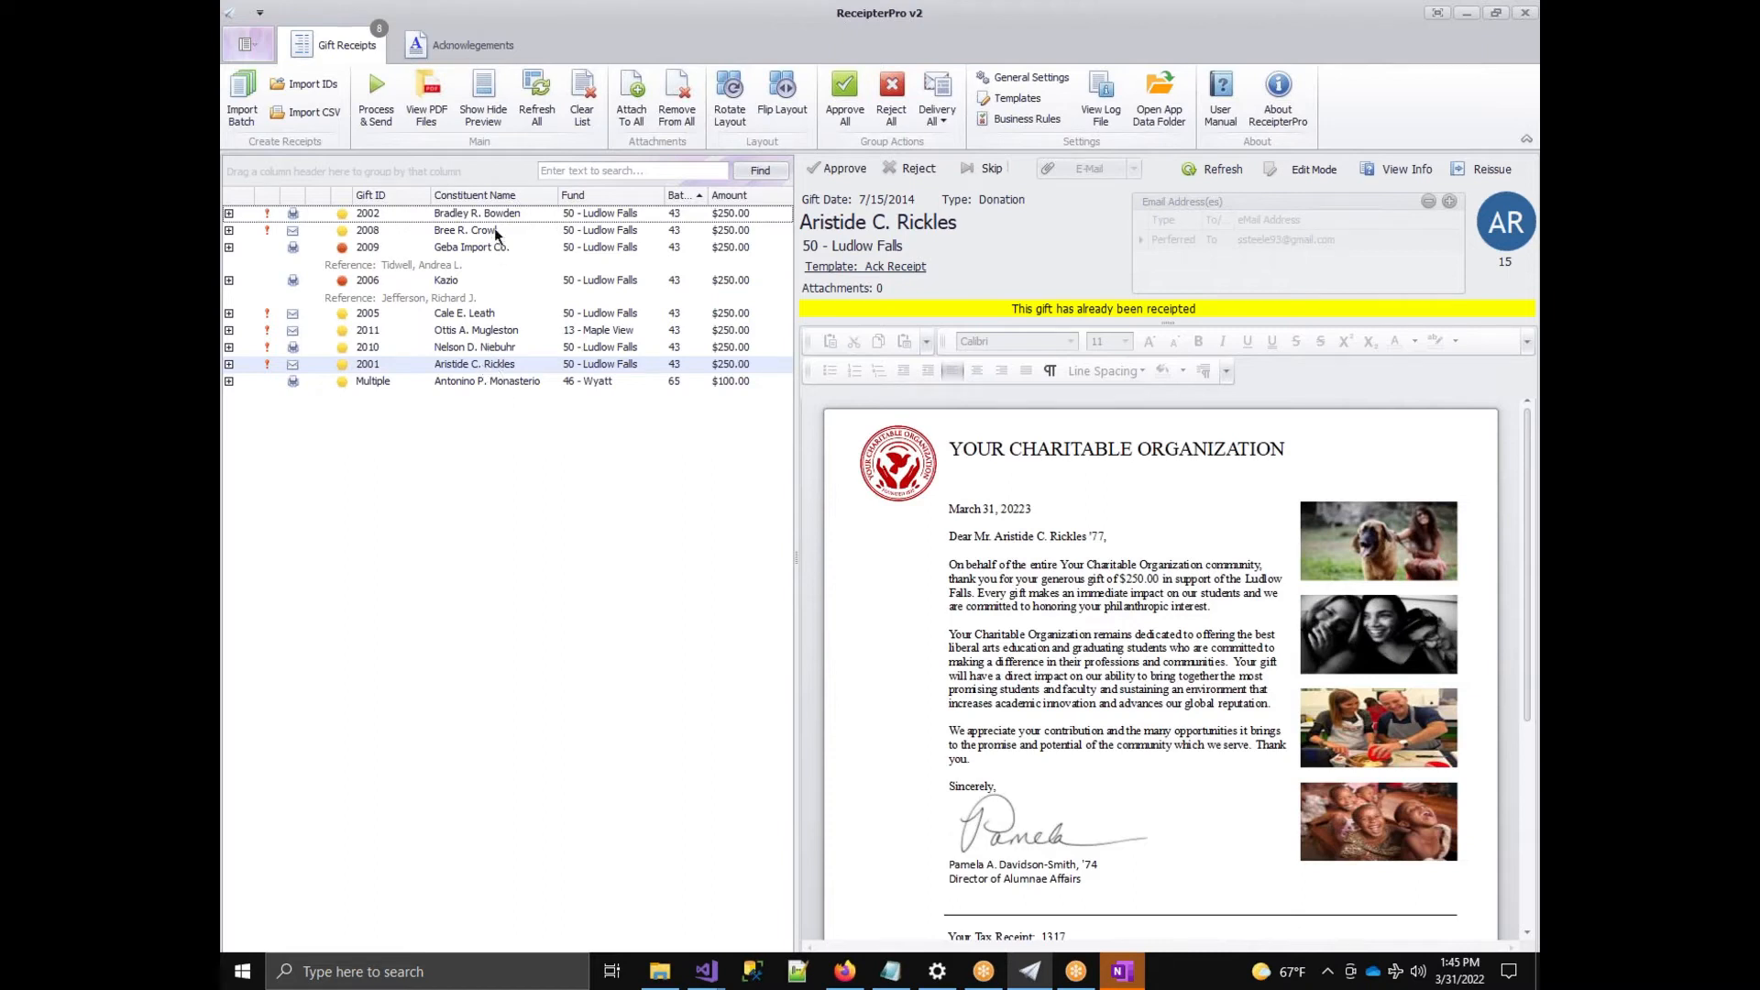
Preview the generated receipts of several gifts in the list, ending with the 13 - Maple View donation.
click(482, 312)
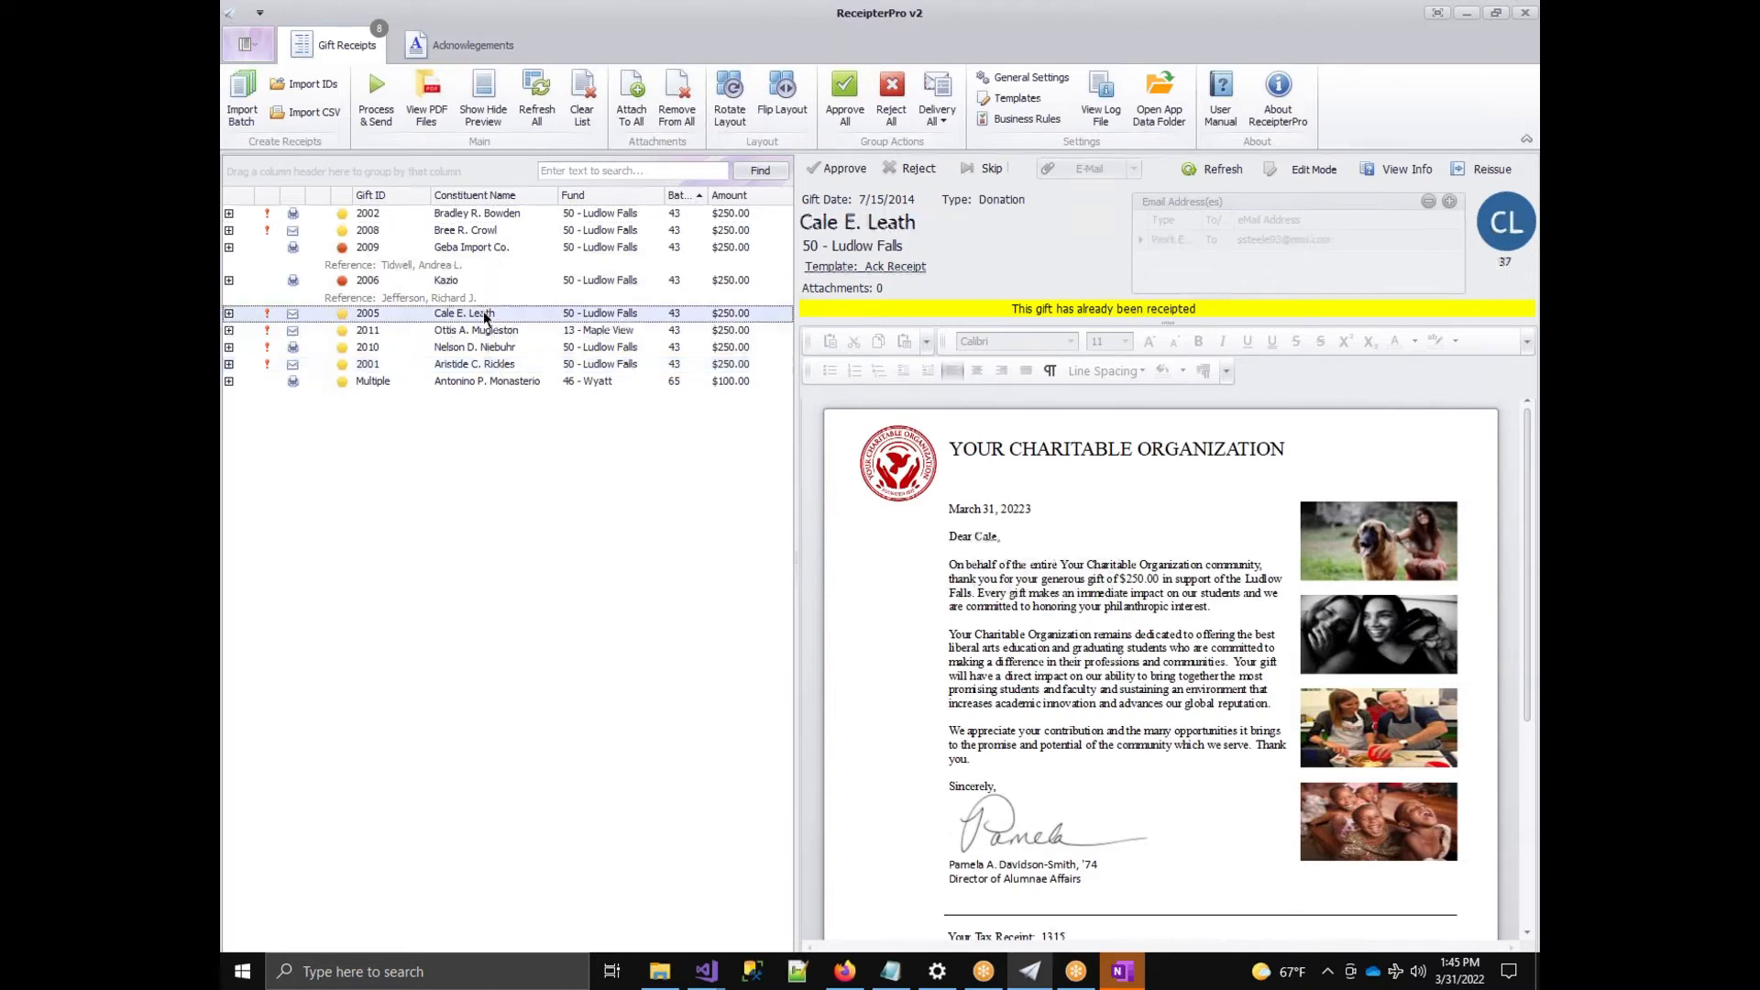
click(480, 263)
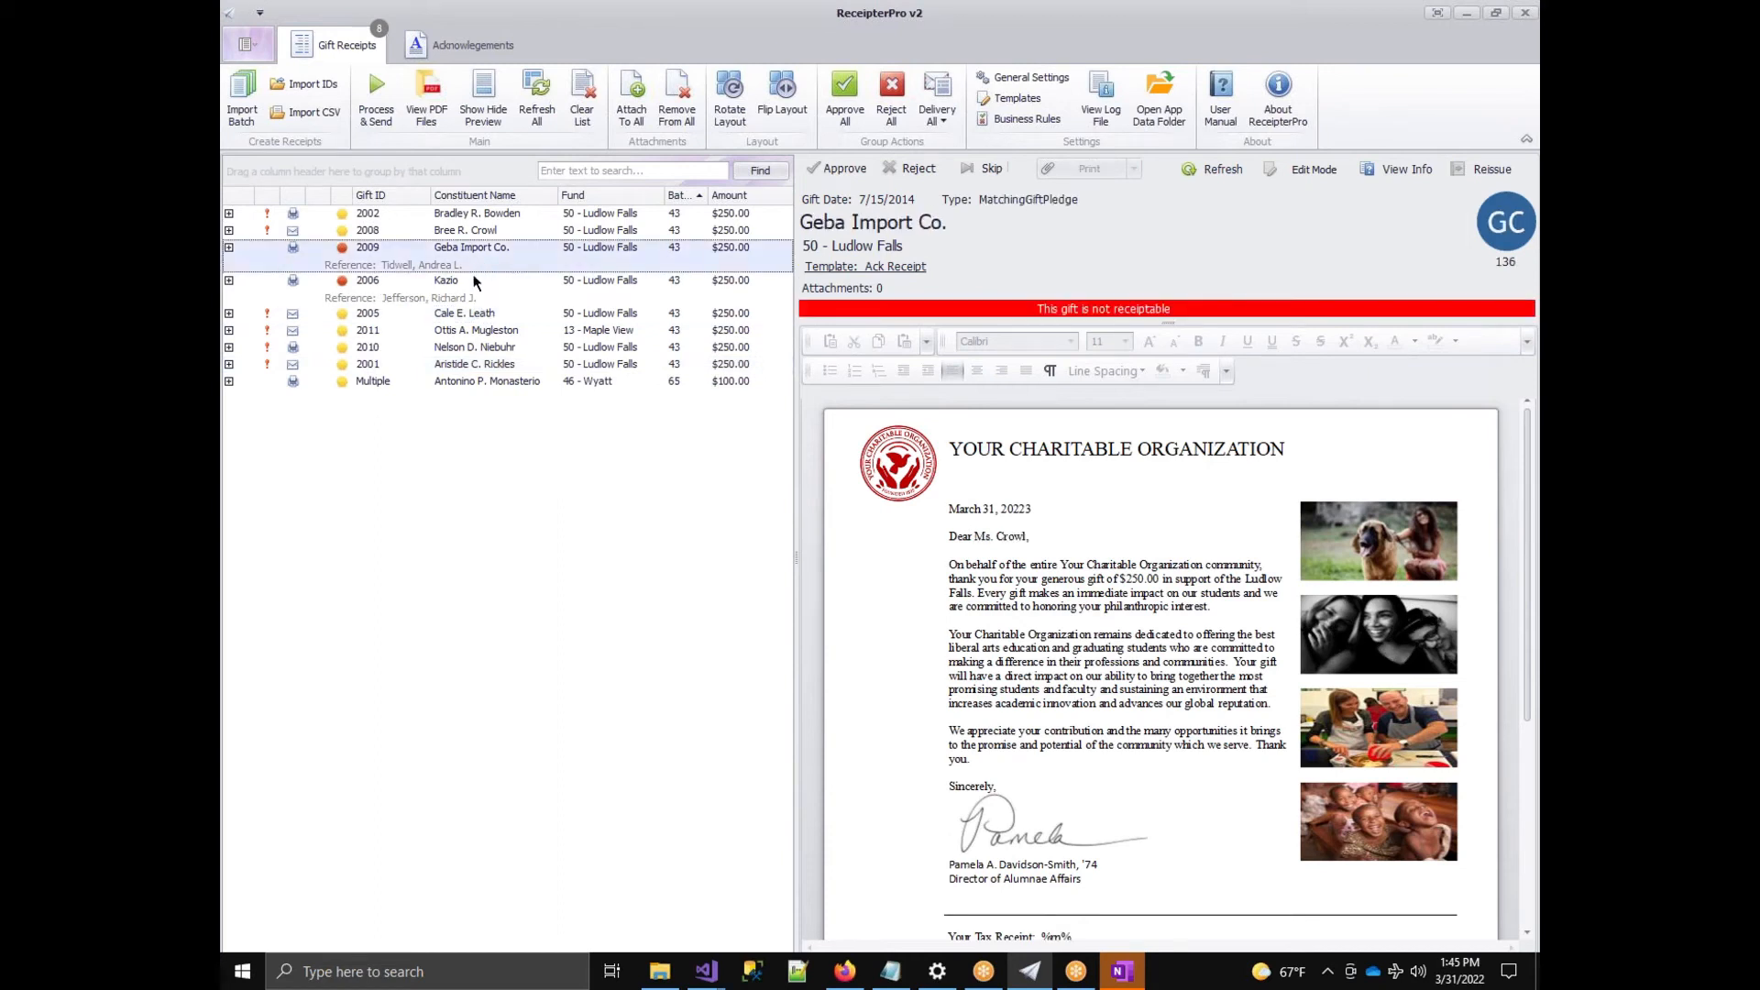
click(473, 273)
click(472, 231)
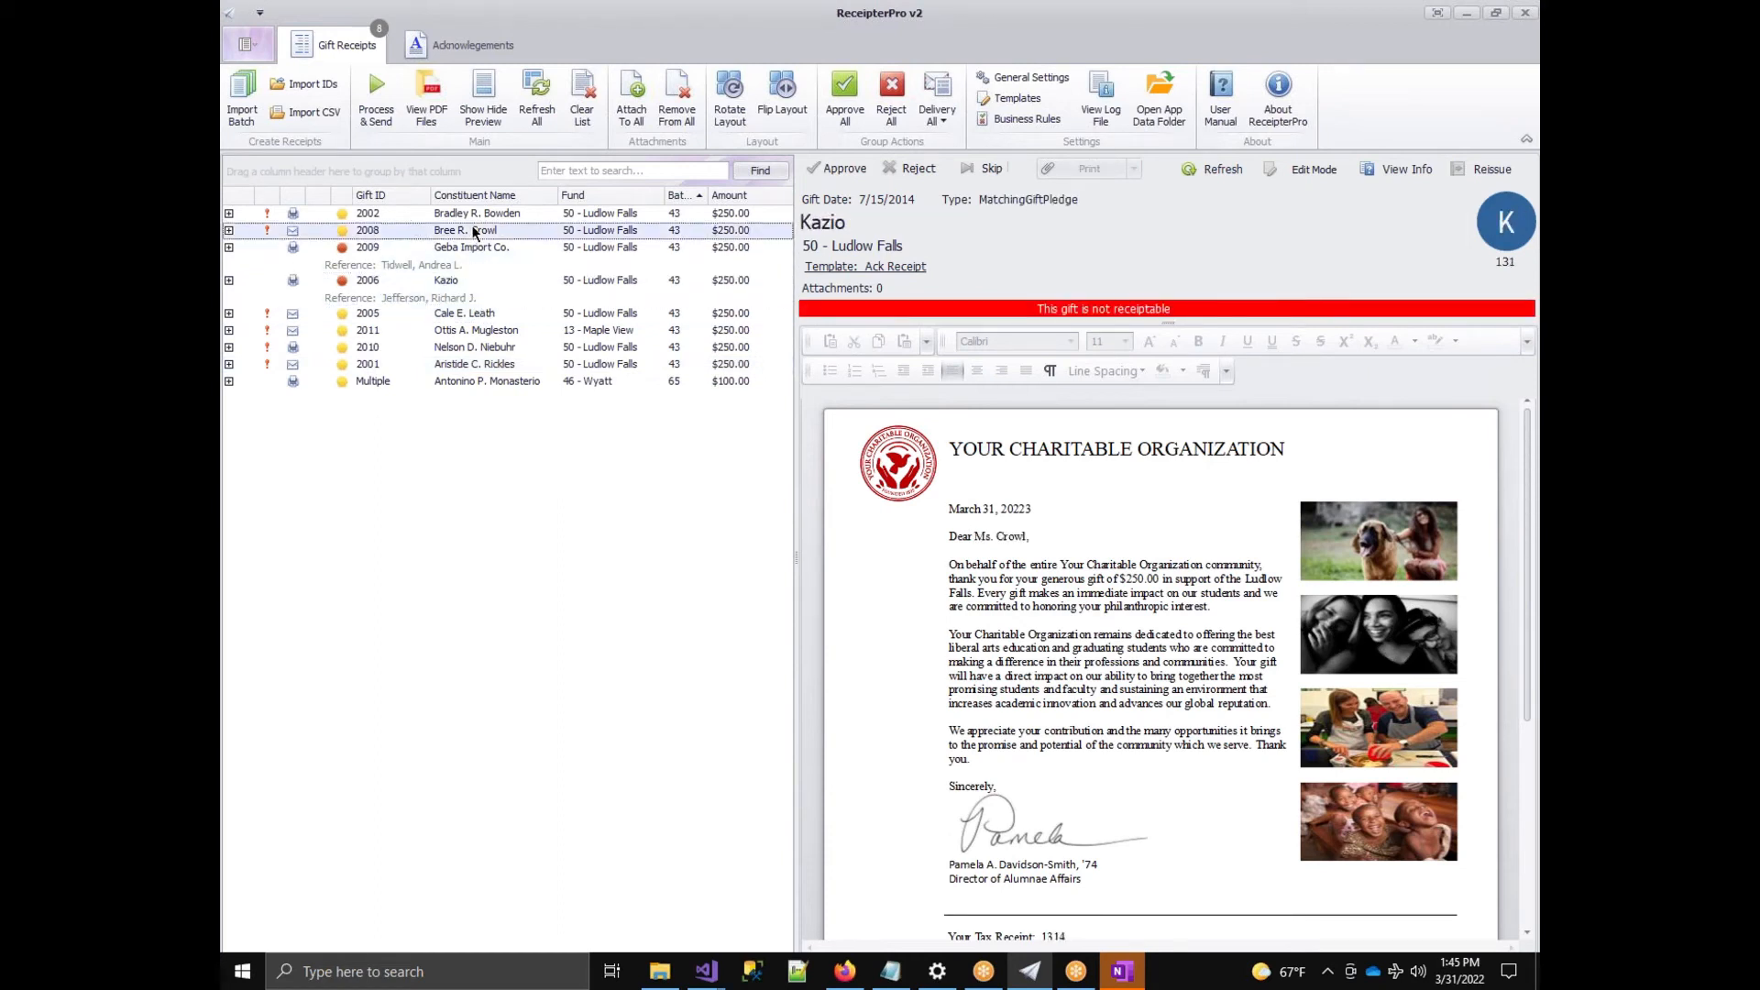
click(478, 214)
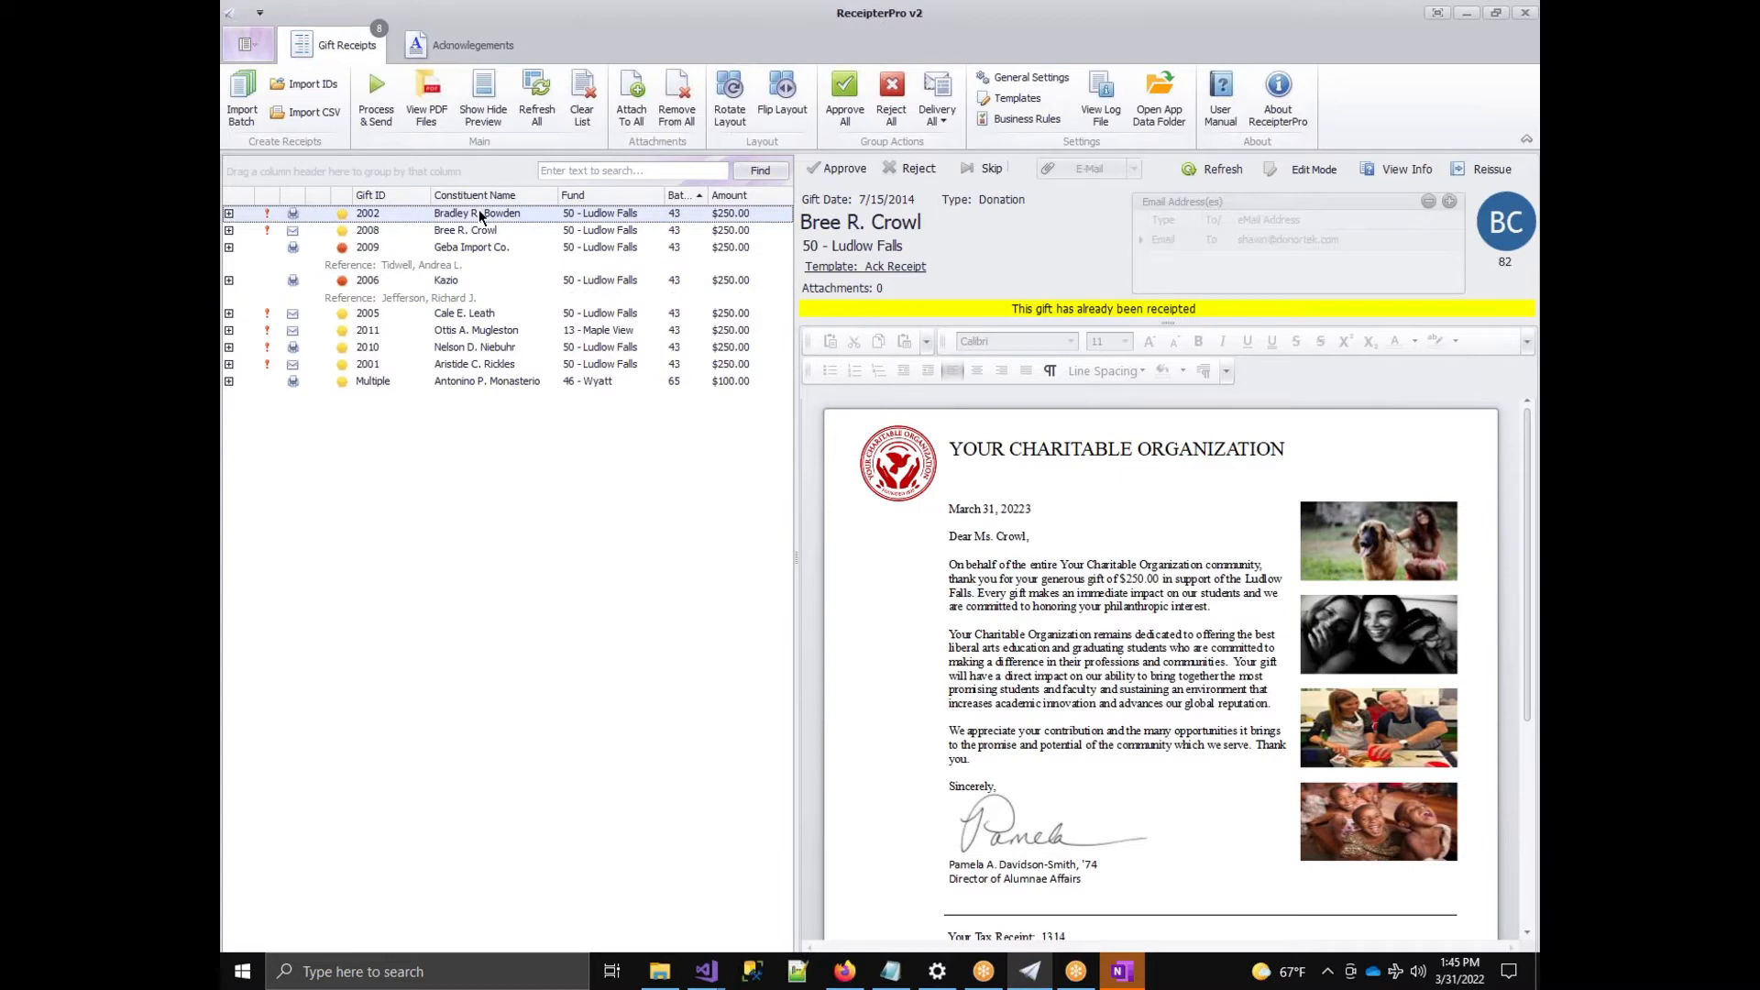
click(486, 334)
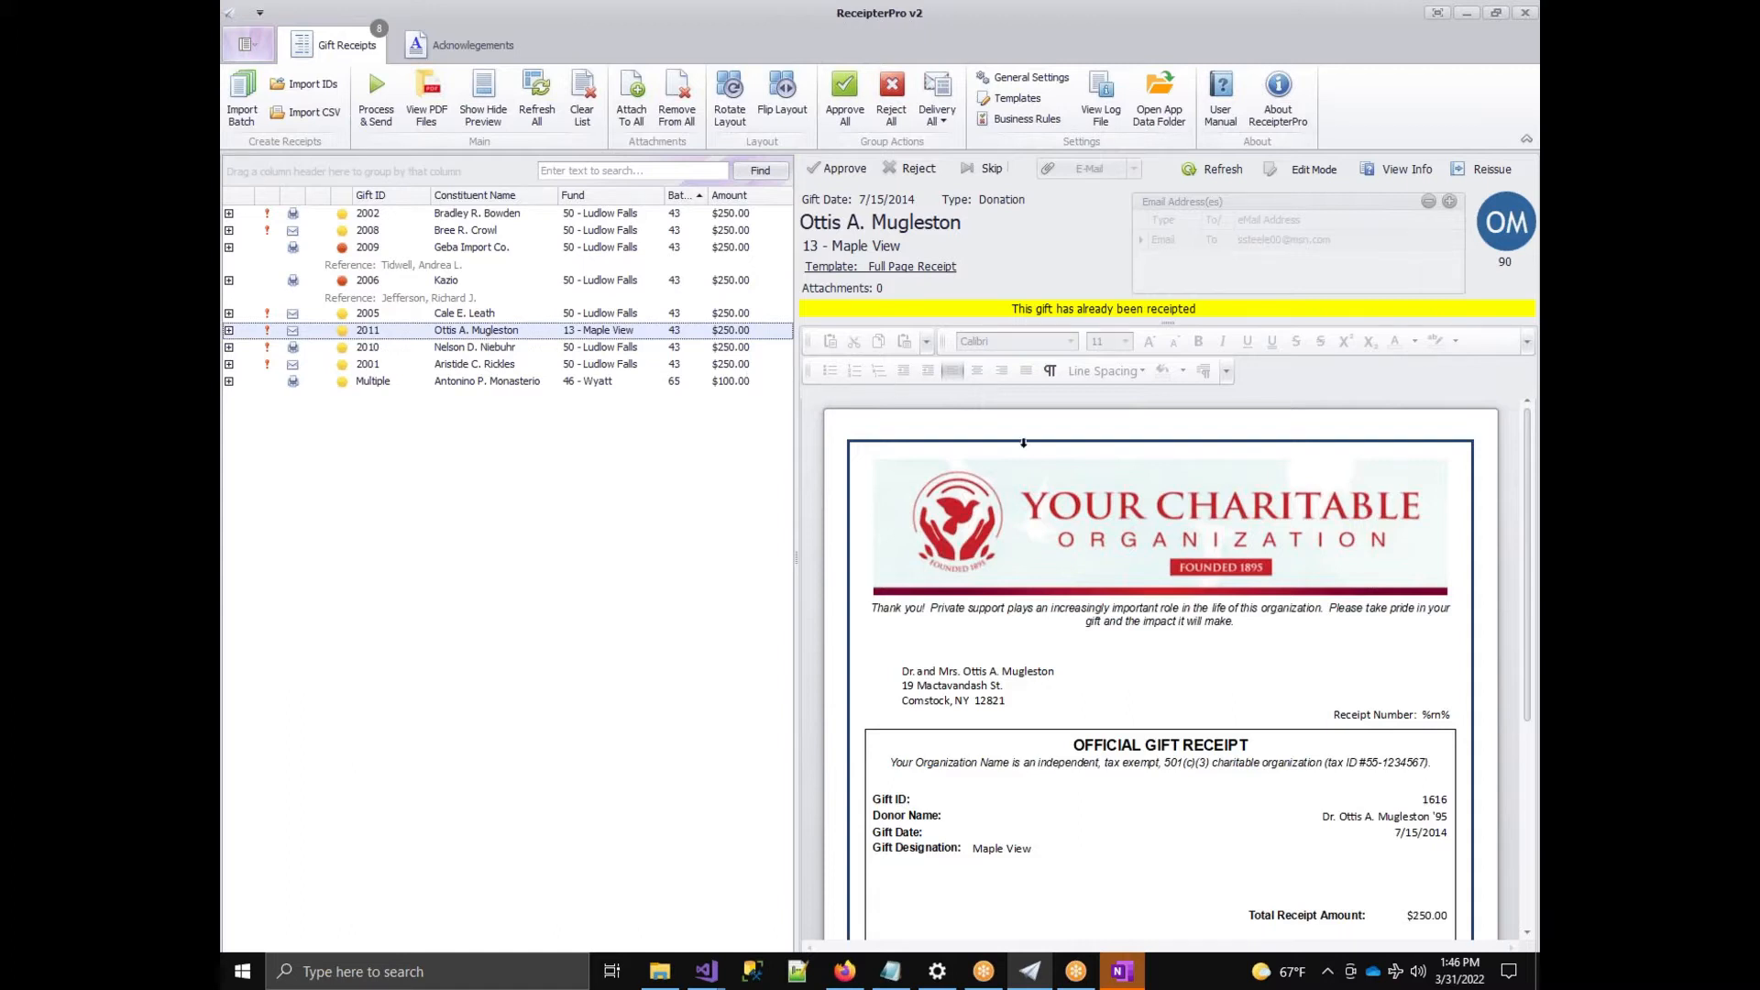
Open the Full Page Receipt template for editing and review its layout and merge fields.
click(1001, 100)
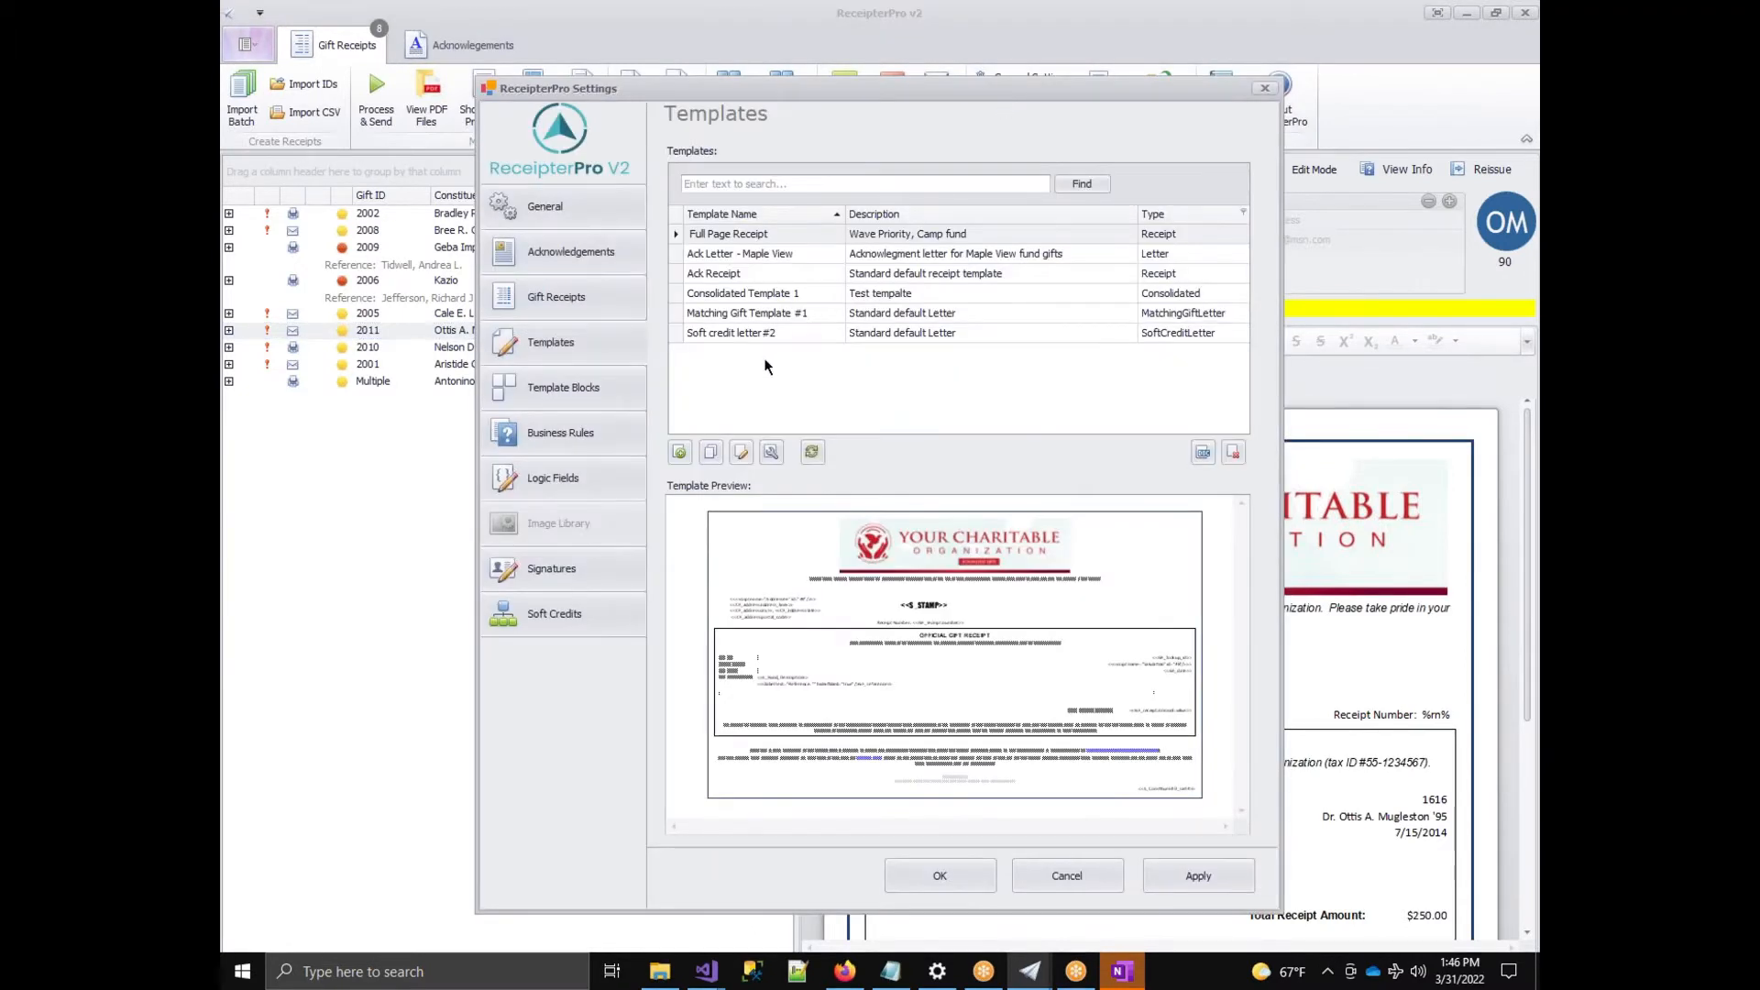
click(754, 238)
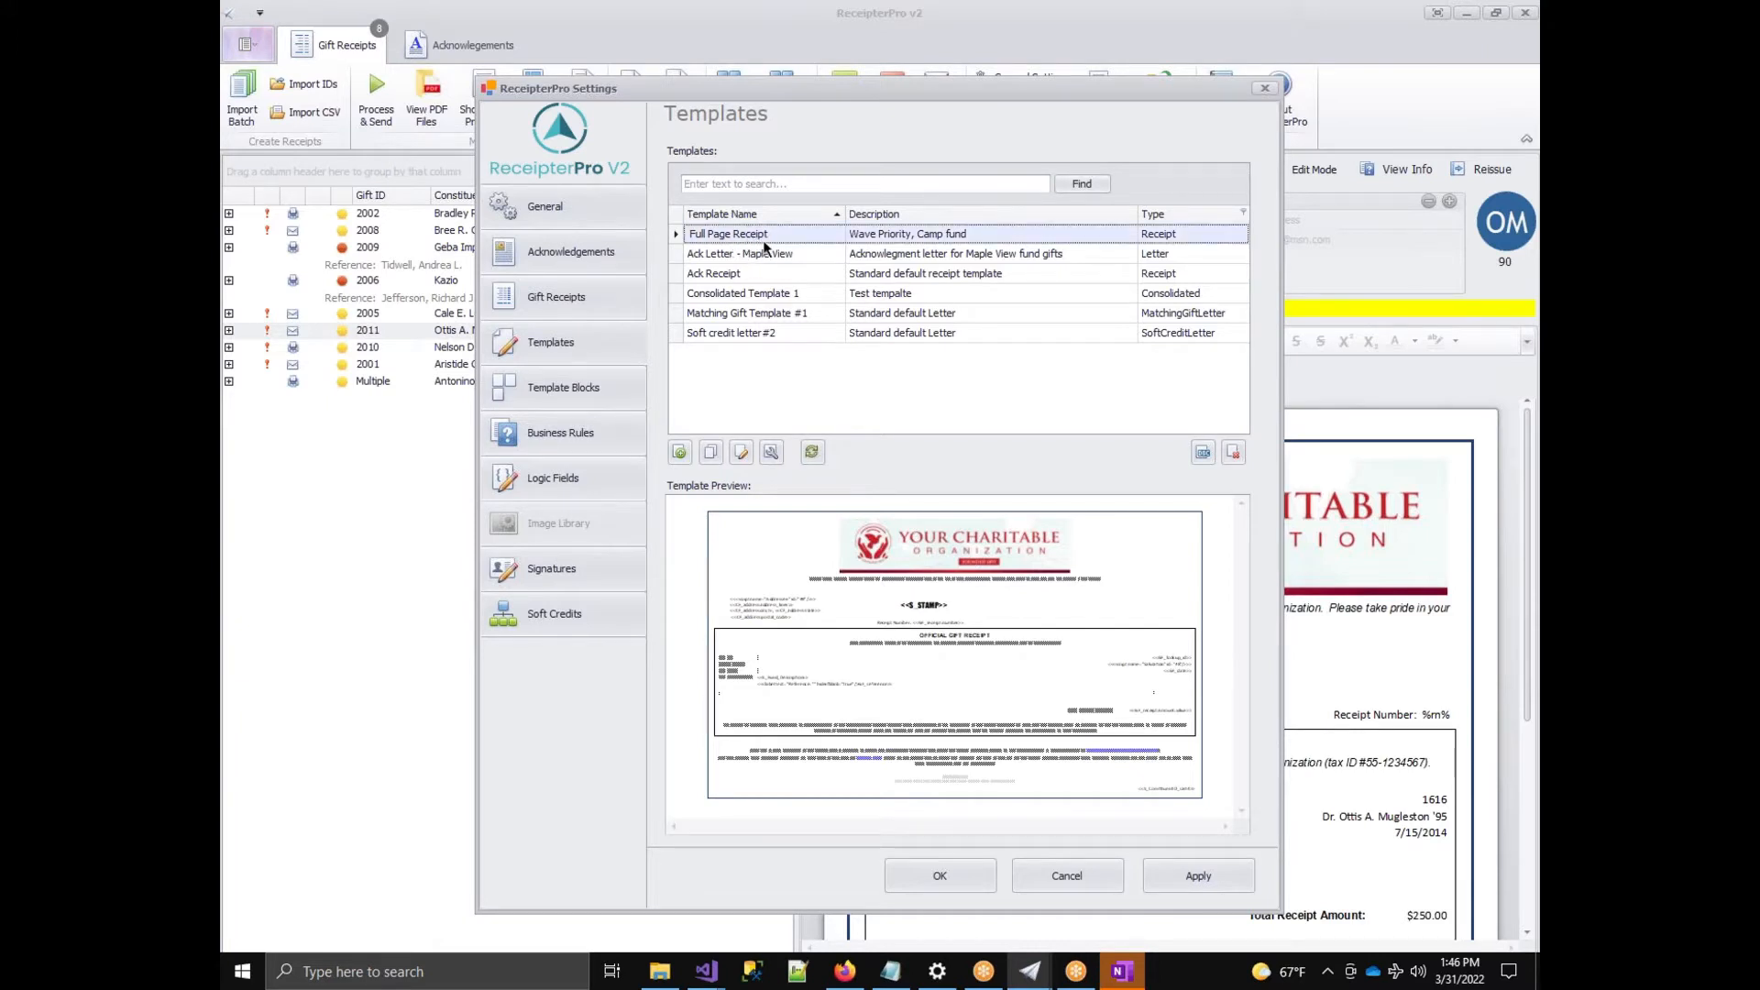
click(741, 455)
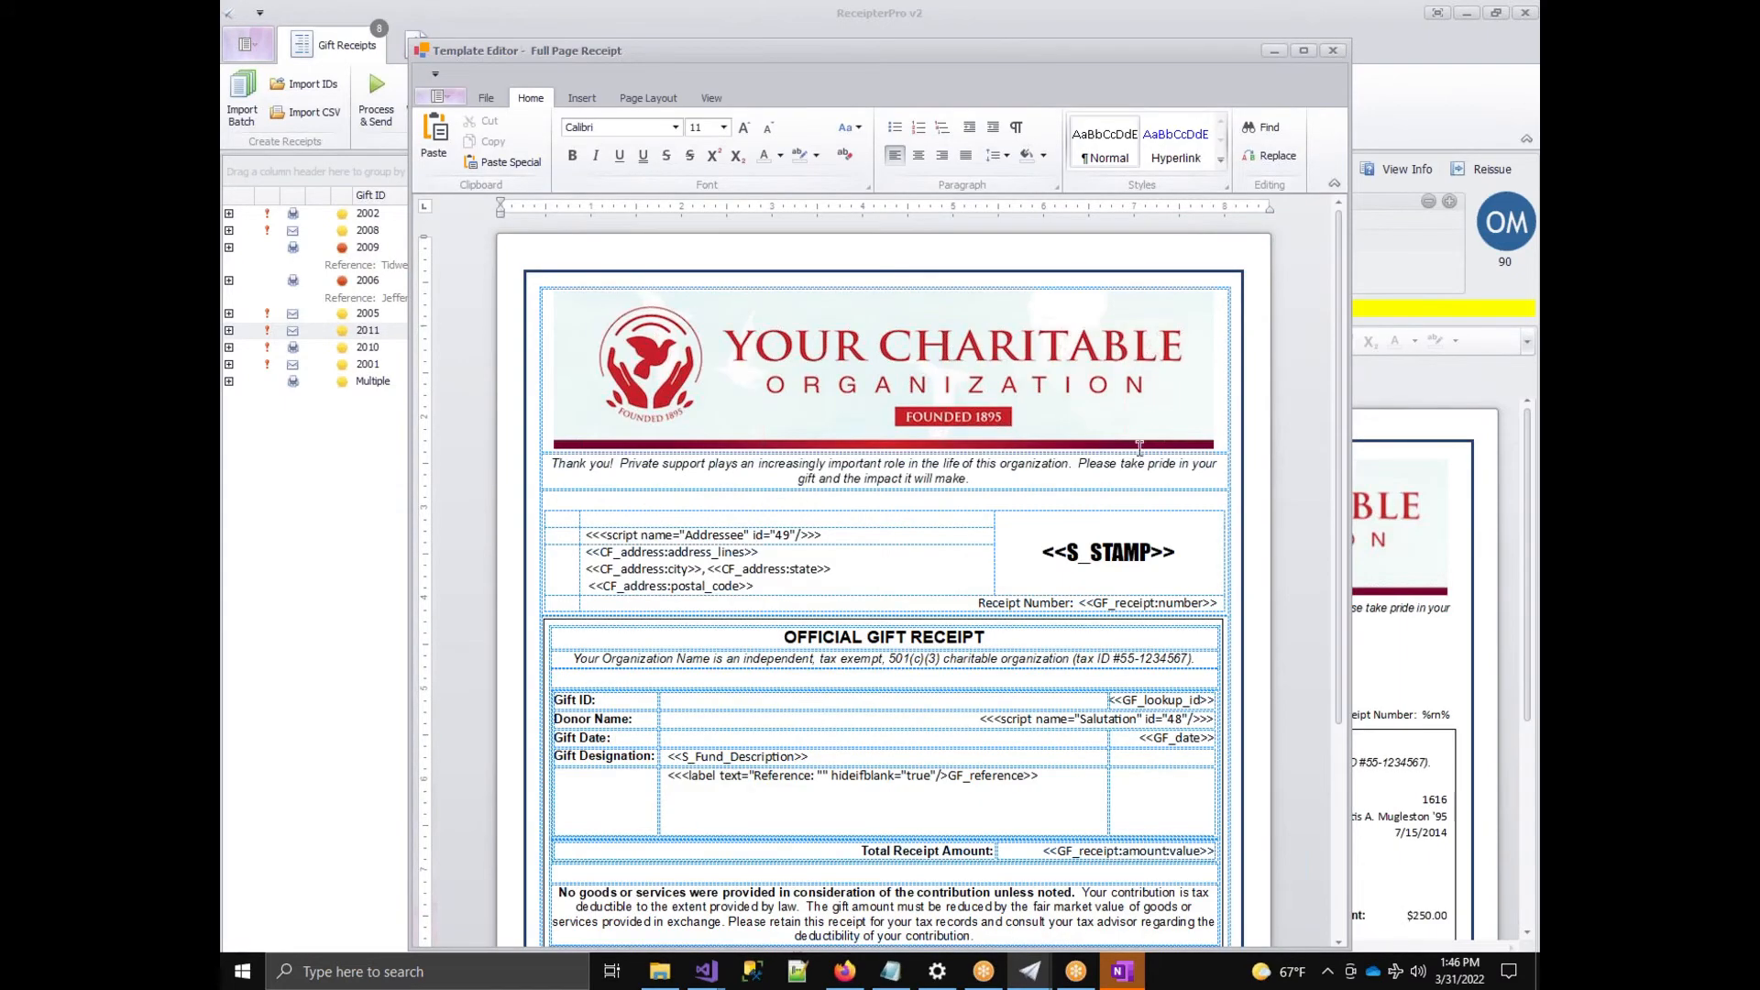
scroll(639, 610, down, 5)
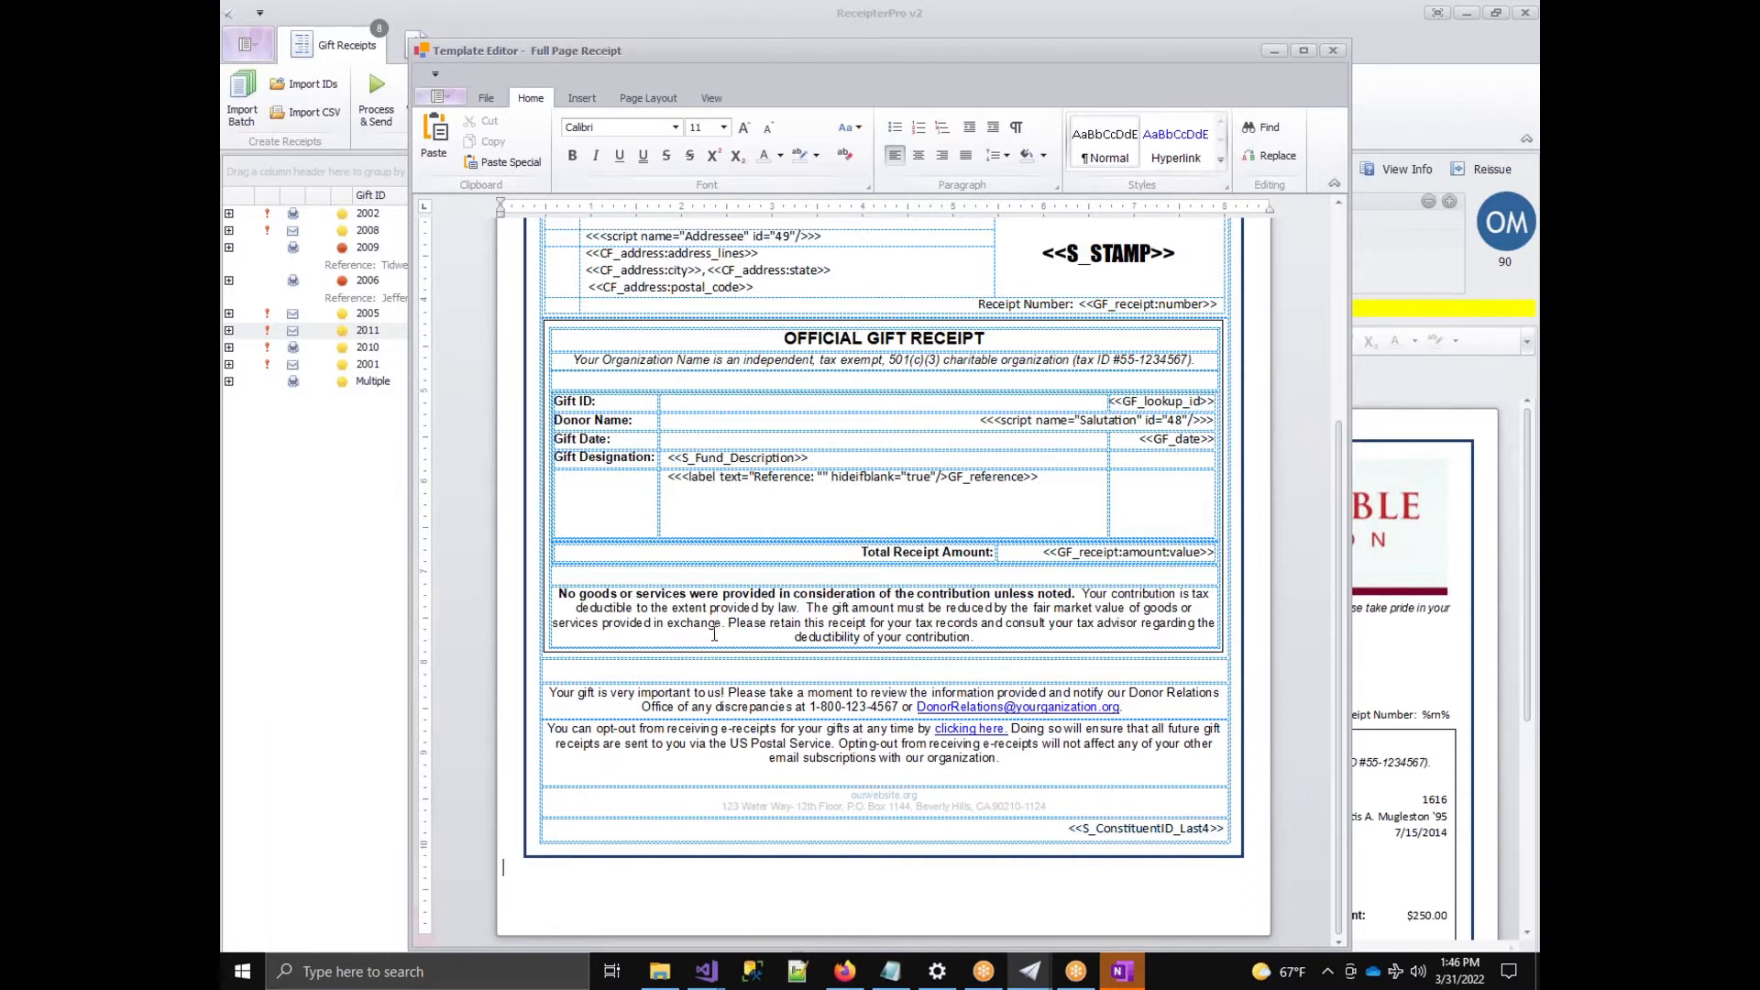
scroll(725, 486, up, 5)
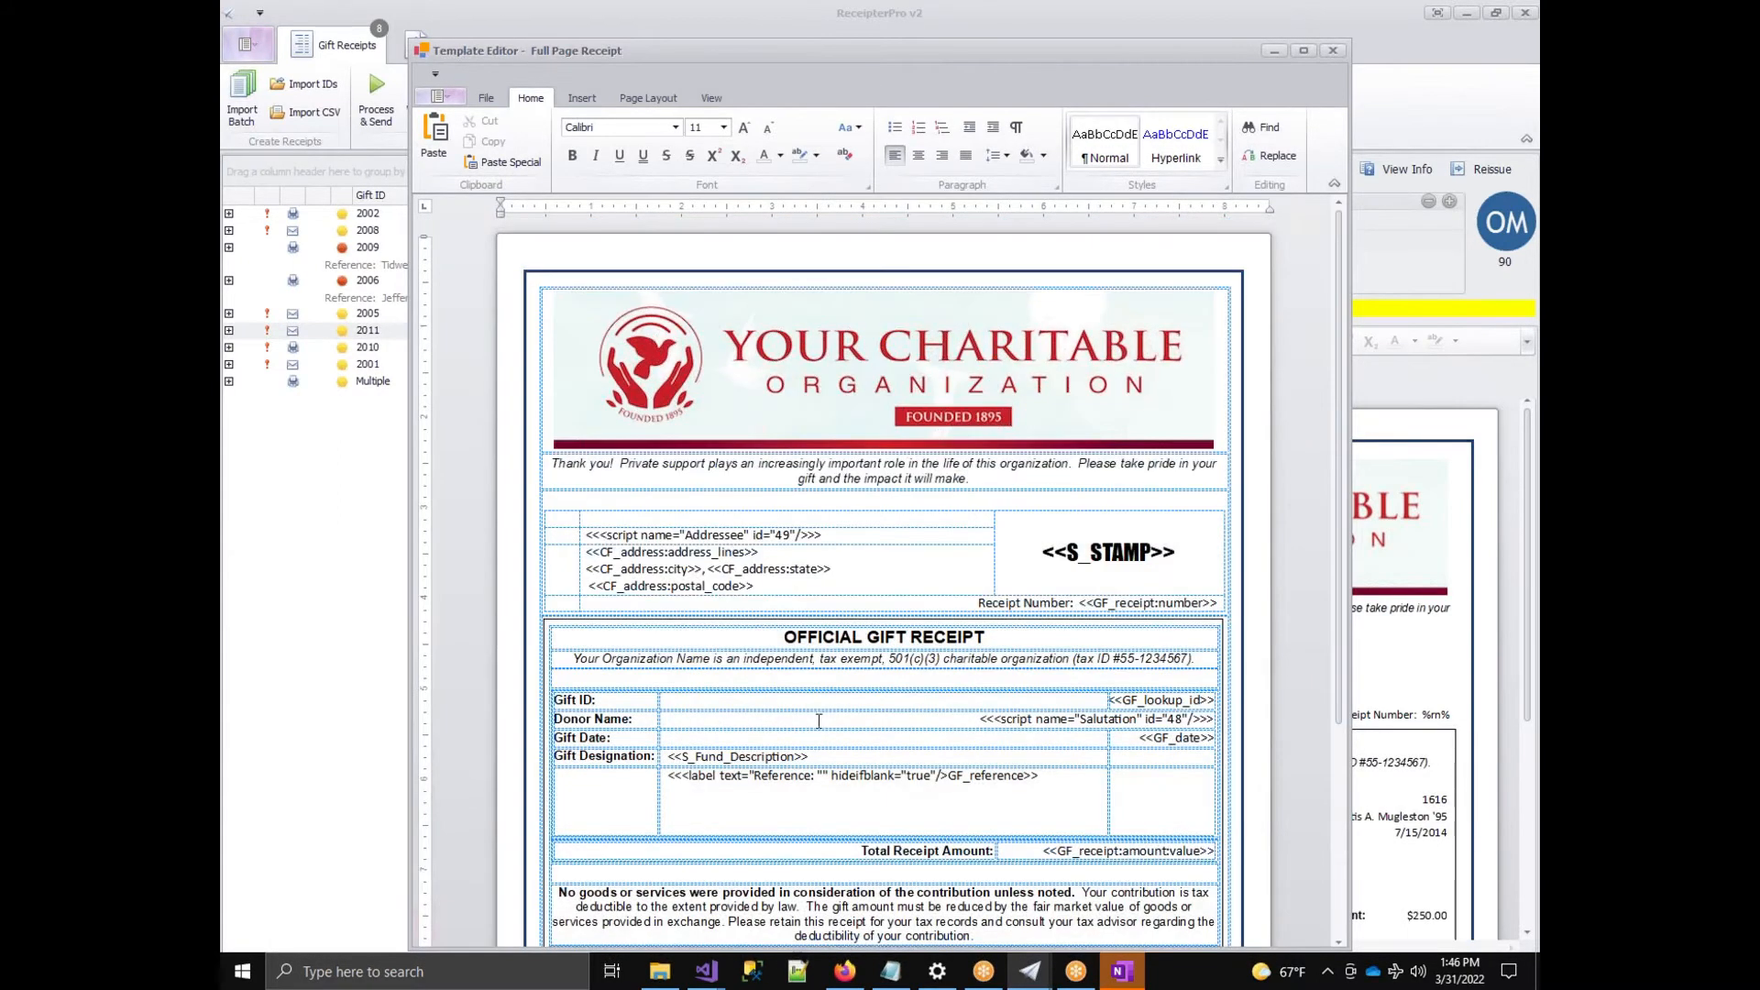
Insert the gift reference merge field on the blank line below the labelled reference field in the gift receipt table.
scroll(805, 720, down, 1)
click(772, 776)
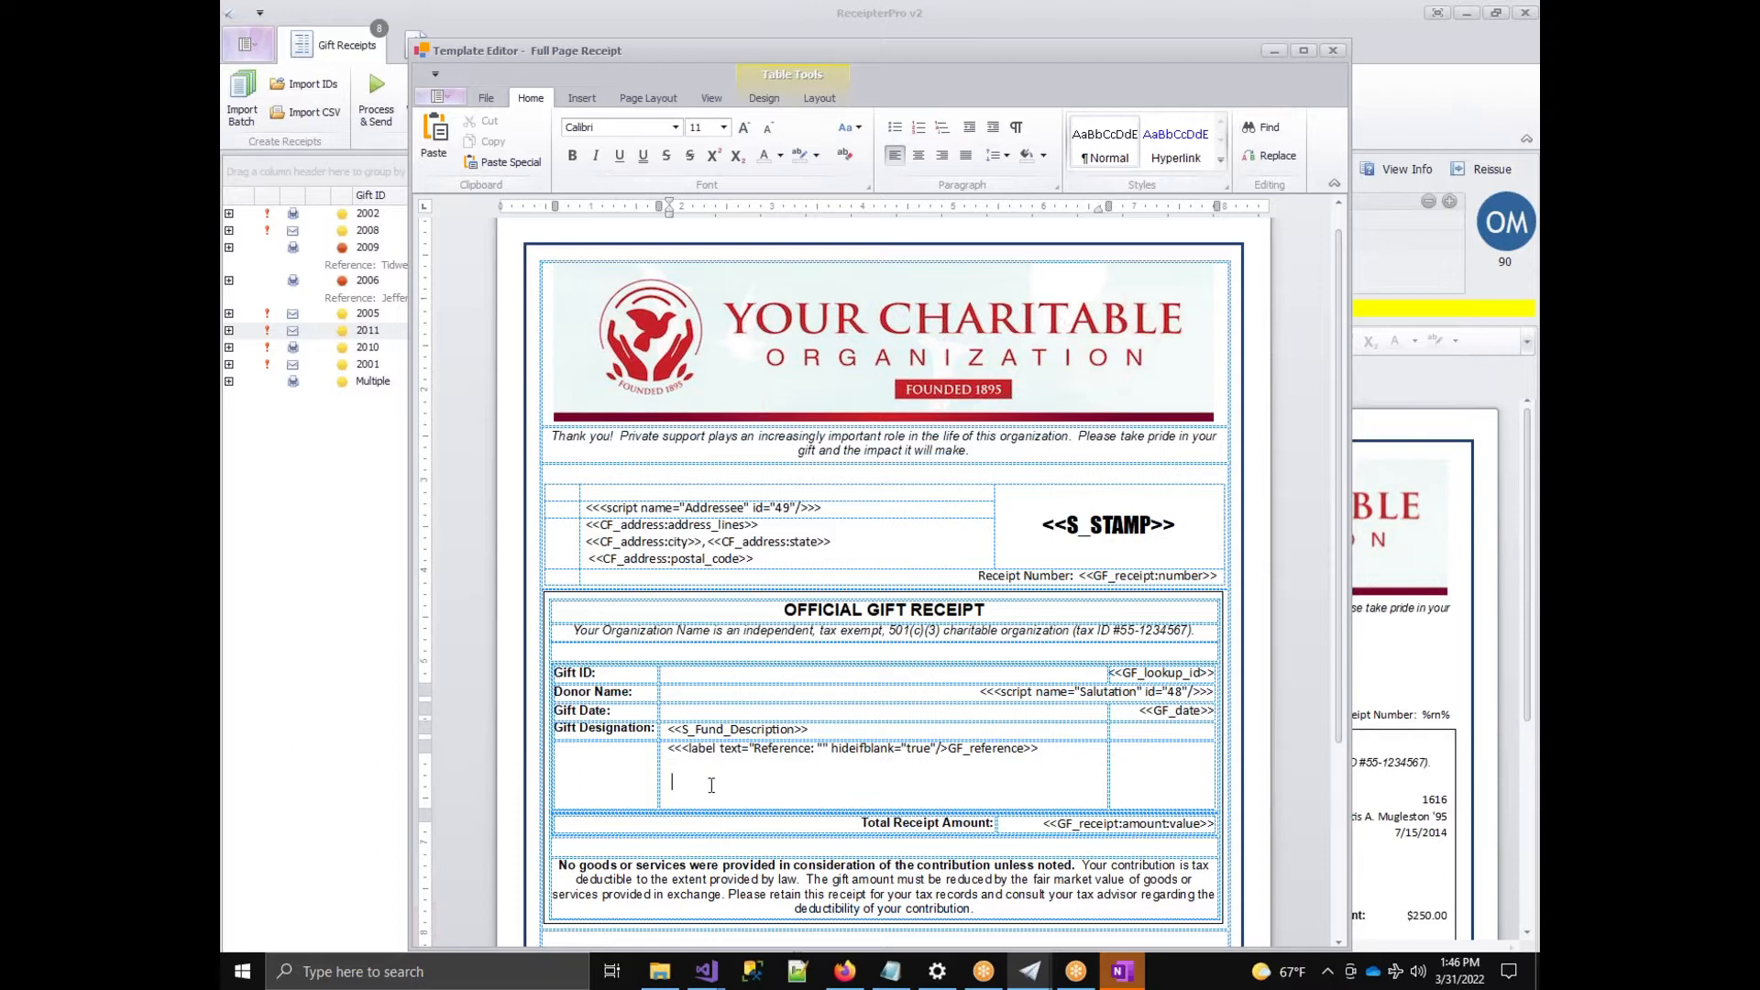
click(587, 97)
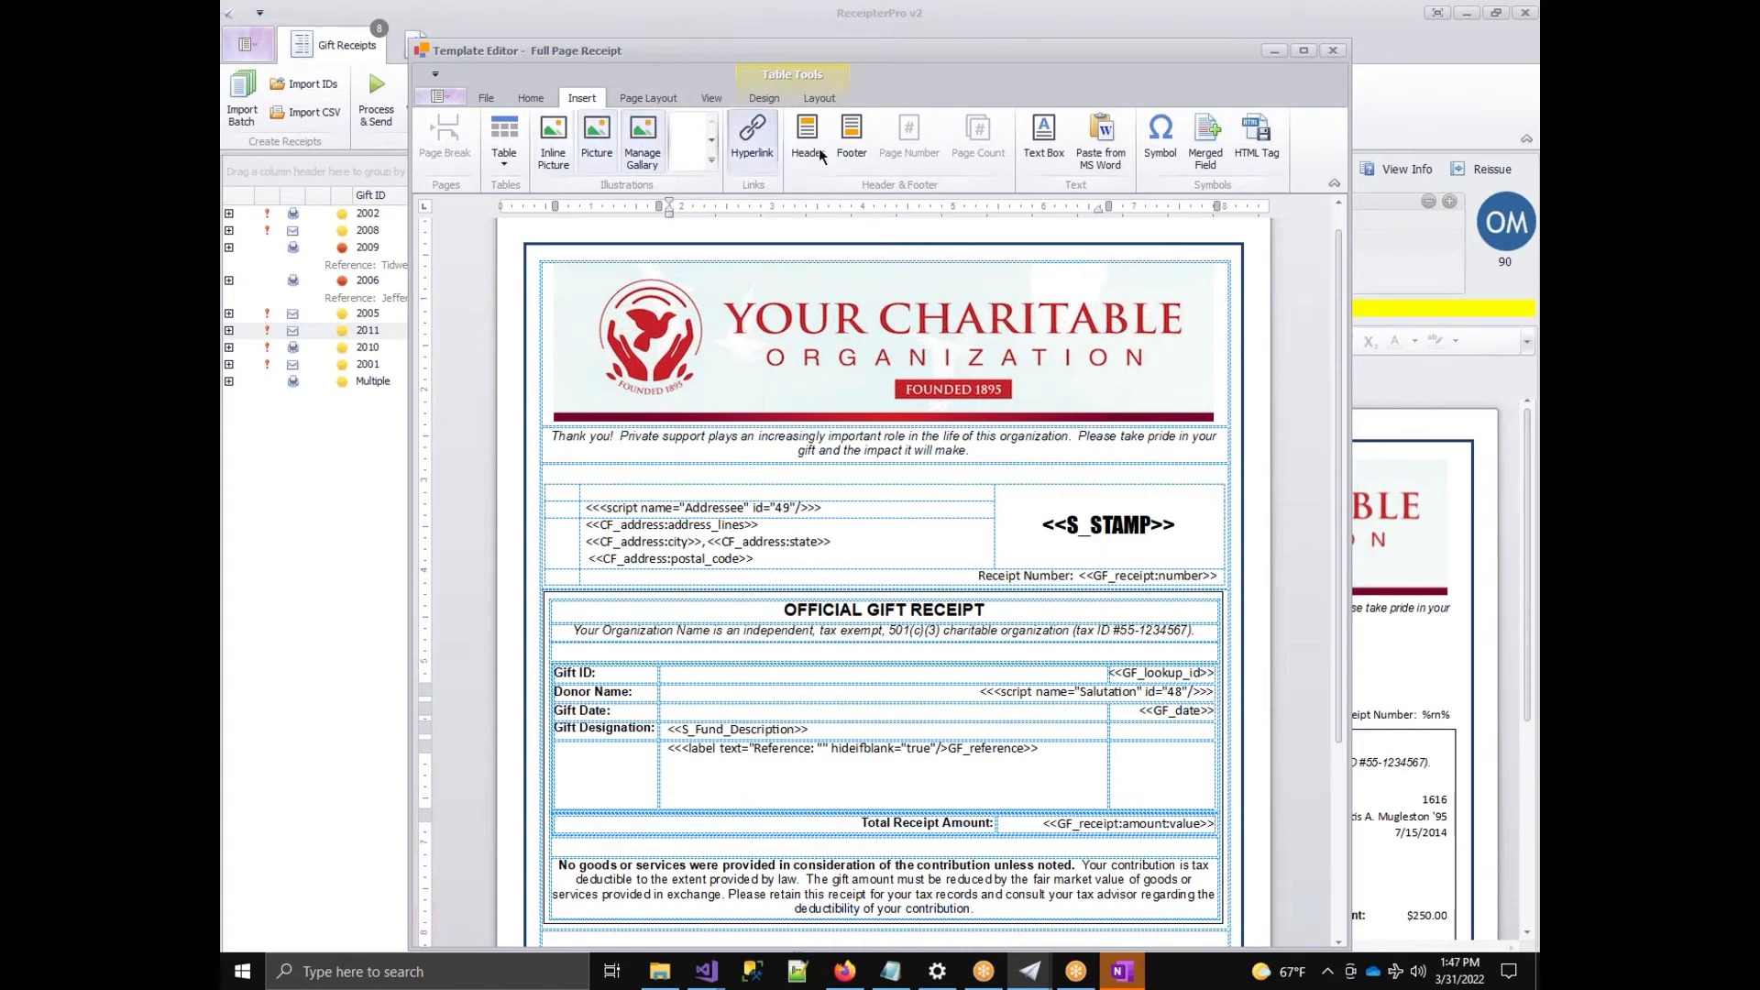
click(1202, 139)
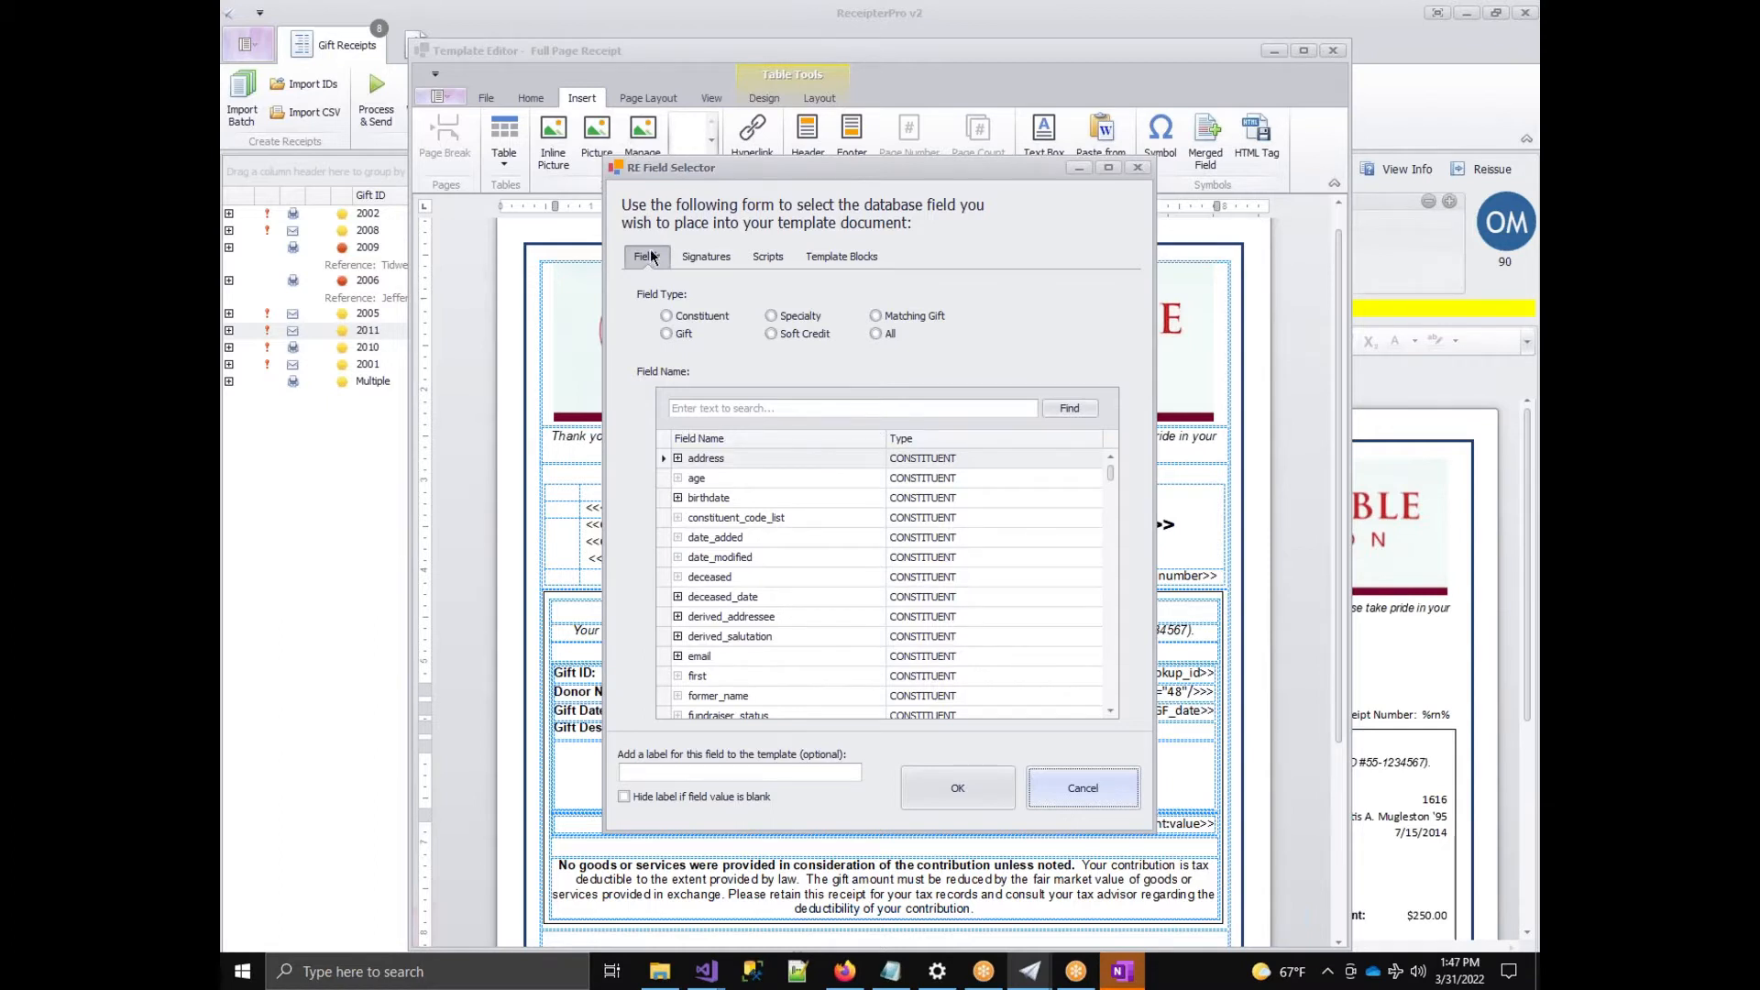
click(685, 335)
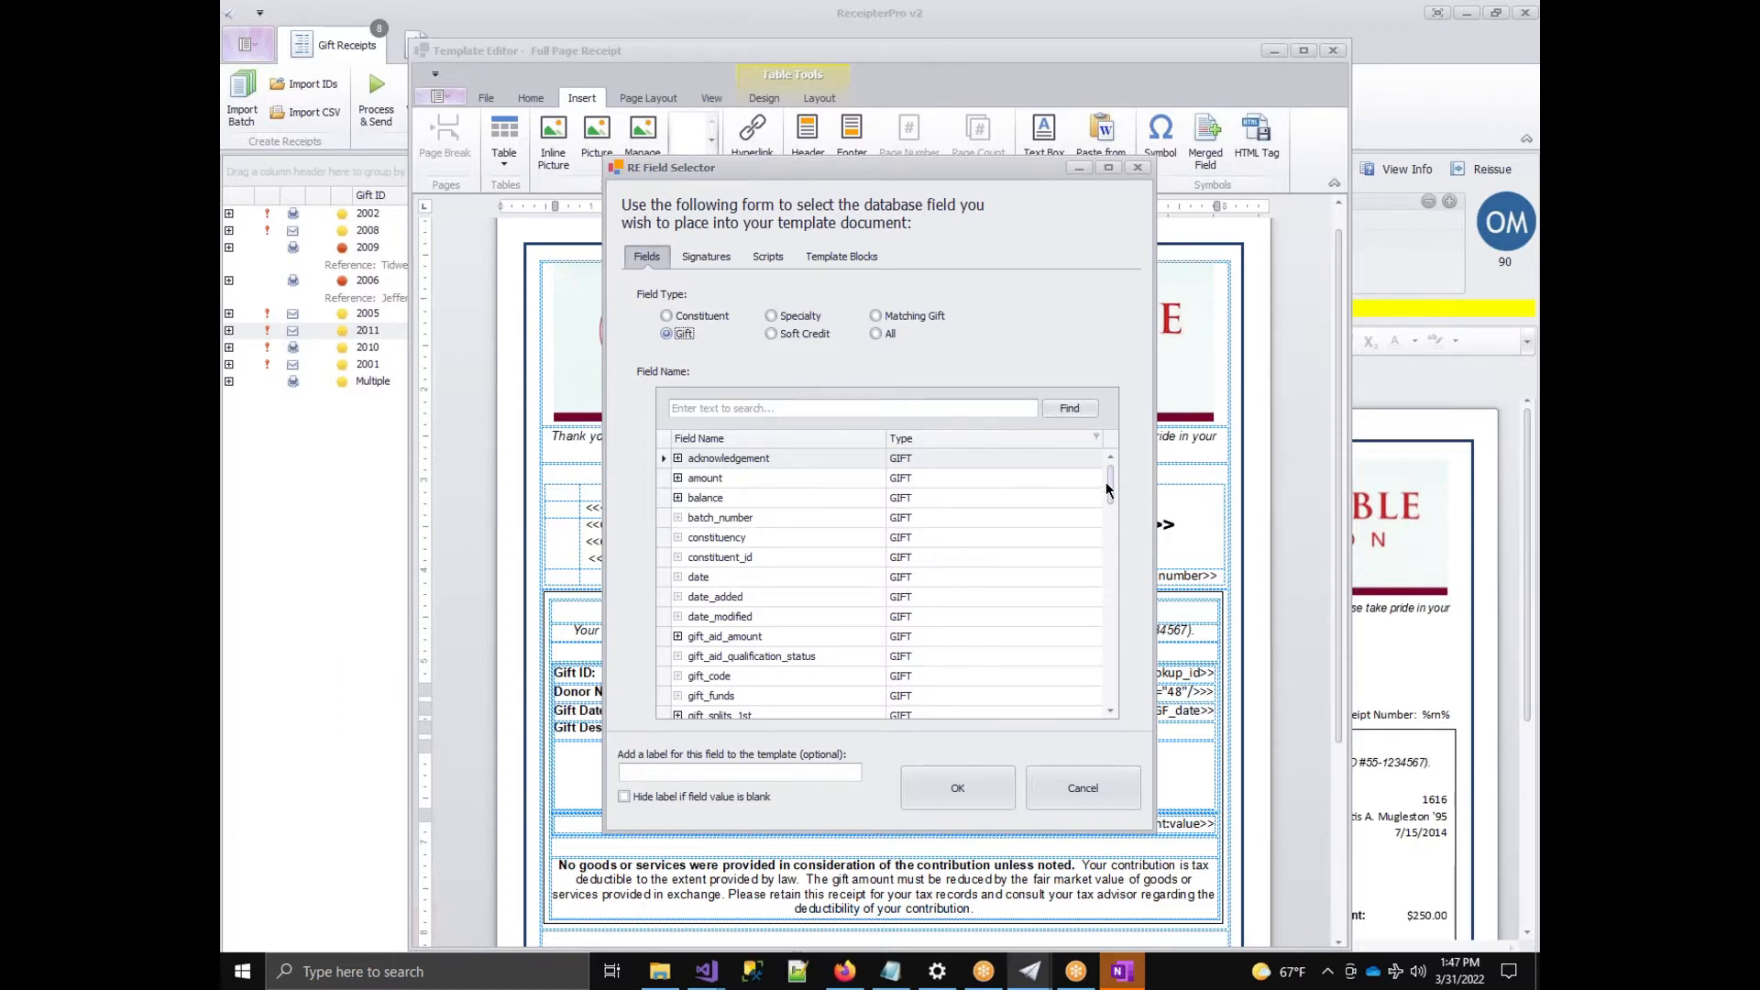
drag(1111, 486, 1111, 537)
click(836, 660)
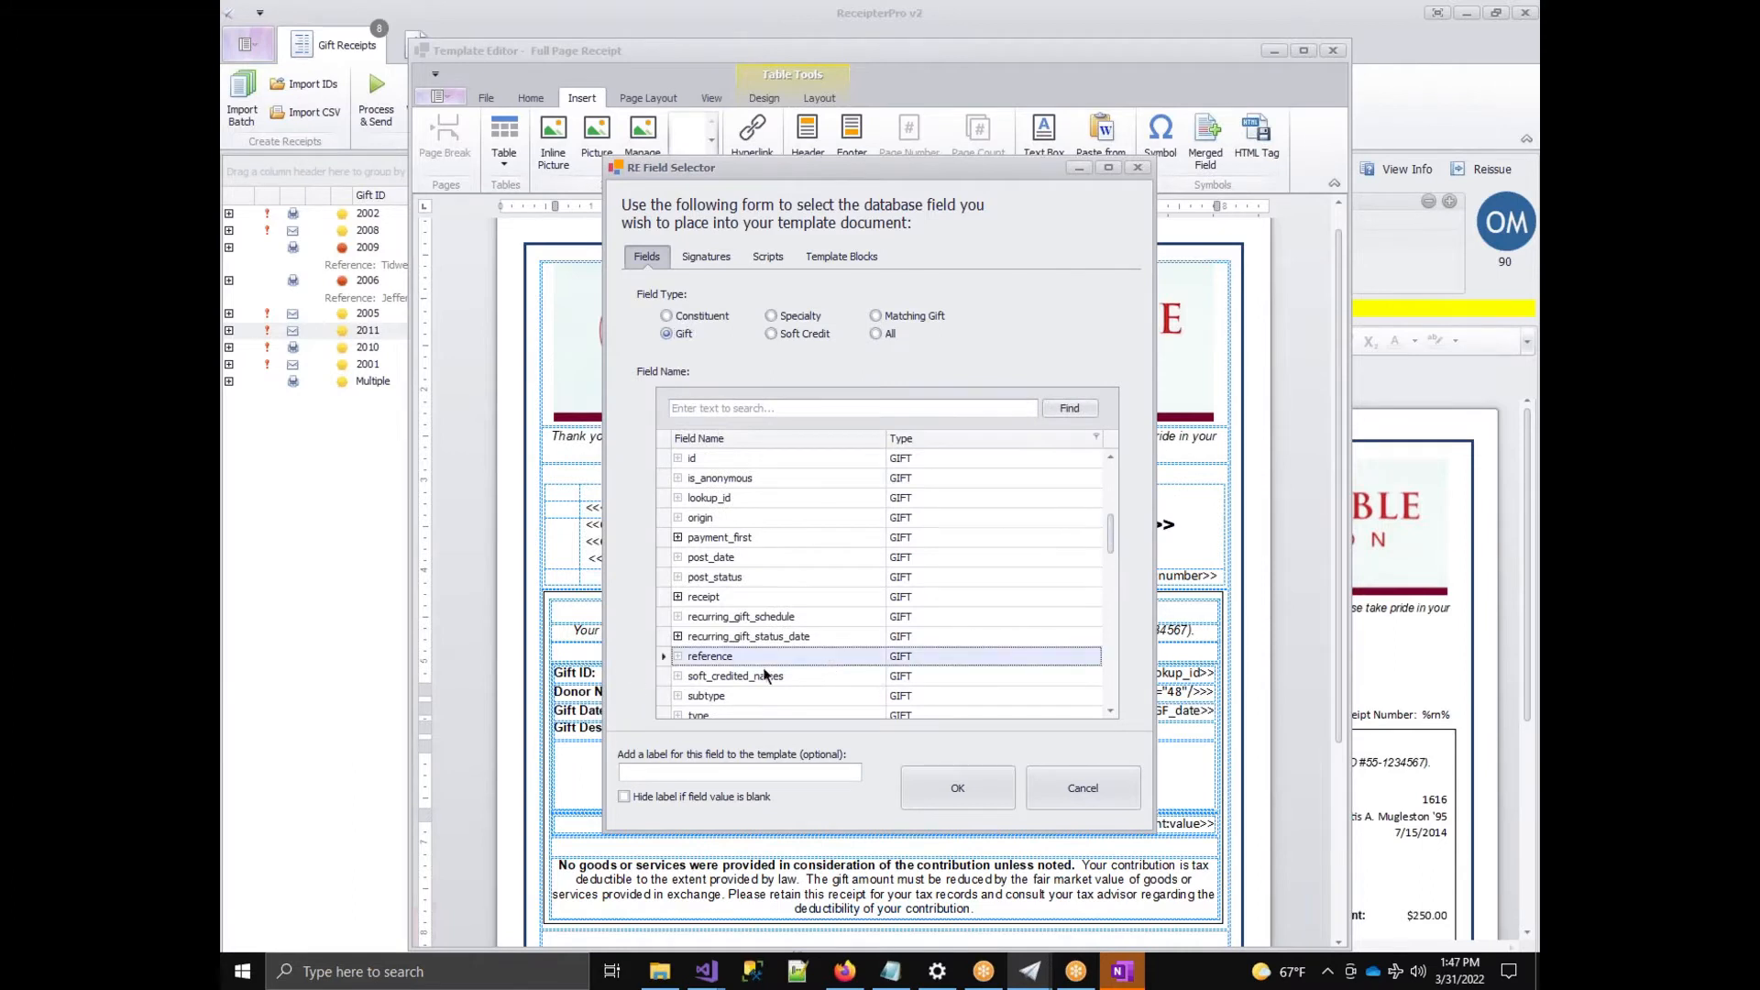
click(973, 785)
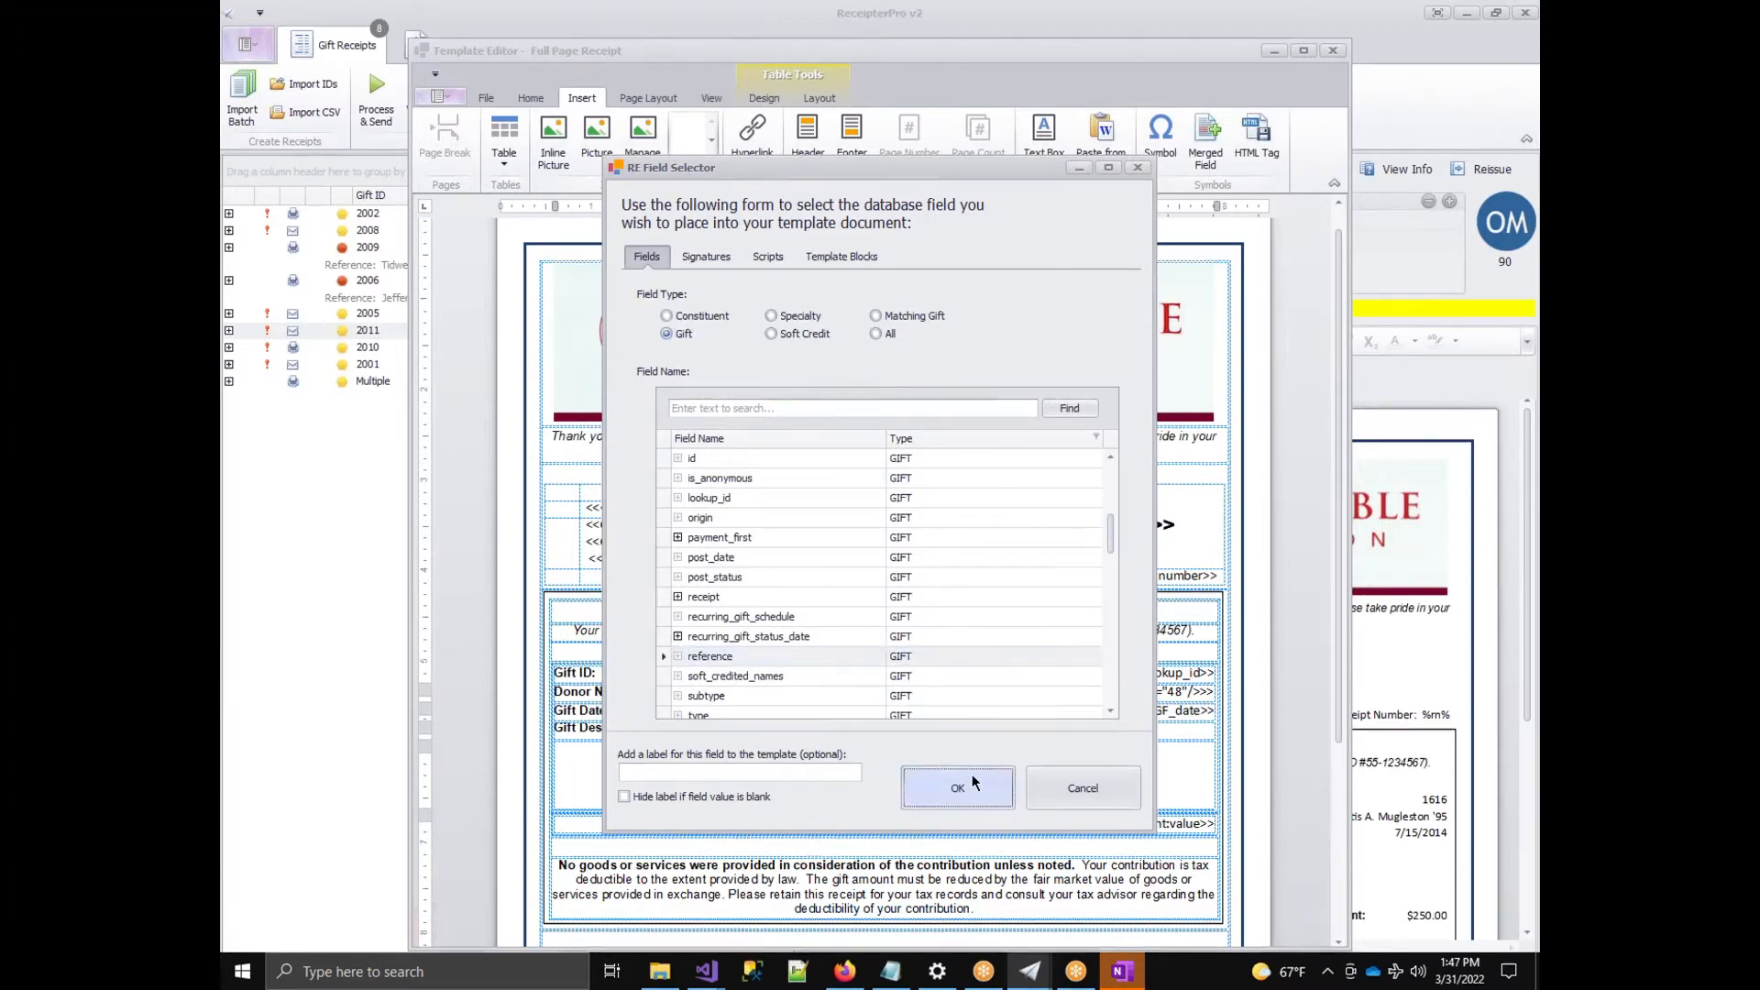
Delete the unlabelled GF_reference merge field from the line below the labelled reference field.
drag(777, 782, 672, 788)
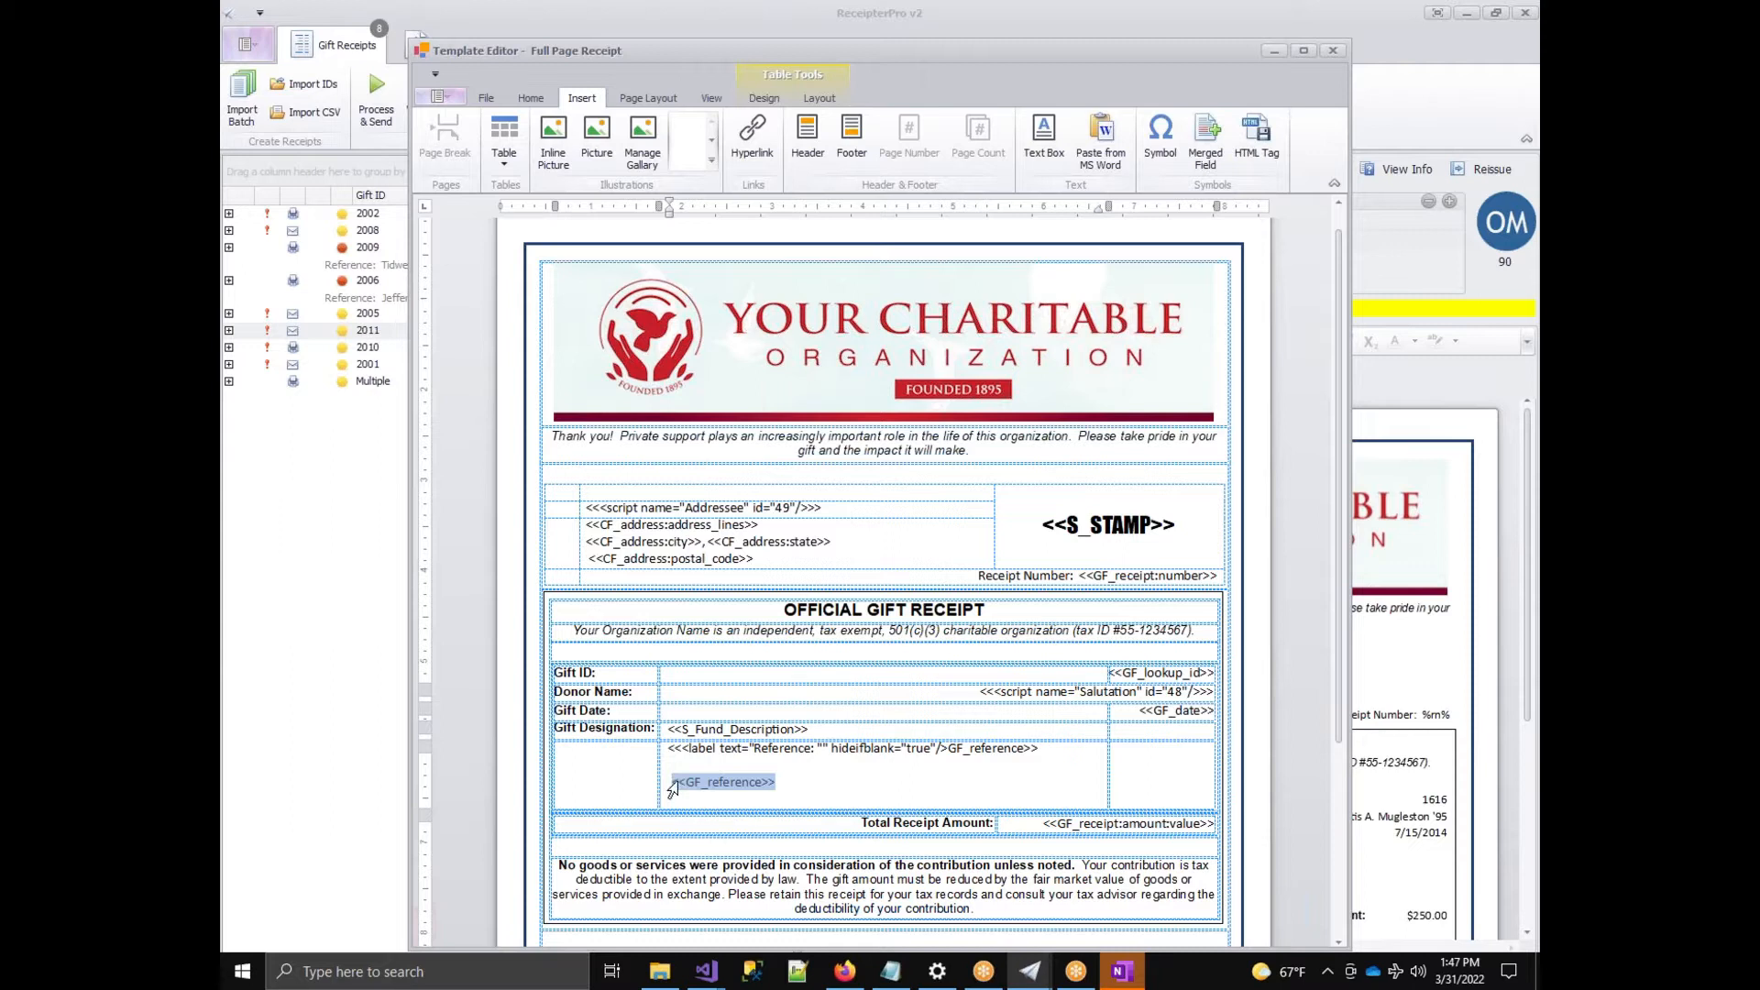
click(842, 787)
drag(776, 783, 676, 782)
key(Delete)
Insert the Sold On gift attribute as a merge field on the blank line below the reference field.
click(1208, 146)
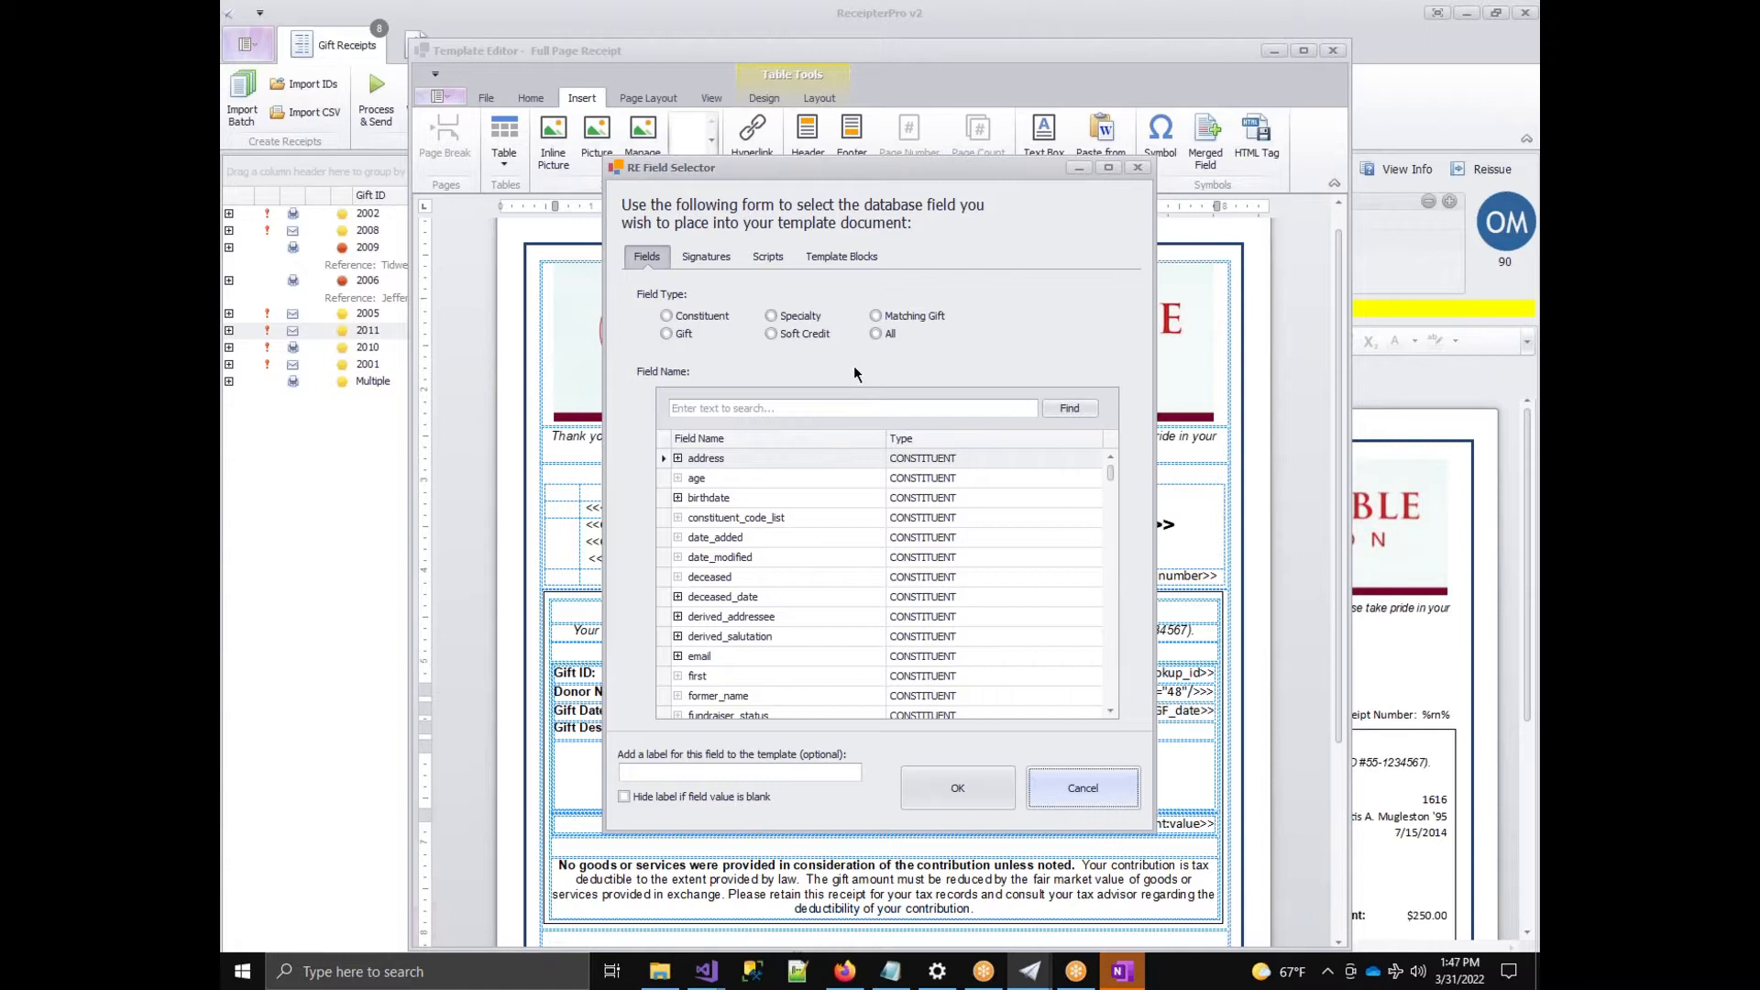
click(702, 338)
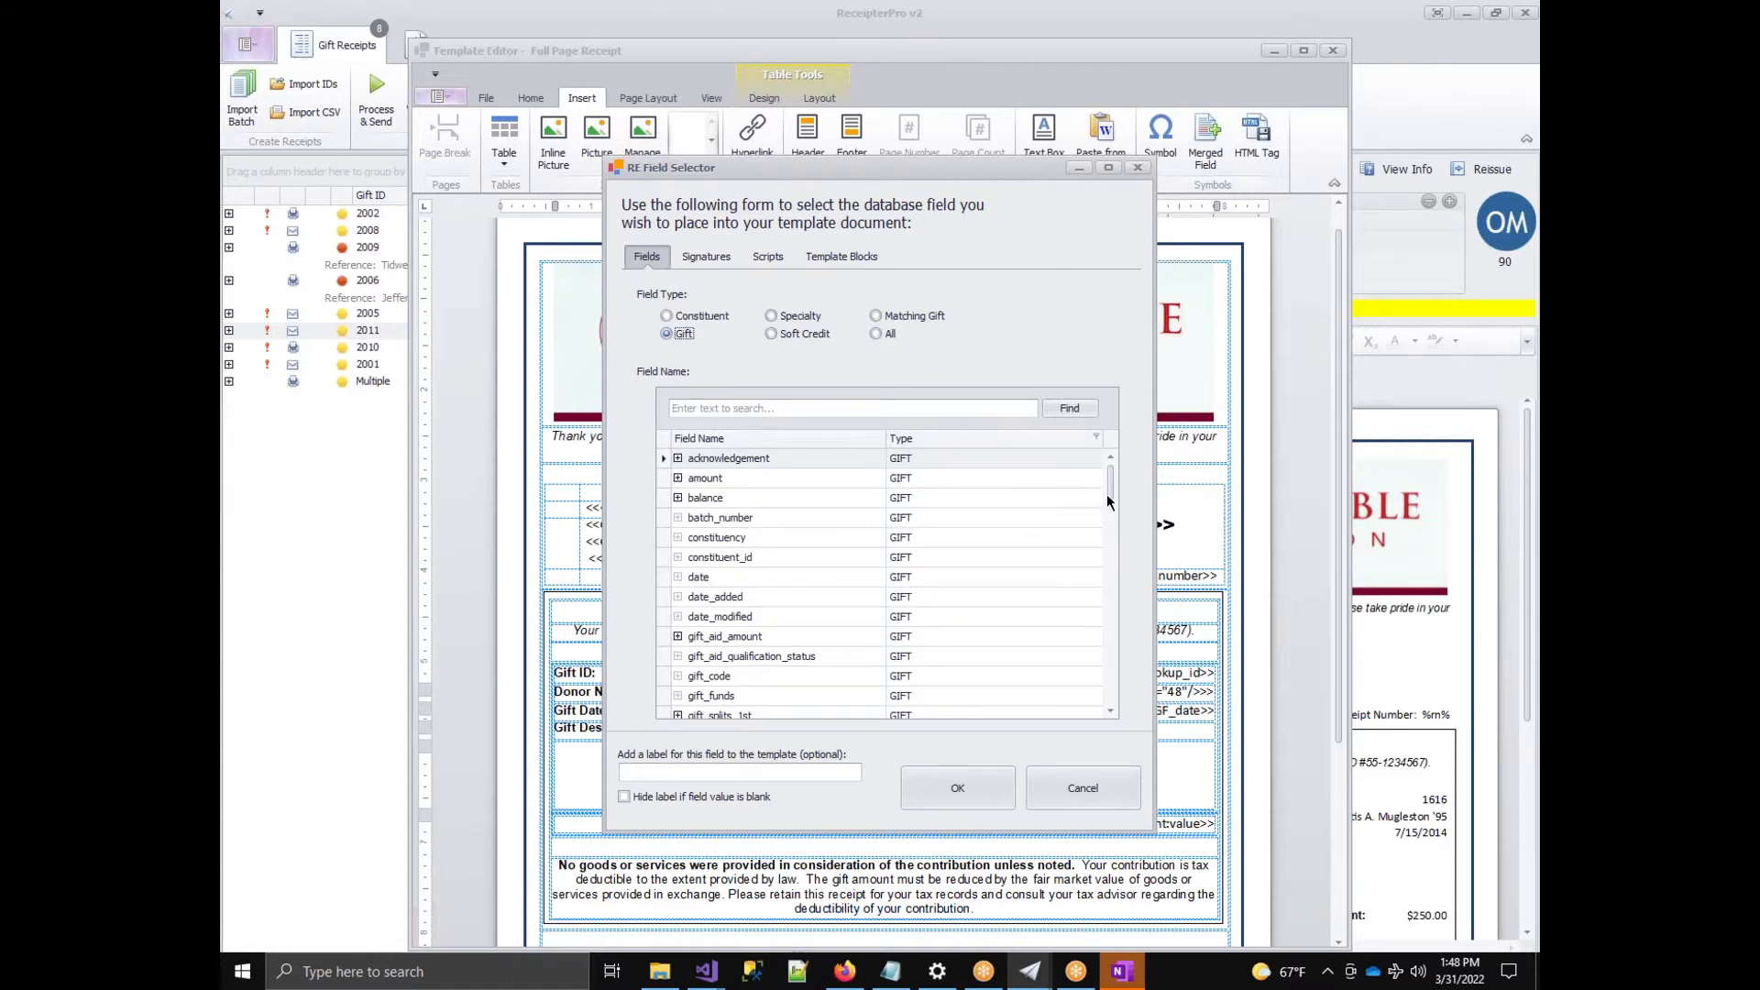
drag(1109, 491, 1111, 519)
drag(1109, 525, 1113, 550)
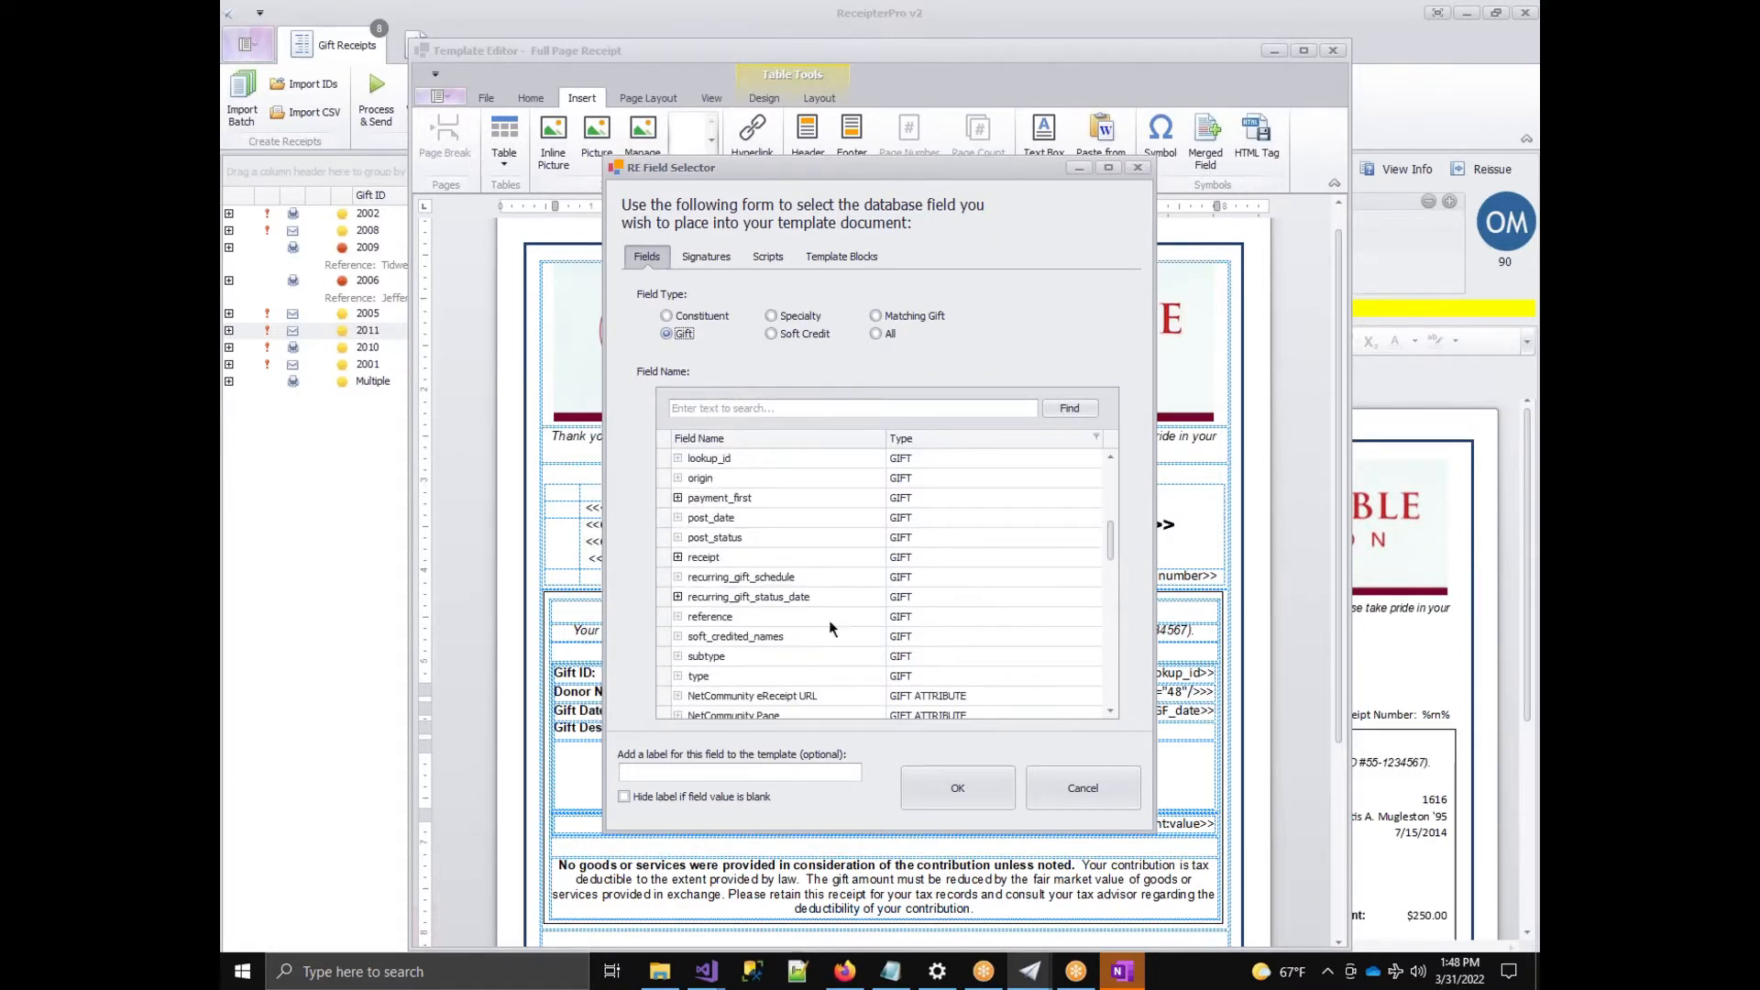
click(730, 616)
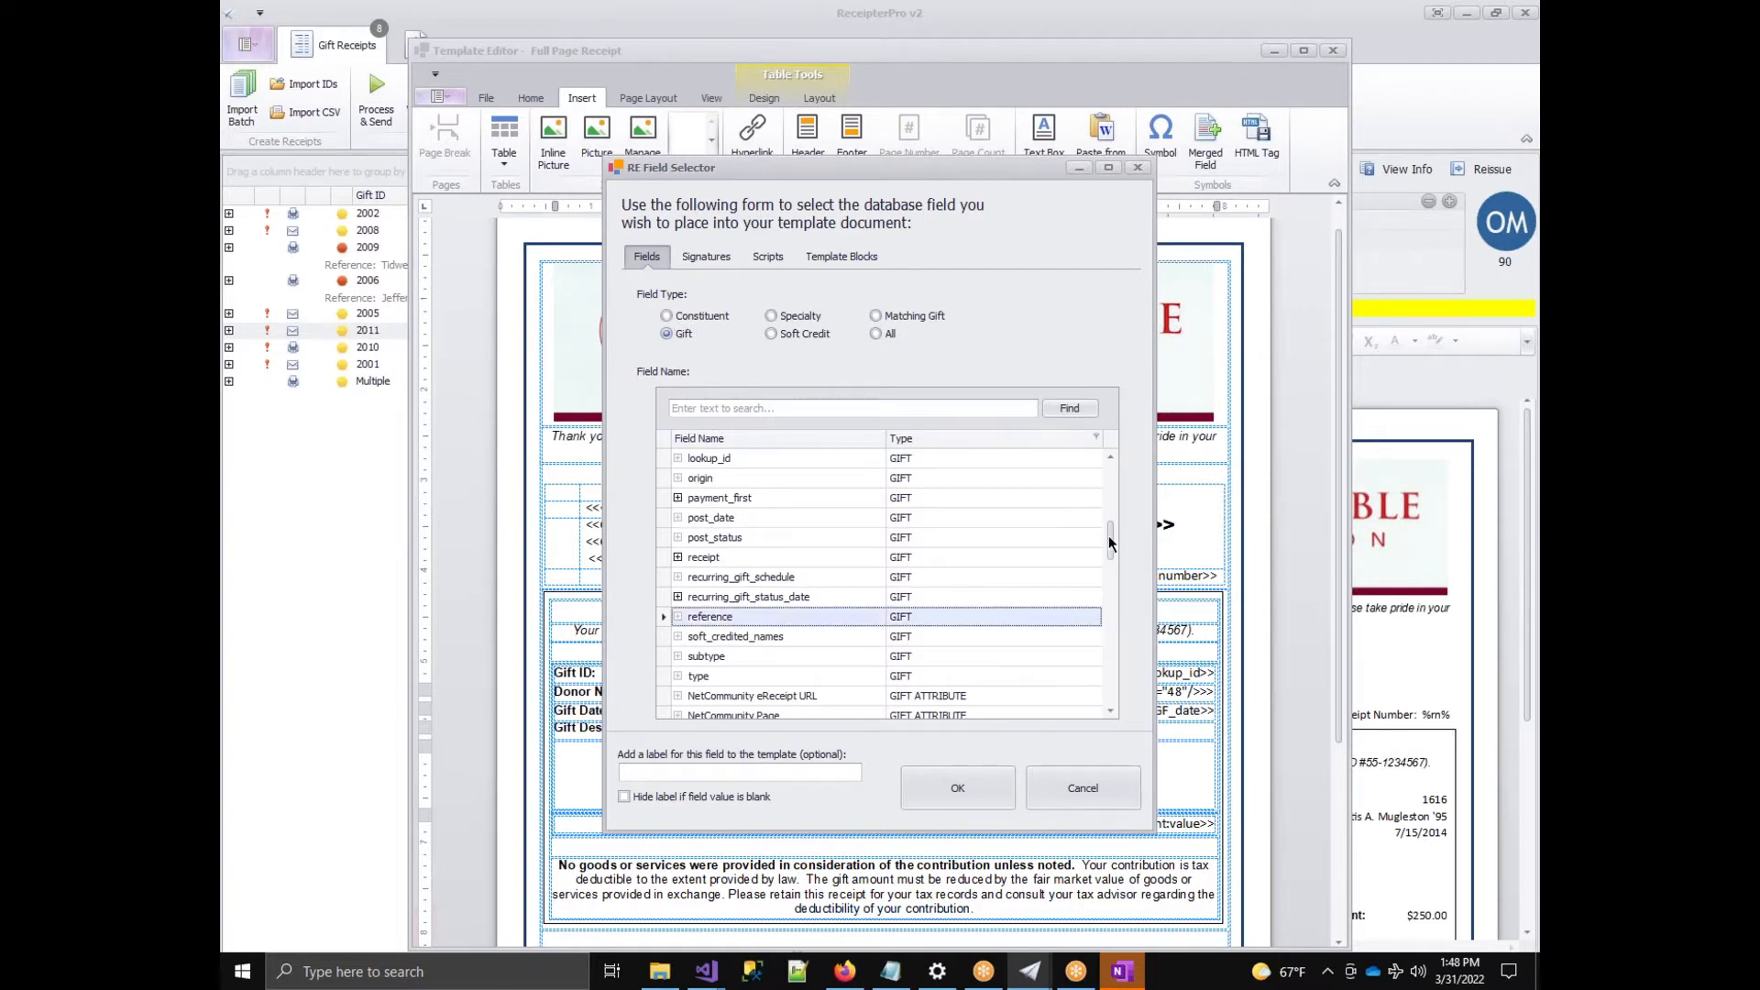
drag(1113, 543, 1109, 590)
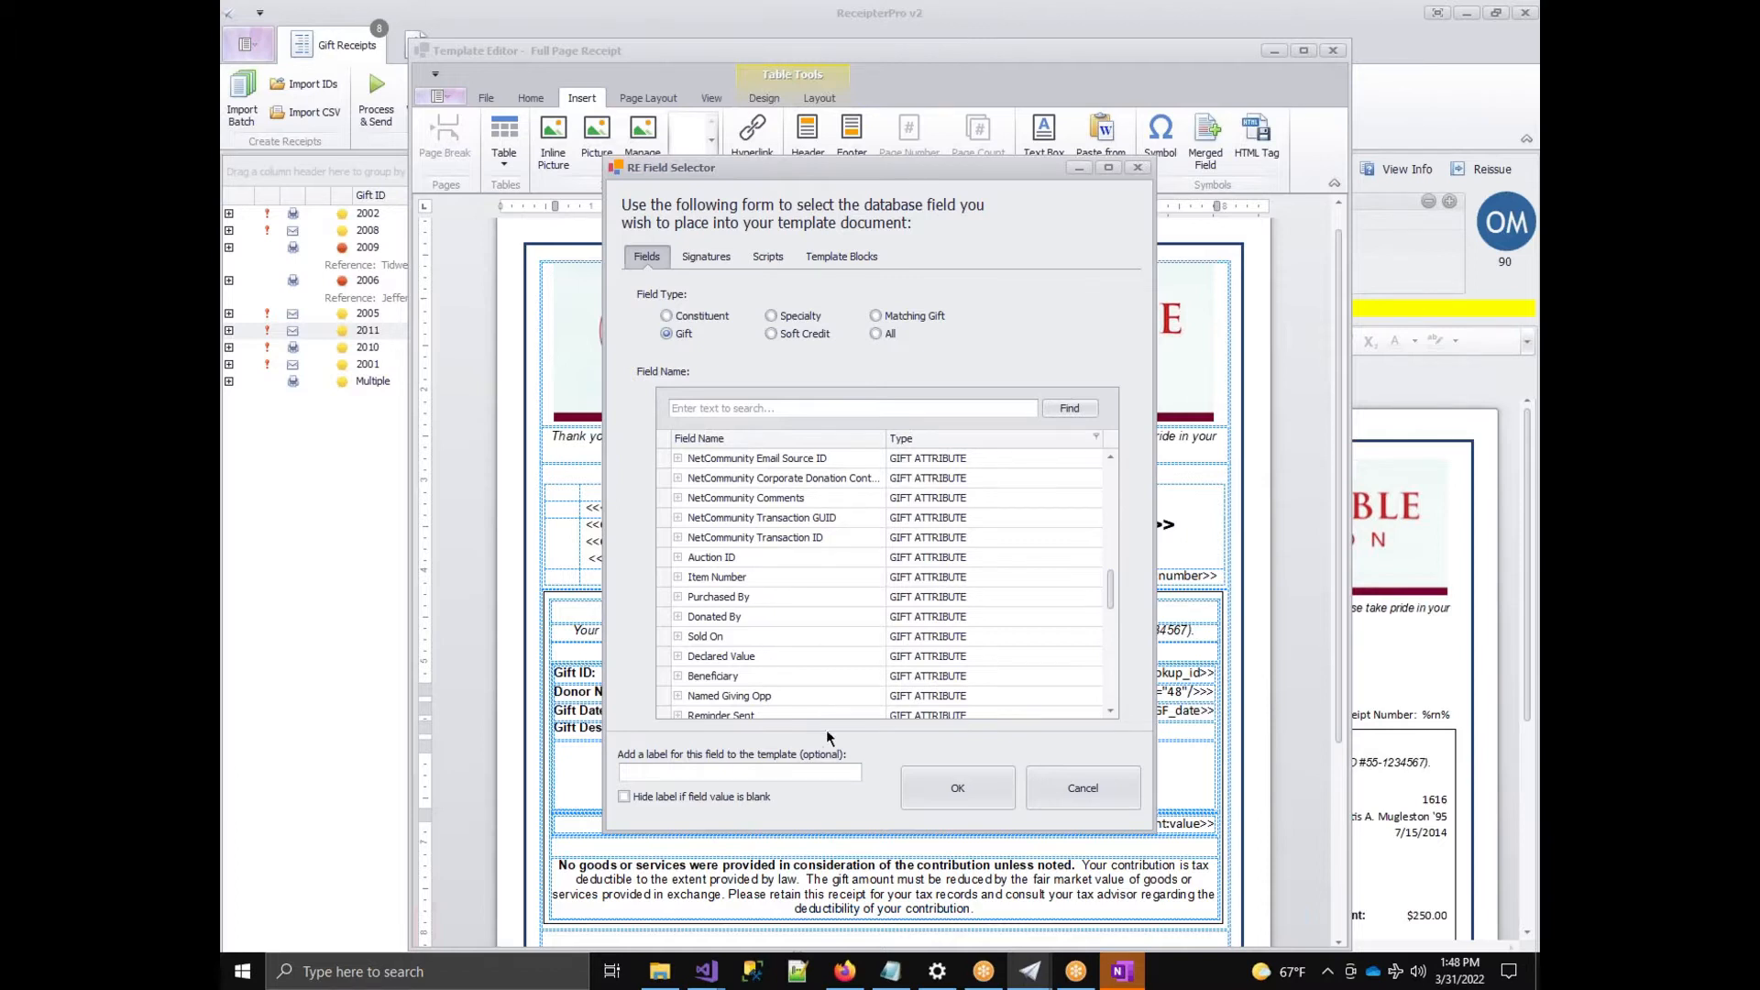
click(794, 634)
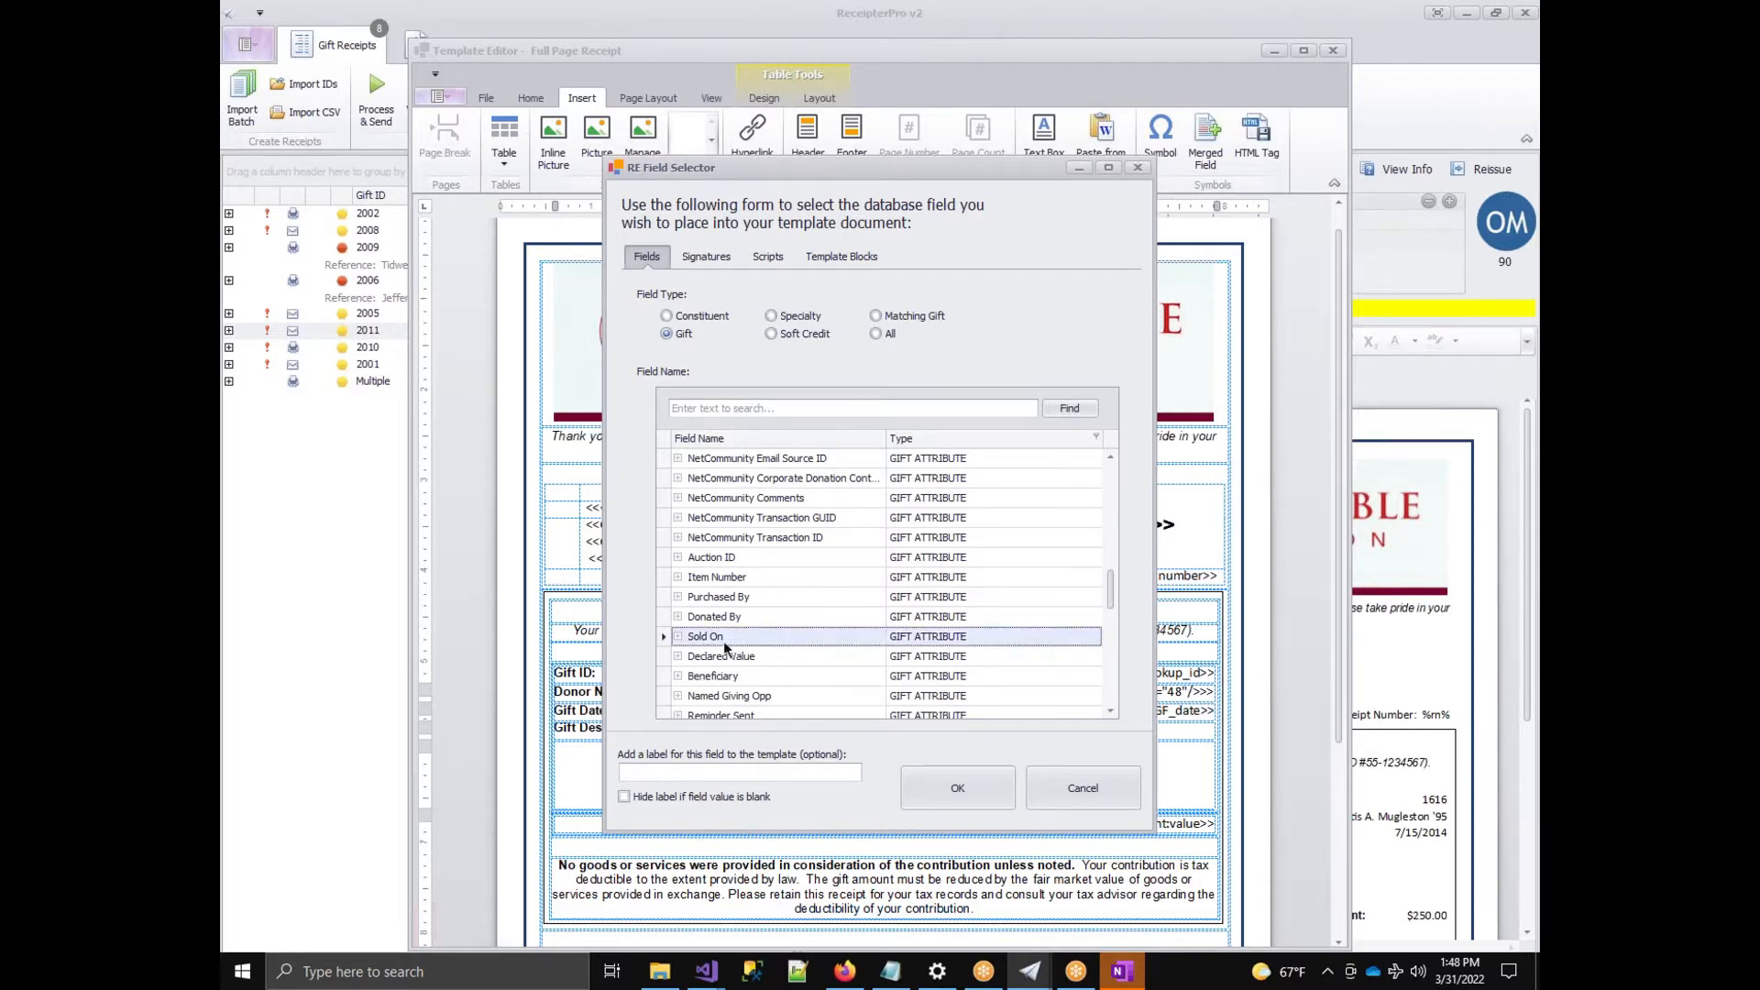
click(928, 781)
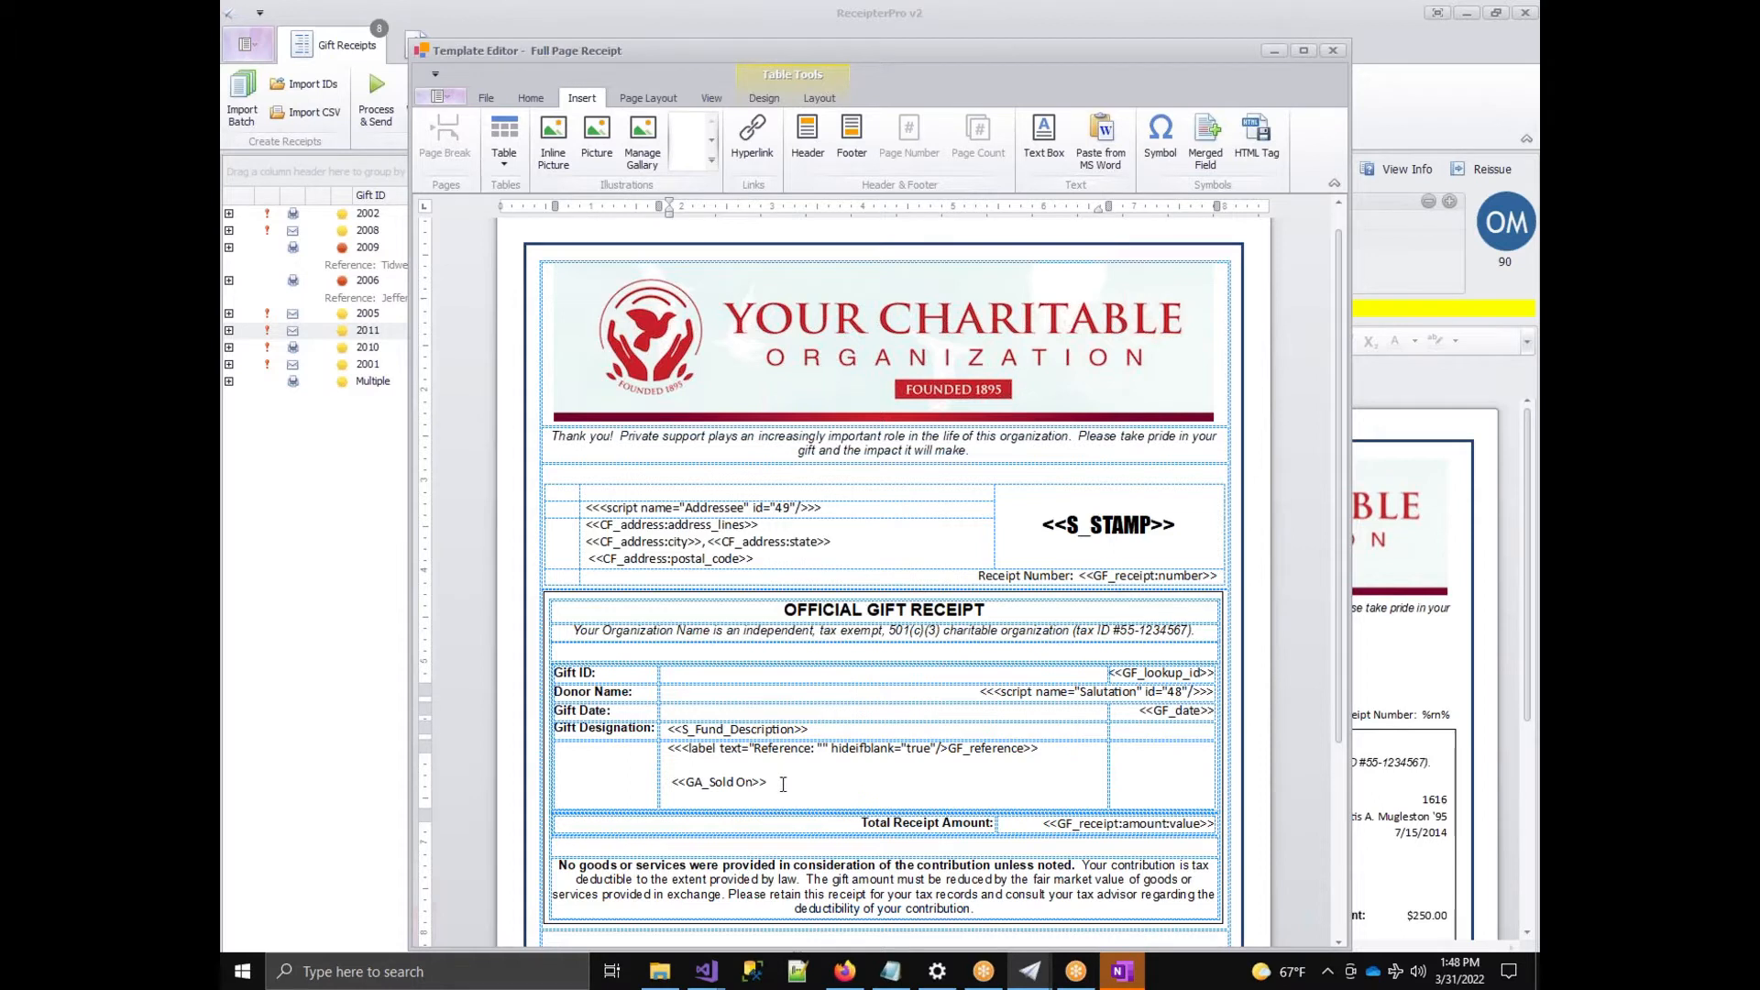
Delete the GA_Sold On merge field from the gift receipt table.
drag(770, 782, 677, 782)
click(816, 784)
drag(768, 782, 666, 783)
key(Delete)
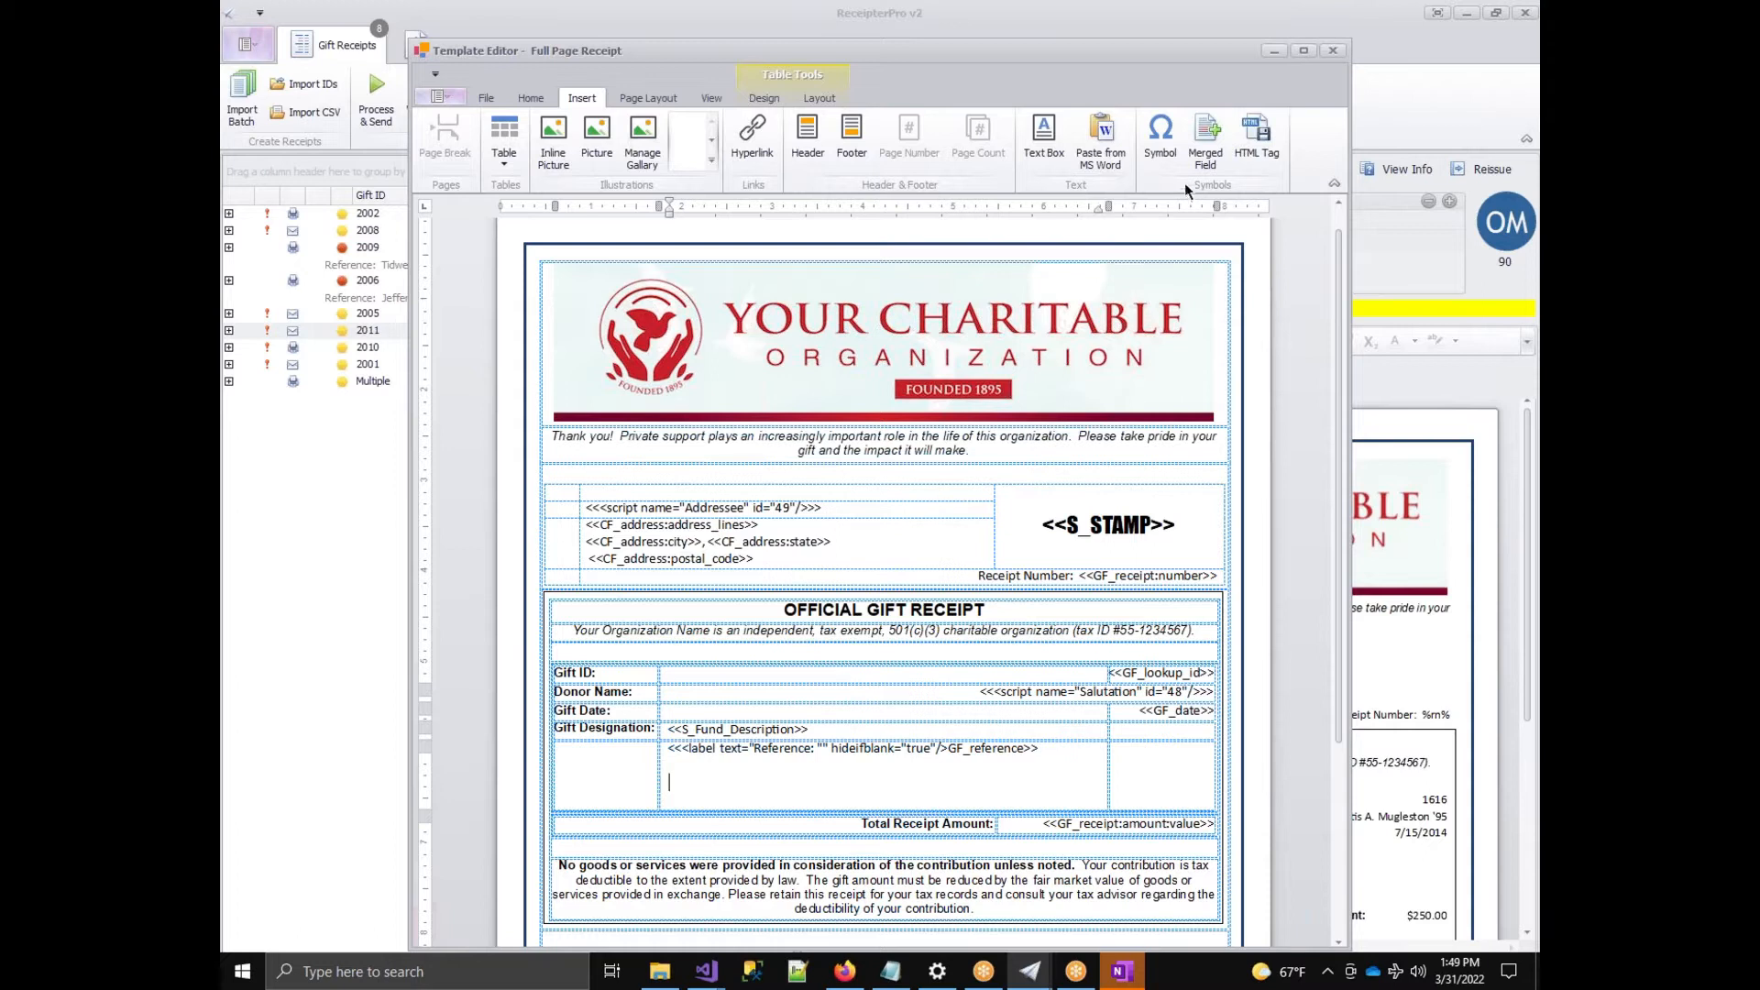
Look through the constituent fields and attributes, and the matching gift fields, available as merge fields.
click(1207, 136)
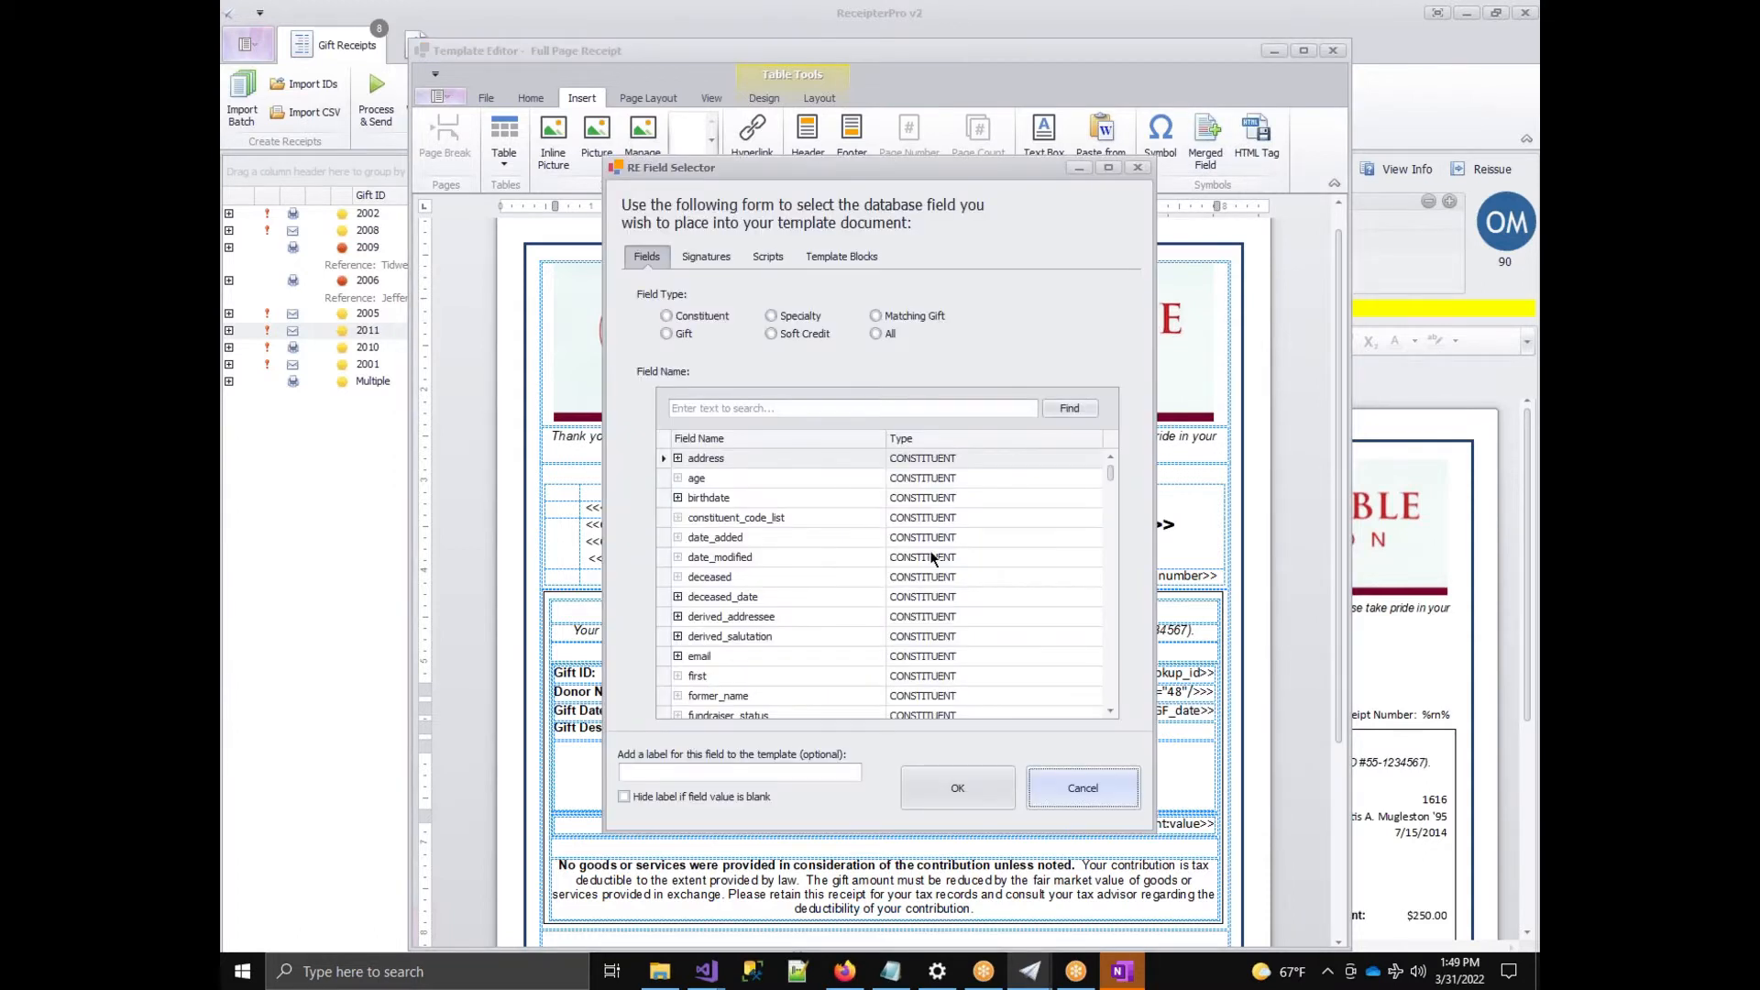
click(702, 318)
drag(1113, 481, 1110, 564)
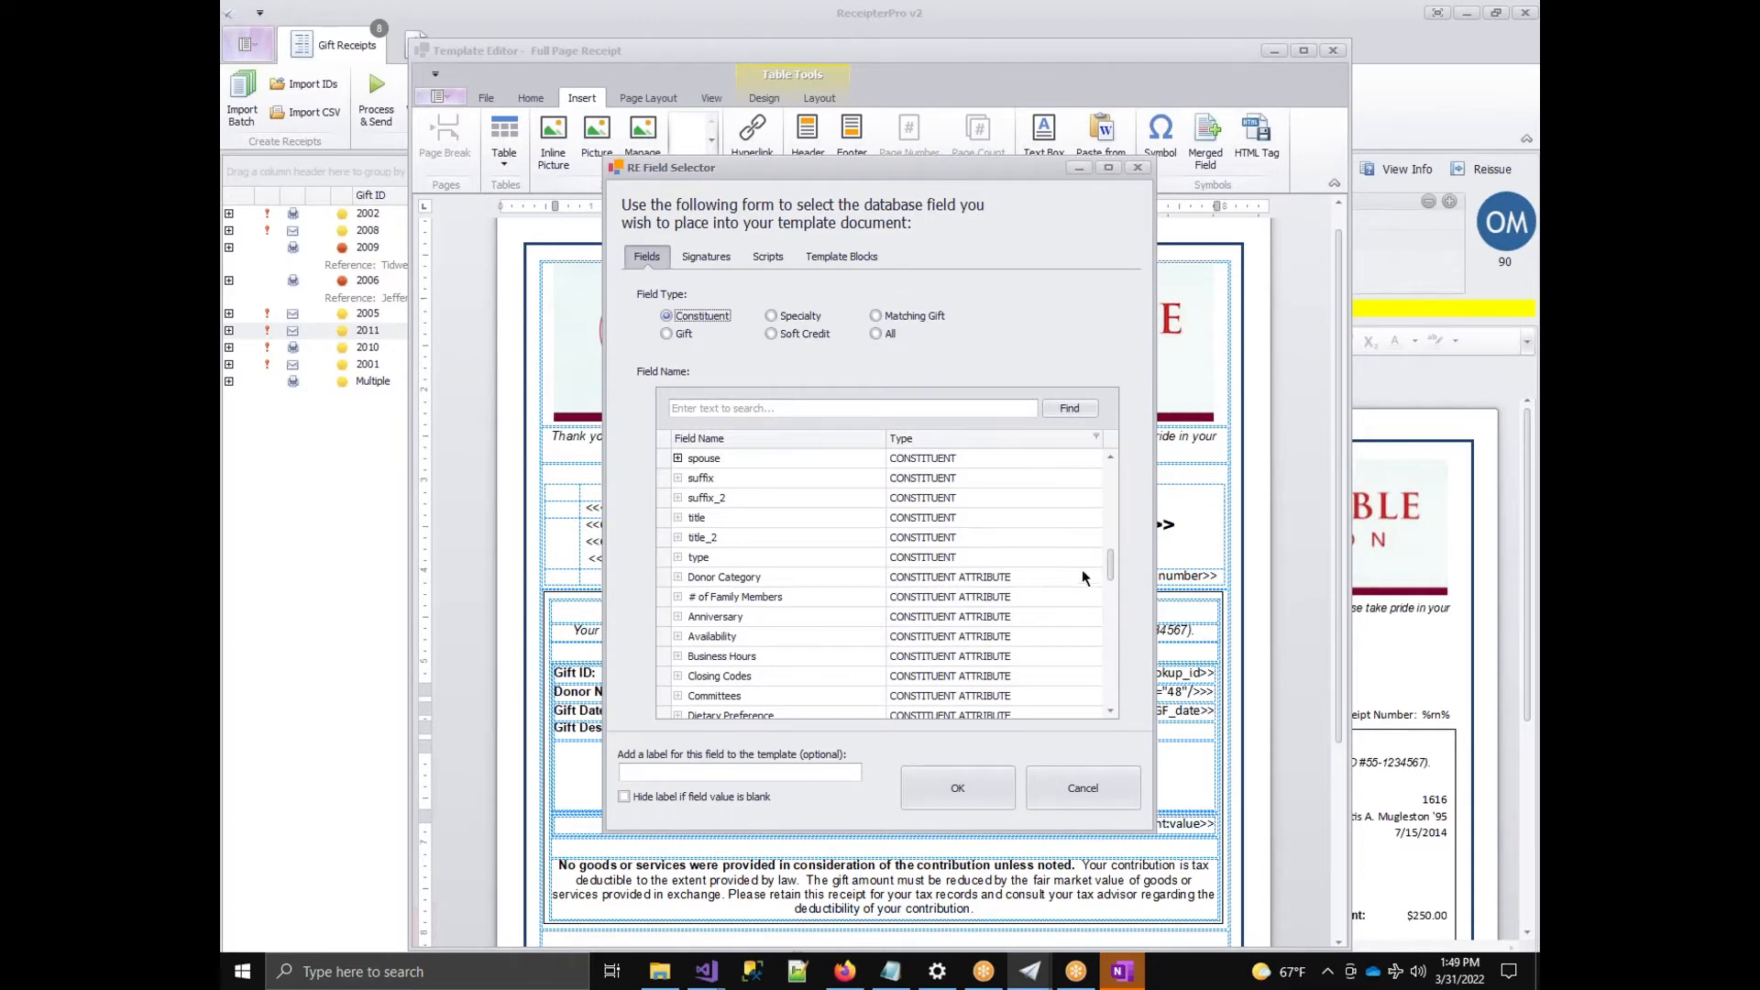
drag(1111, 563, 1111, 463)
click(876, 316)
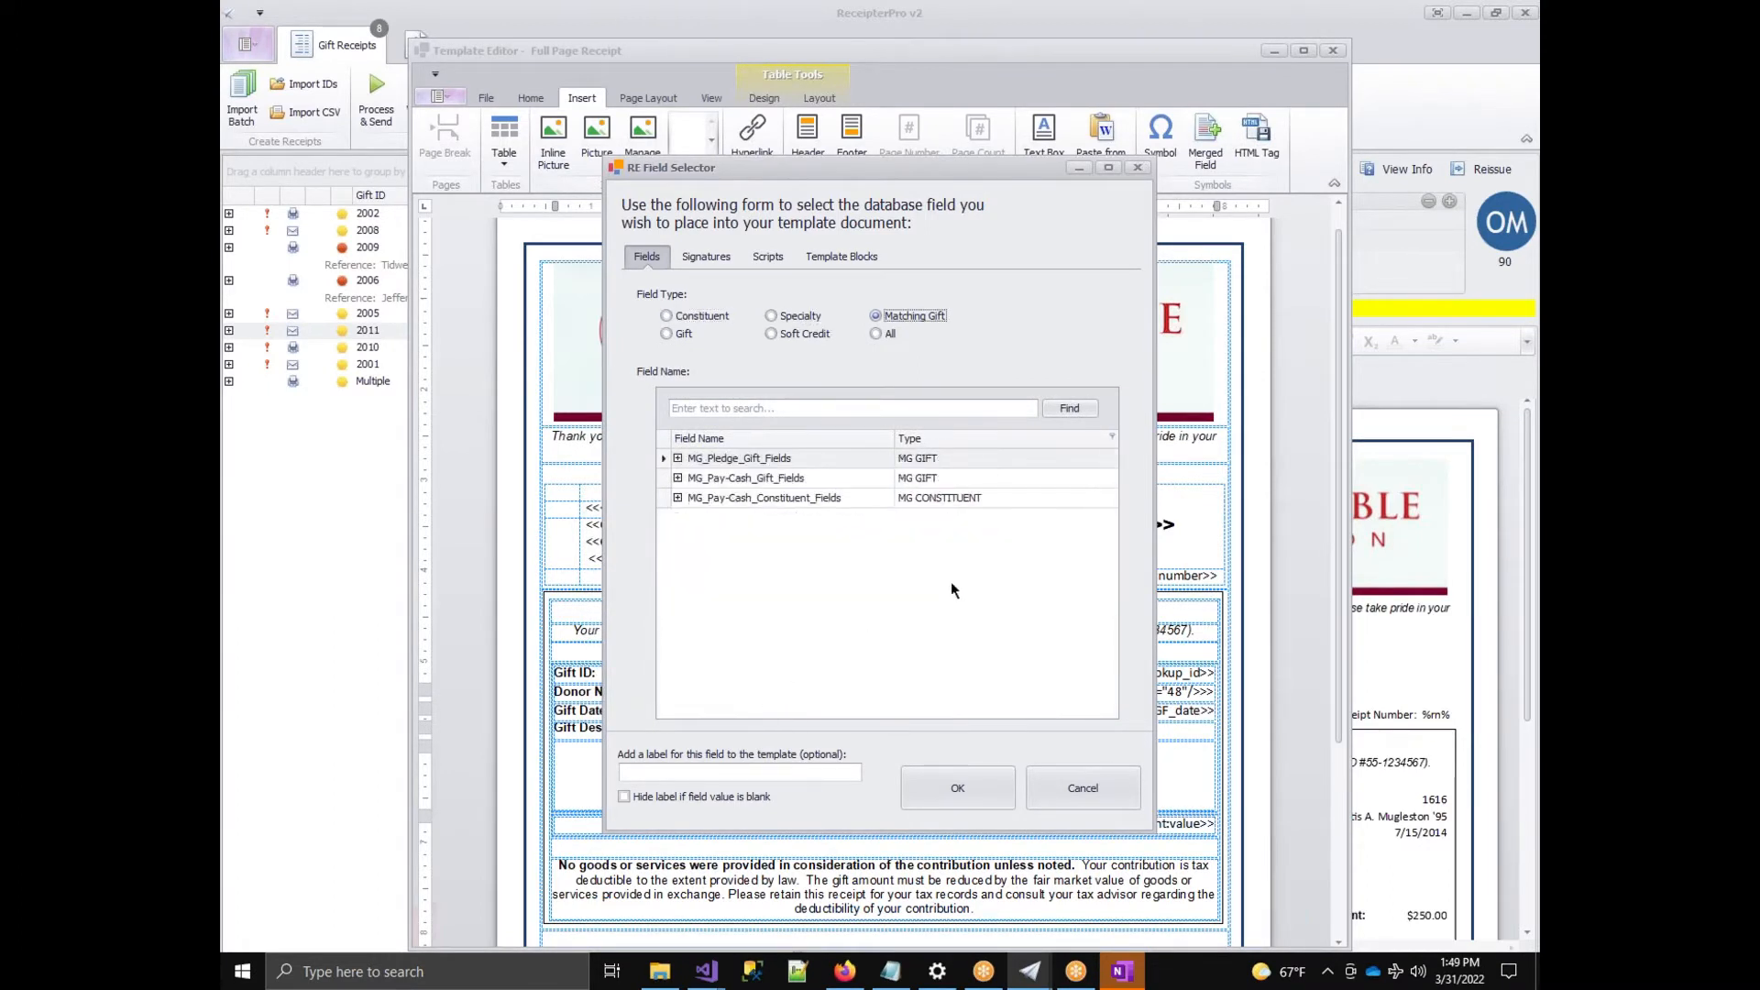
Examine the available specialty merge fields, including the Today date formats and the Business_Contact name fields.
click(772, 315)
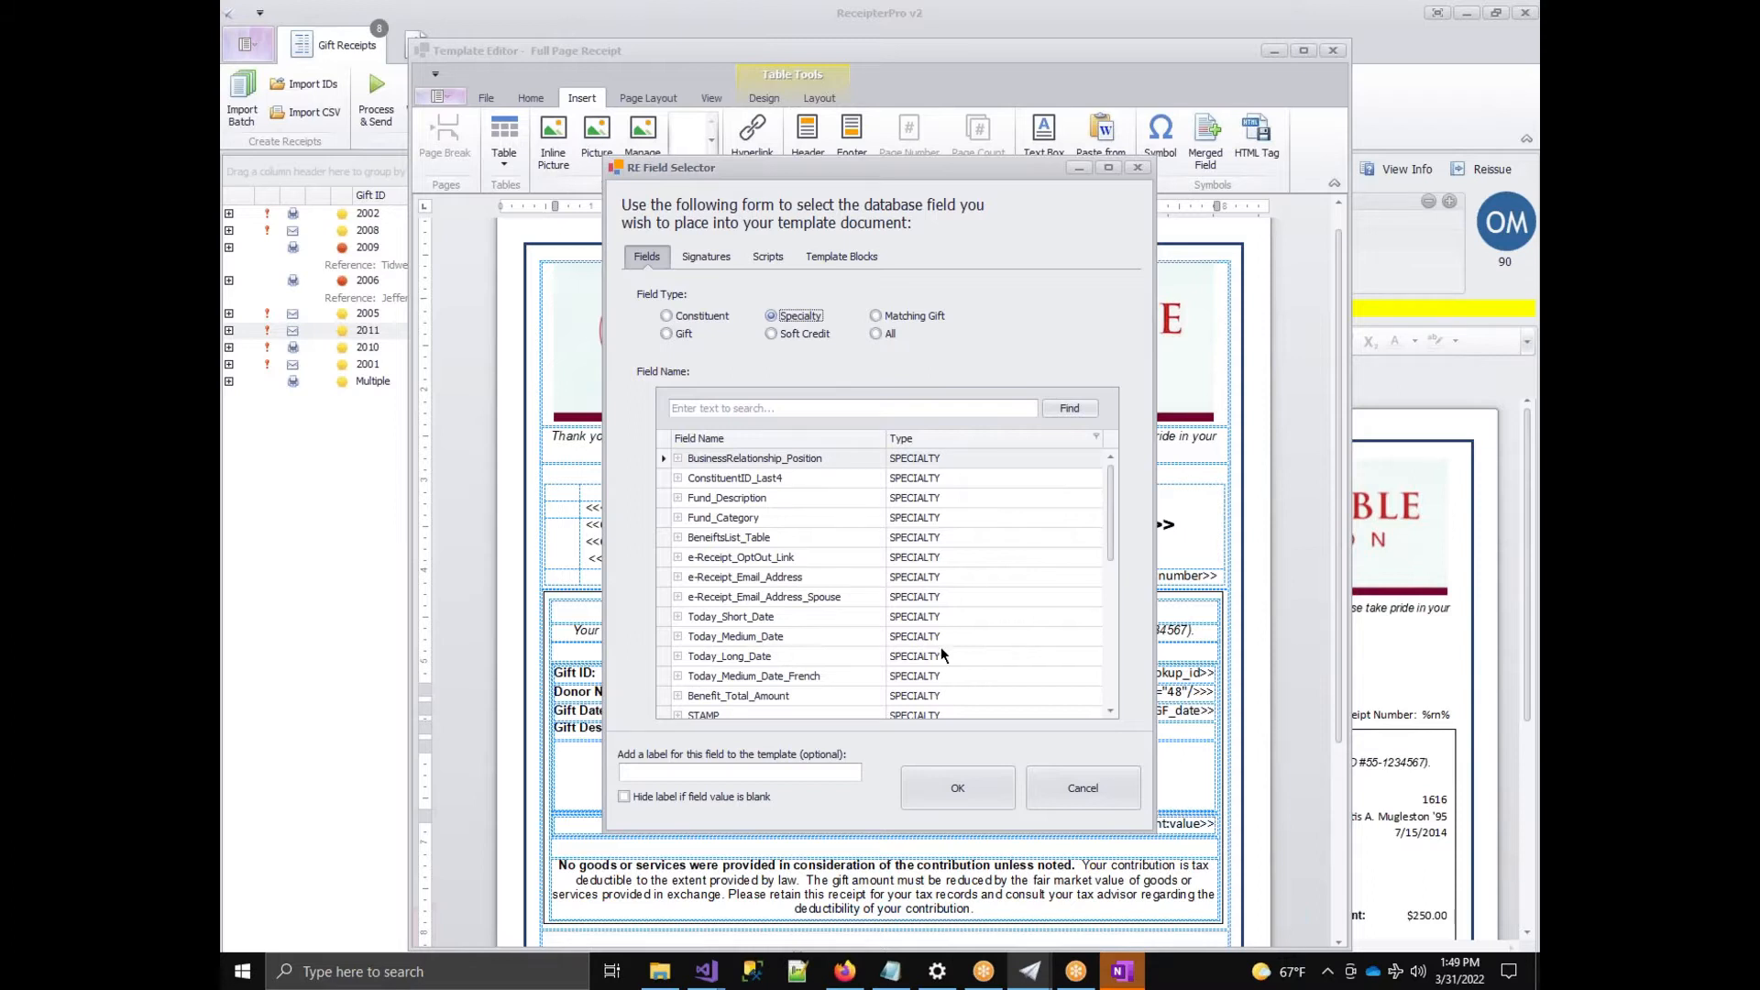
click(833, 640)
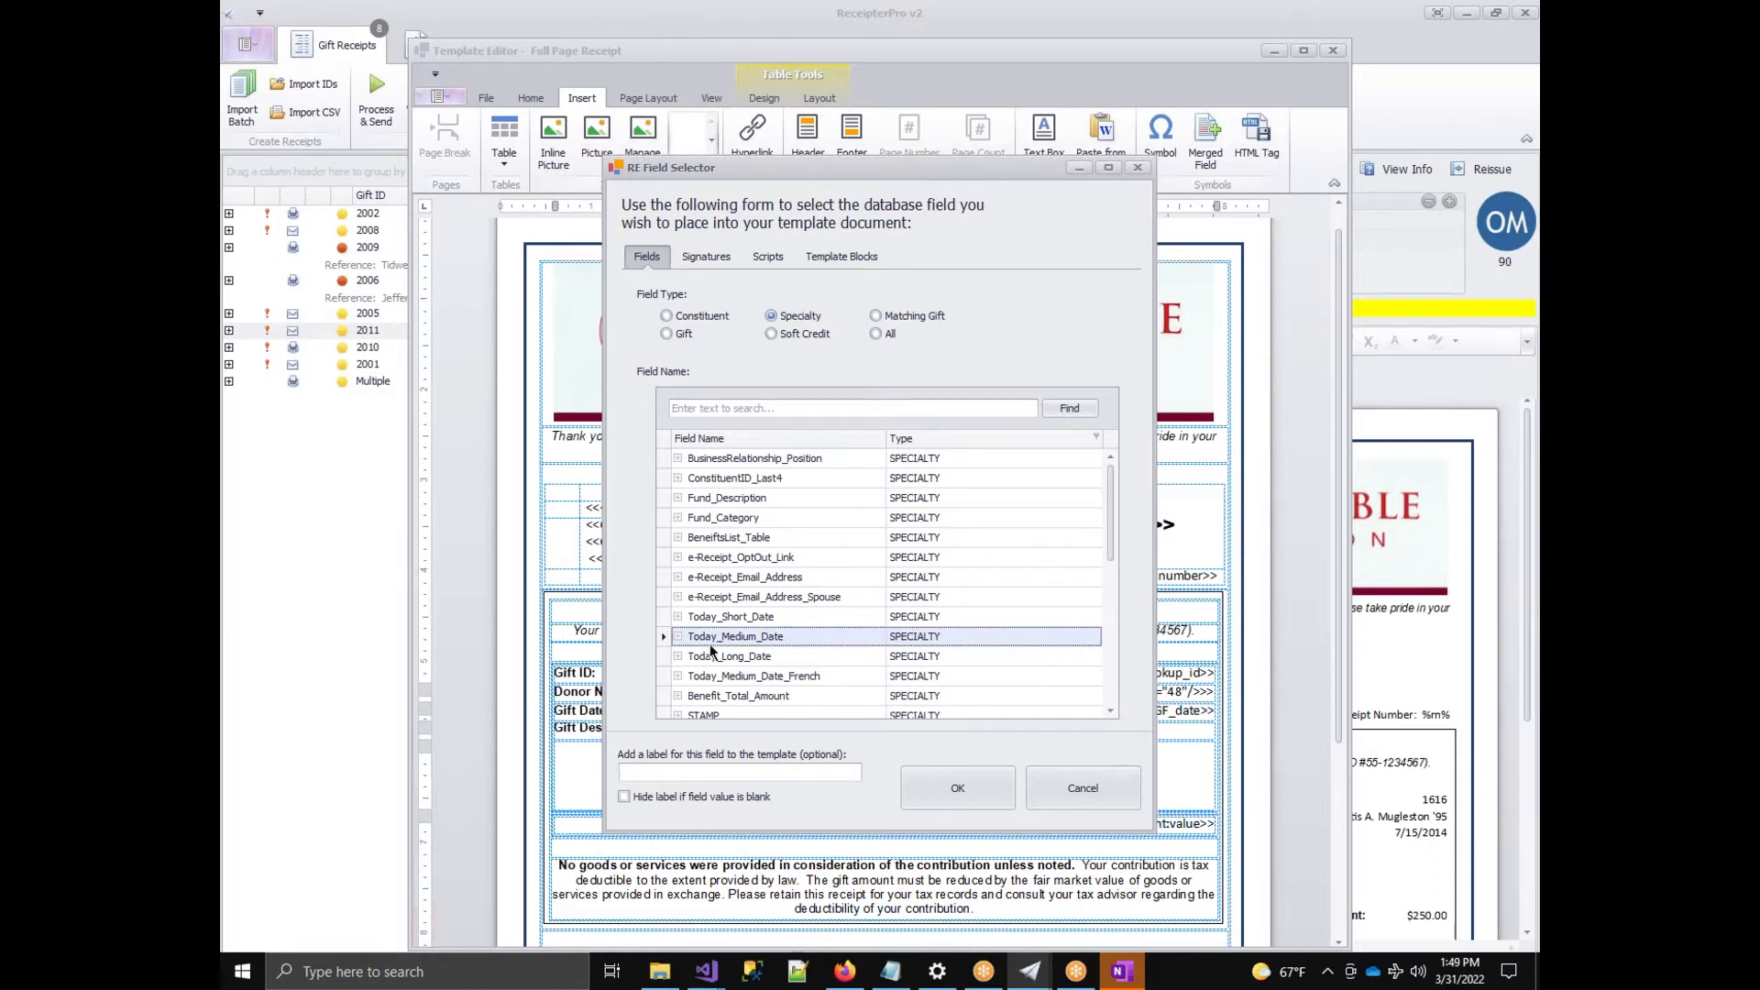
click(787, 615)
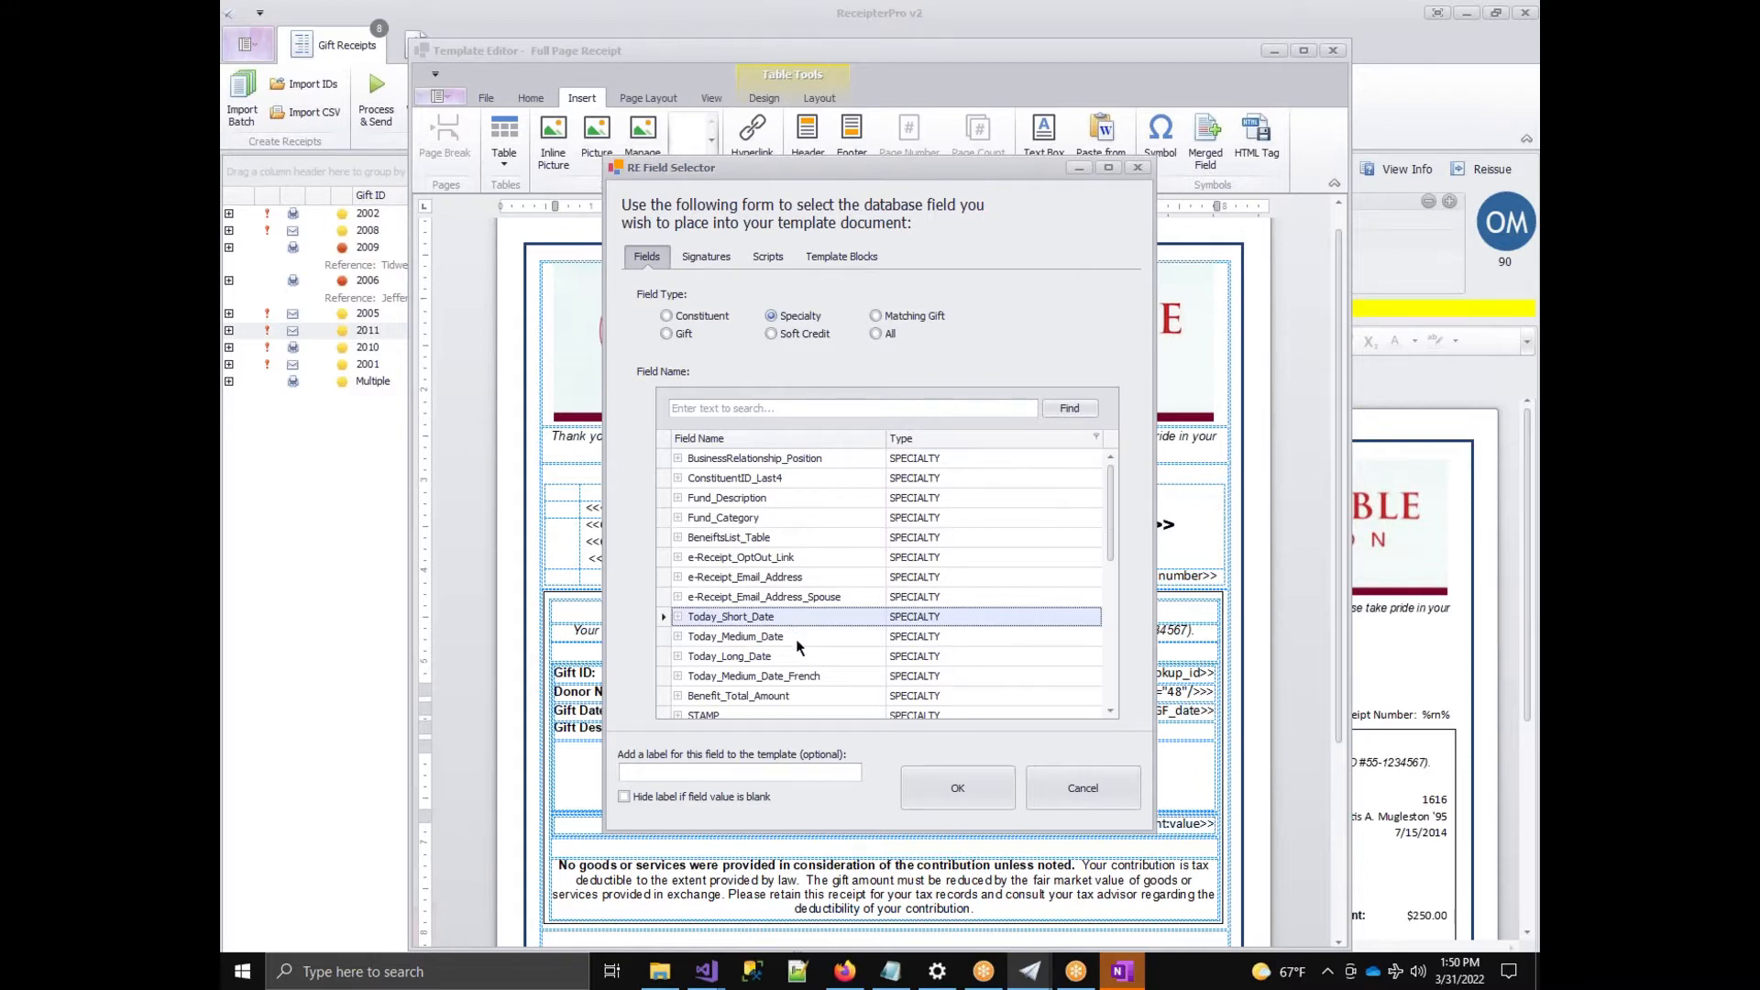
click(796, 639)
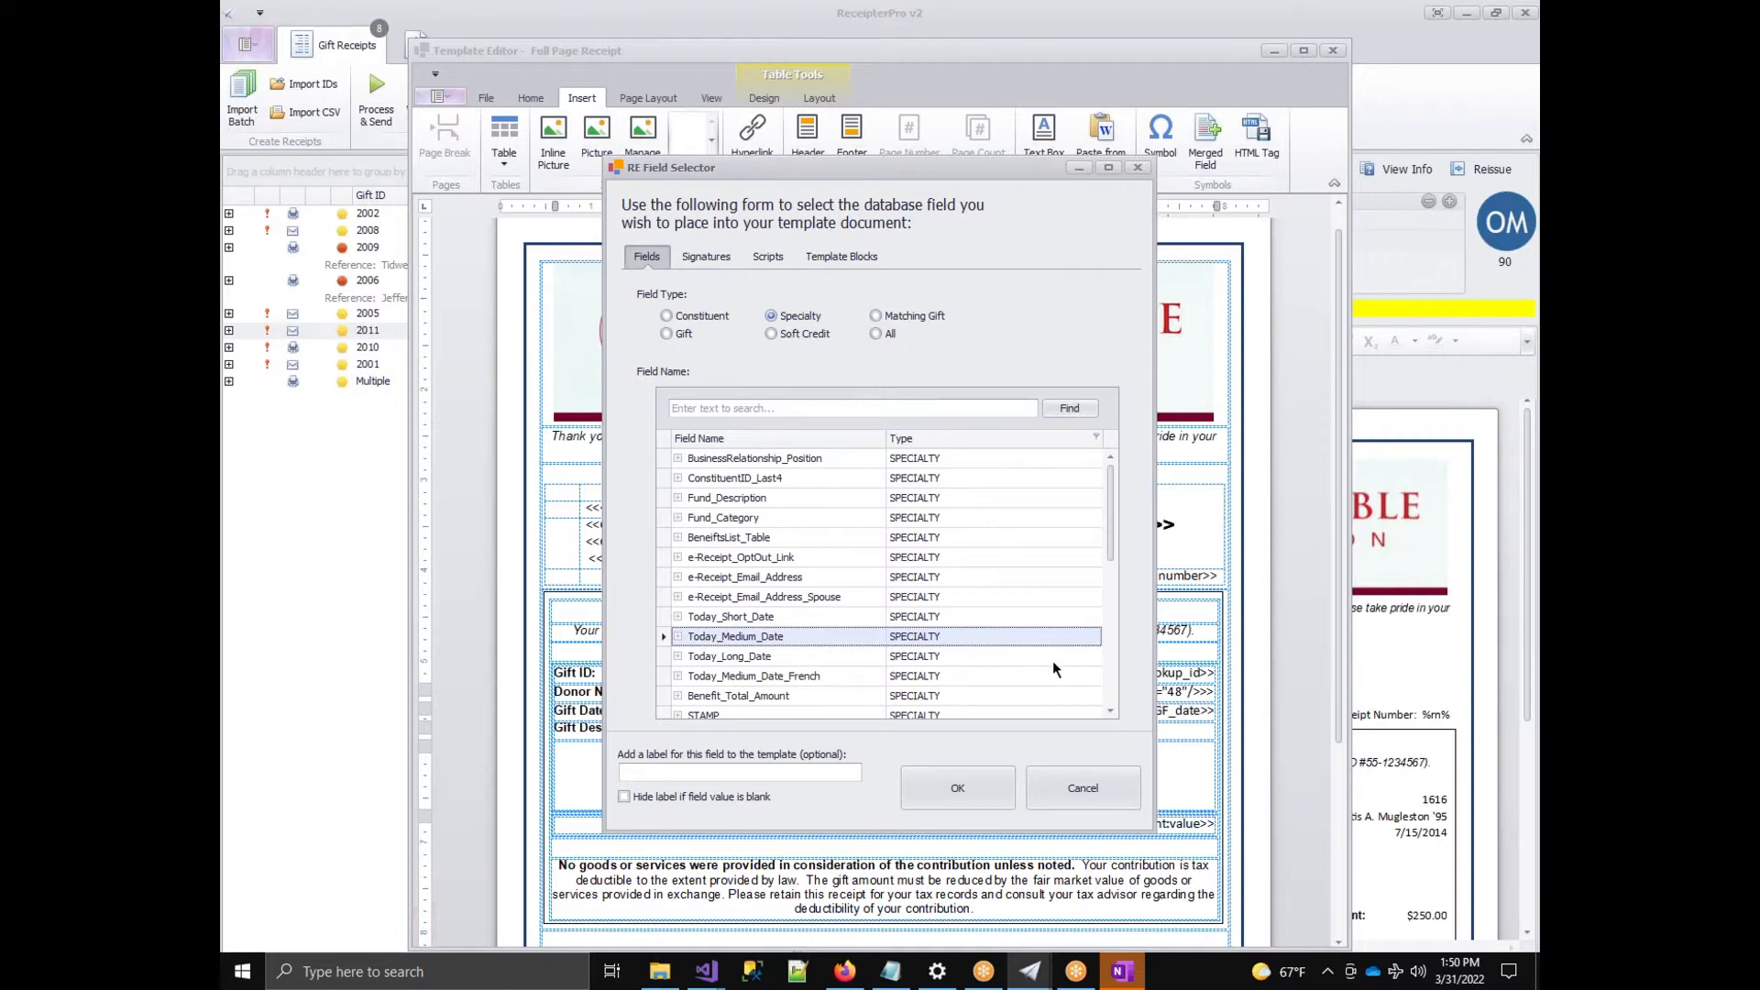
drag(1110, 524, 1106, 584)
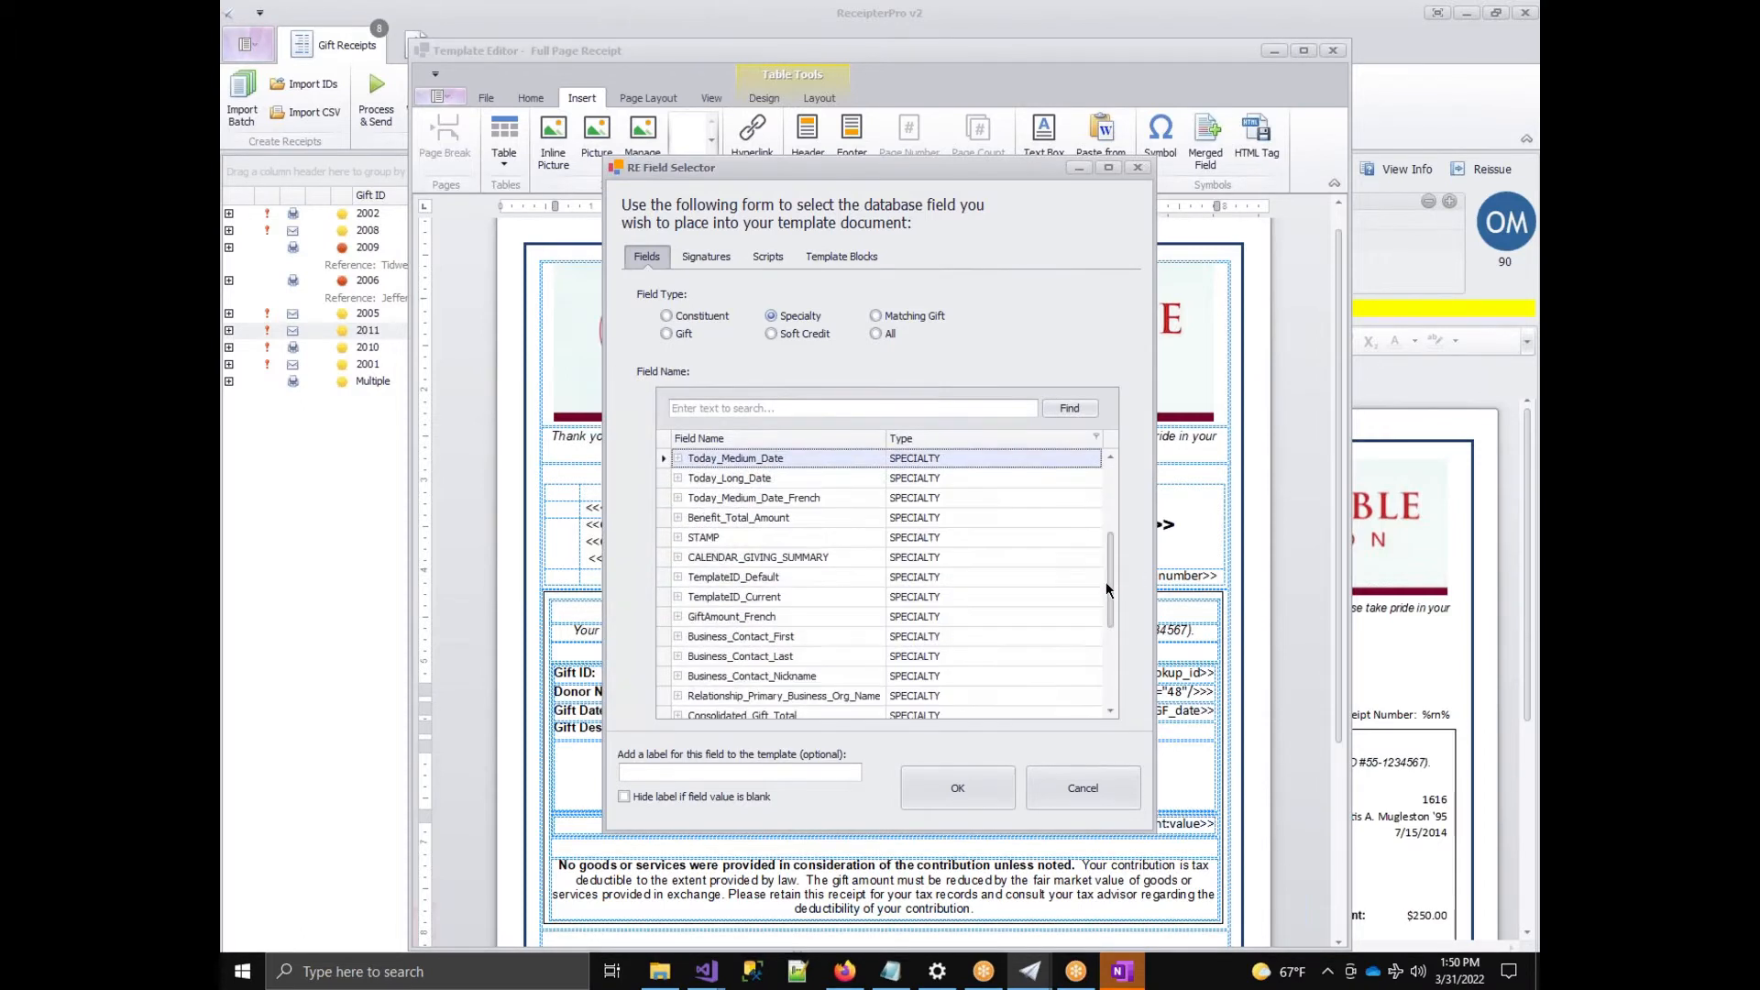
click(801, 642)
click(820, 652)
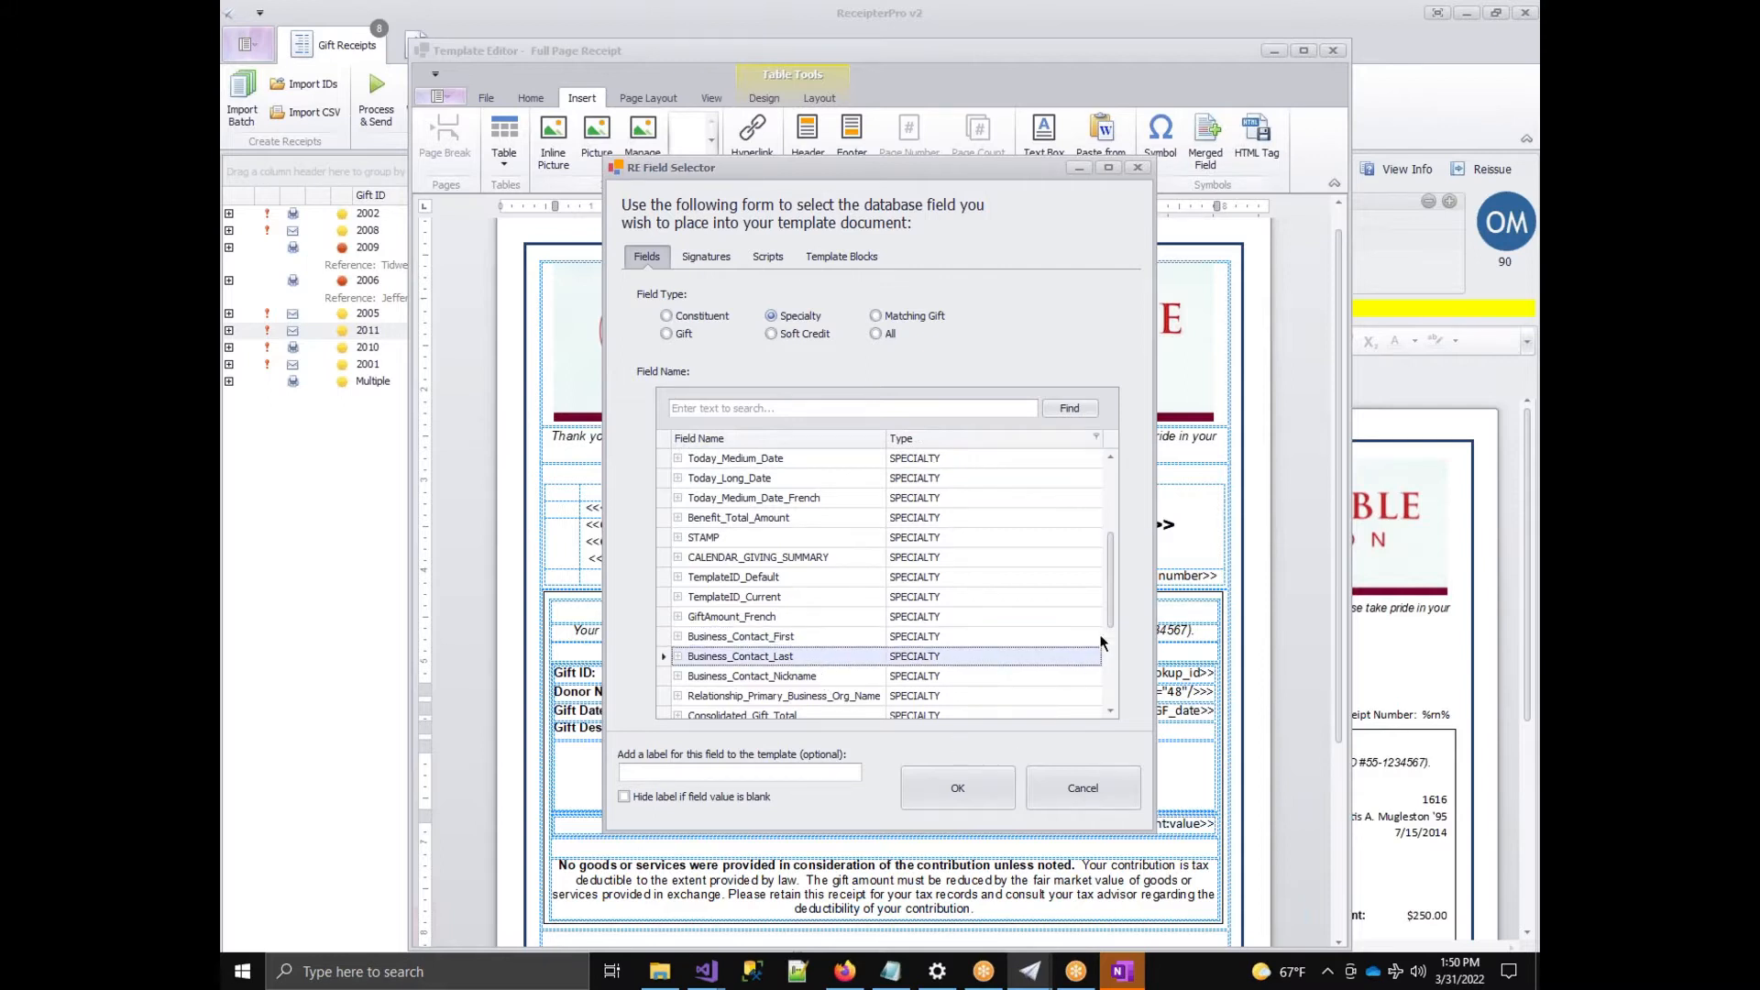
drag(1114, 598, 1113, 605)
click(785, 656)
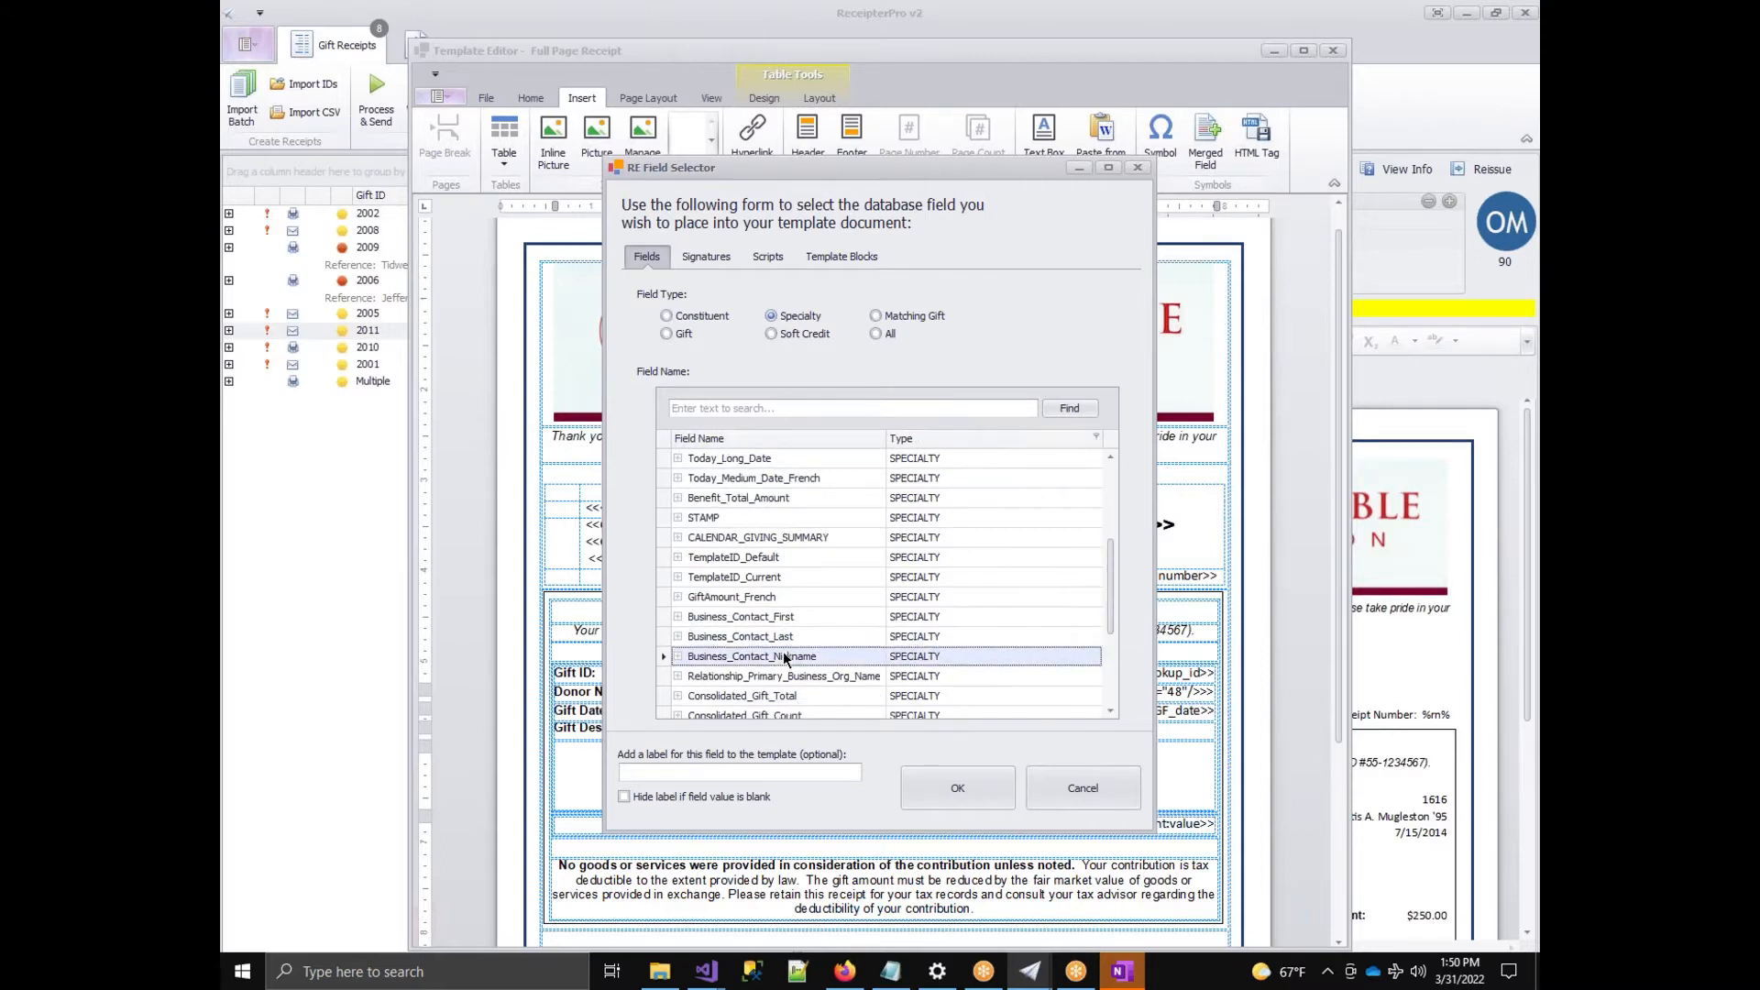
Look through the remaining specialty merge fields, and the soft credit and matching gift fields available for the template.
click(800, 639)
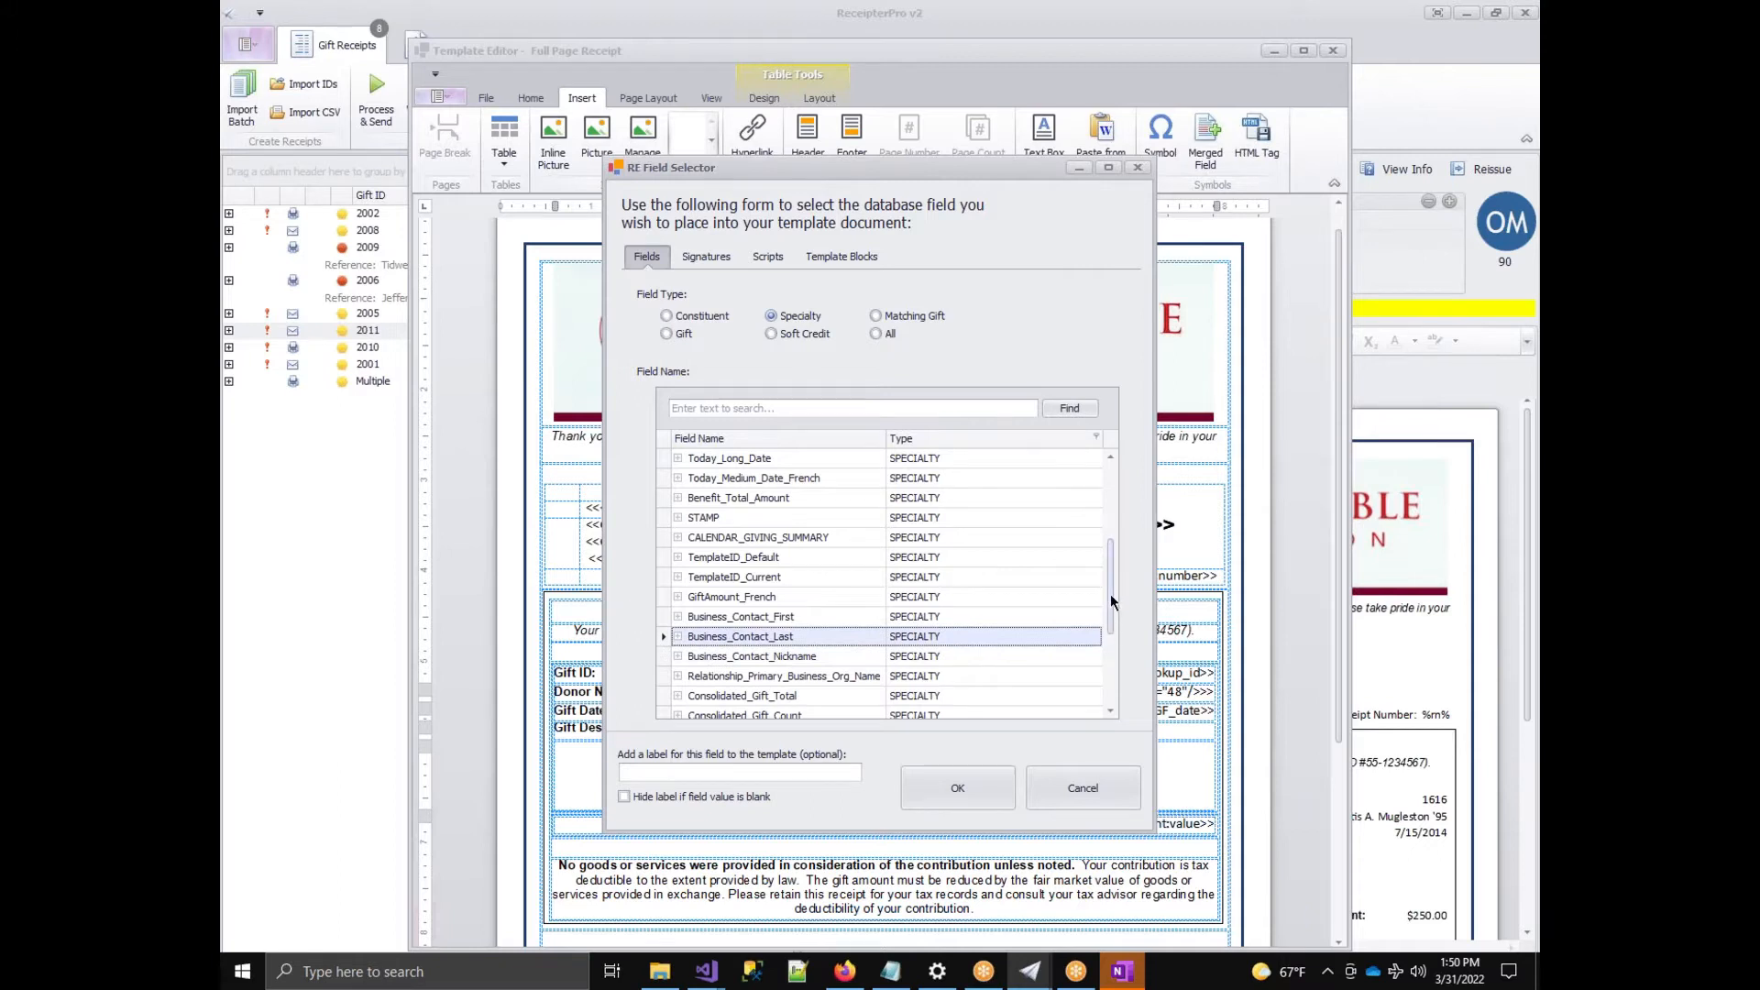
drag(1109, 594, 1108, 629)
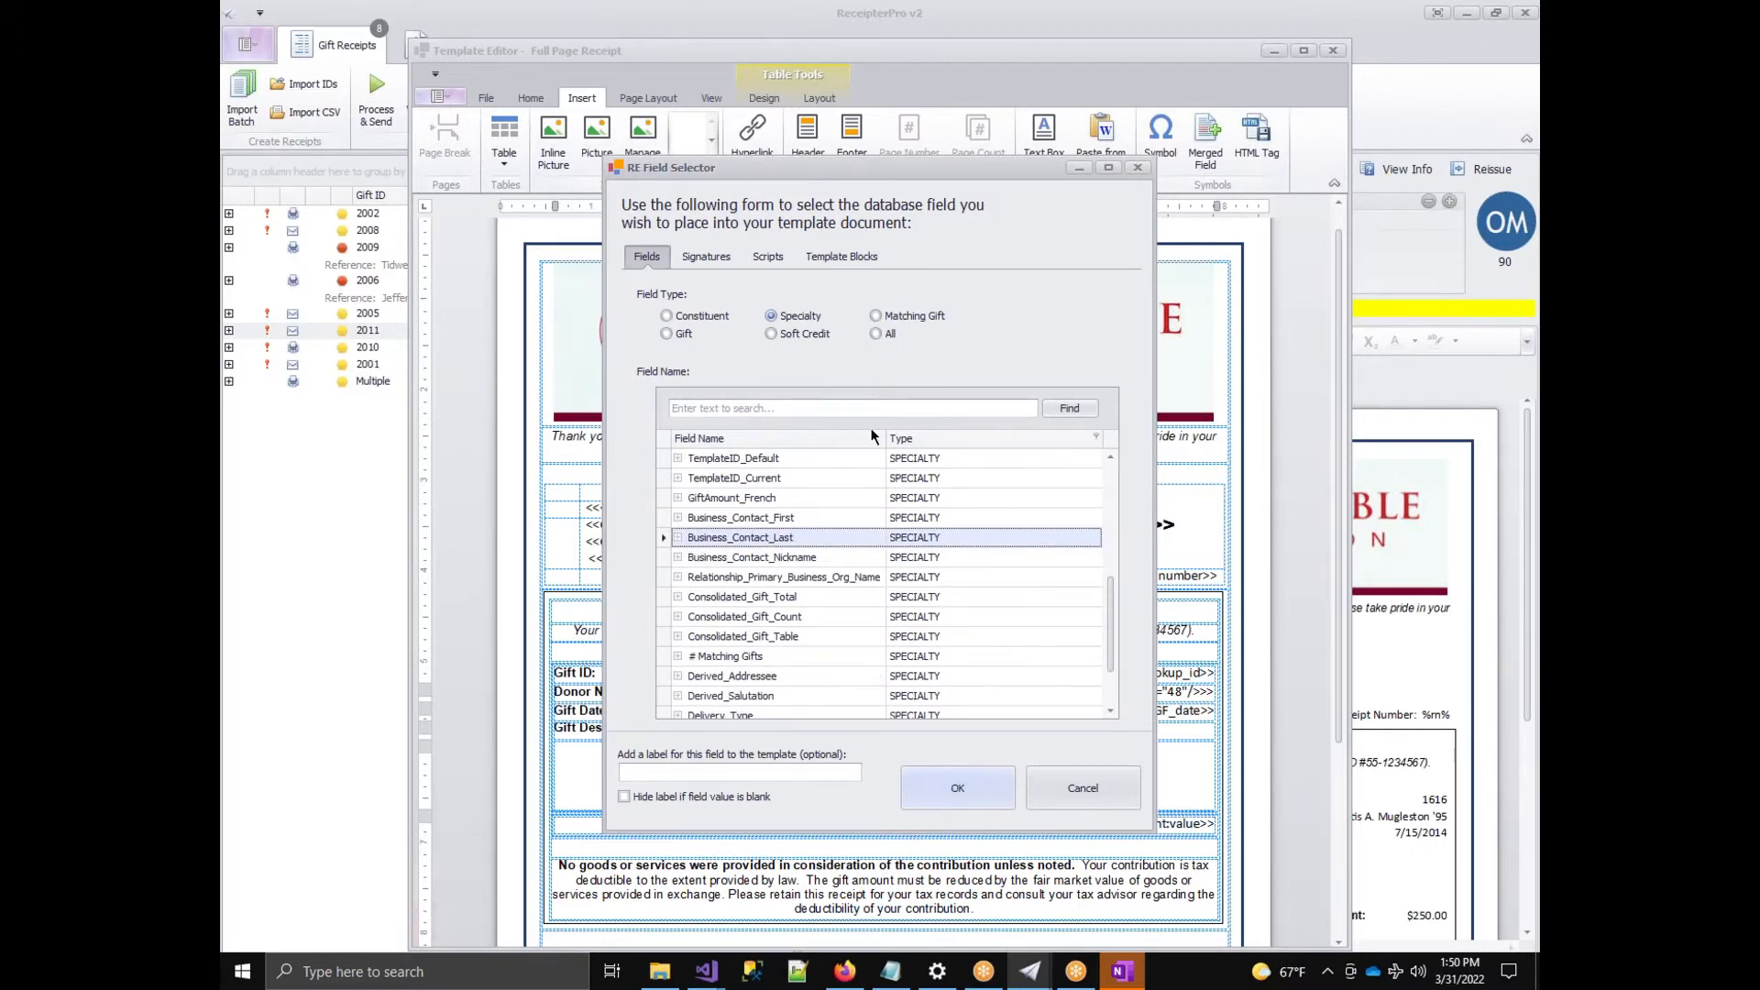
click(791, 336)
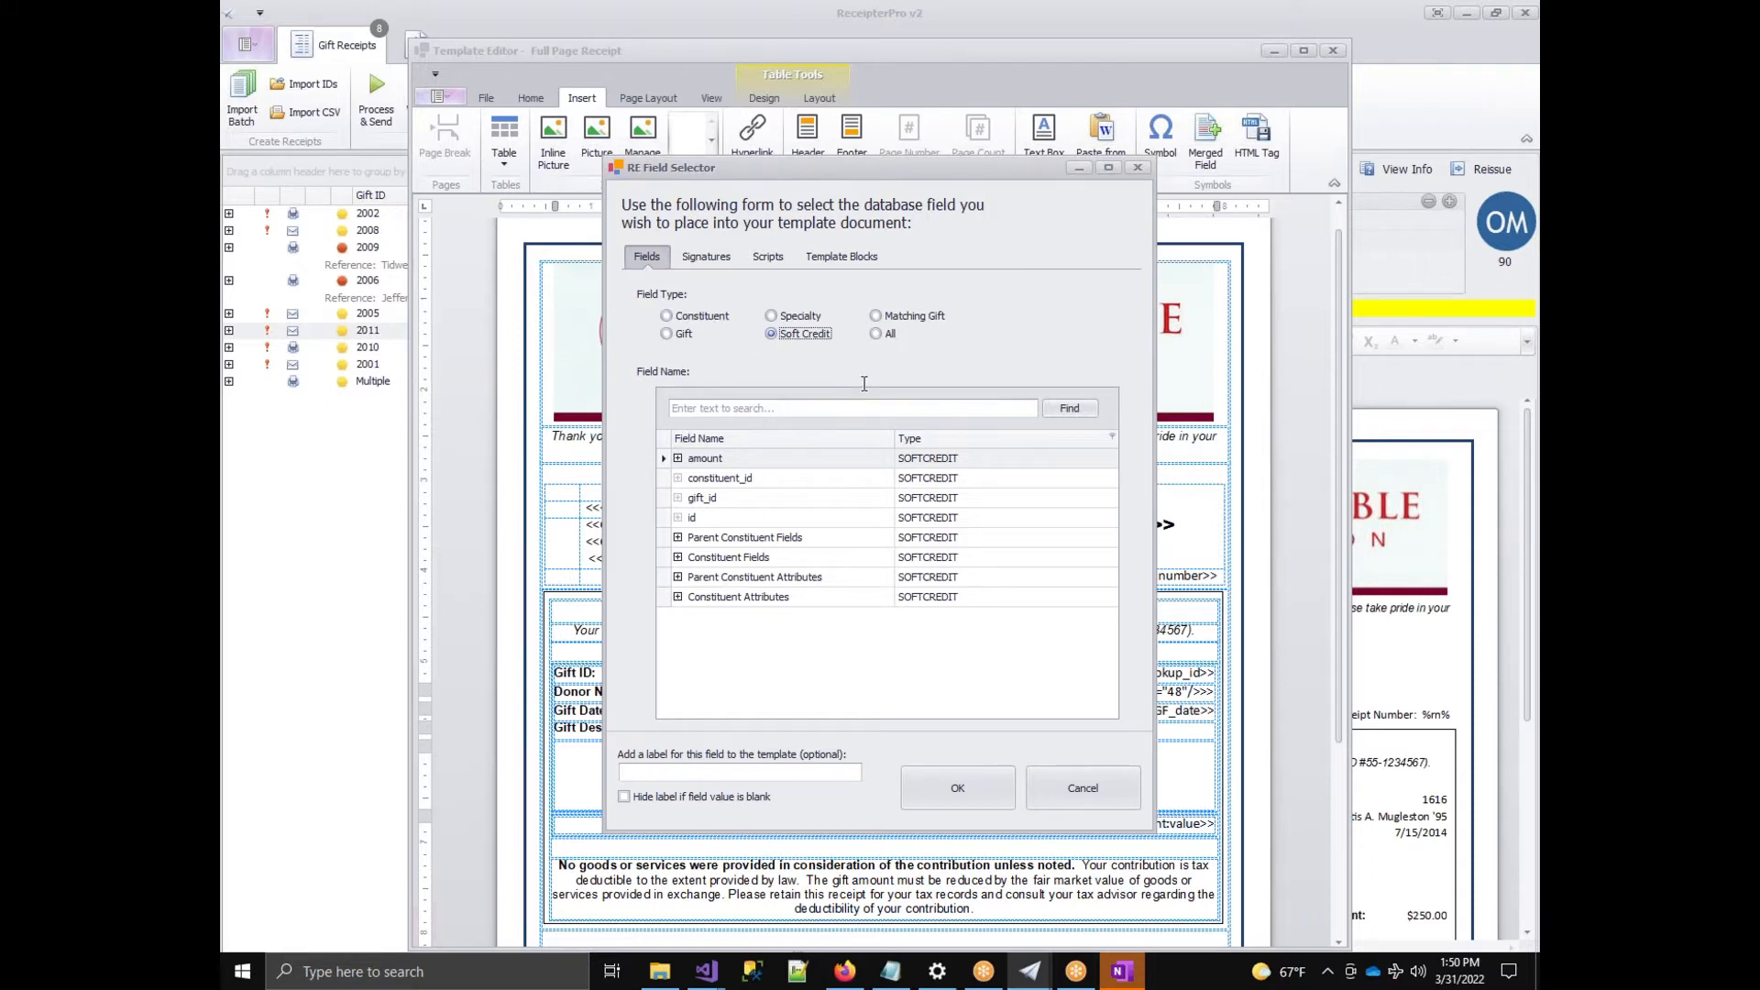
click(915, 316)
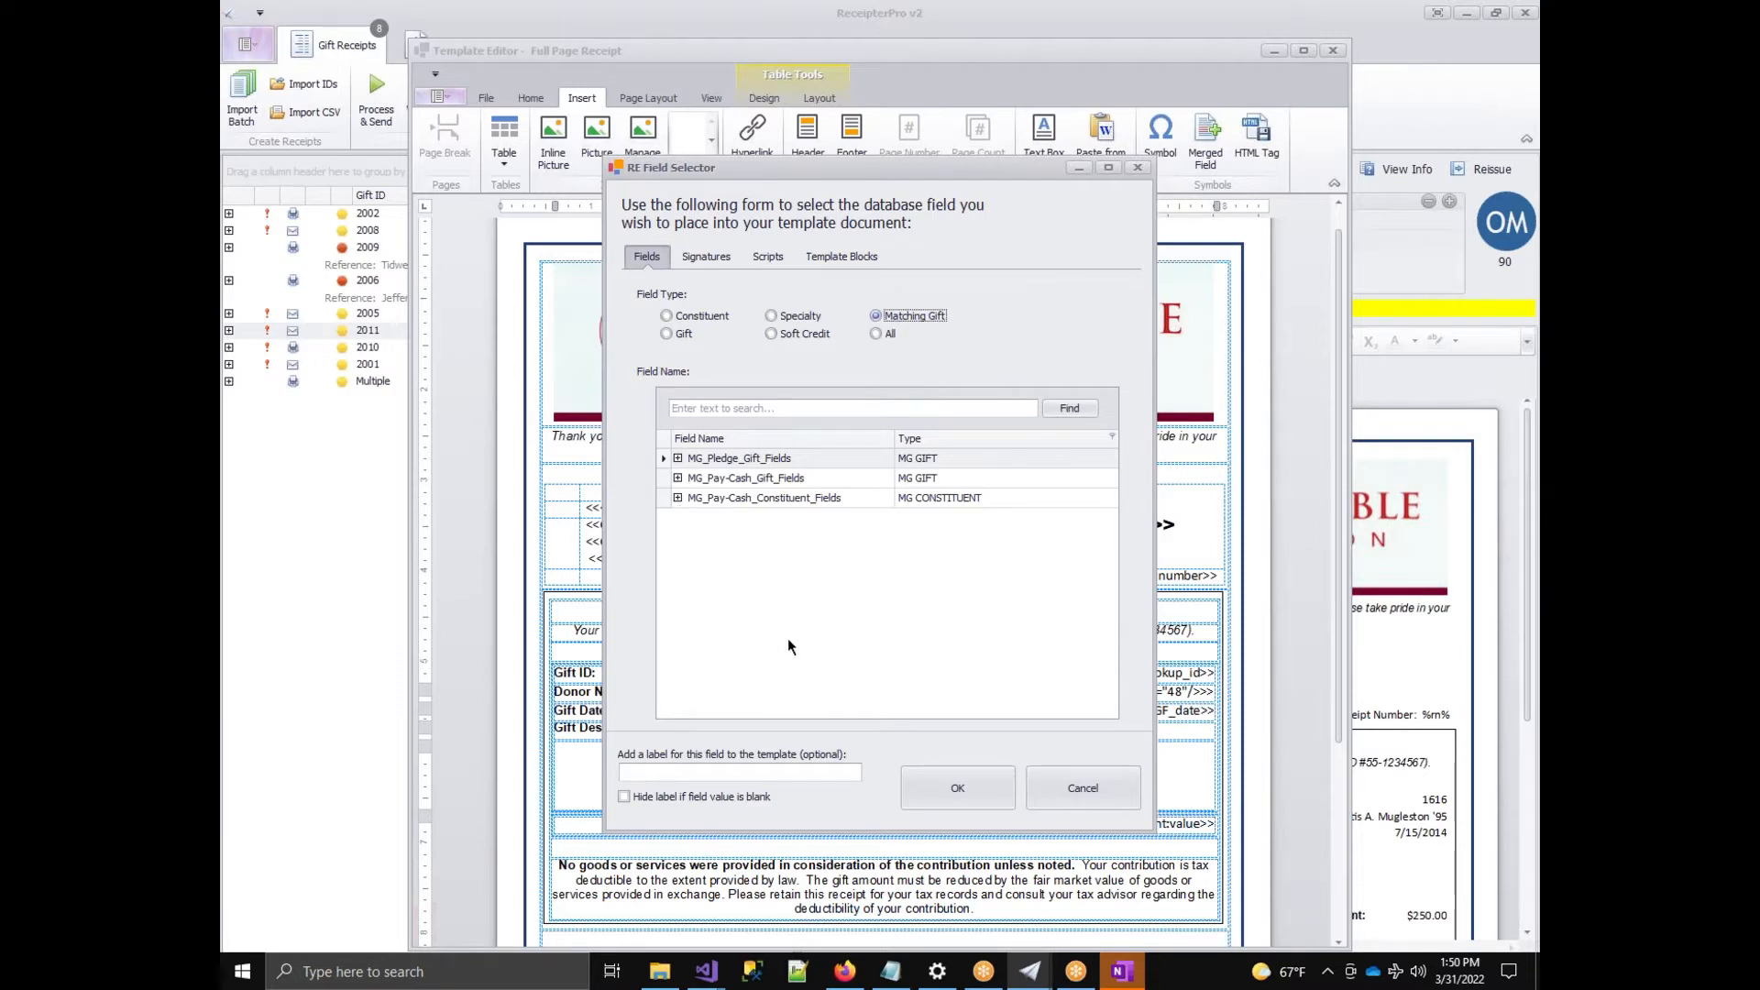
Insert the Director of Advancement signature on the blank line below the reference field, and delete it again.
click(719, 263)
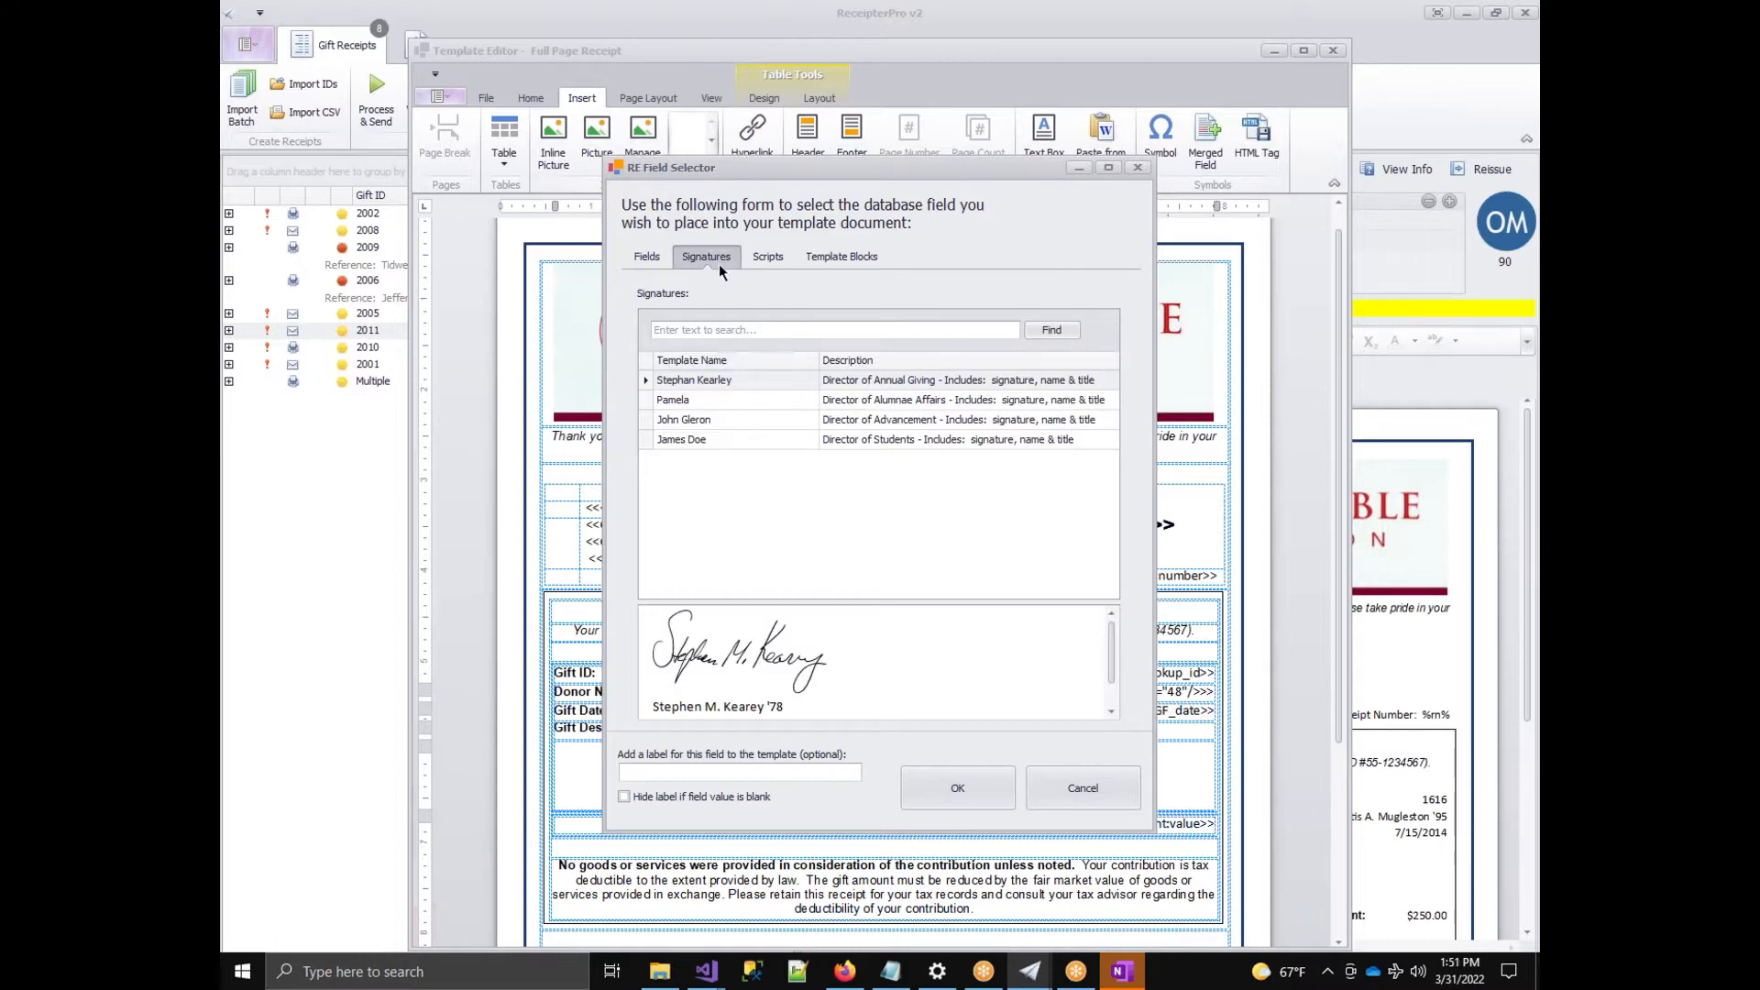
click(716, 444)
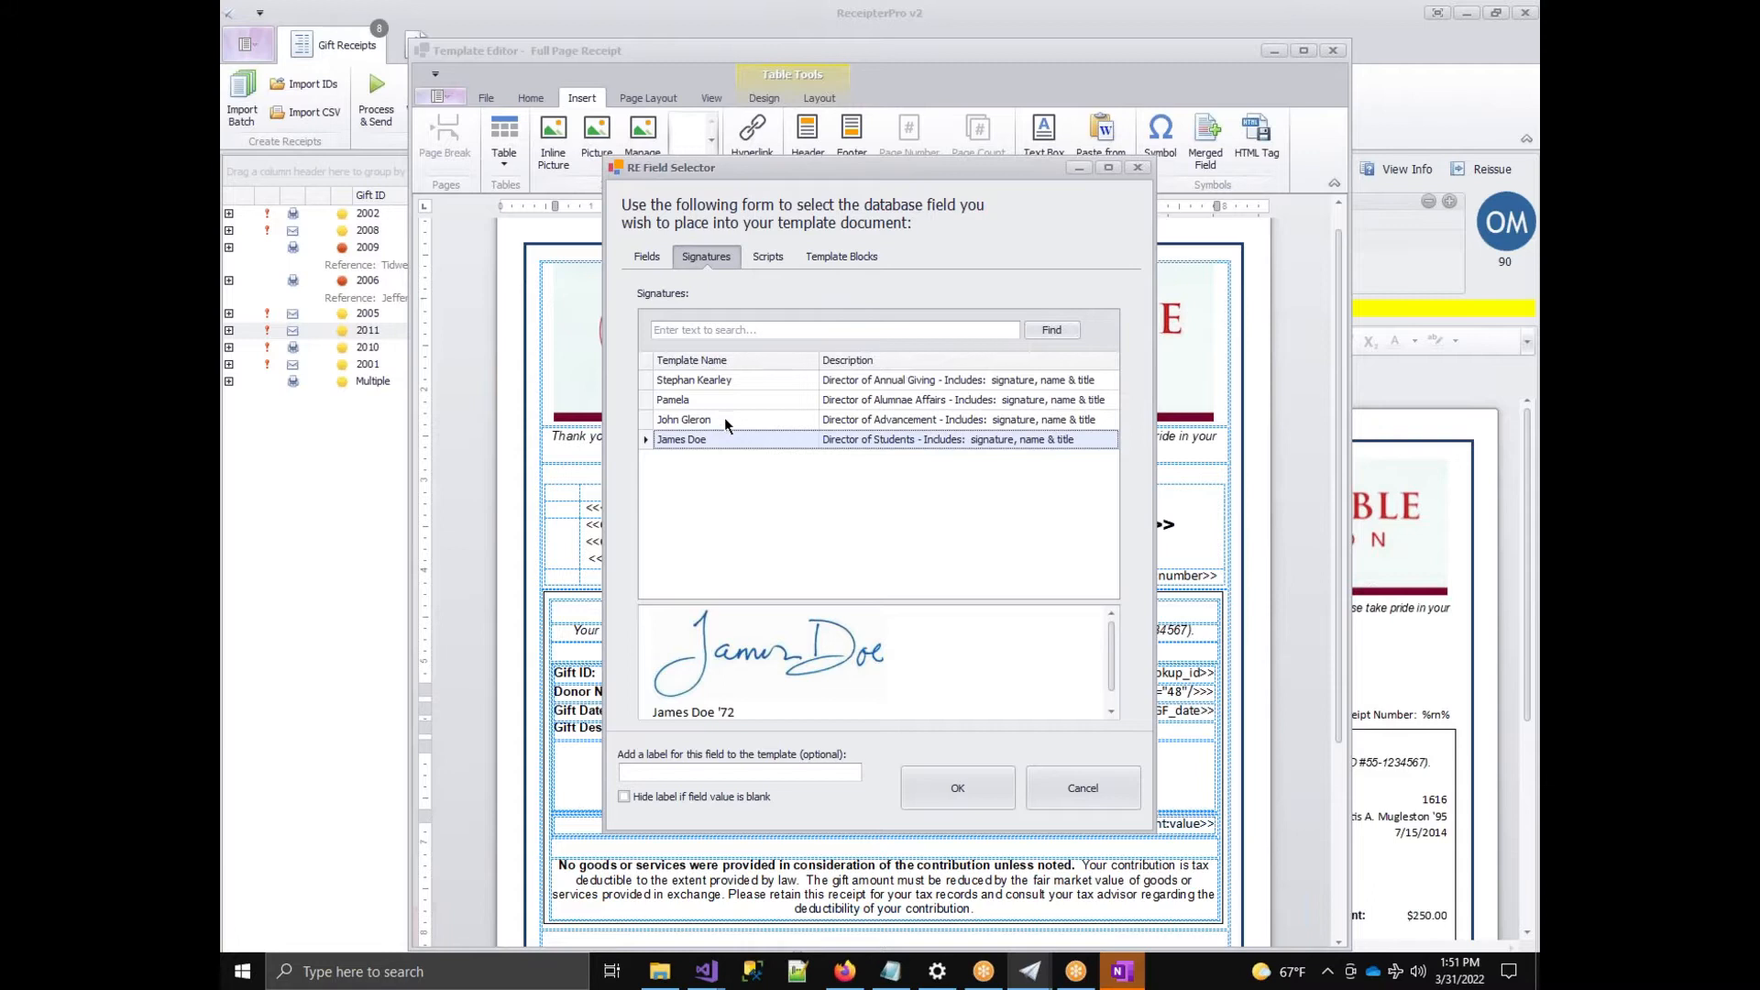
click(724, 418)
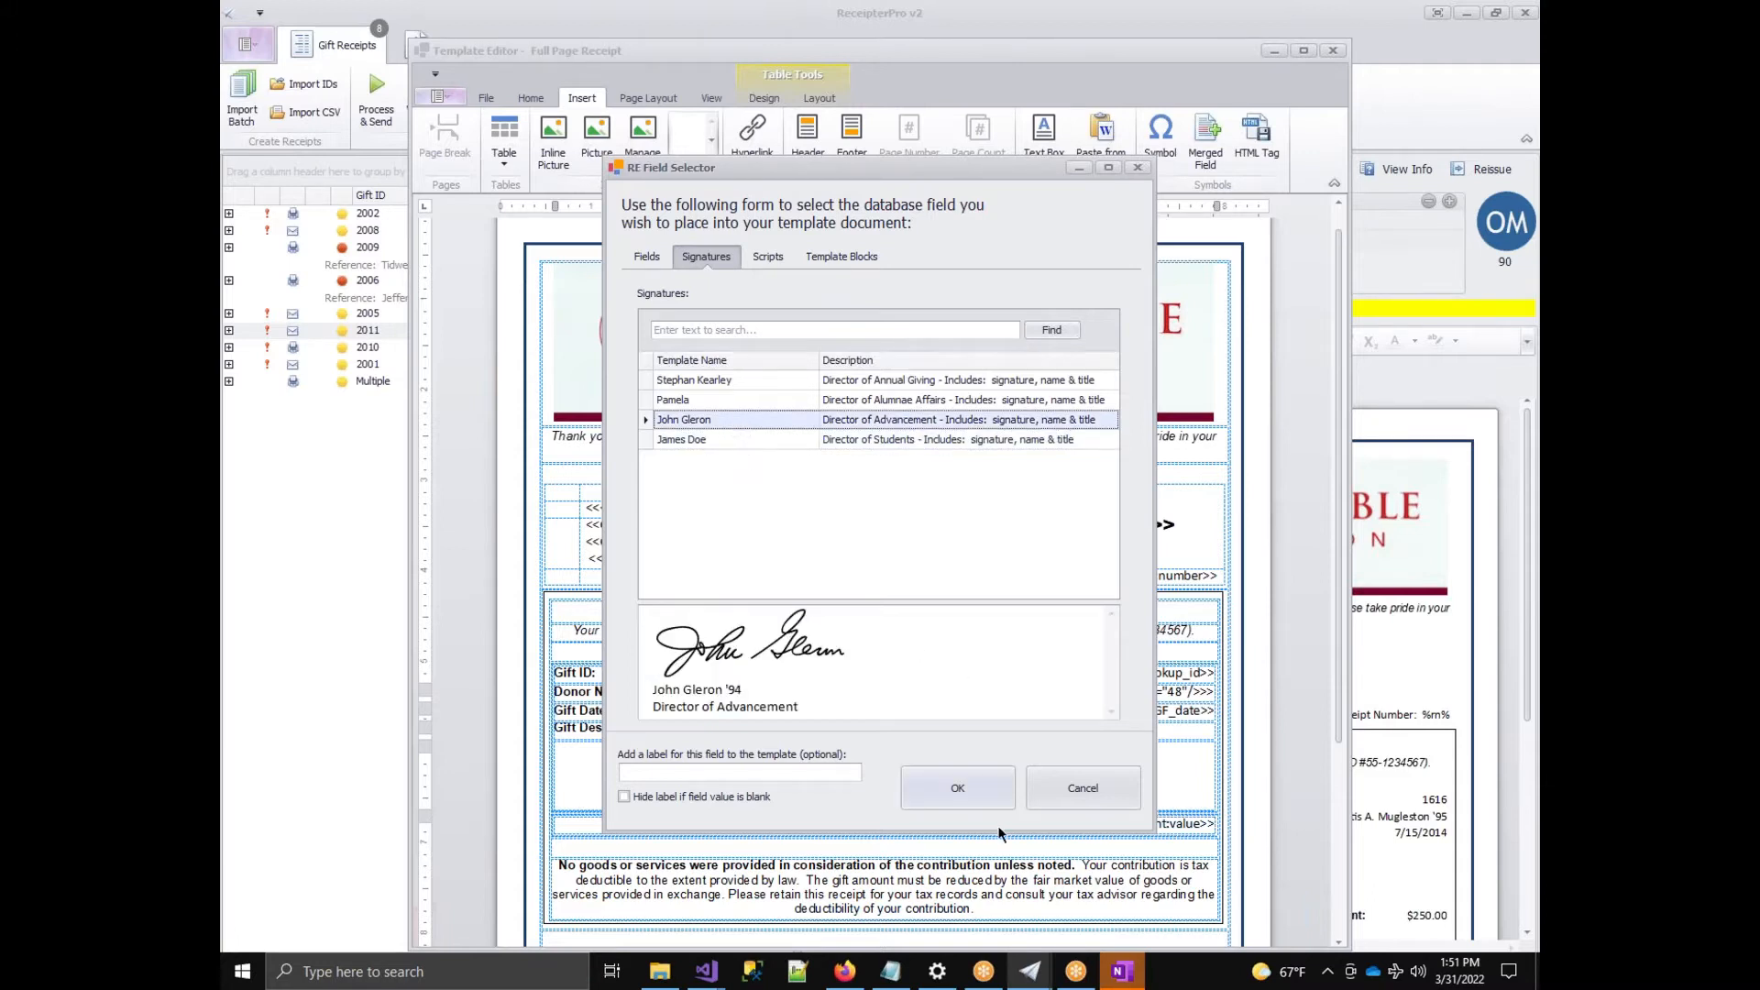
click(957, 789)
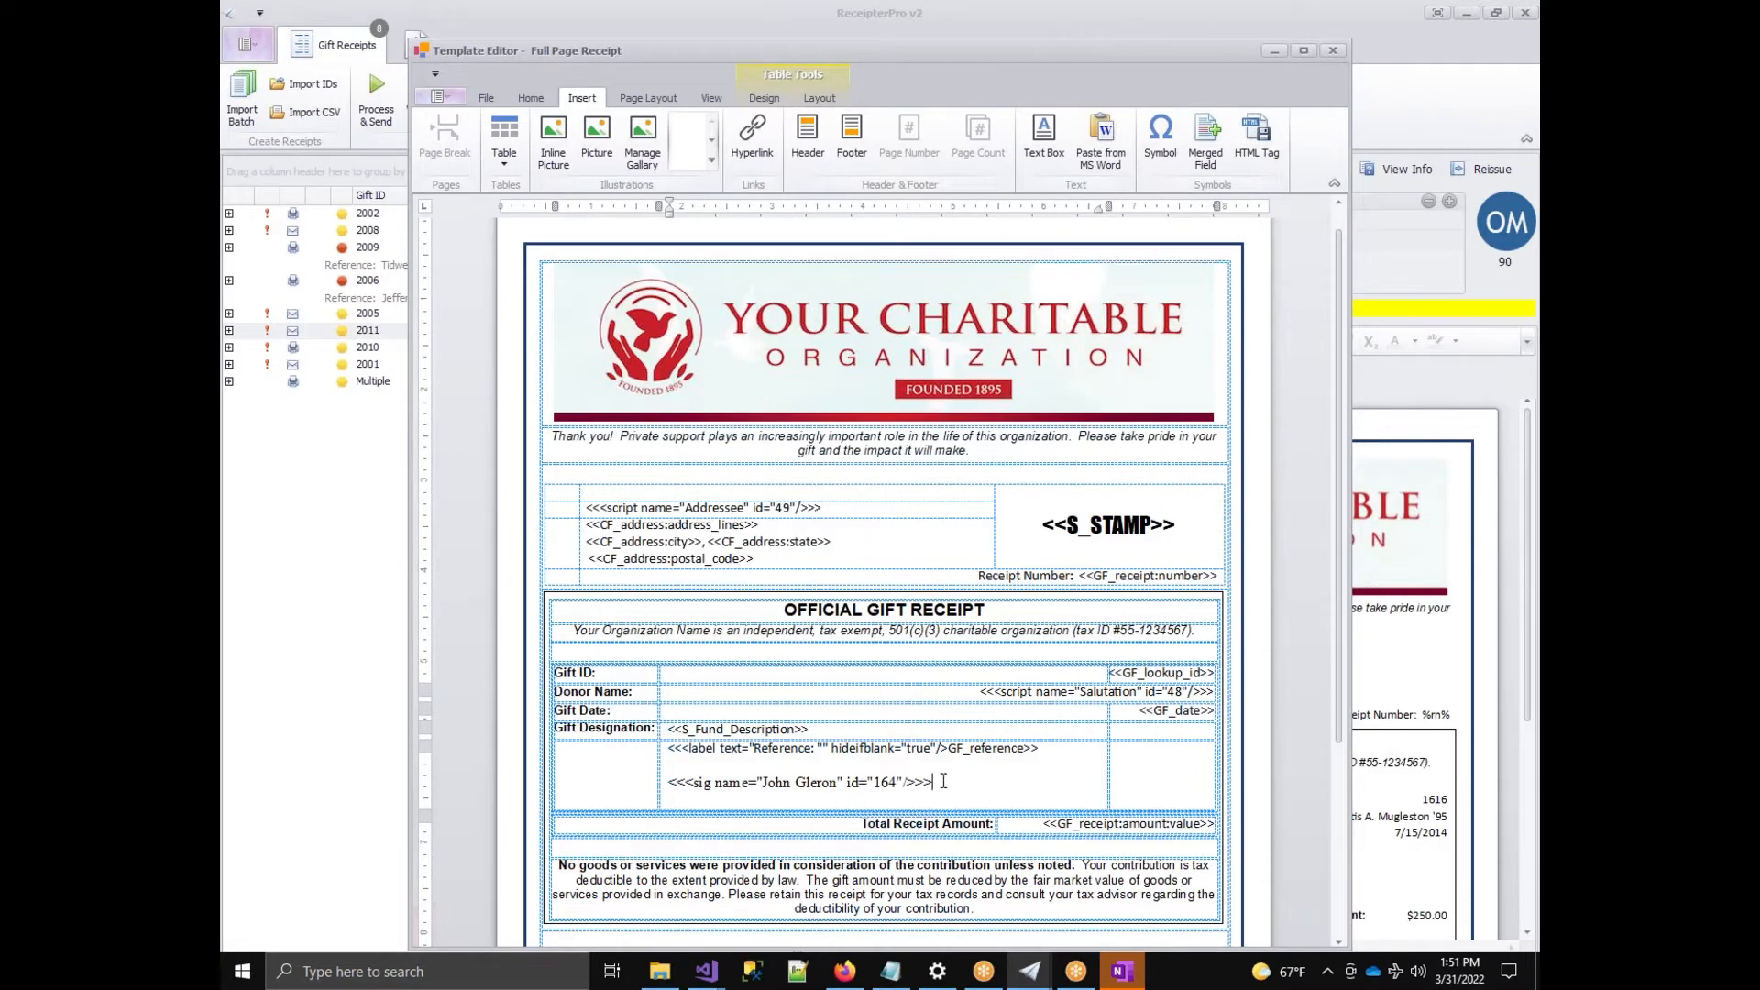
drag(934, 781, 671, 780)
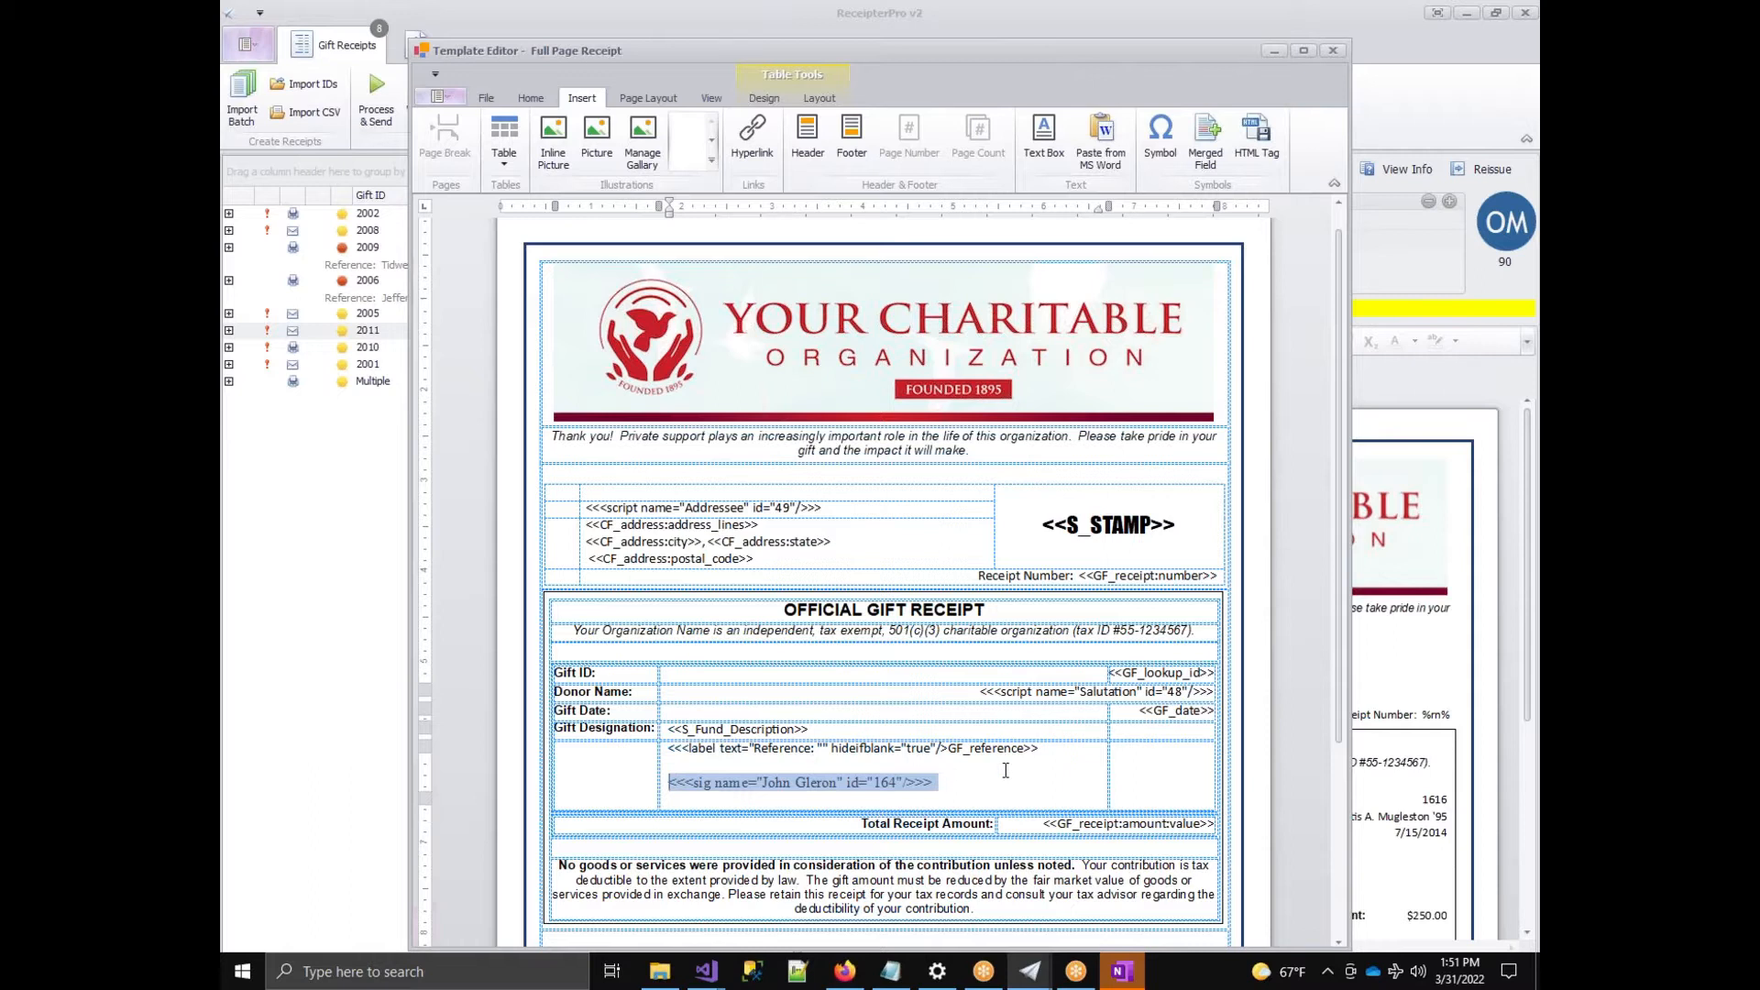
key(Delete)
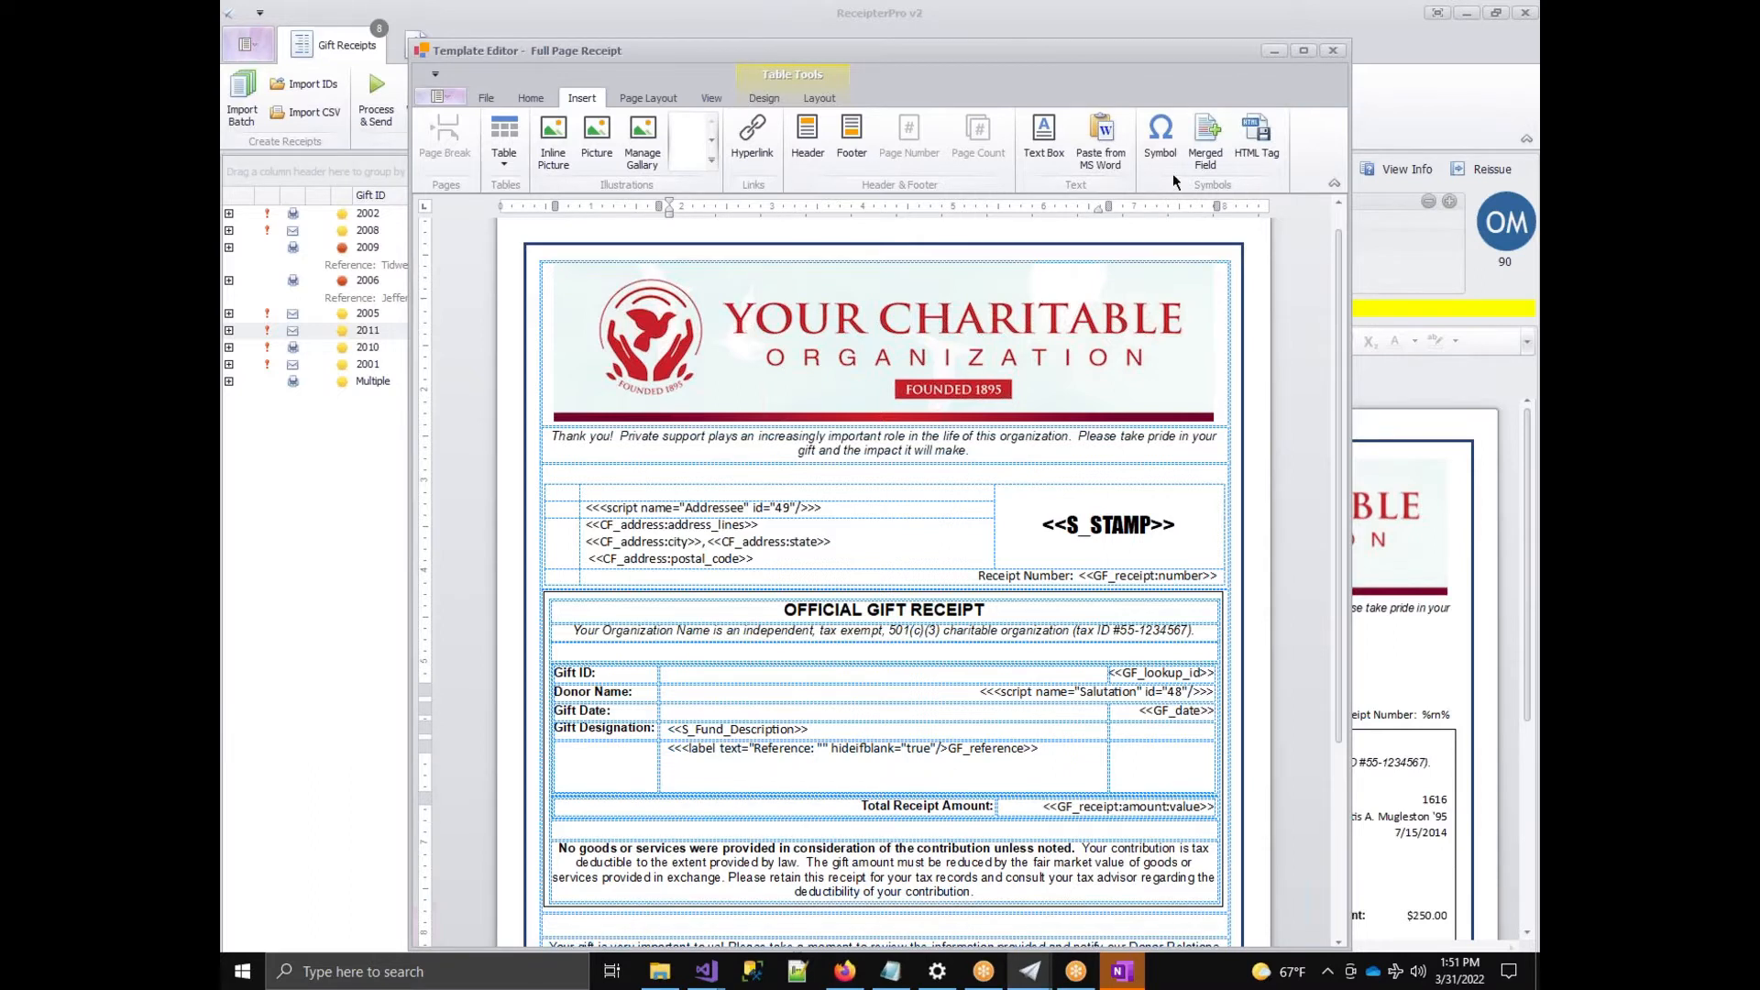
Insert the Trim Test script as a merge field on the blank line below the reference field, and delete it again.
click(1206, 139)
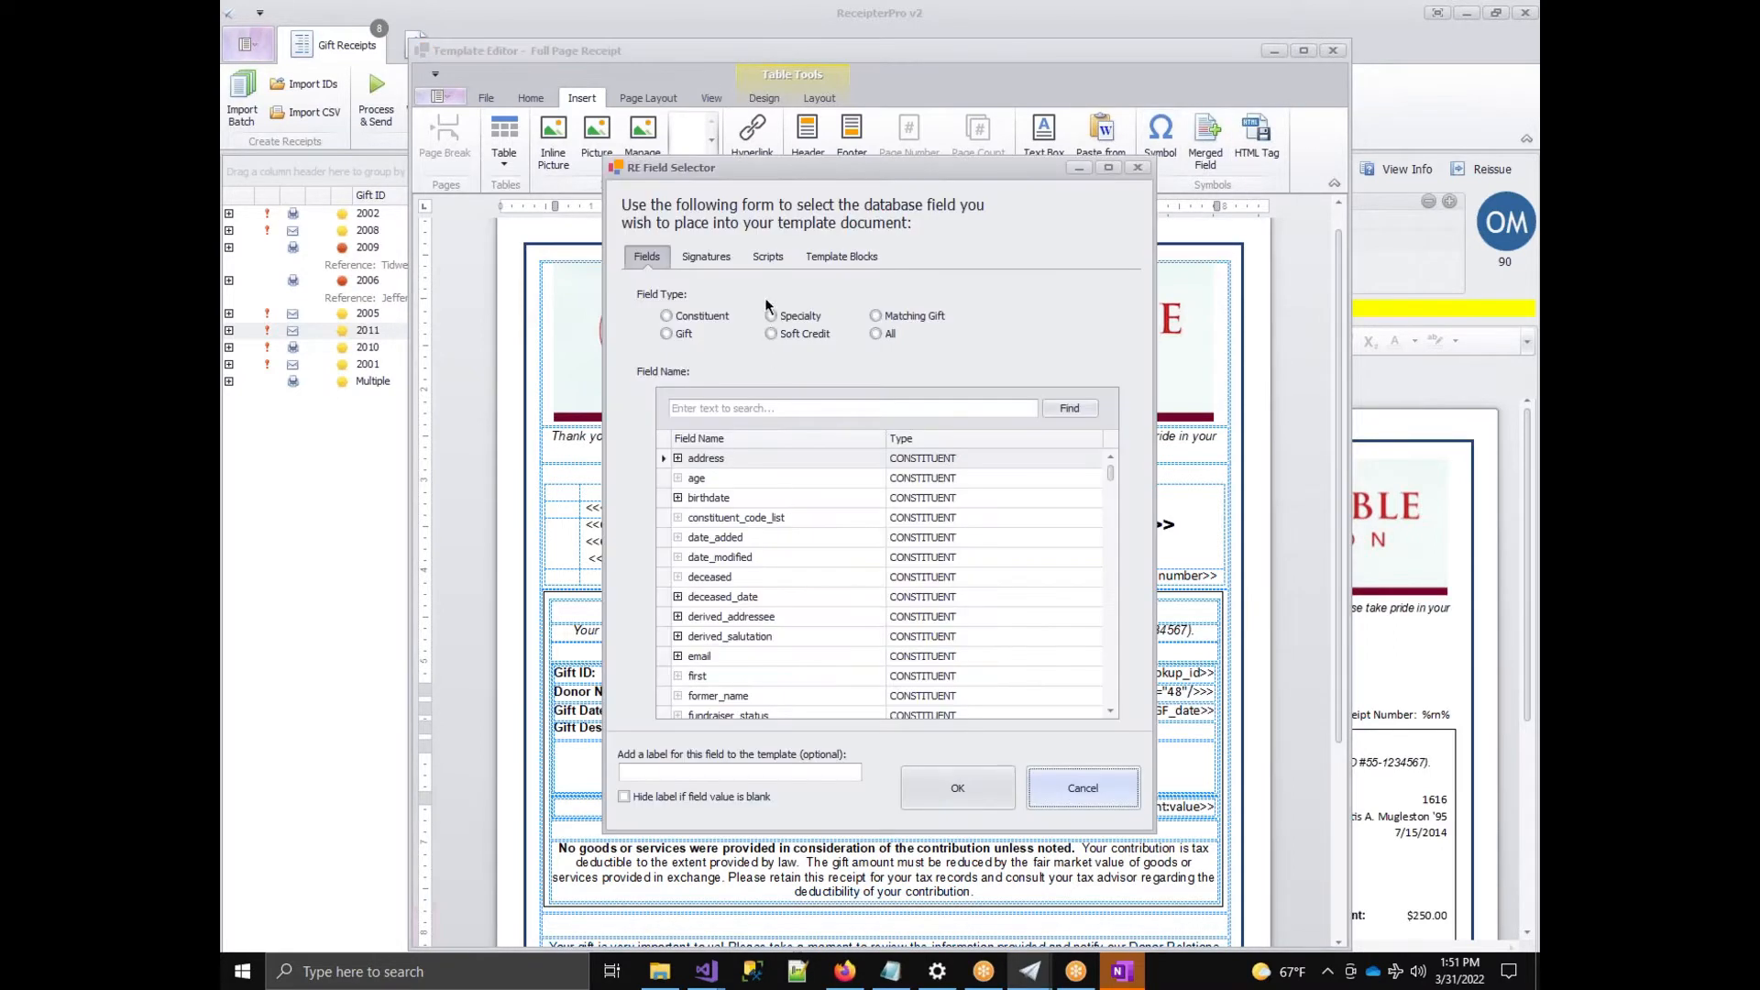
click(768, 257)
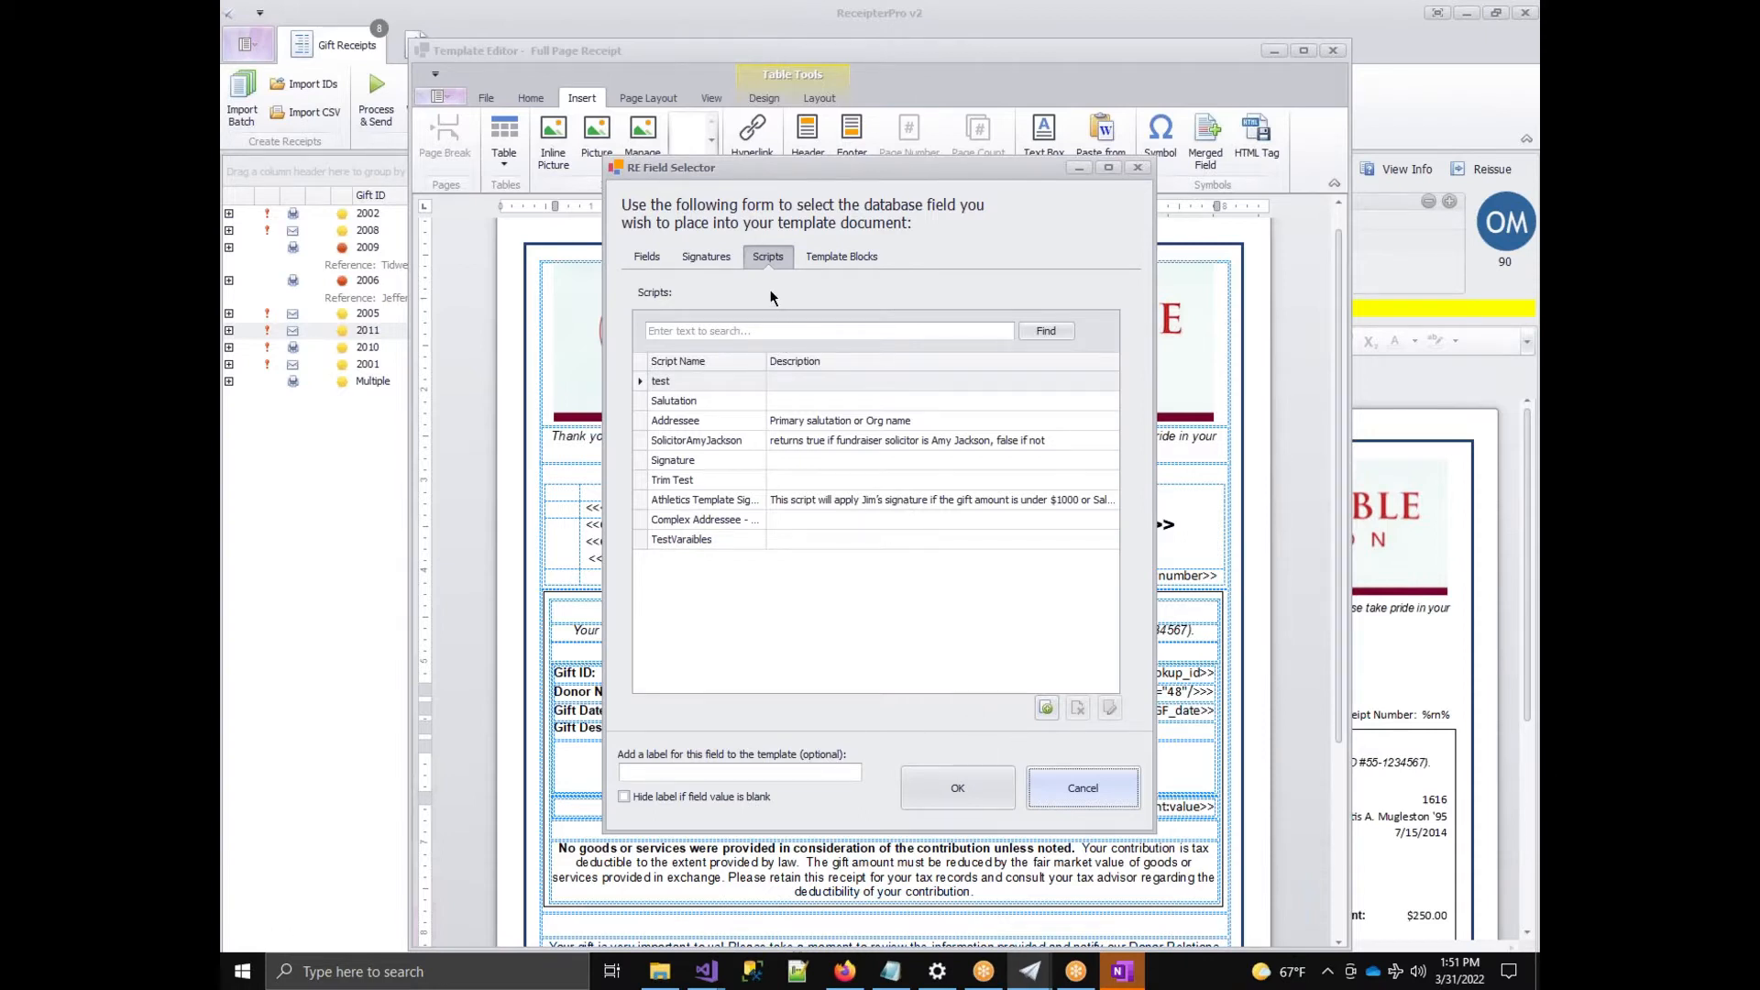
click(713, 400)
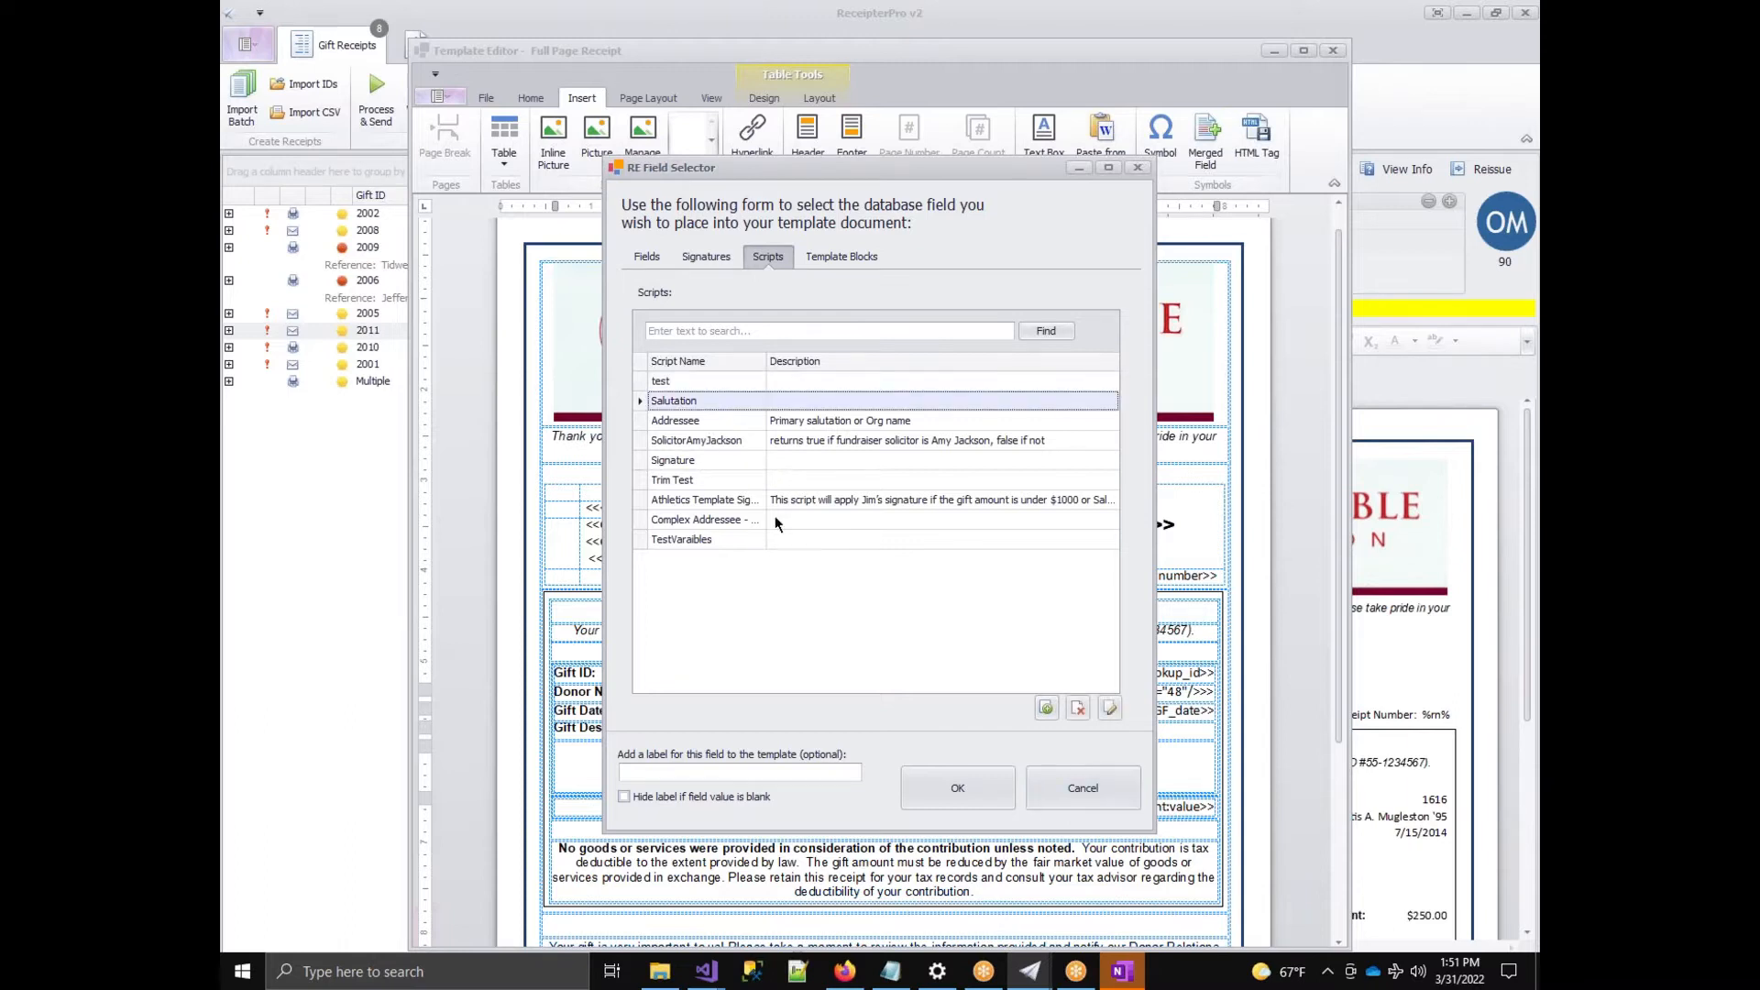
click(739, 483)
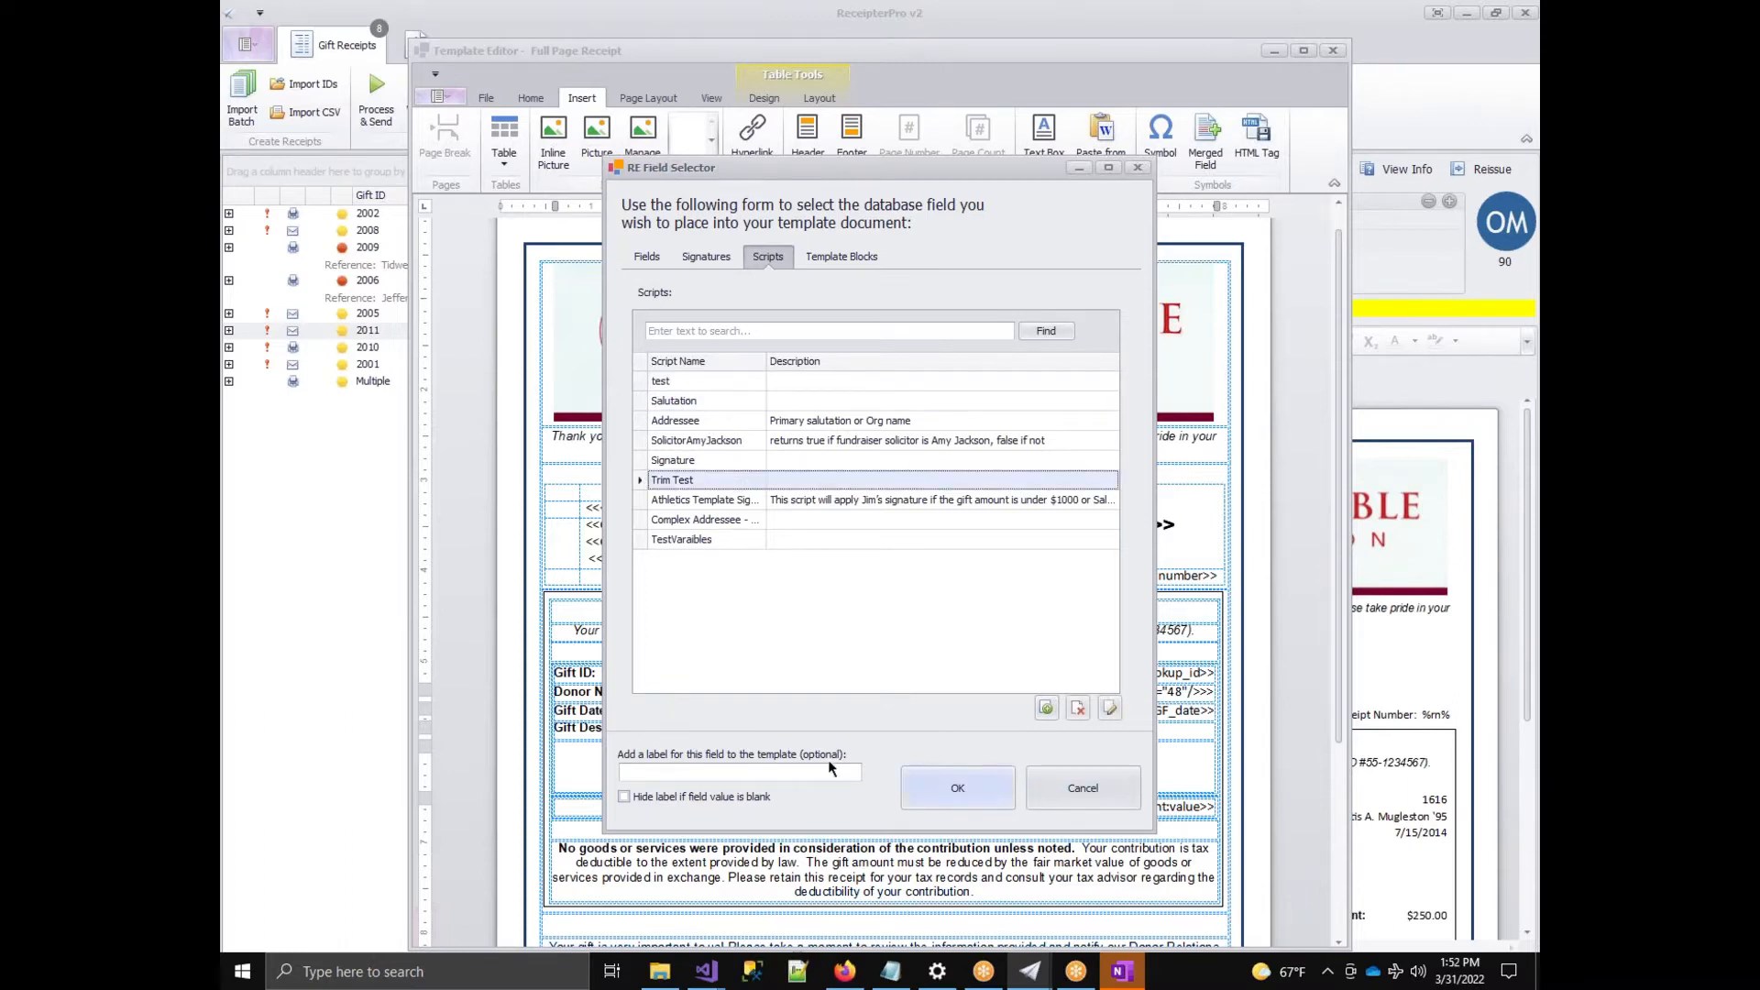
click(937, 787)
drag(713, 781, 669, 778)
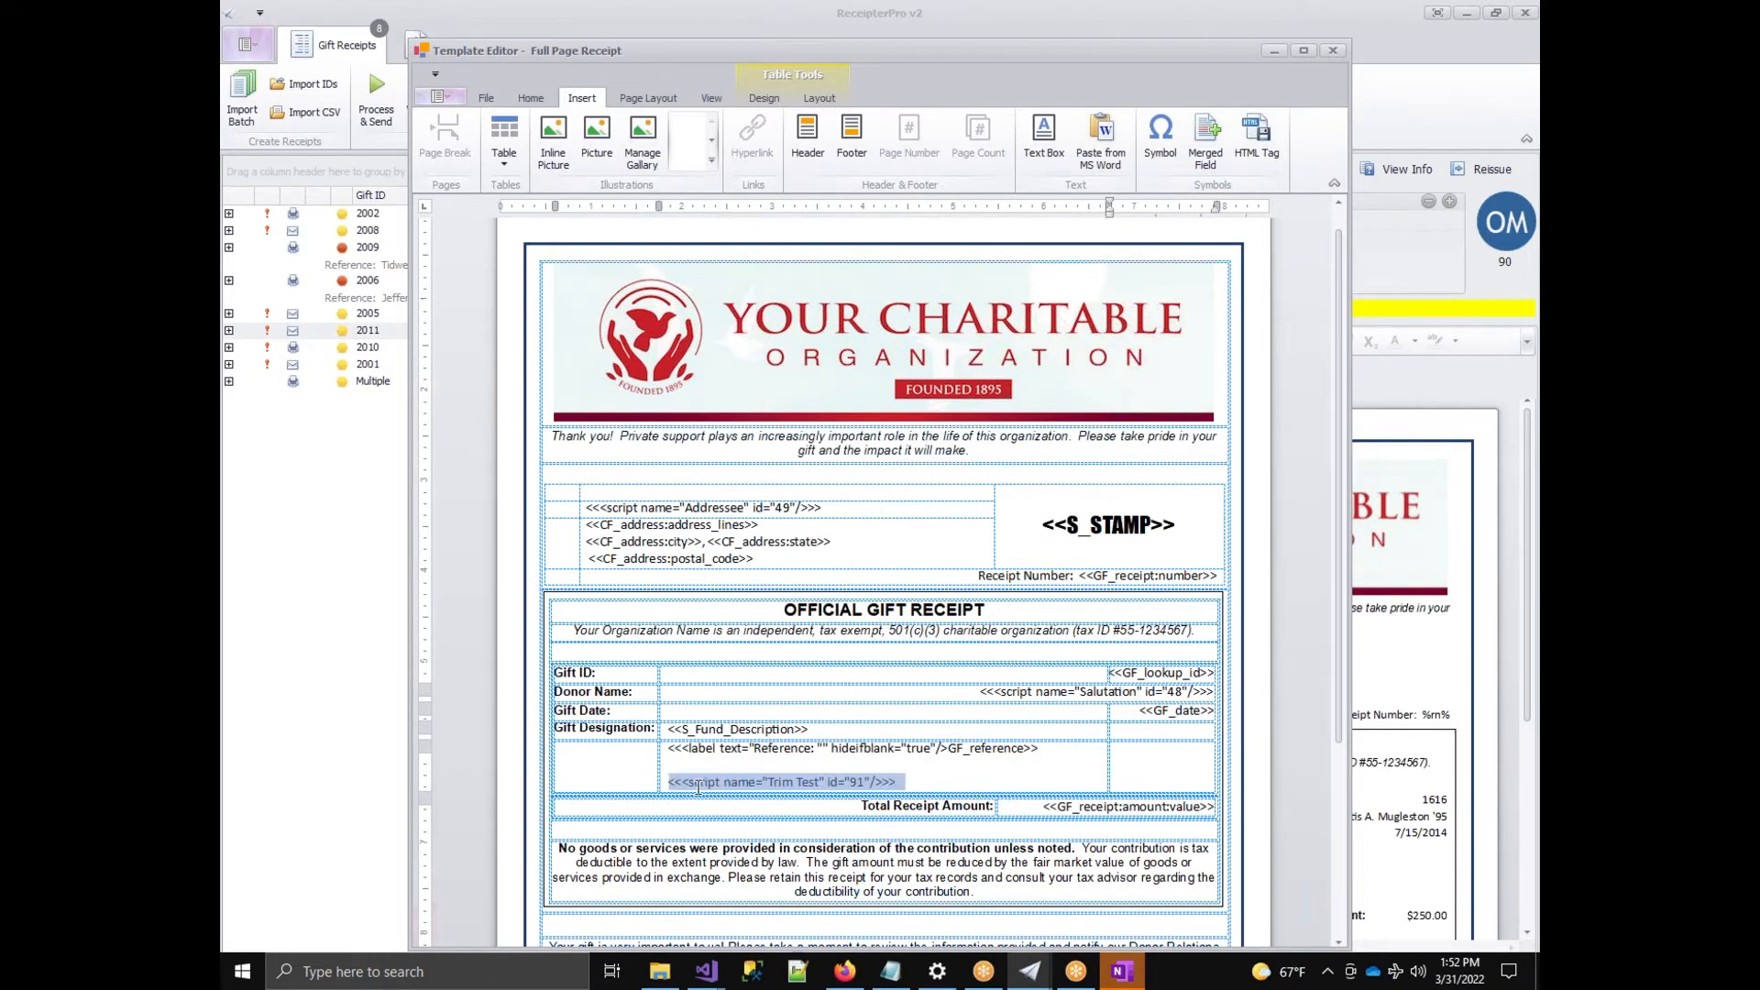
key(Delete)
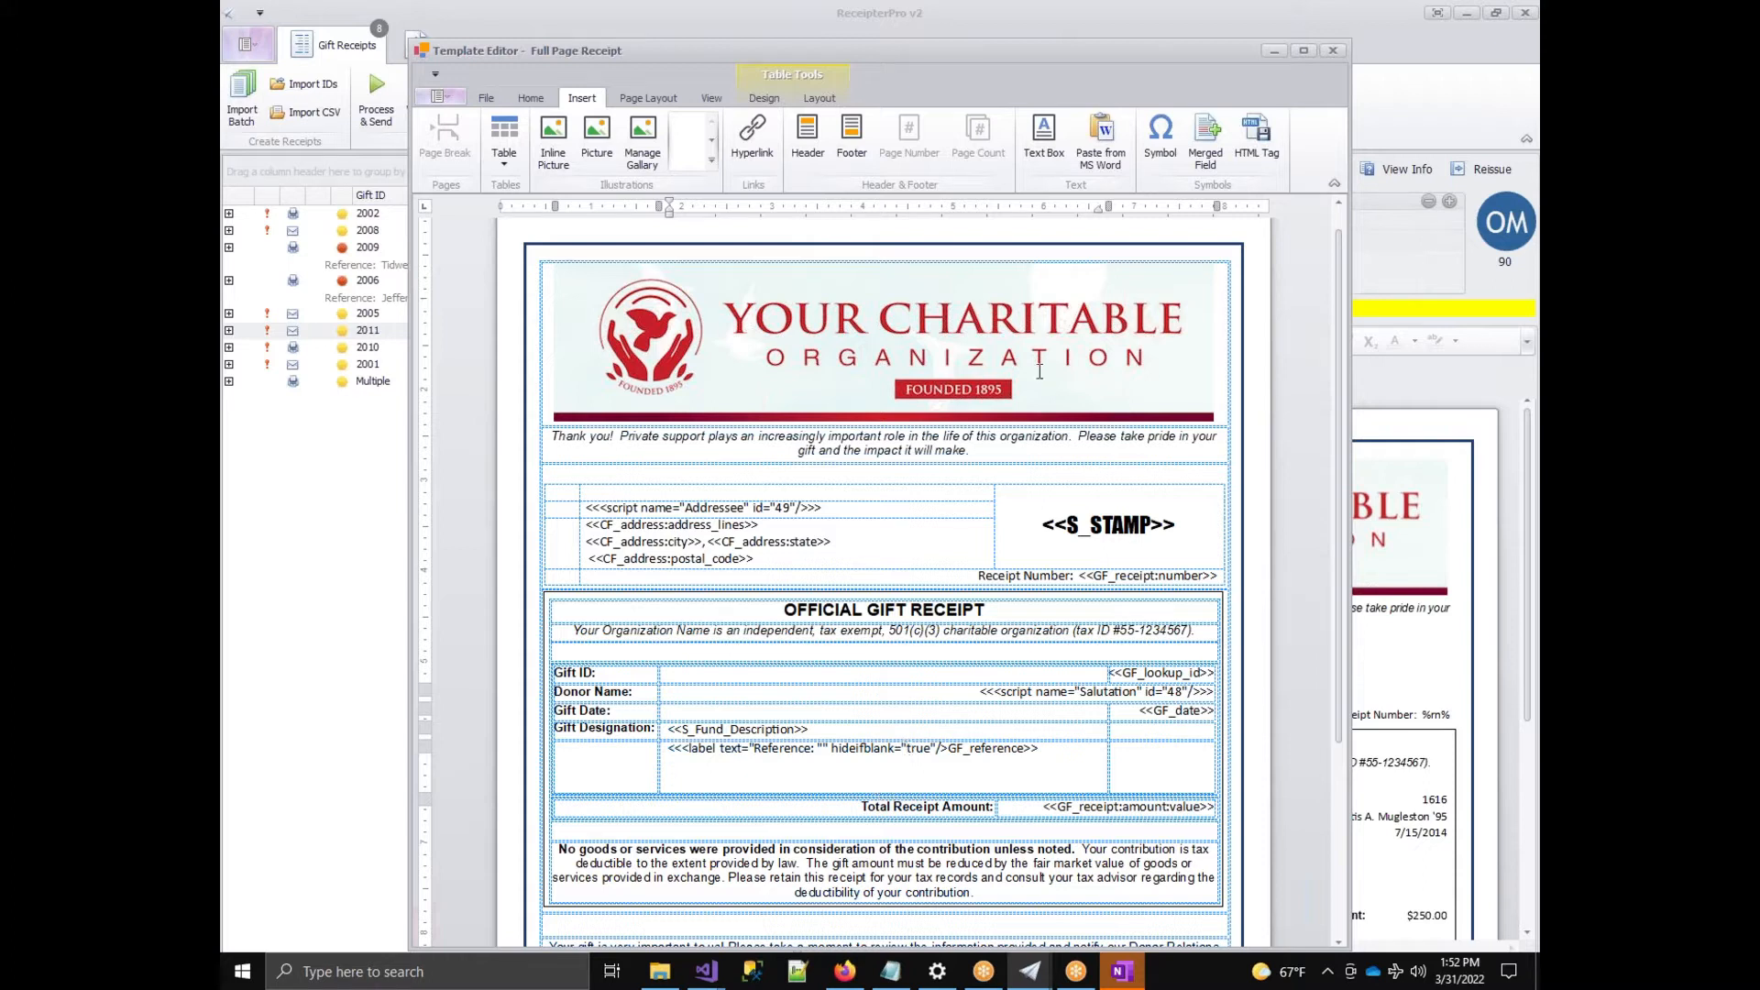
click(1086, 162)
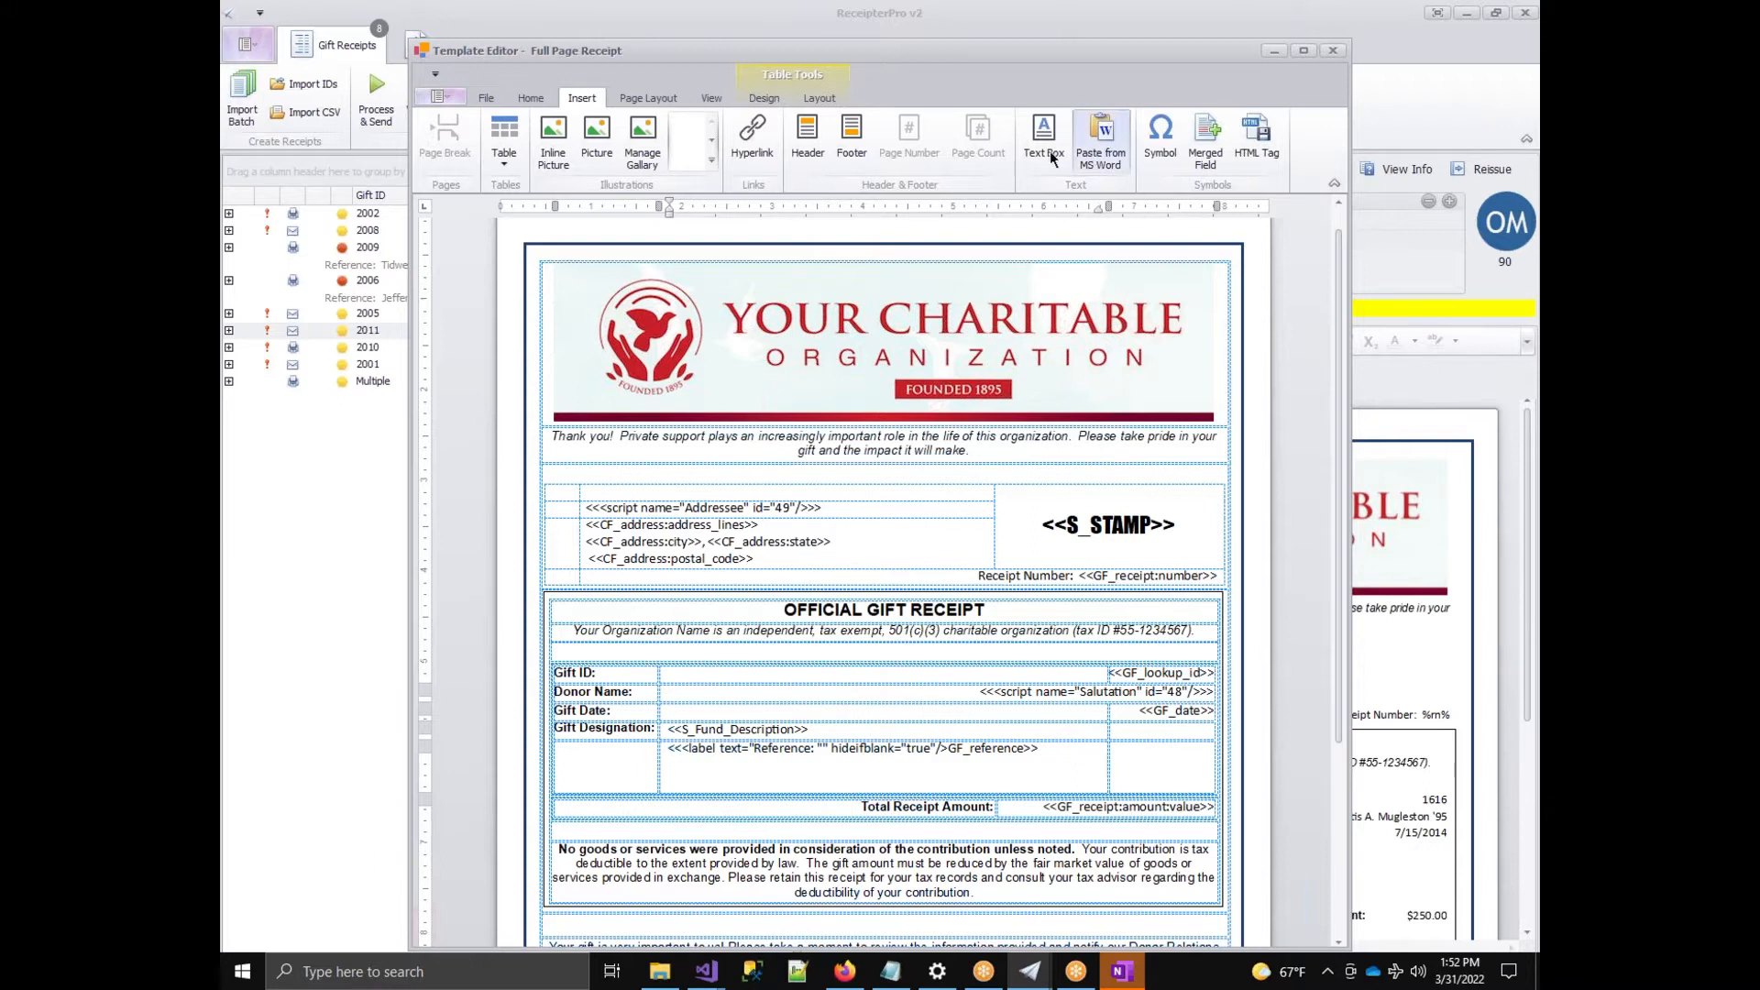
click(757, 136)
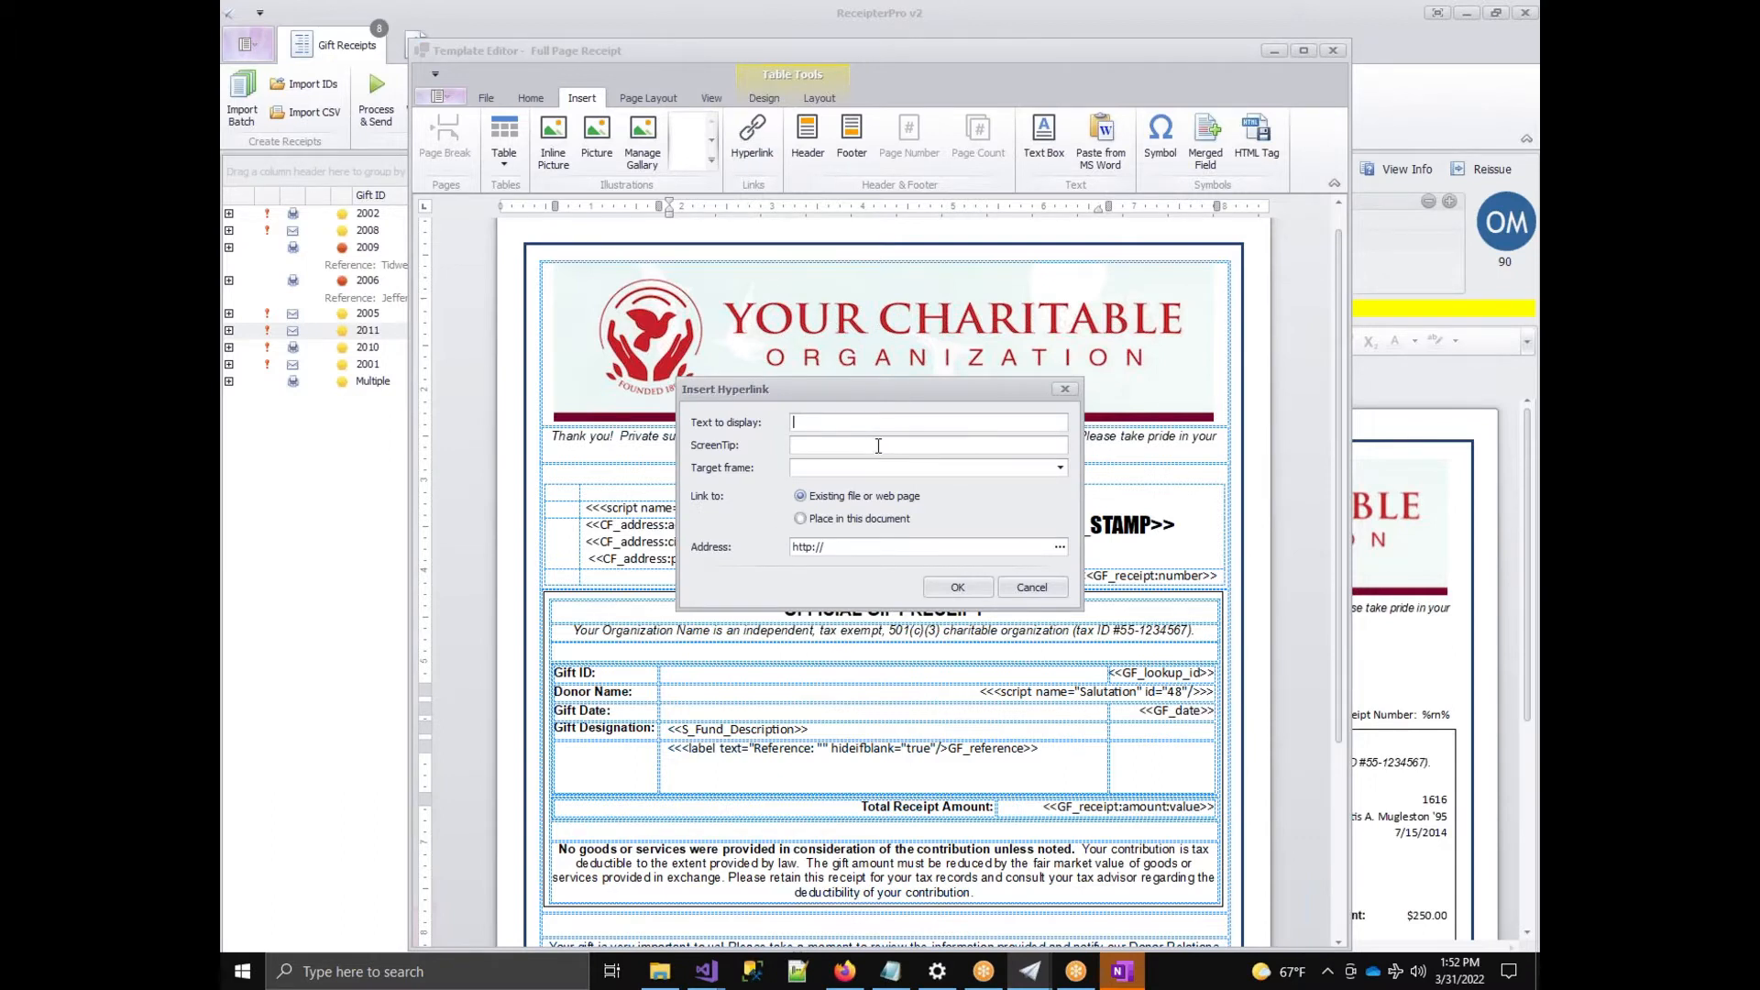
text(Click)
key(BackSpace)
key(BackSpace)
key(BackSpace)
key(BackSpace)
key(BackSpace)
text(http://www.donortek.com)
click(867, 543)
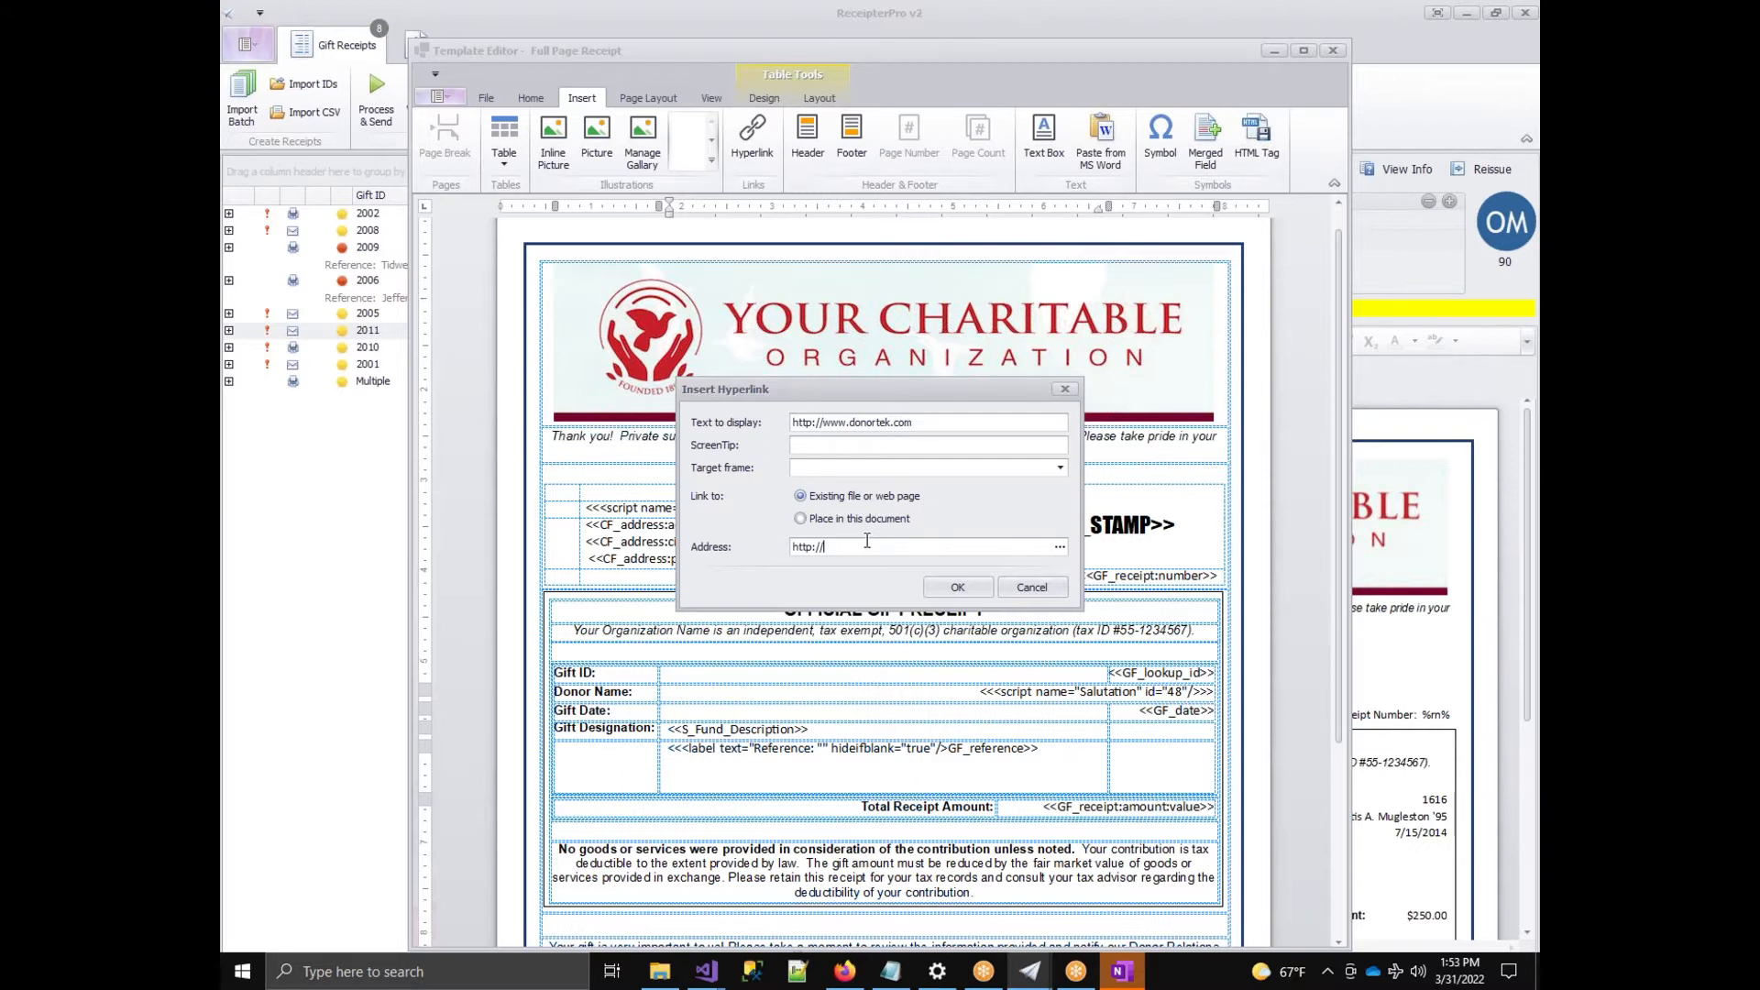
click(810, 544)
text(s://www.donortek.)
click(975, 591)
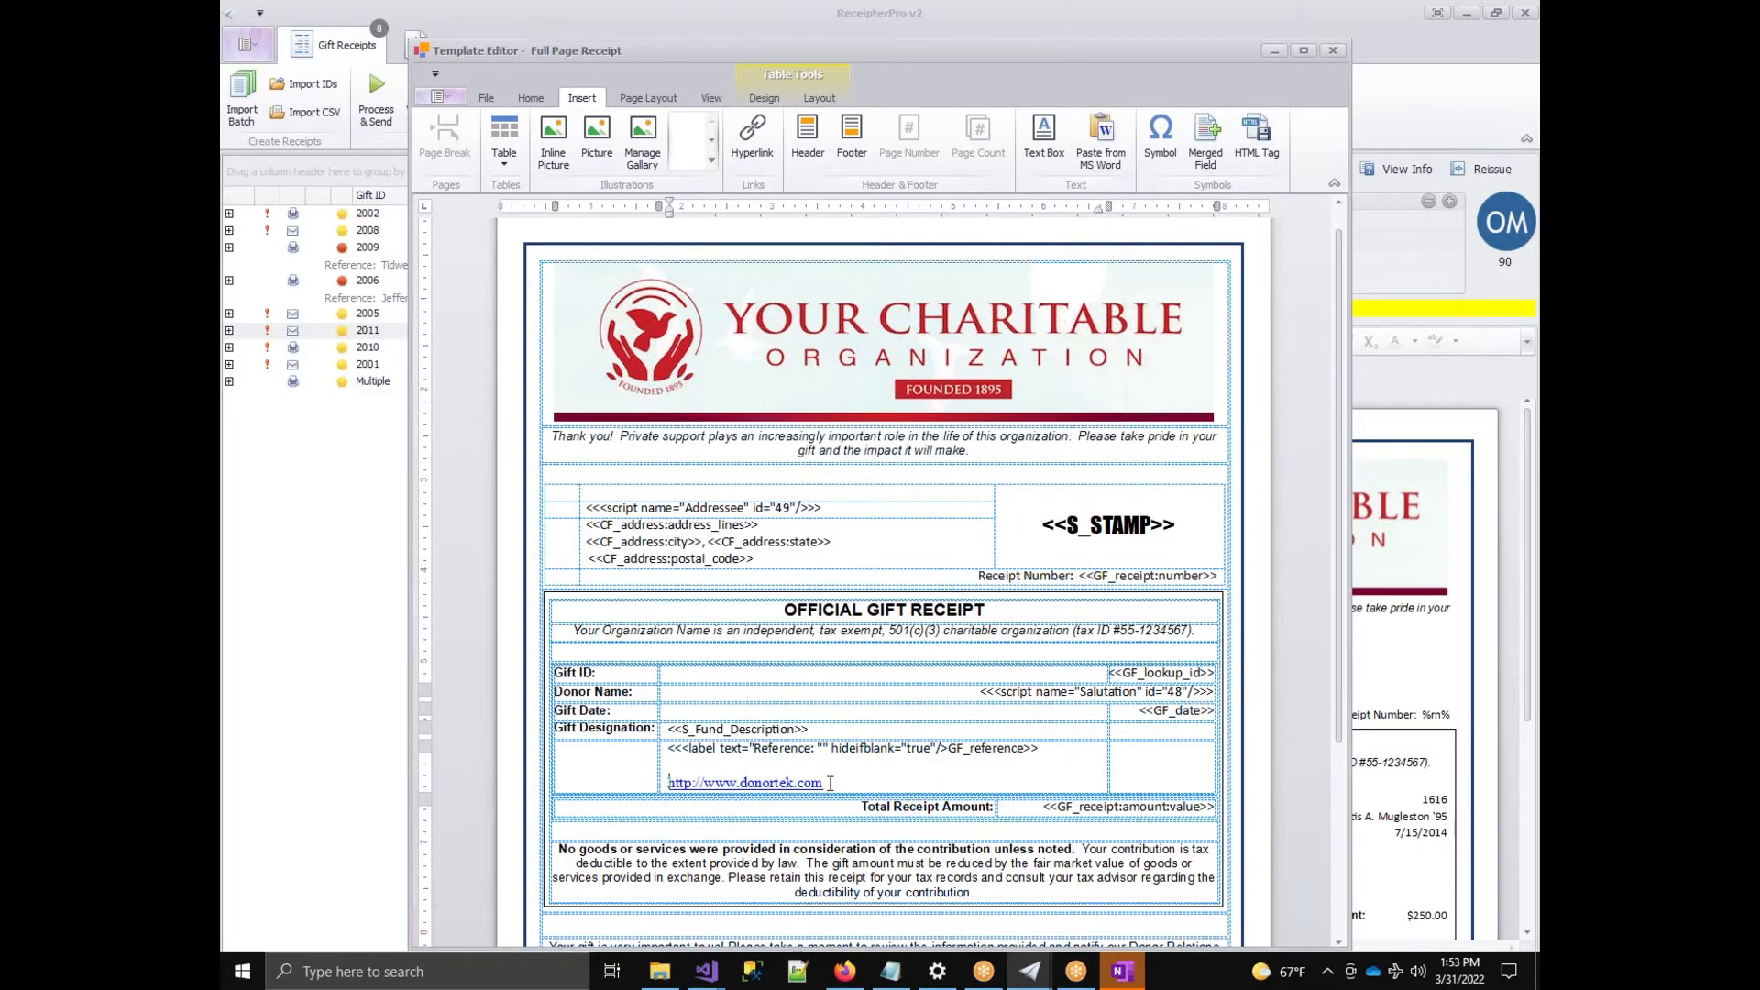
Delete the donortek.com hyperlink from the gift receipt table.
triple_click(765, 783)
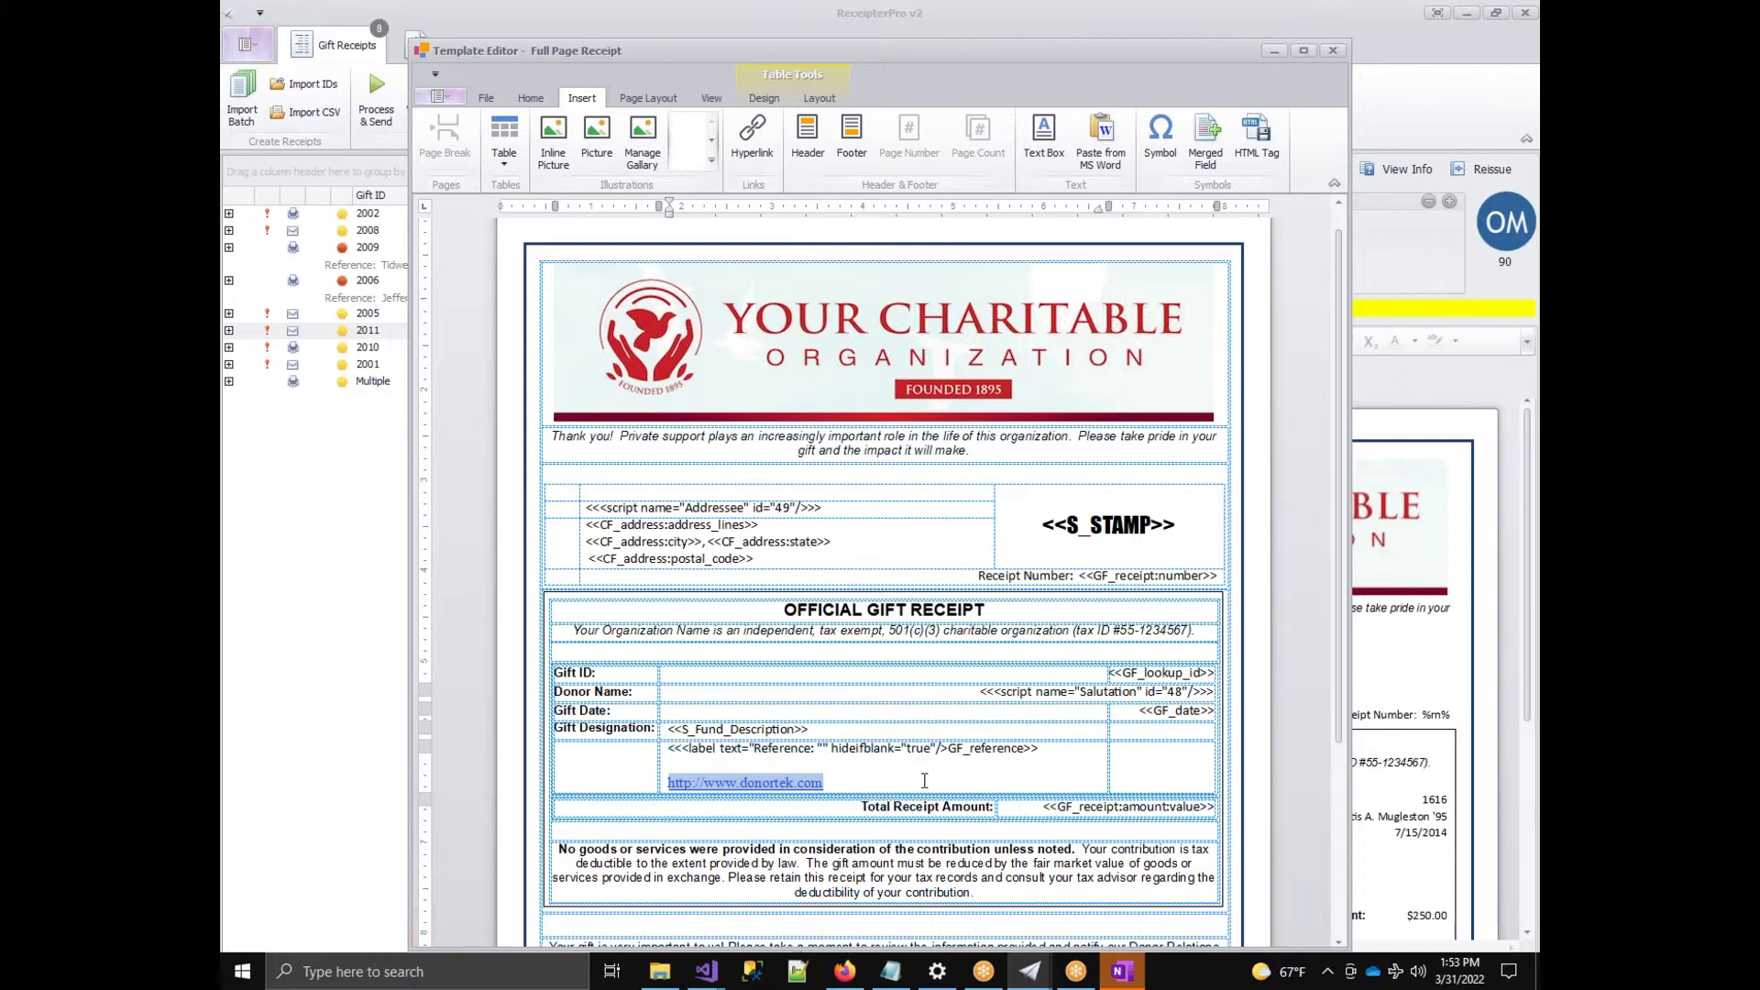
key(Delete)
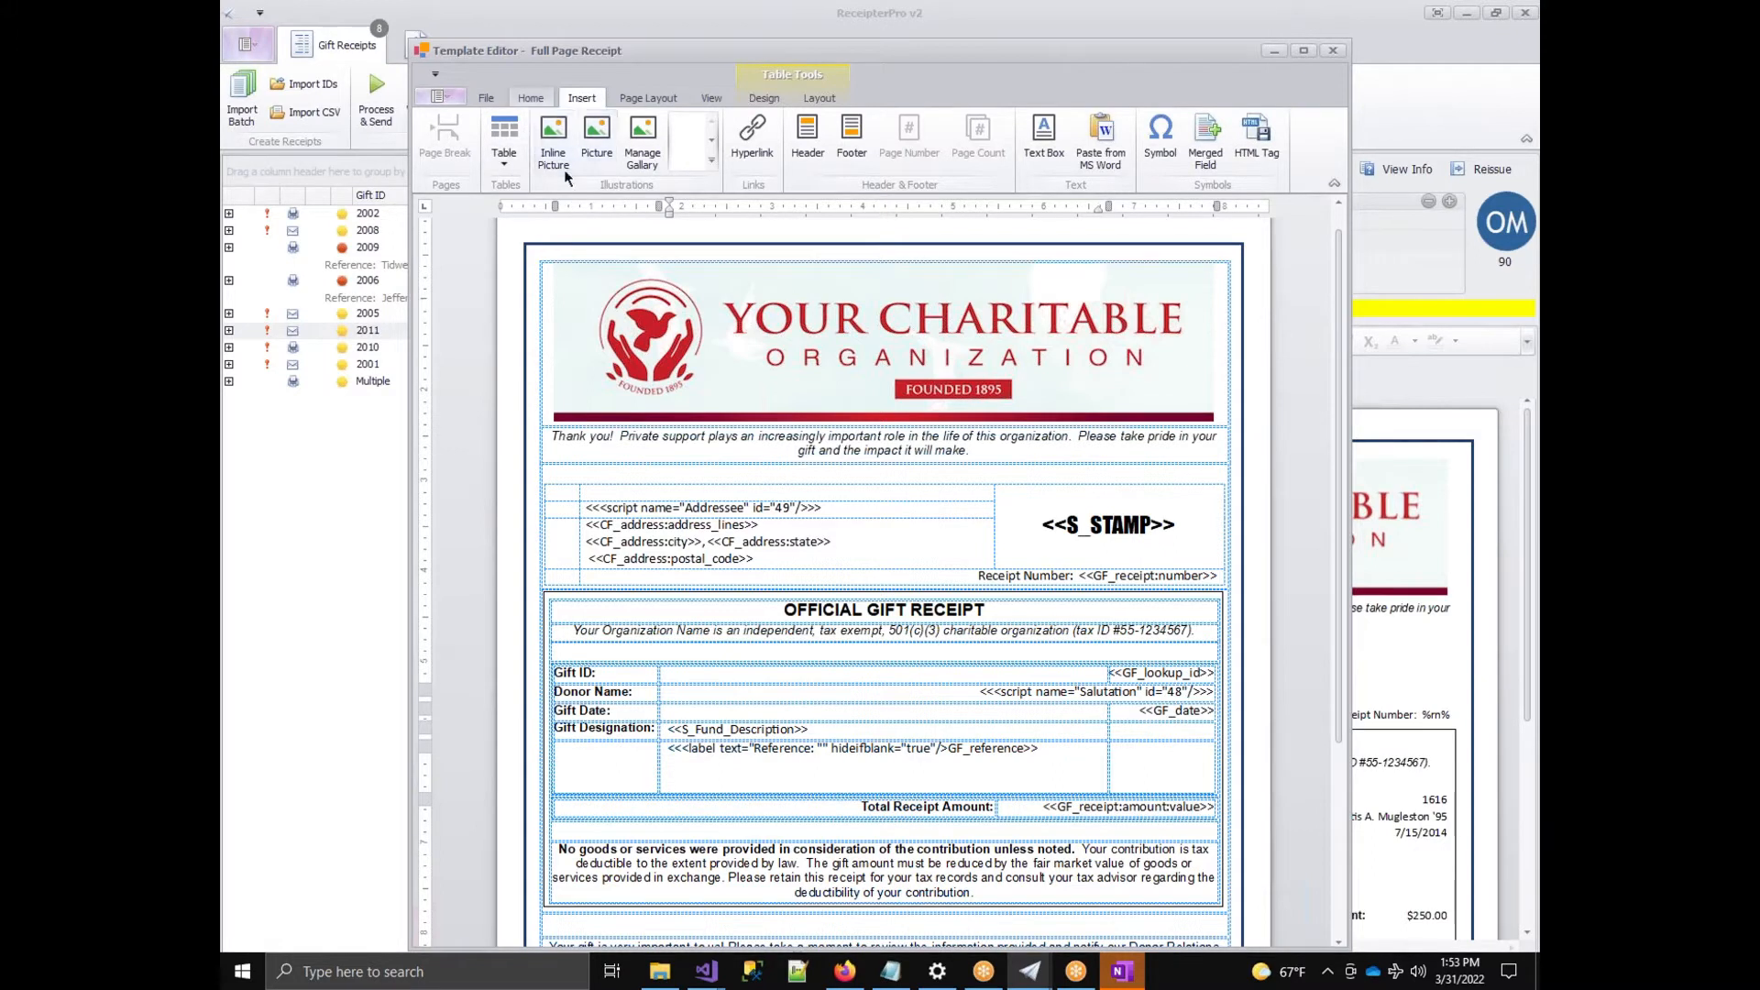
Insert the picture confettigif.gif from the Desktop folder on the blank line below the reference field.
click(602, 146)
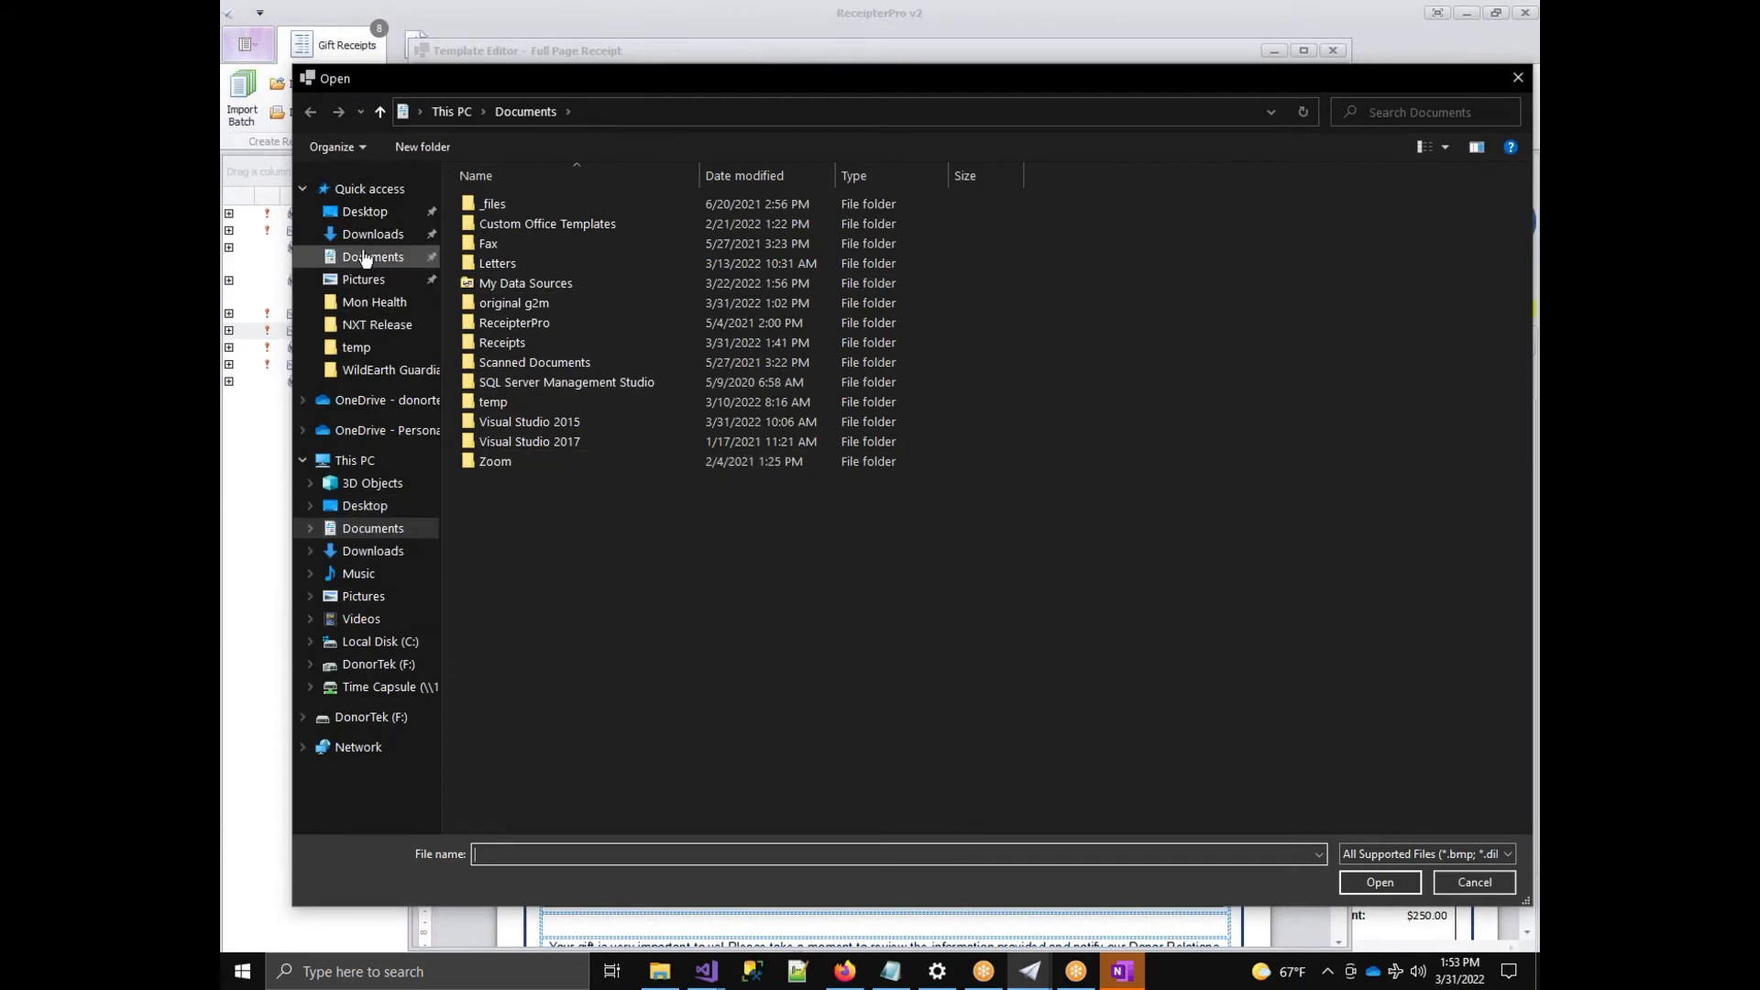
click(364, 212)
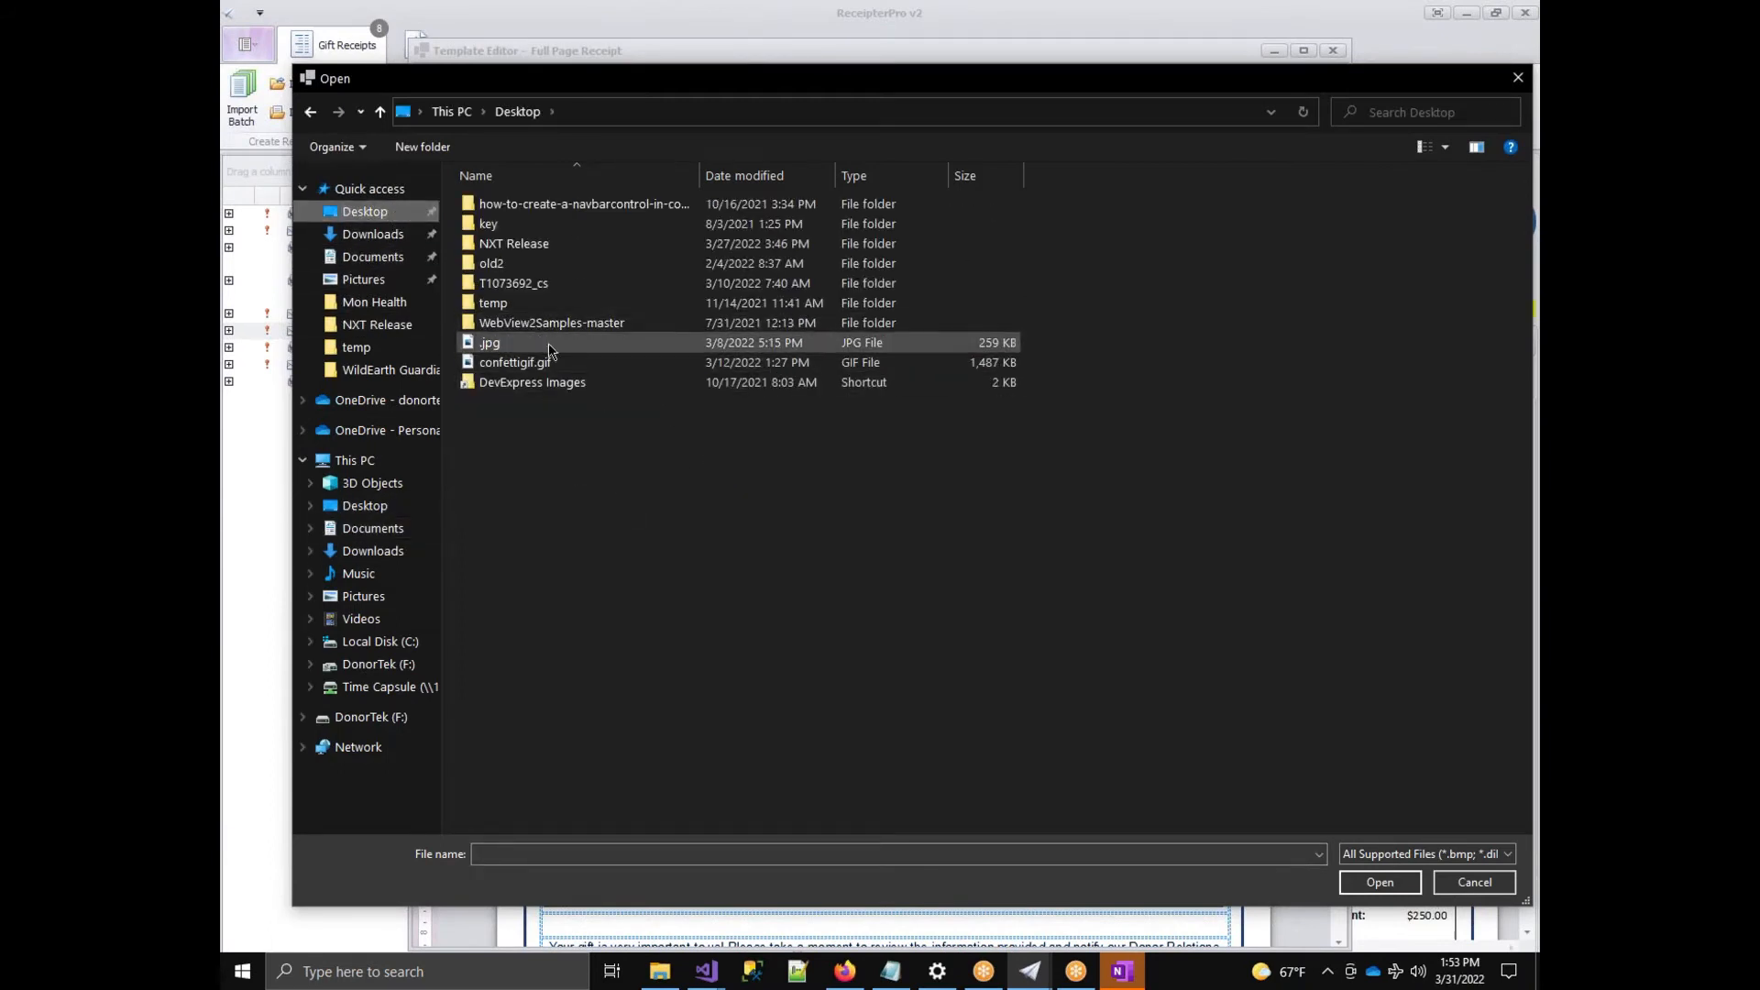
click(547, 361)
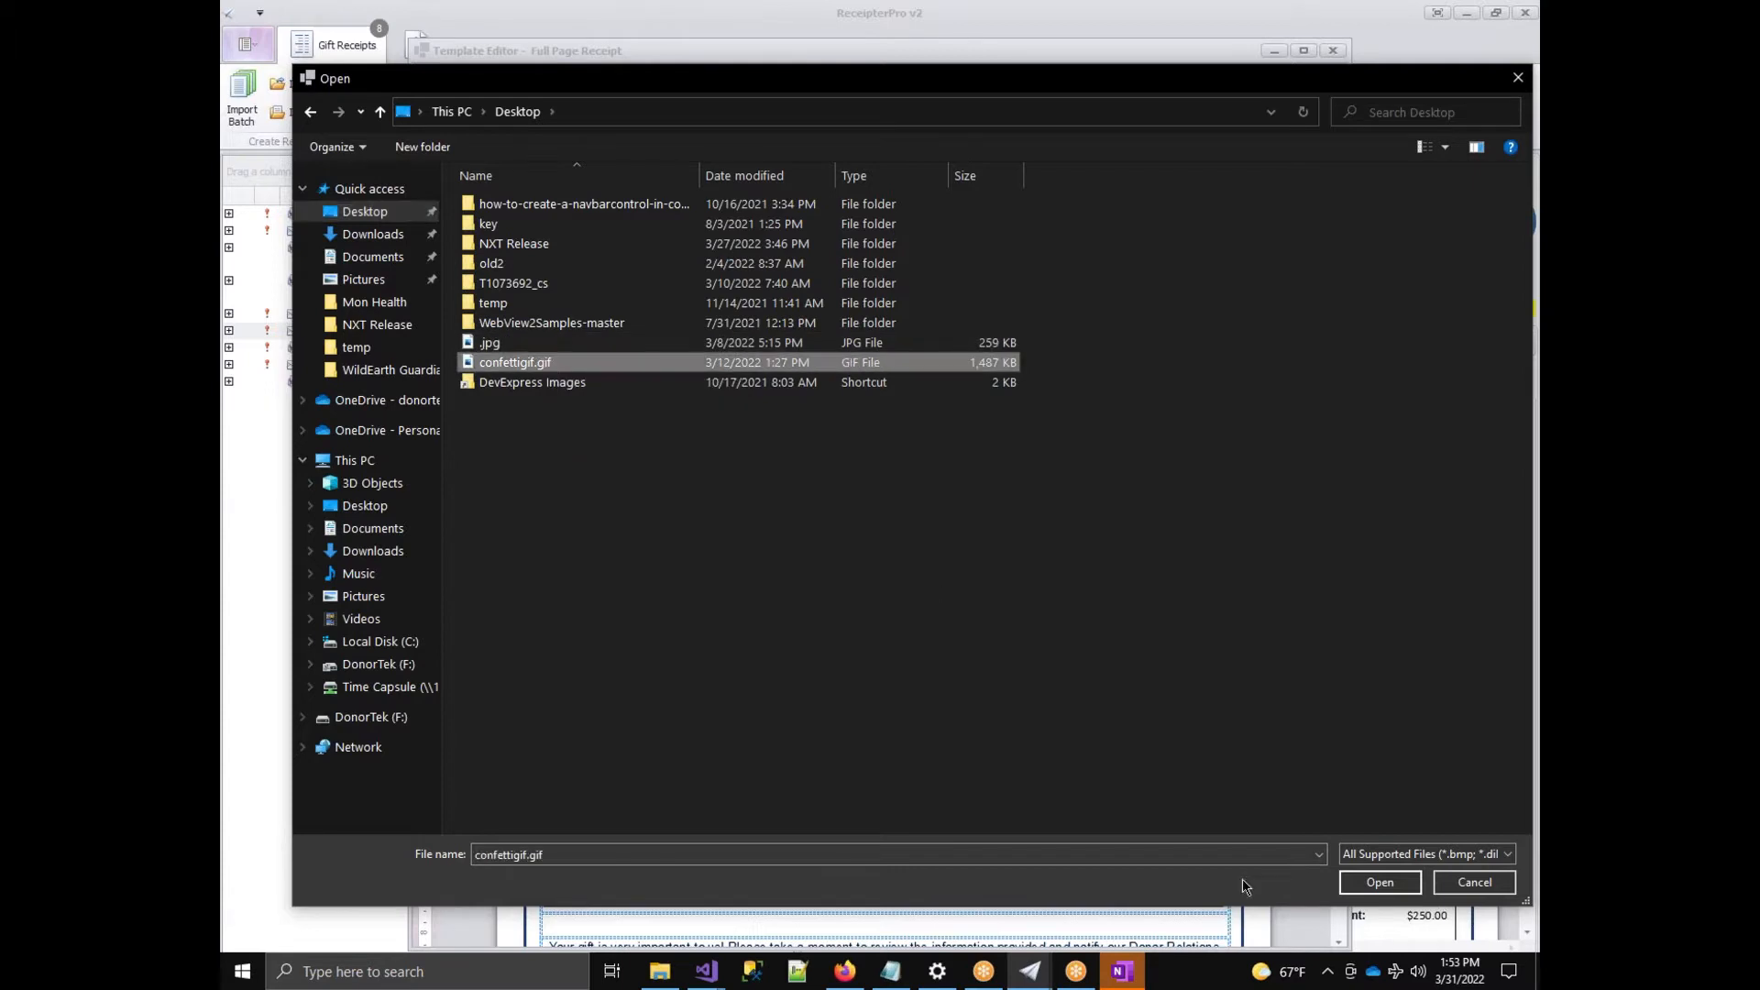
click(1380, 882)
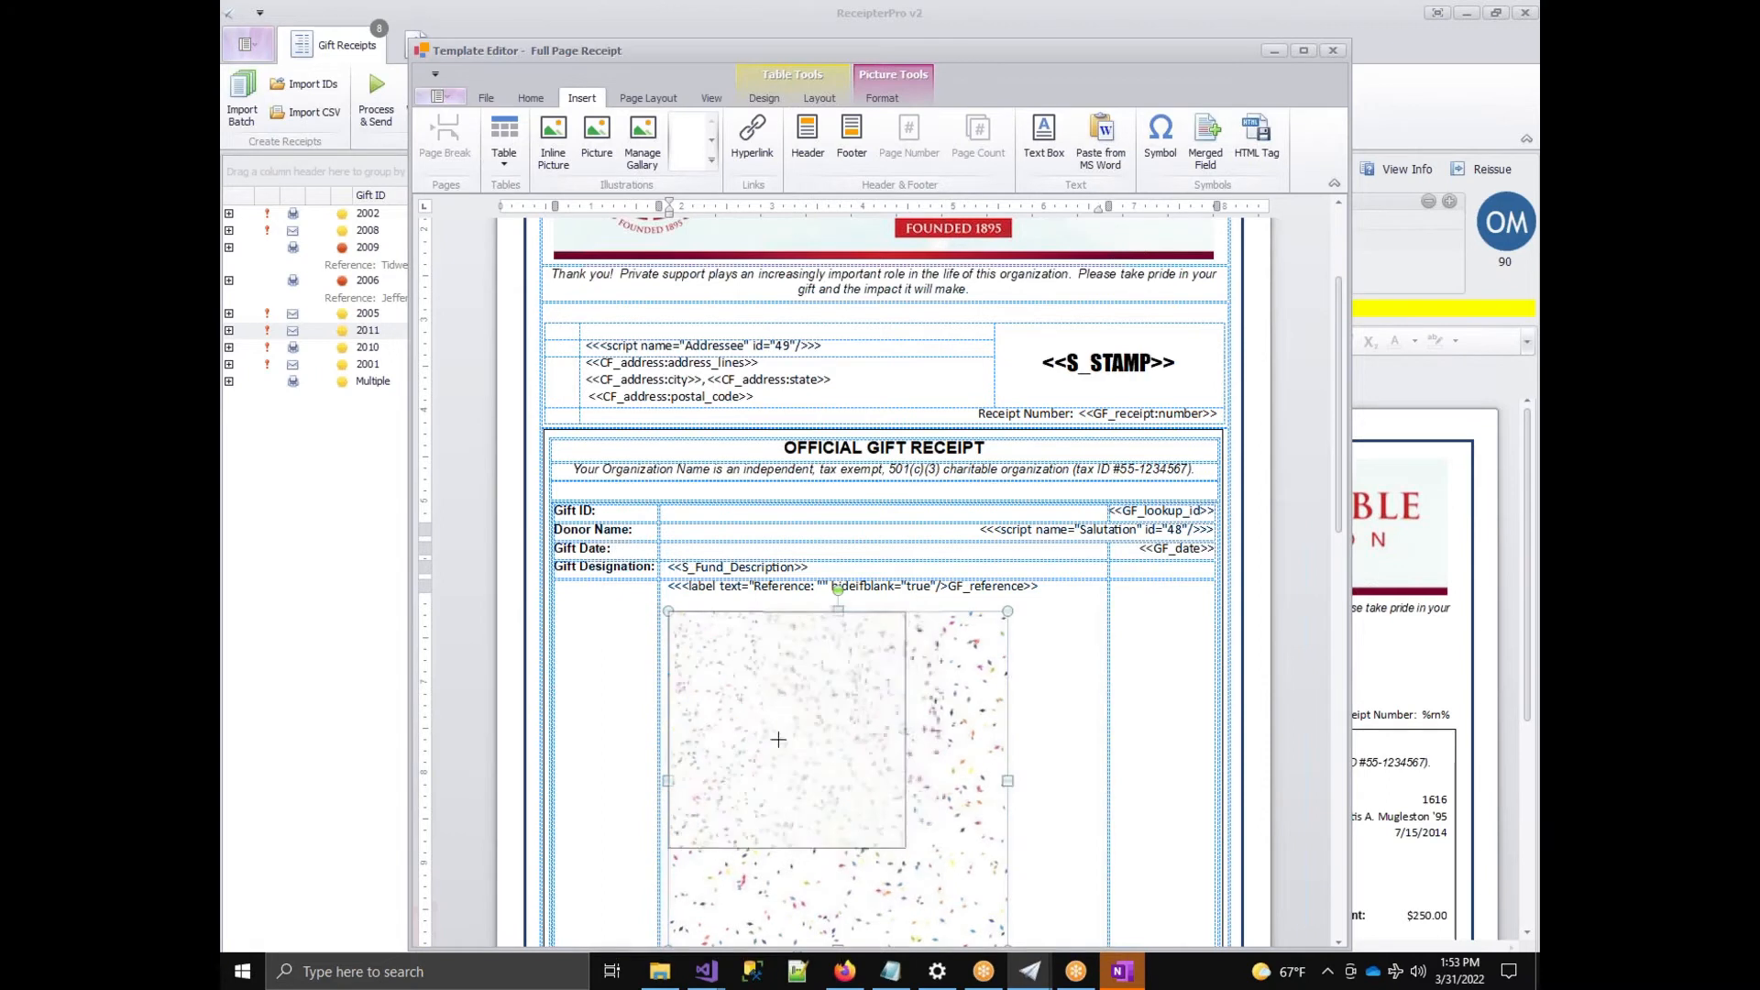
Resize the confetti picture in the gift receipt table, and delete it from the template.
drag(739, 754, 751, 694)
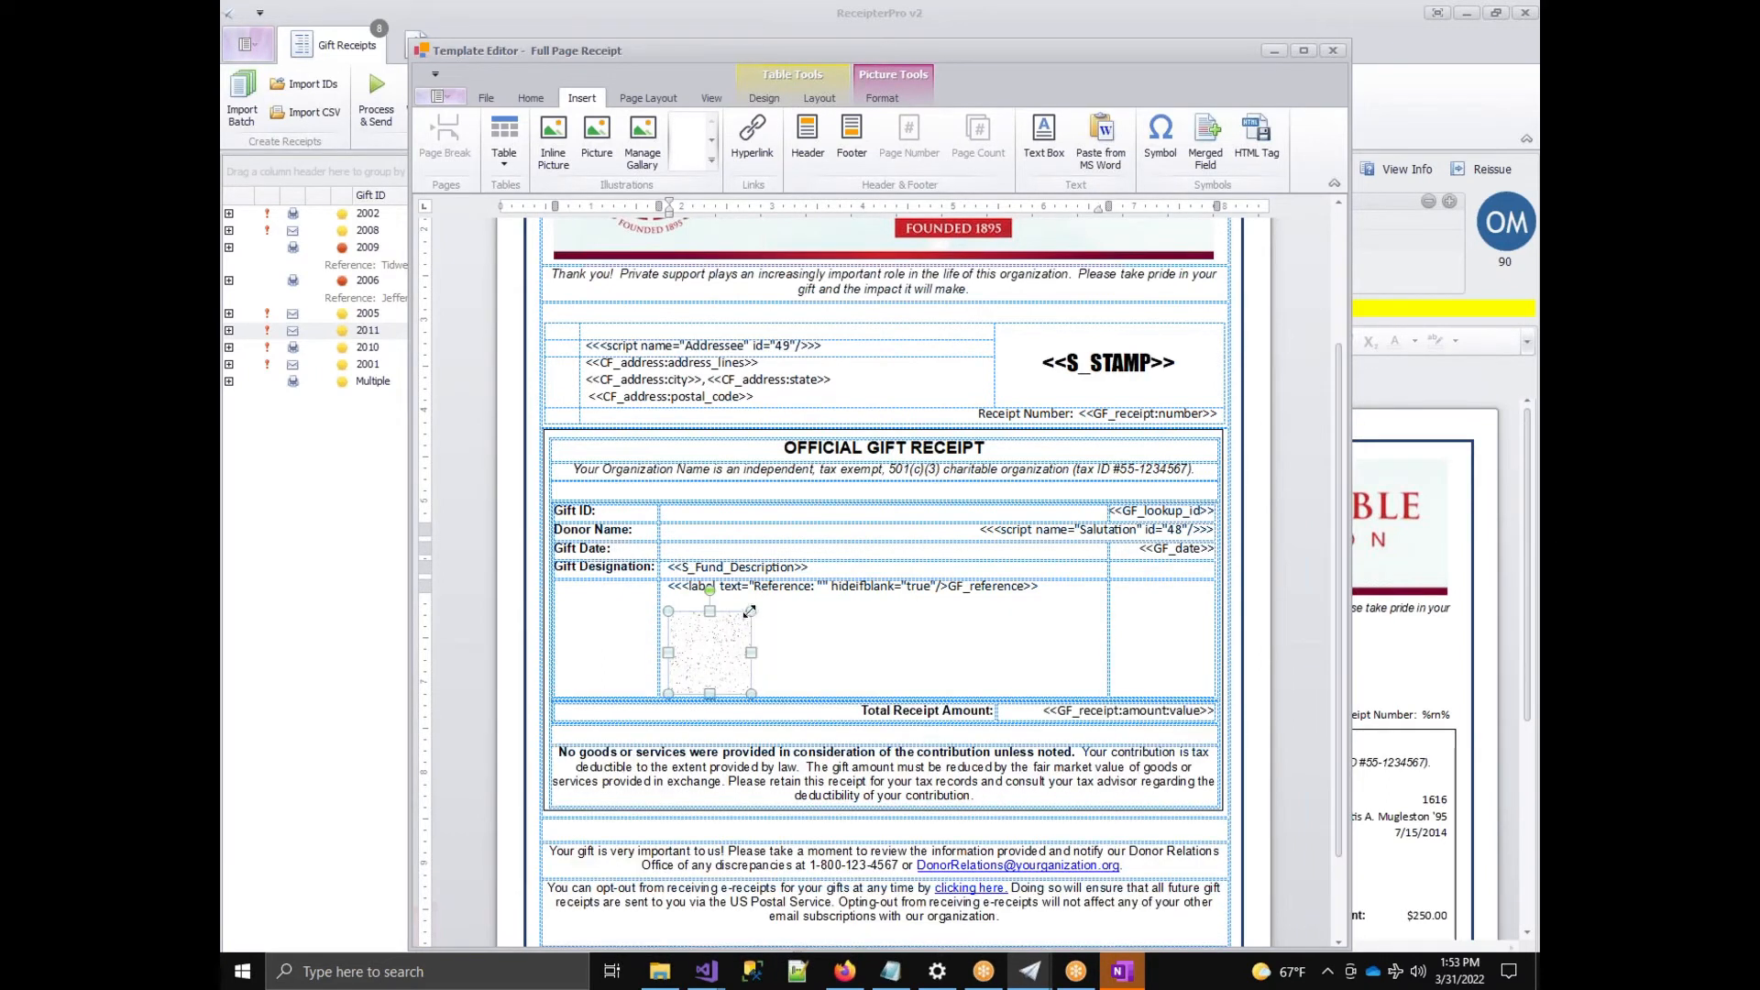
drag(750, 611, 846, 596)
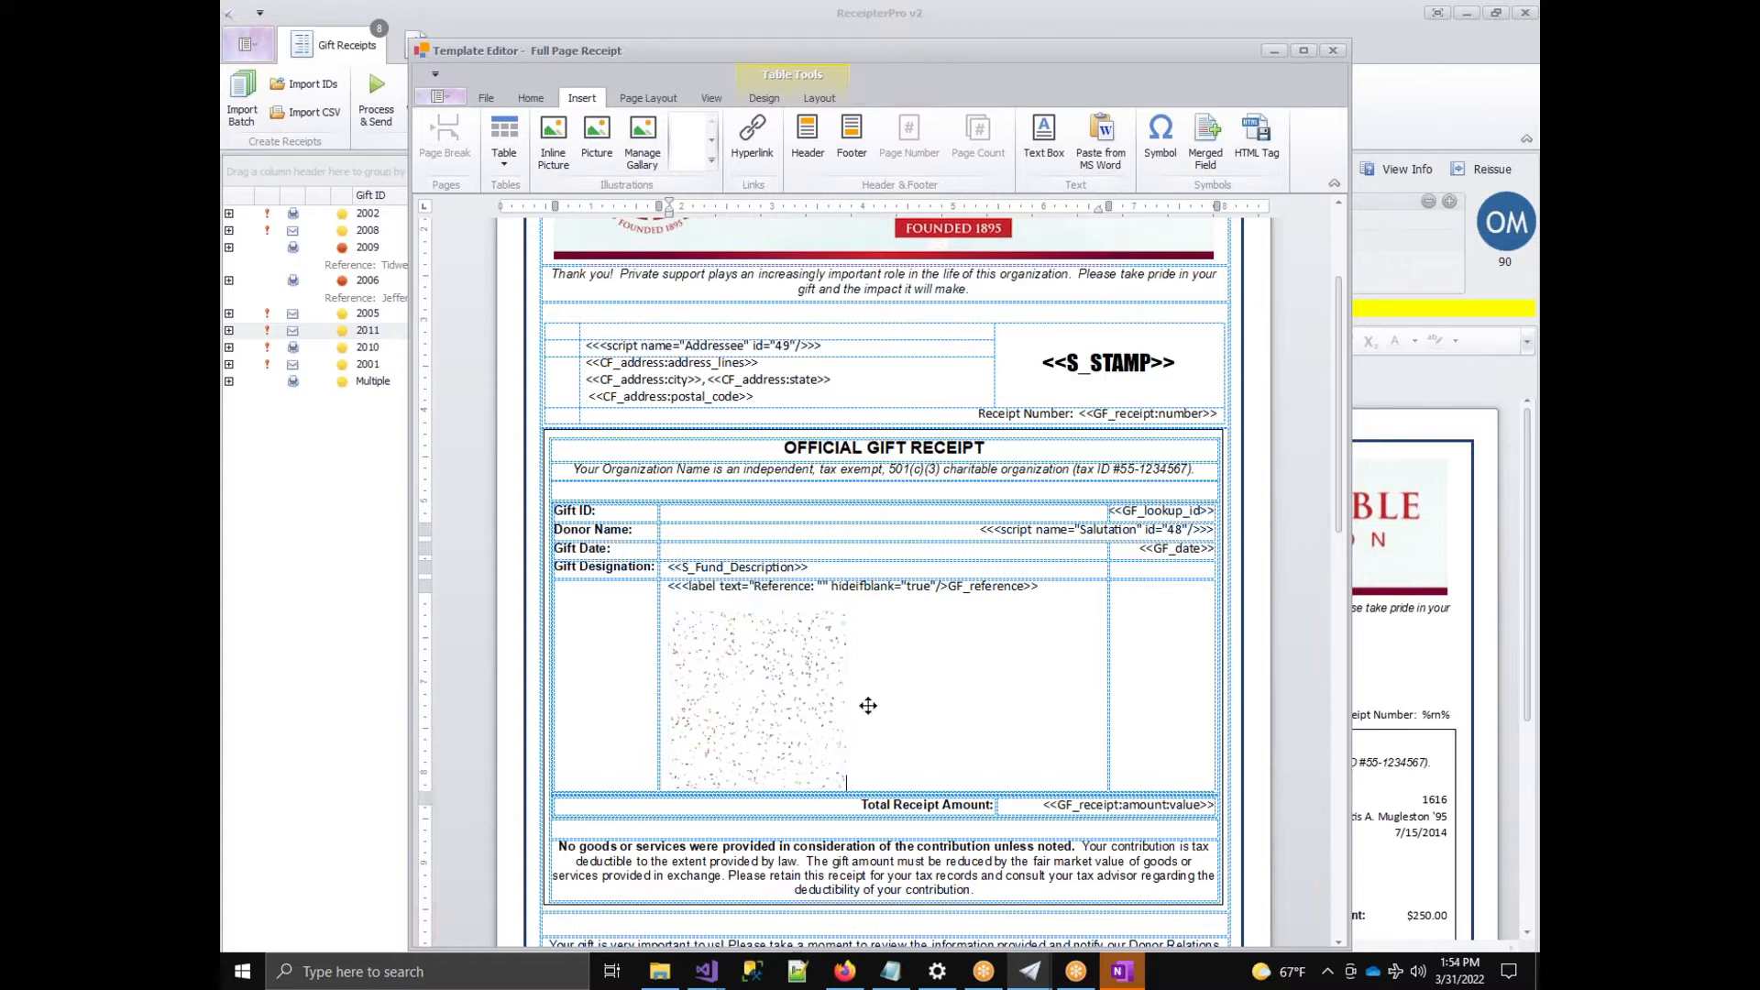
key(Delete)
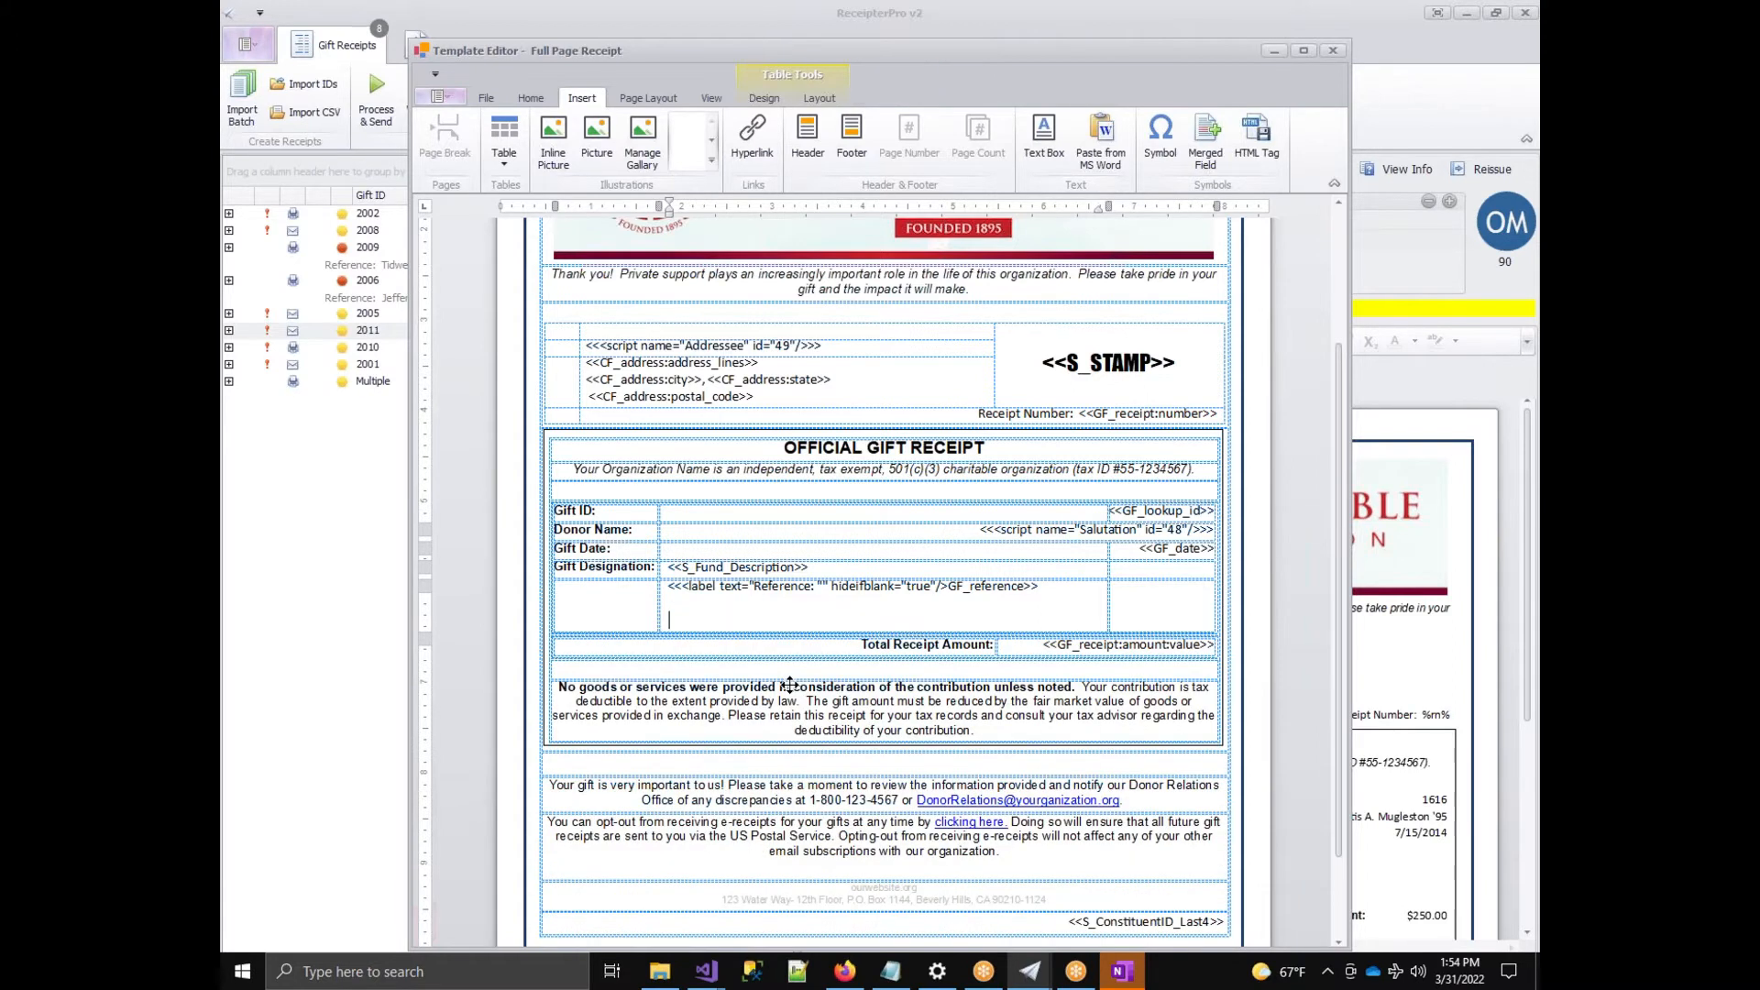
Examine the available paper sizes, page orientations and text formatting options without changing the template.
click(662, 97)
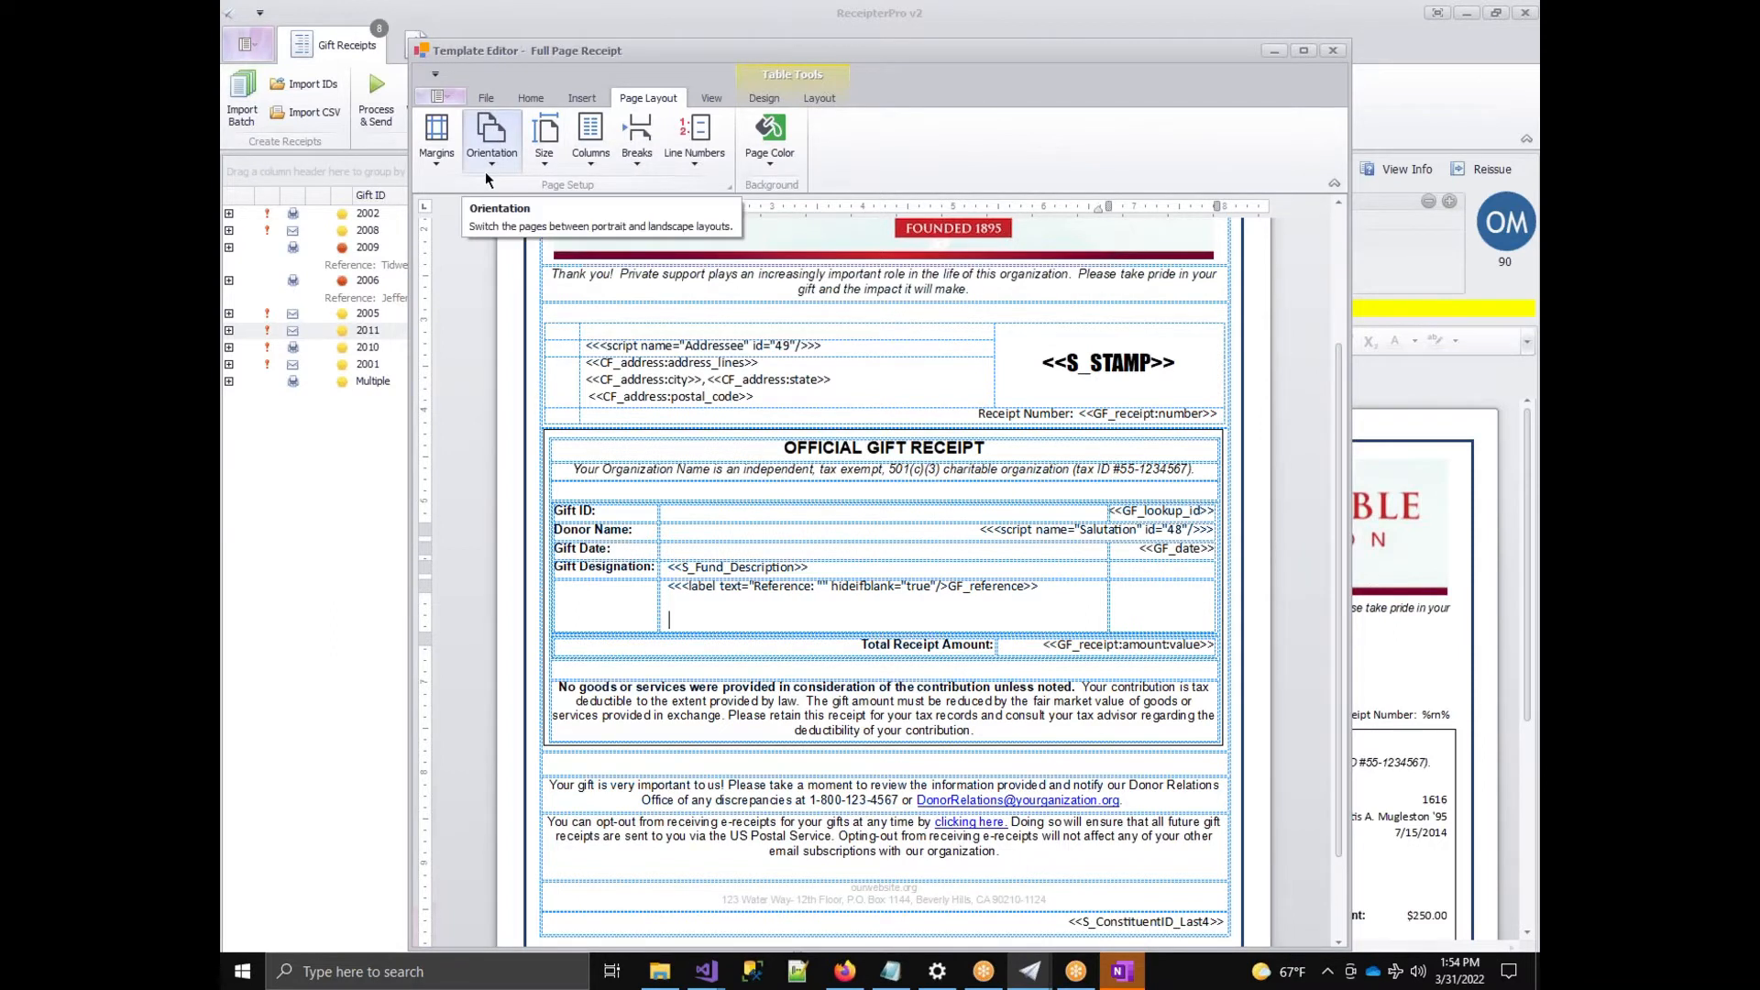
click(544, 140)
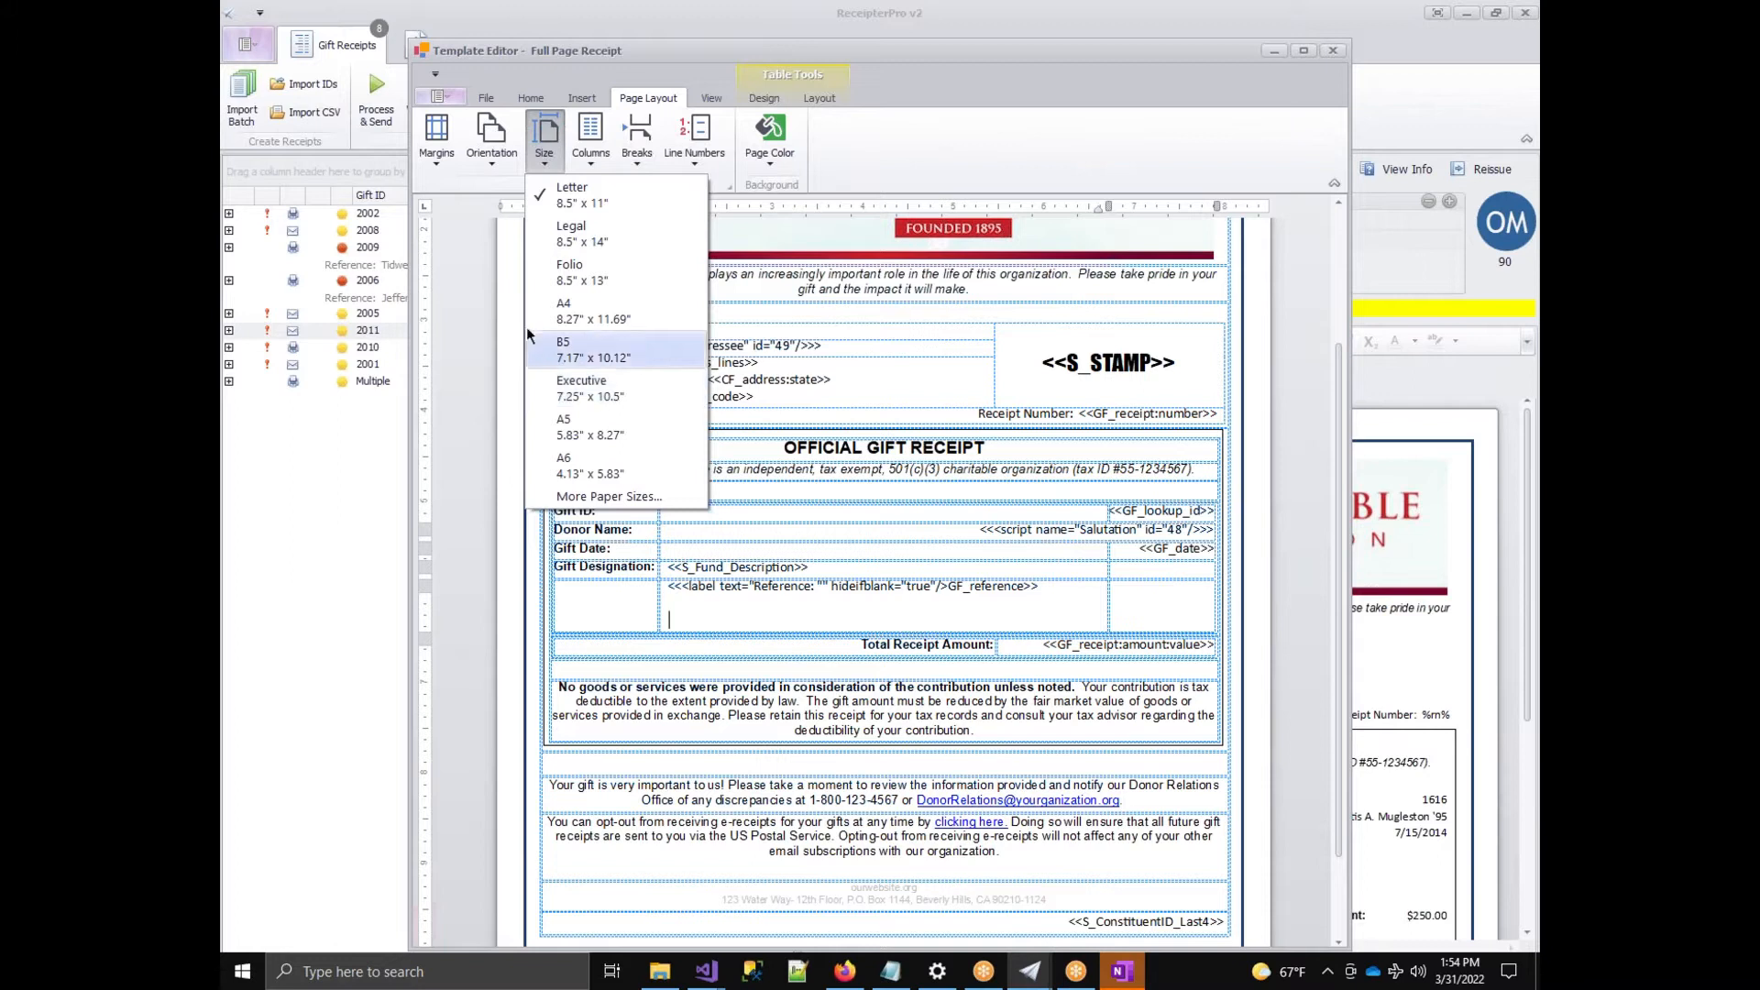
click(493, 163)
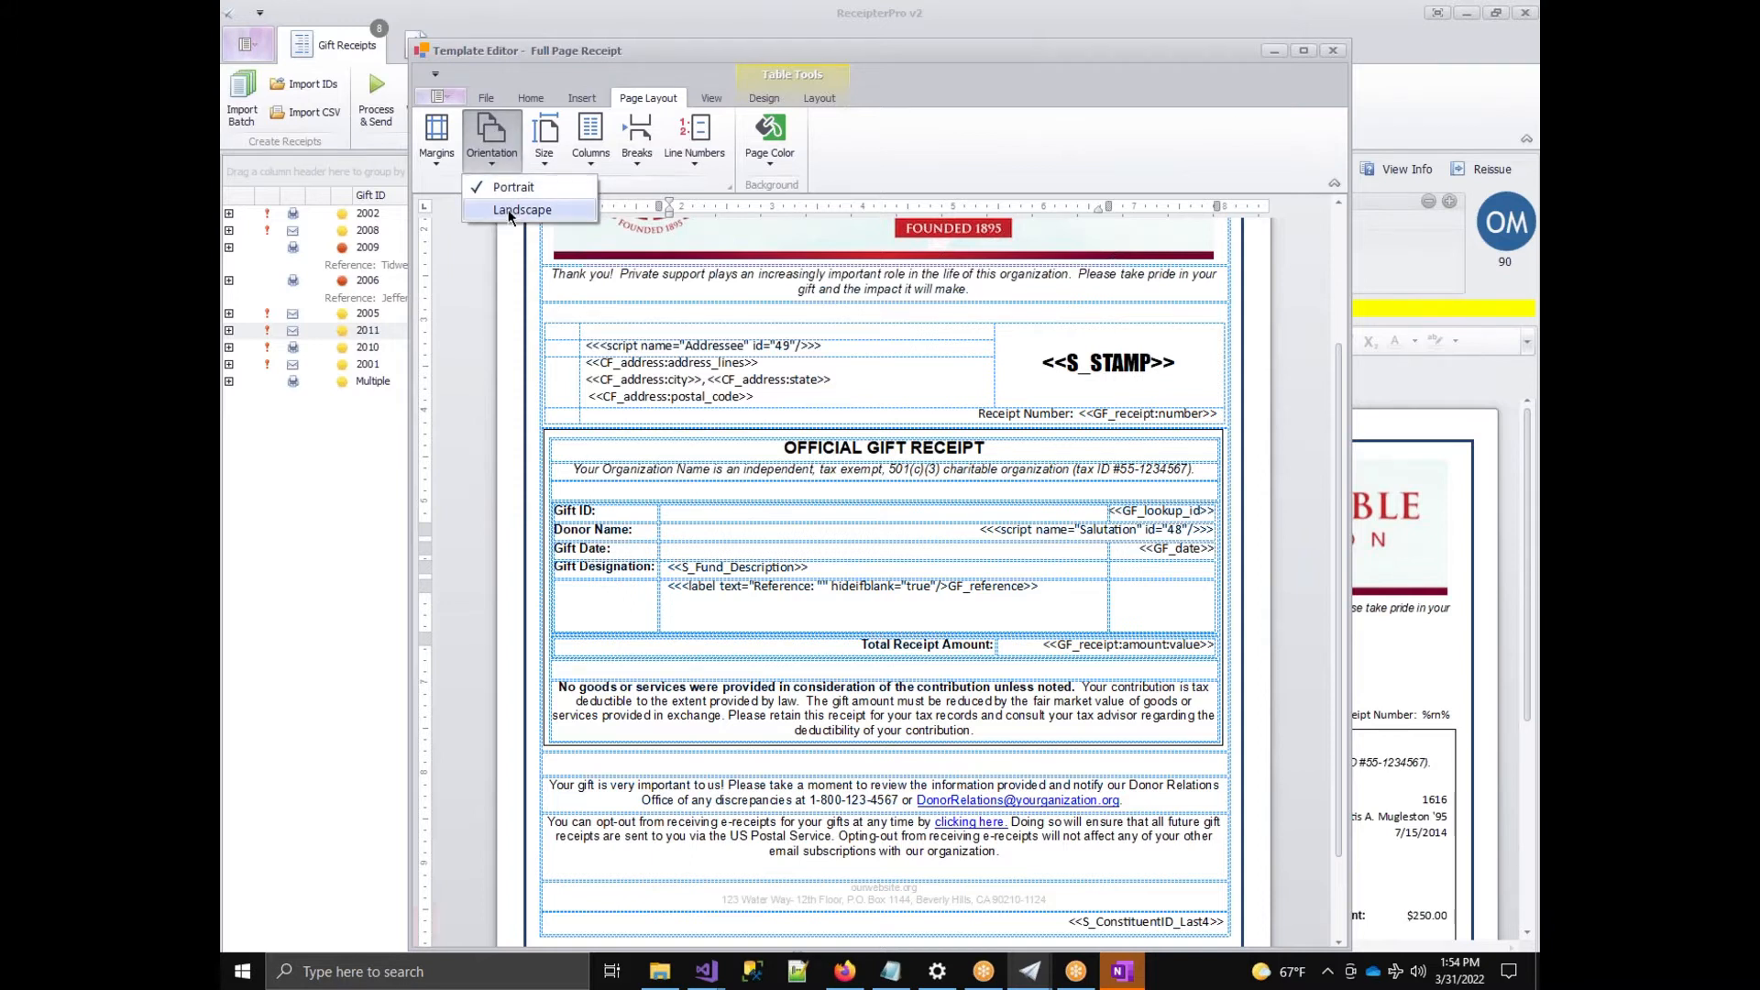
click(896, 372)
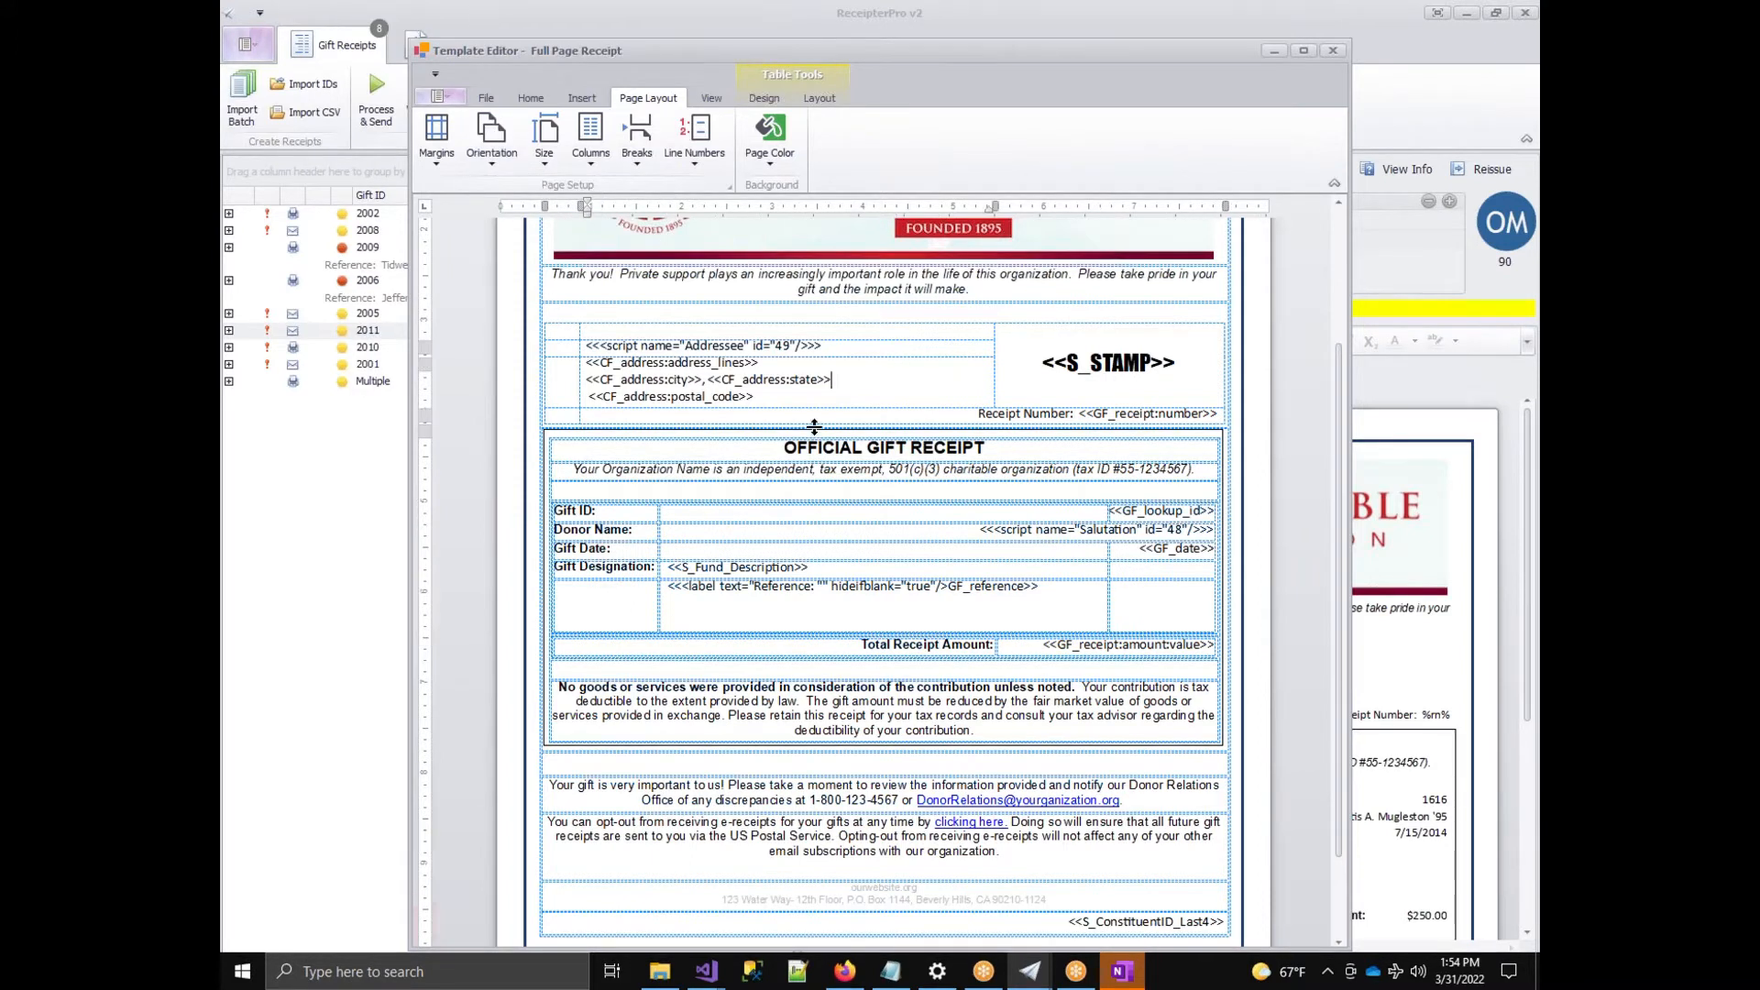
click(539, 98)
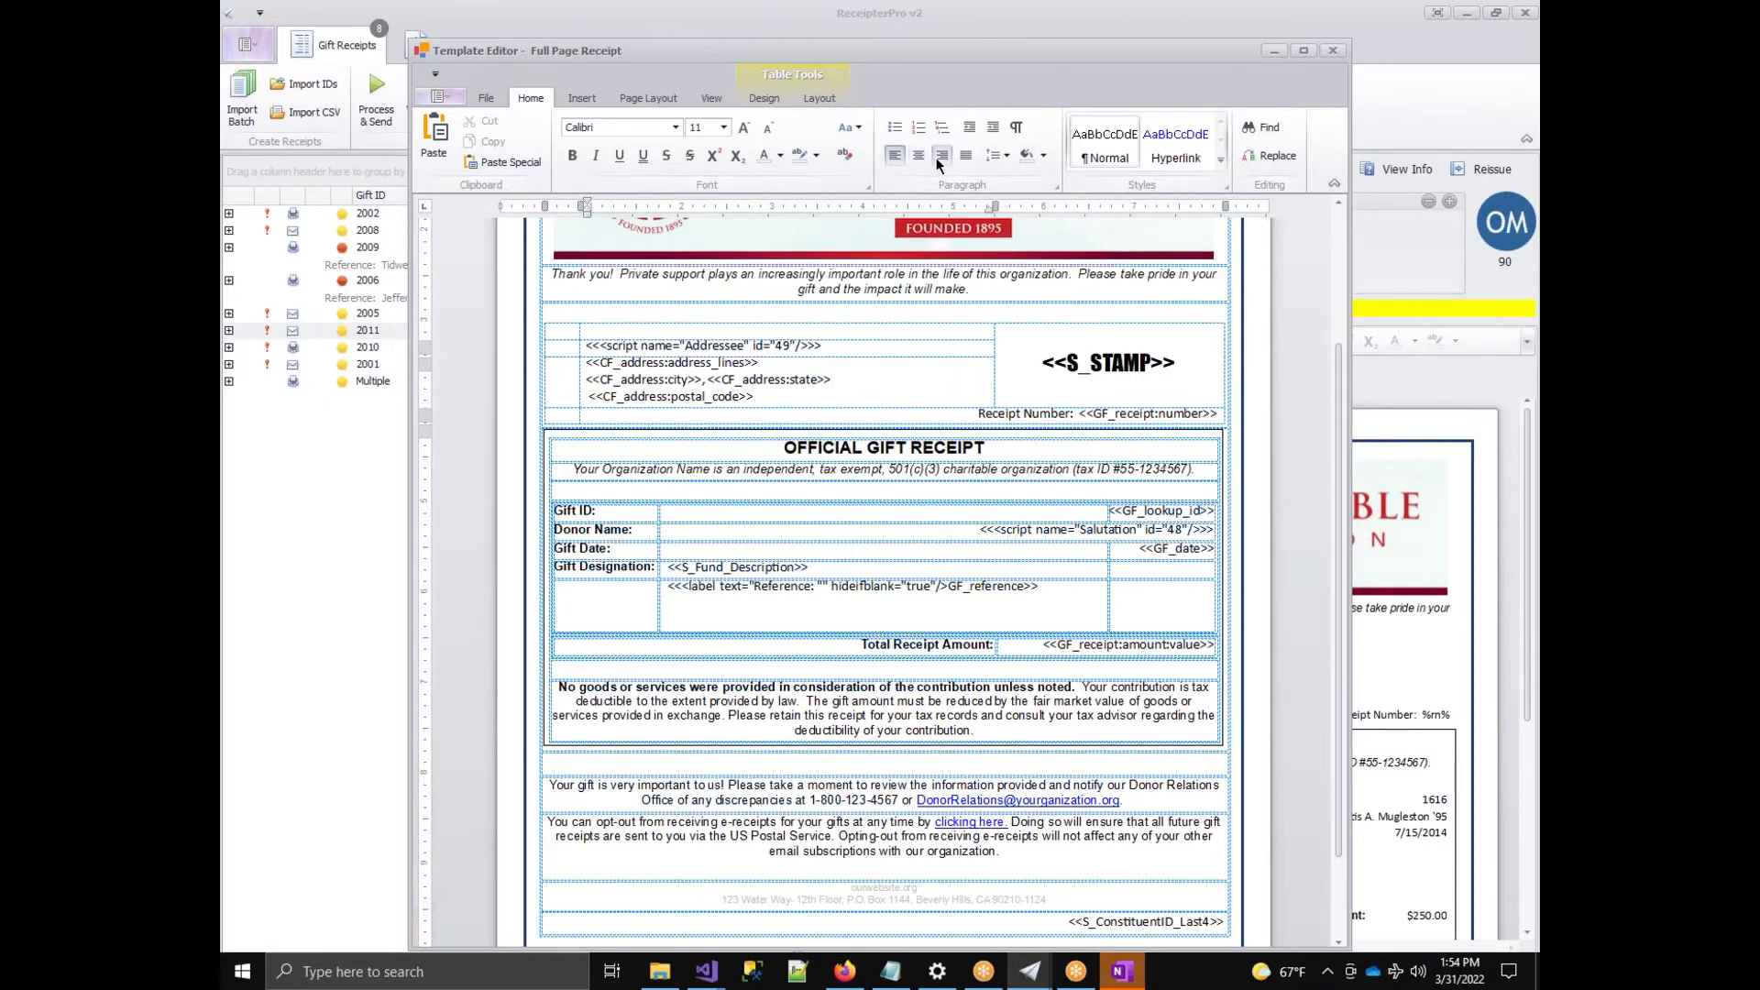
click(739, 550)
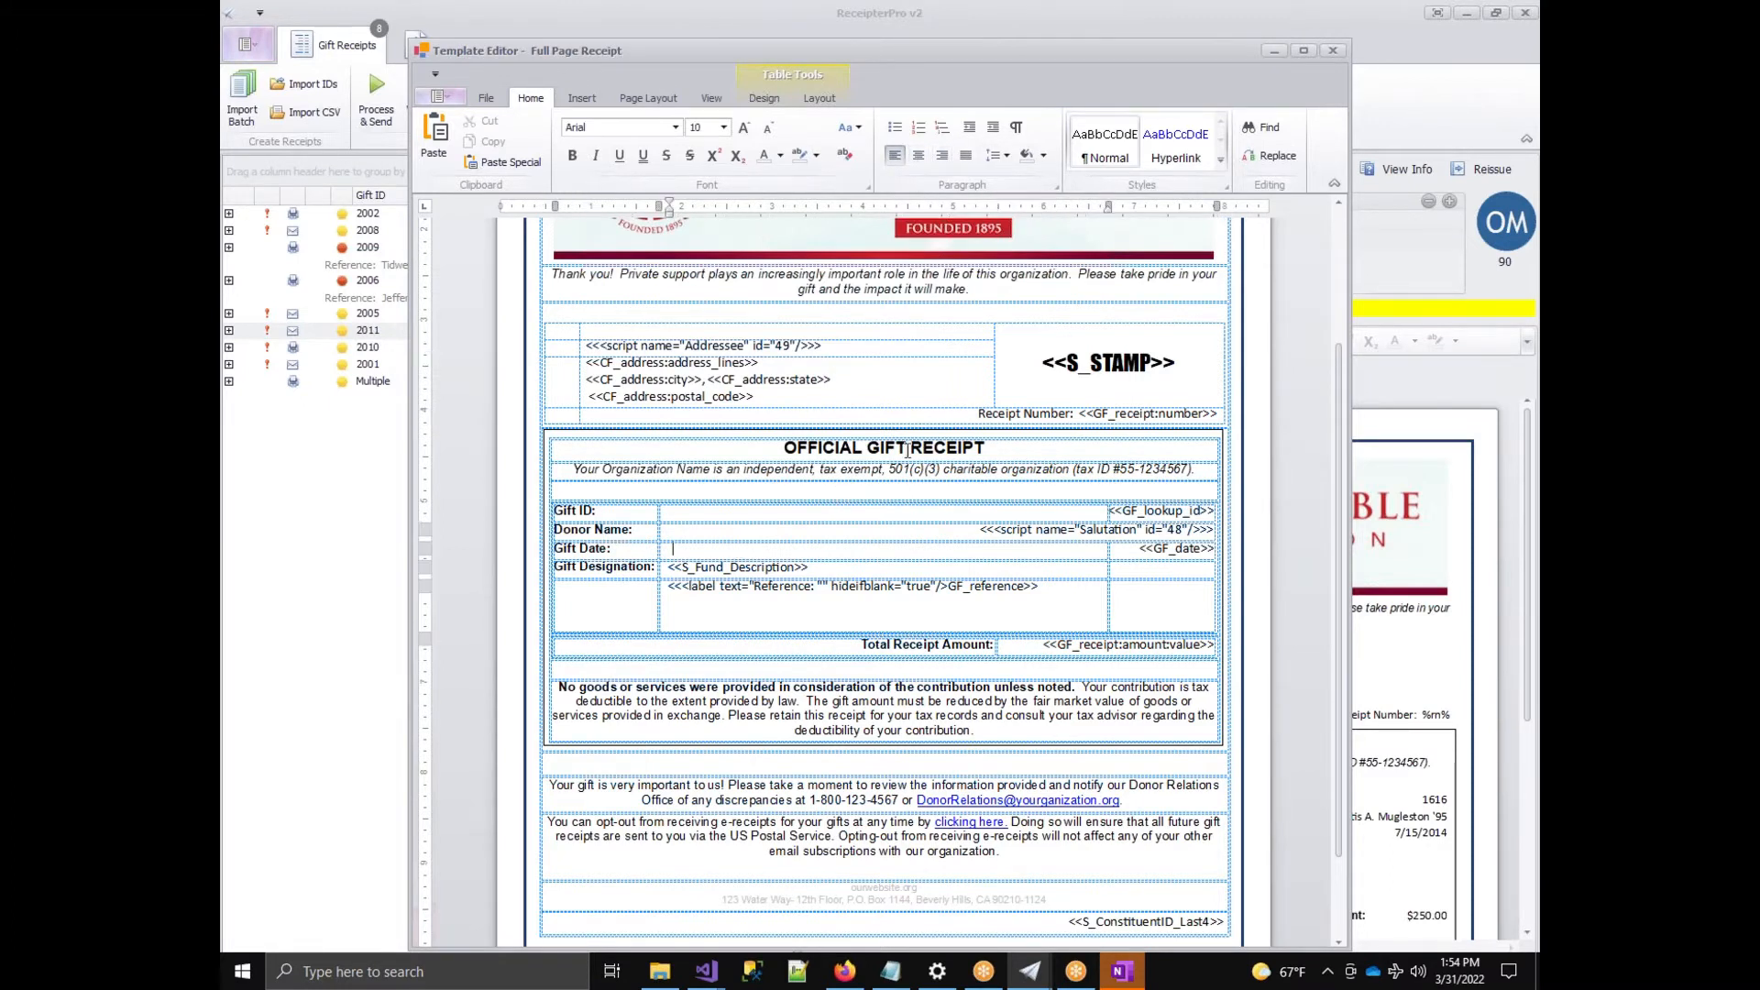
Try left and right alignment on the OFFICIAL GIFT RECEIPT heading, and centre it again.
drag(986, 448, 784, 447)
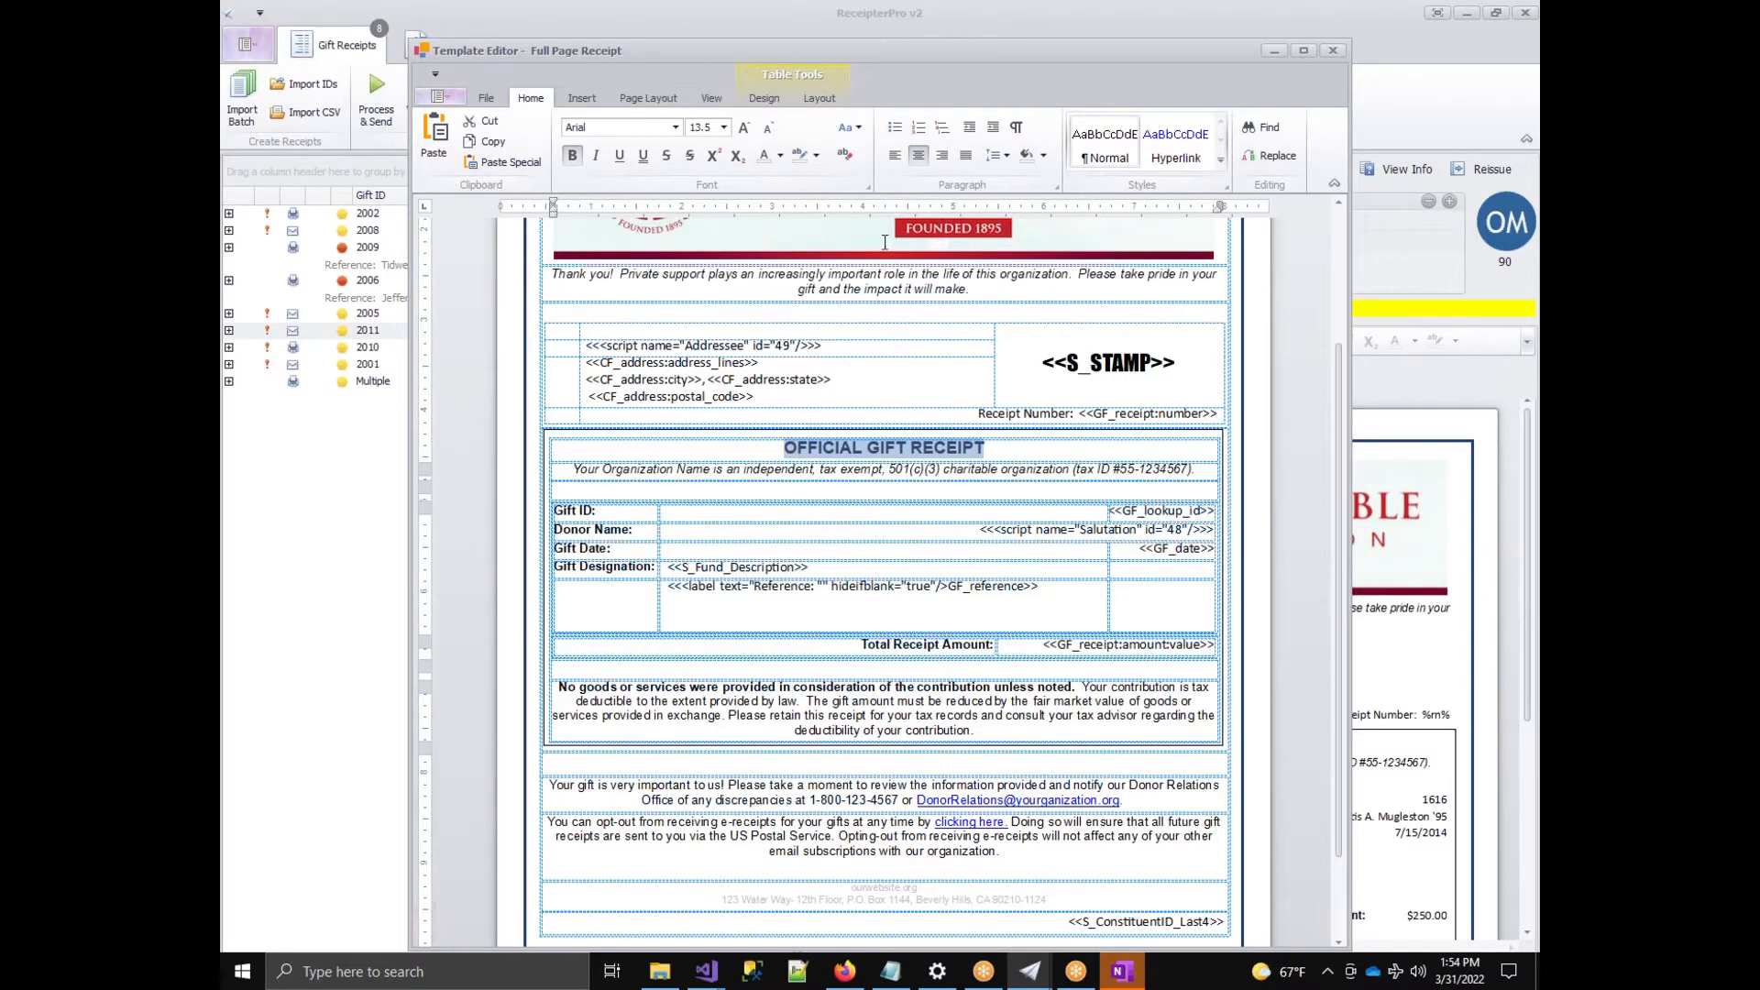
click(904, 156)
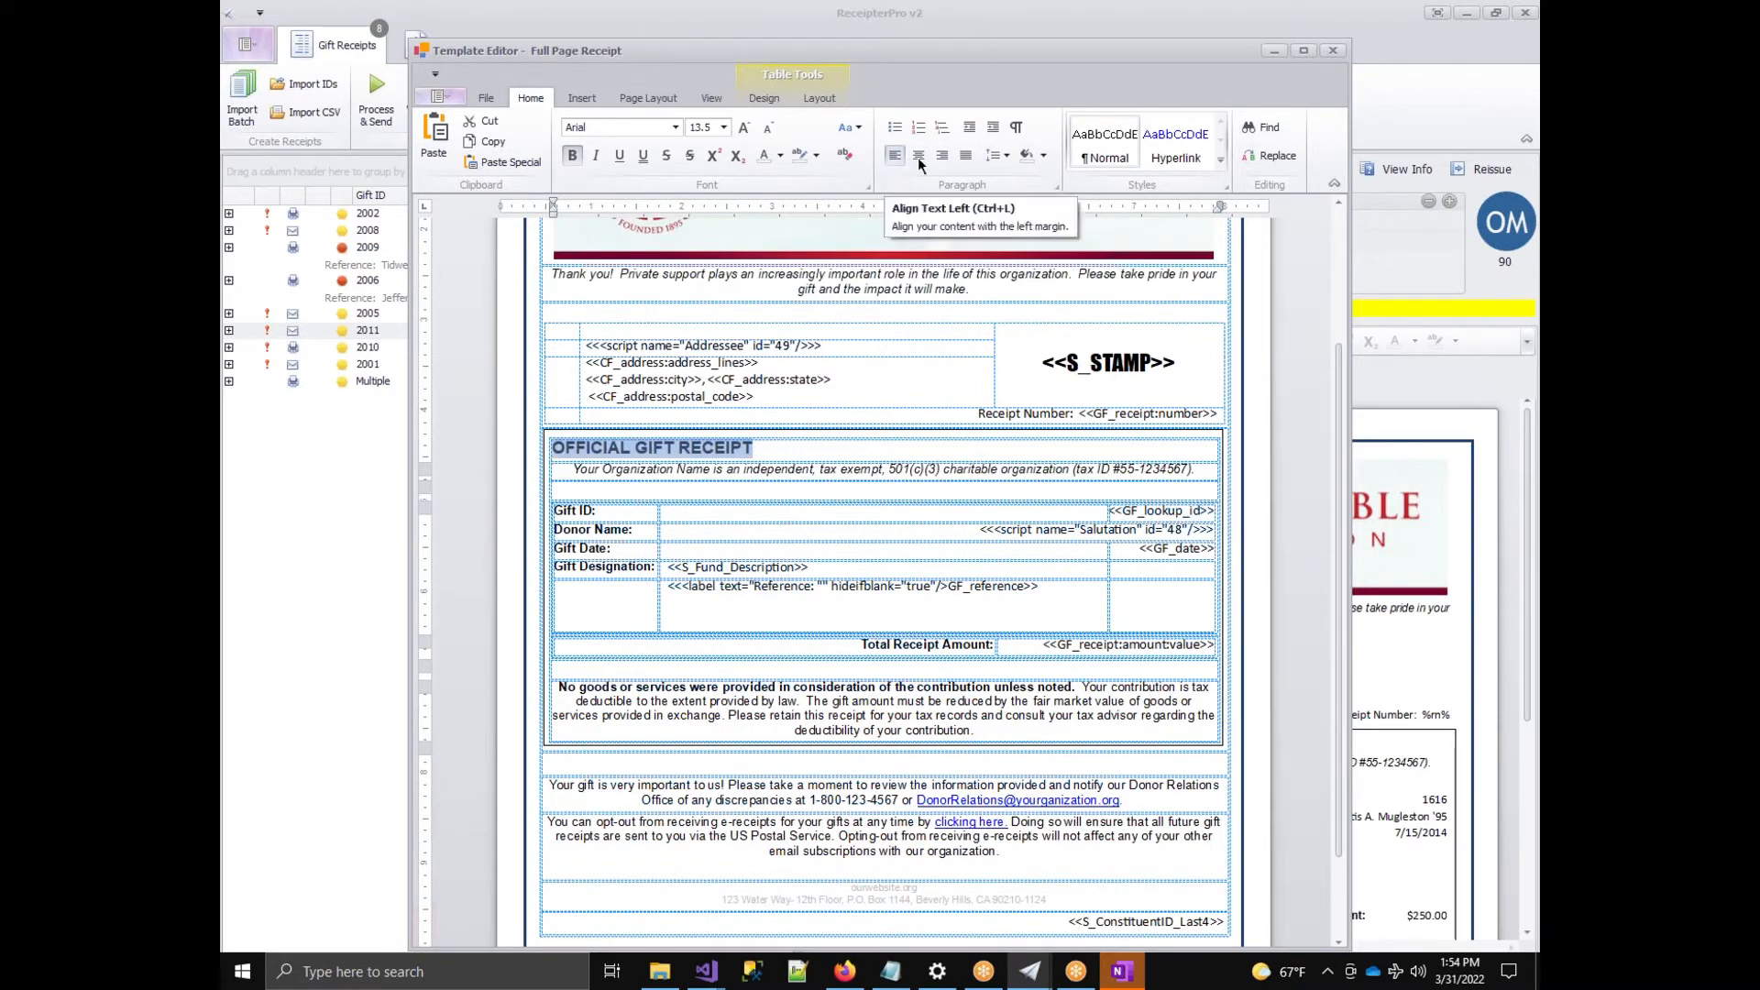
click(939, 158)
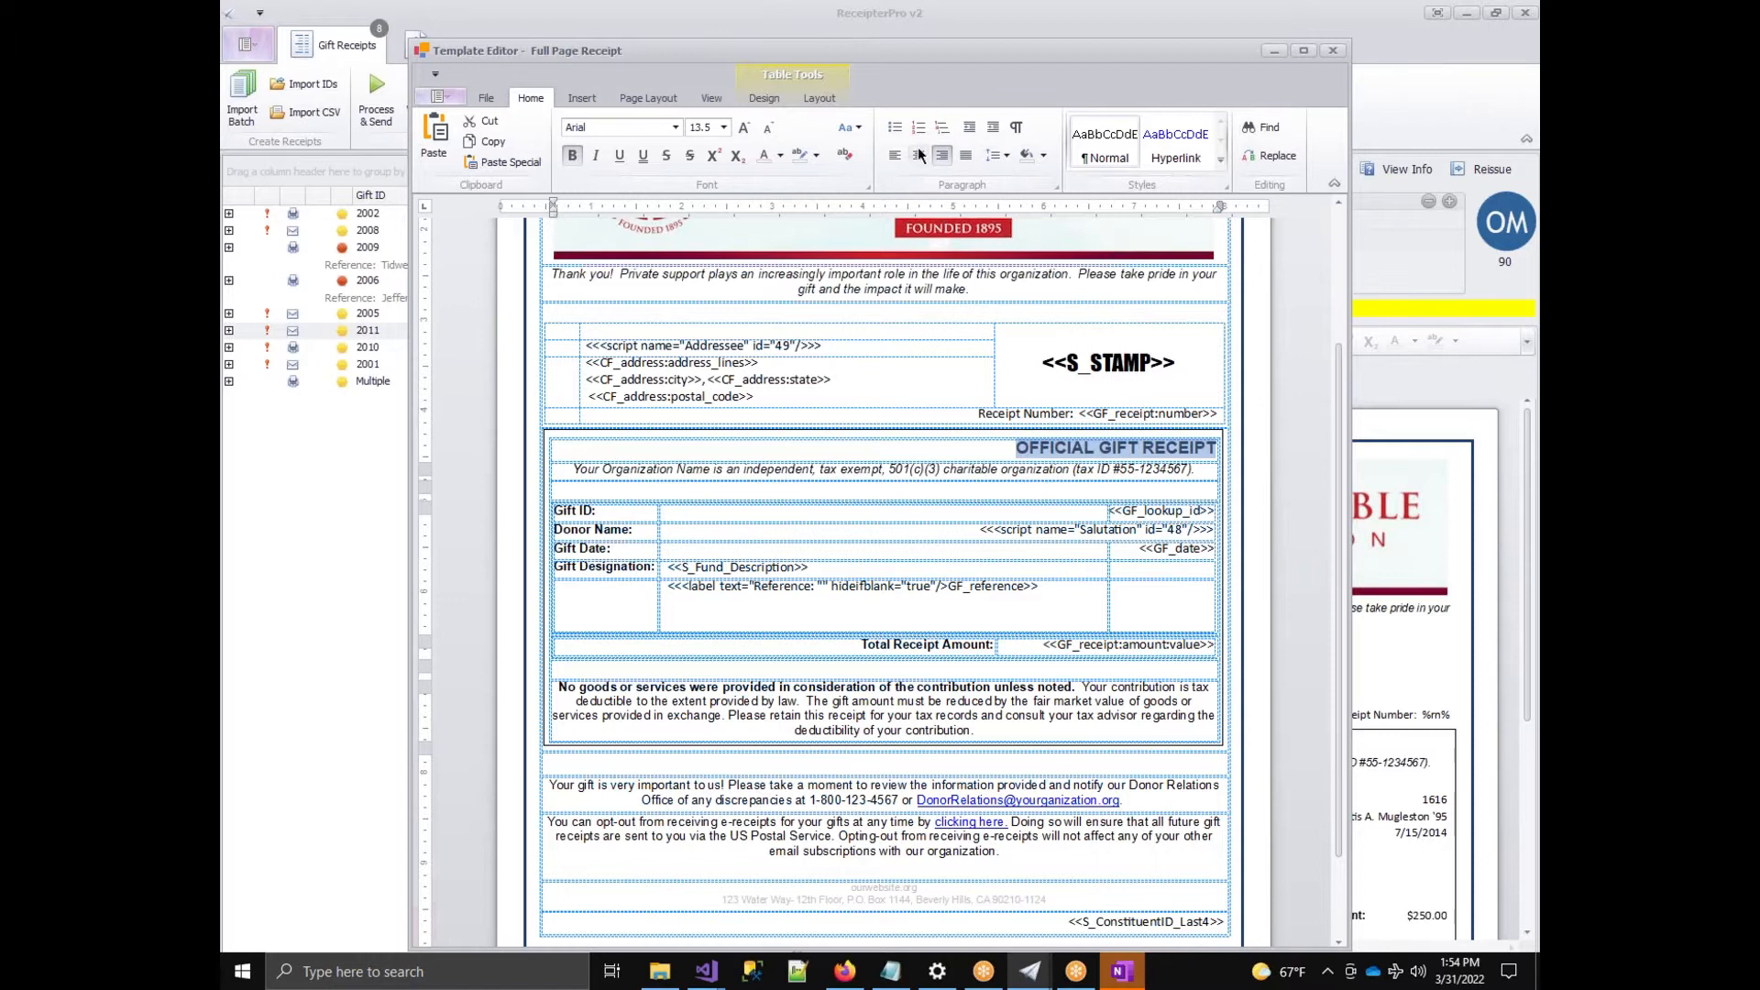
click(919, 155)
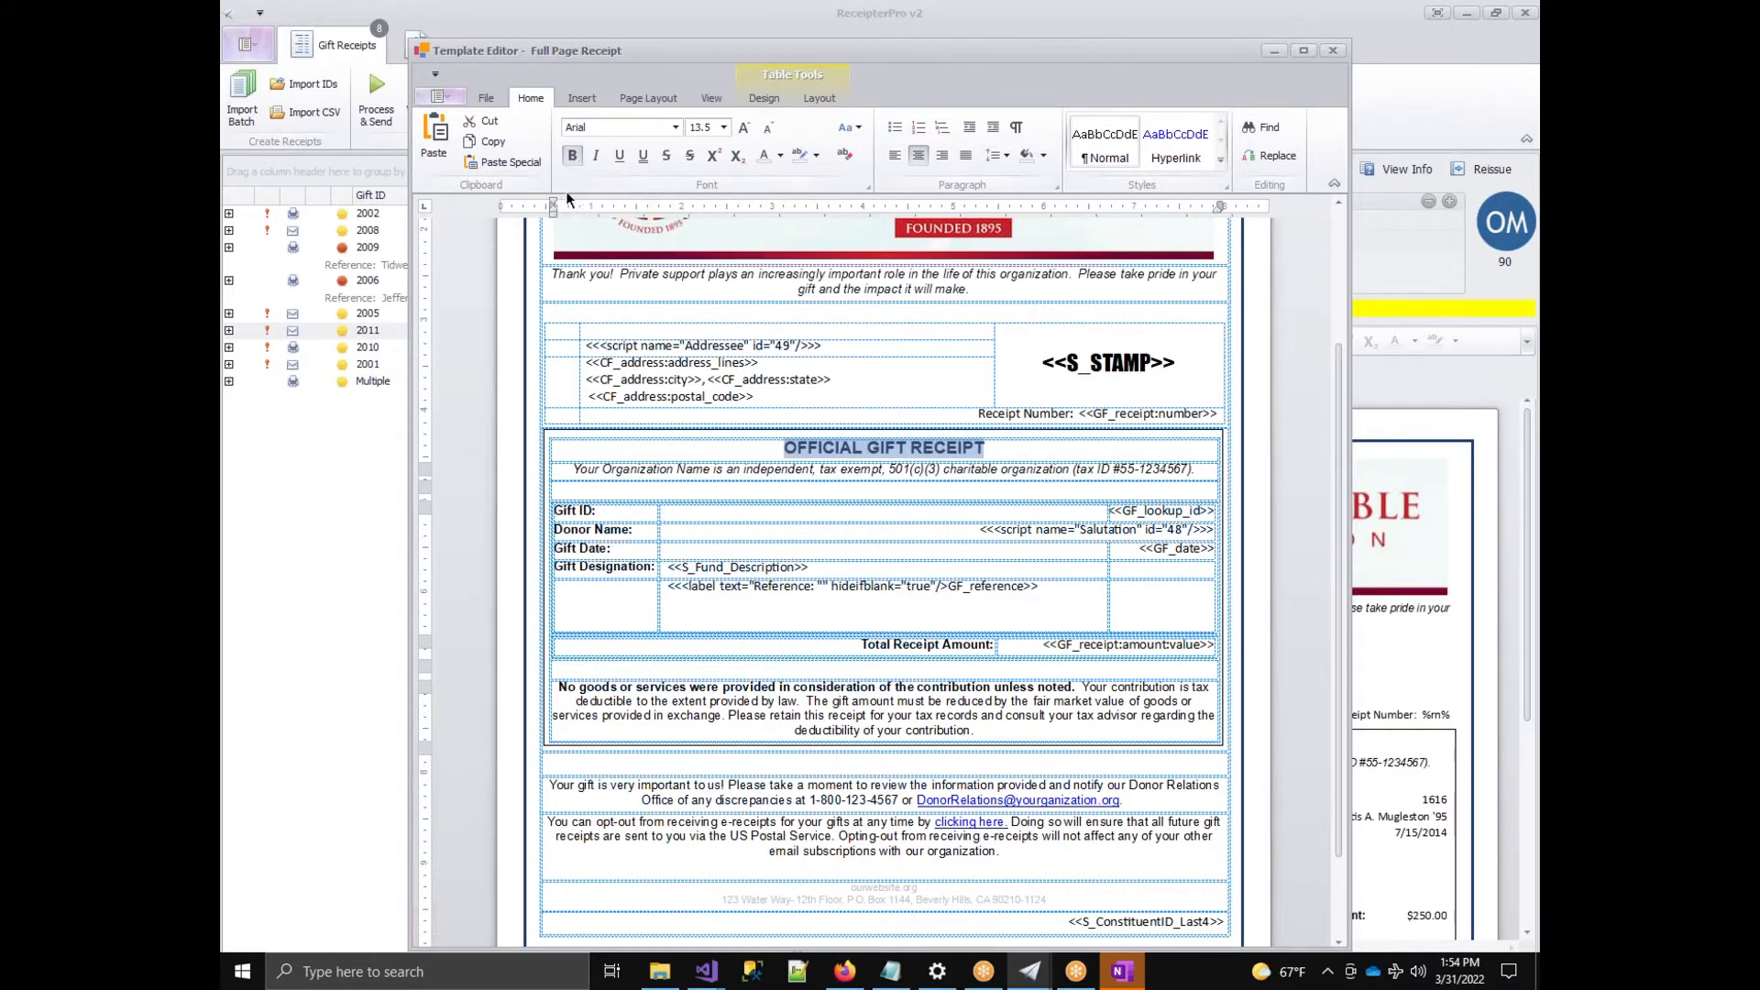
Remove the bold formatting from the OFFICIAL GIFT RECEIPT heading and set its font to Viner Hand ITC.
click(572, 156)
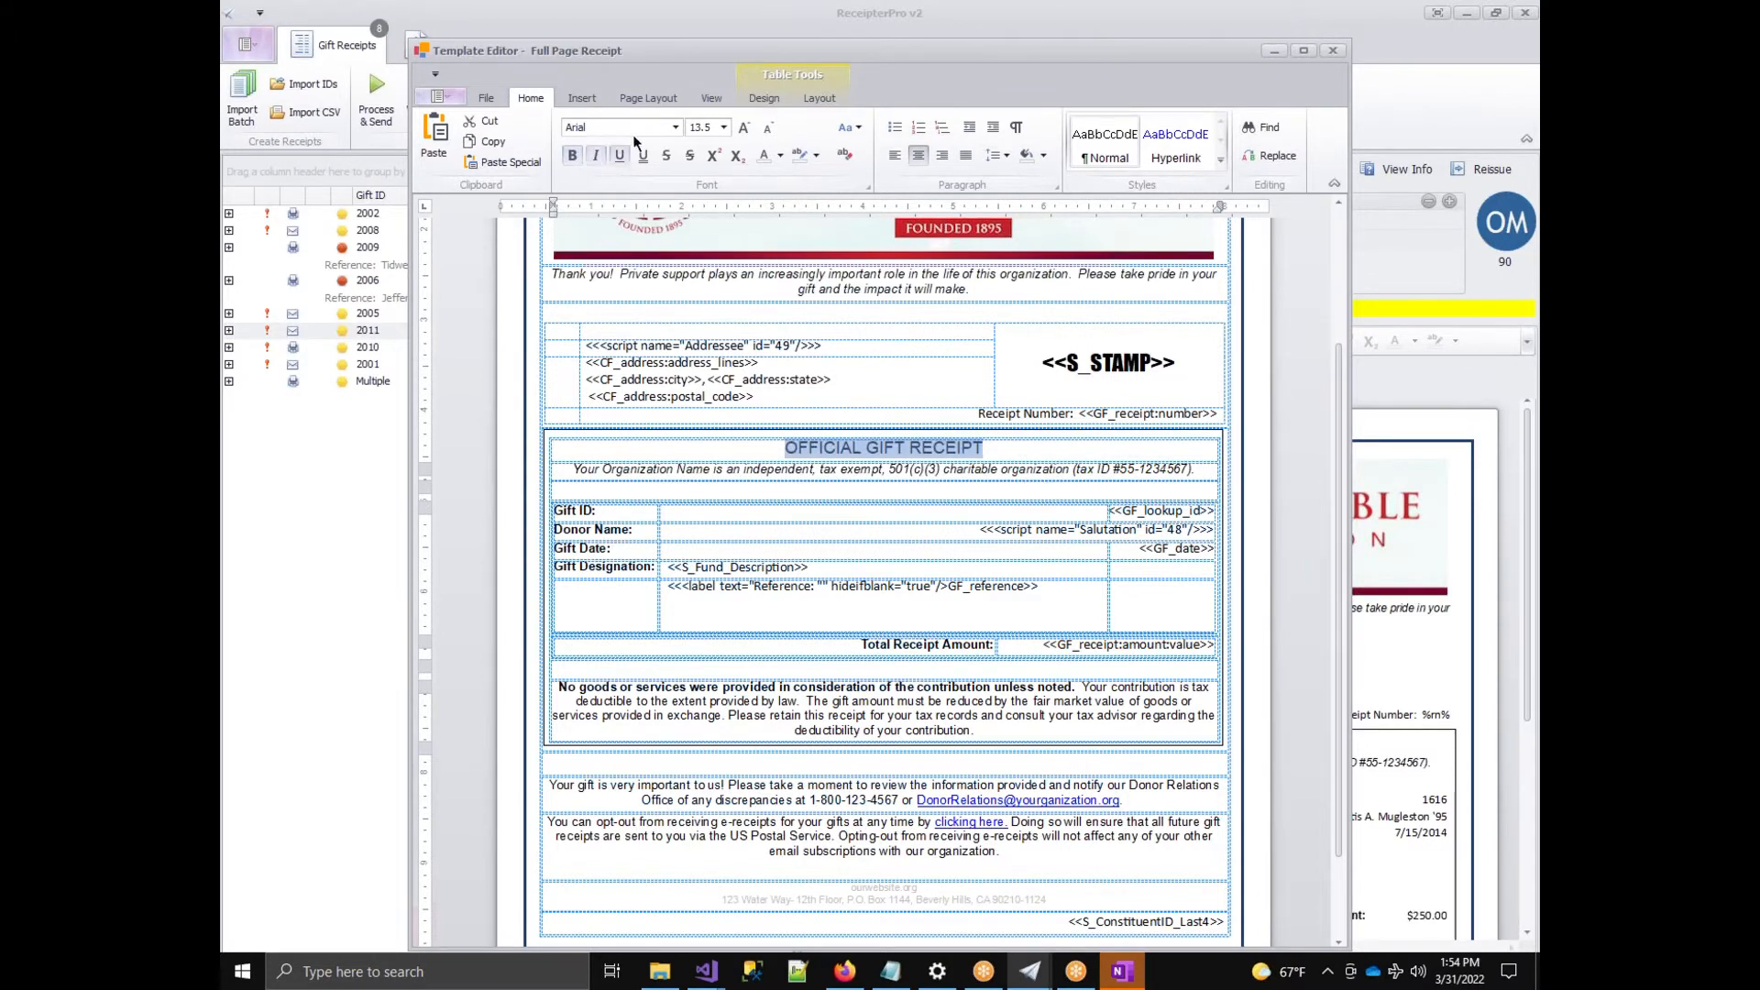
click(675, 126)
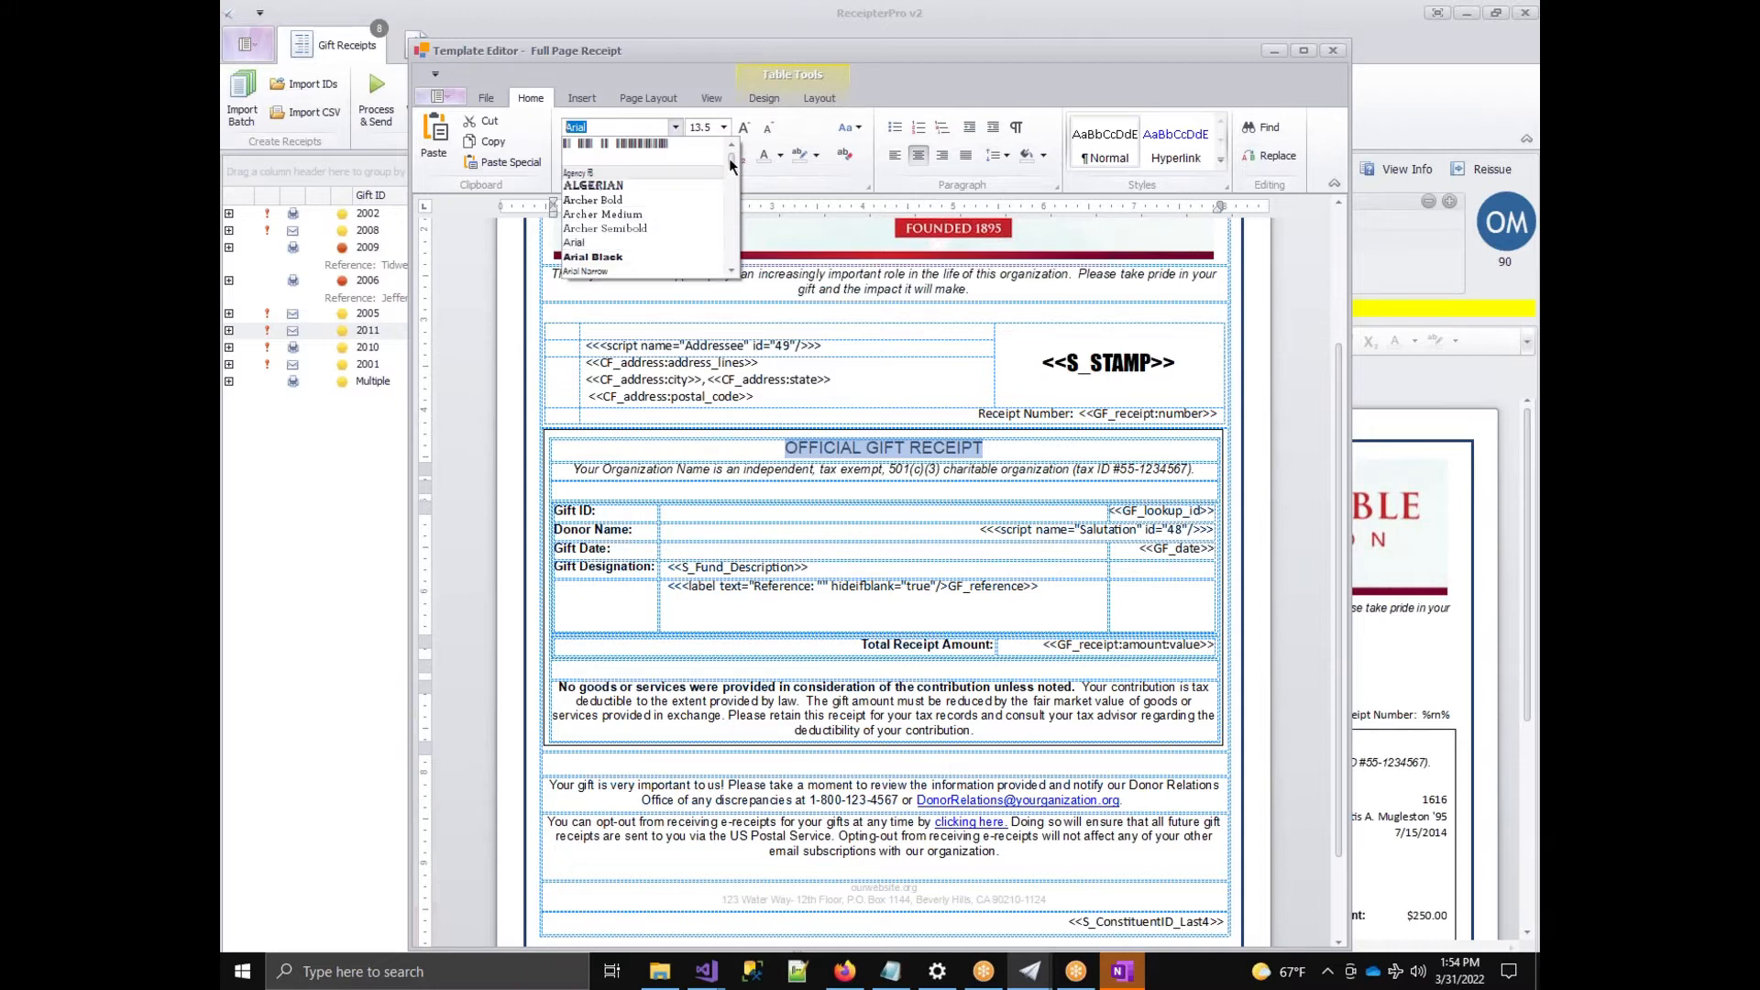
drag(728, 157, 724, 240)
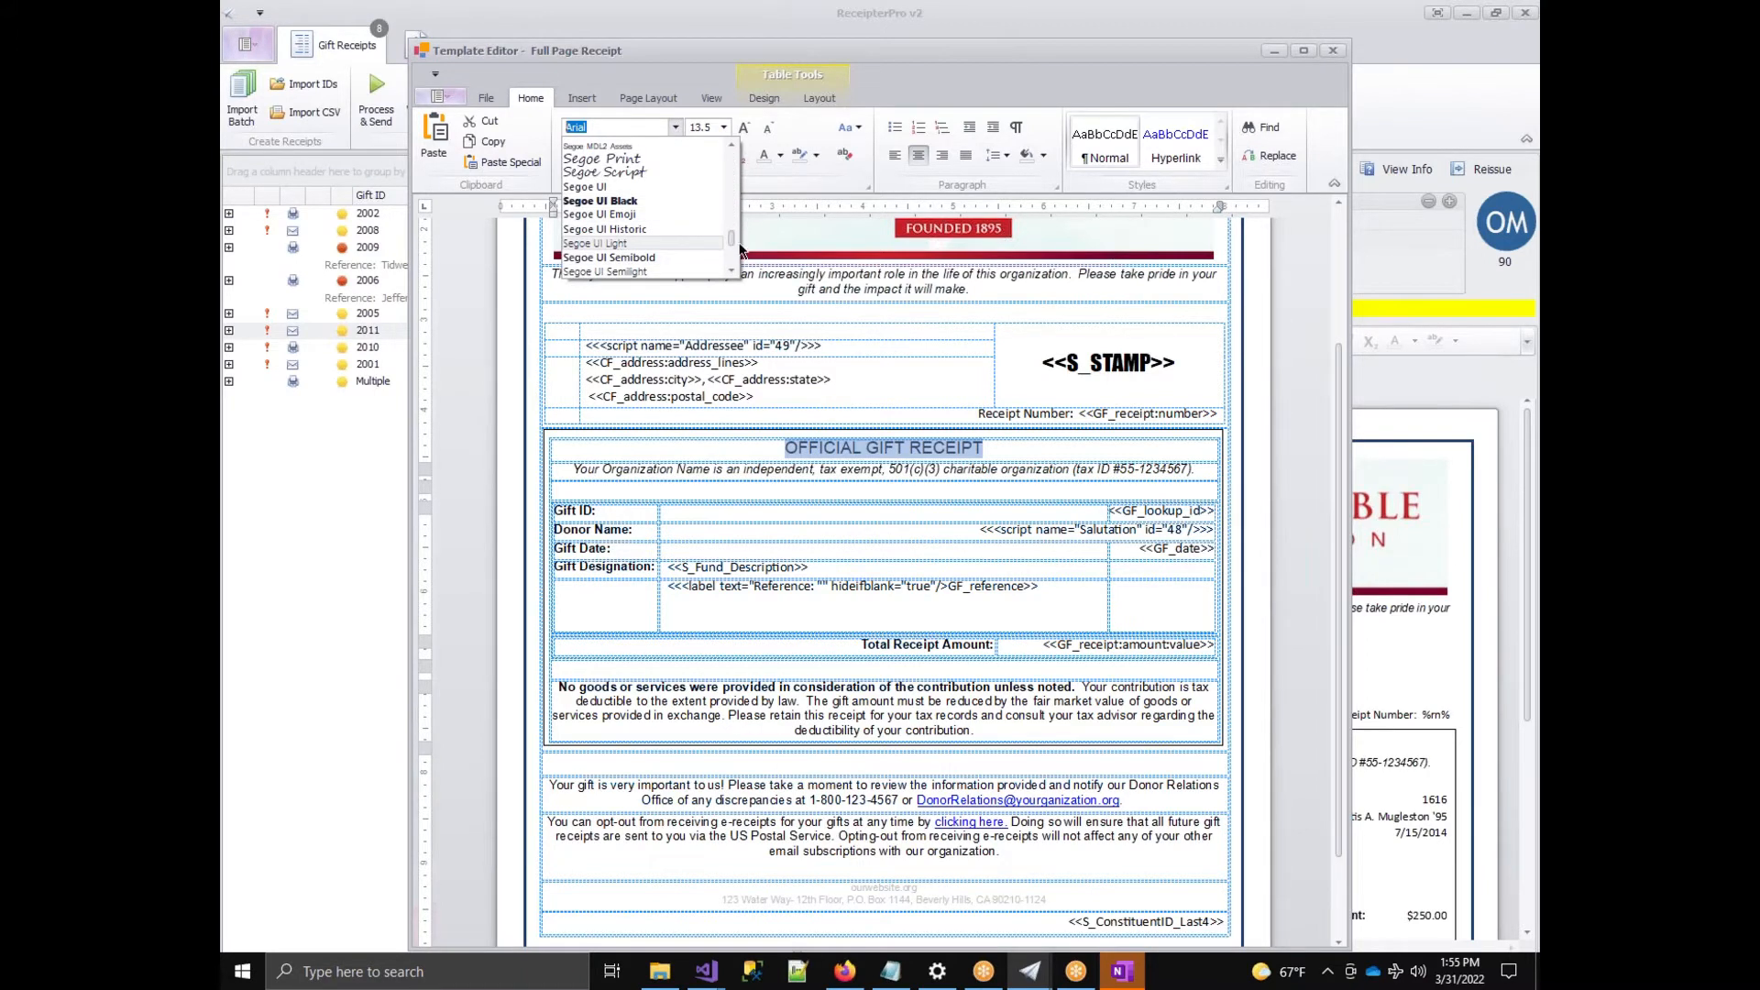
drag(729, 241, 720, 266)
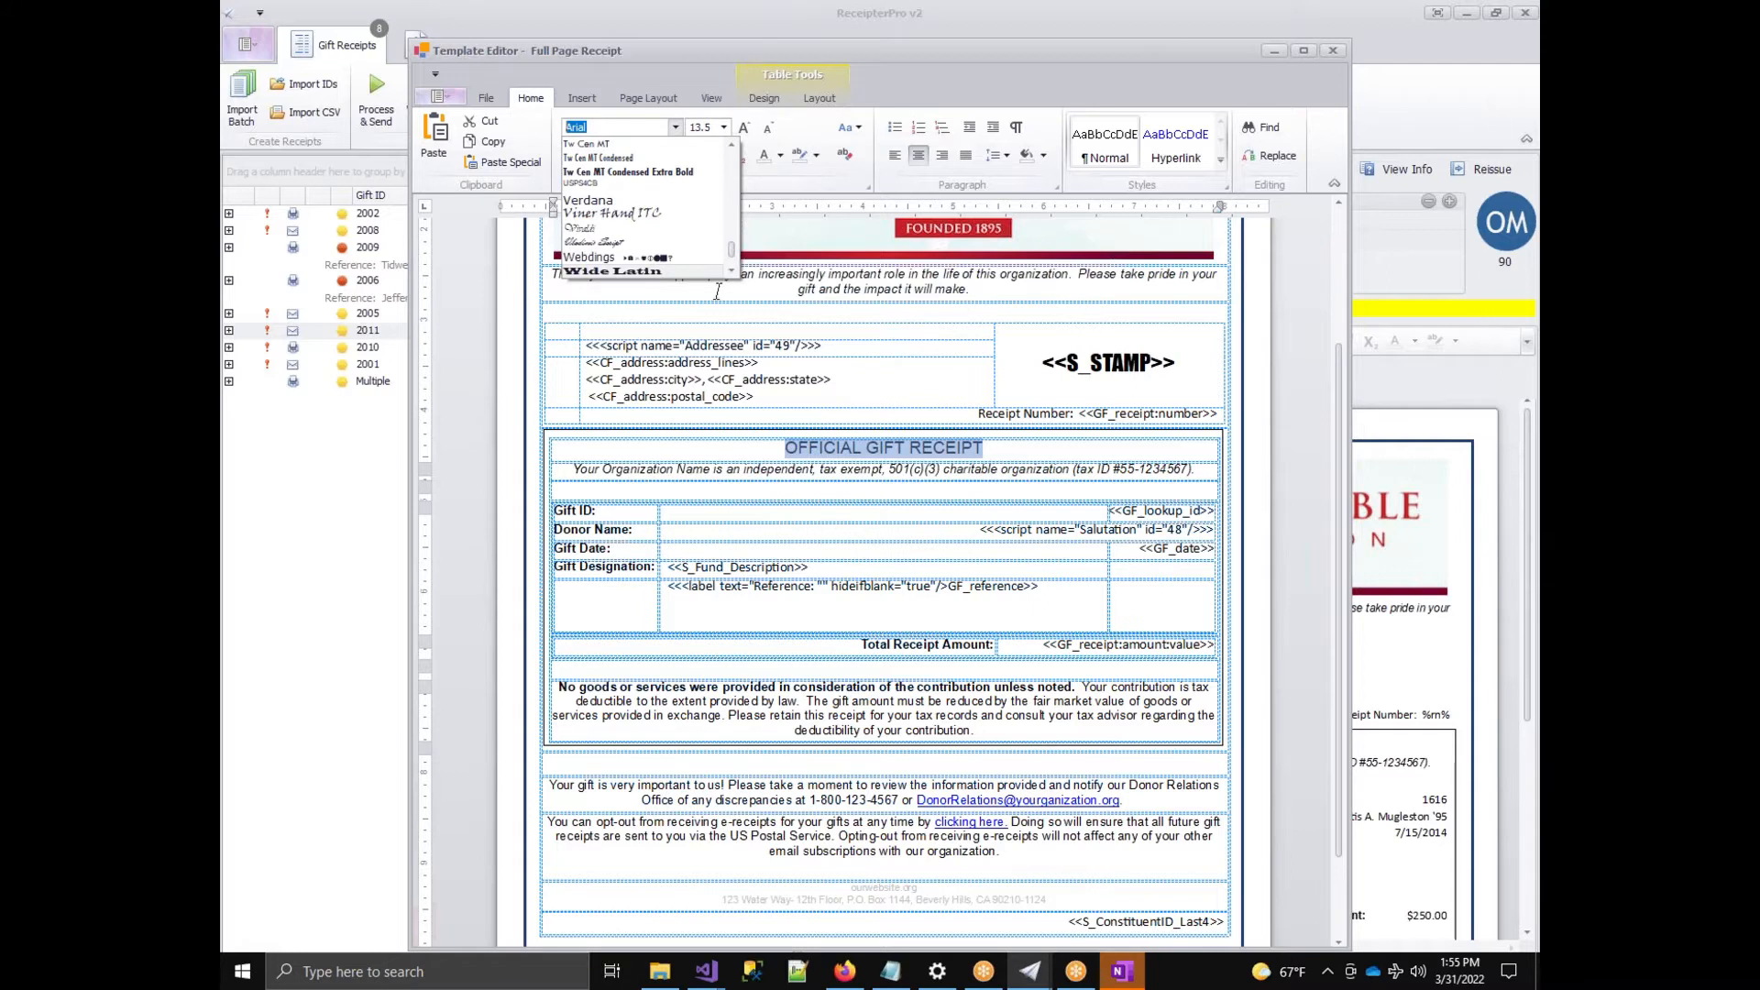
click(657, 212)
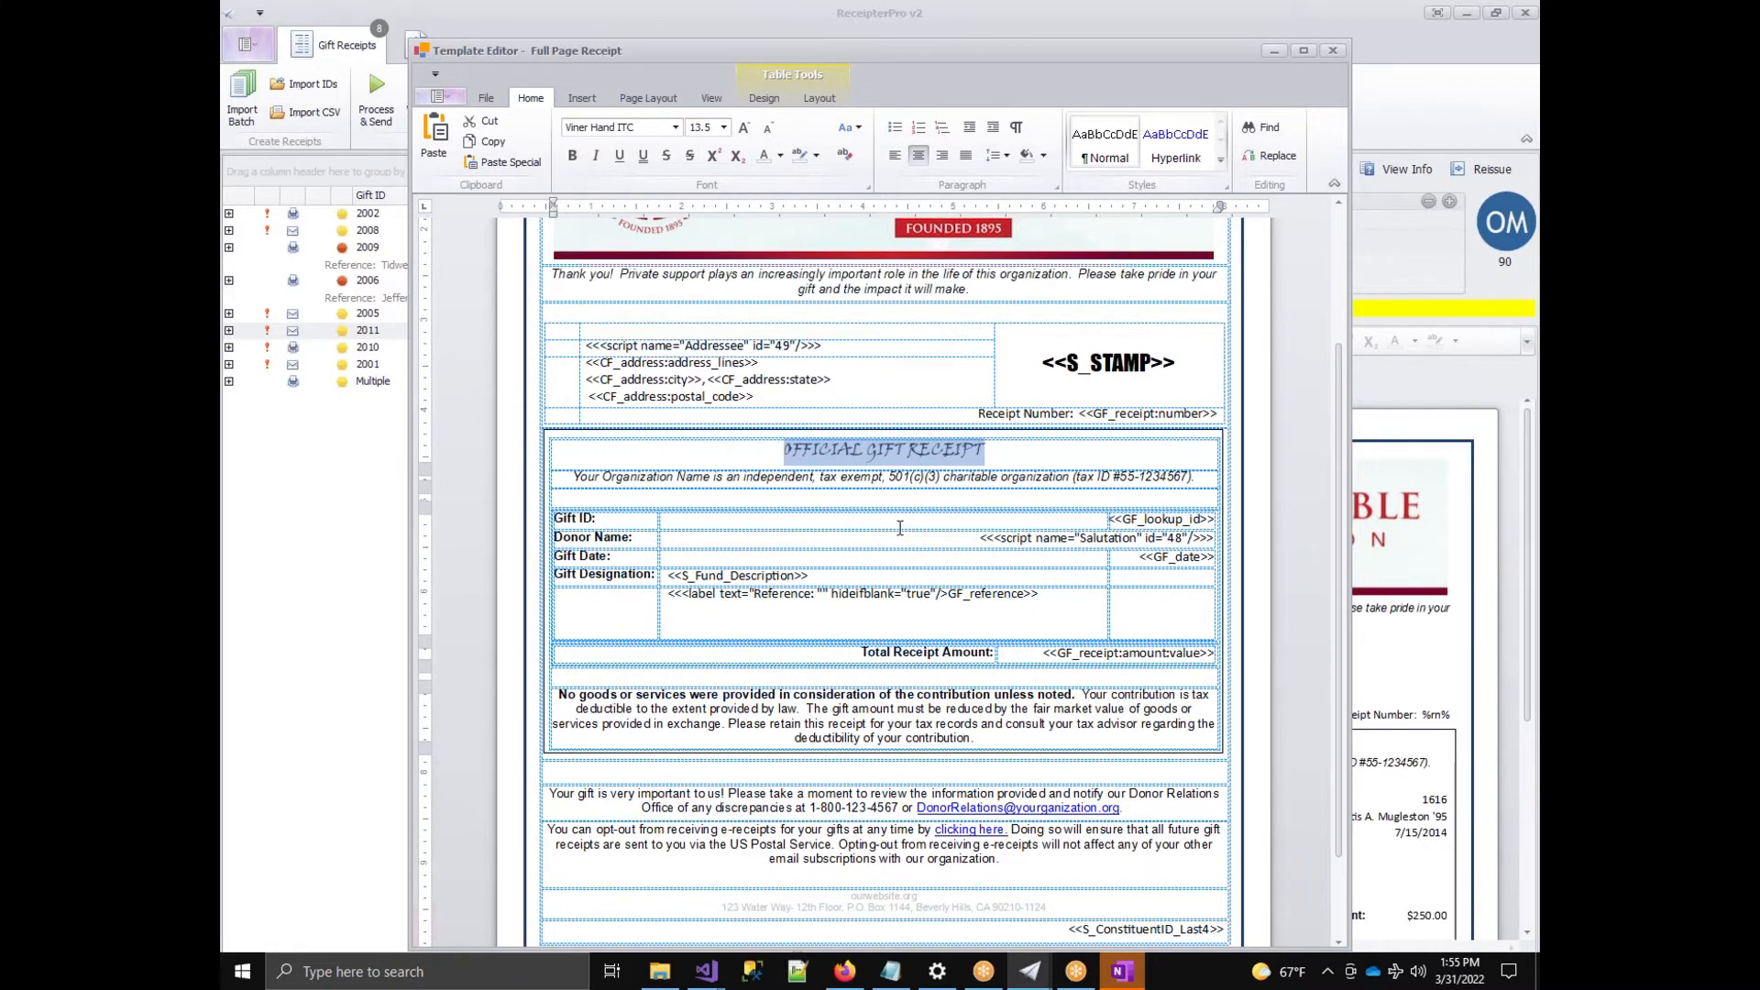
click(1035, 447)
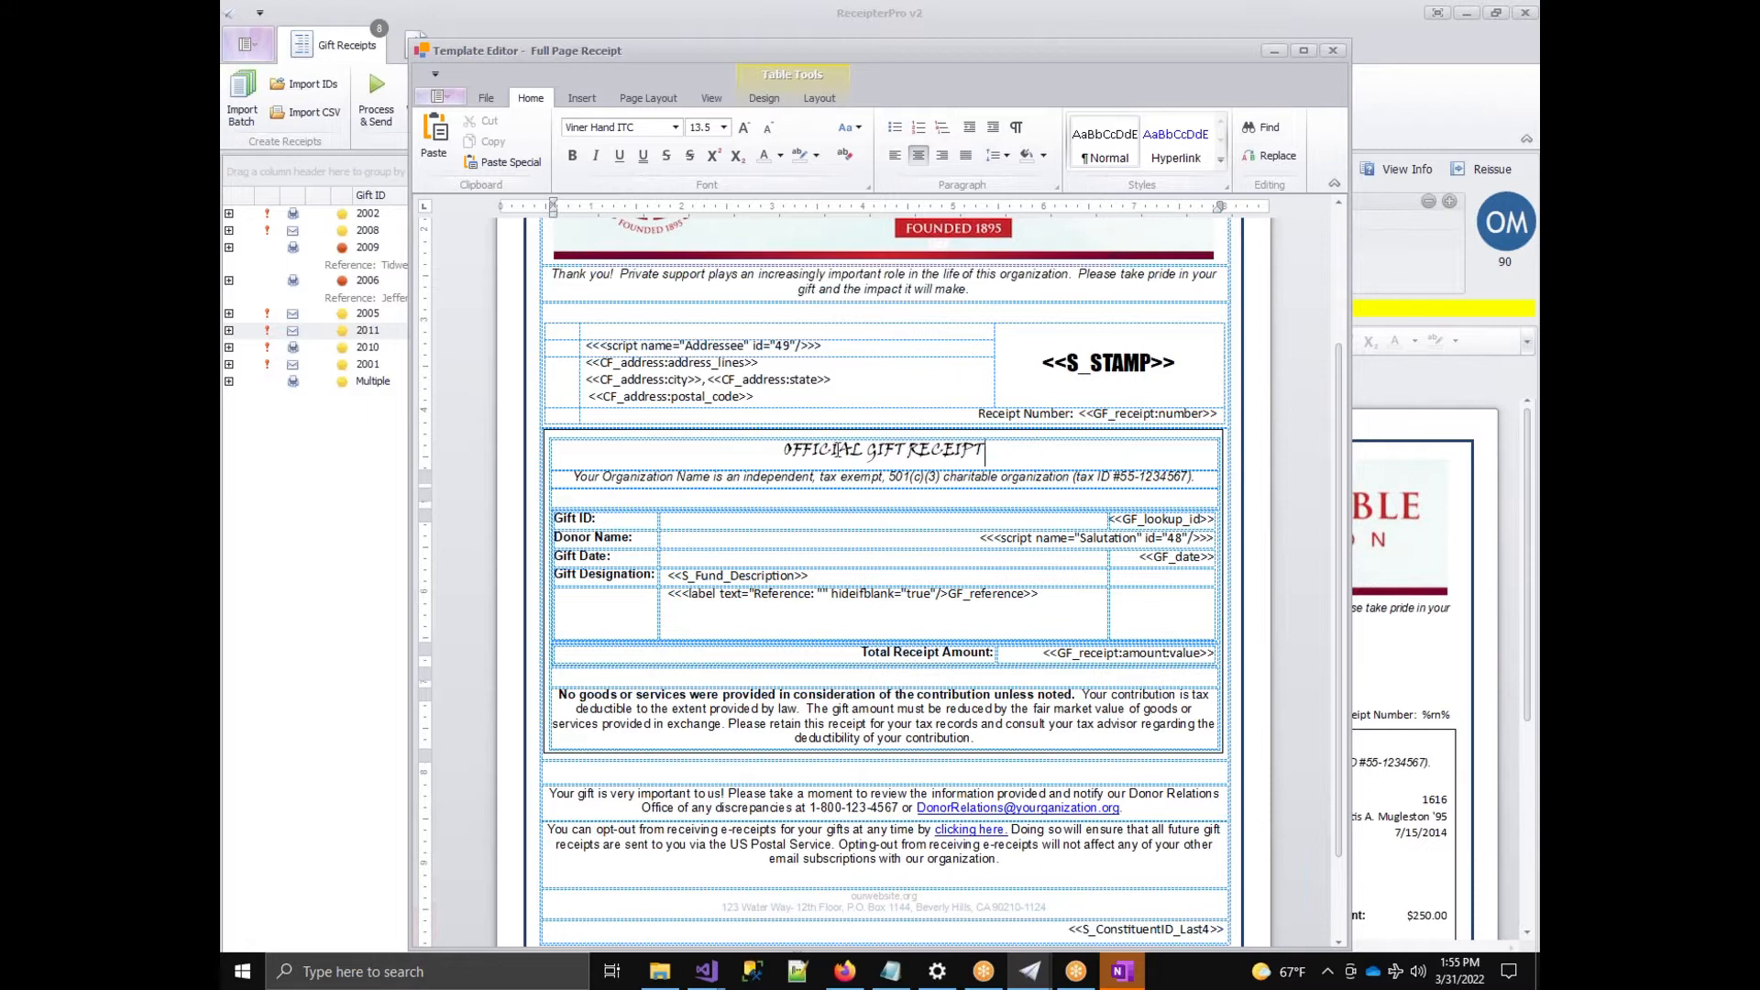
Close the Full Page Receipt template editor without saving the changes.
scroll(829, 447, up, 3)
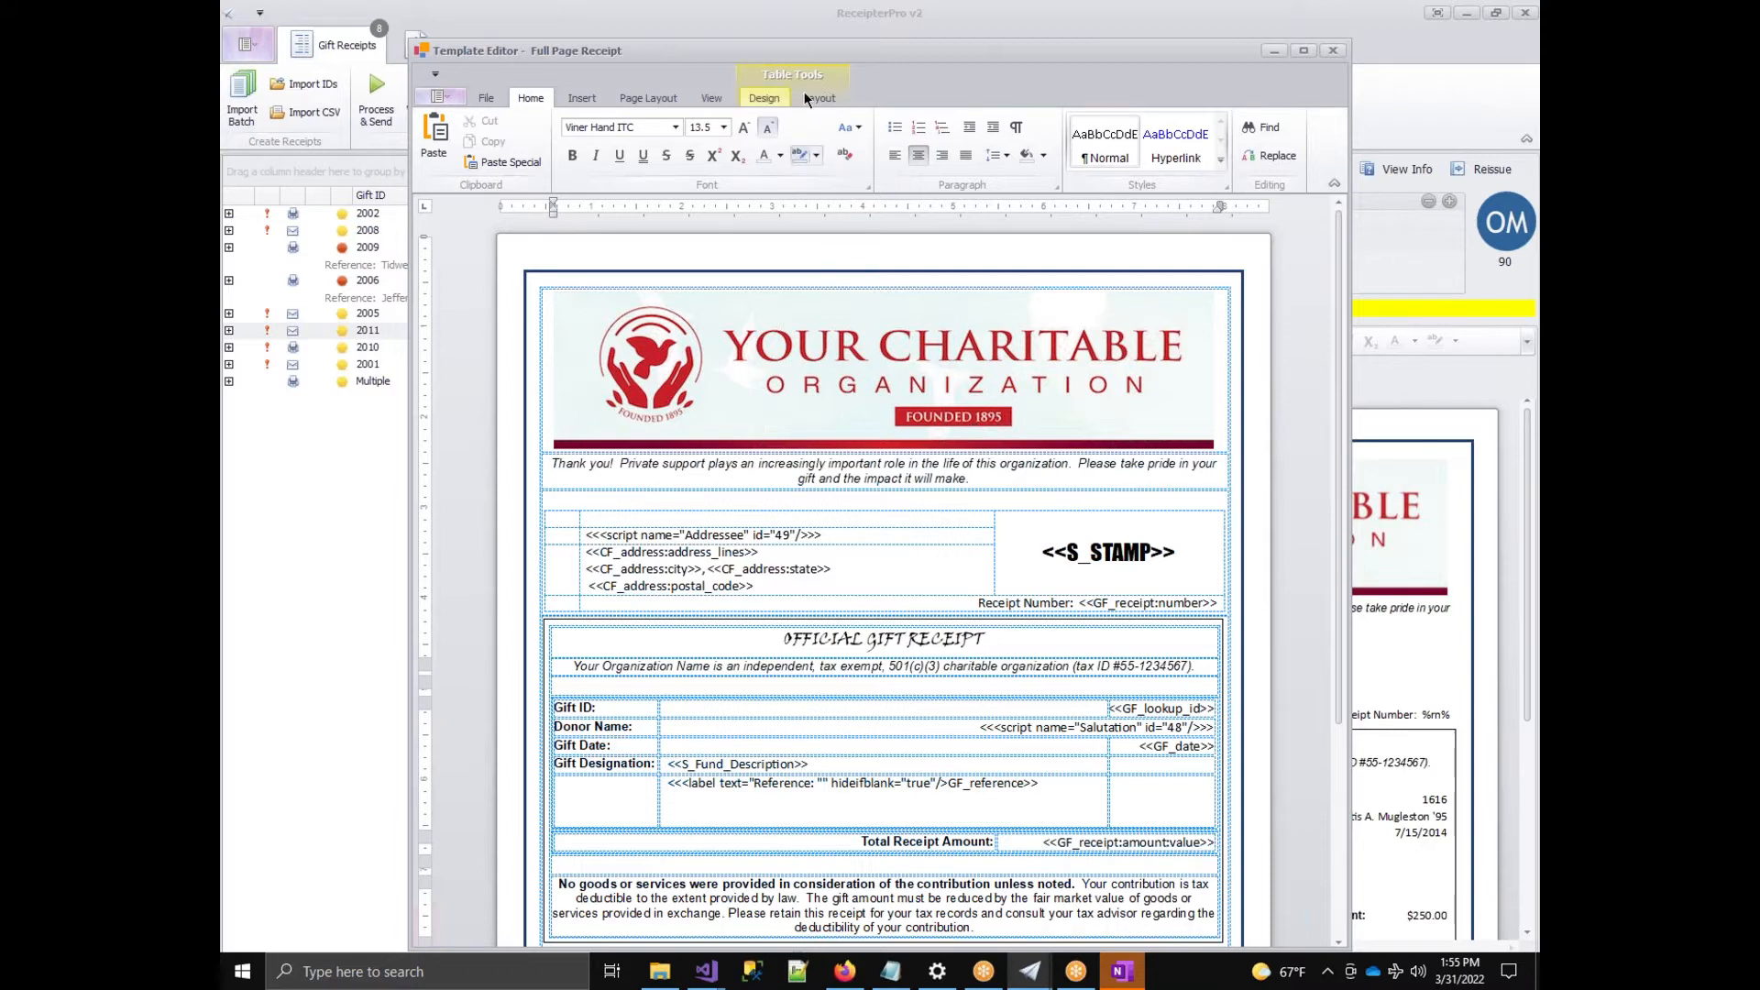
drag(828, 57, 849, 171)
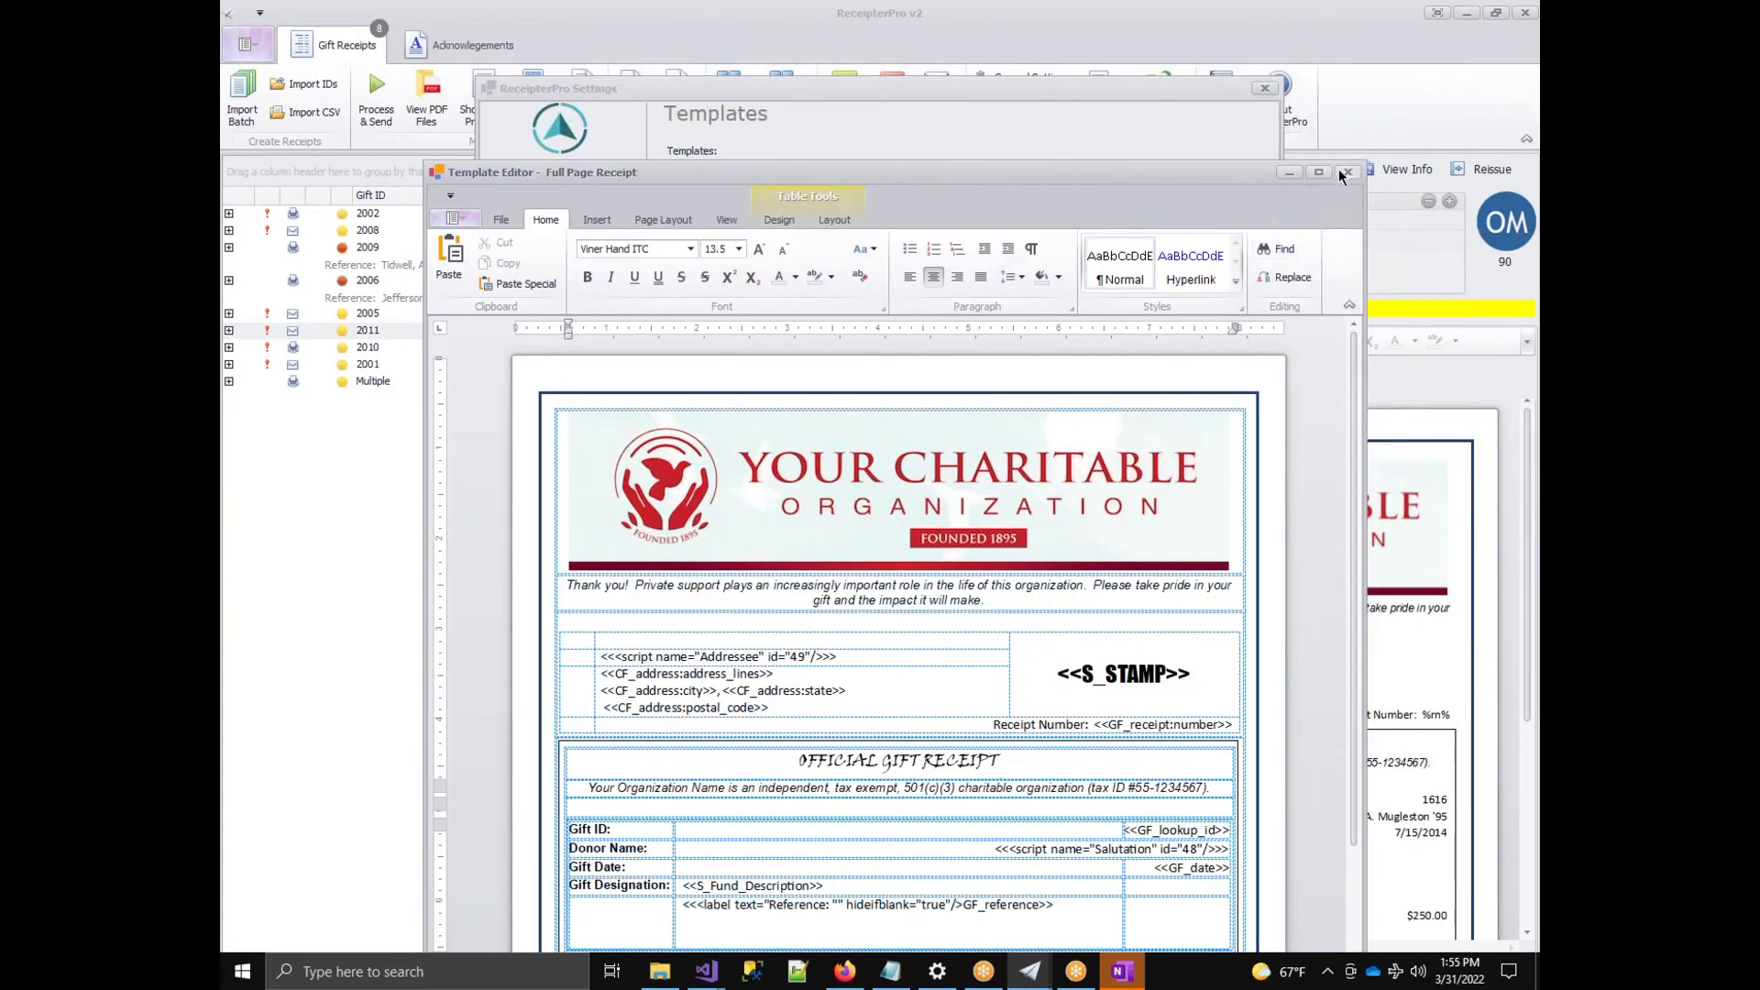
click(1346, 171)
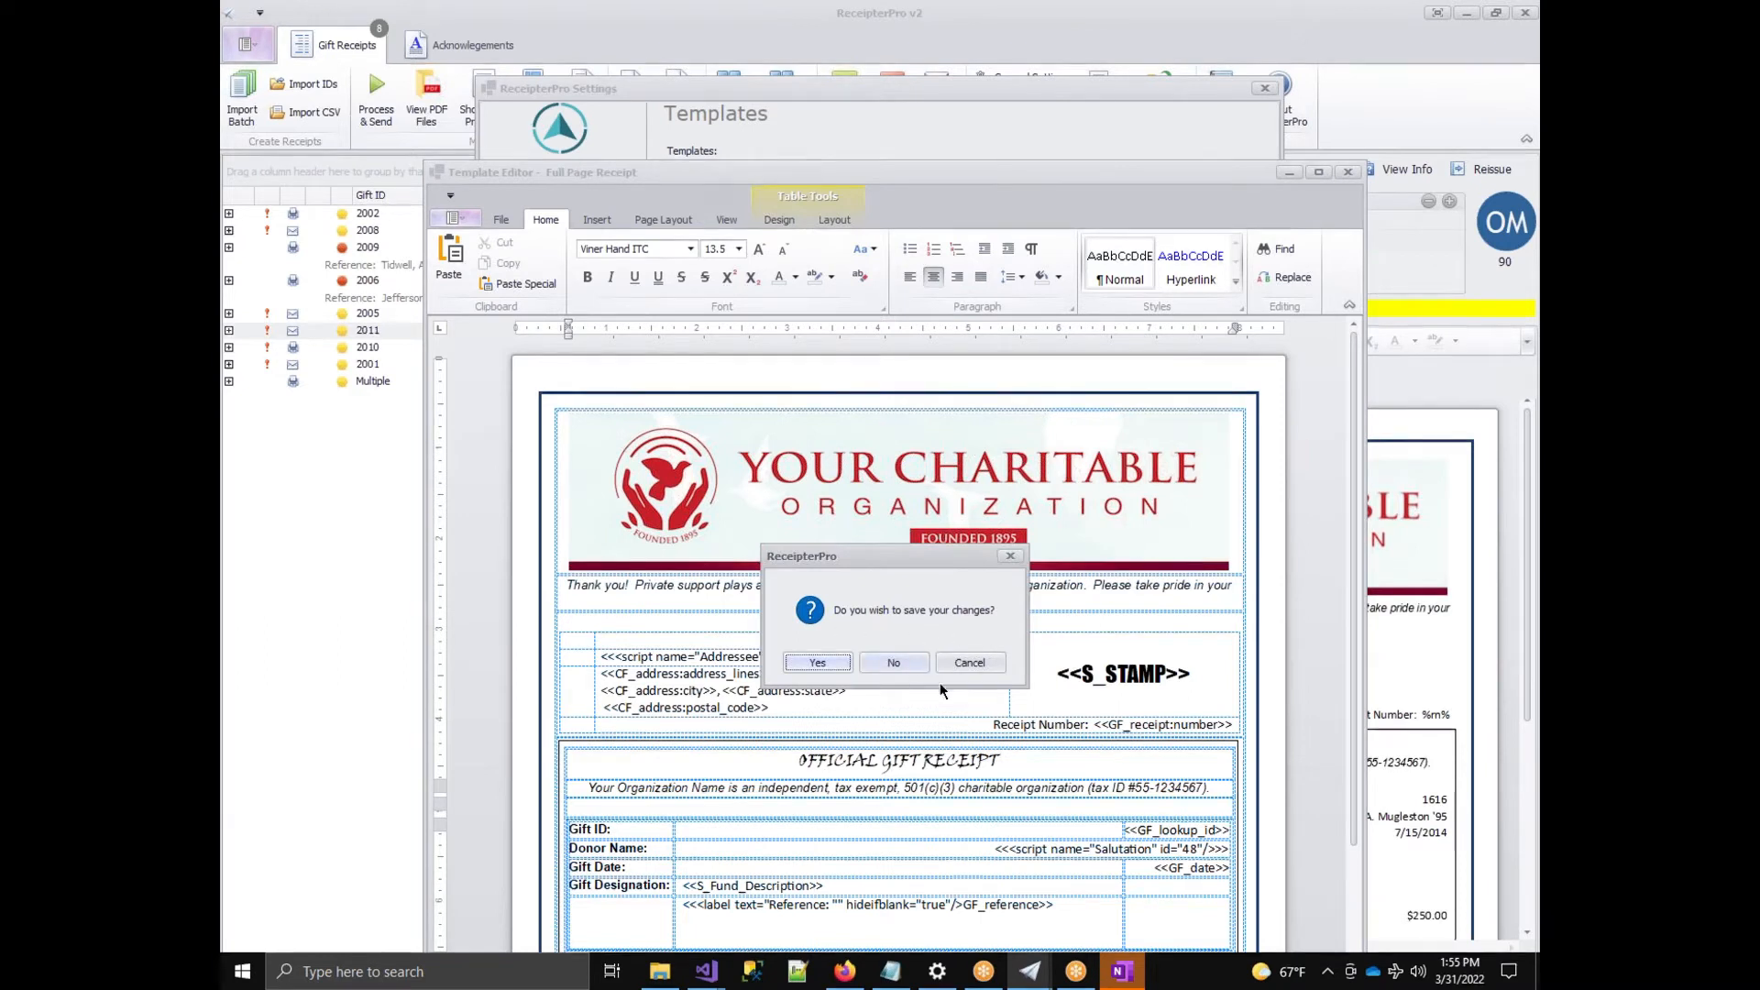
click(889, 660)
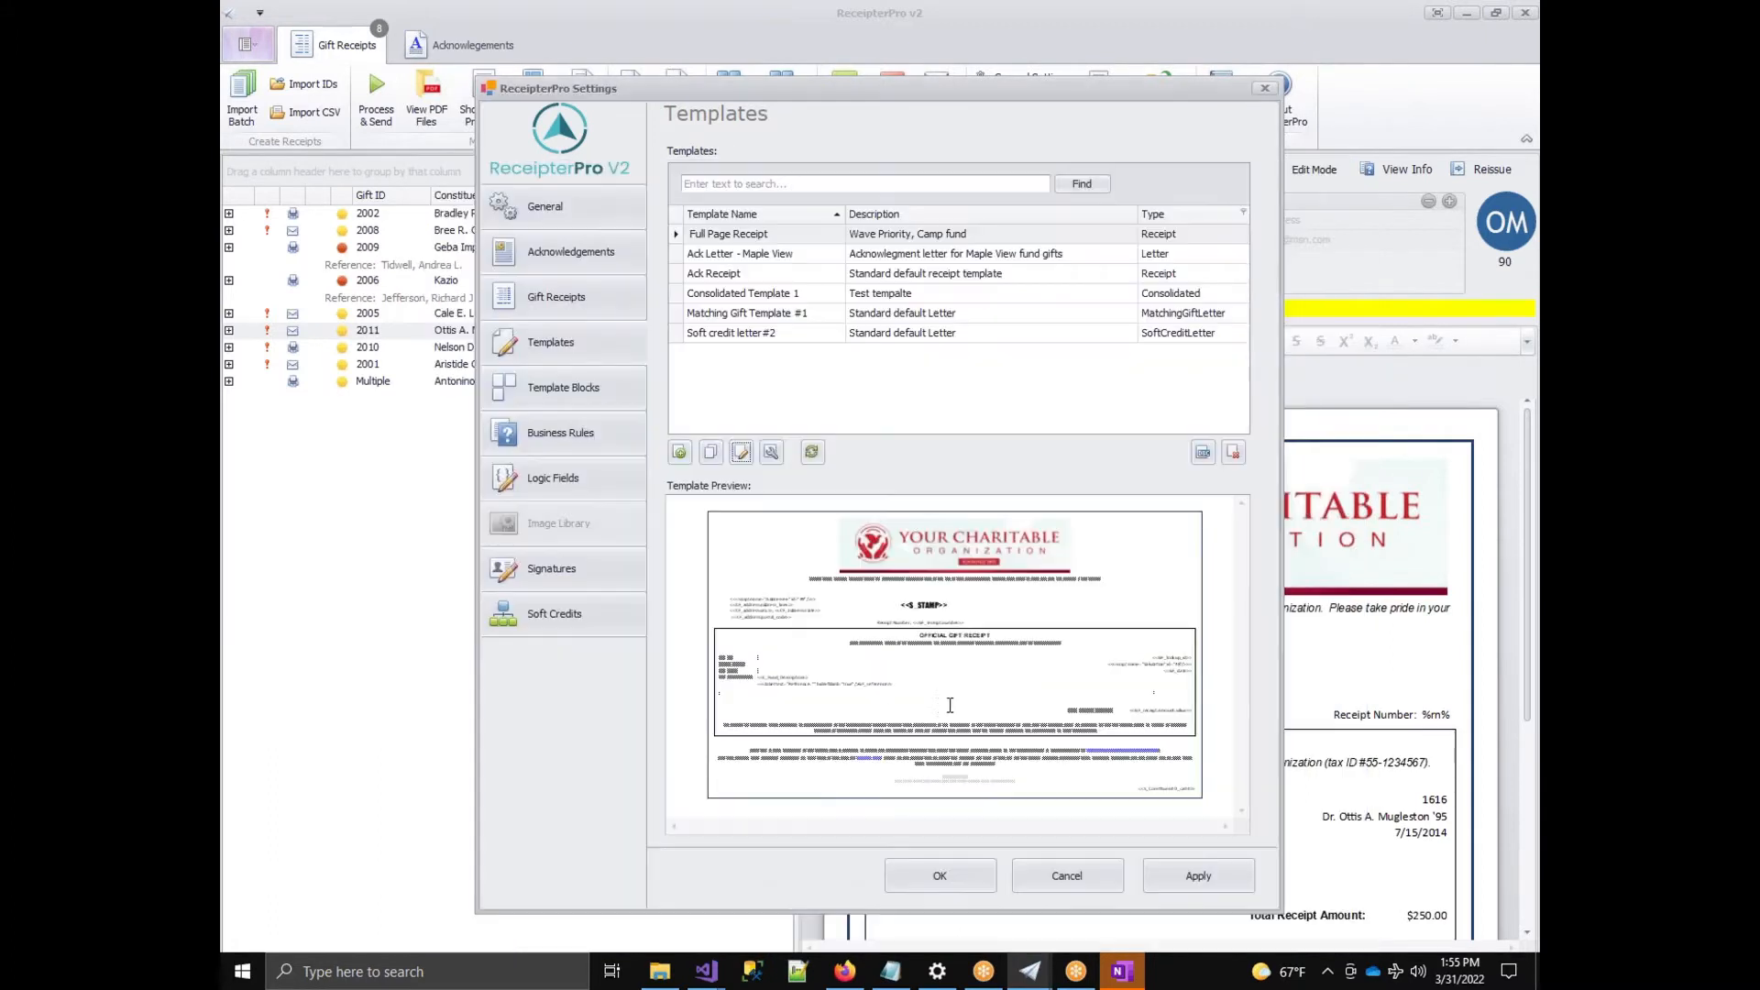
Review the template blocks and the Full page reciept business rule in the settings, and close the settings window.
click(628, 376)
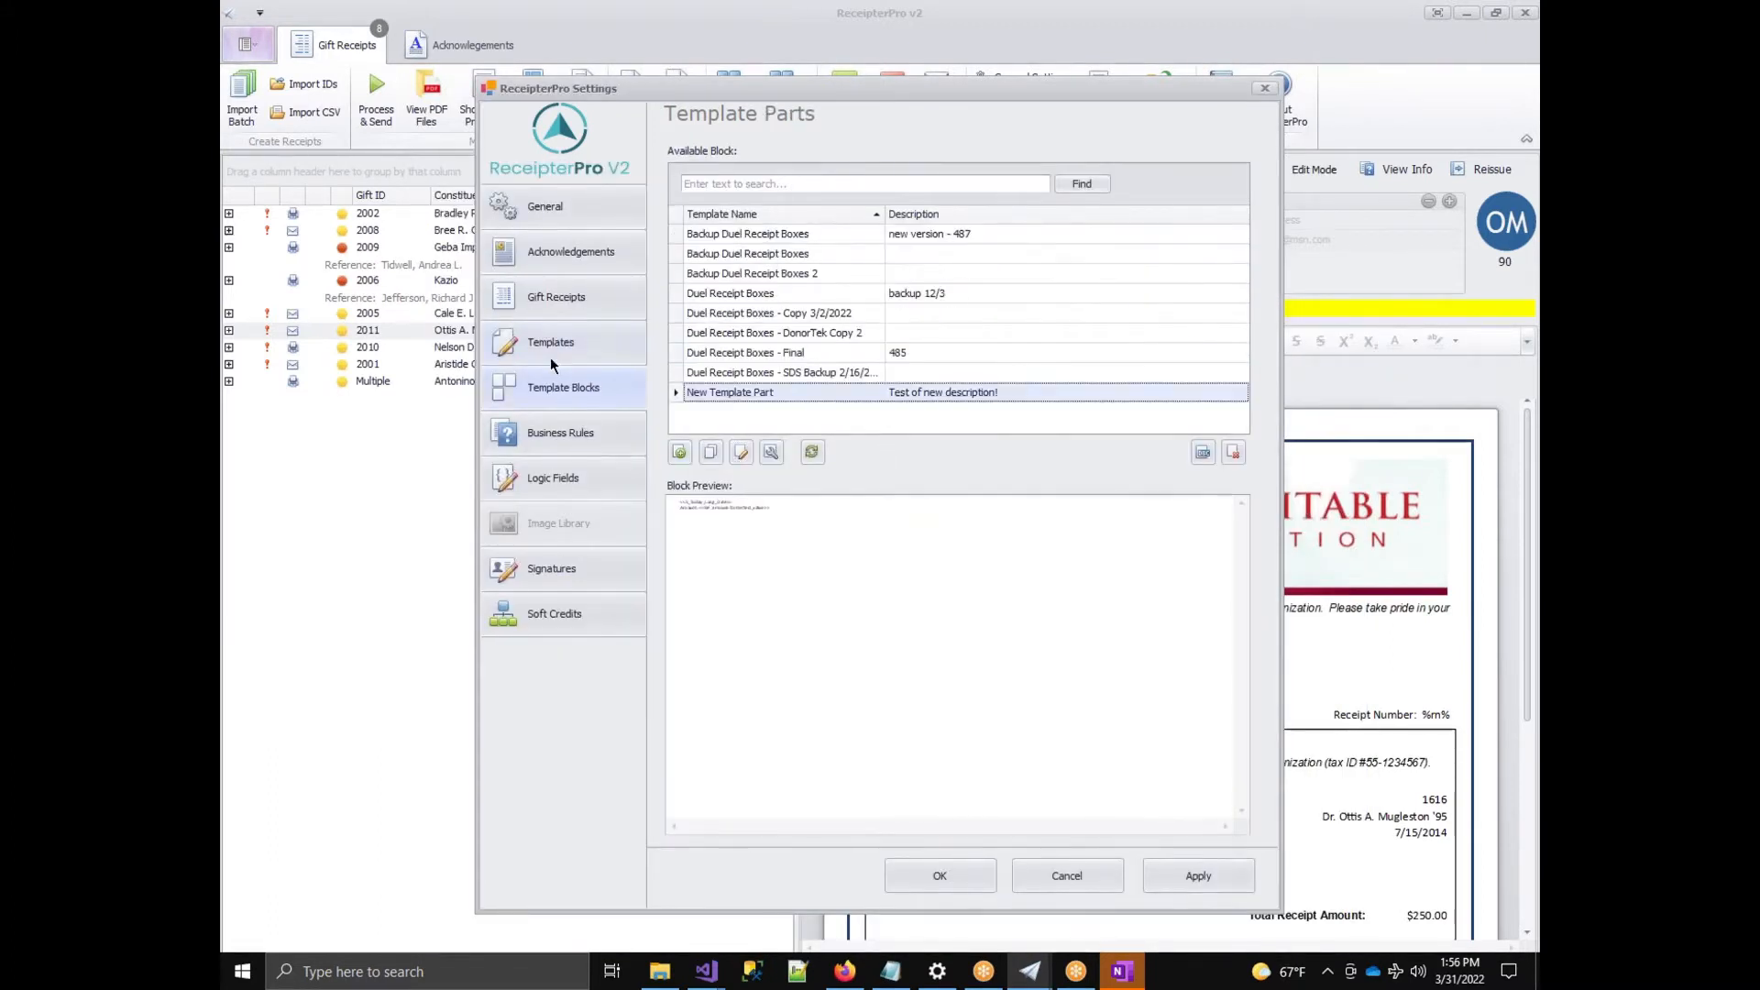
click(609, 392)
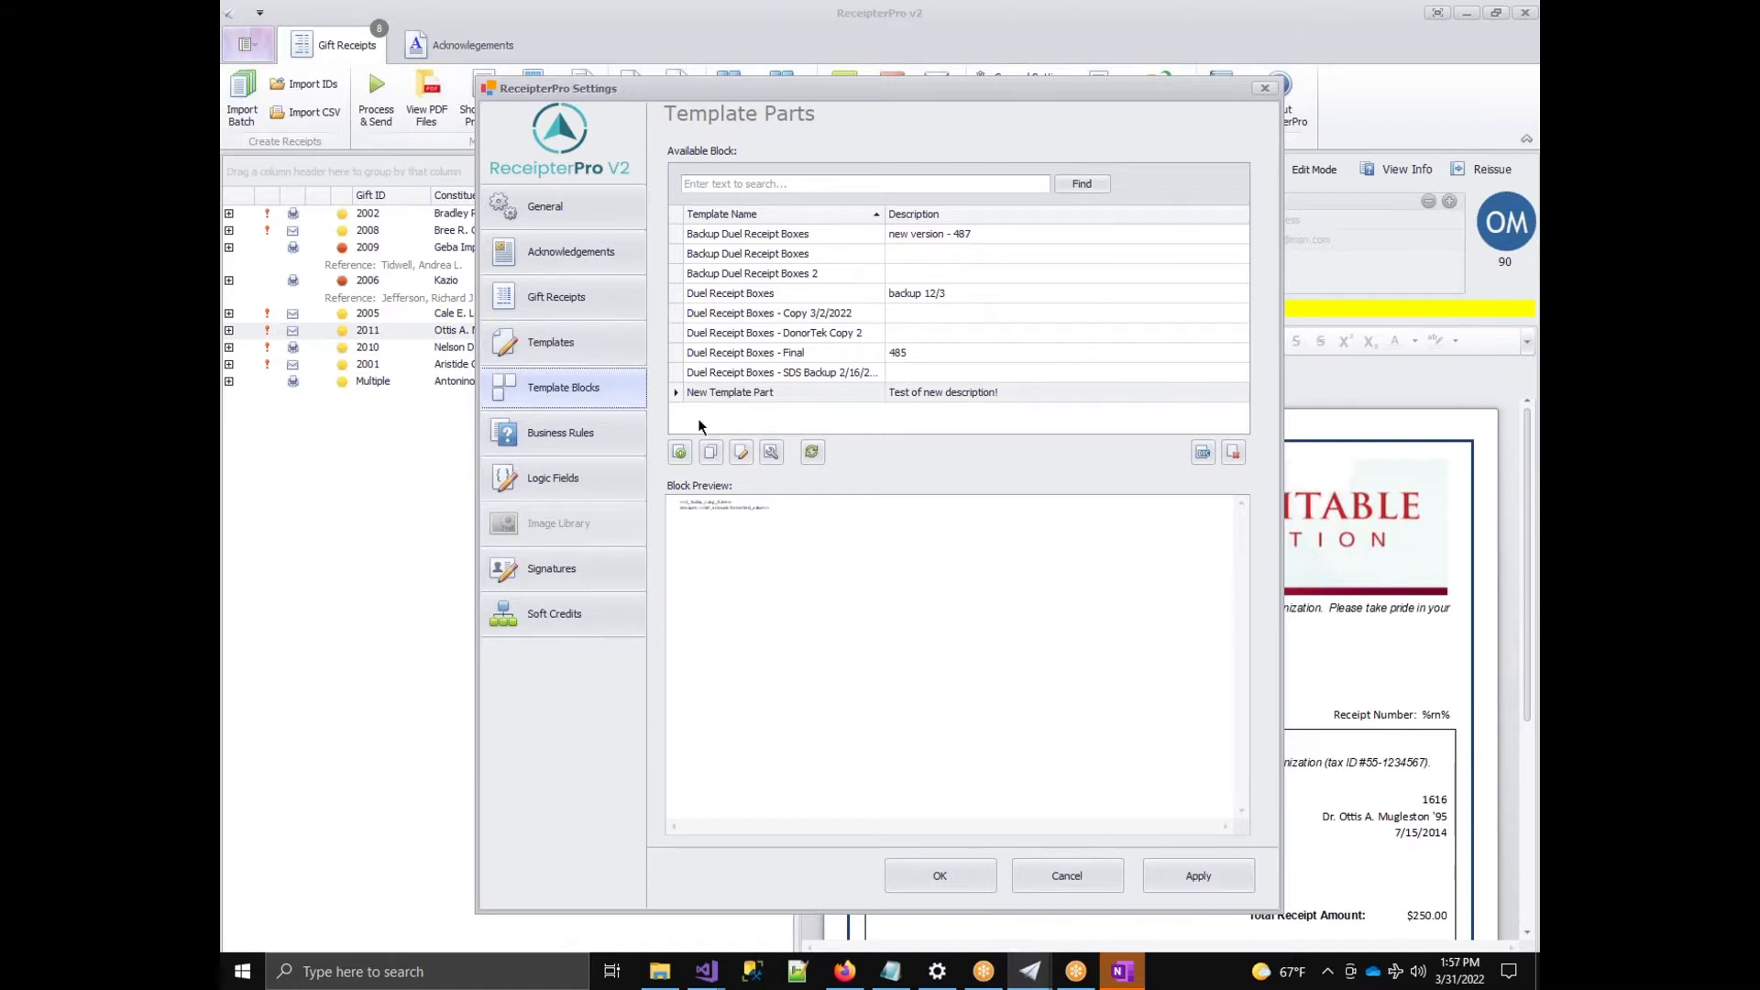
click(602, 447)
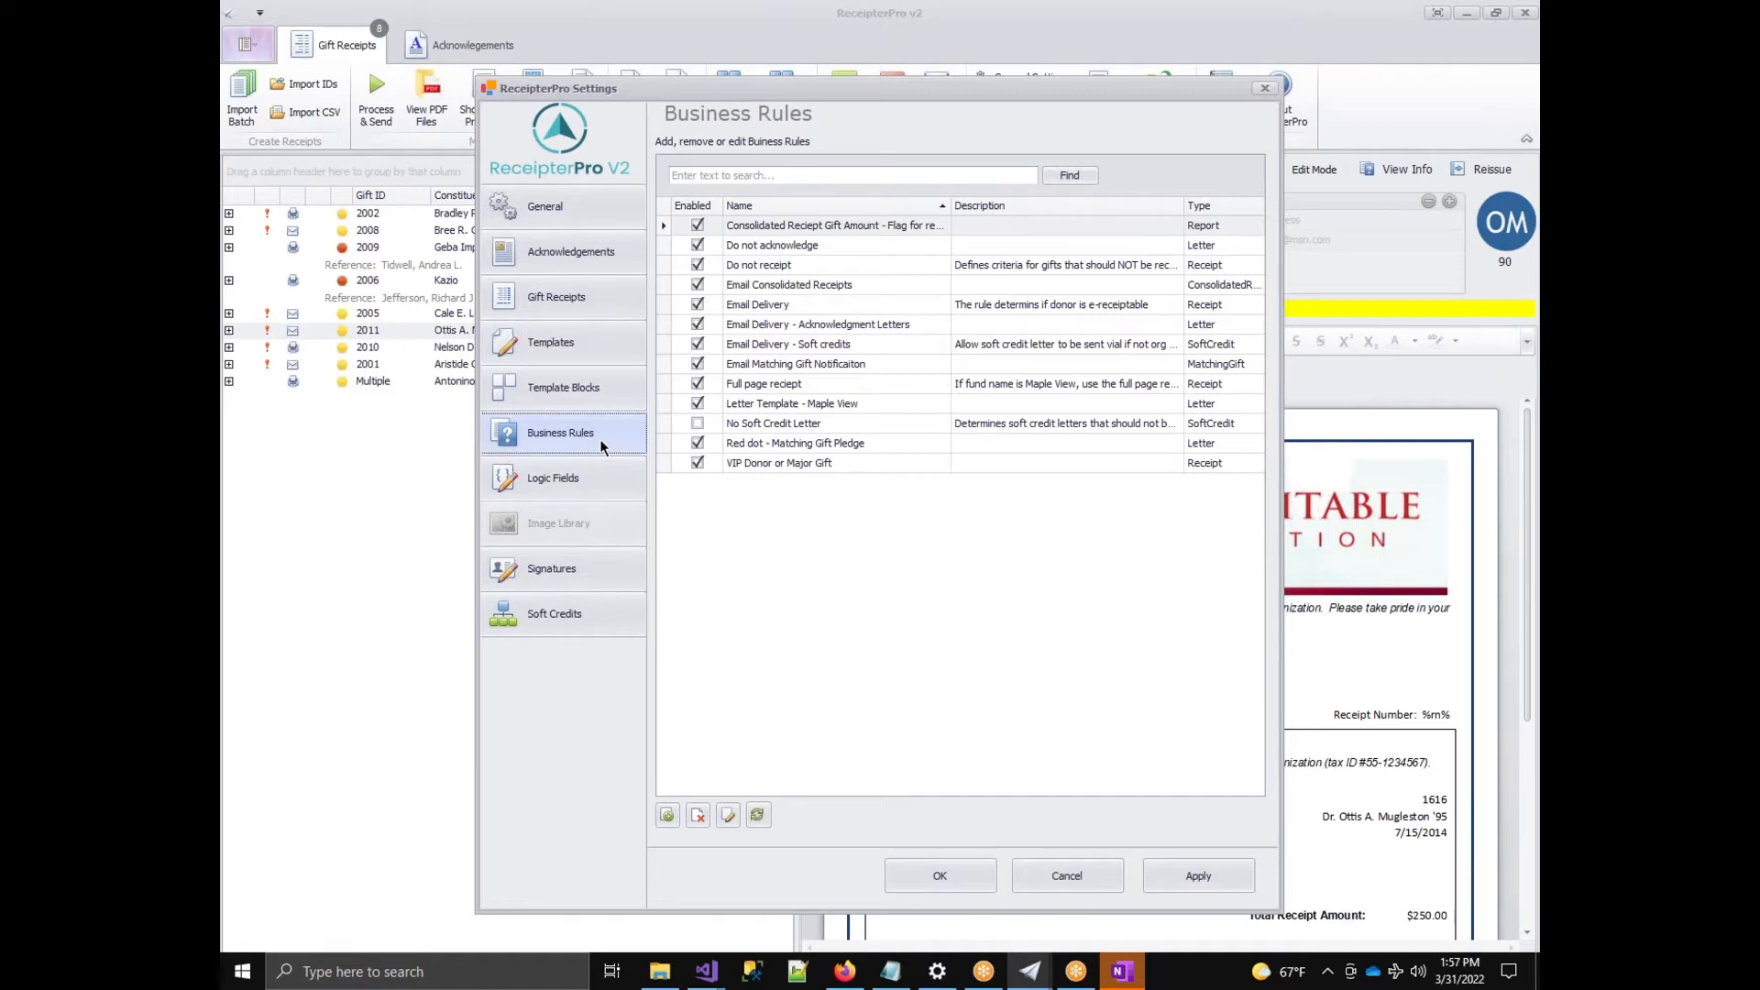
click(891, 389)
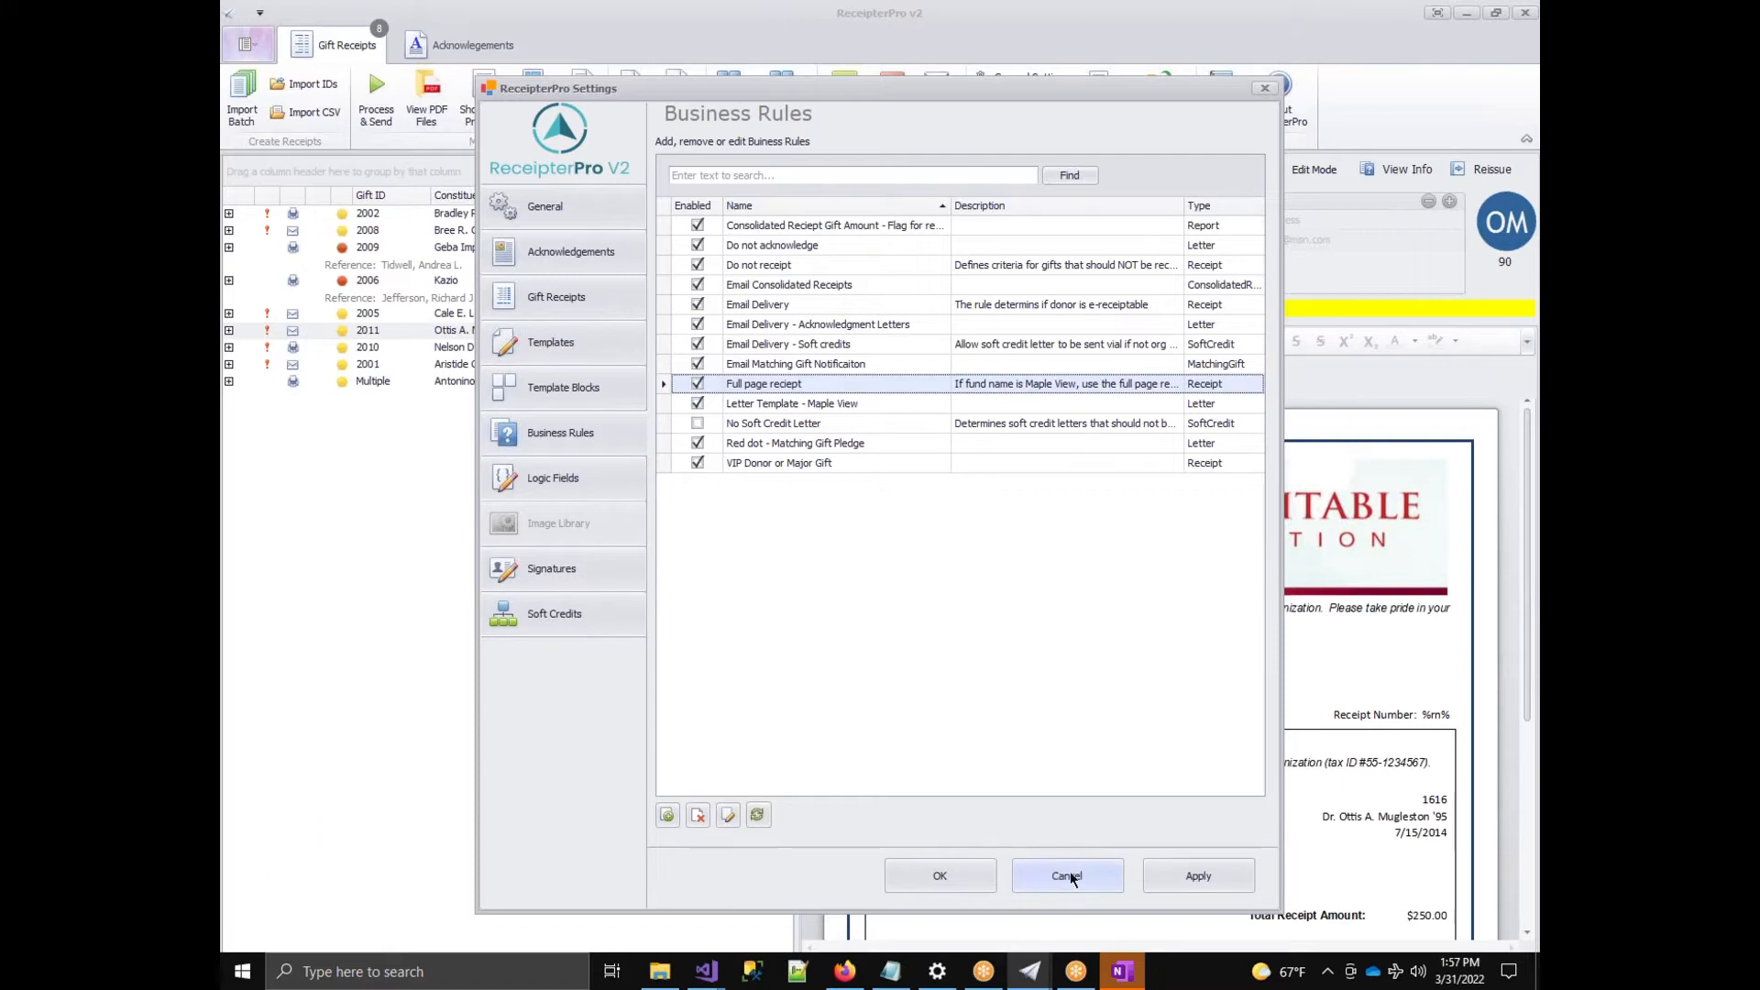
drag(883, 85, 337, 505)
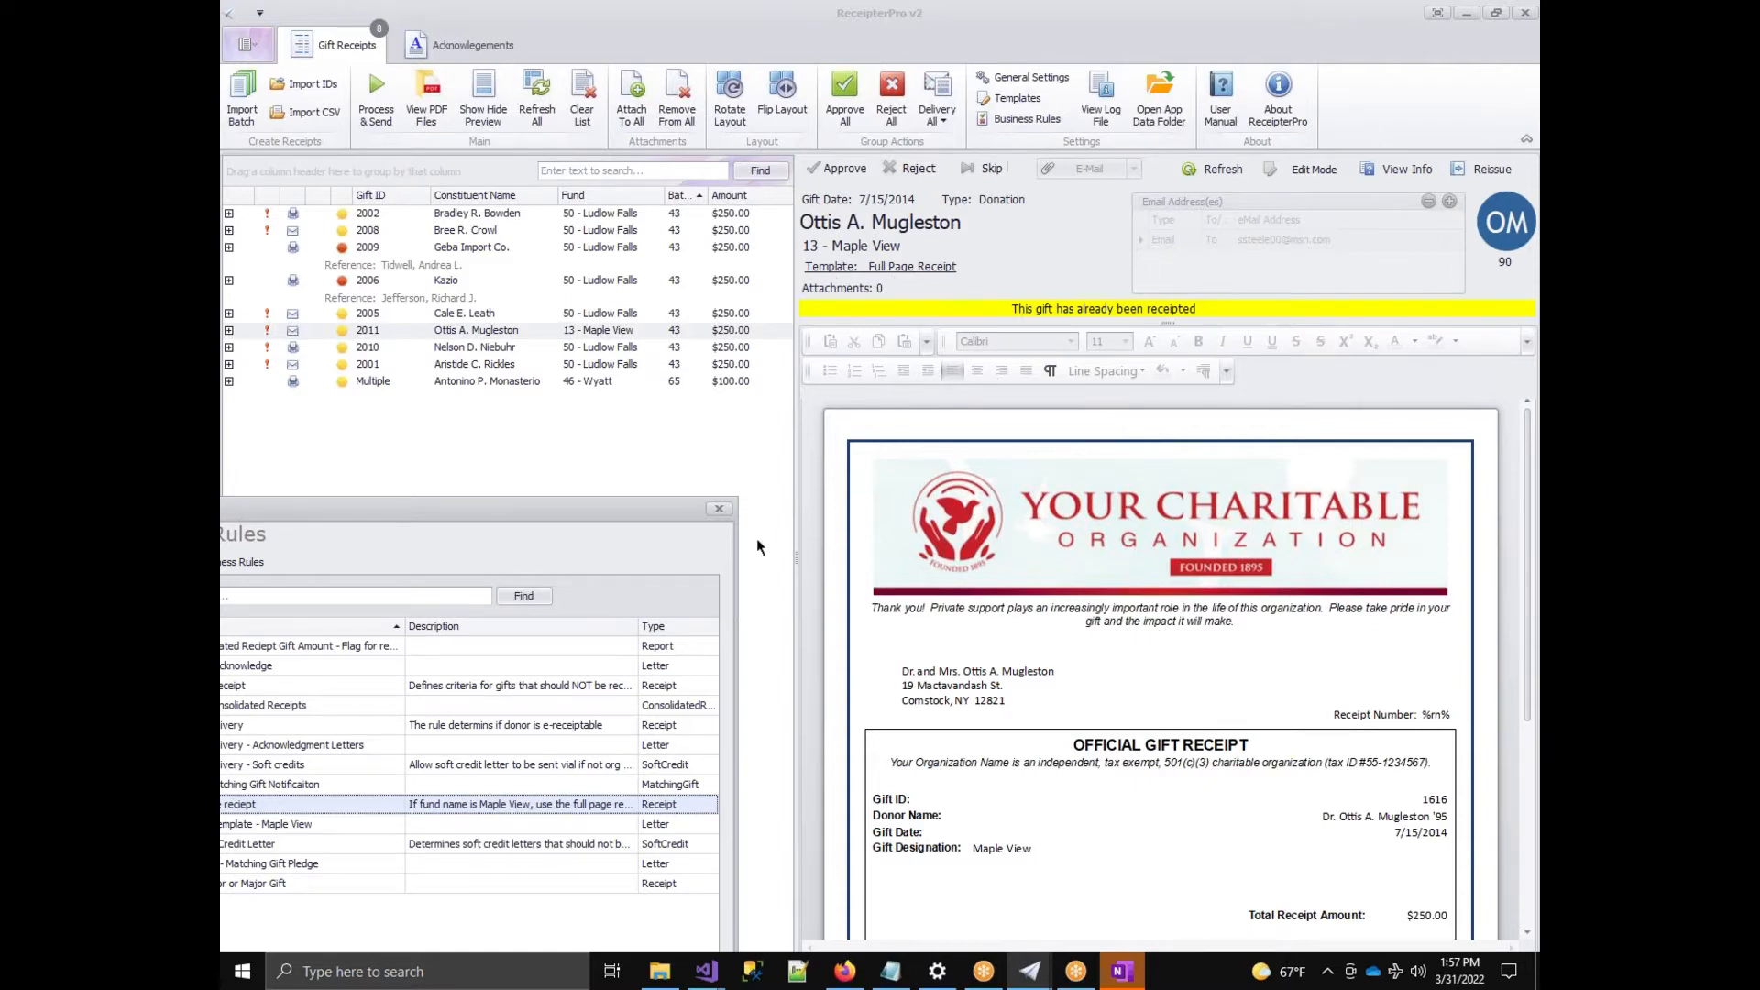
click(719, 510)
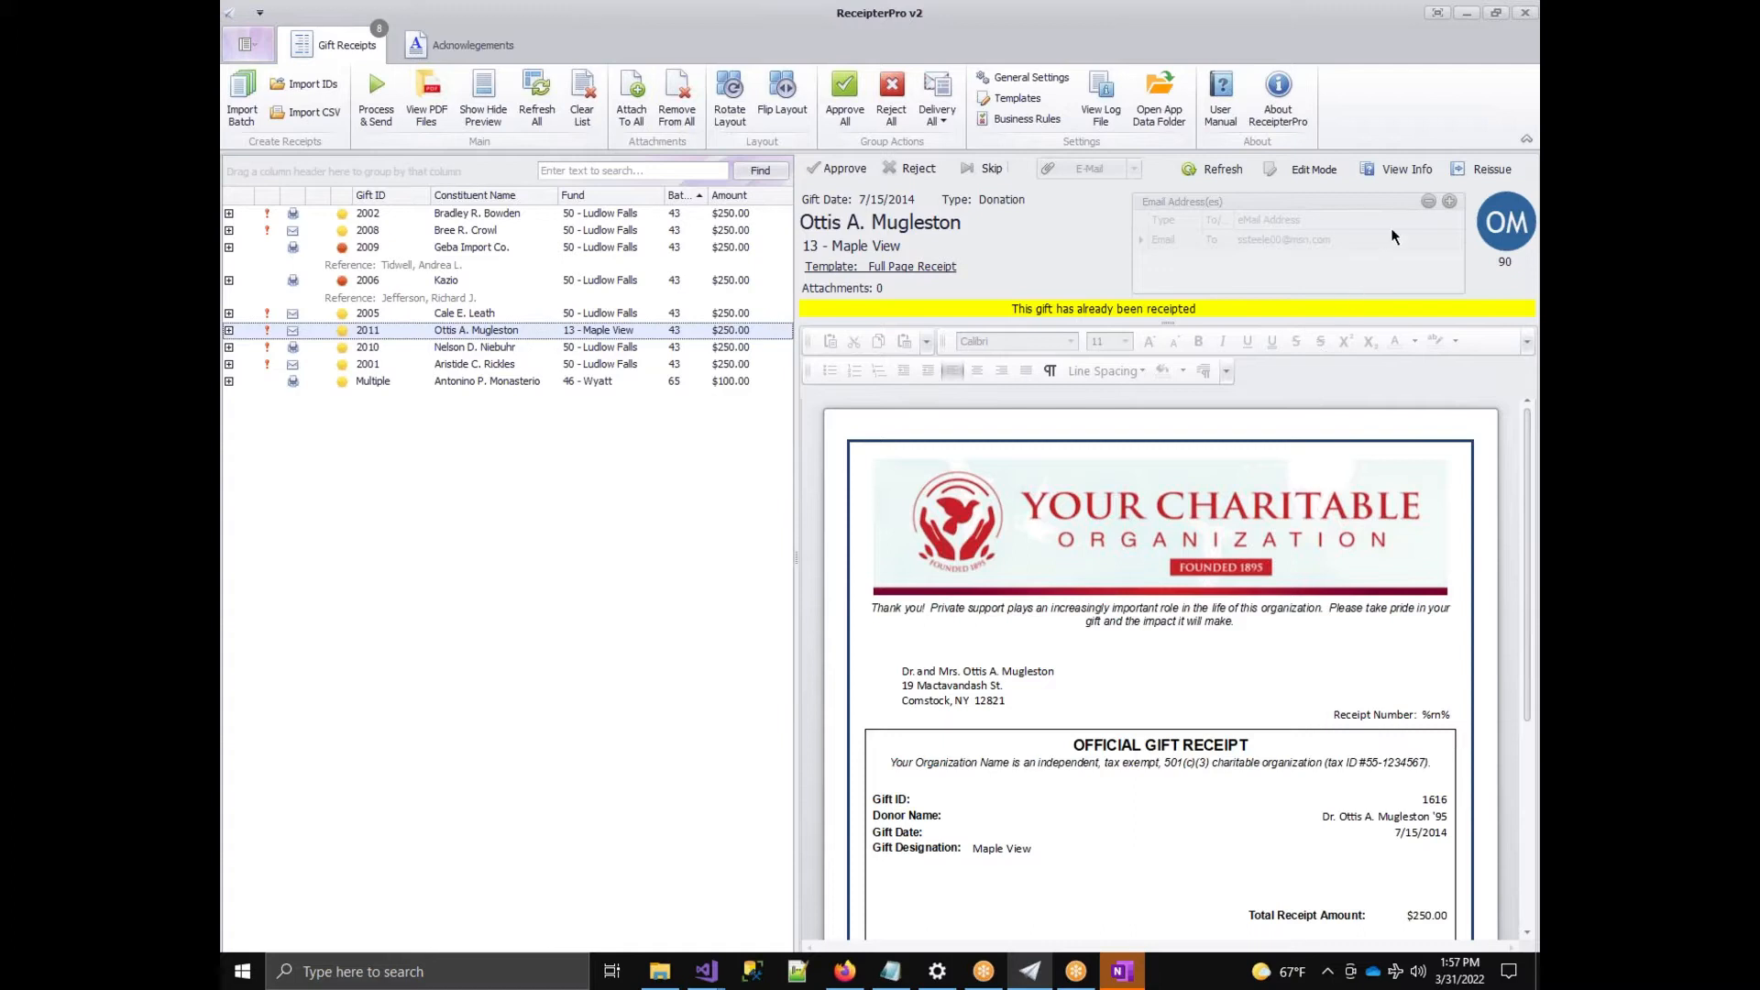
Examine the document information of the selected gift receipt for the business rule that sets its template, and close it.
click(1415, 166)
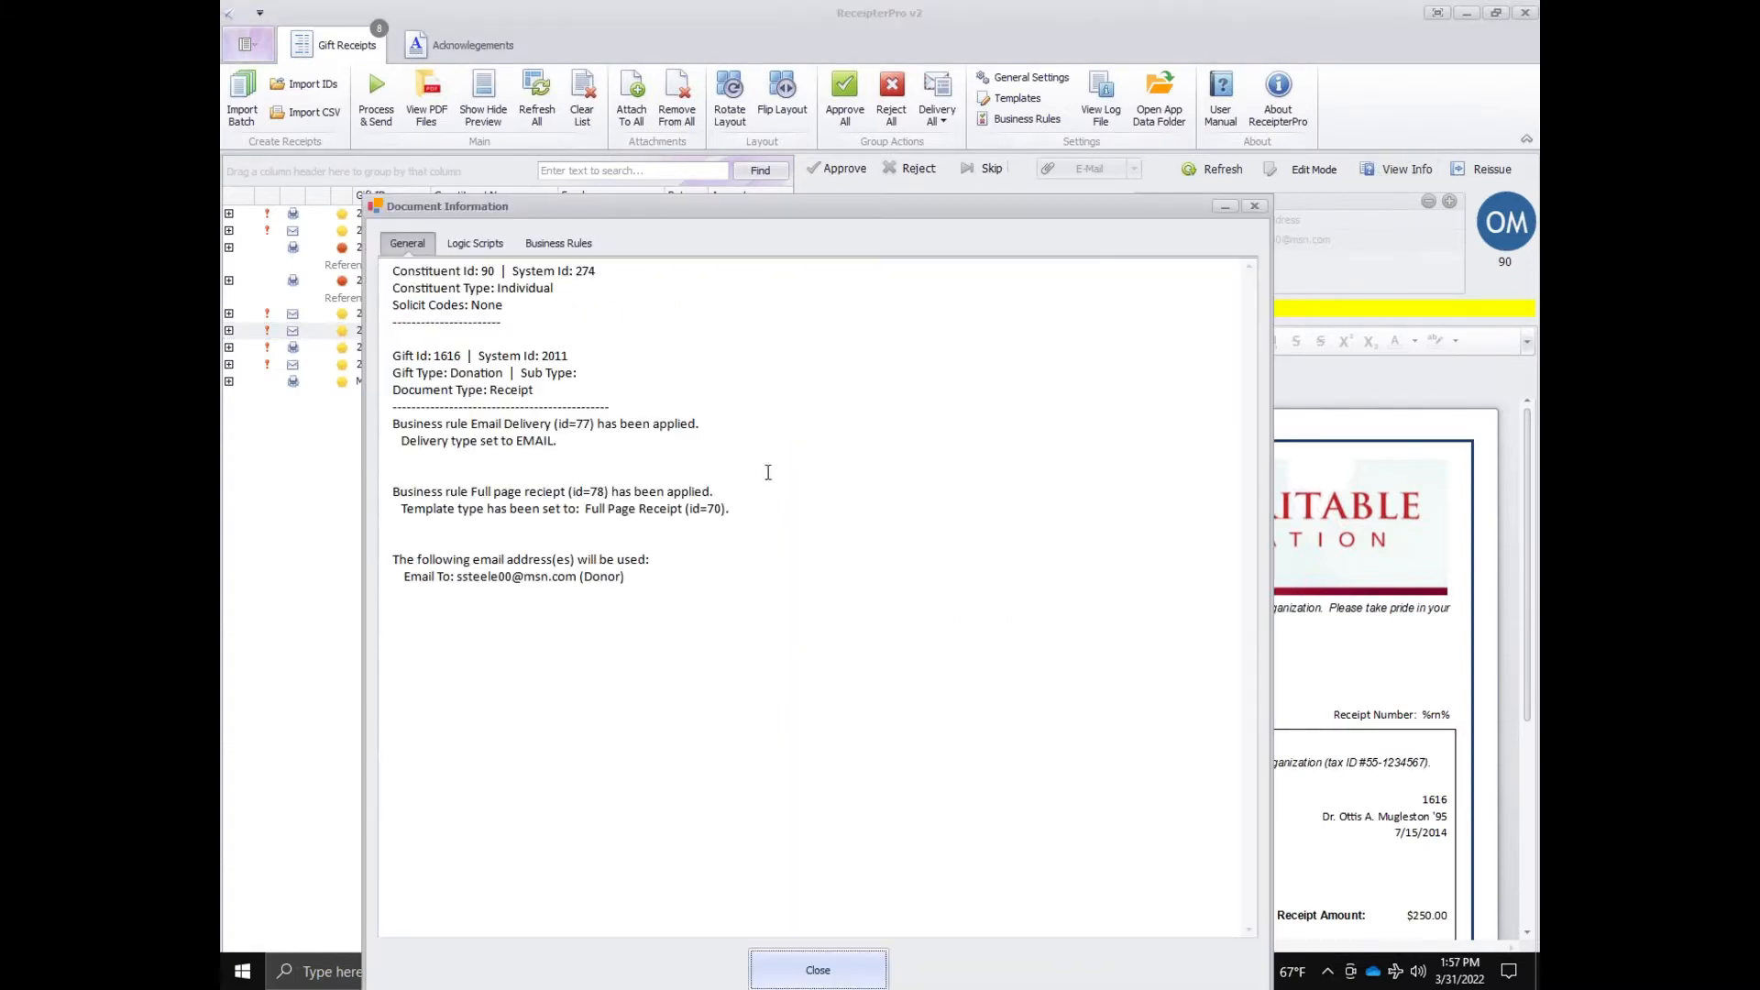
triple_click(394, 493)
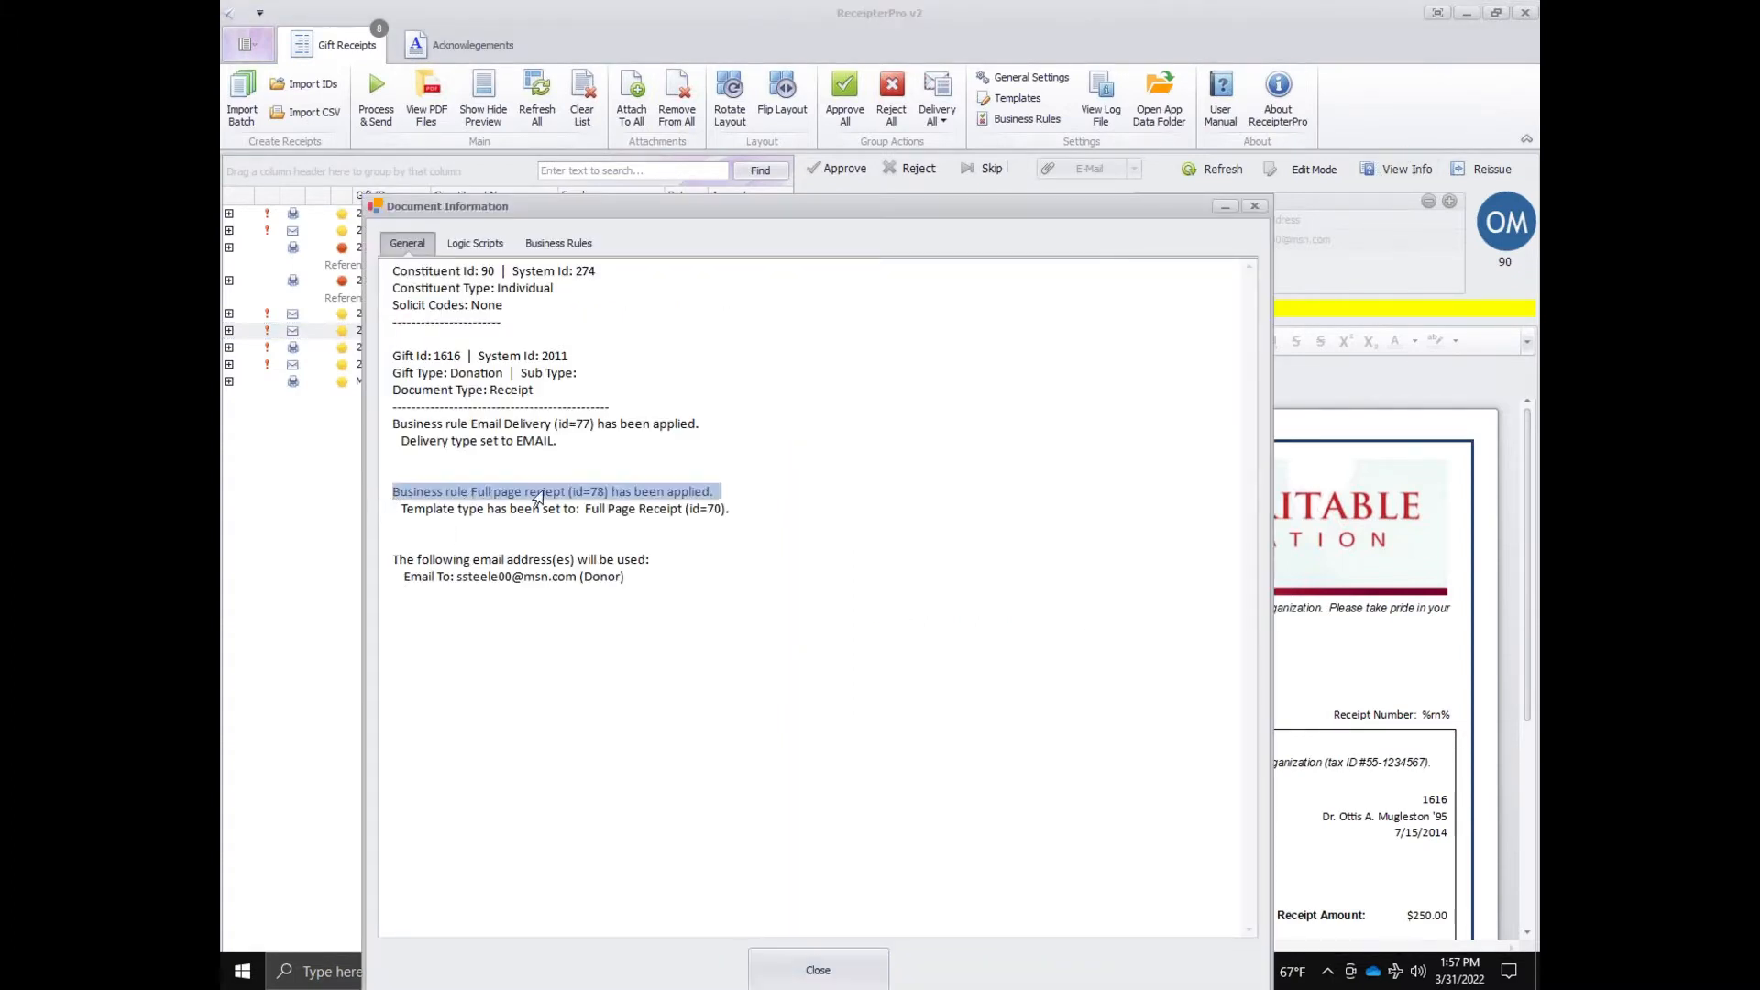
click(632, 501)
double_click(478, 493)
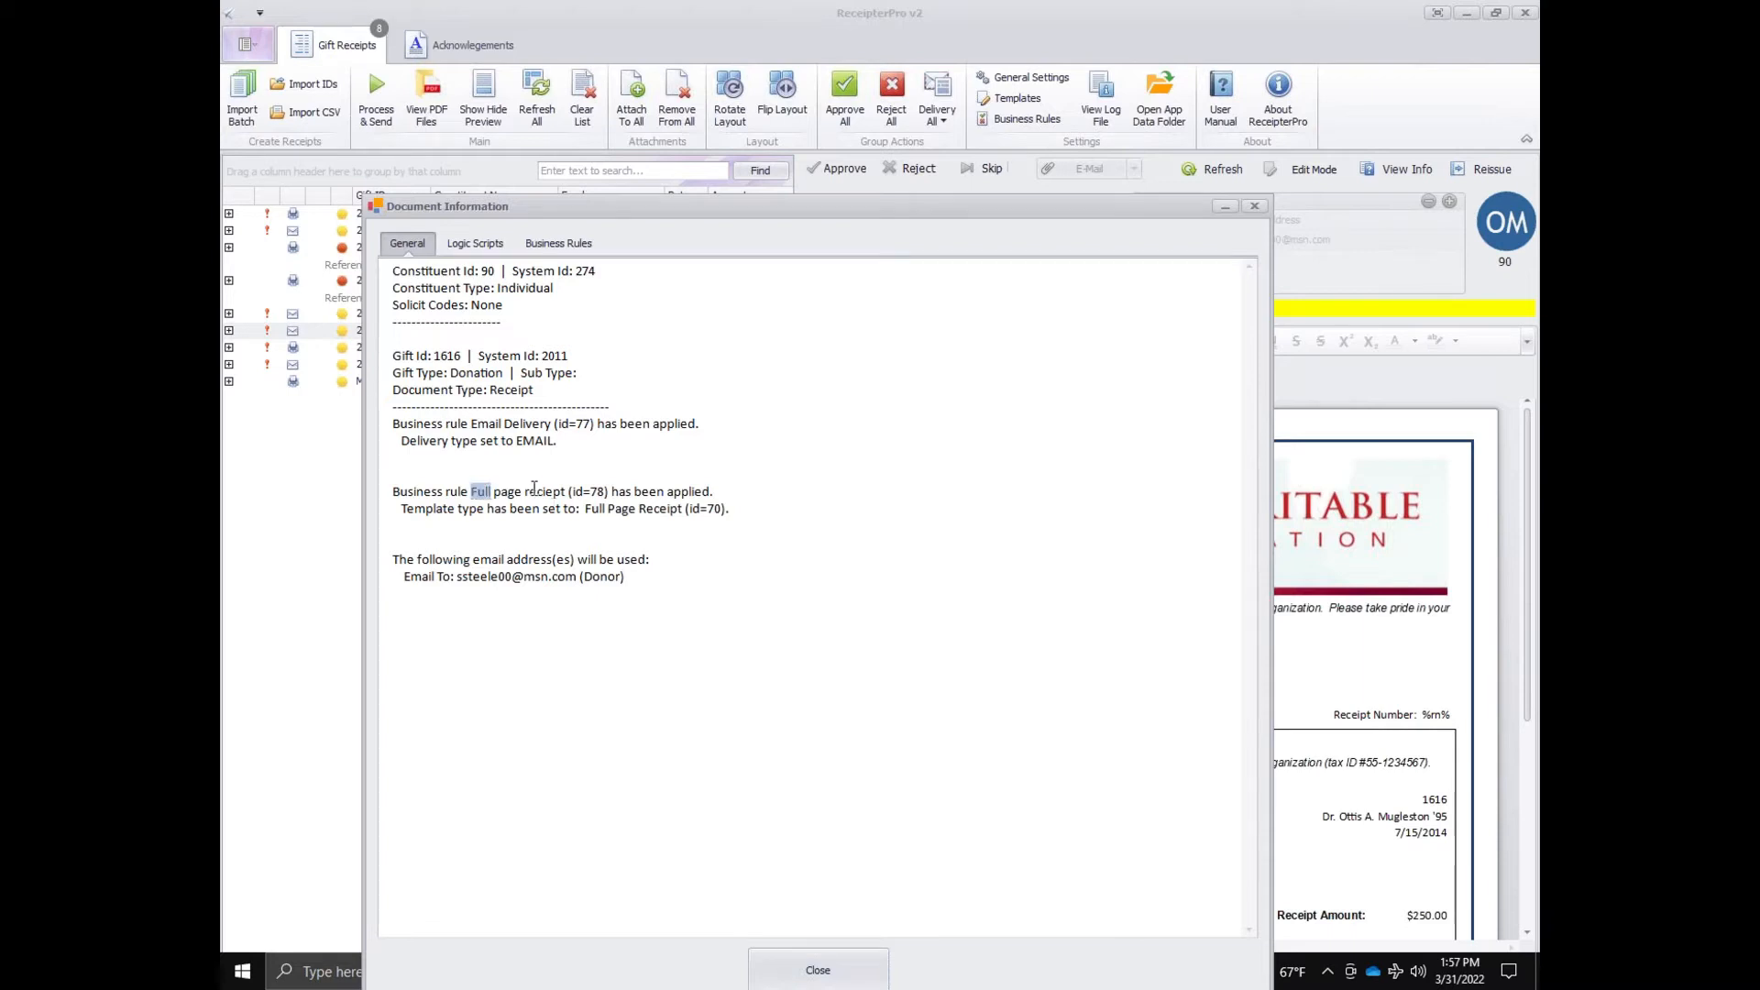
drag(534, 486, 731, 493)
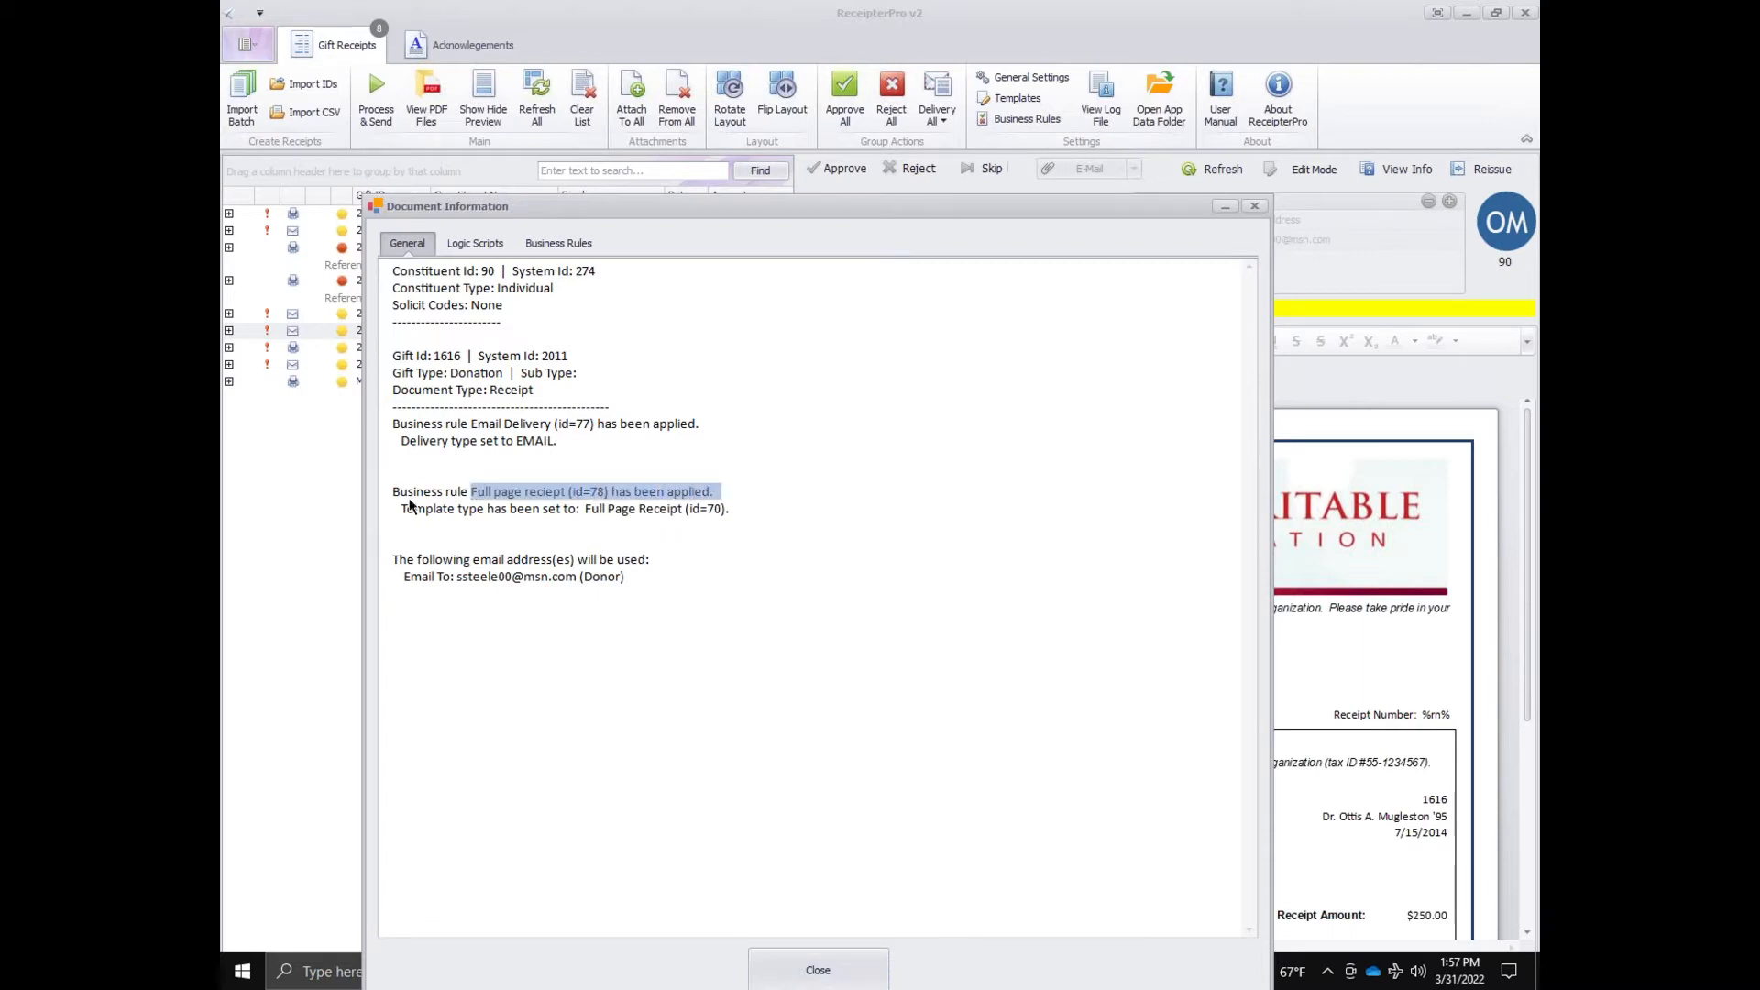
click(459, 491)
drag(393, 491, 713, 492)
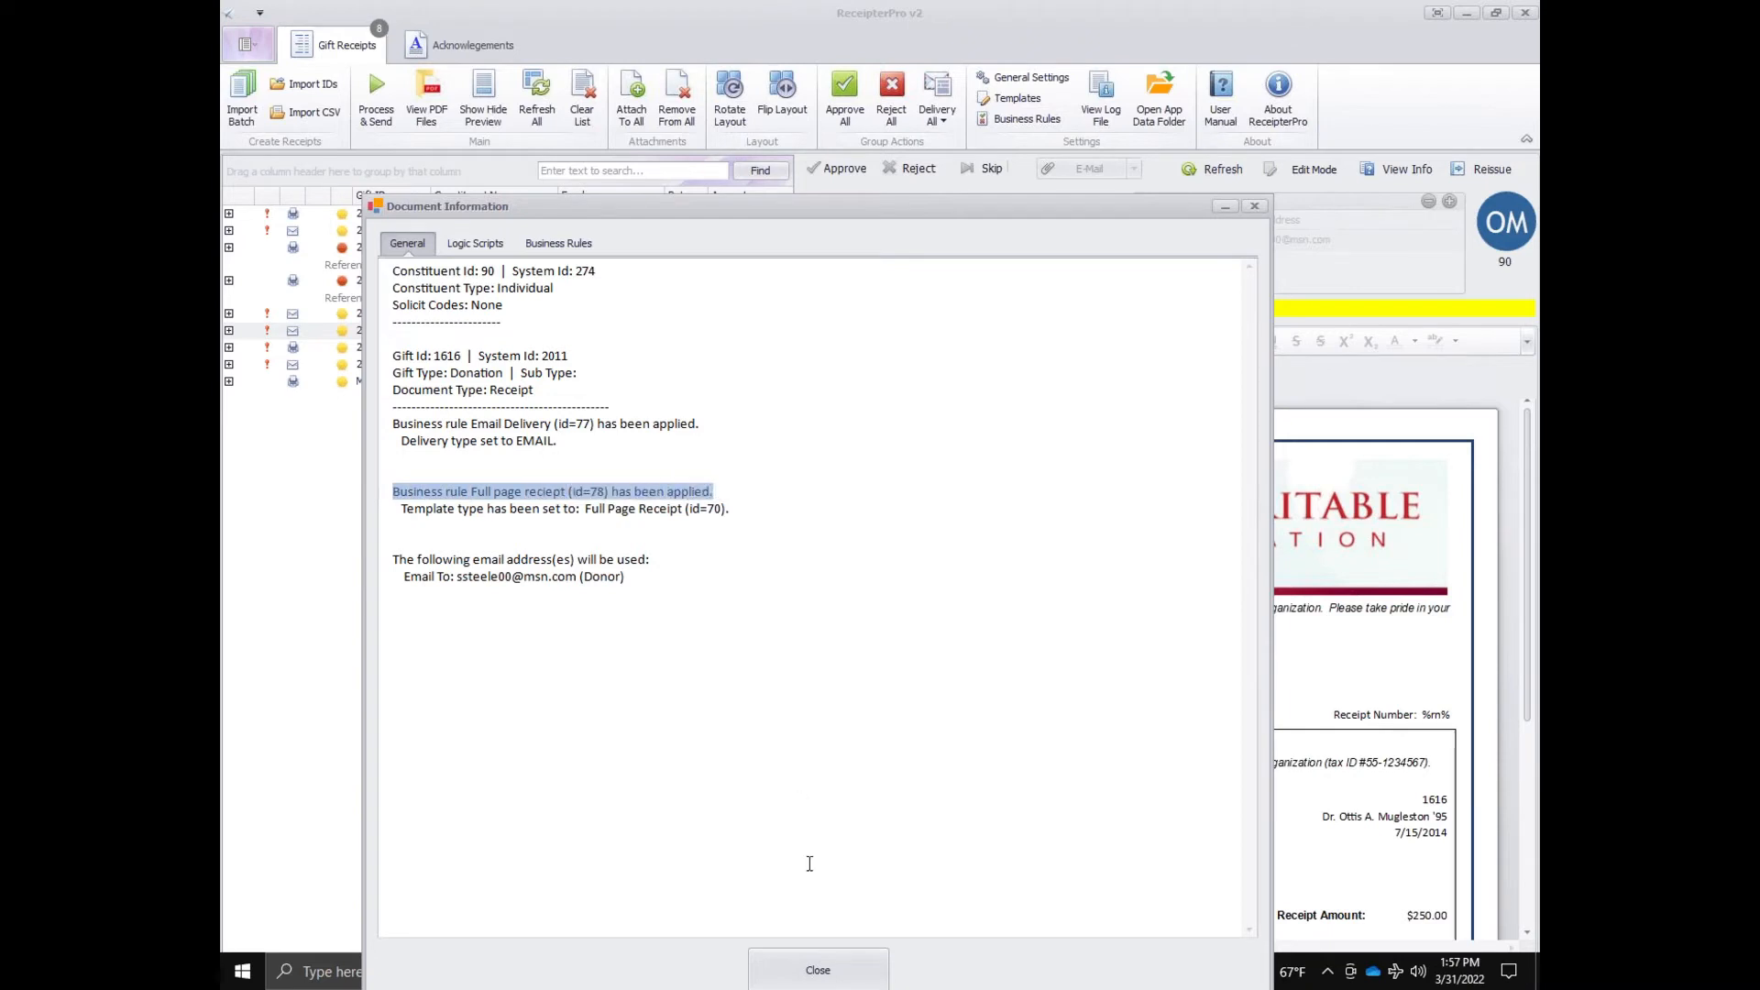
click(817, 969)
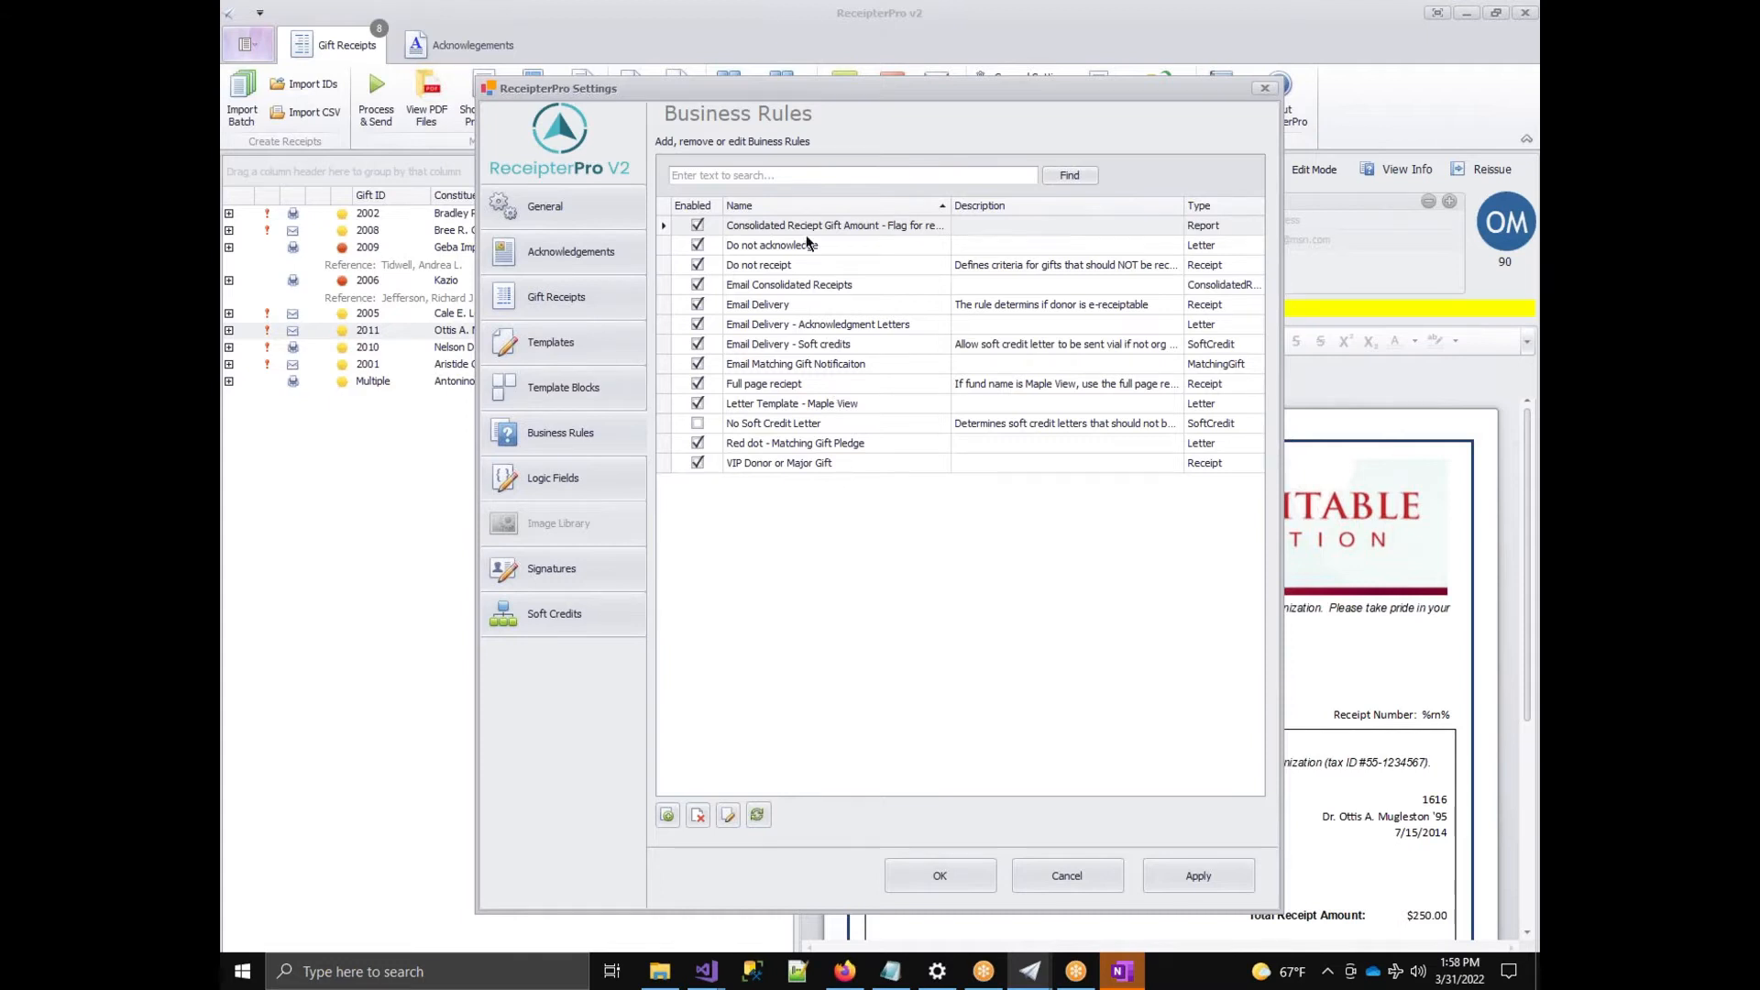
Open the Full page reciept business rule for editing and review its name, description and document type.
click(805, 383)
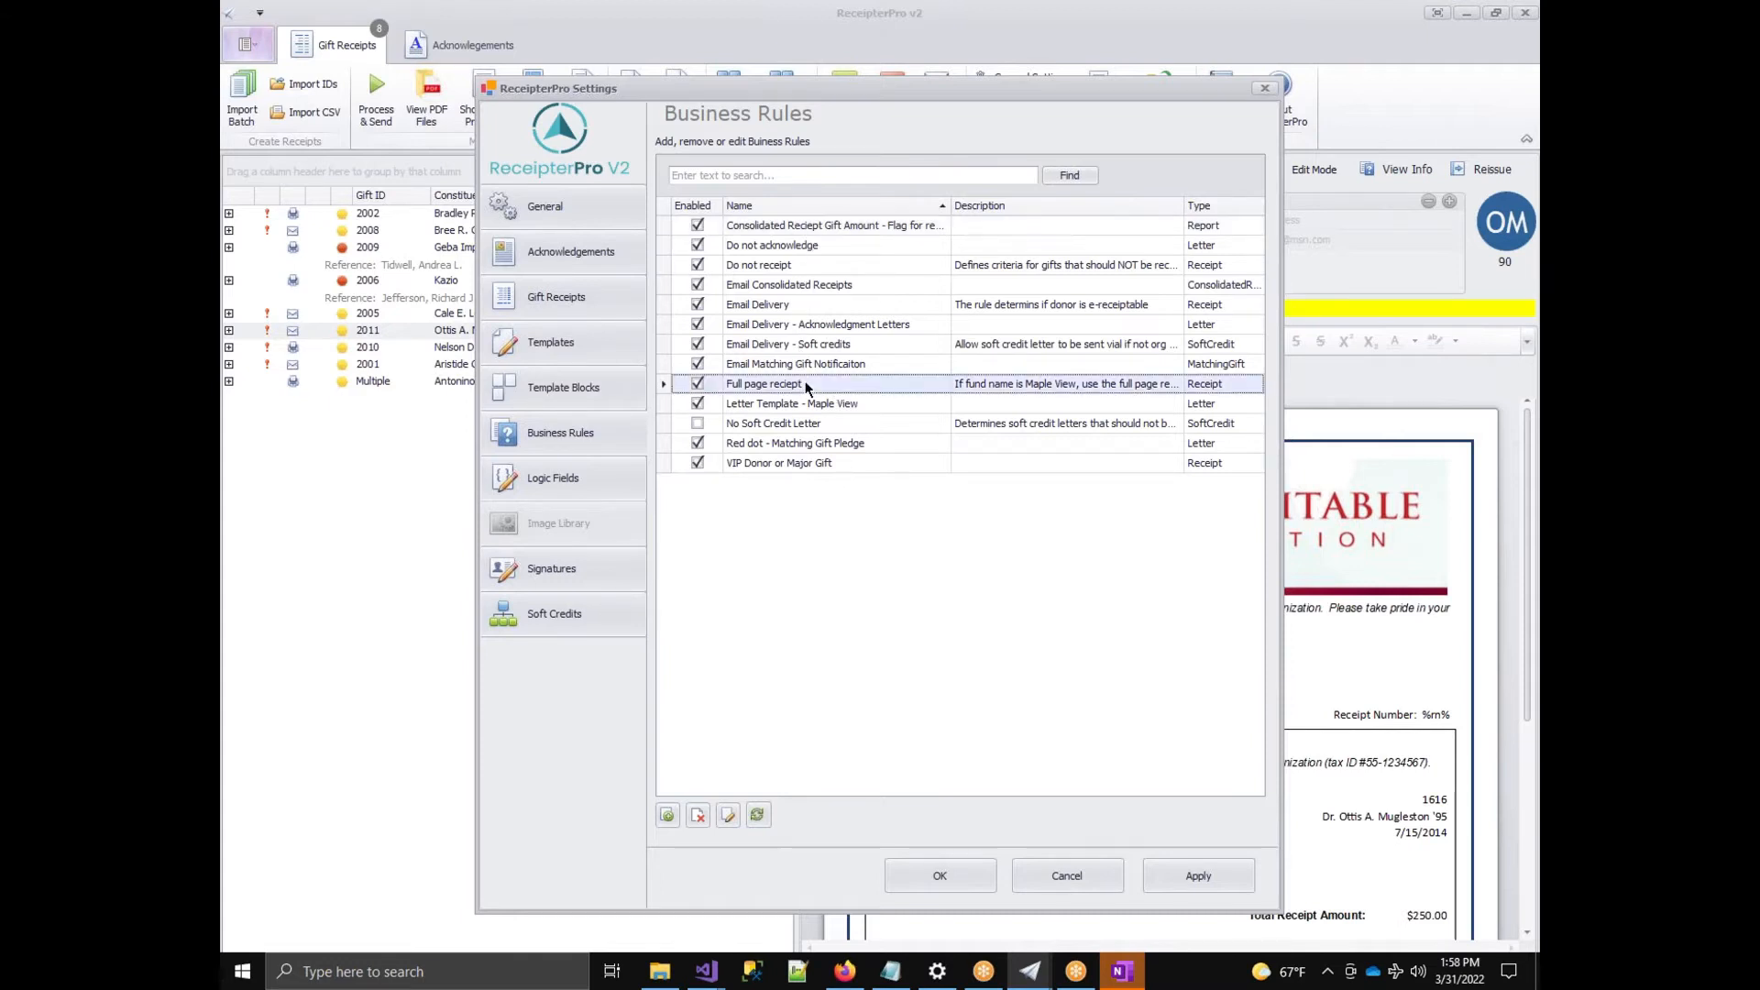
click(727, 815)
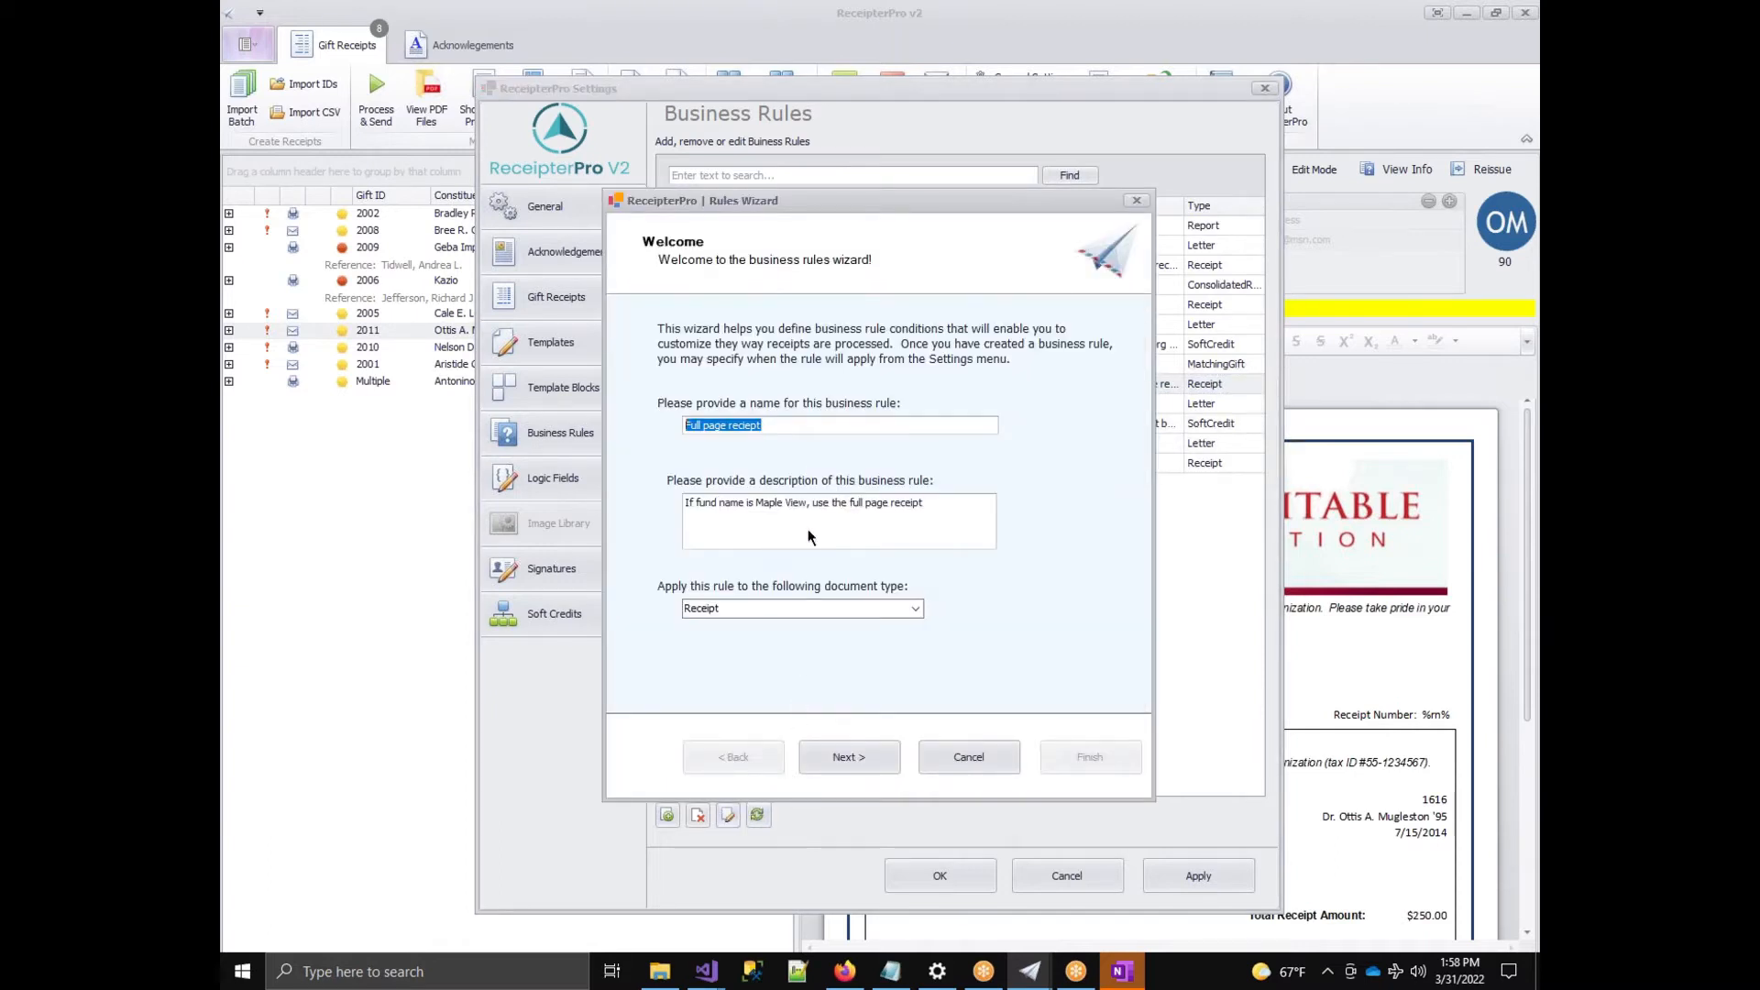
click(807, 425)
drag(762, 425, 642, 426)
key(Tab)
drag(926, 502, 638, 504)
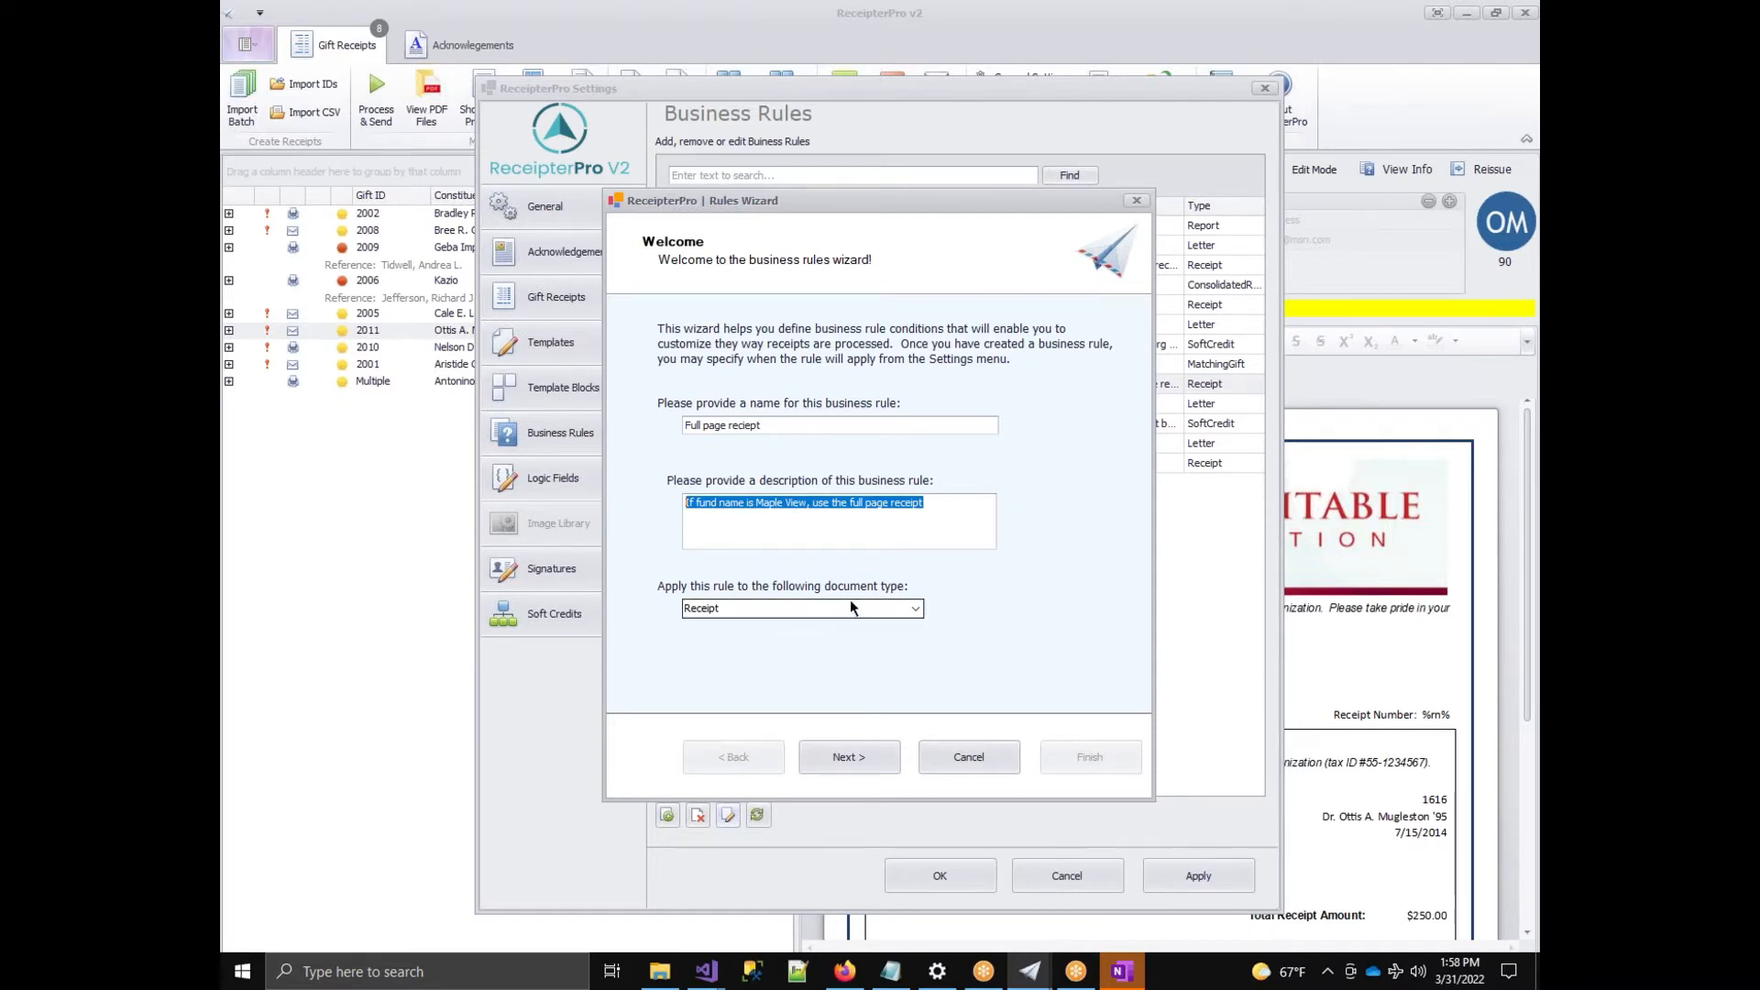
click(915, 610)
click(924, 609)
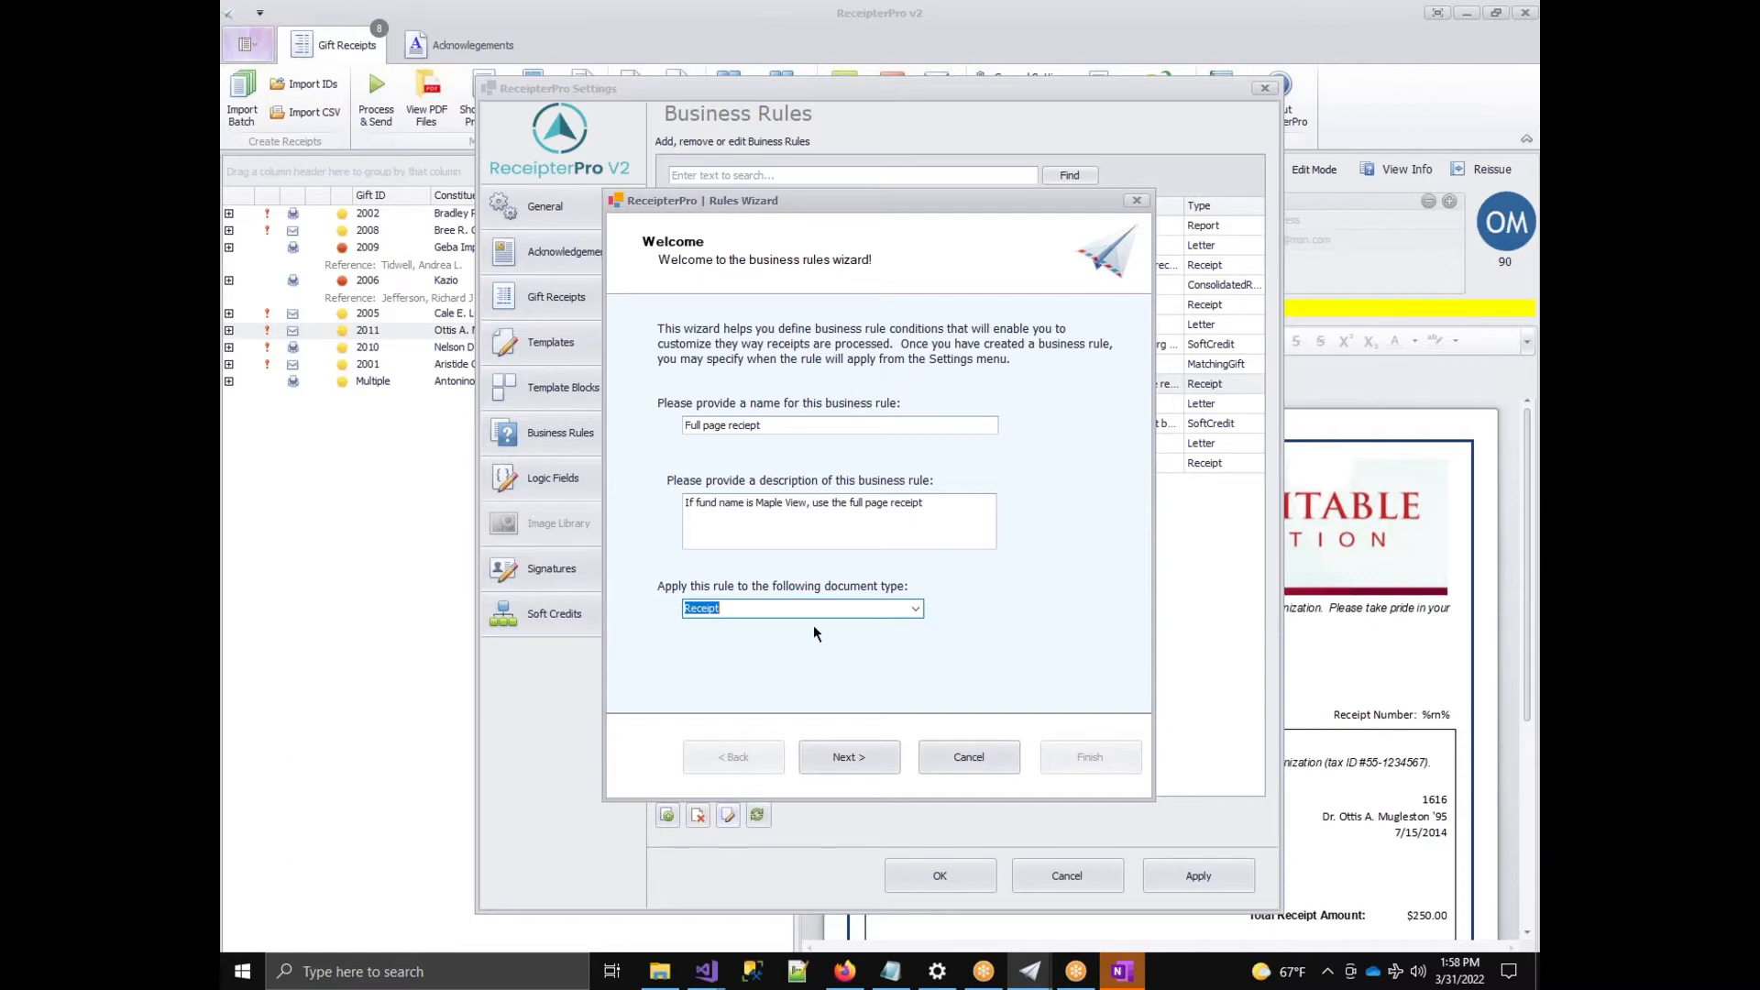
click(745, 611)
Set the rule's action type to TEMPLATE with Full Page Receipt as the receipt template to use.
click(858, 766)
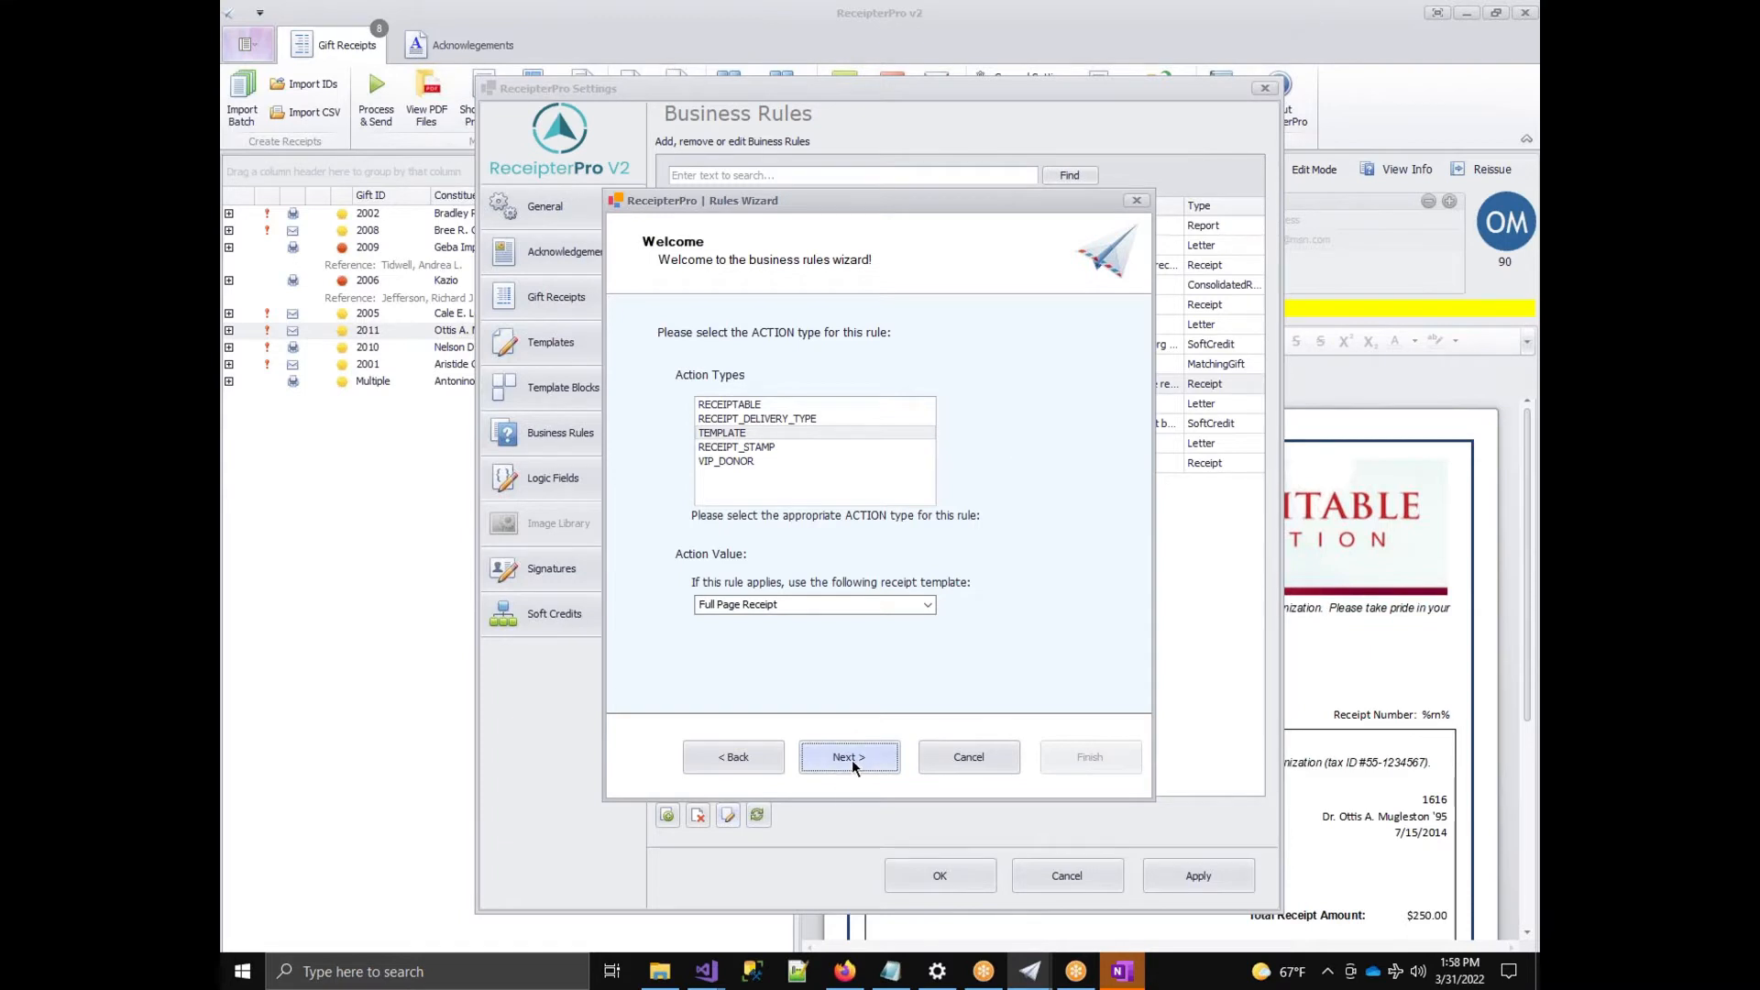
click(702, 431)
click(927, 604)
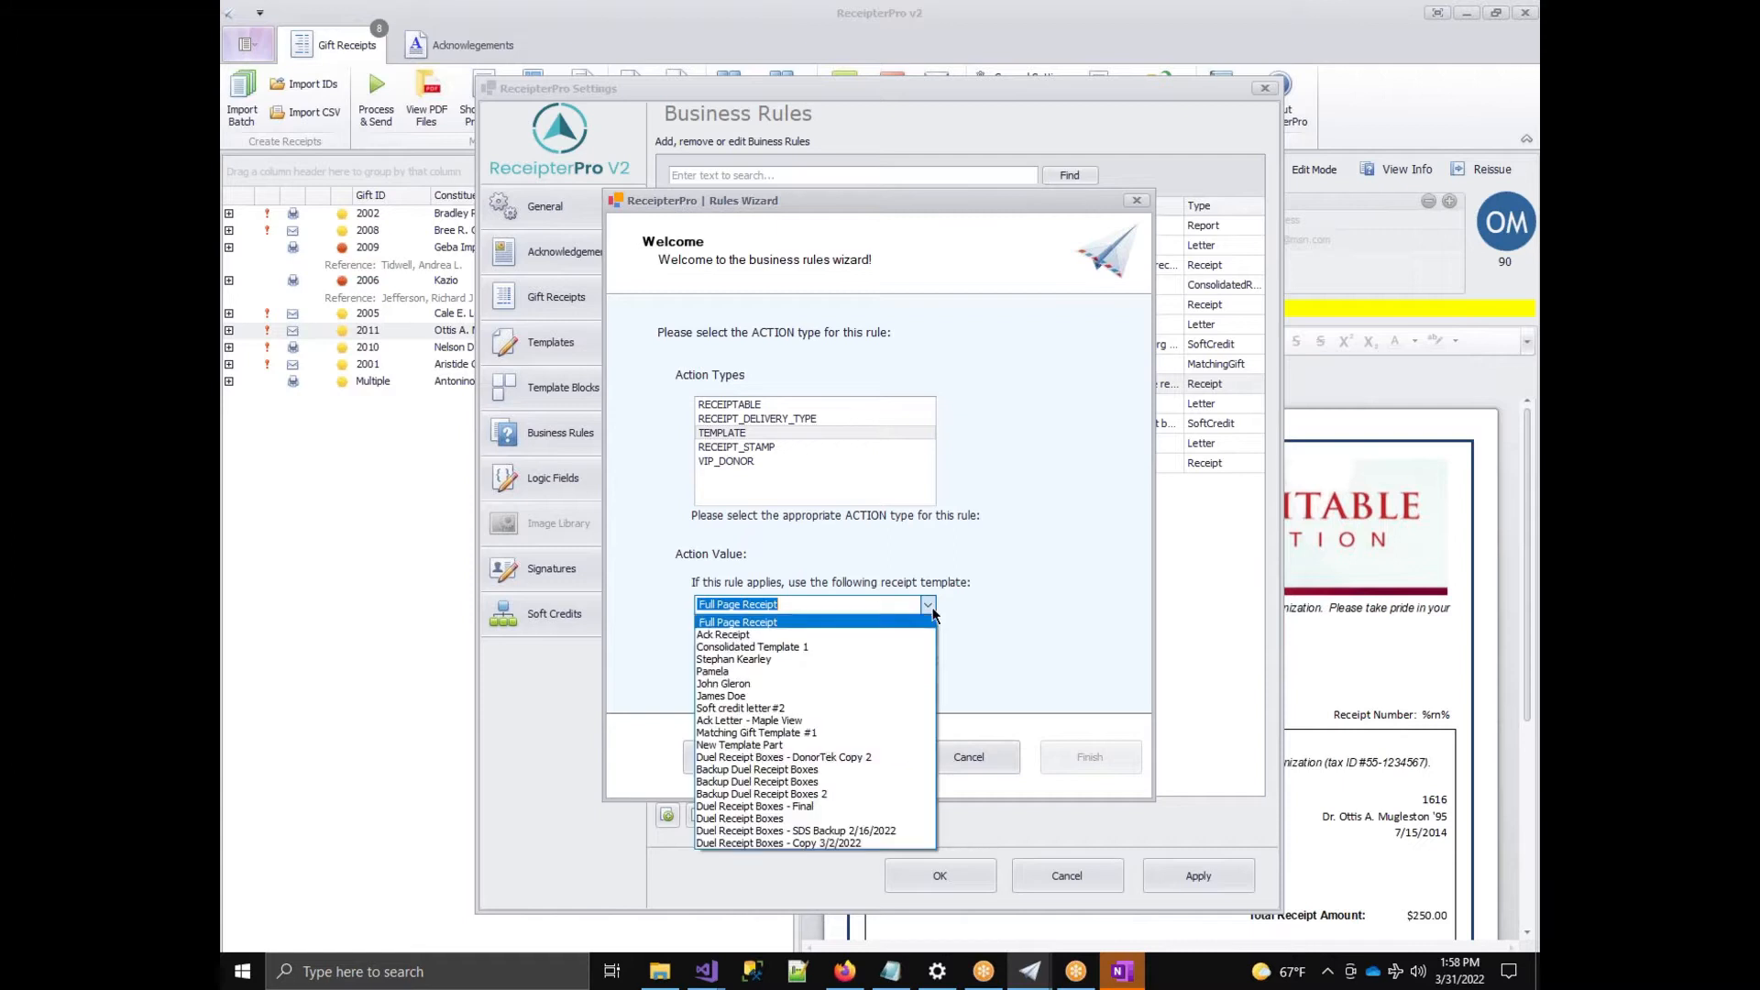
click(762, 623)
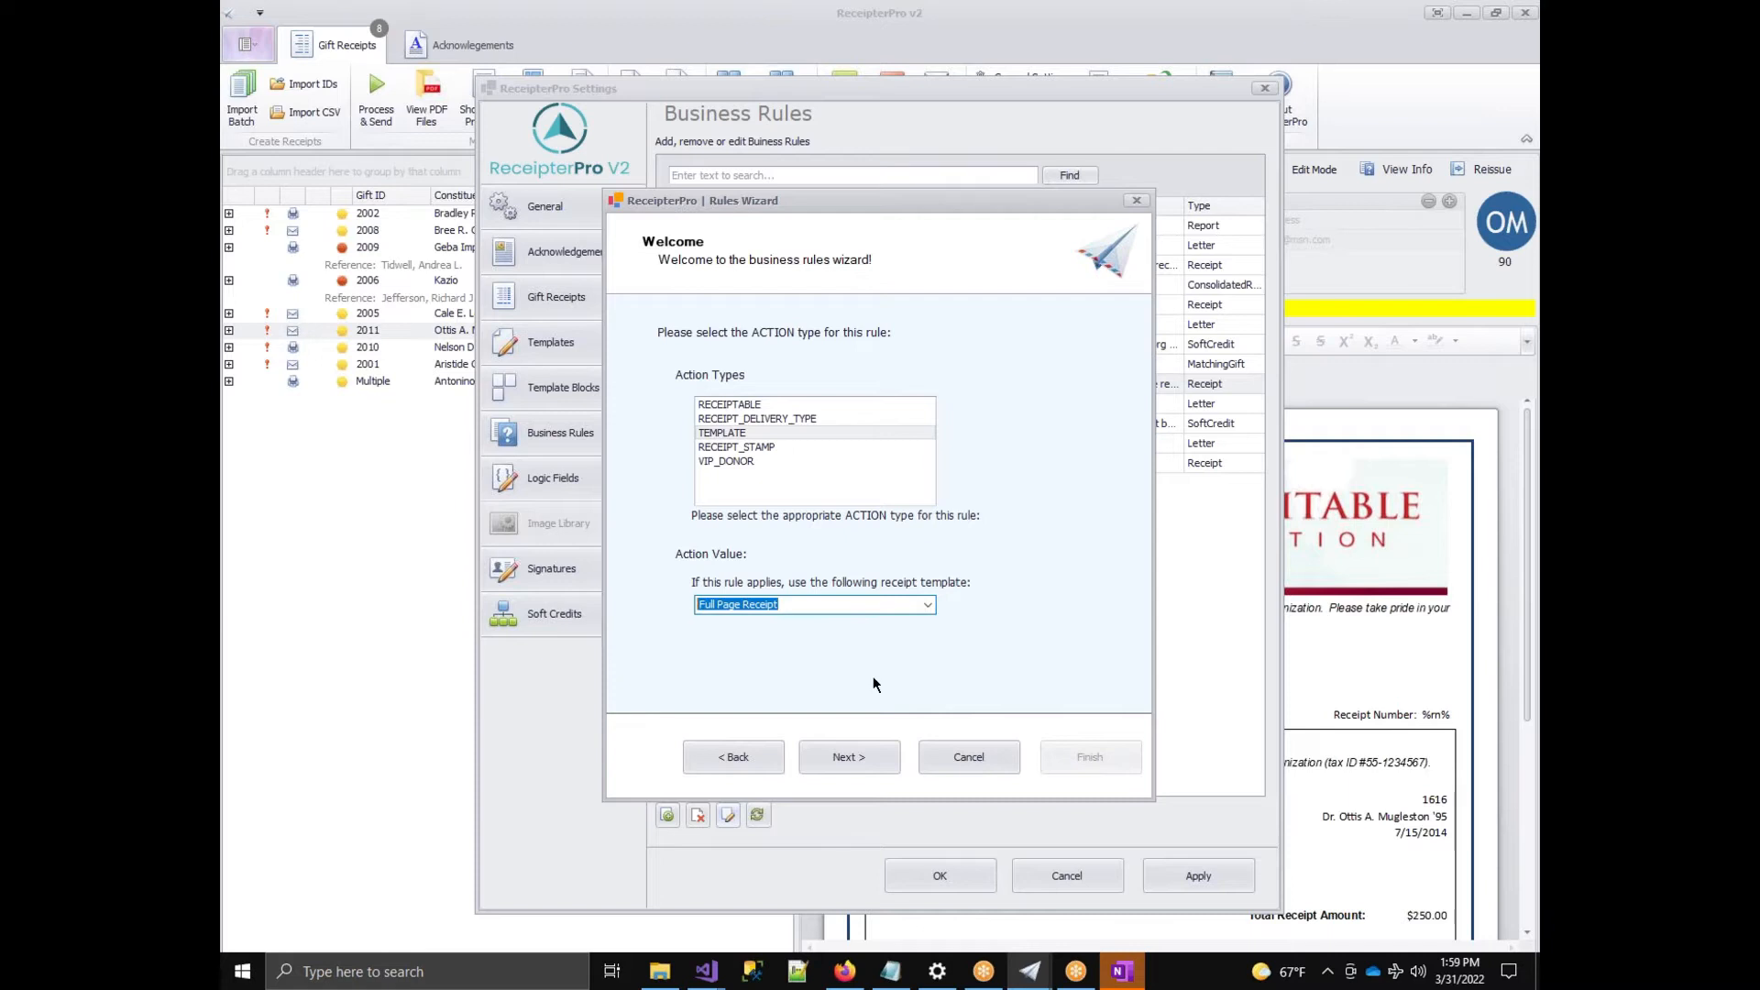
Review how the Full page reciept rule applies and examine its fund description and gift amount conditions.
click(869, 759)
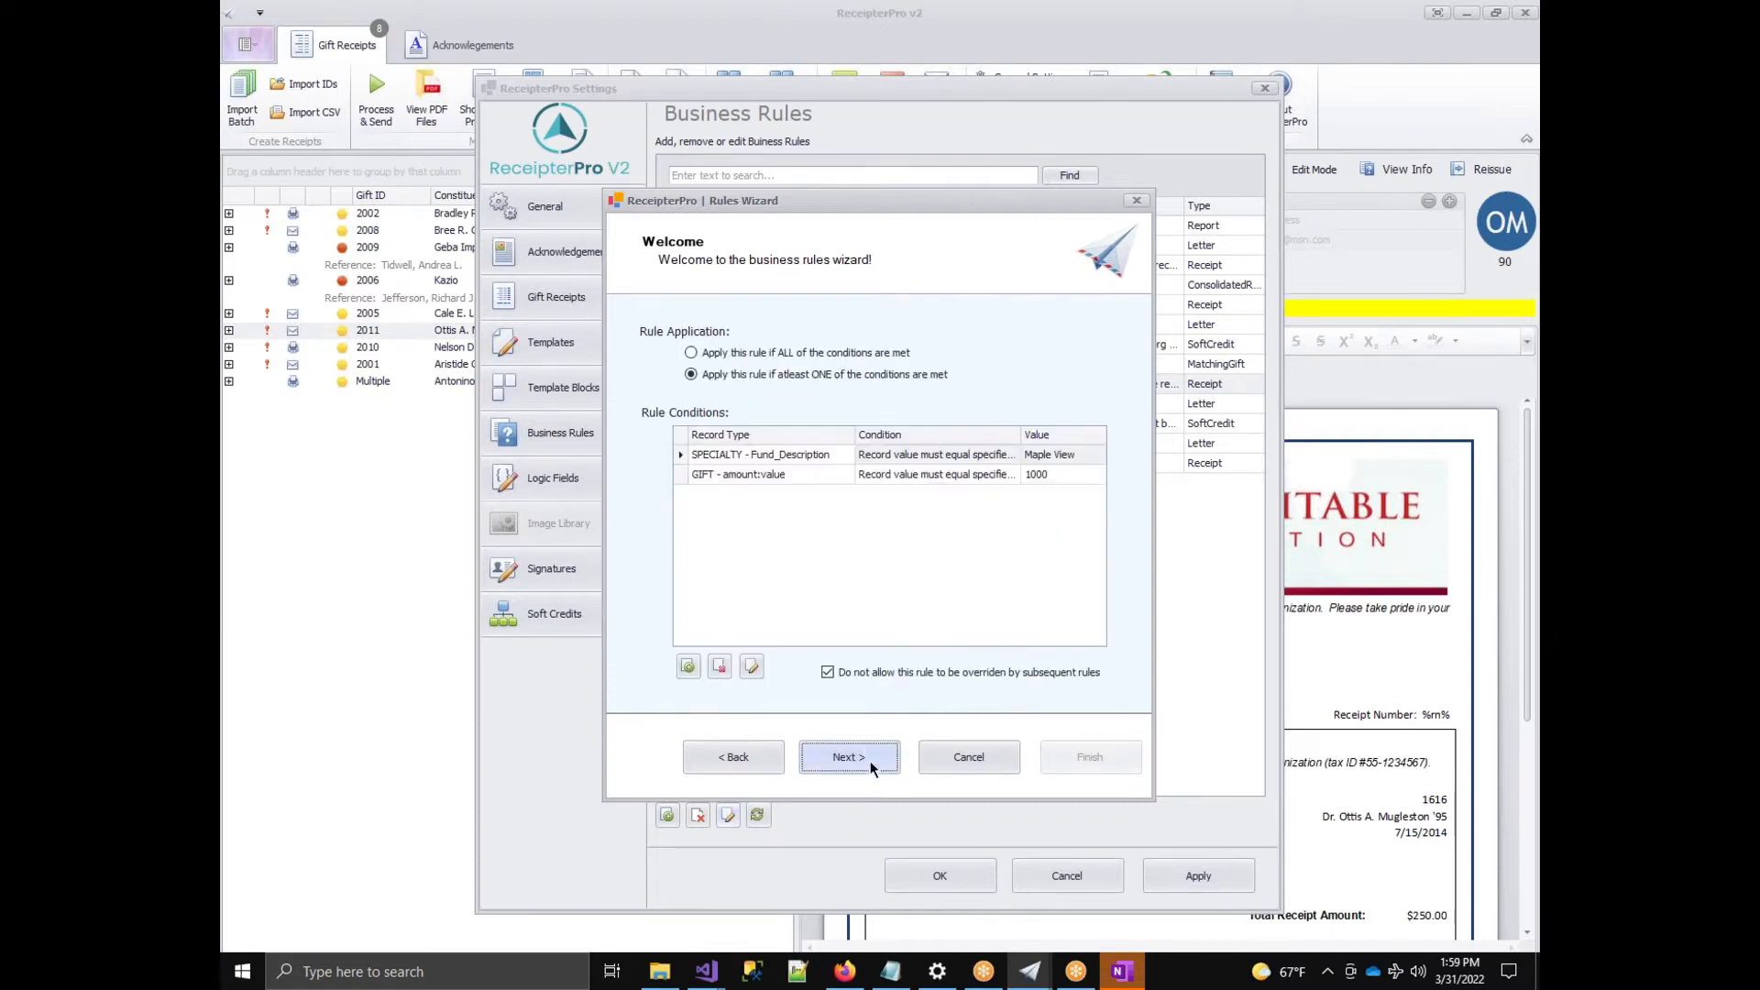
click(815, 469)
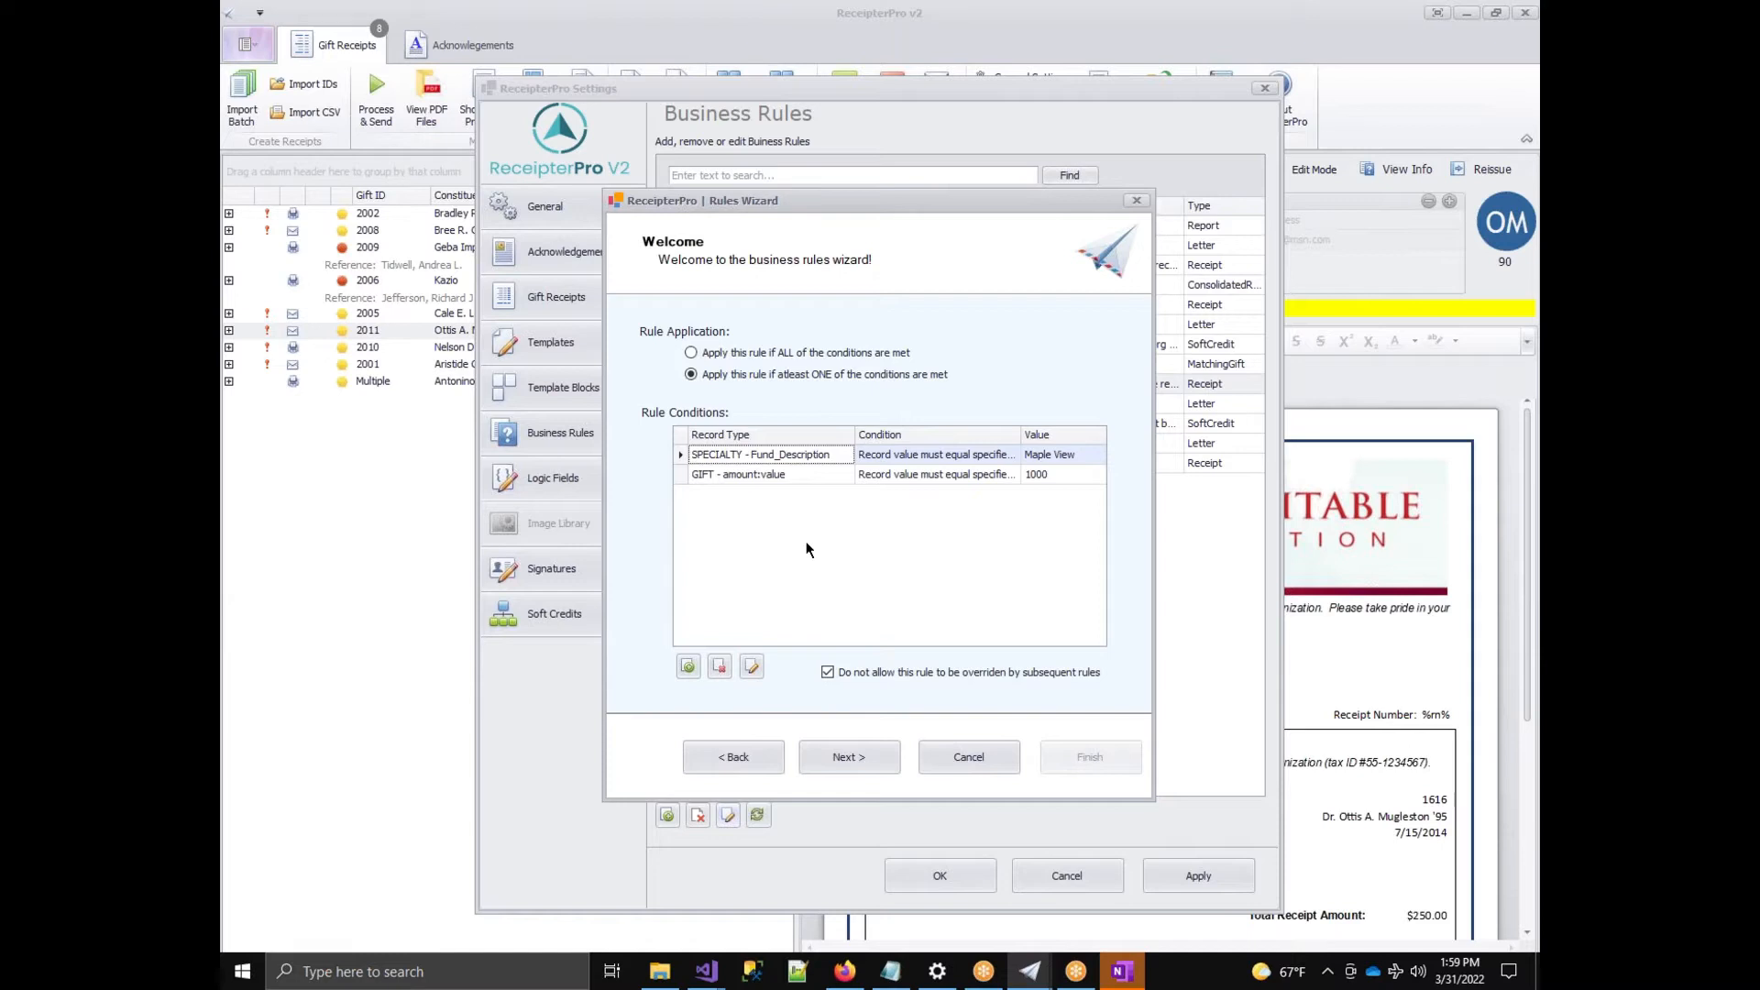
click(821, 475)
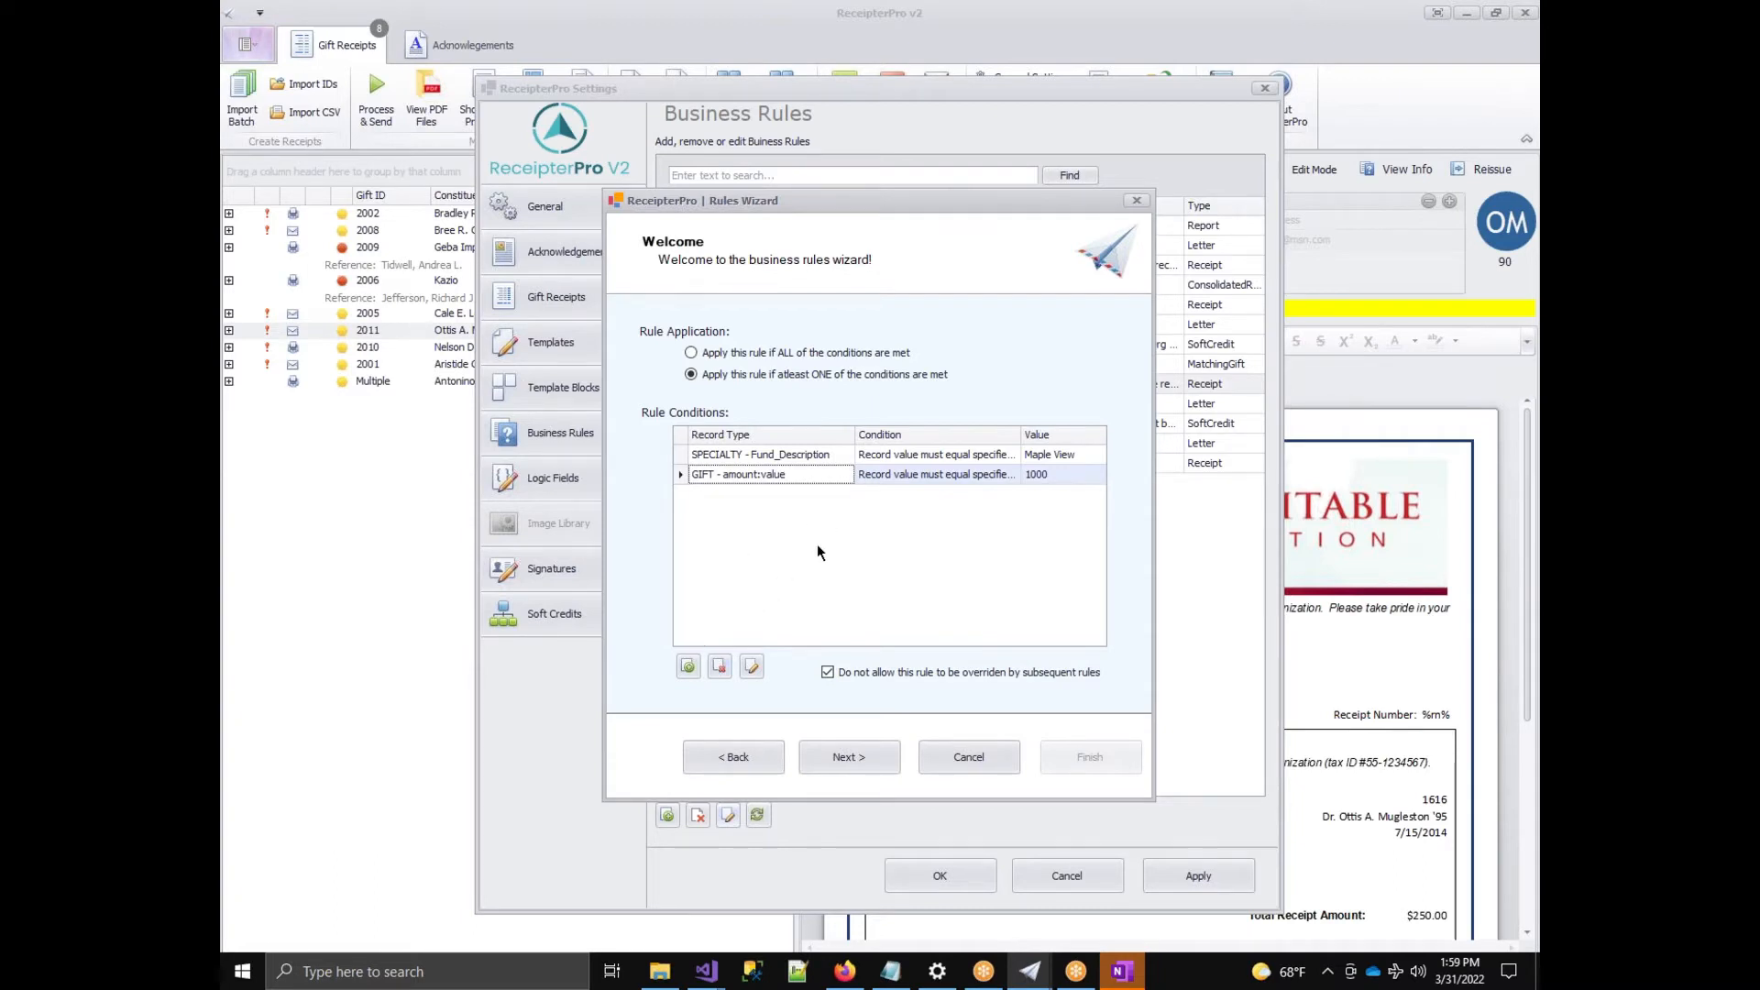
Start a new condition for the rule with the constituent attribute Interests as its data field.
click(687, 667)
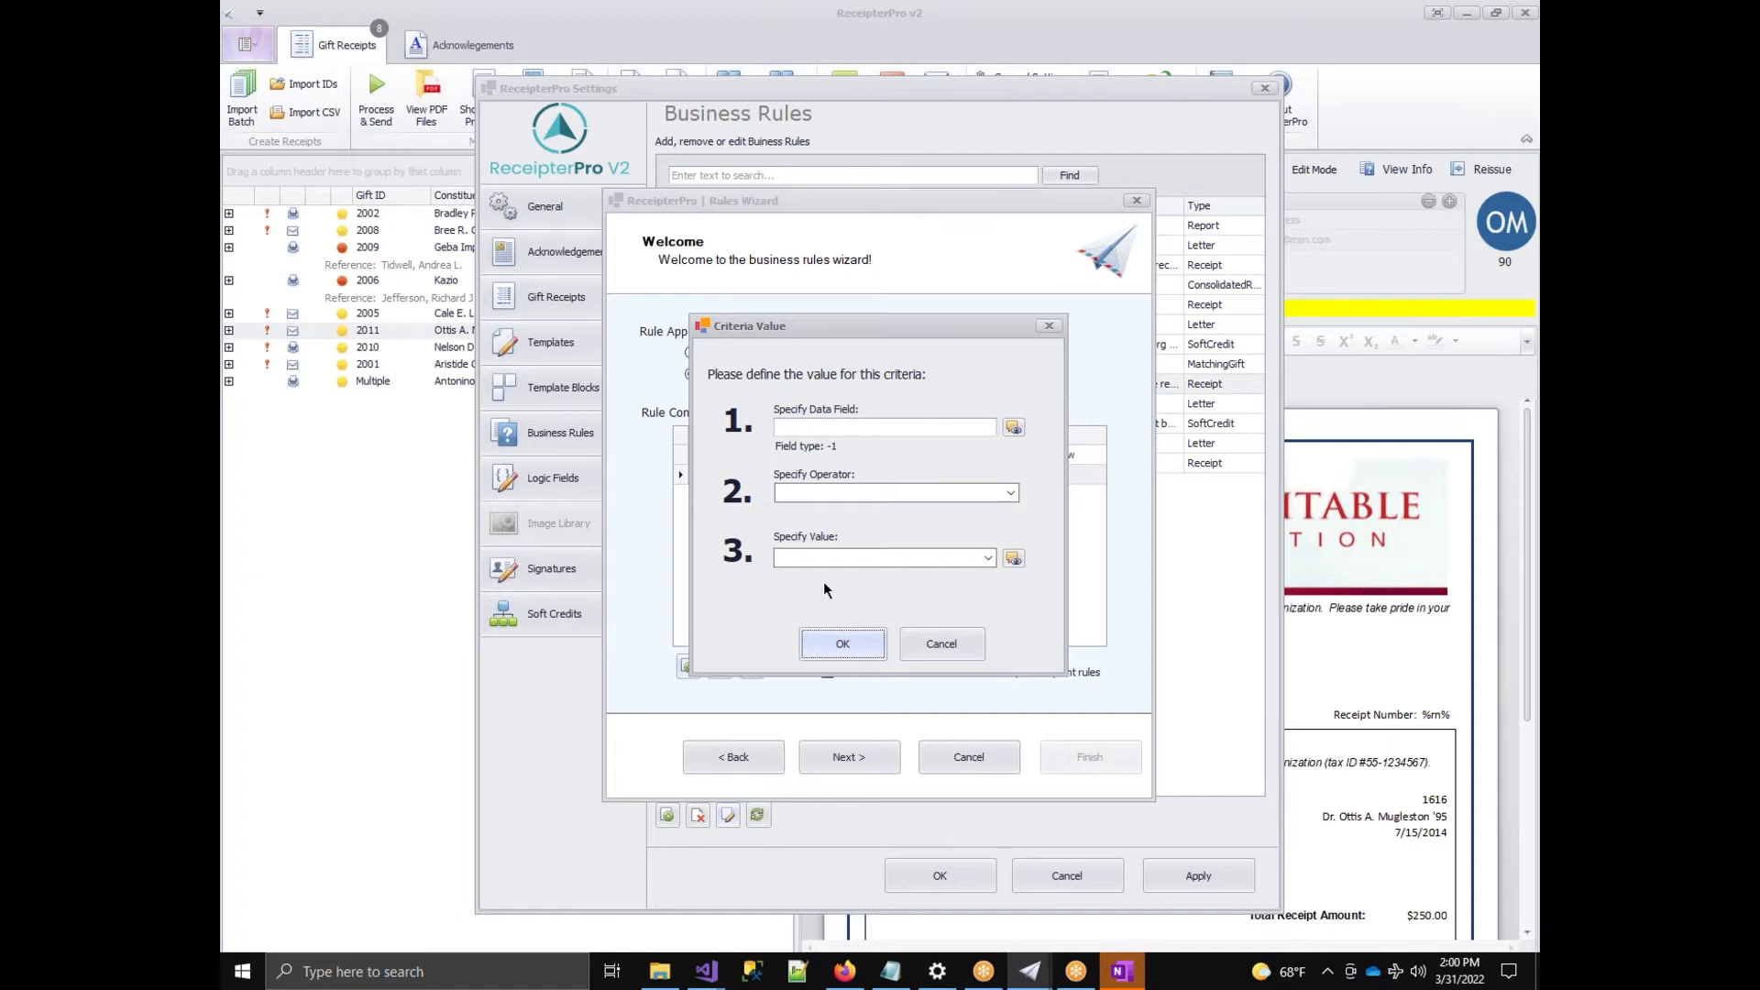
click(902, 559)
click(803, 424)
click(1017, 428)
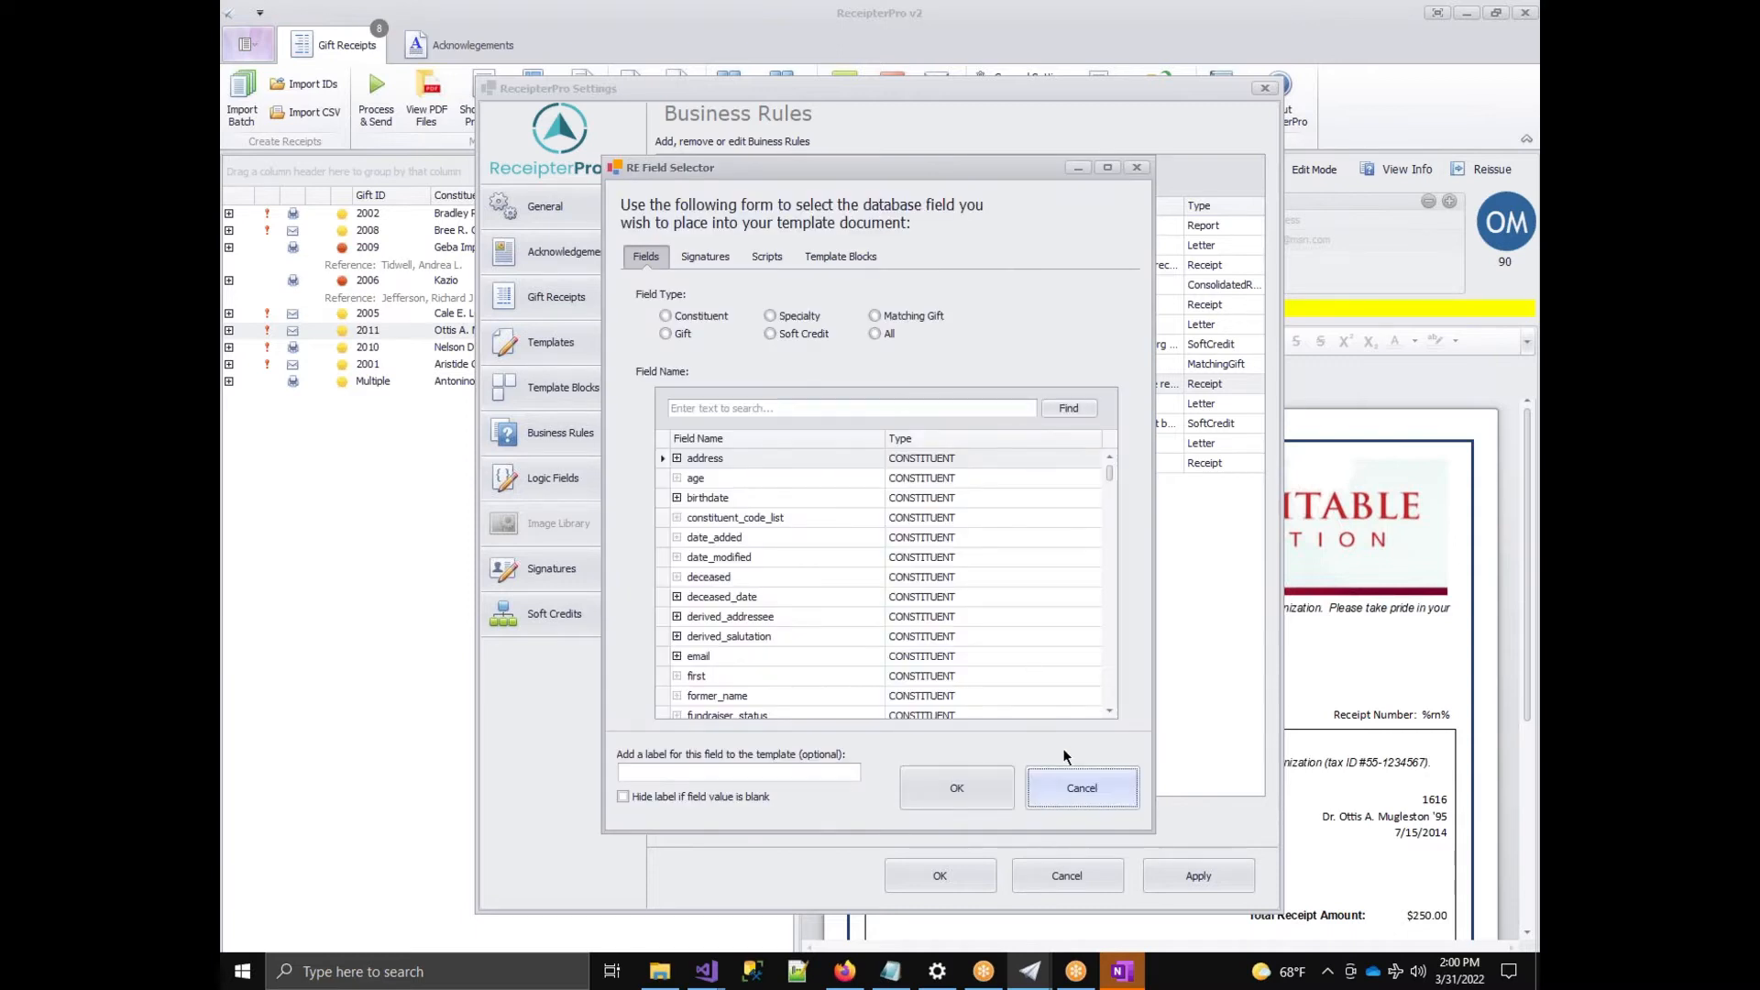
click(1083, 785)
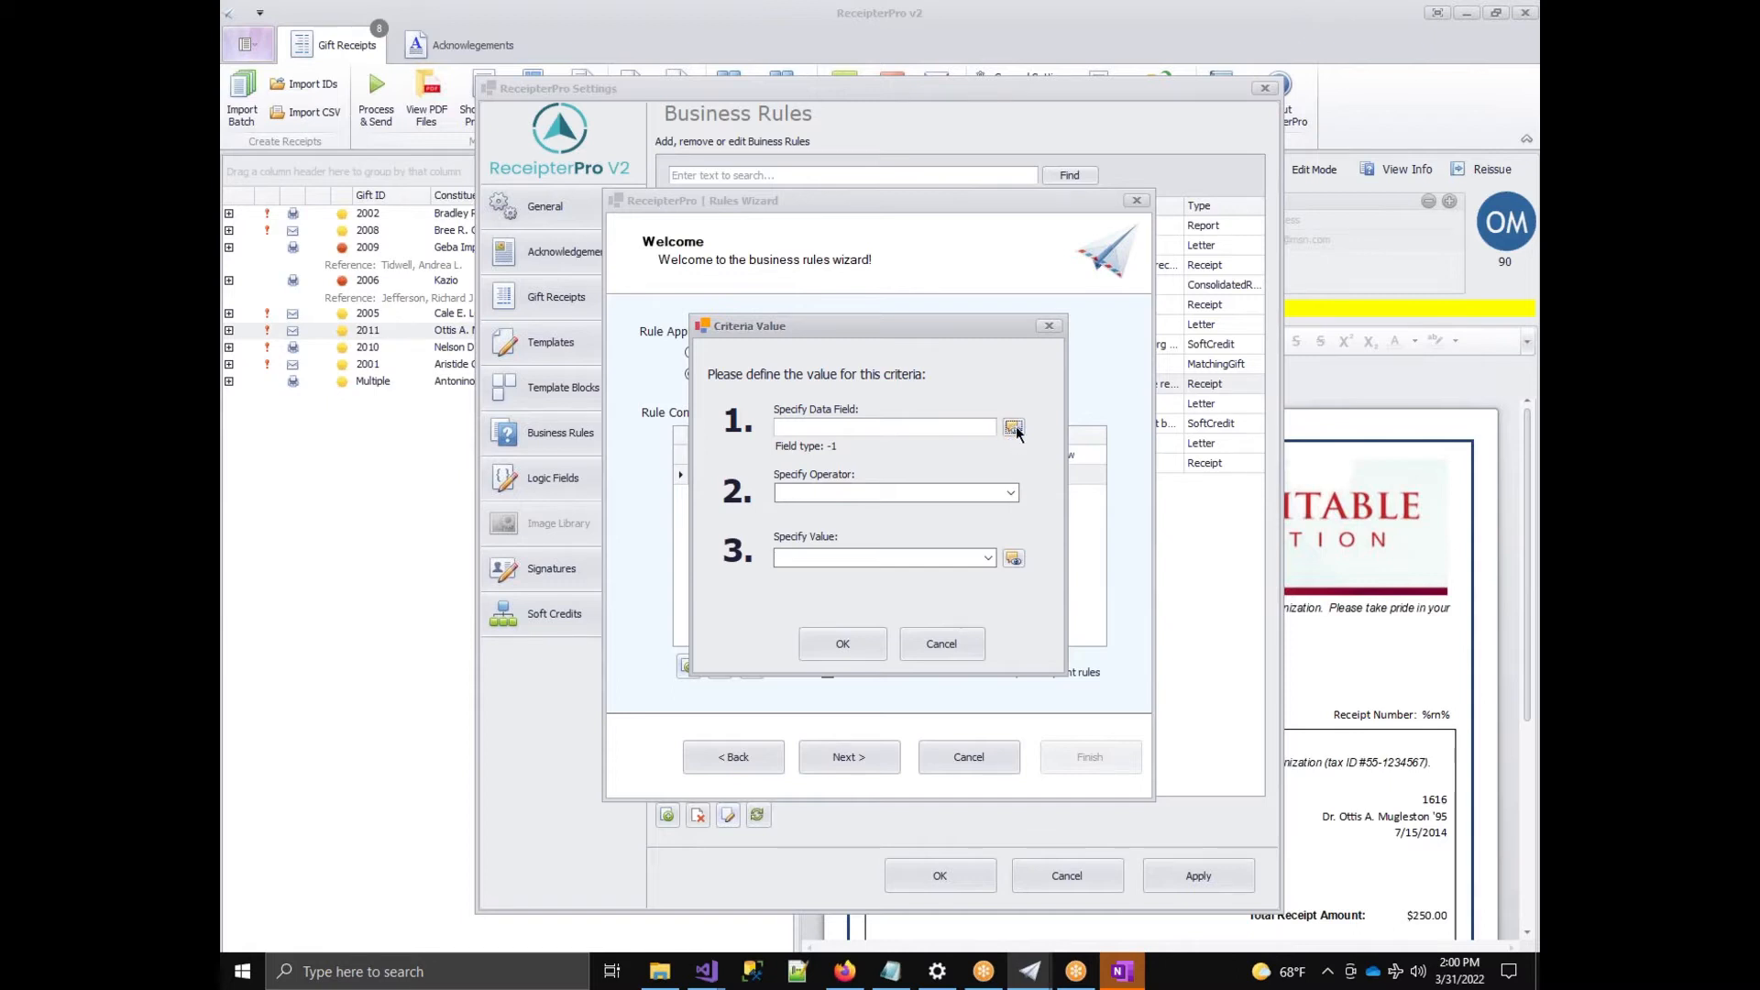
click(1013, 427)
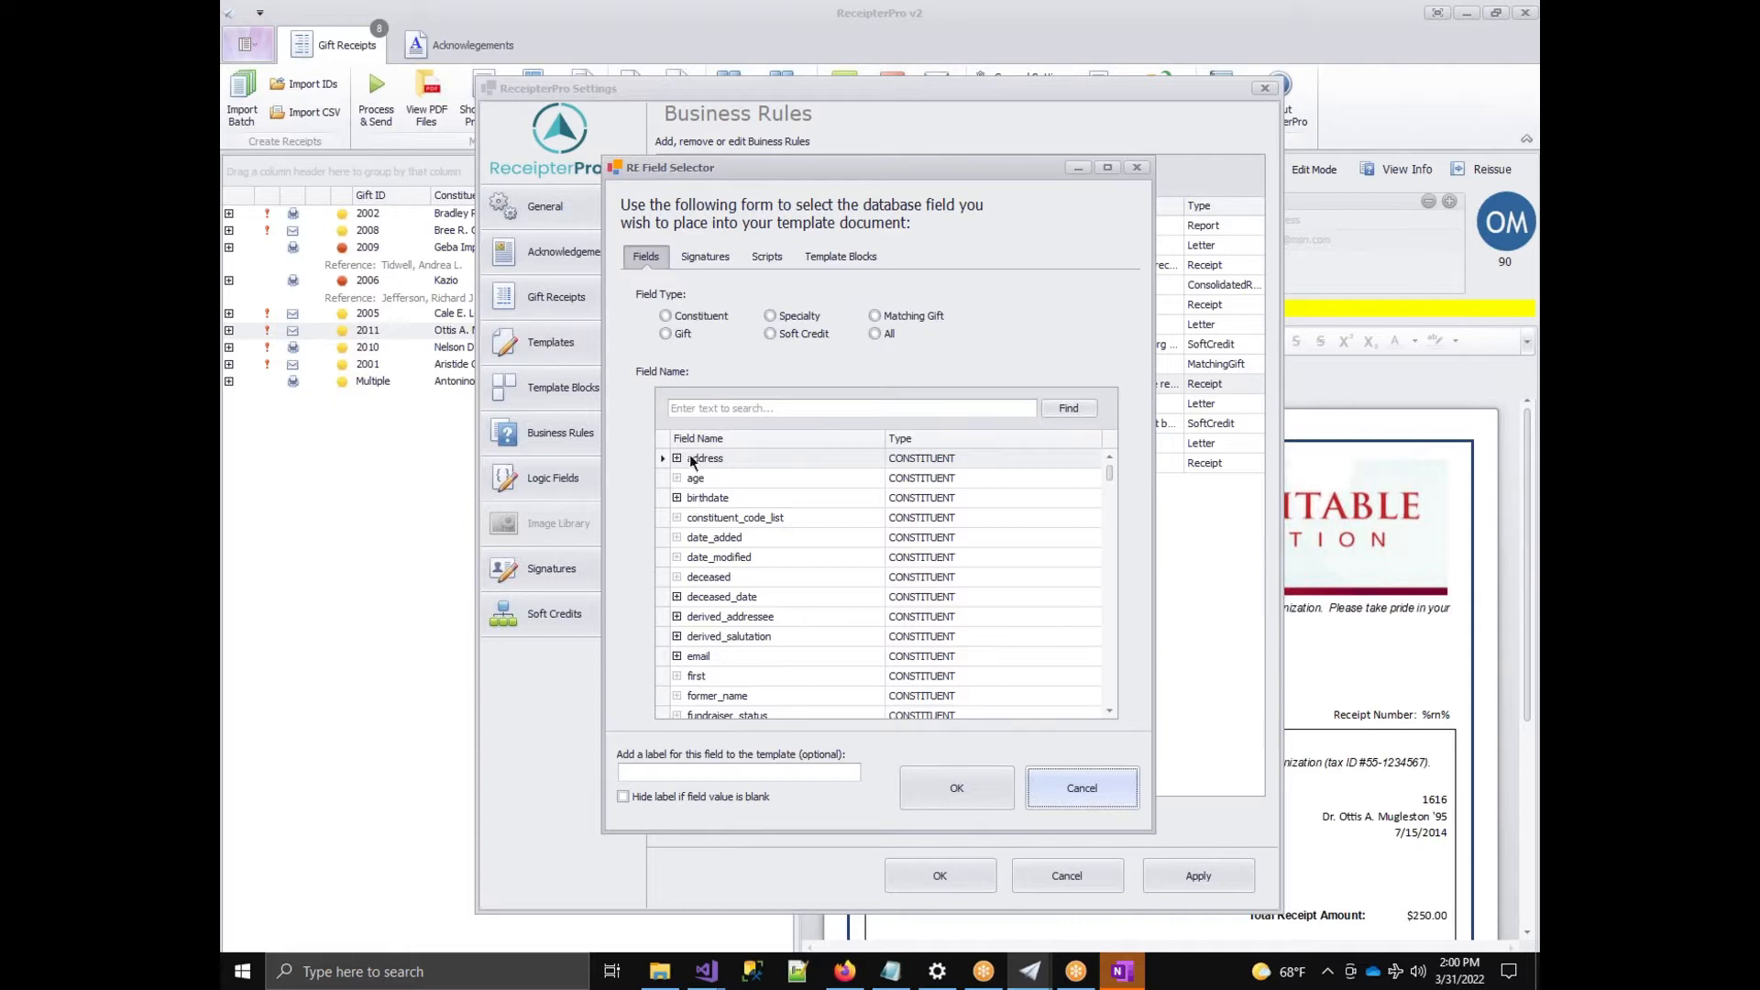
click(665, 333)
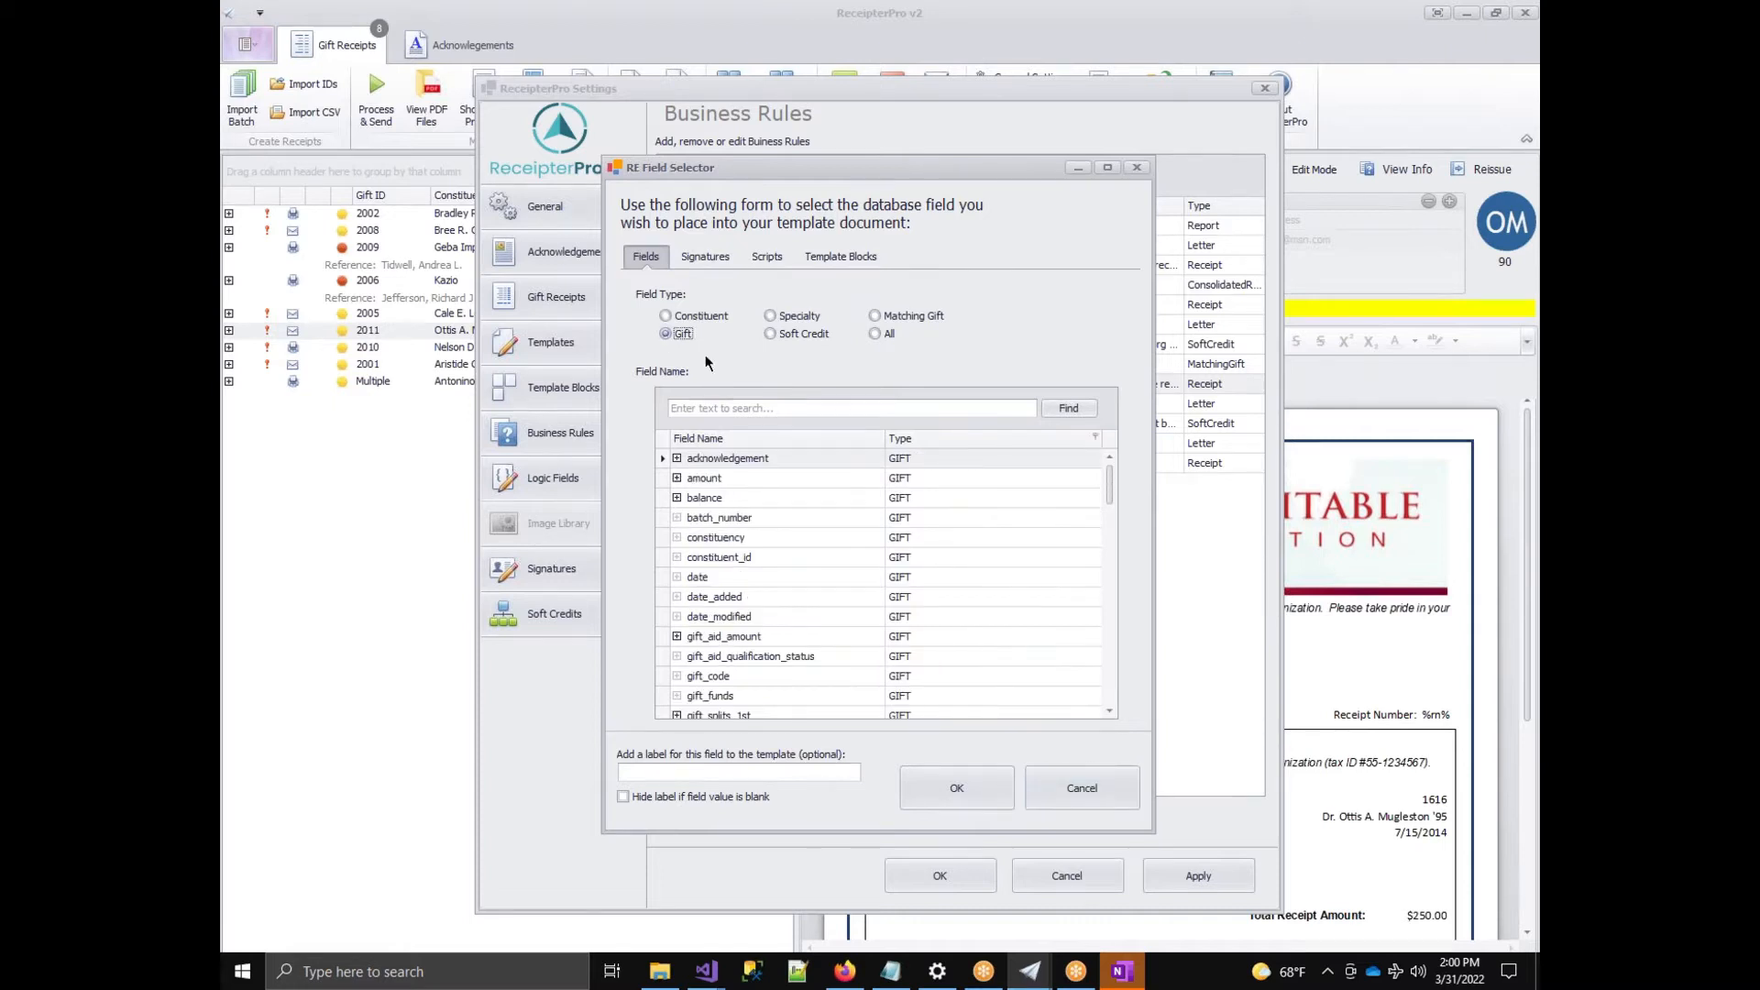
click(703, 316)
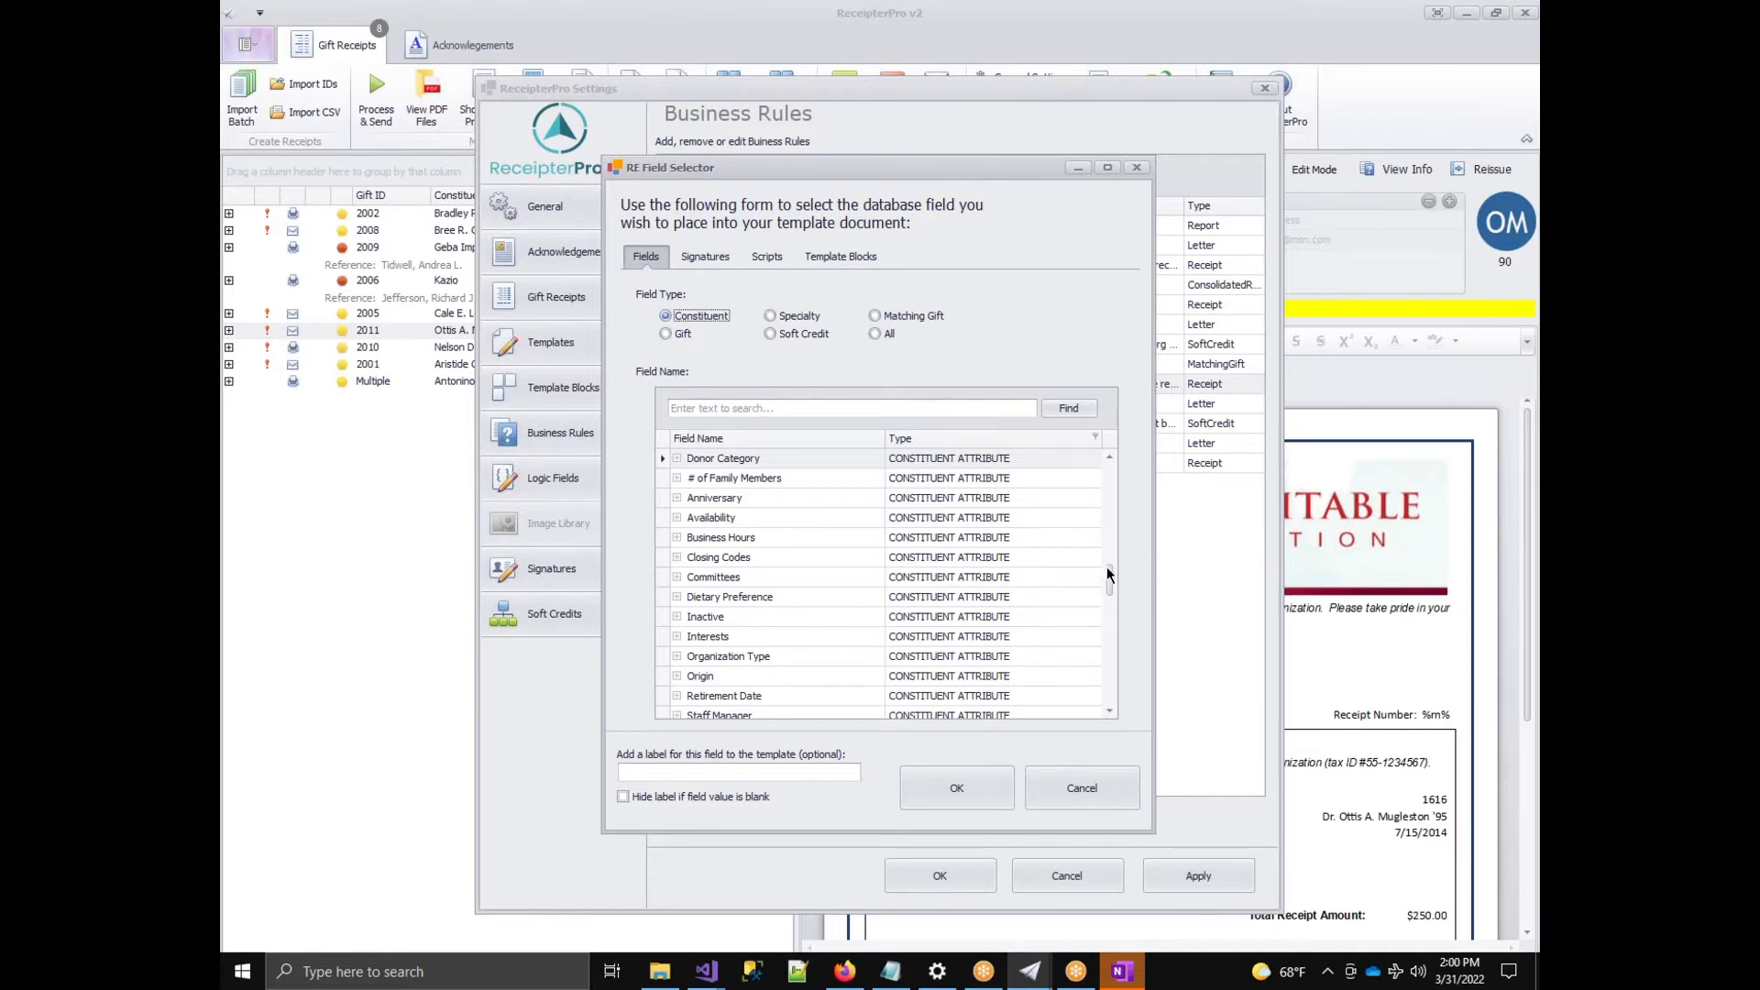
click(779, 636)
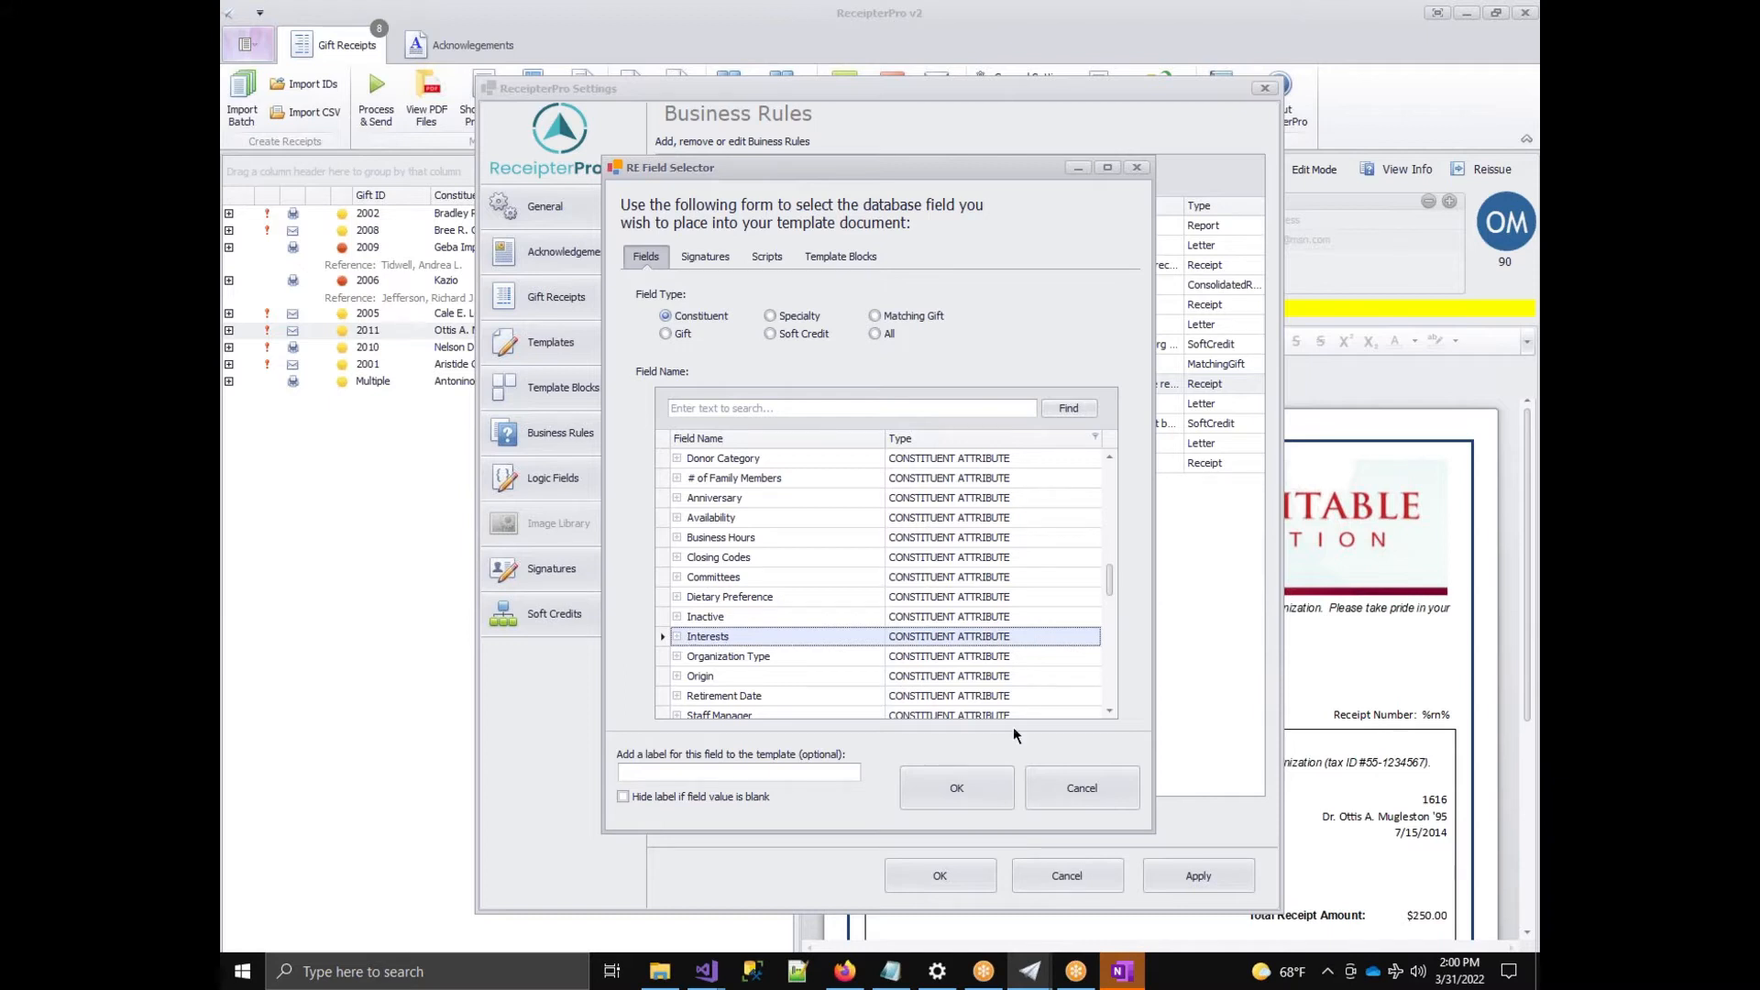
click(945, 774)
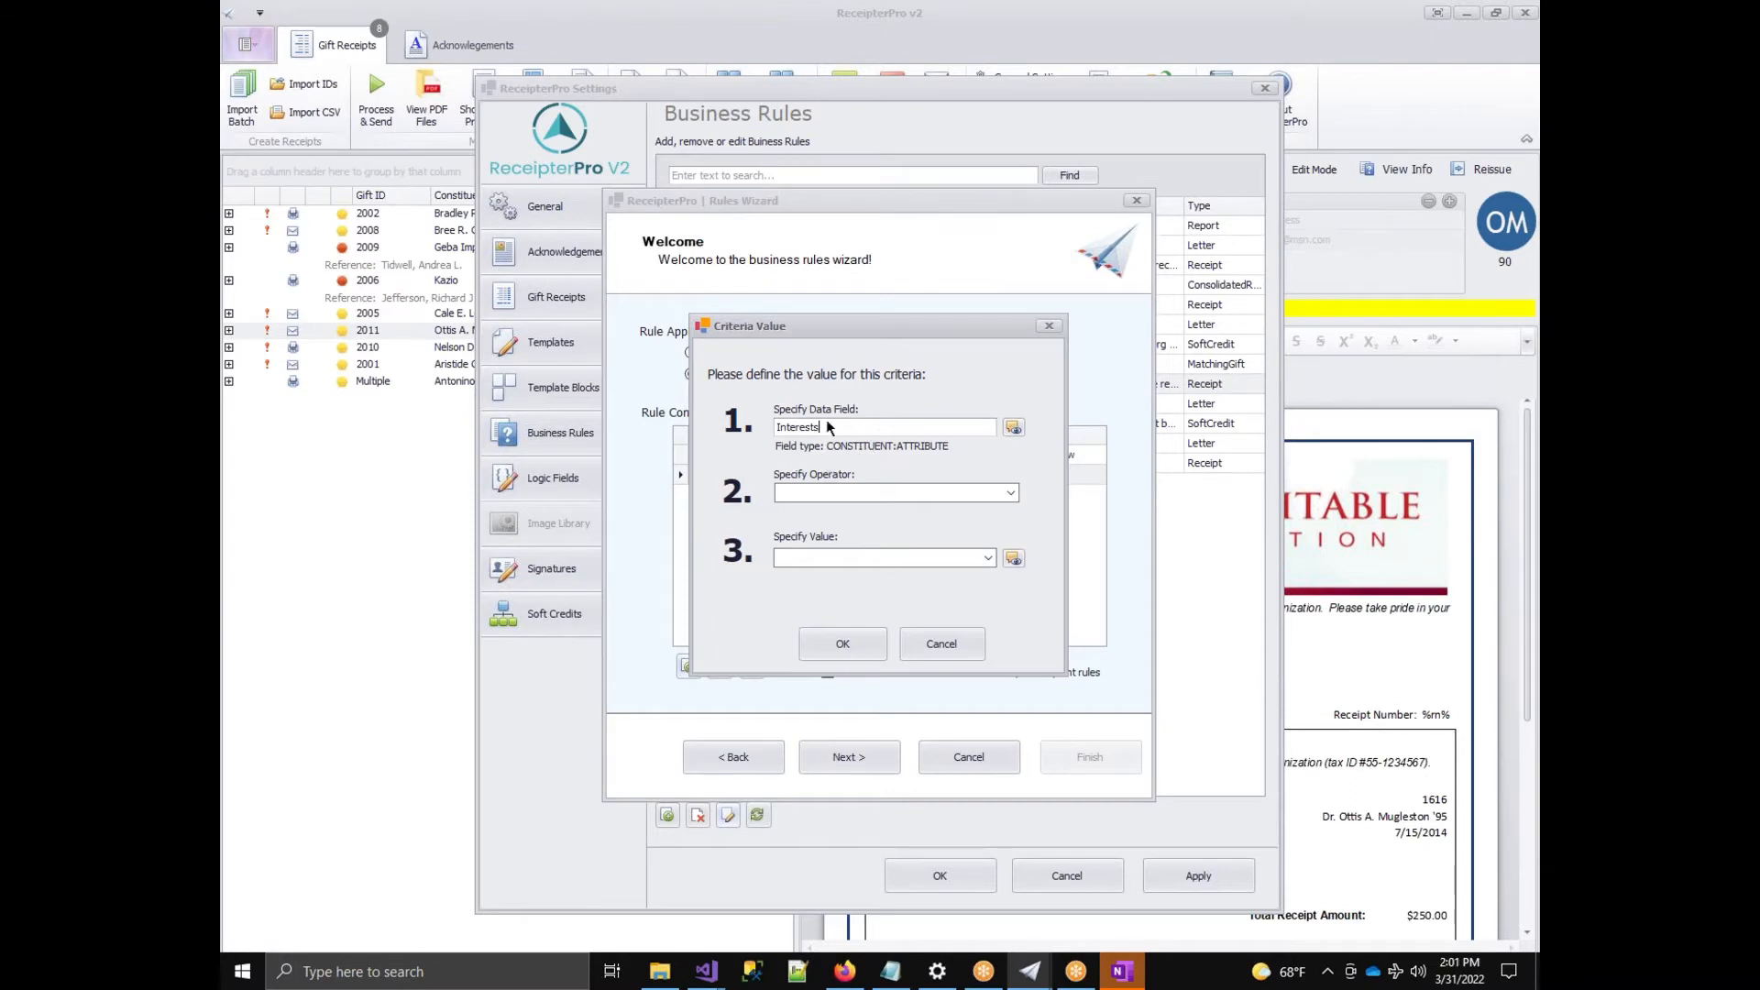
Set the Interests condition's operator to IS ONE OF with the value Sailing, and add it to the rule.
drag(824, 427, 747, 417)
click(885, 496)
click(1009, 493)
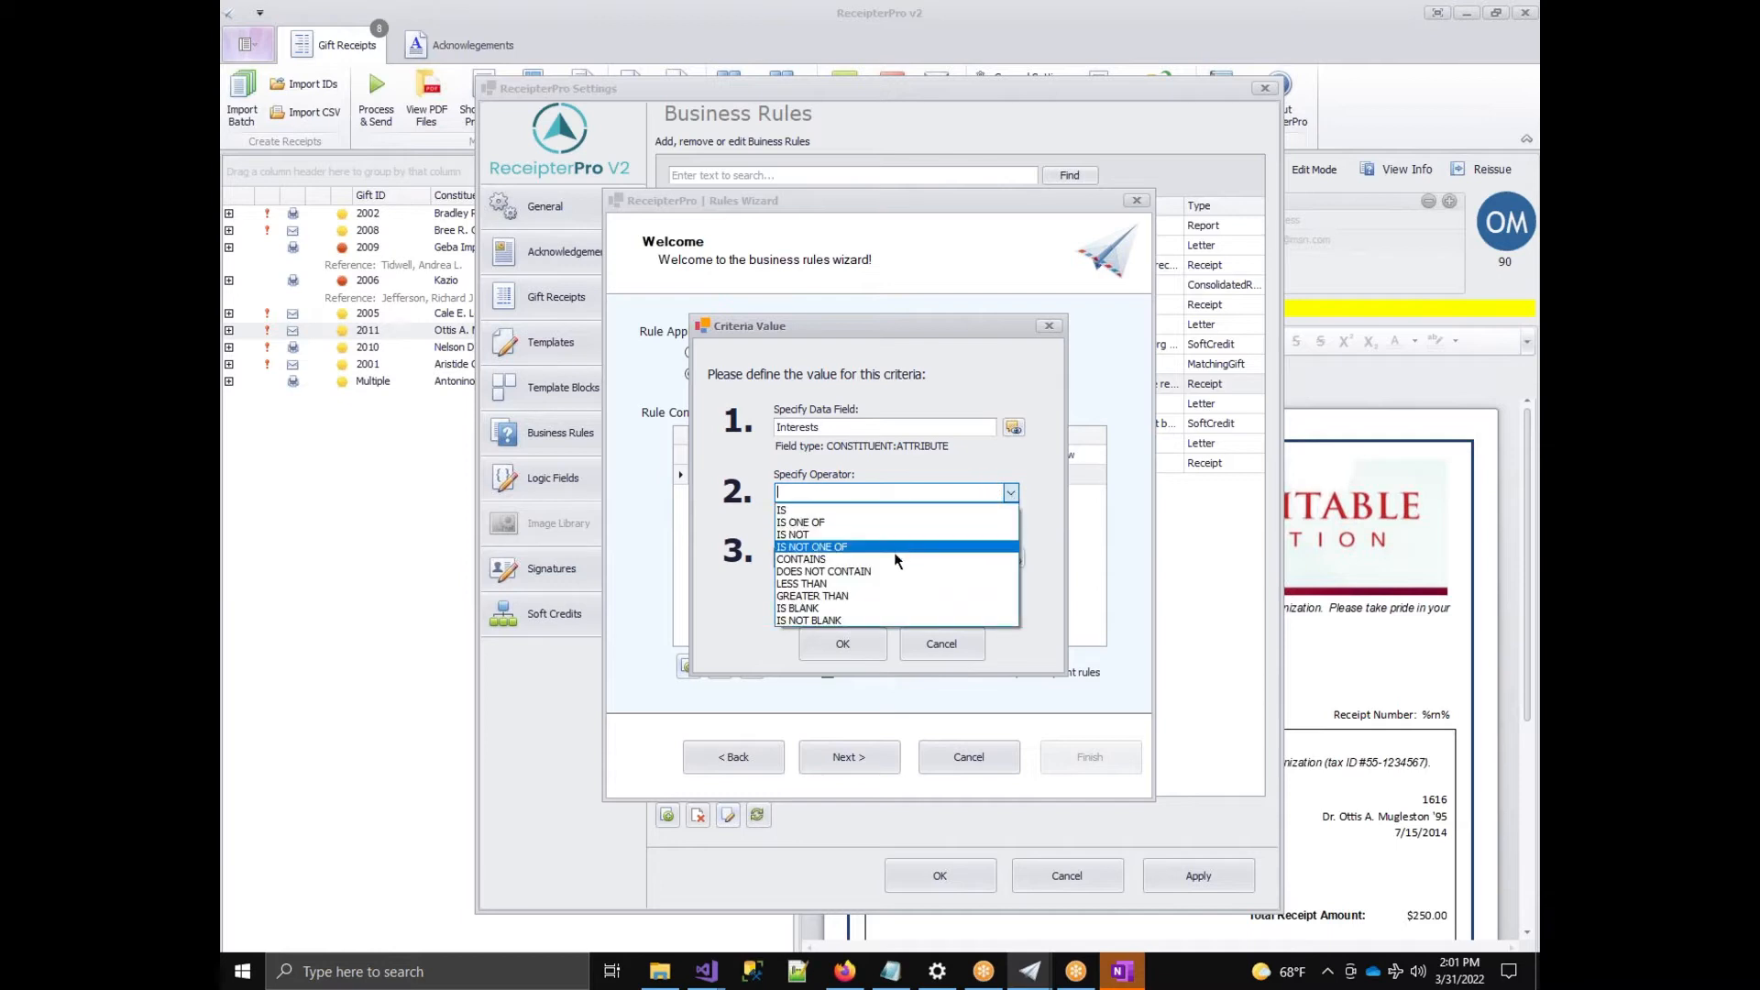
click(895, 523)
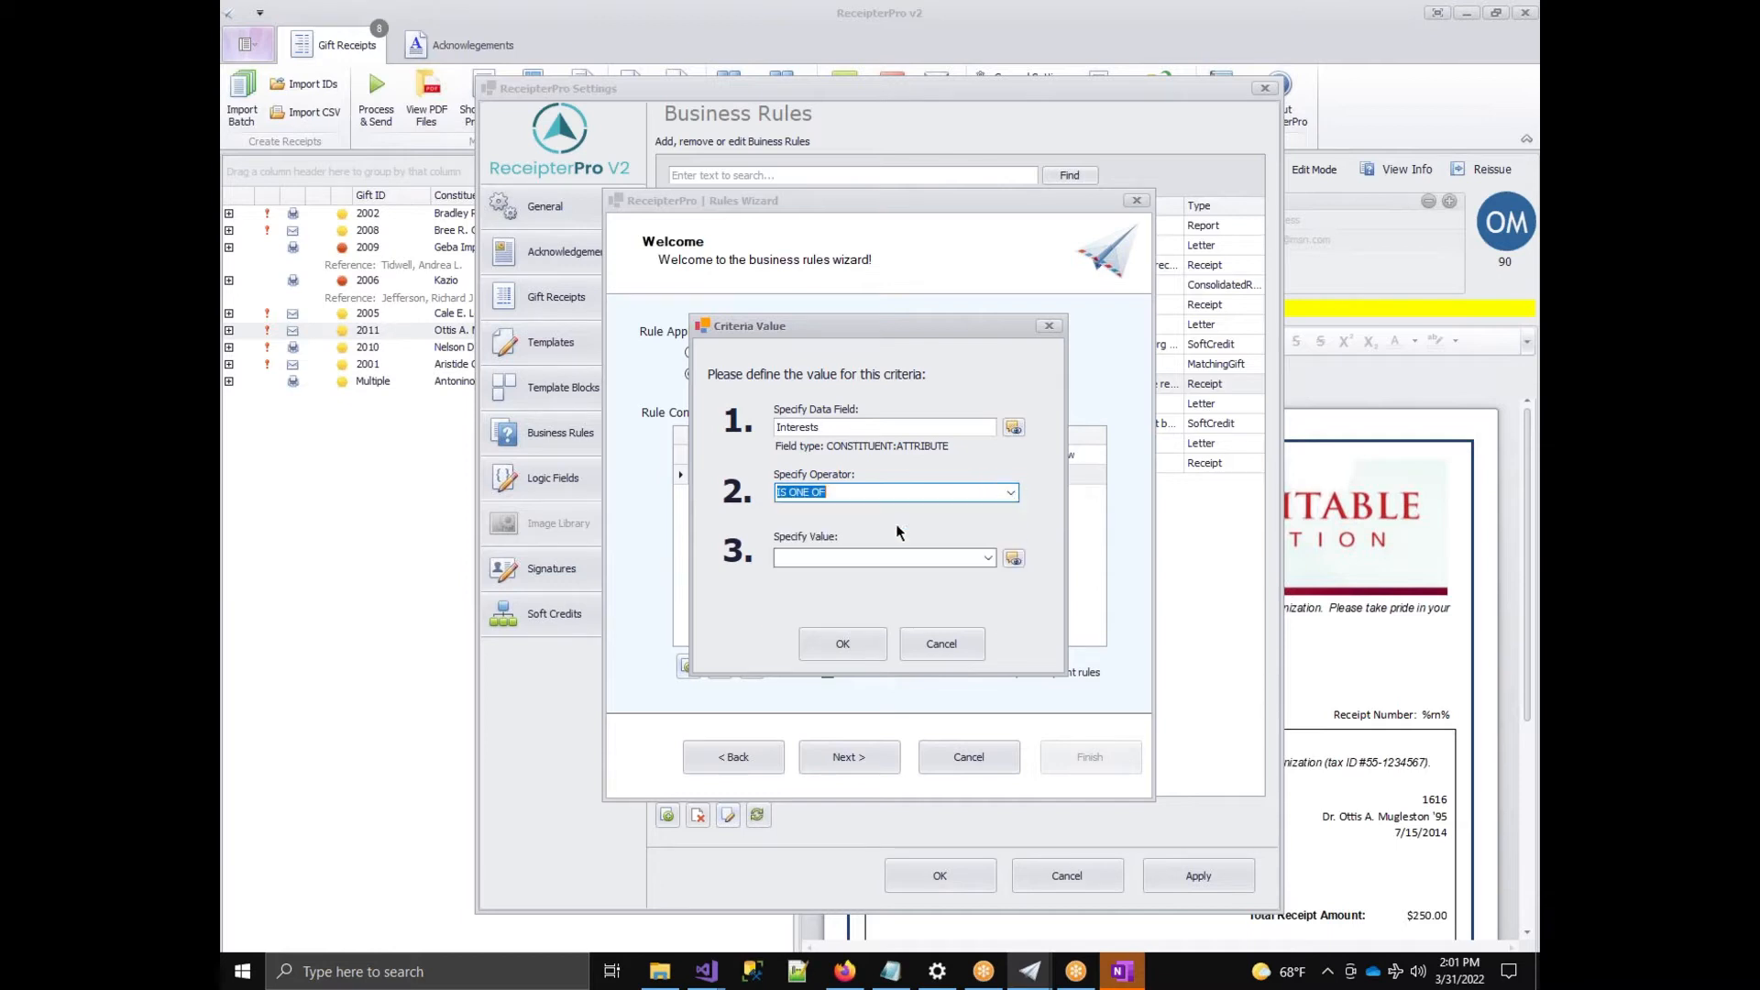
click(864, 558)
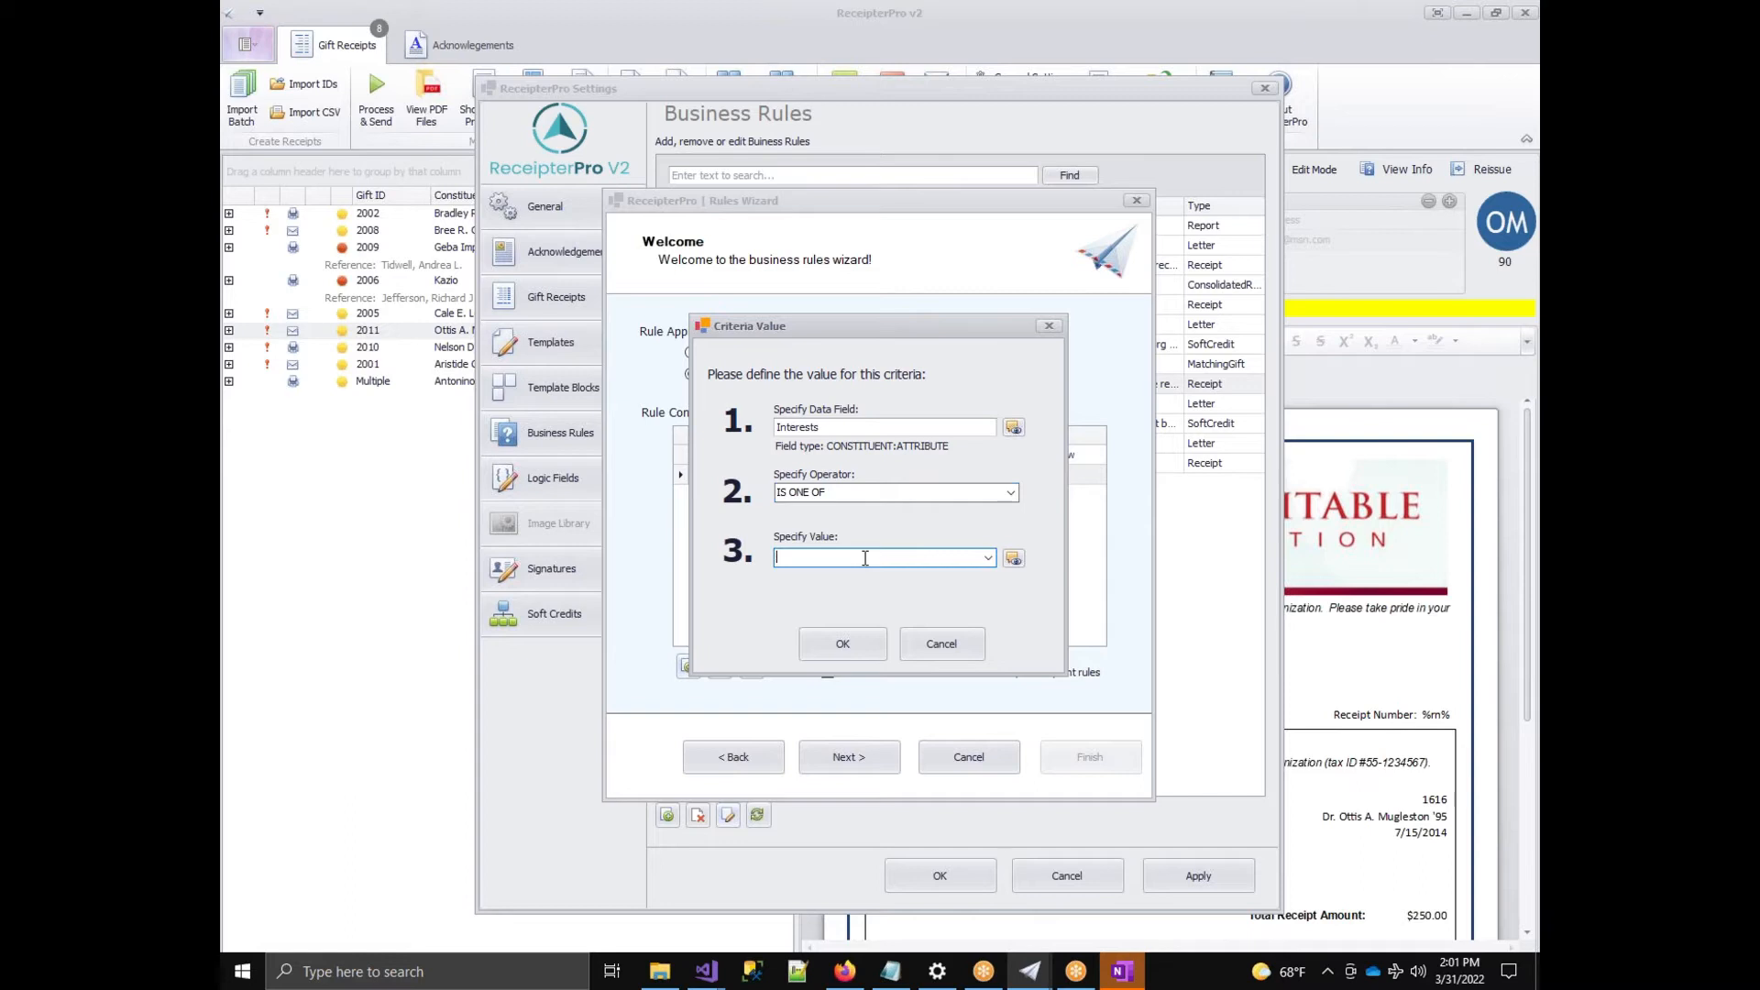
text(Sal)
text(ling)
click(854, 636)
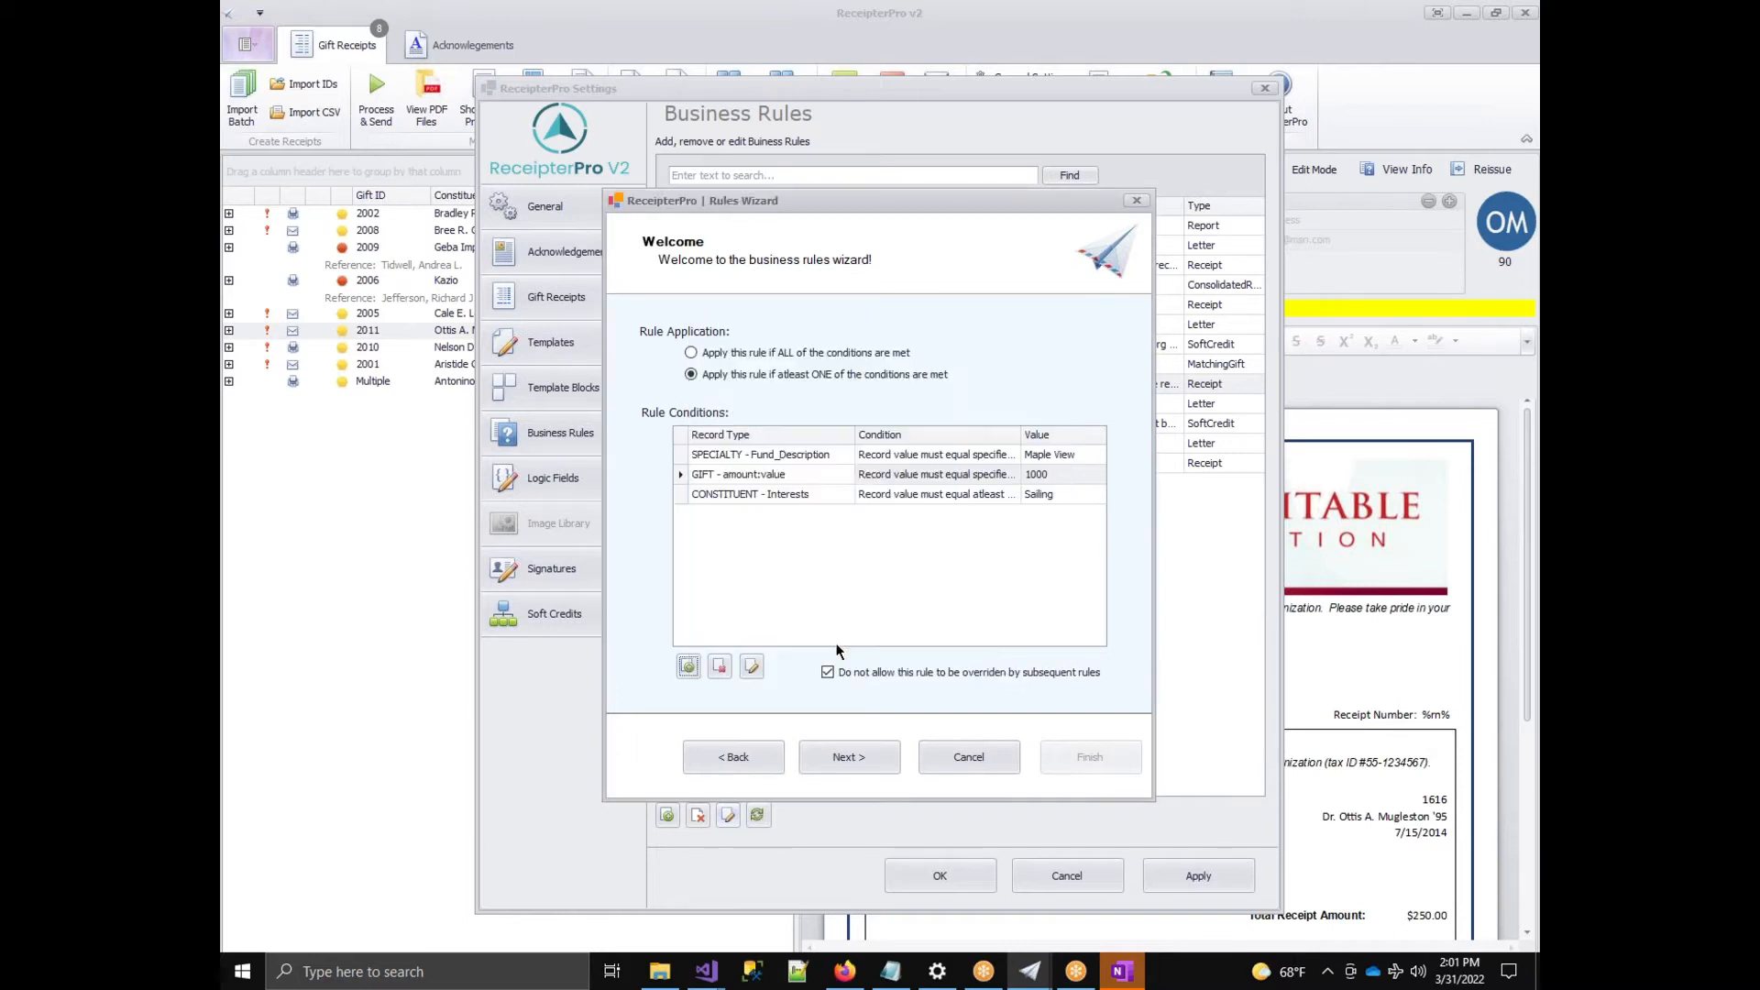
Reopen the Interests condition to examine the available gift fields, constituent fields and scripts, and close the rules wizard without saving.
click(857, 495)
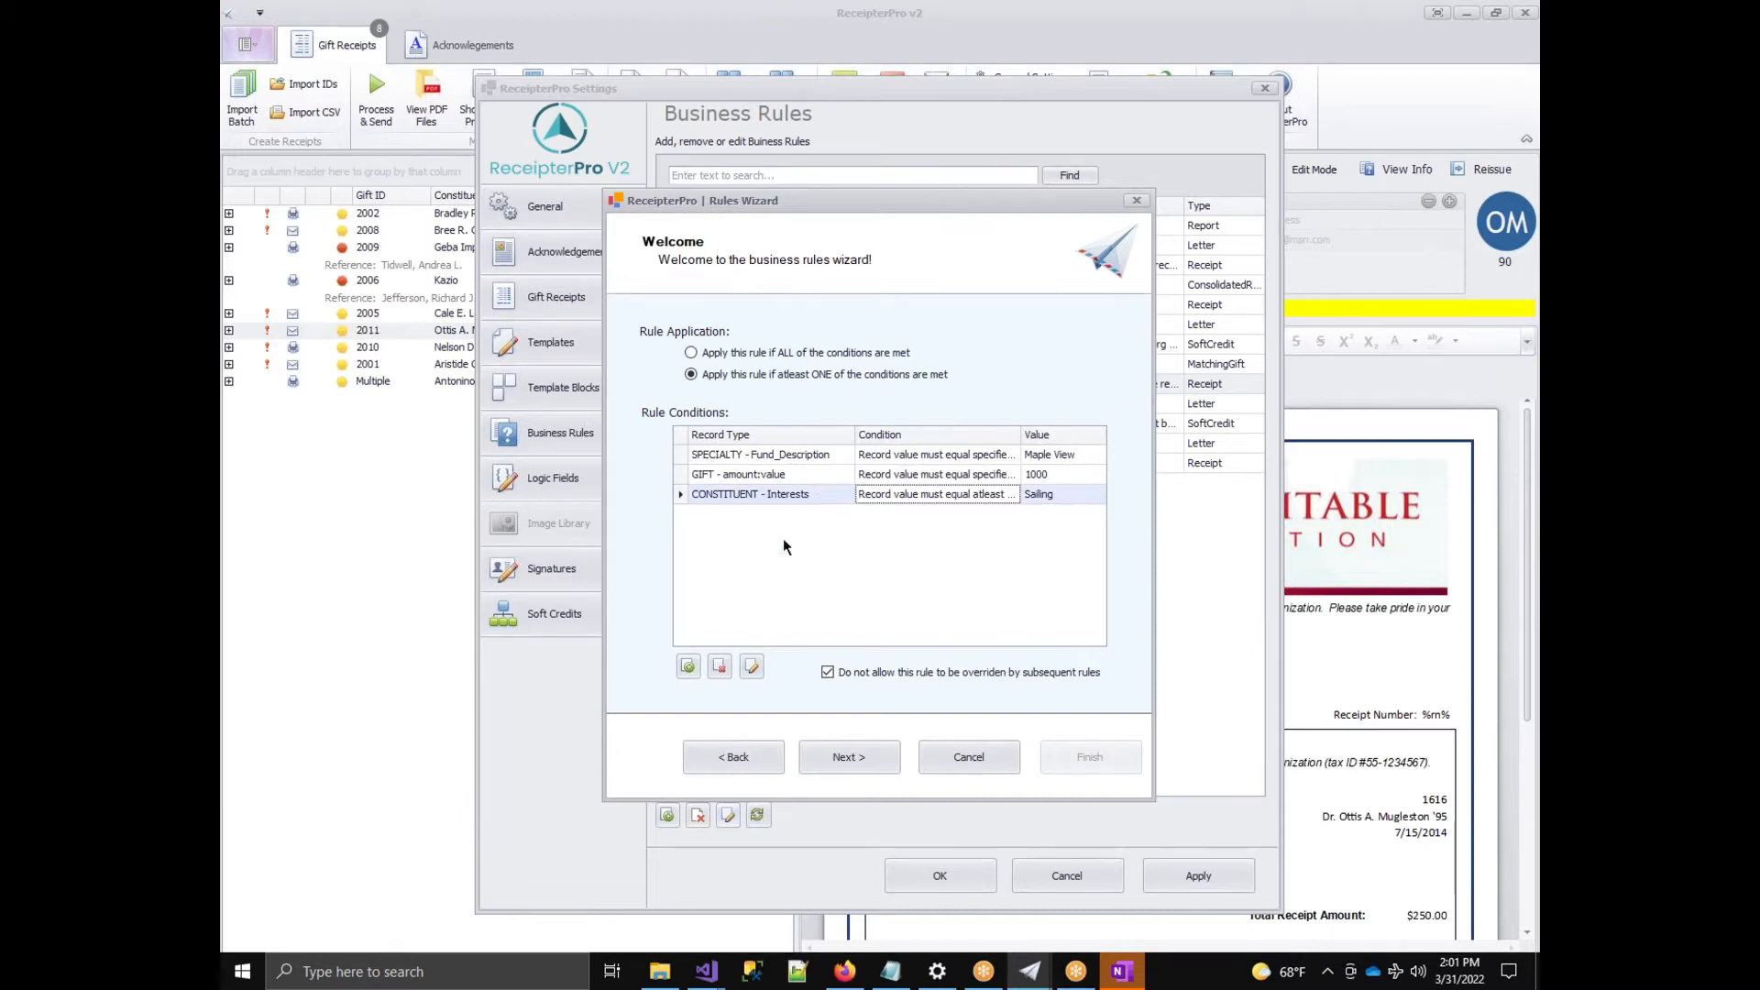
click(750, 667)
click(1014, 431)
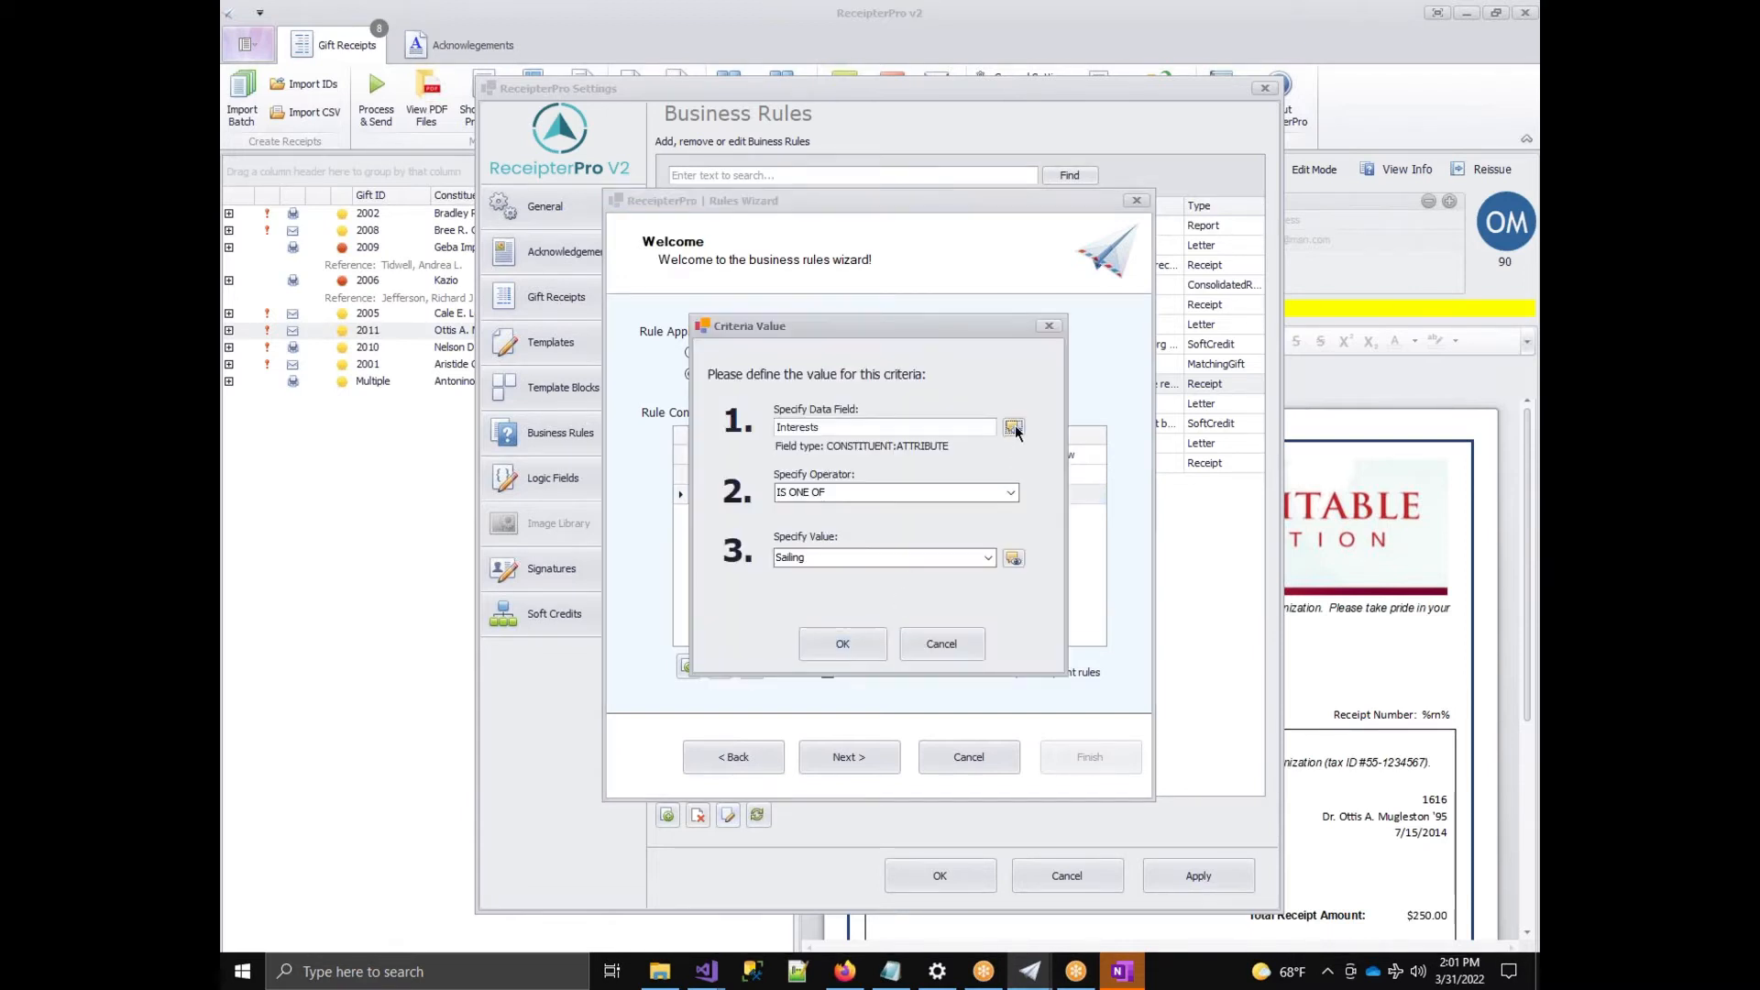
click(678, 334)
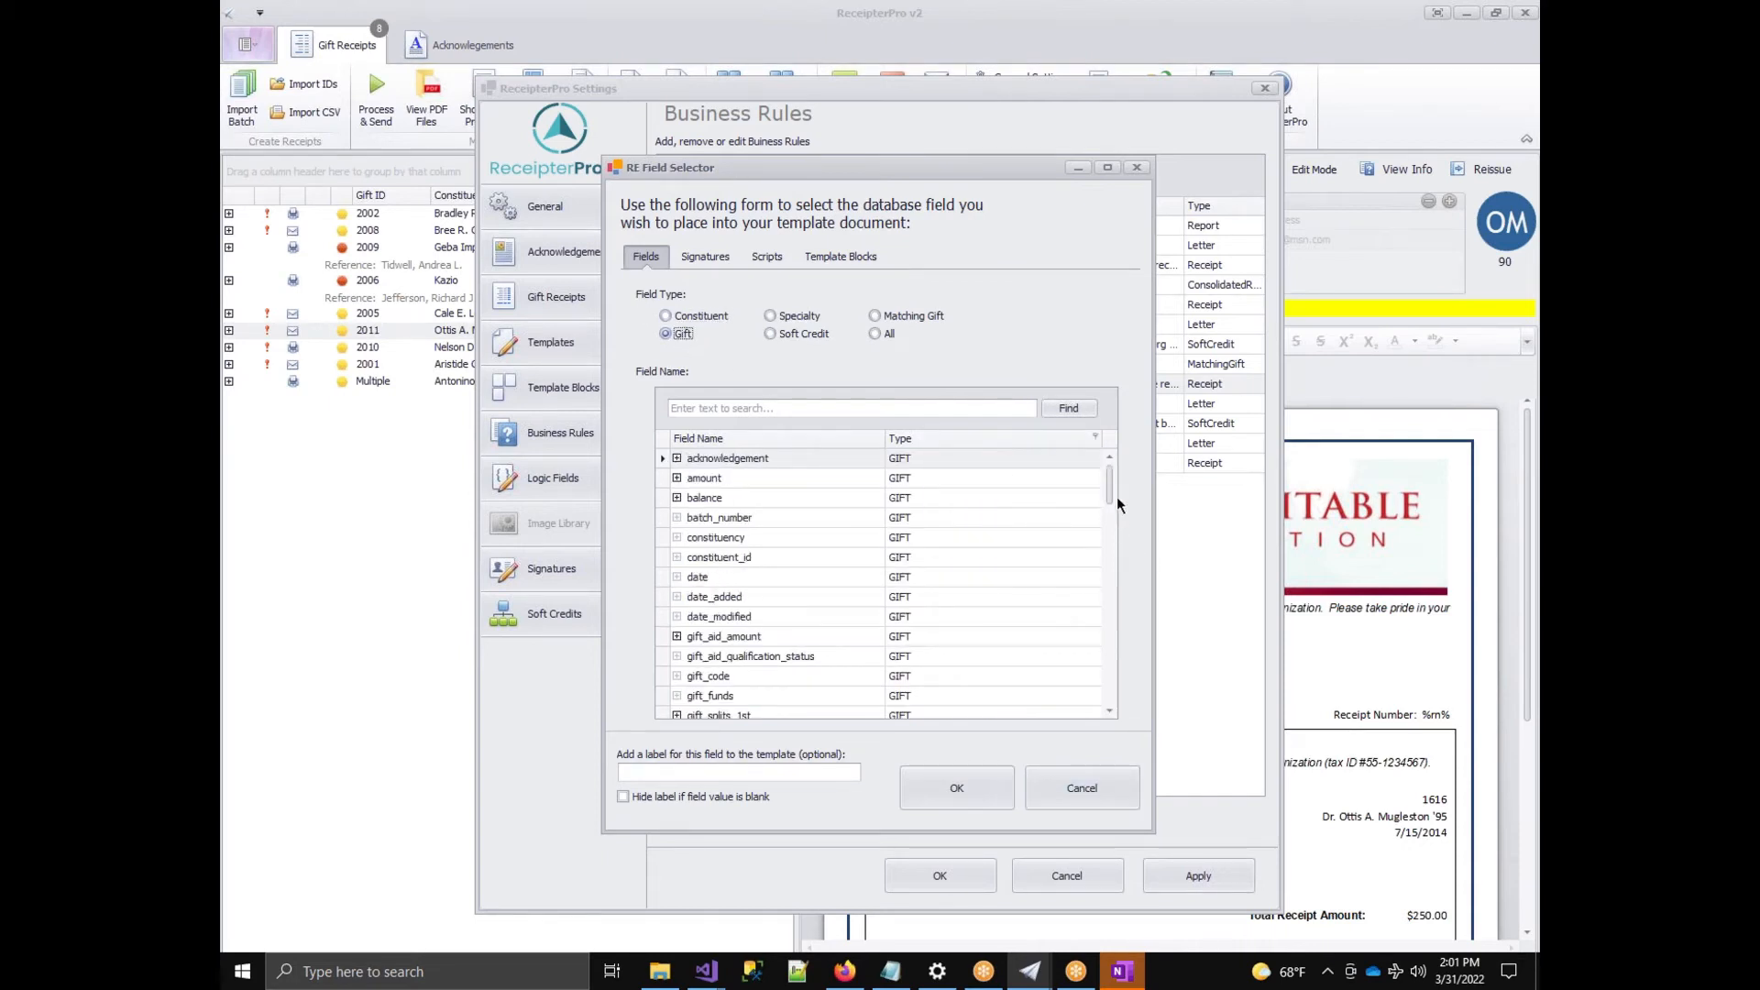
click(695, 316)
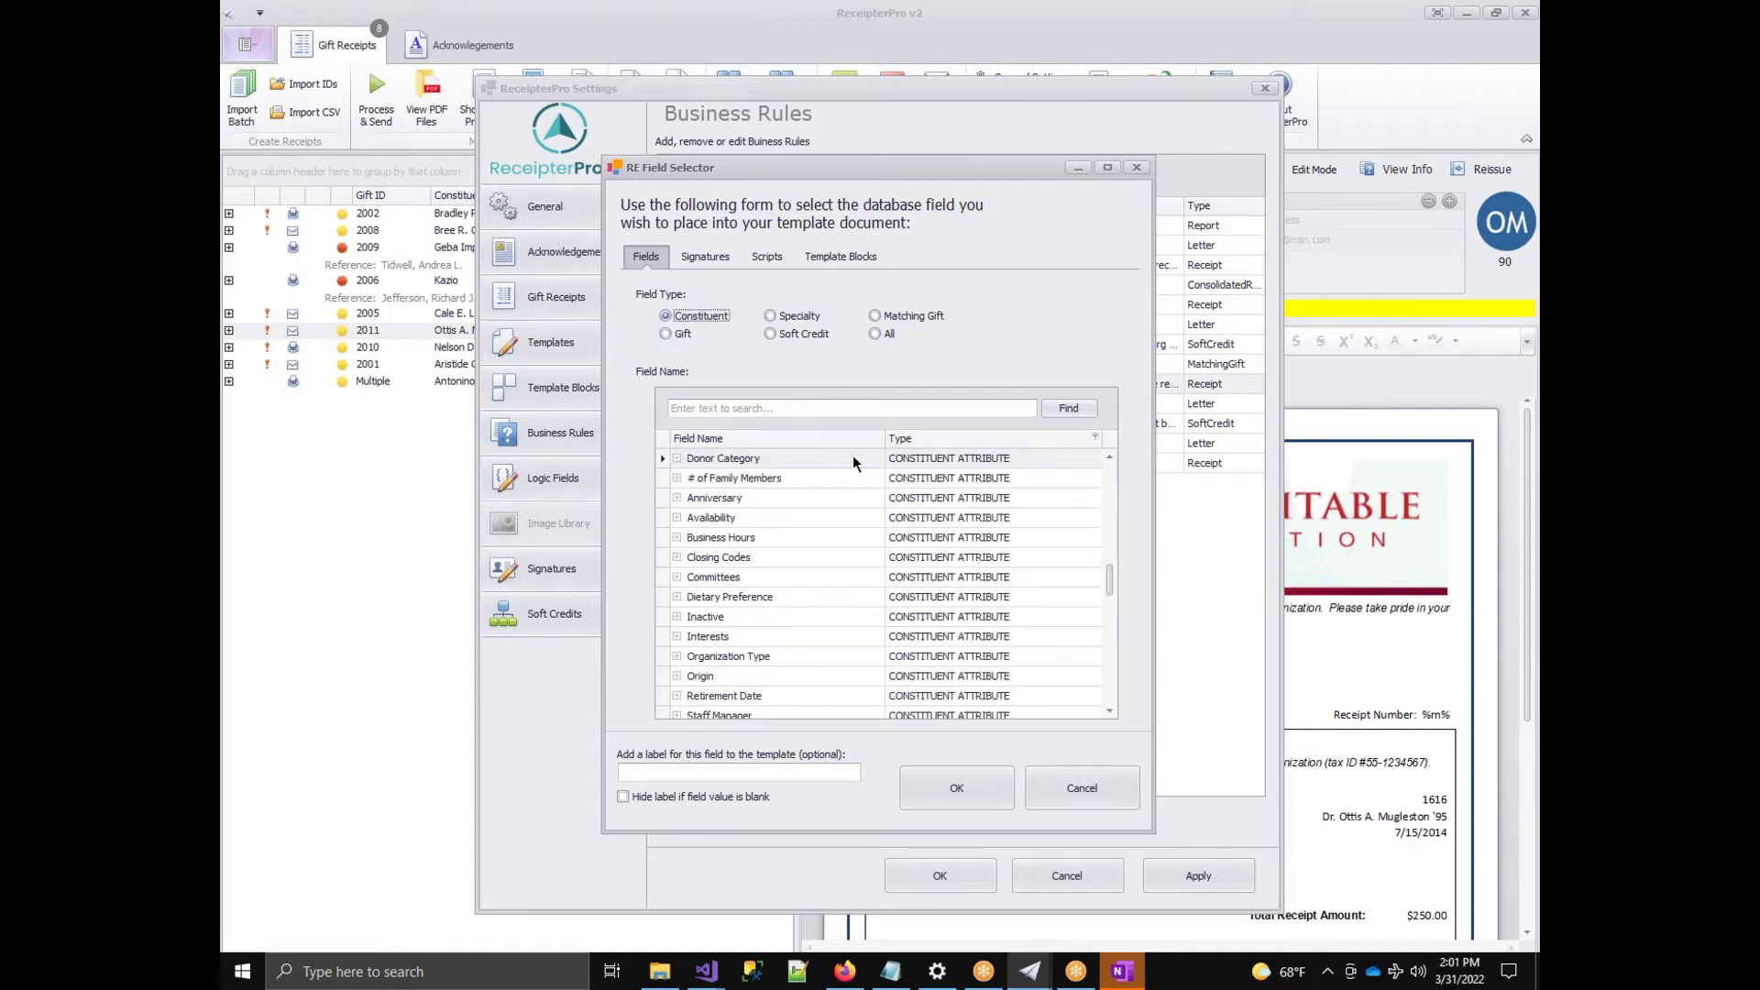
click(766, 257)
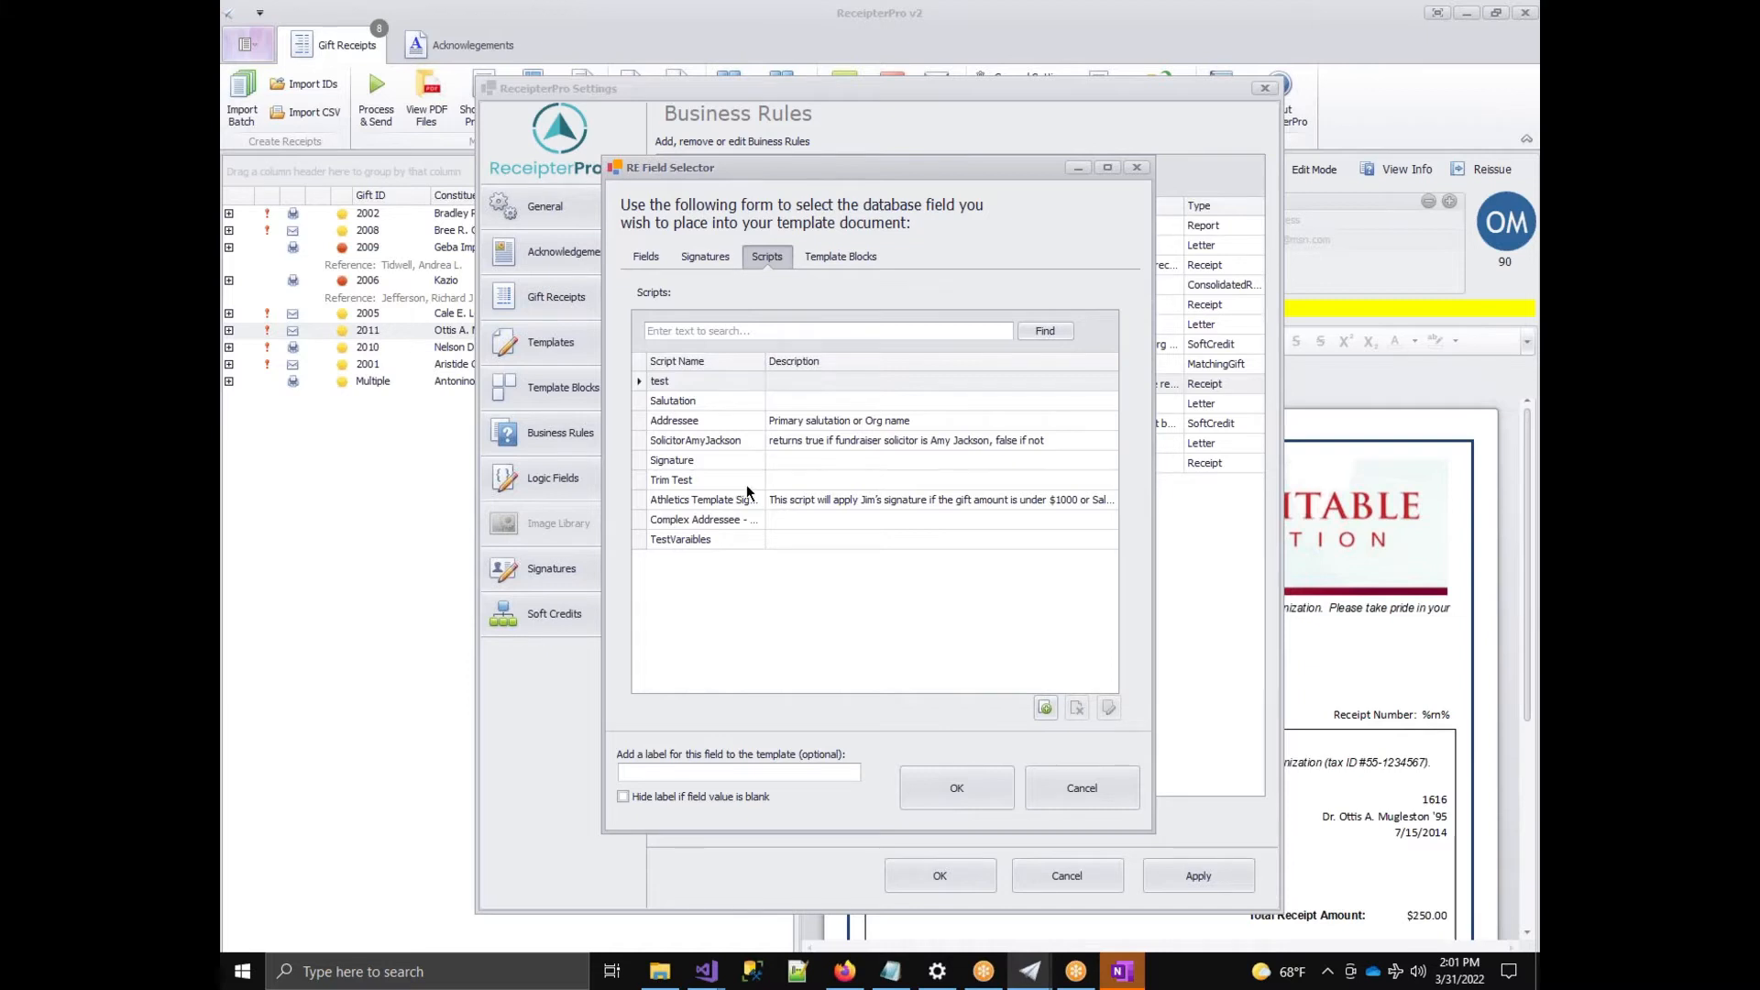
click(644, 257)
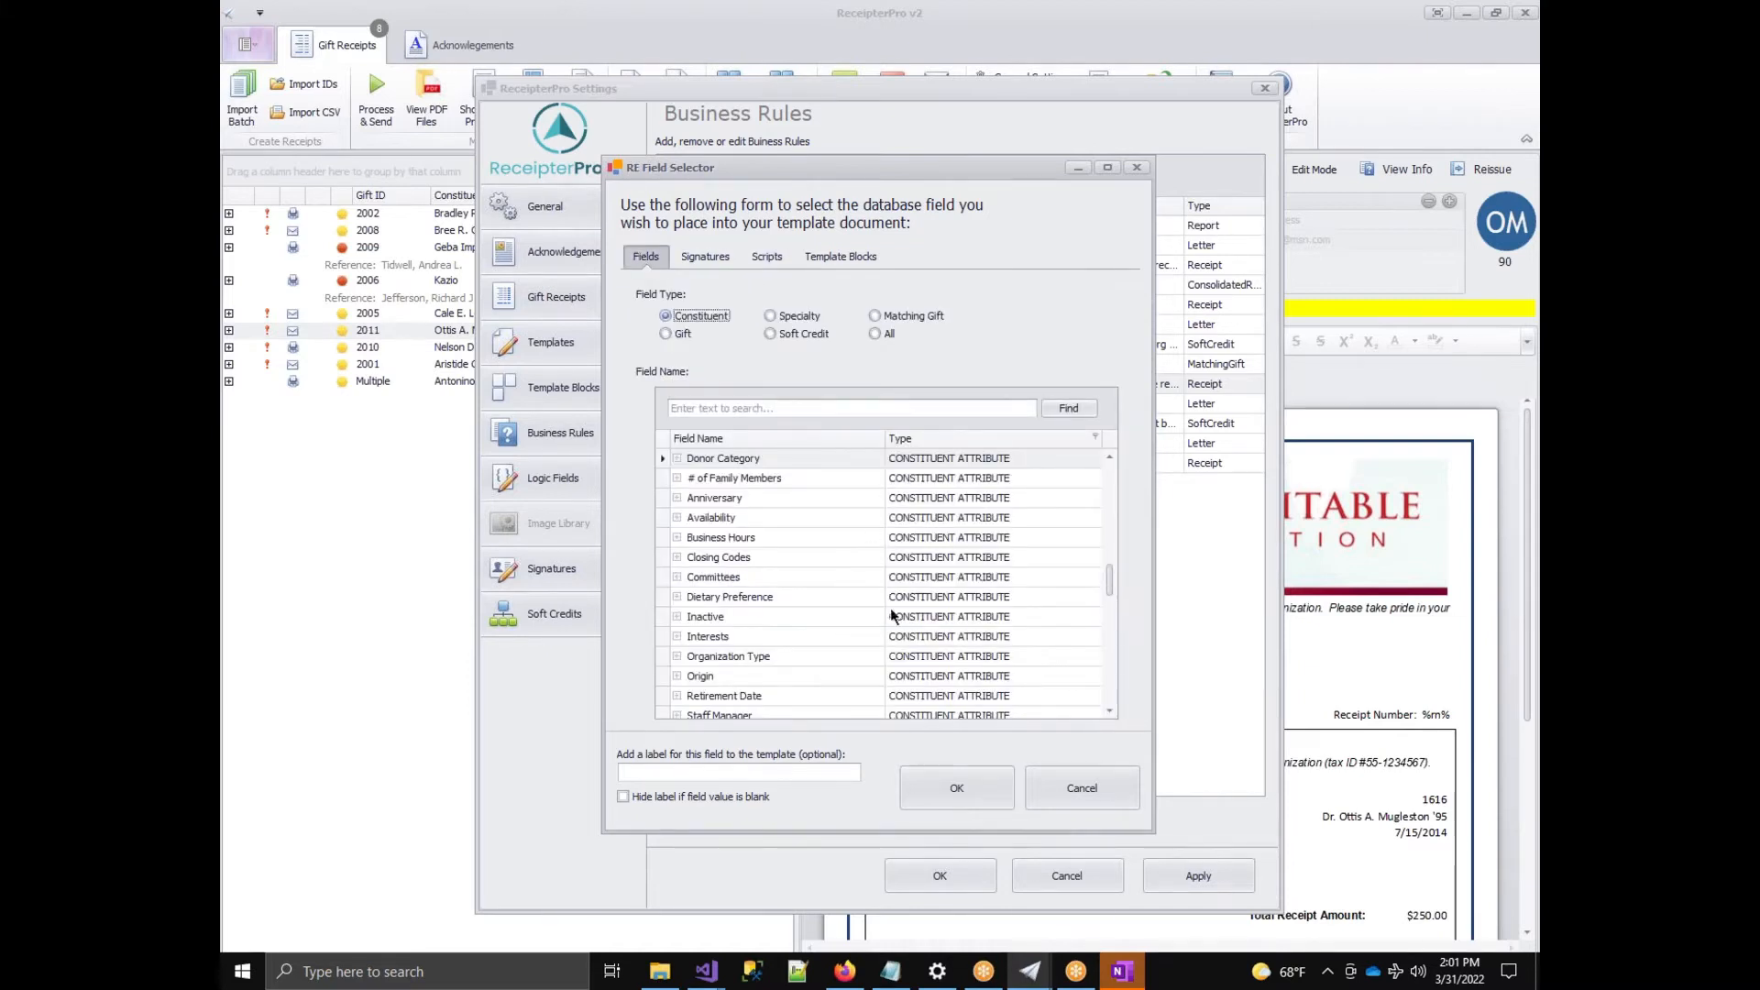
click(1074, 790)
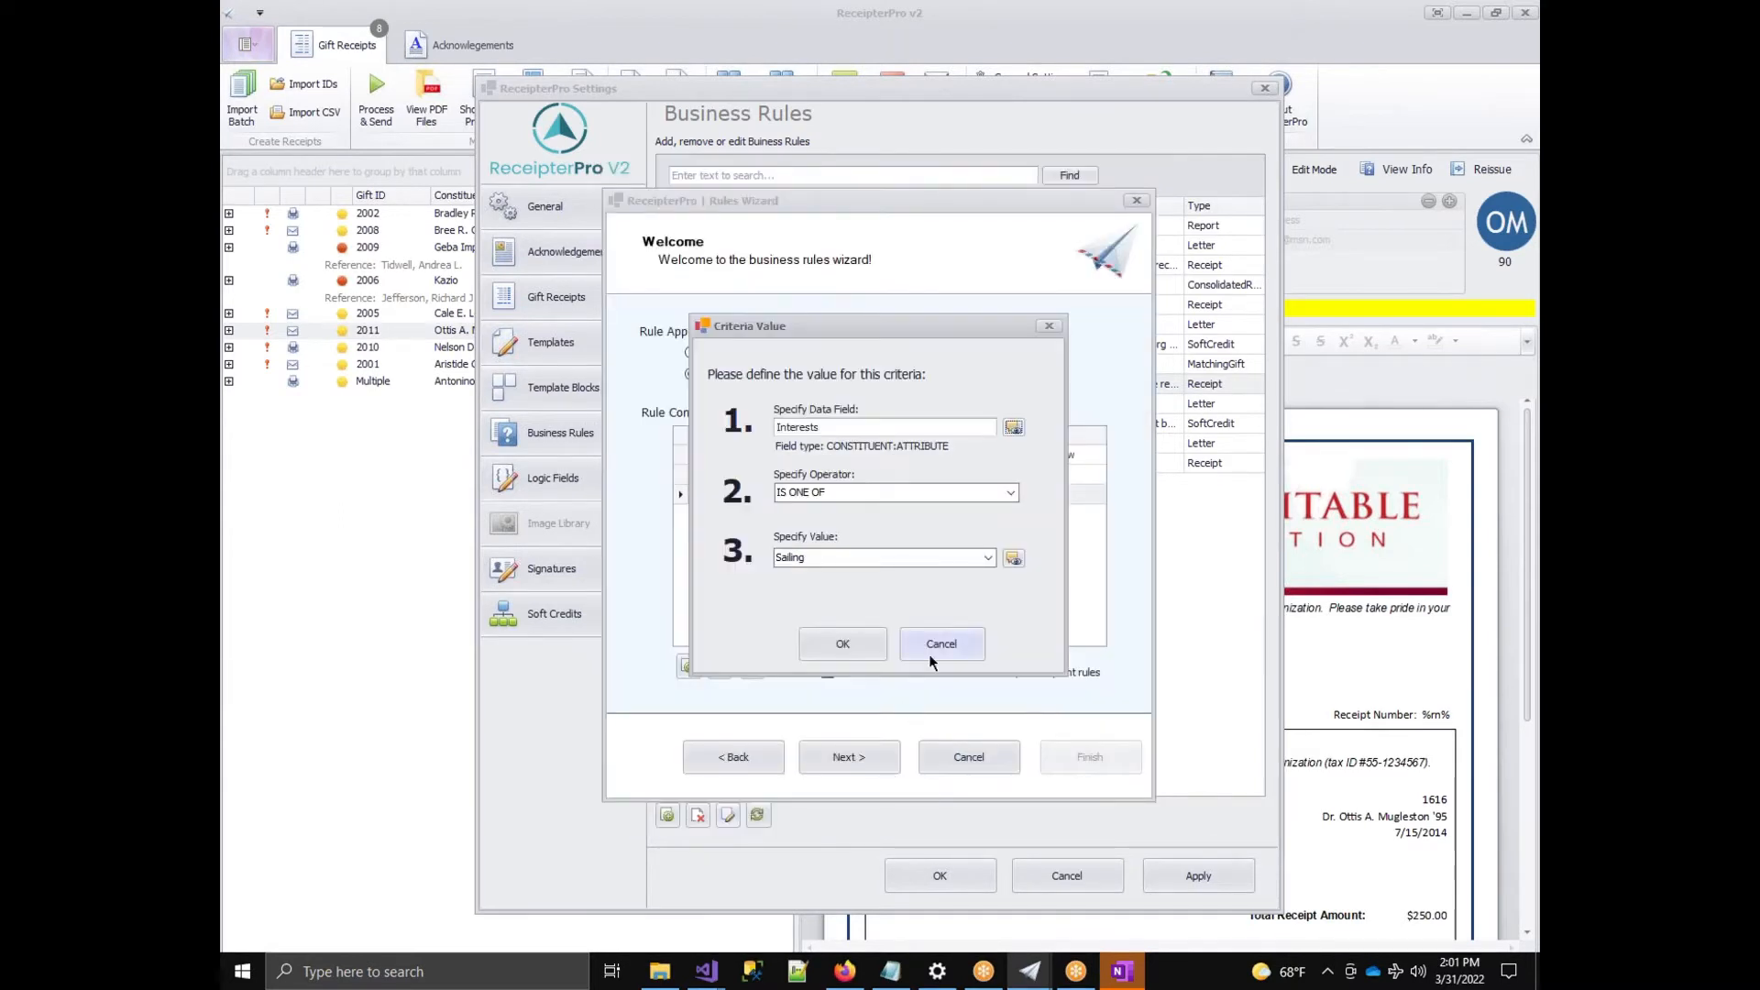
click(865, 648)
click(970, 757)
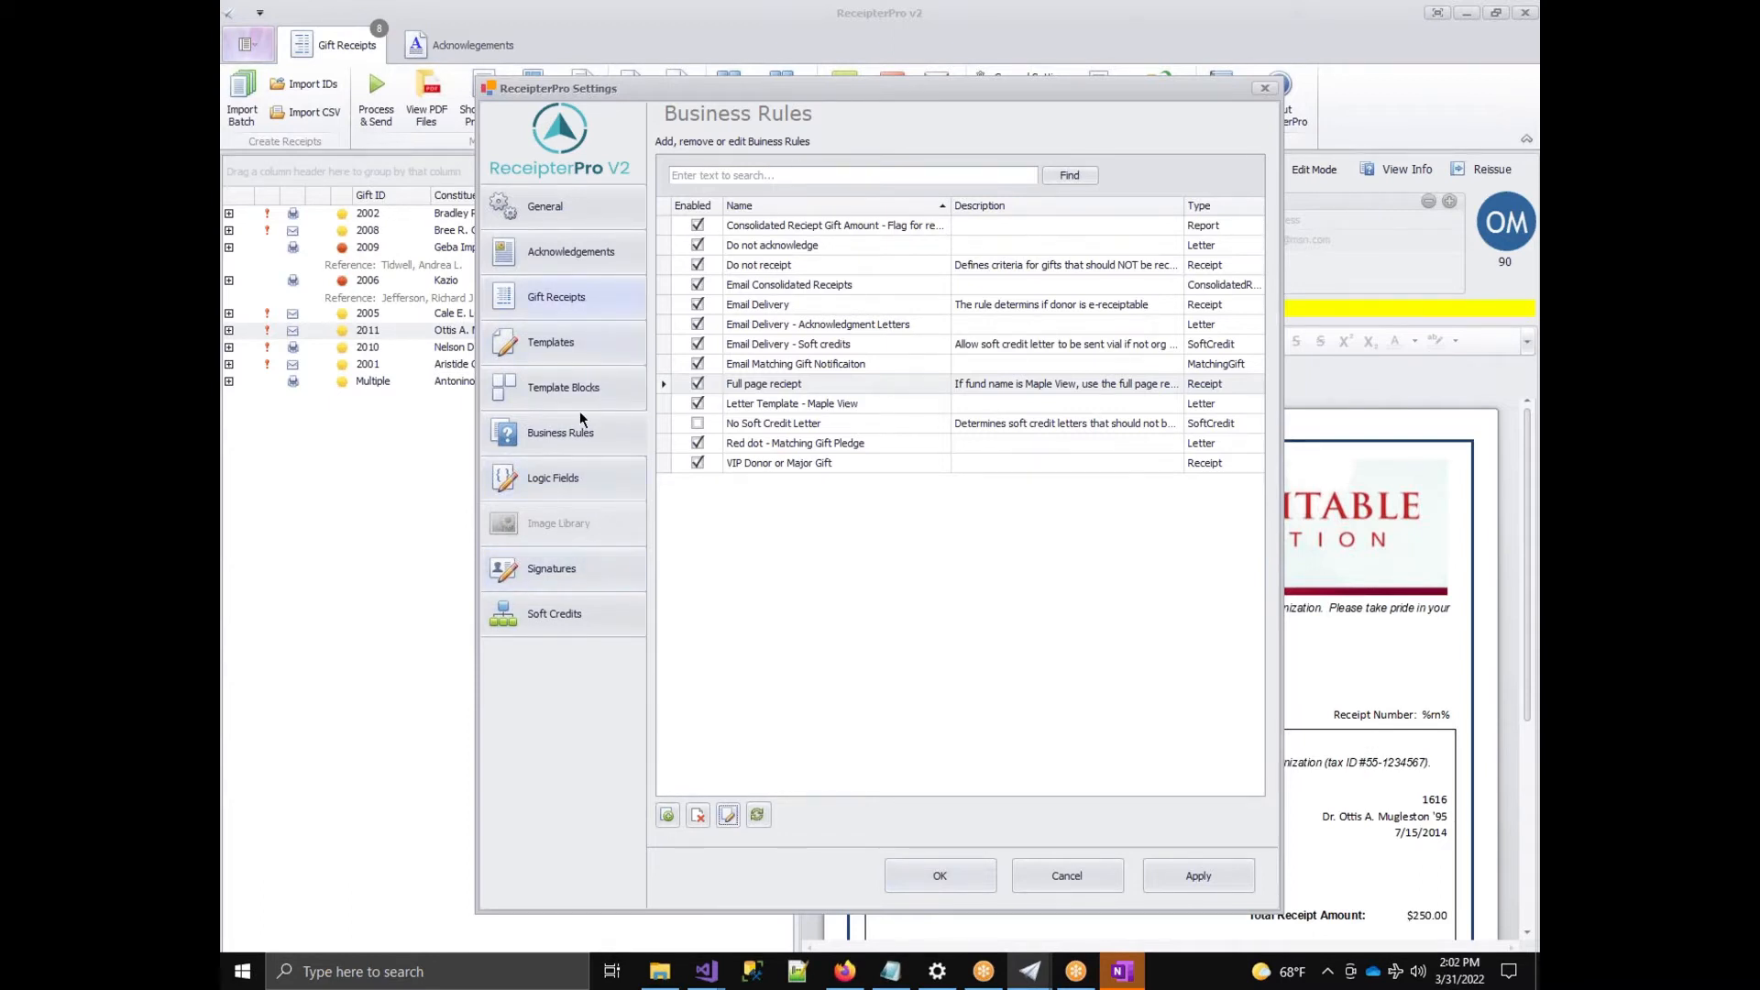
Create a logic field named Reference Text with the description "Add text in front of reference text".
click(582, 470)
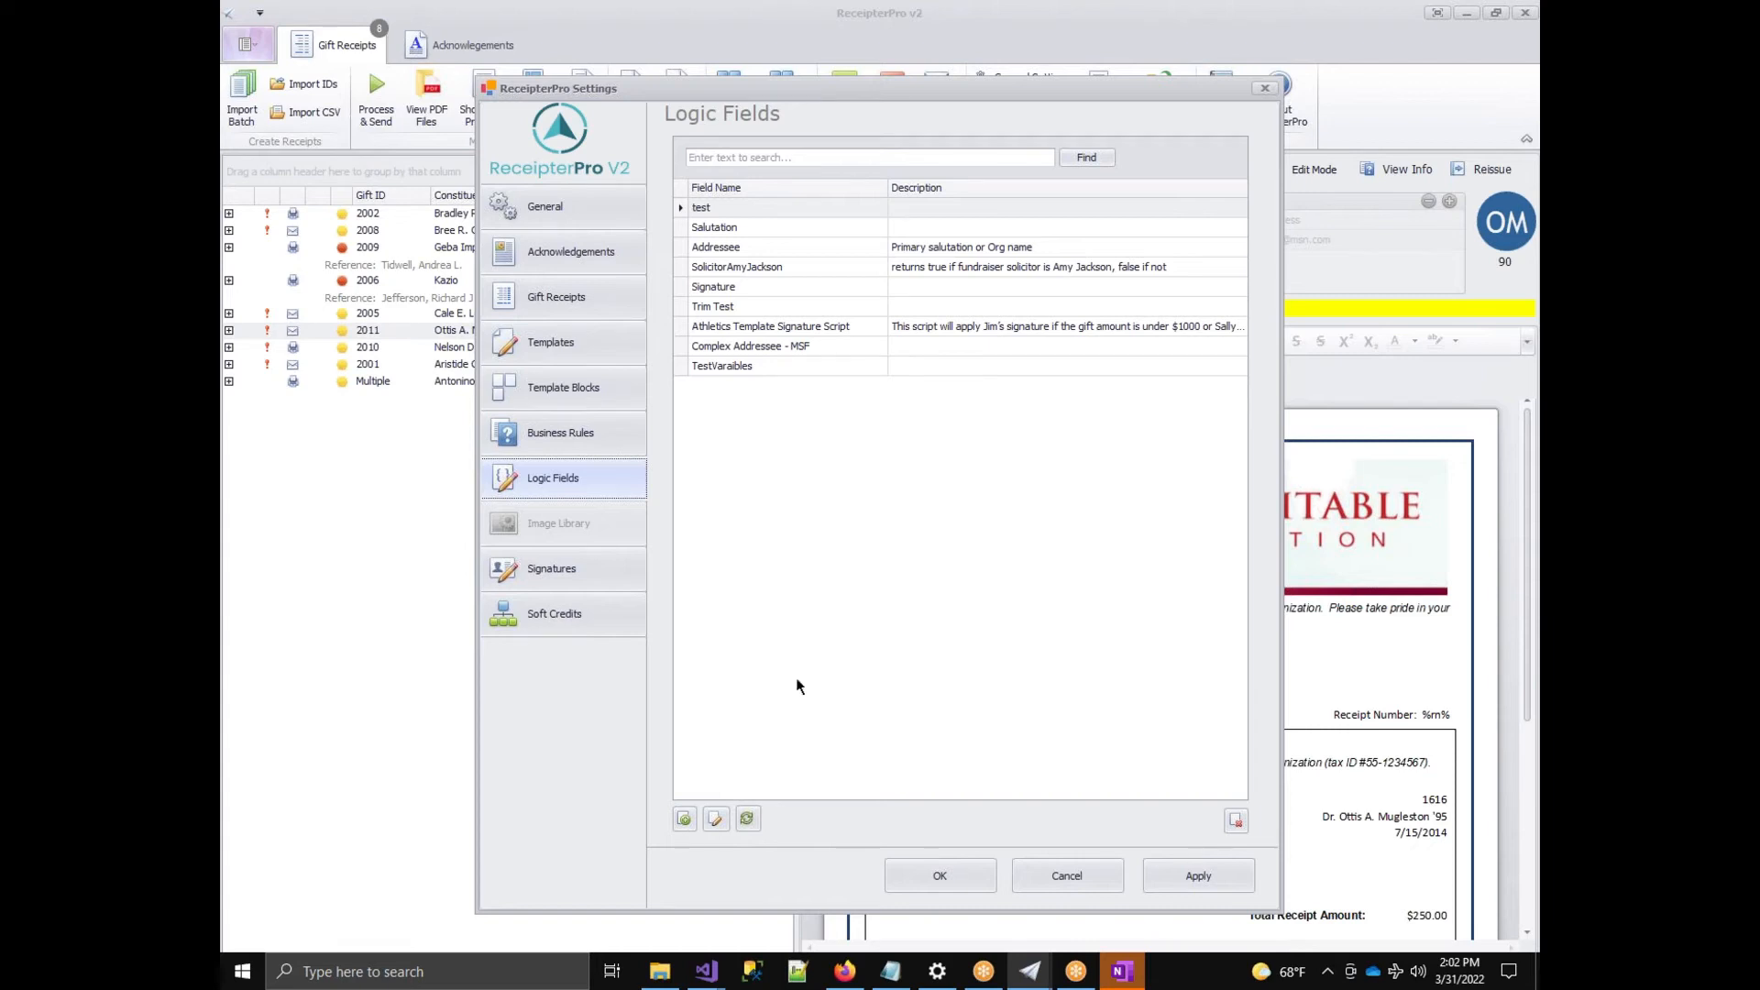
click(839, 715)
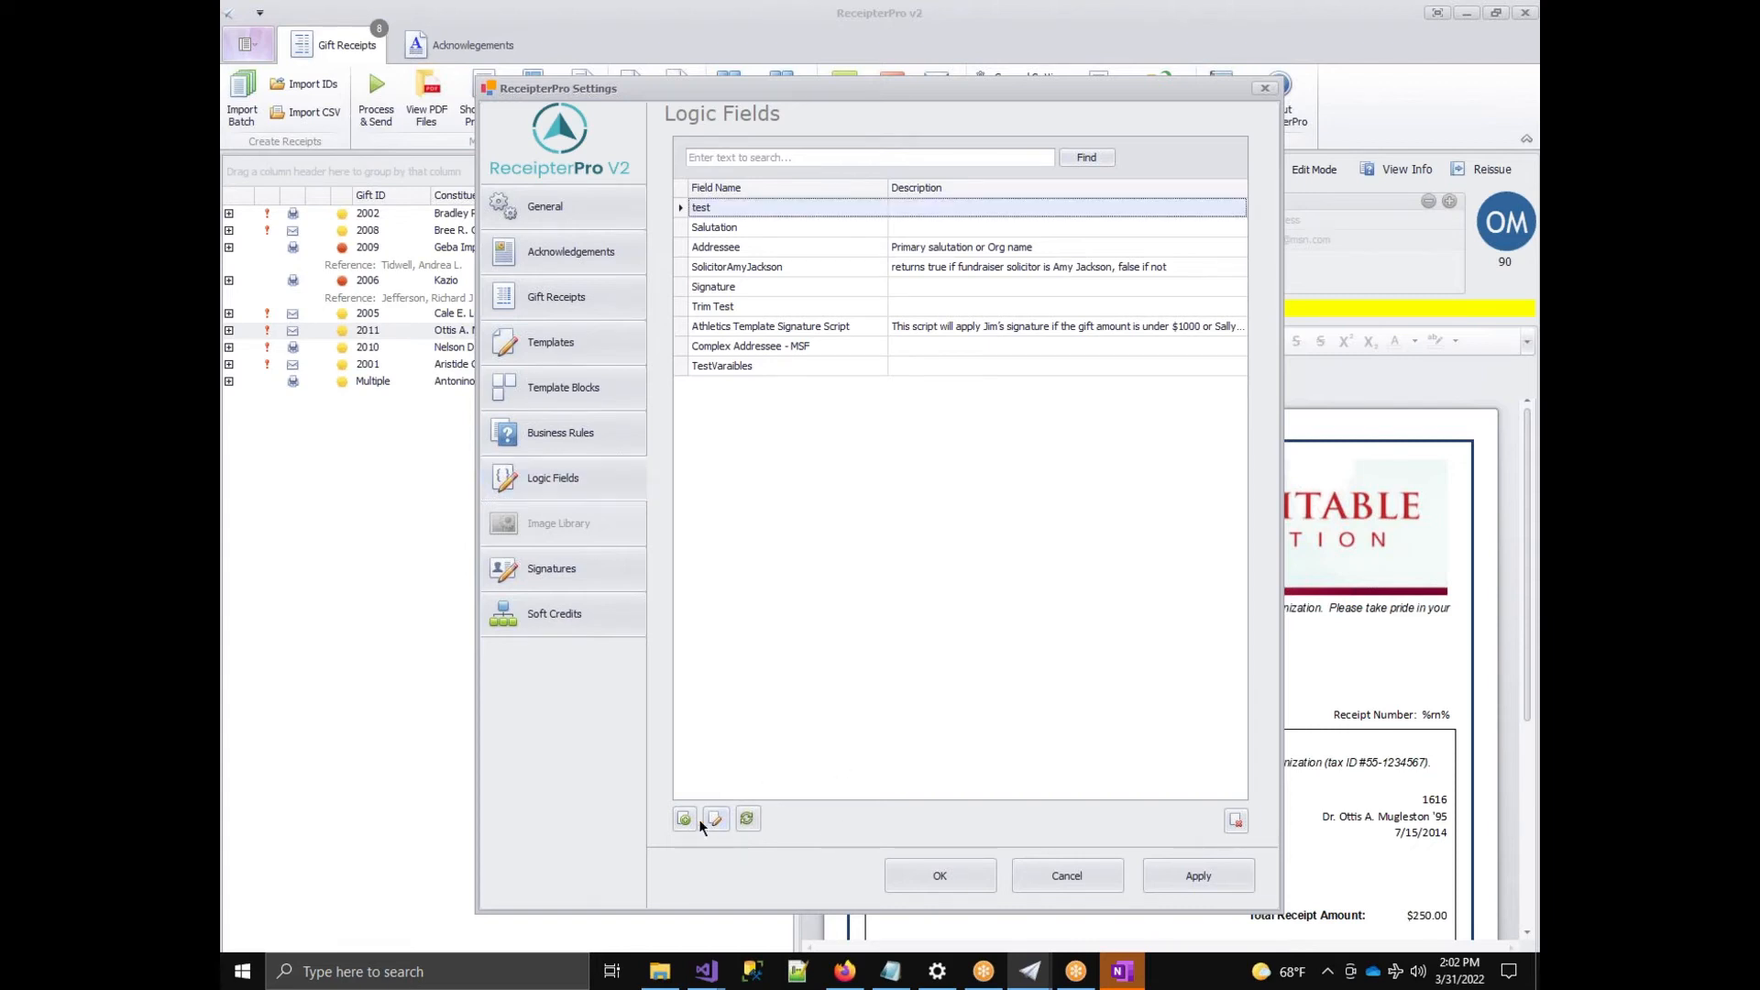
click(688, 817)
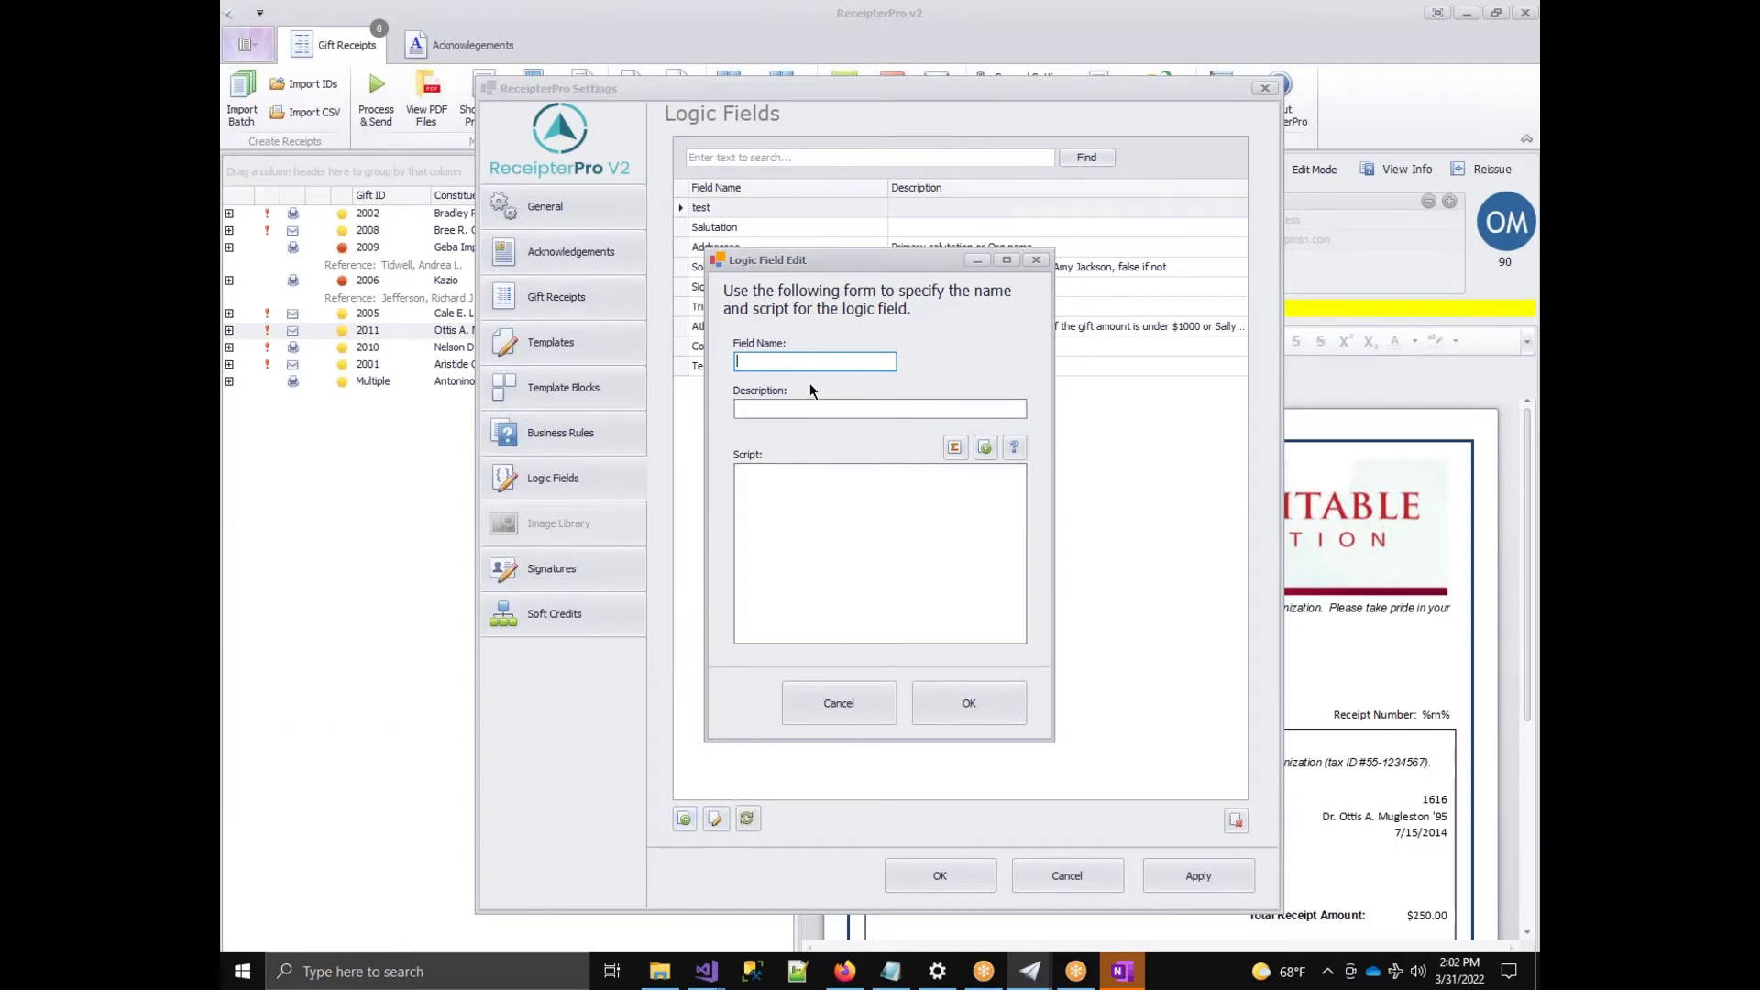
text(Reference Text)
click(820, 409)
text(Add text)
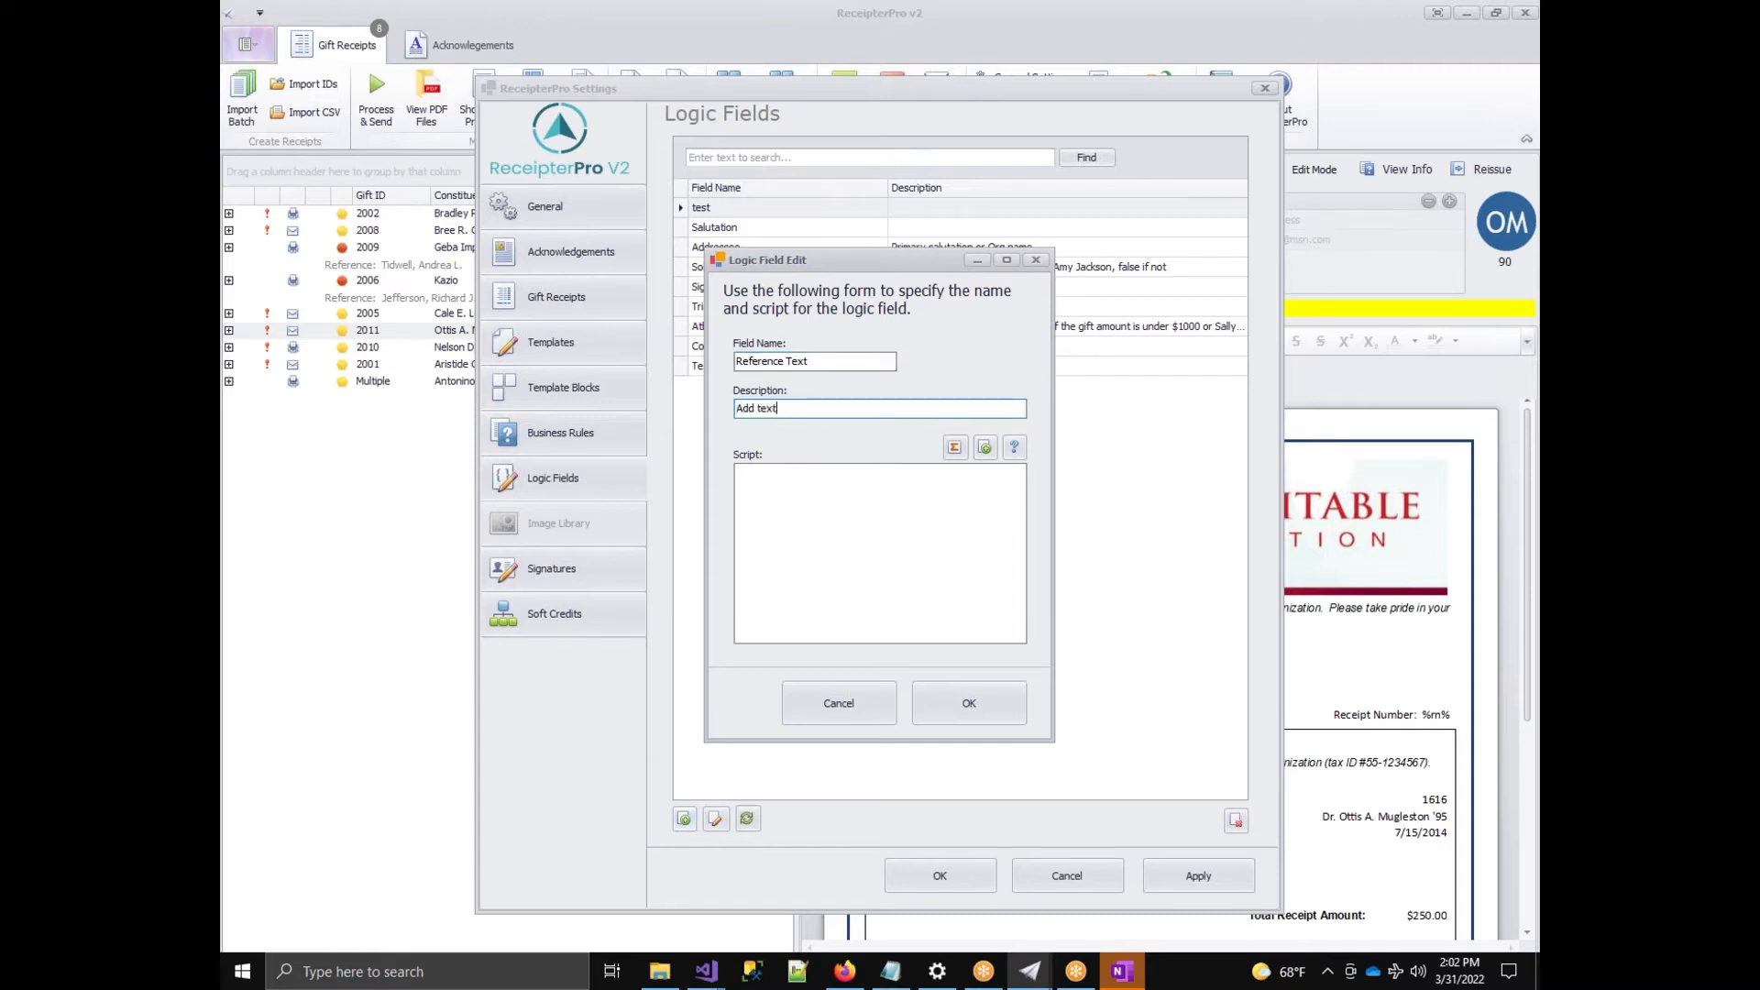
text( in front of reference text)
Start a criterion in the Reference Text script with the gift field reference as its data field.
click(819, 502)
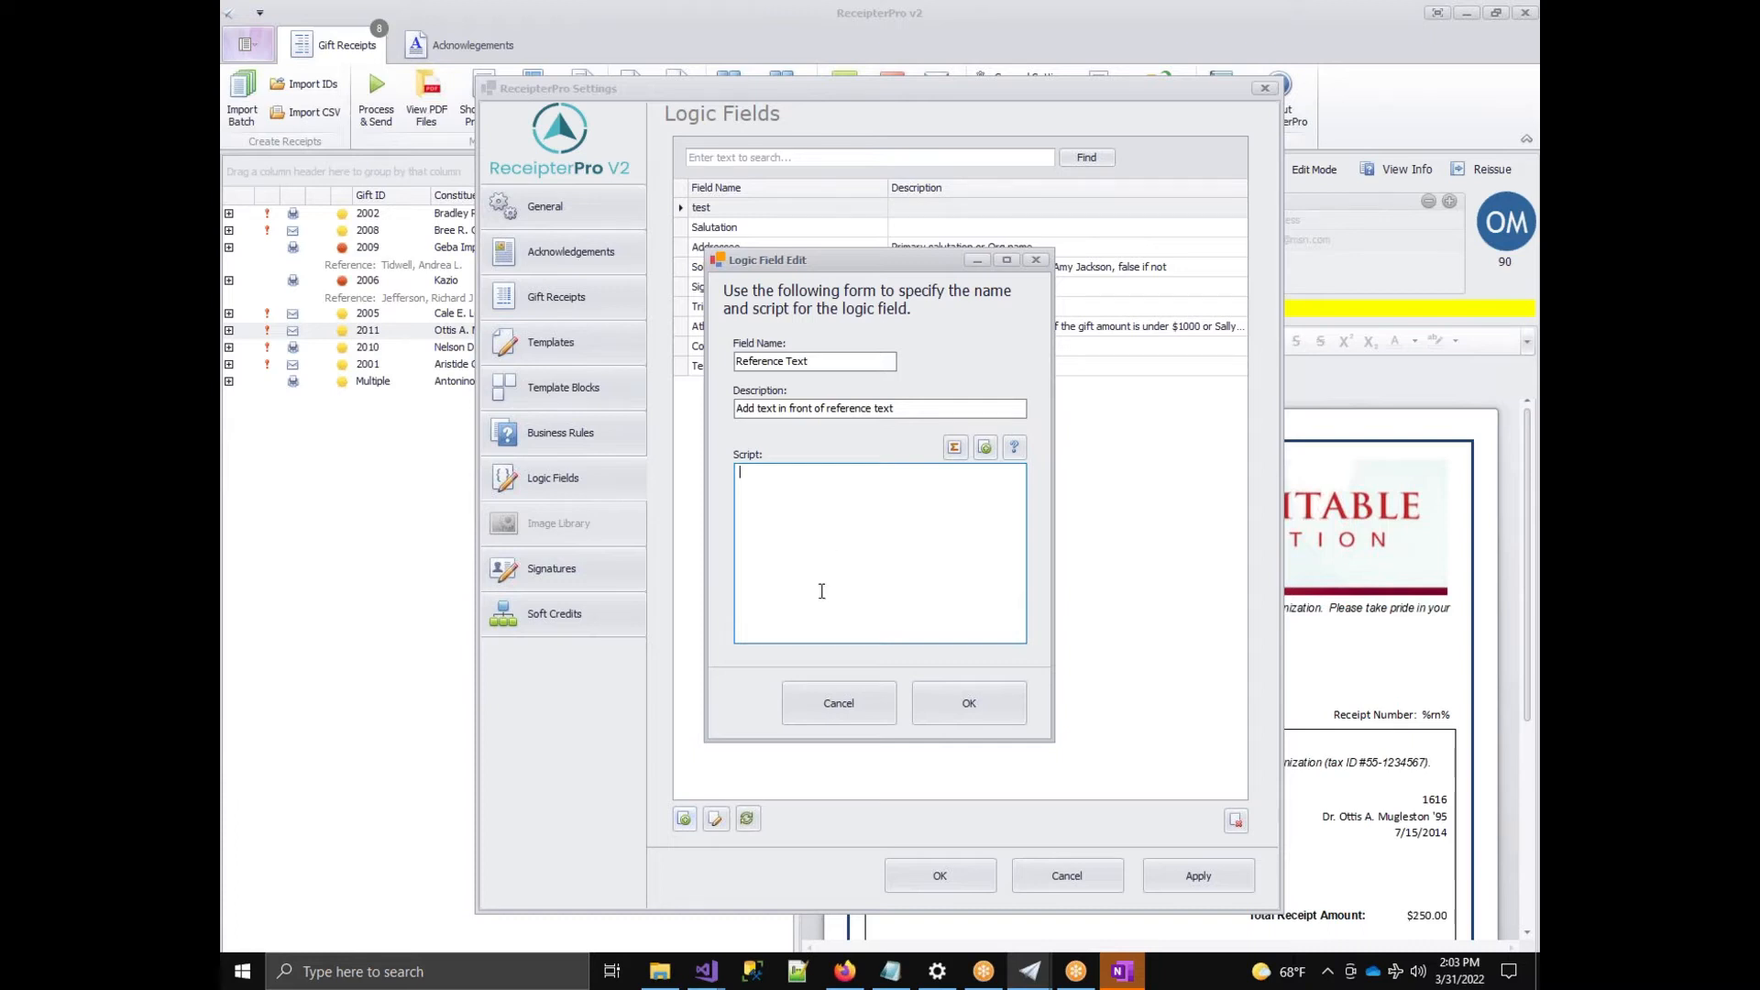
click(953, 449)
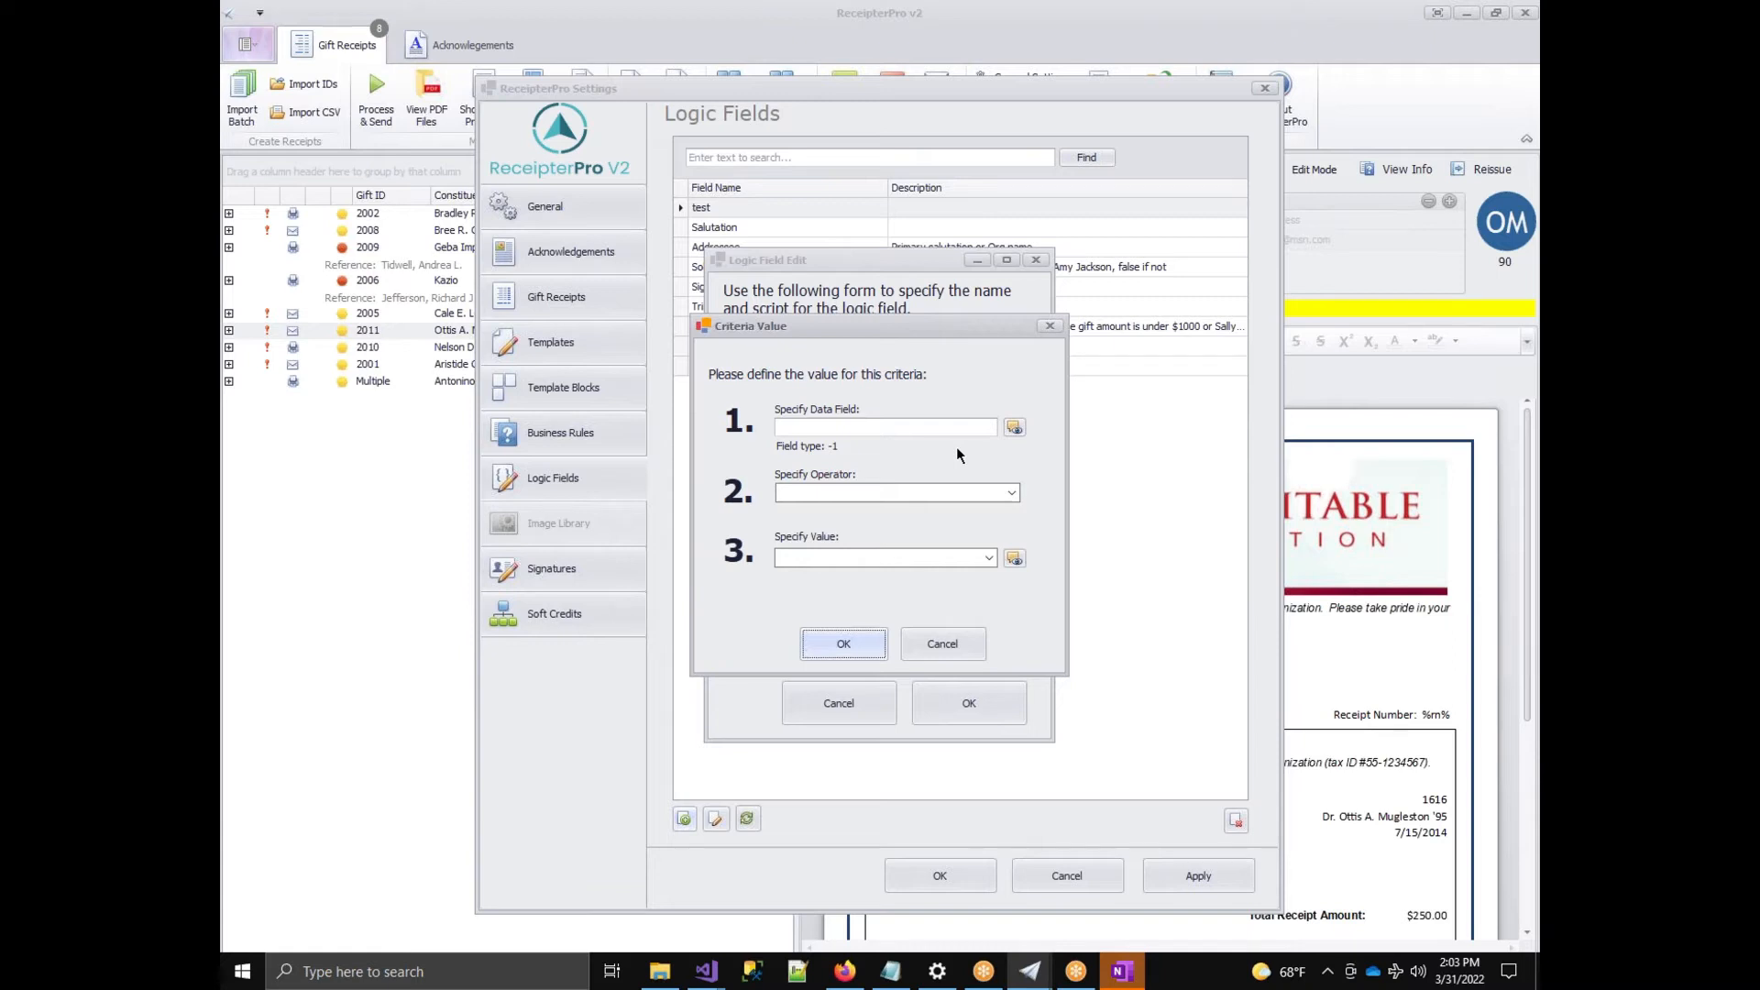
click(1015, 428)
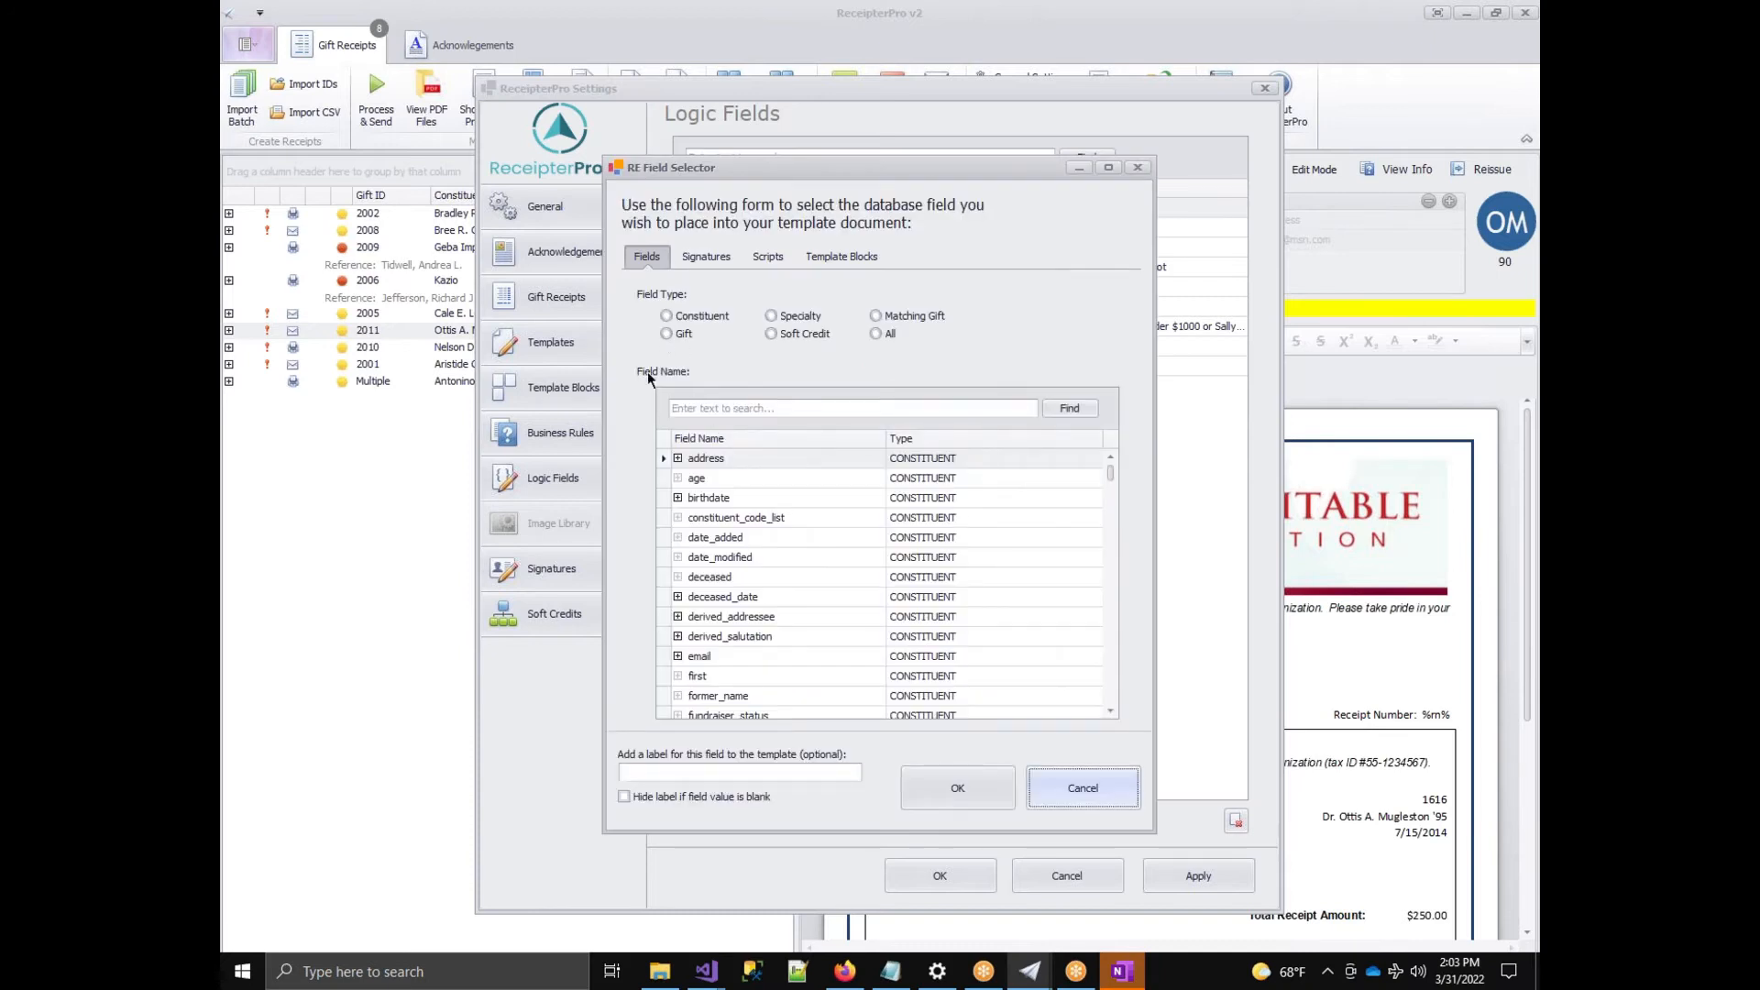
click(667, 334)
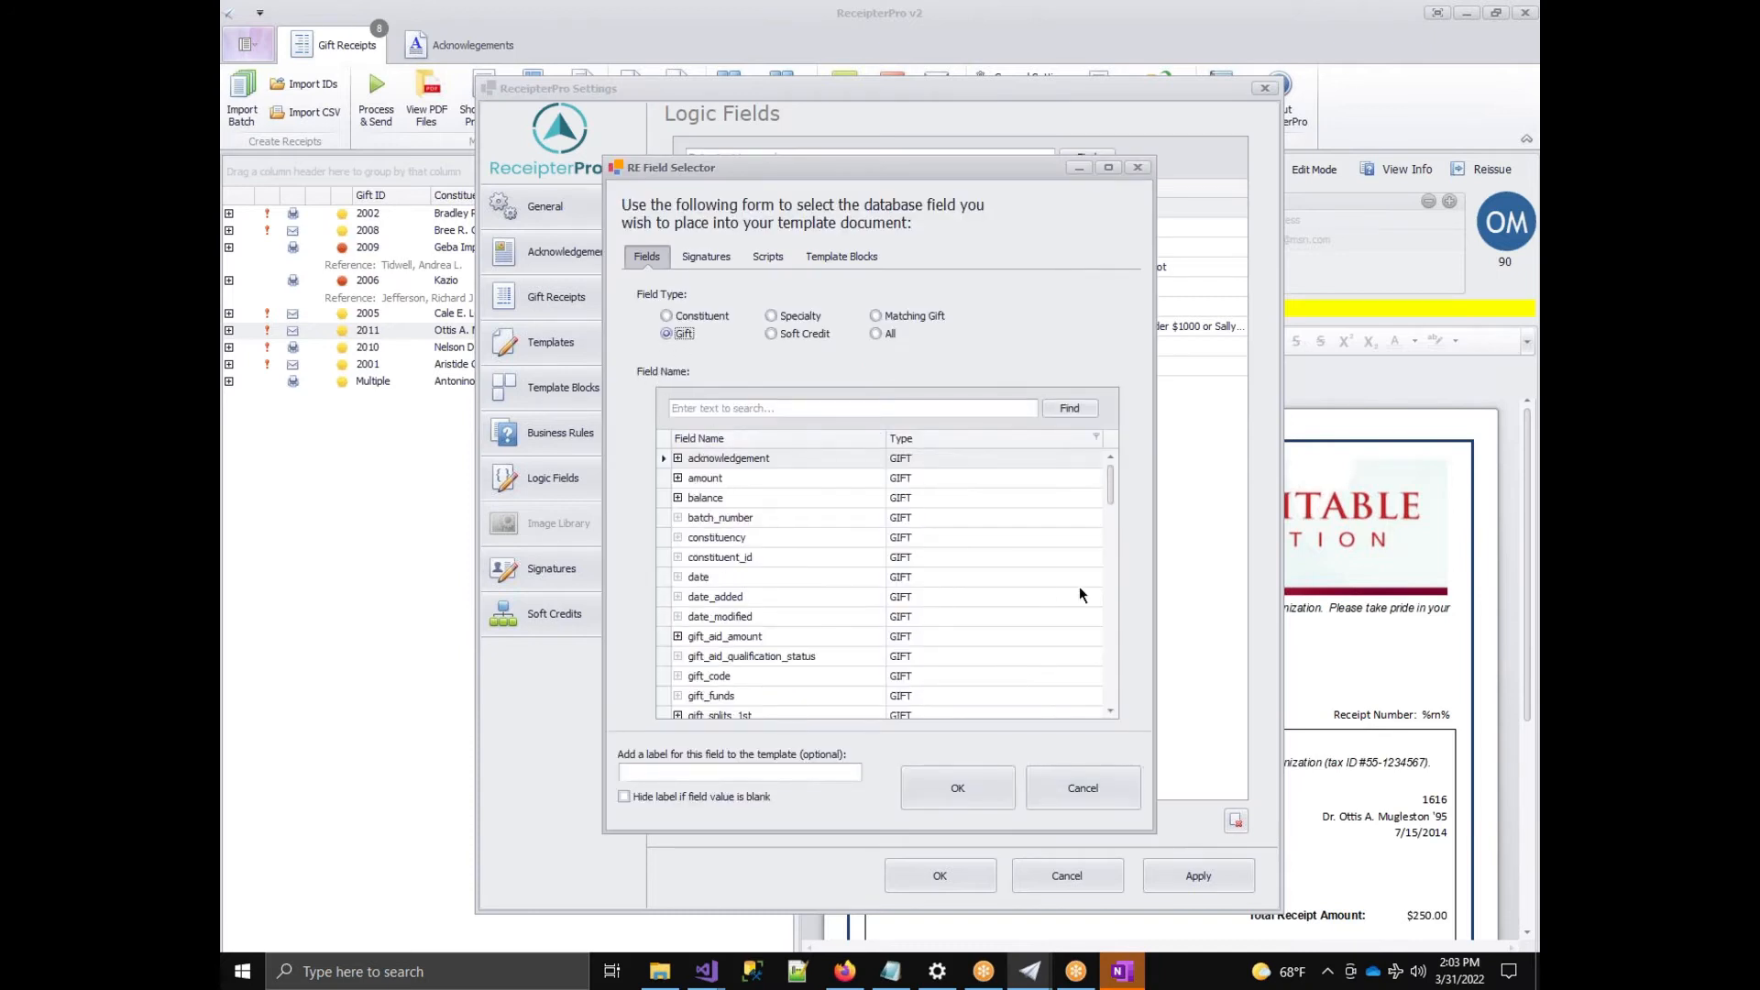
drag(1112, 483, 1112, 531)
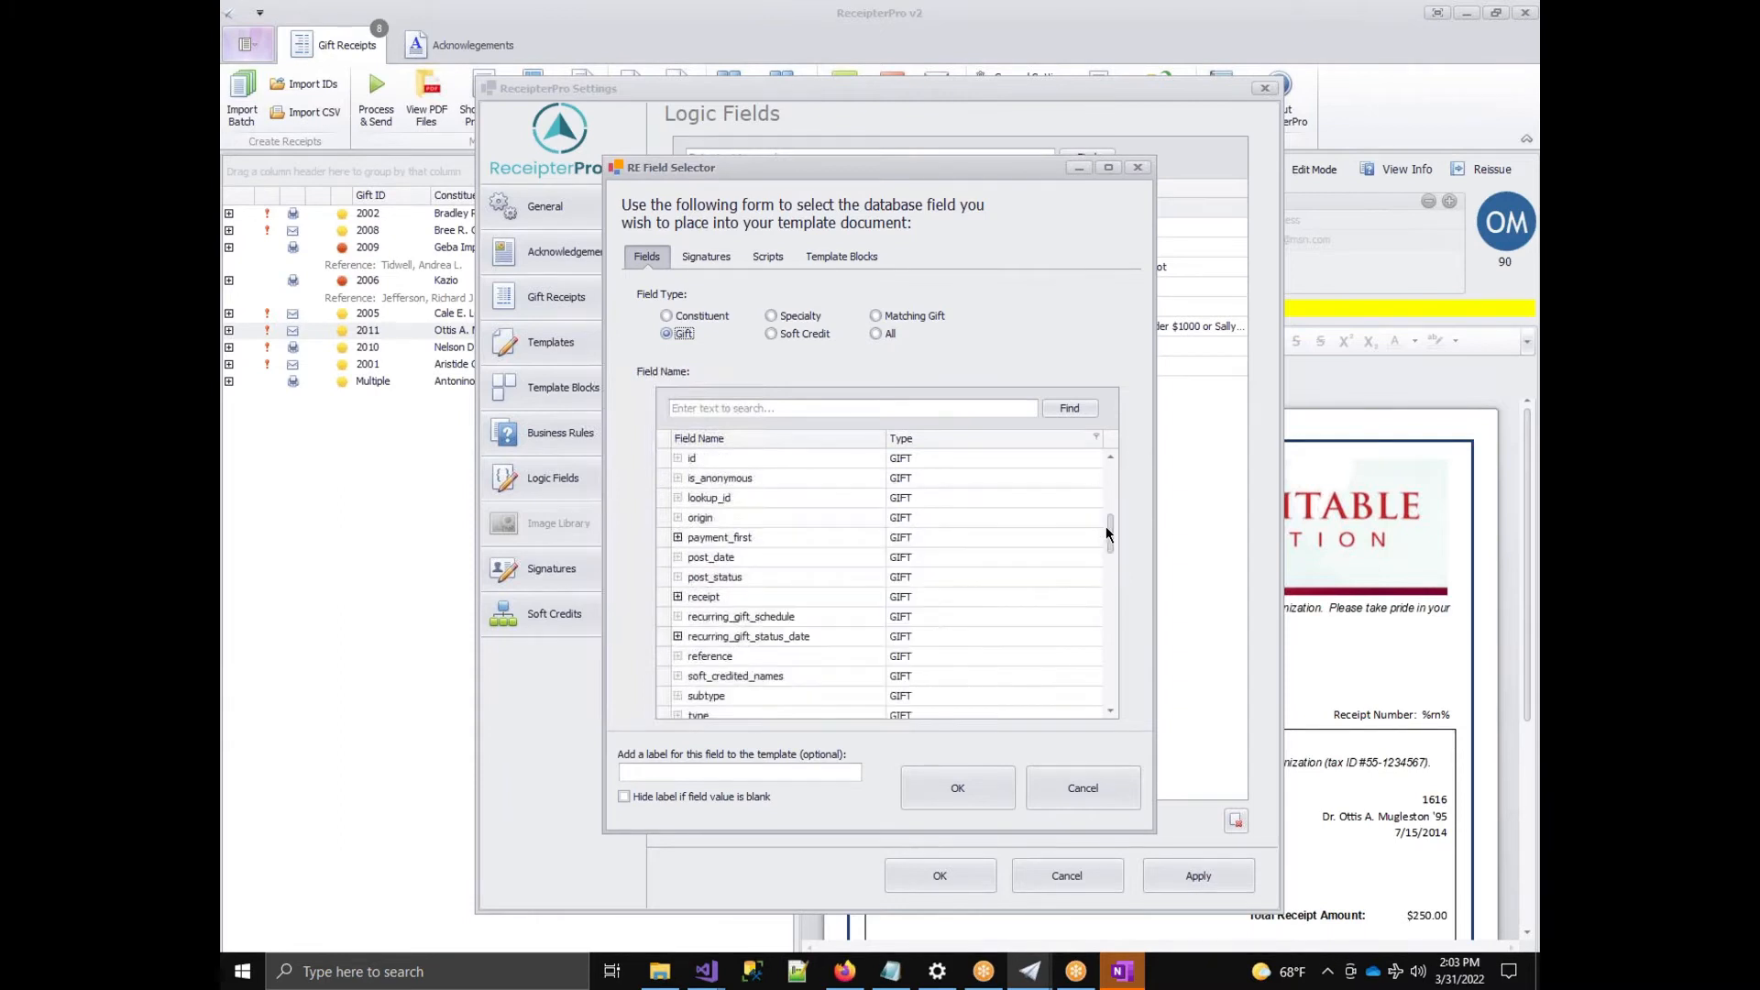
click(797, 656)
click(957, 787)
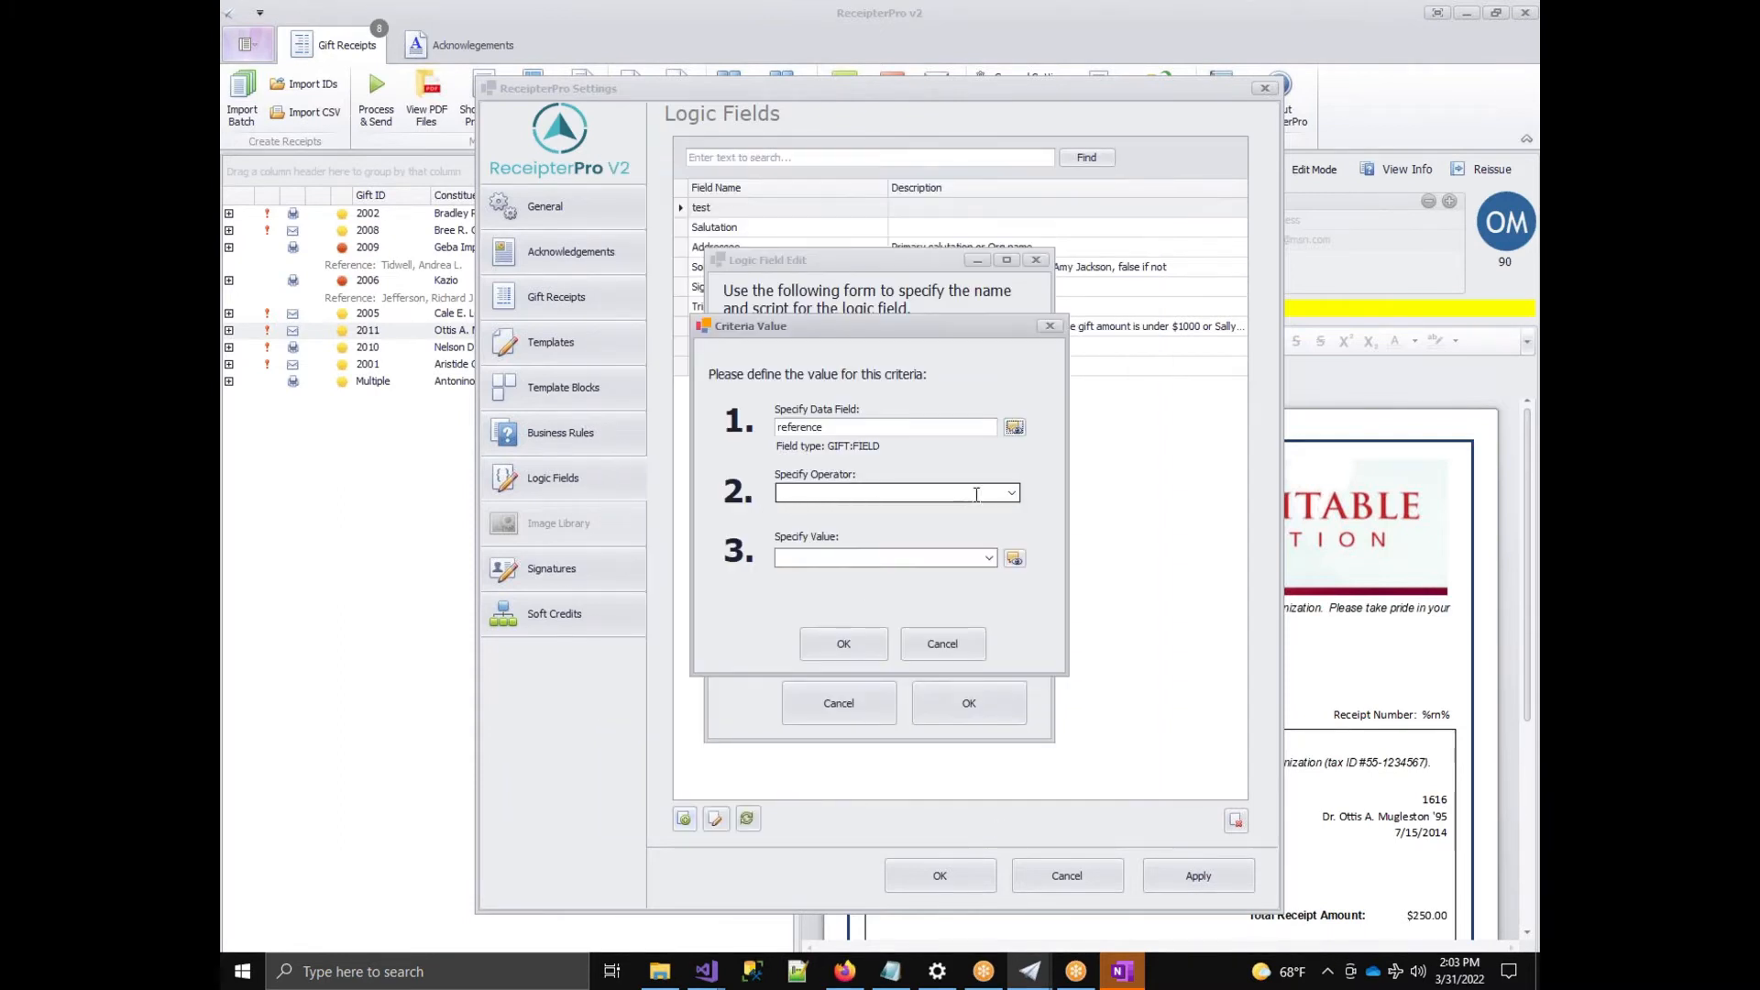
Set the reference criterion's operator to IS NOT BLANK and insert the condition into the script.
click(1010, 496)
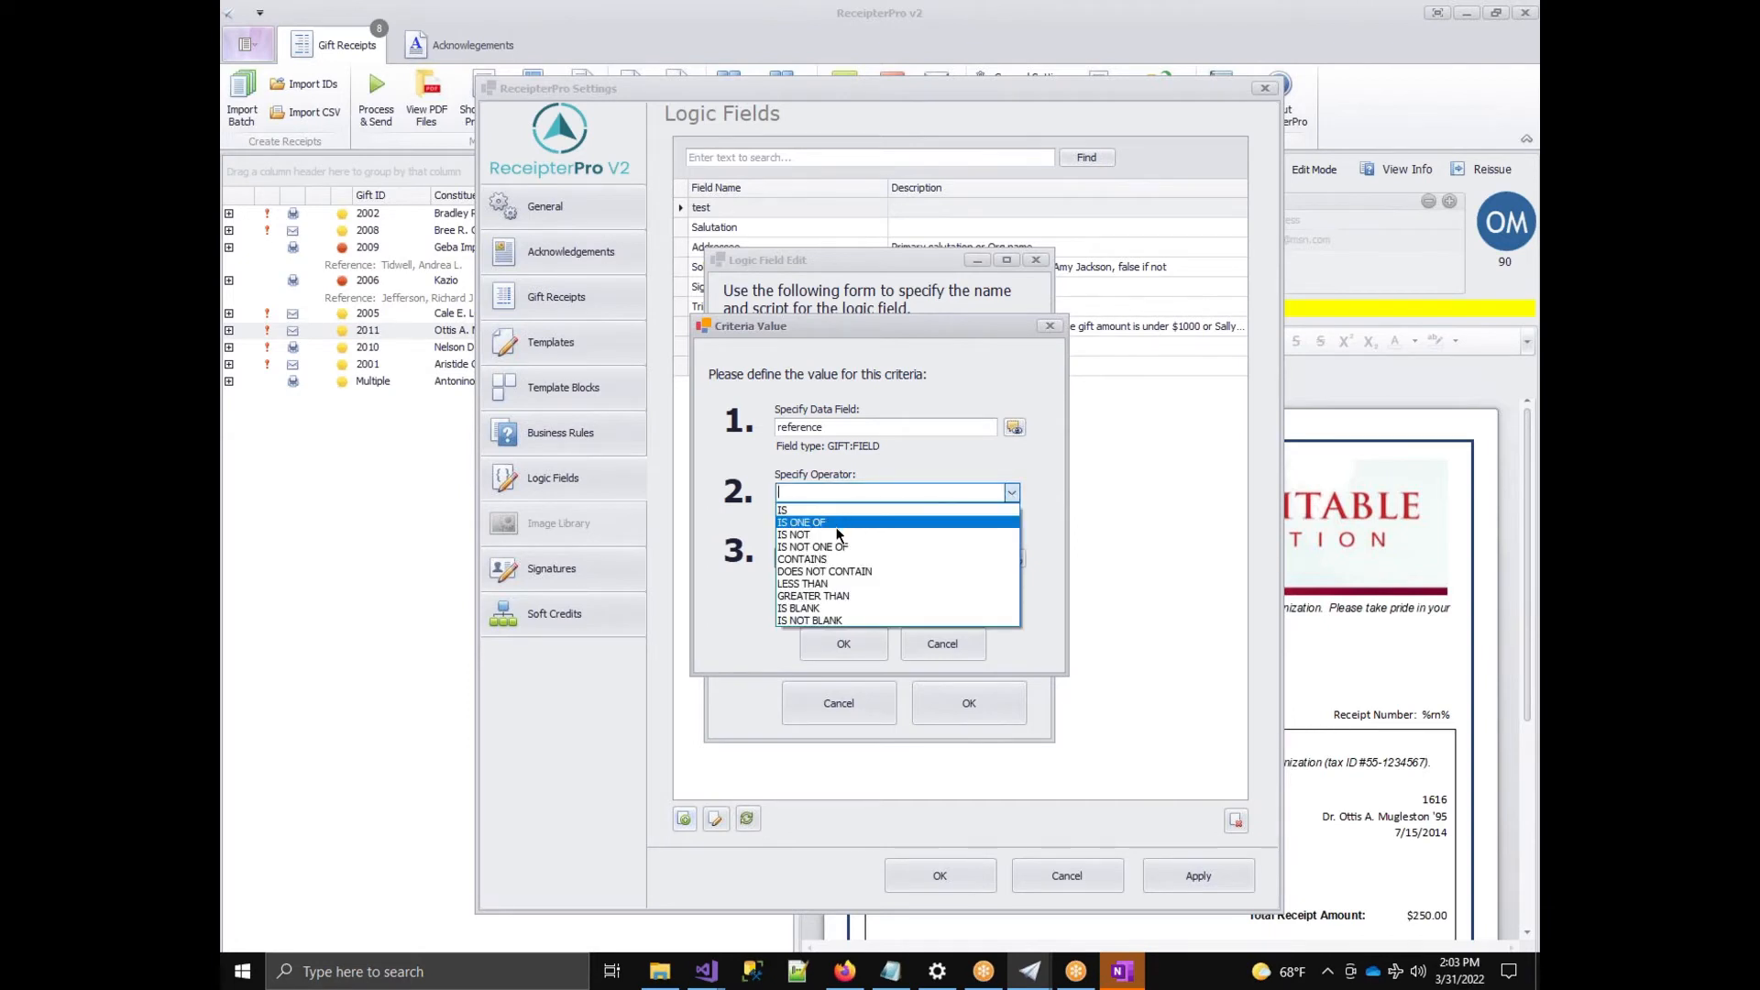
click(832, 621)
click(842, 423)
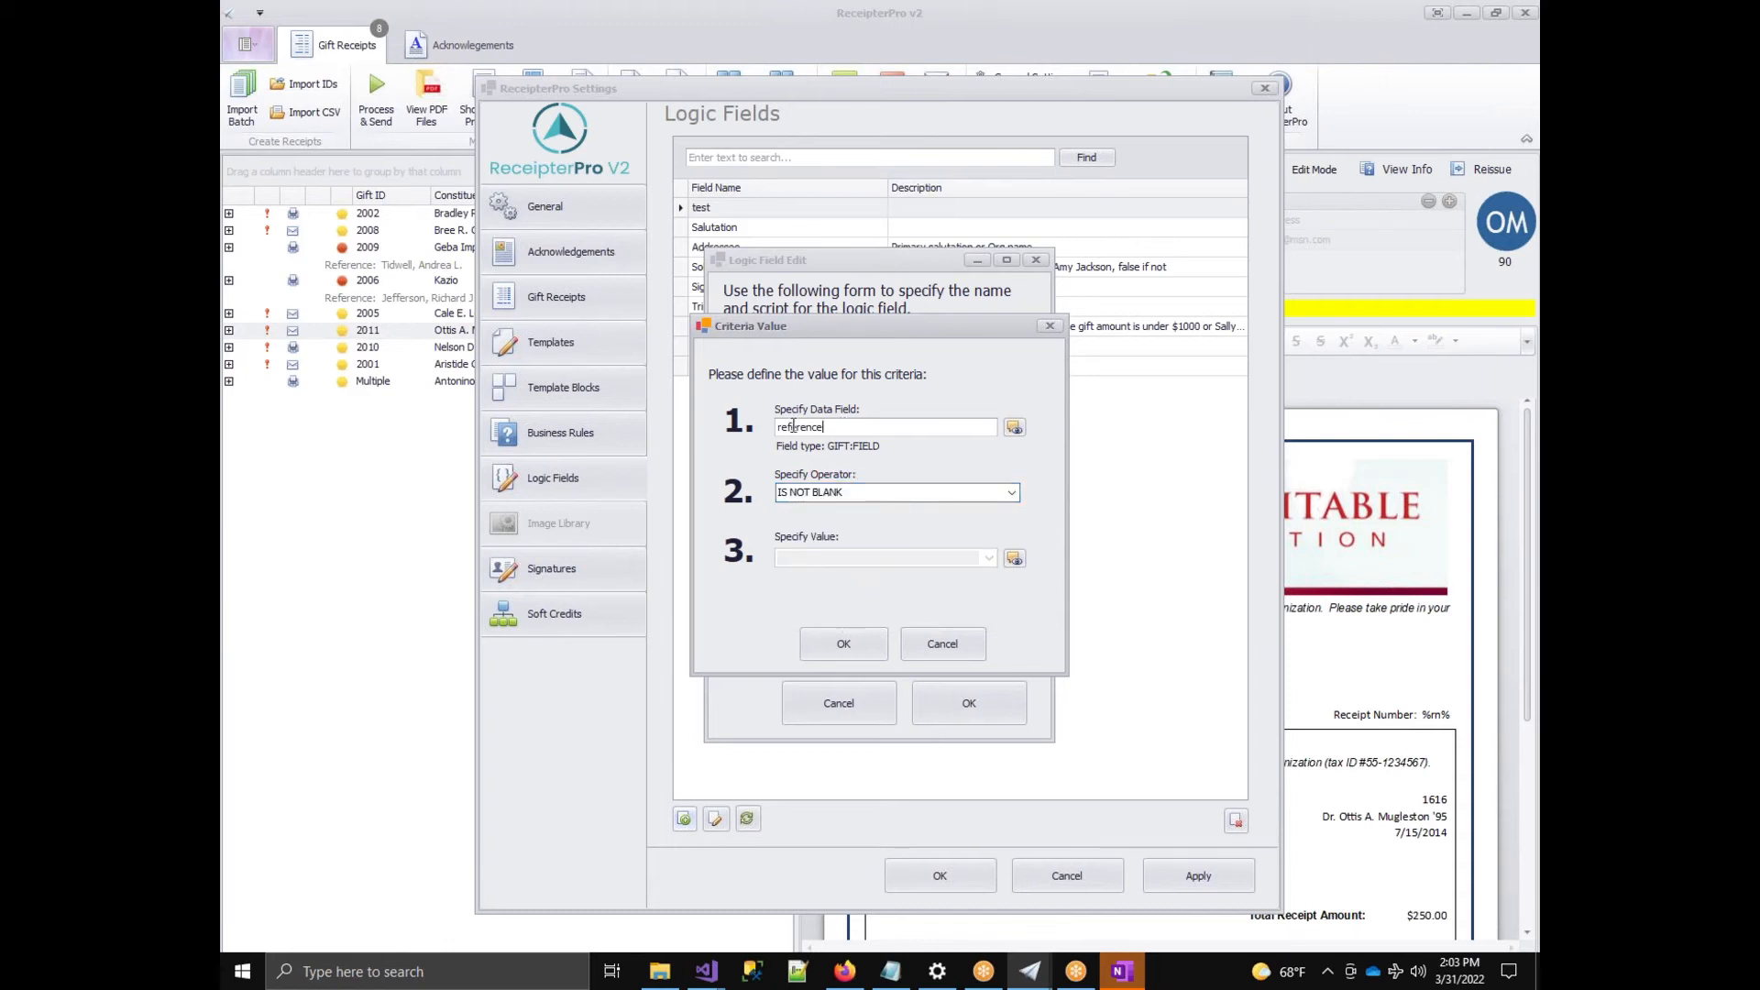
double_click(794, 426)
key(Tab)
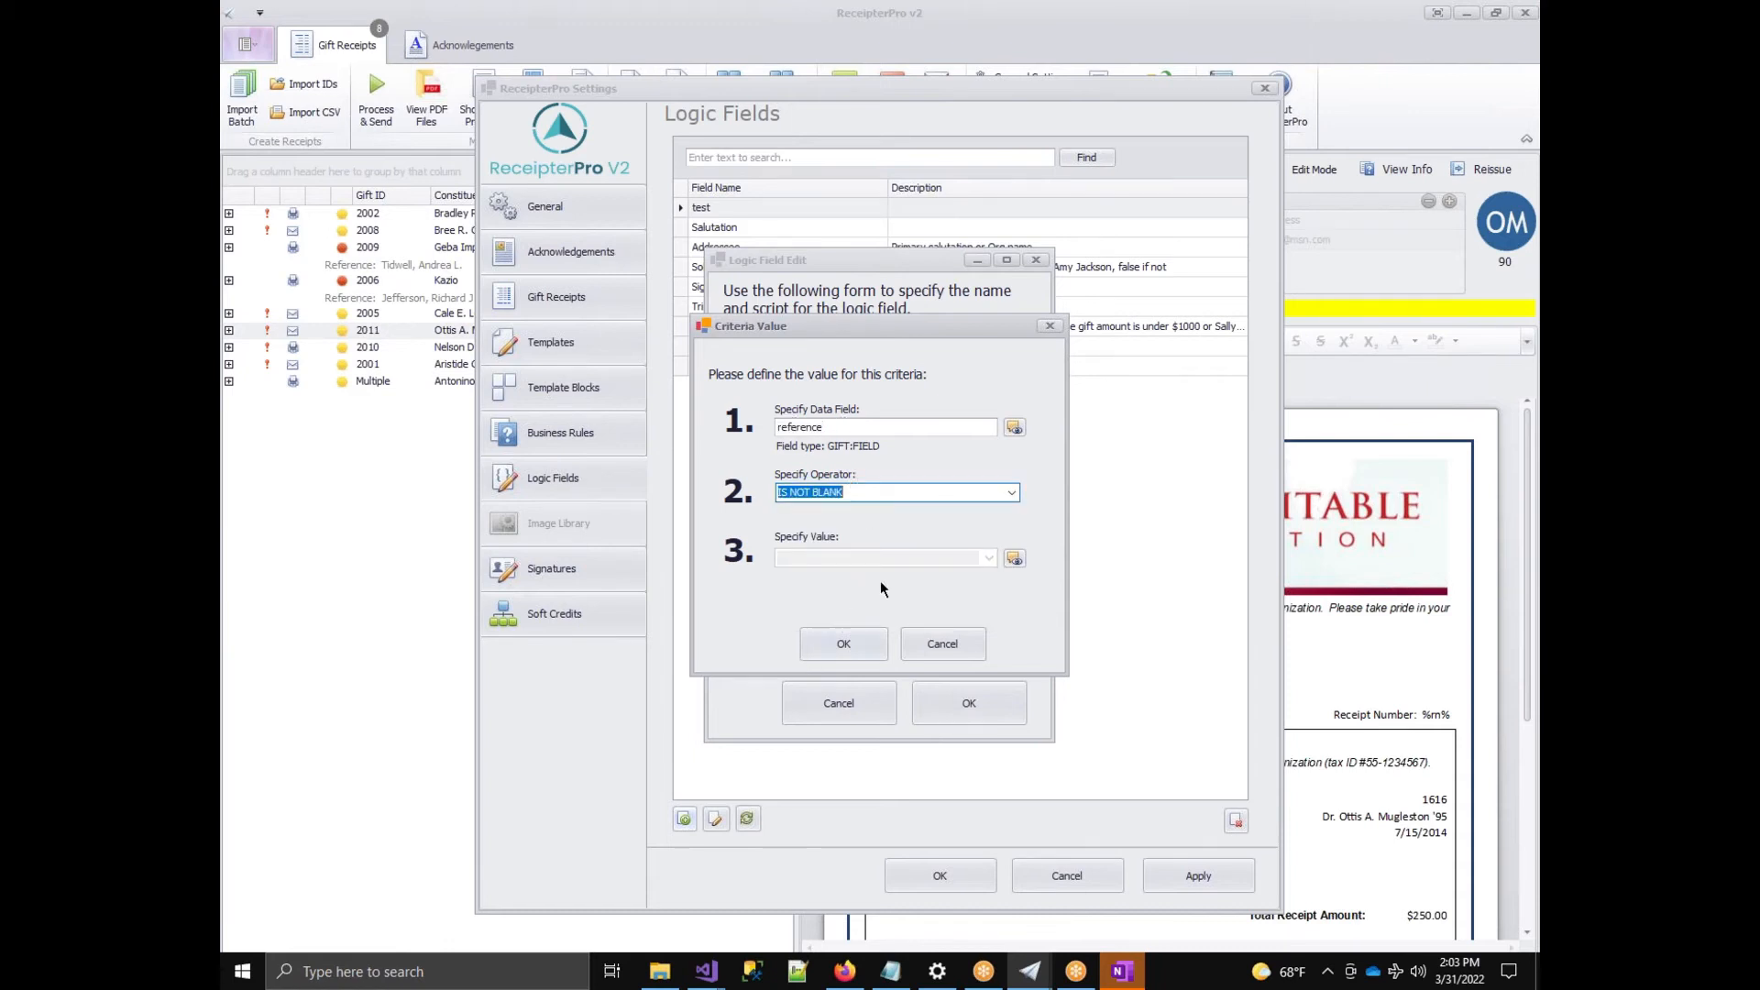
click(859, 643)
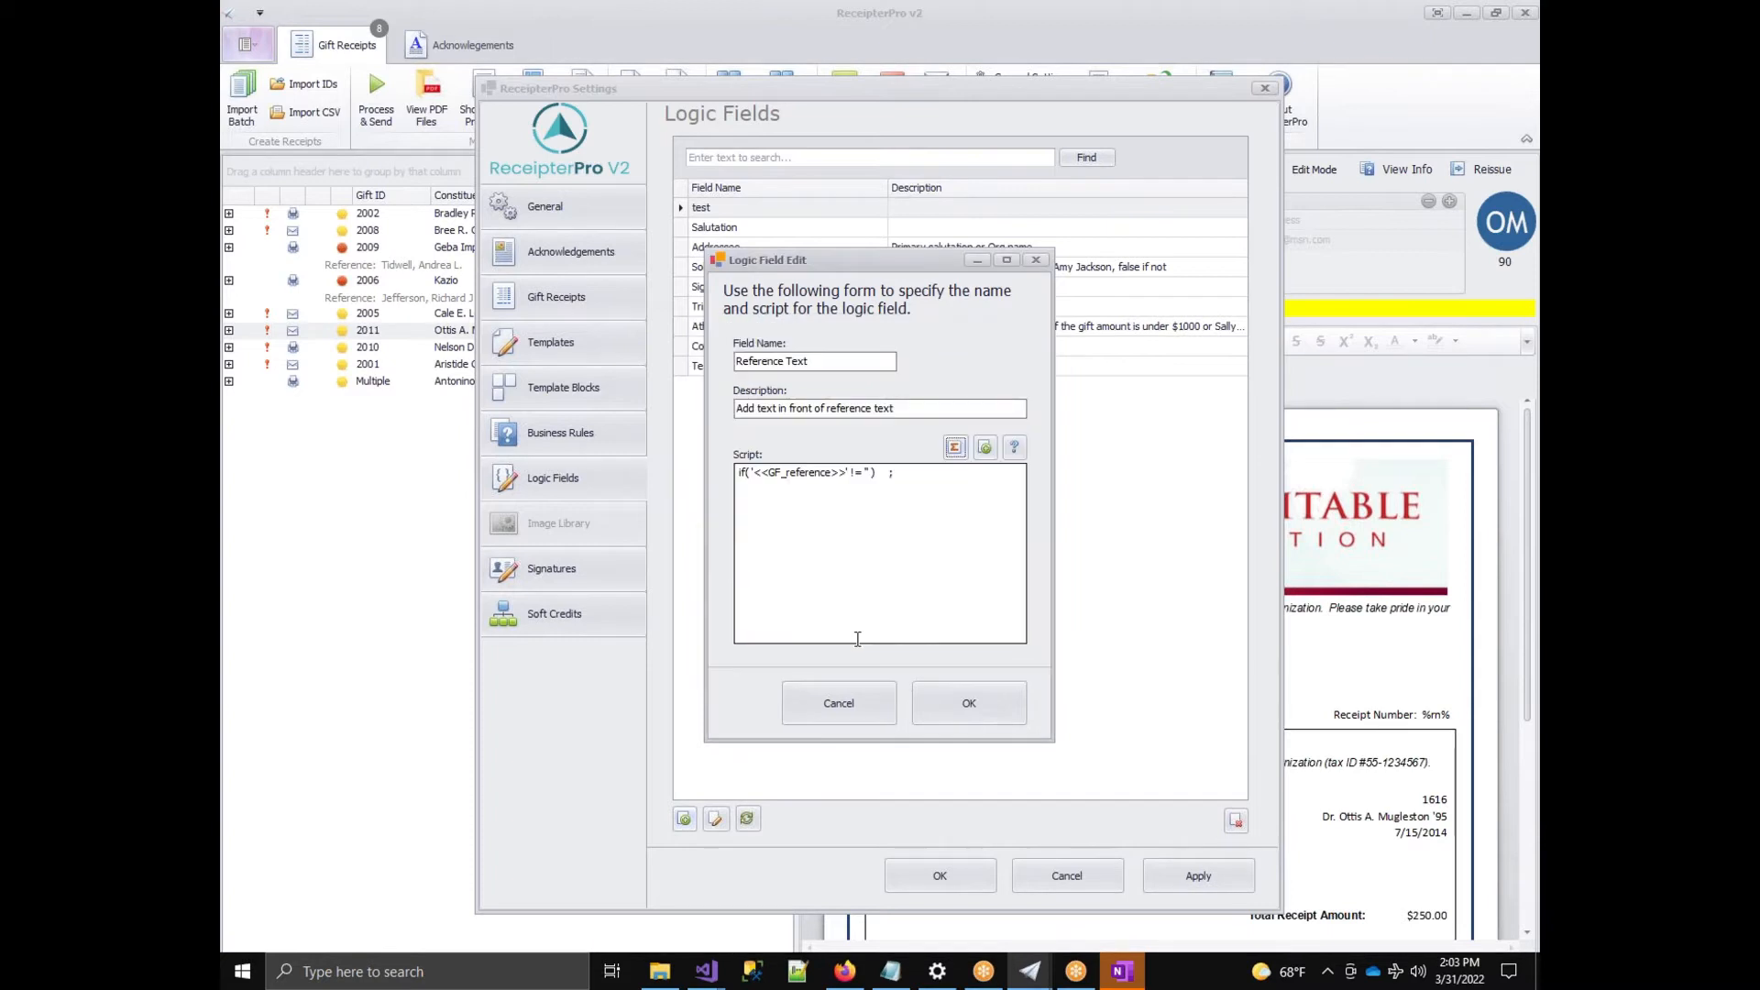
Add the opening quote and the text "Here is the reference text:" after the if condition, before the semicolon.
click(856, 577)
click(917, 476)
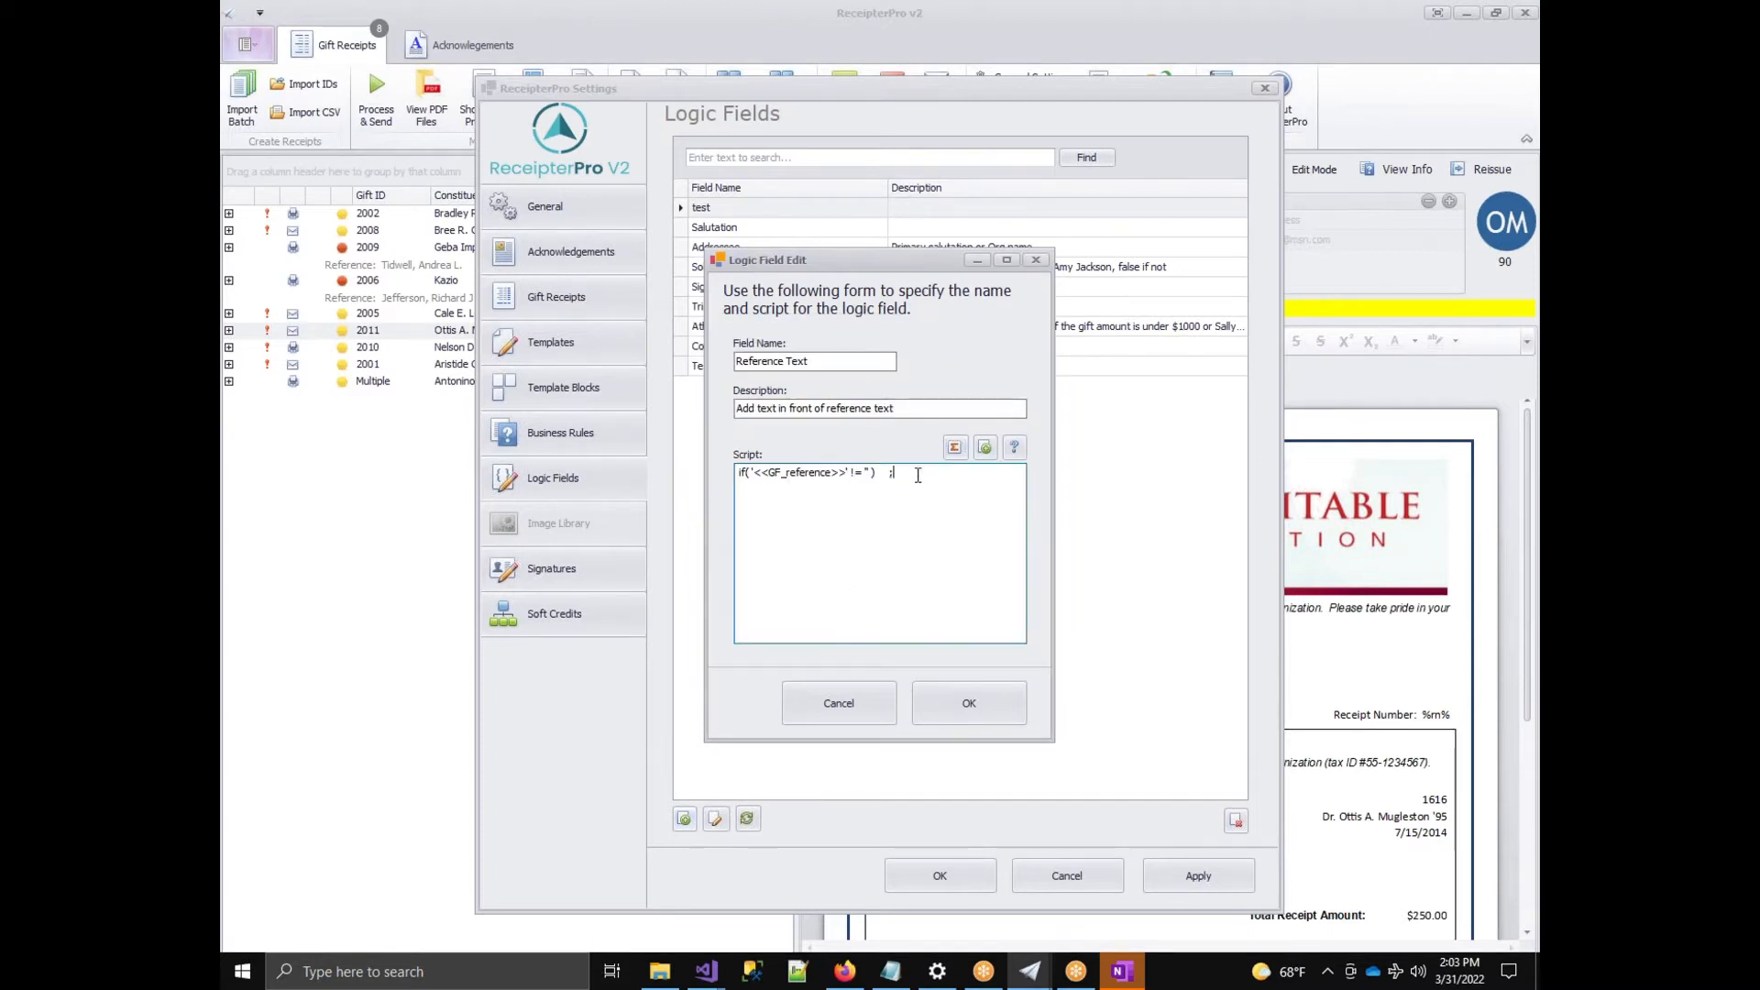
drag(918, 475, 723, 473)
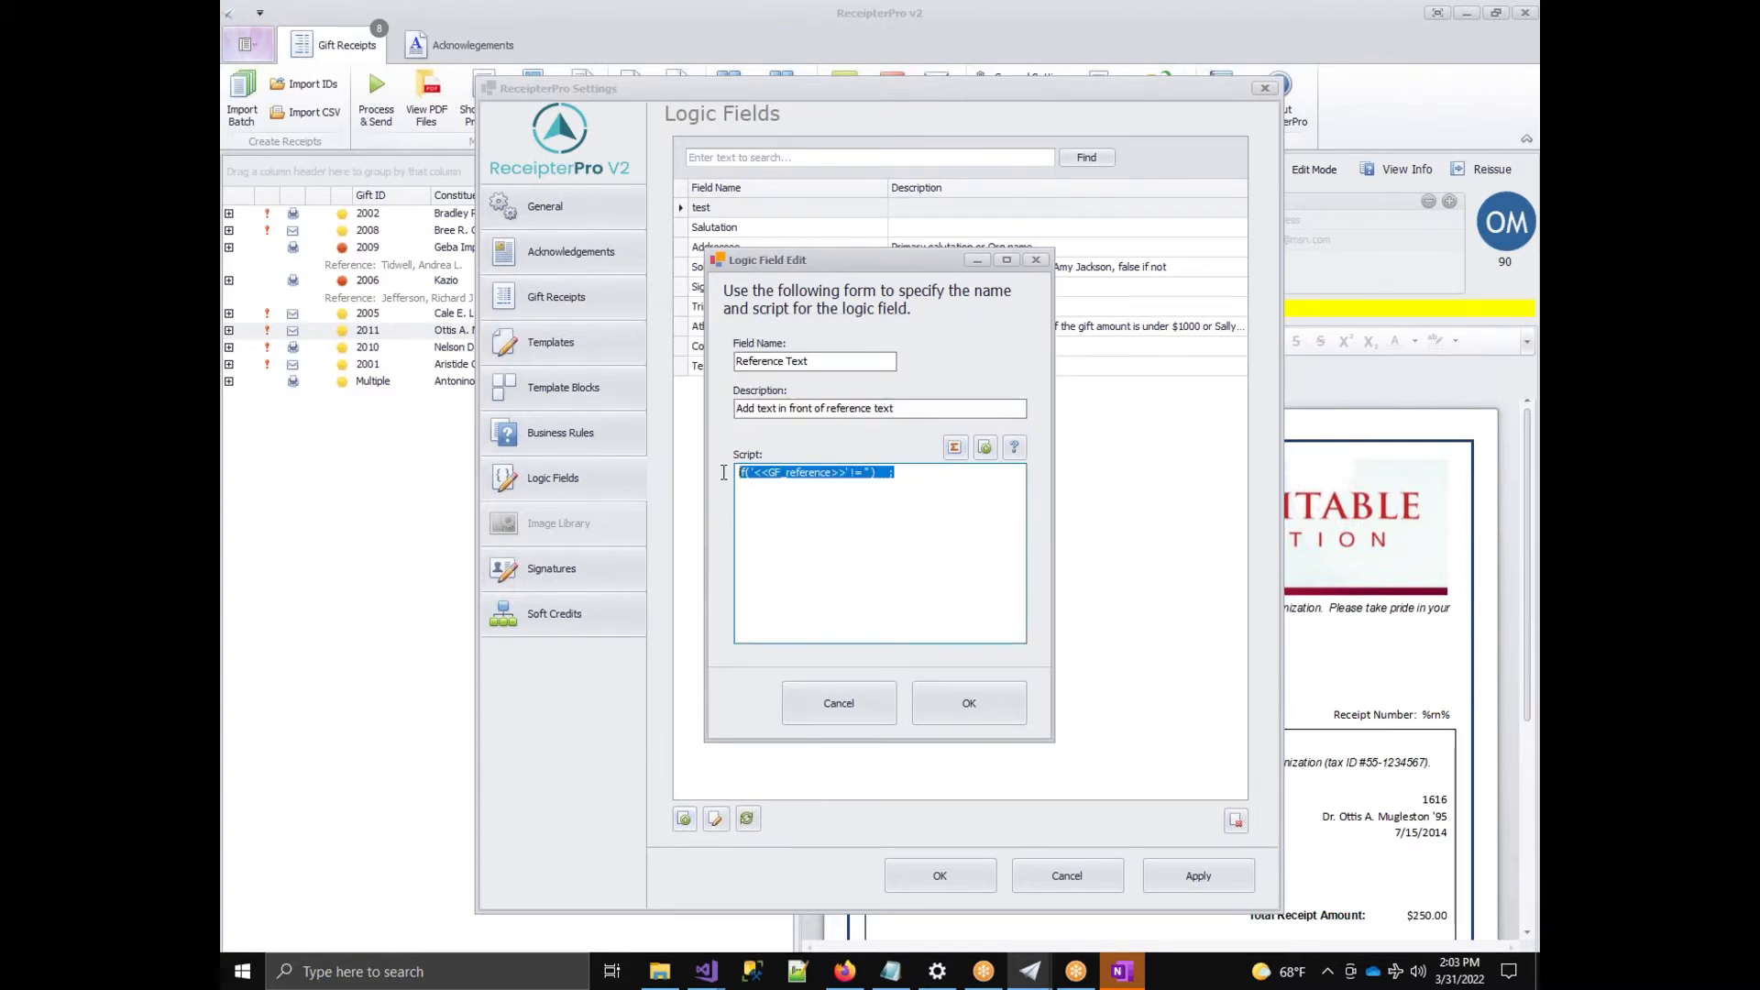
click(779, 507)
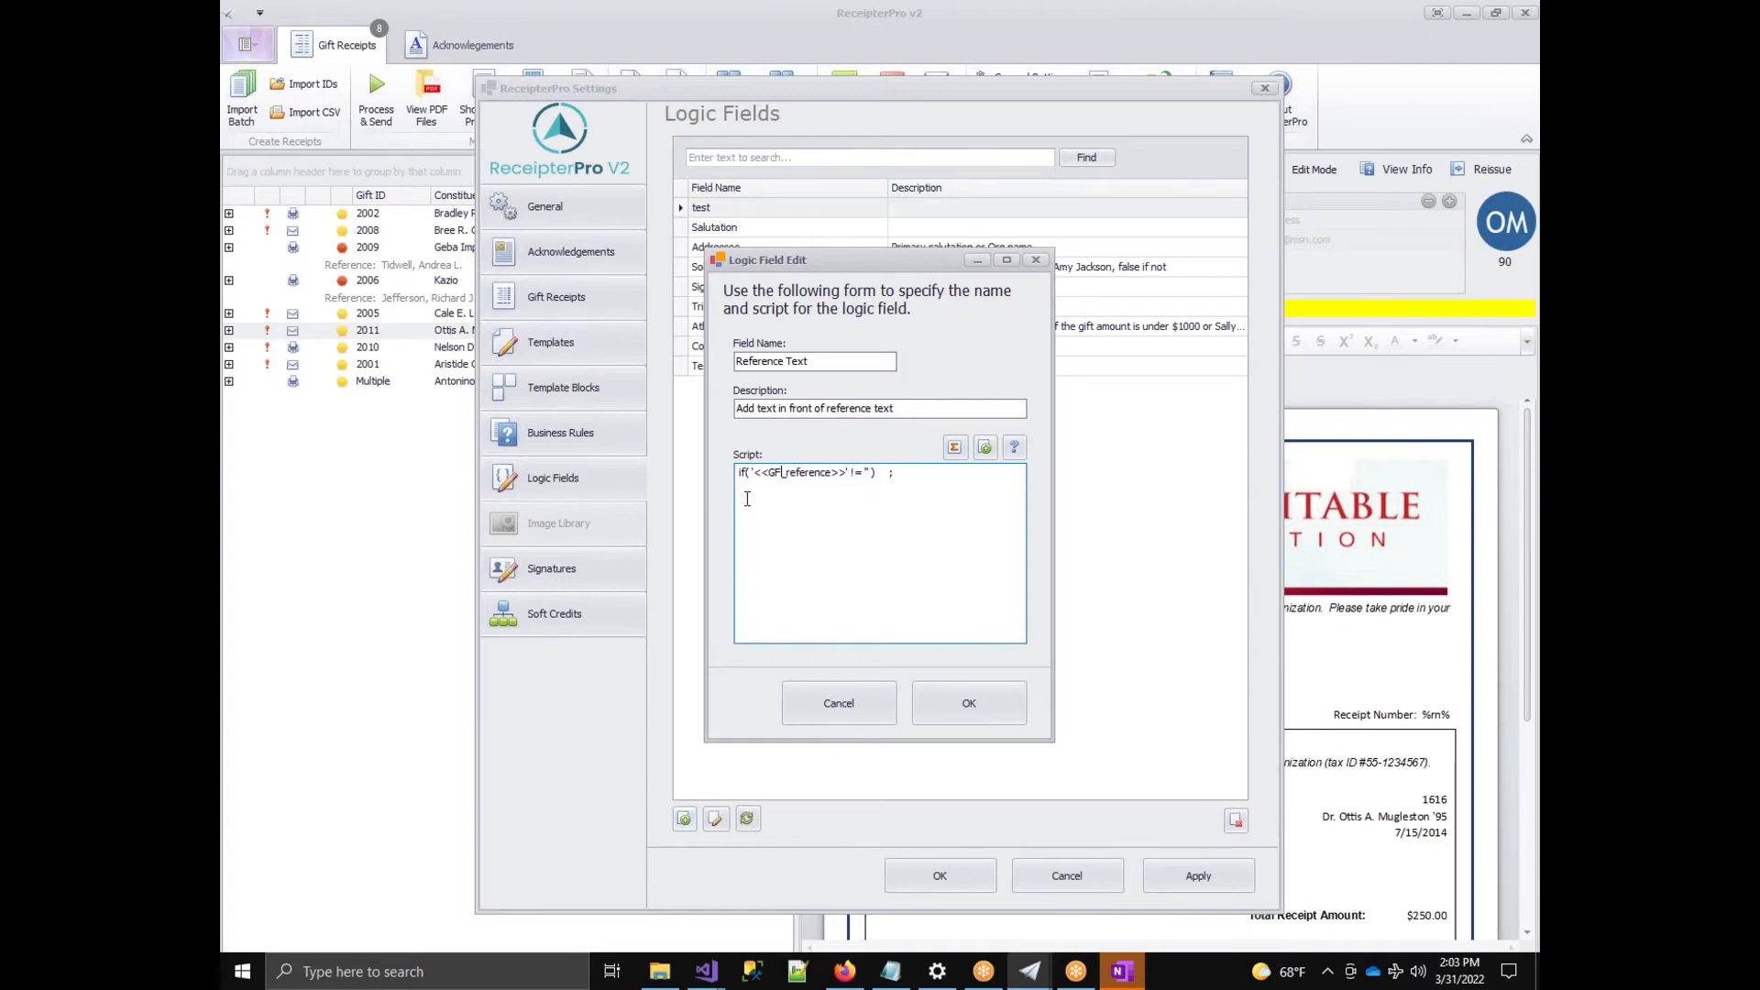
key(Right)
key(Right)
key(Right)
key(Right)
key(Right)
key(Right)
key(Right)
key(Right)
key(Right)
key(Right)
key(Right)
key(Right)
drag(753, 473, 845, 475)
click(850, 473)
click(861, 473)
text('Here is the reference tx)
text(xt:)
Insert the gift field reference after "Here is the reference text:" in the script and end the string with a single quote.
click(984, 449)
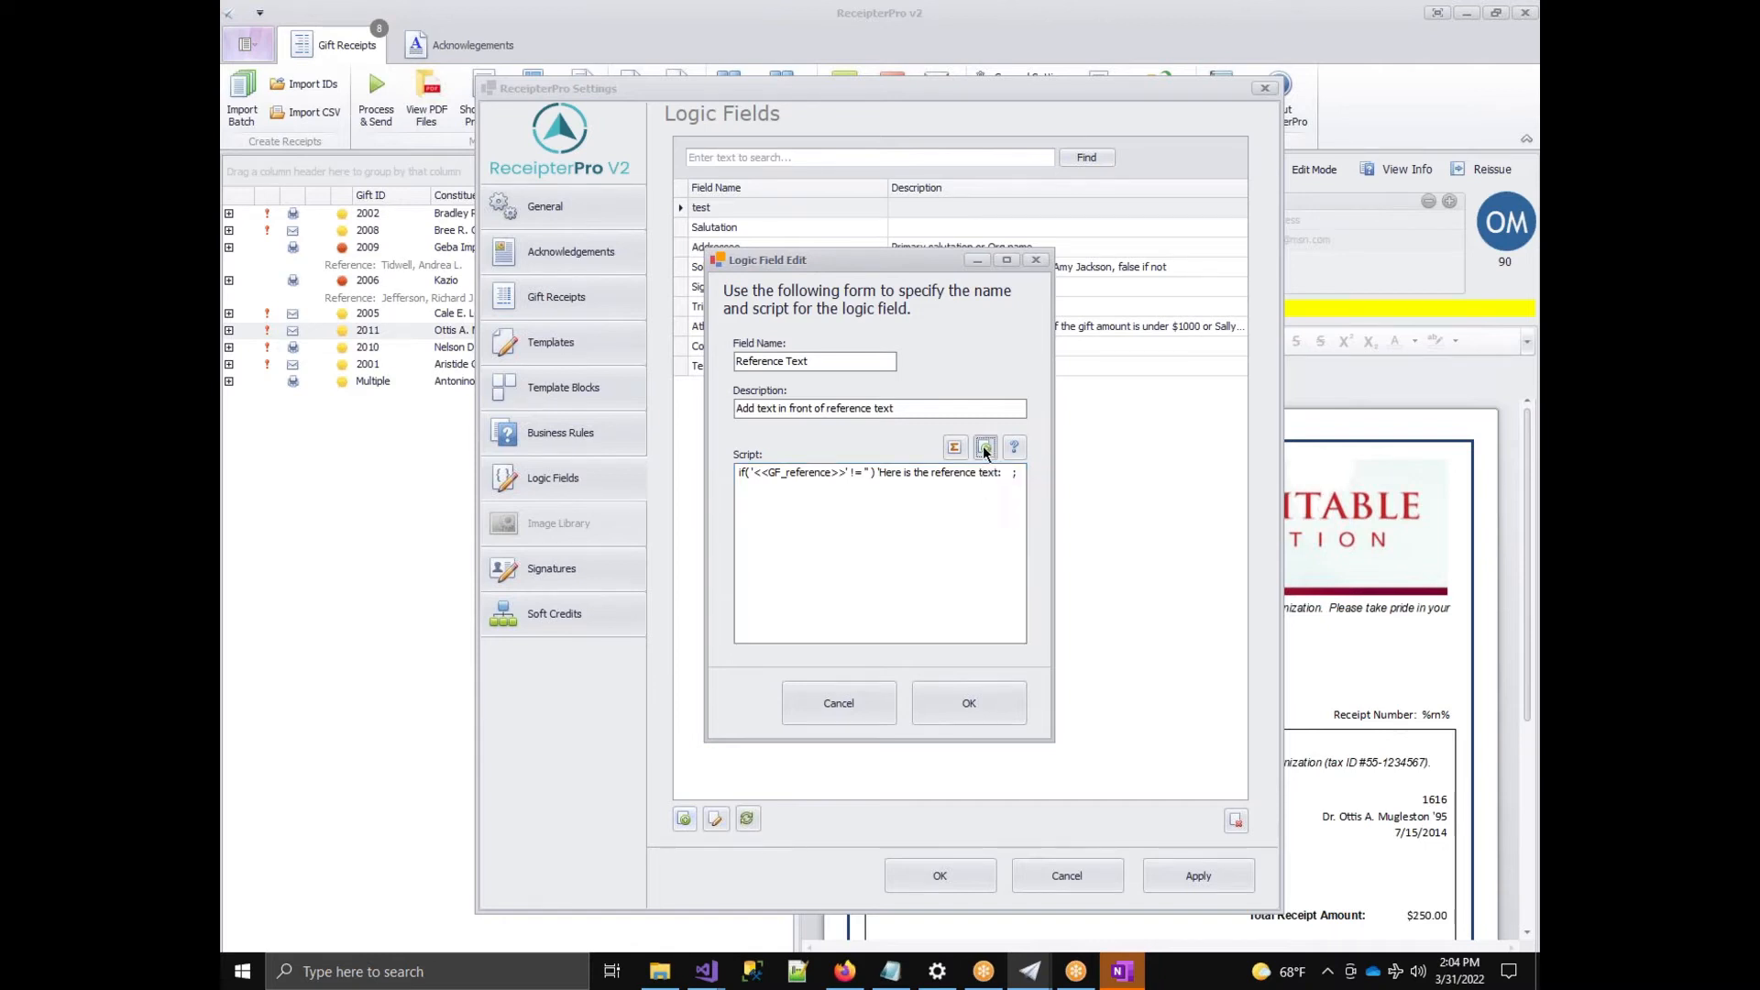
click(665, 333)
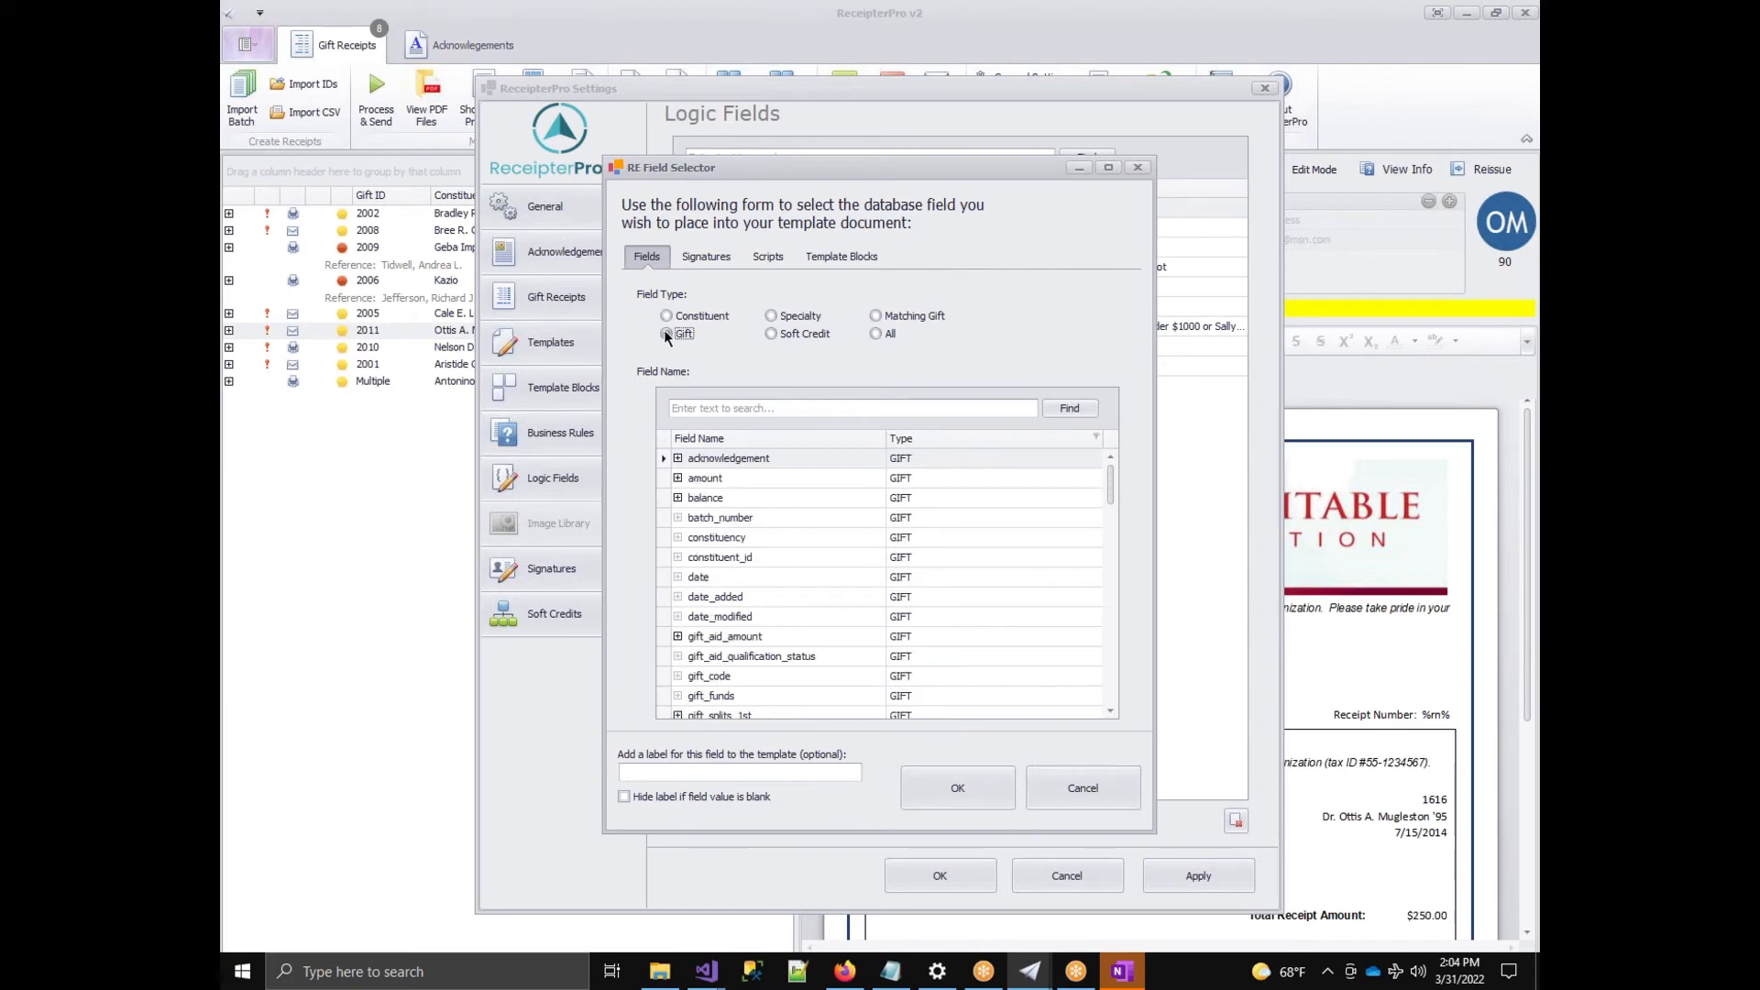
scroll(1117, 493, down, 8)
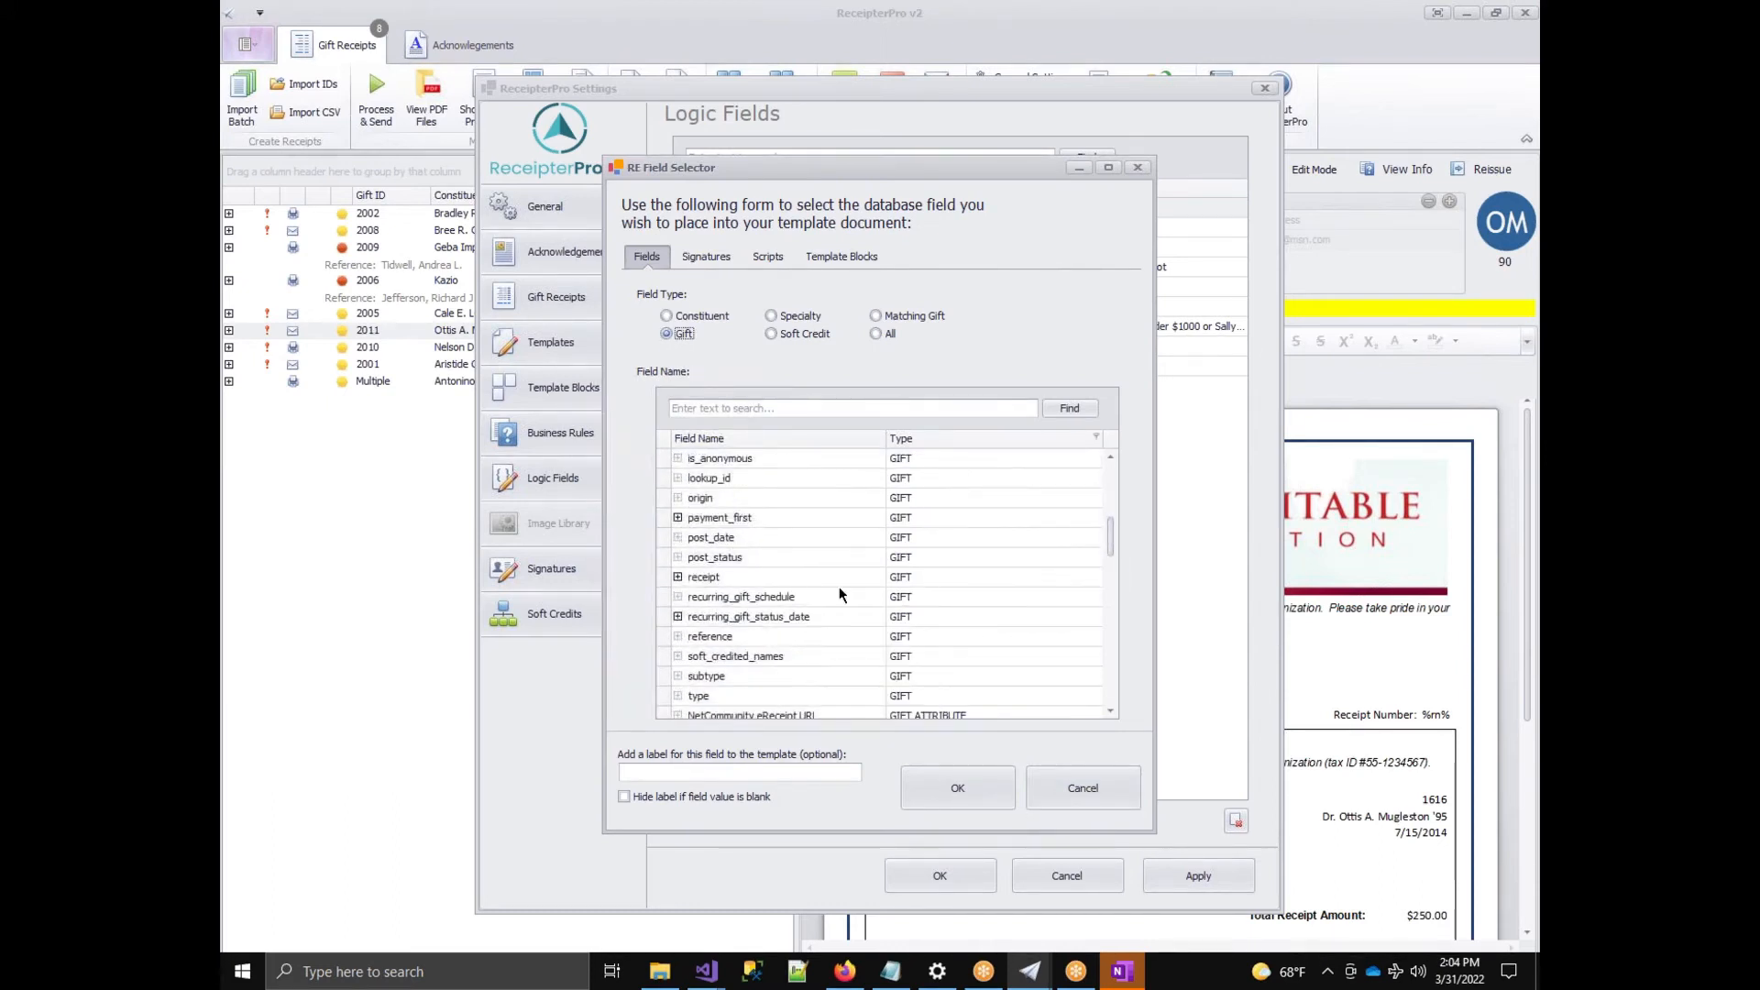
click(761, 637)
click(975, 799)
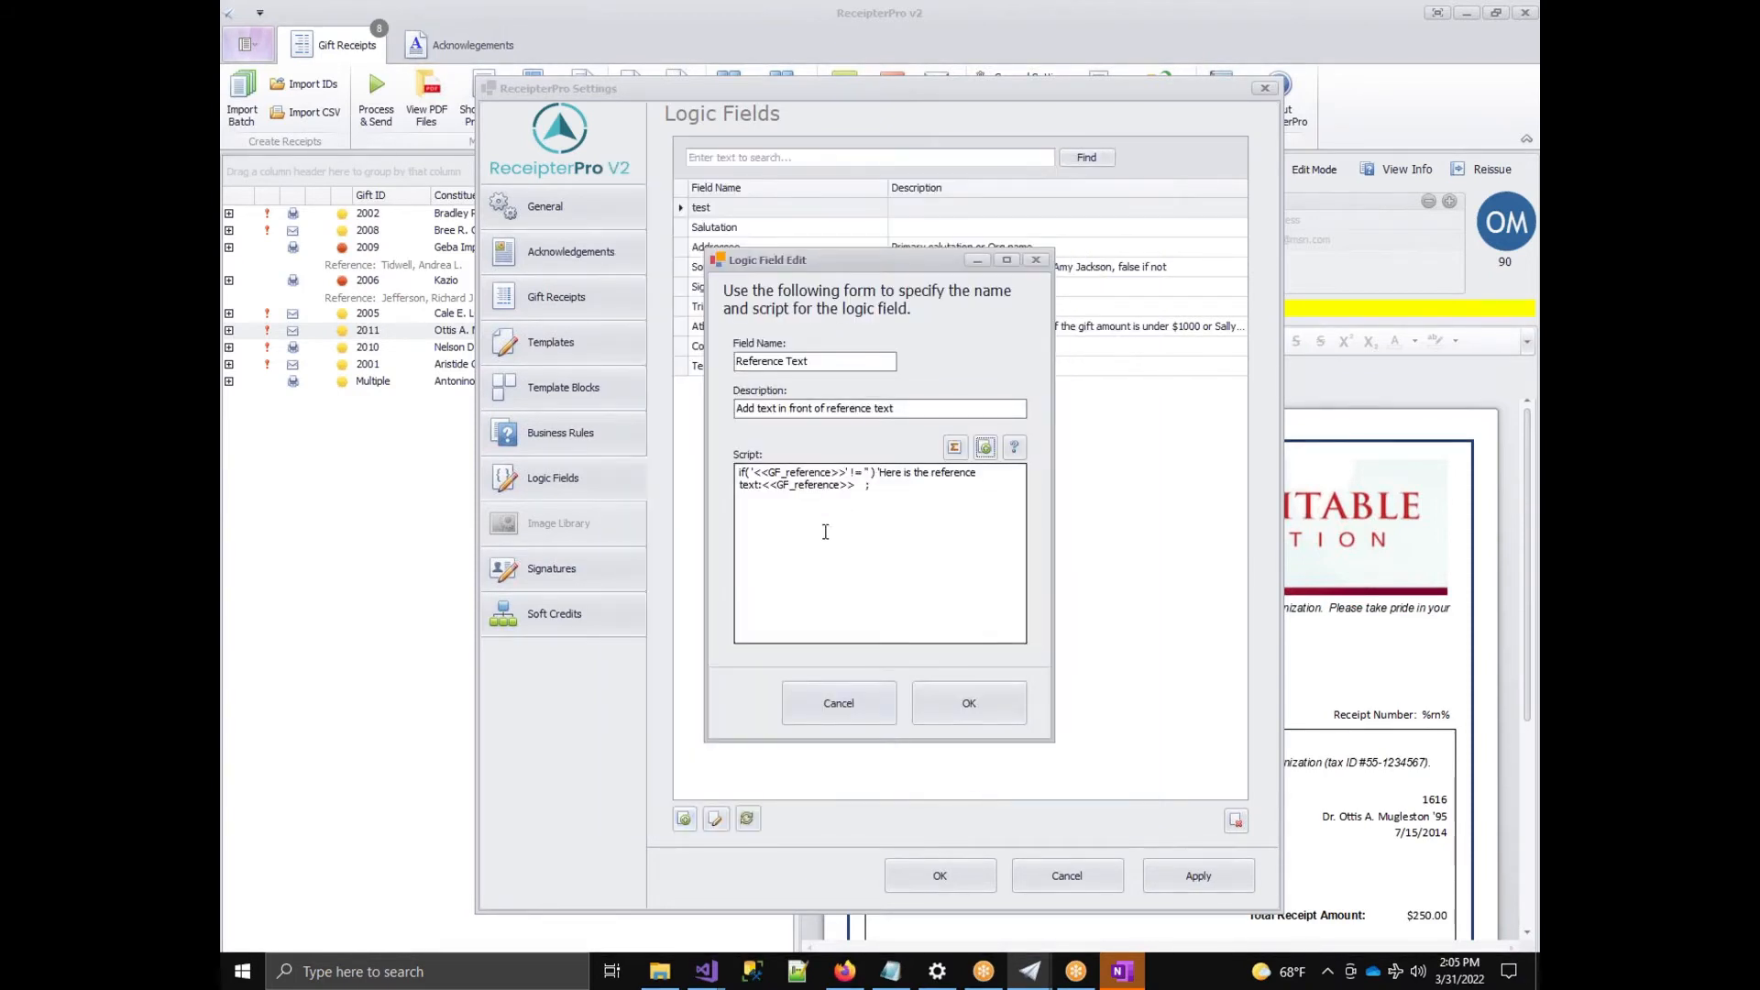
click(854, 486)
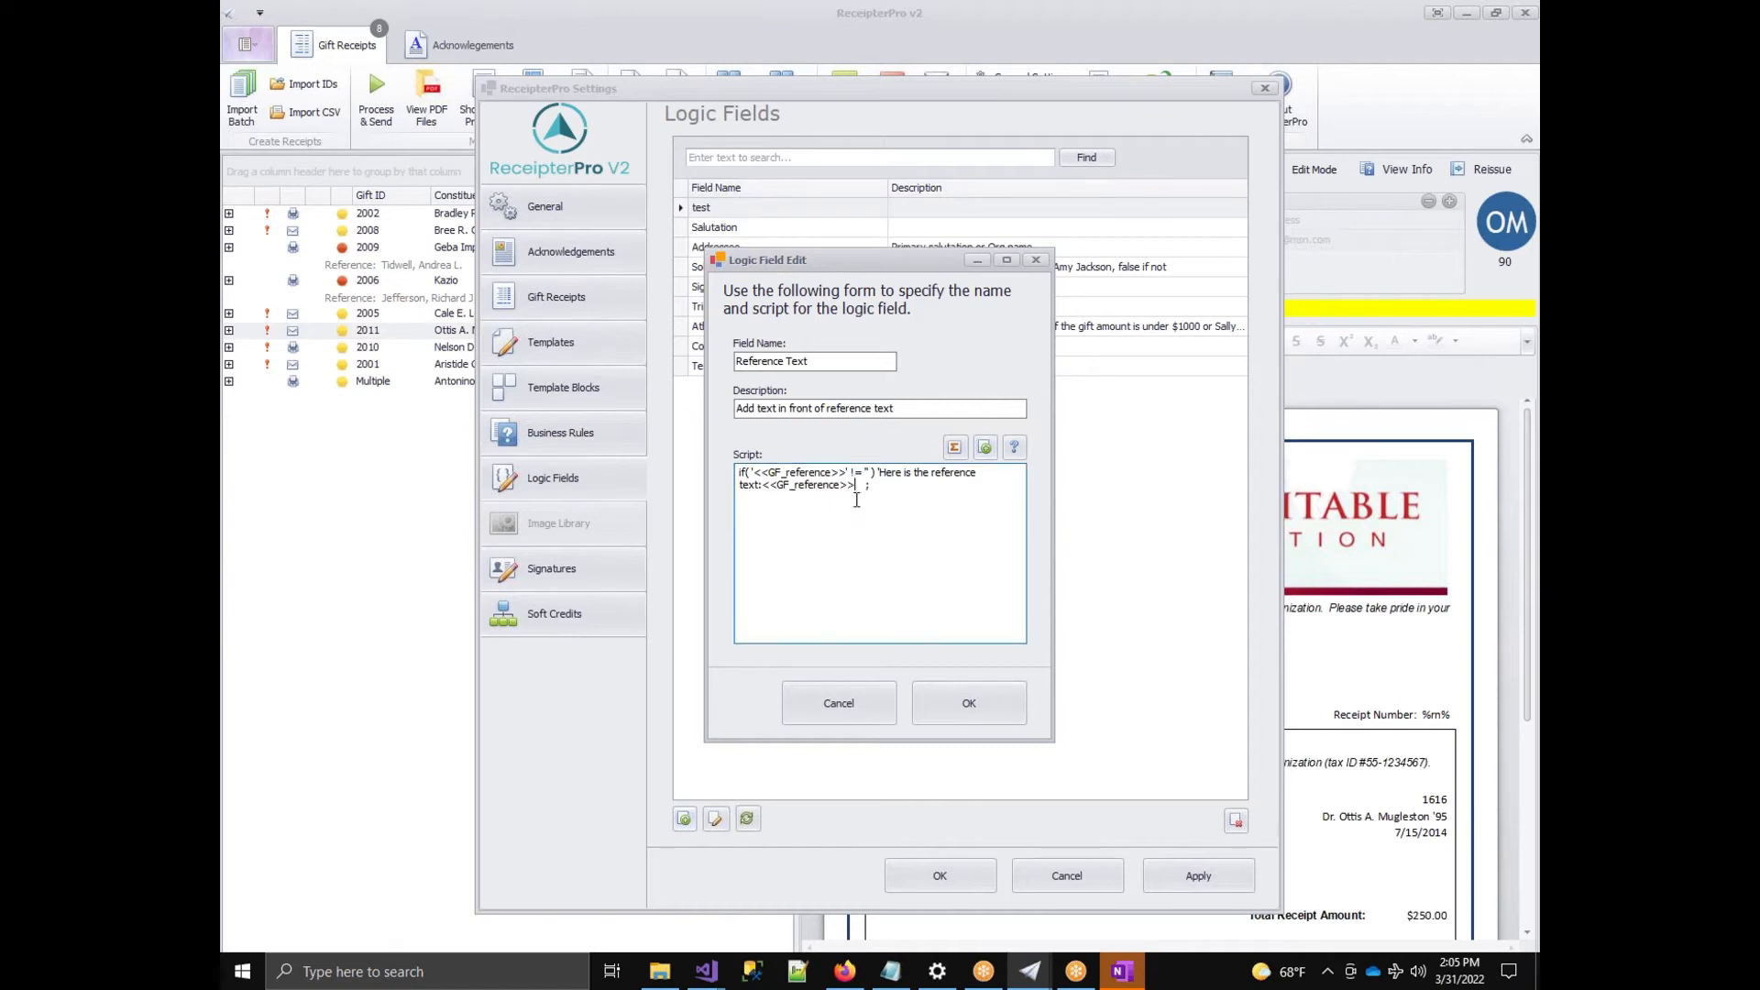
text(')
Check the quoted text and merged field in the script, and save the Reference Text logic field.
key(End)
drag(764, 481, 927, 474)
click(860, 474)
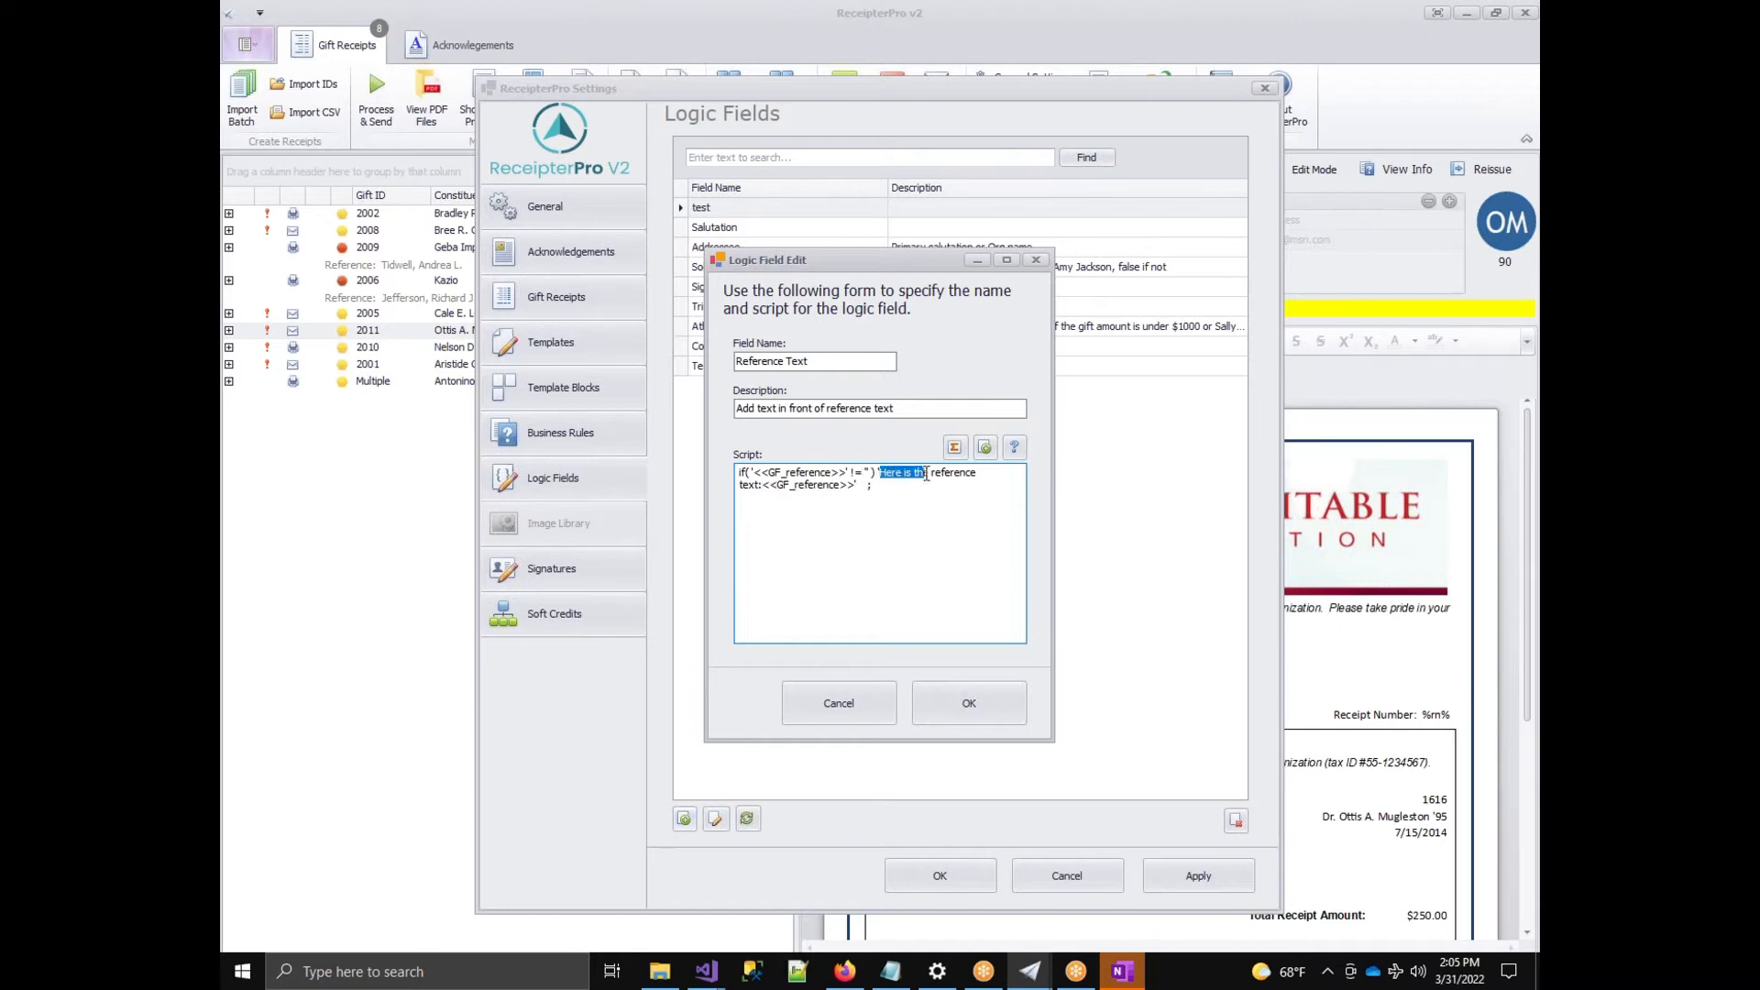
drag(739, 486, 862, 485)
click(760, 486)
text(:)
click(855, 509)
click(956, 702)
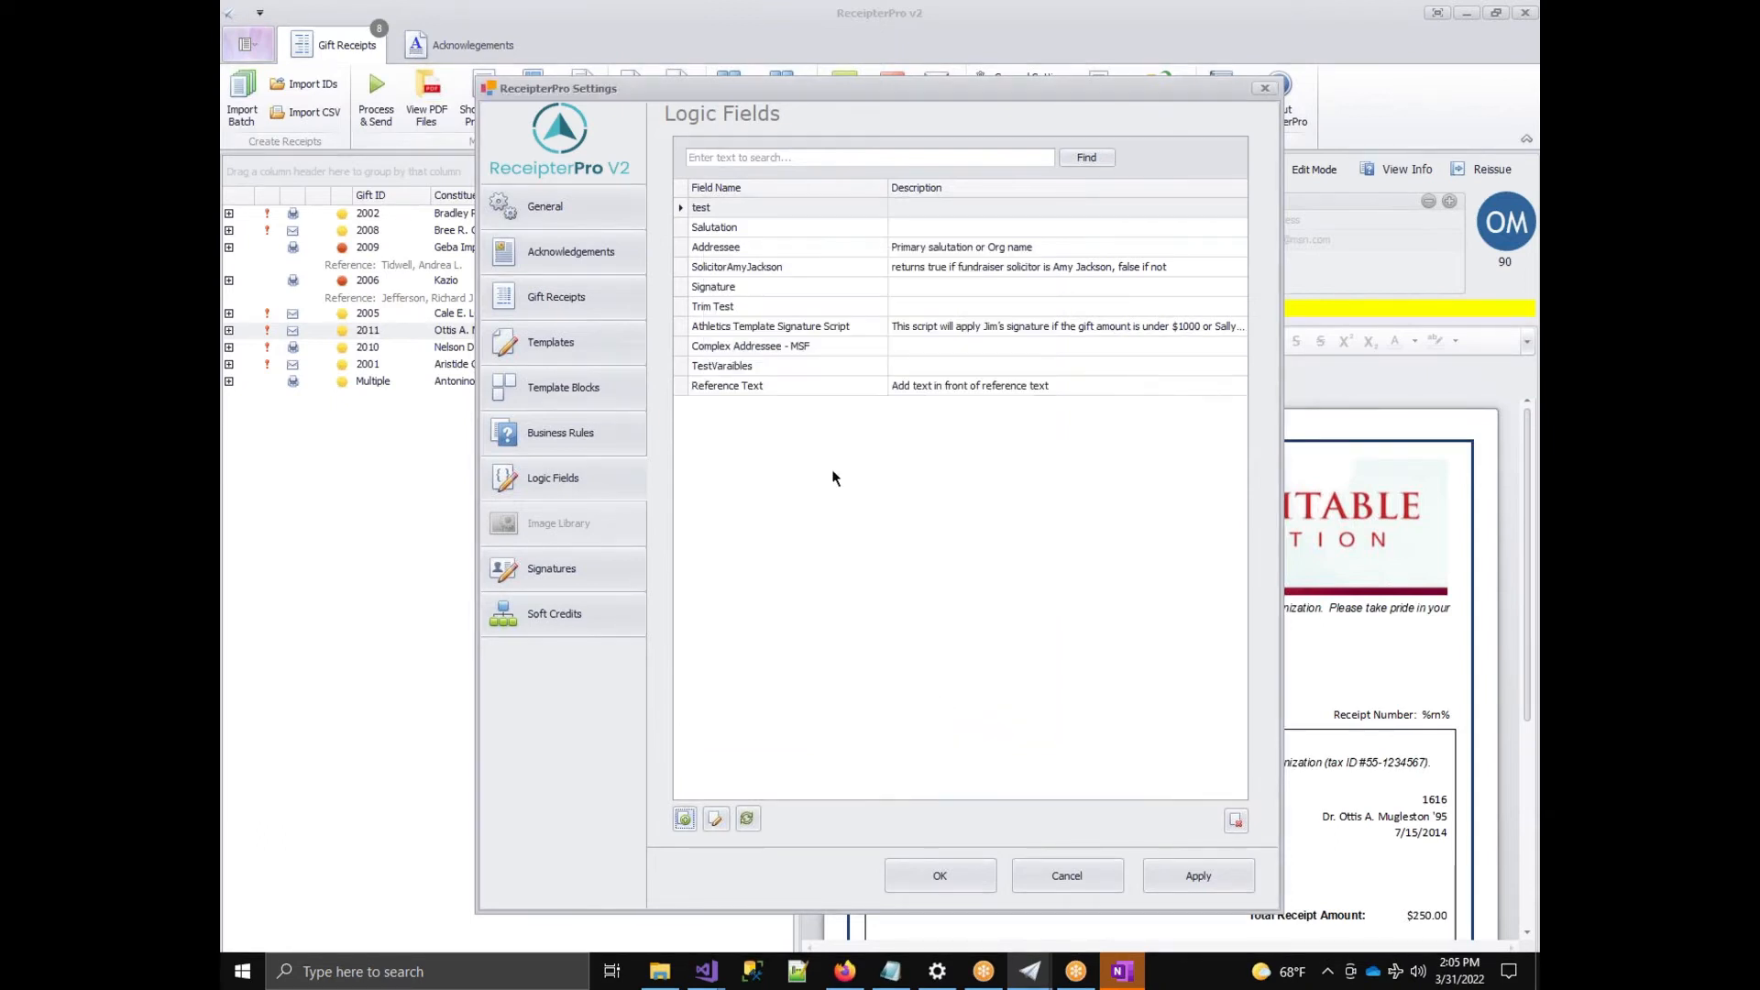
Open the Full Page Receipt template for editing.
click(805, 387)
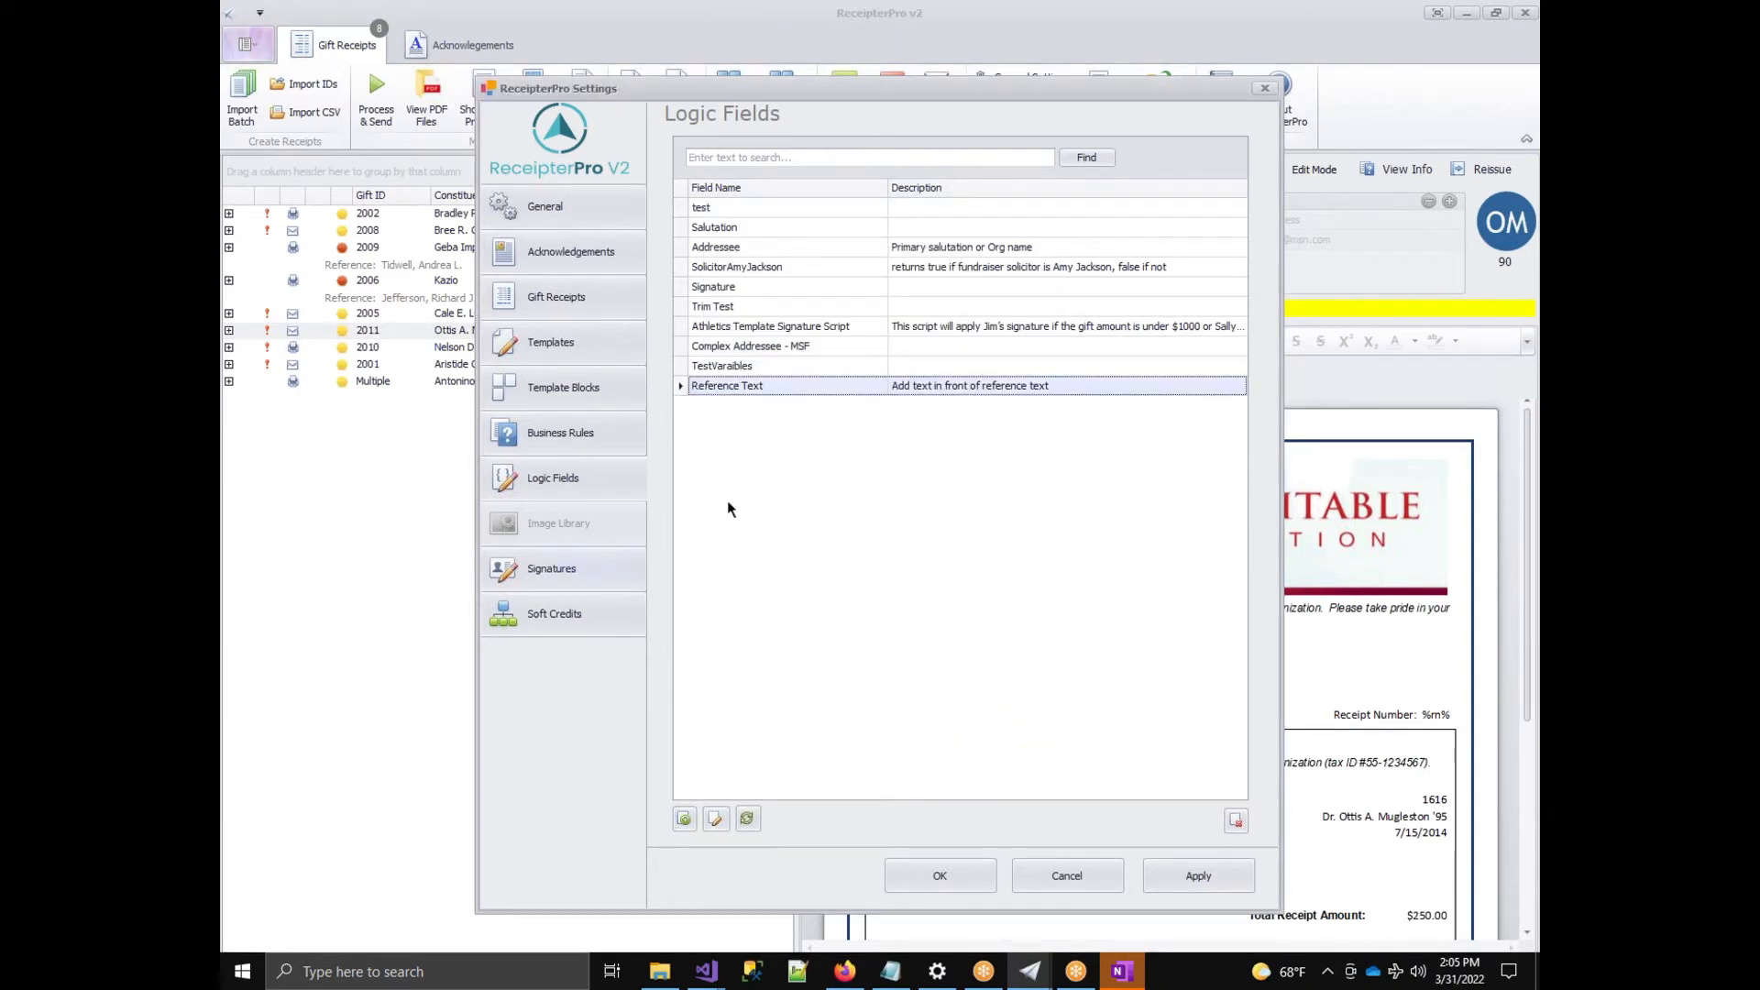
click(604, 361)
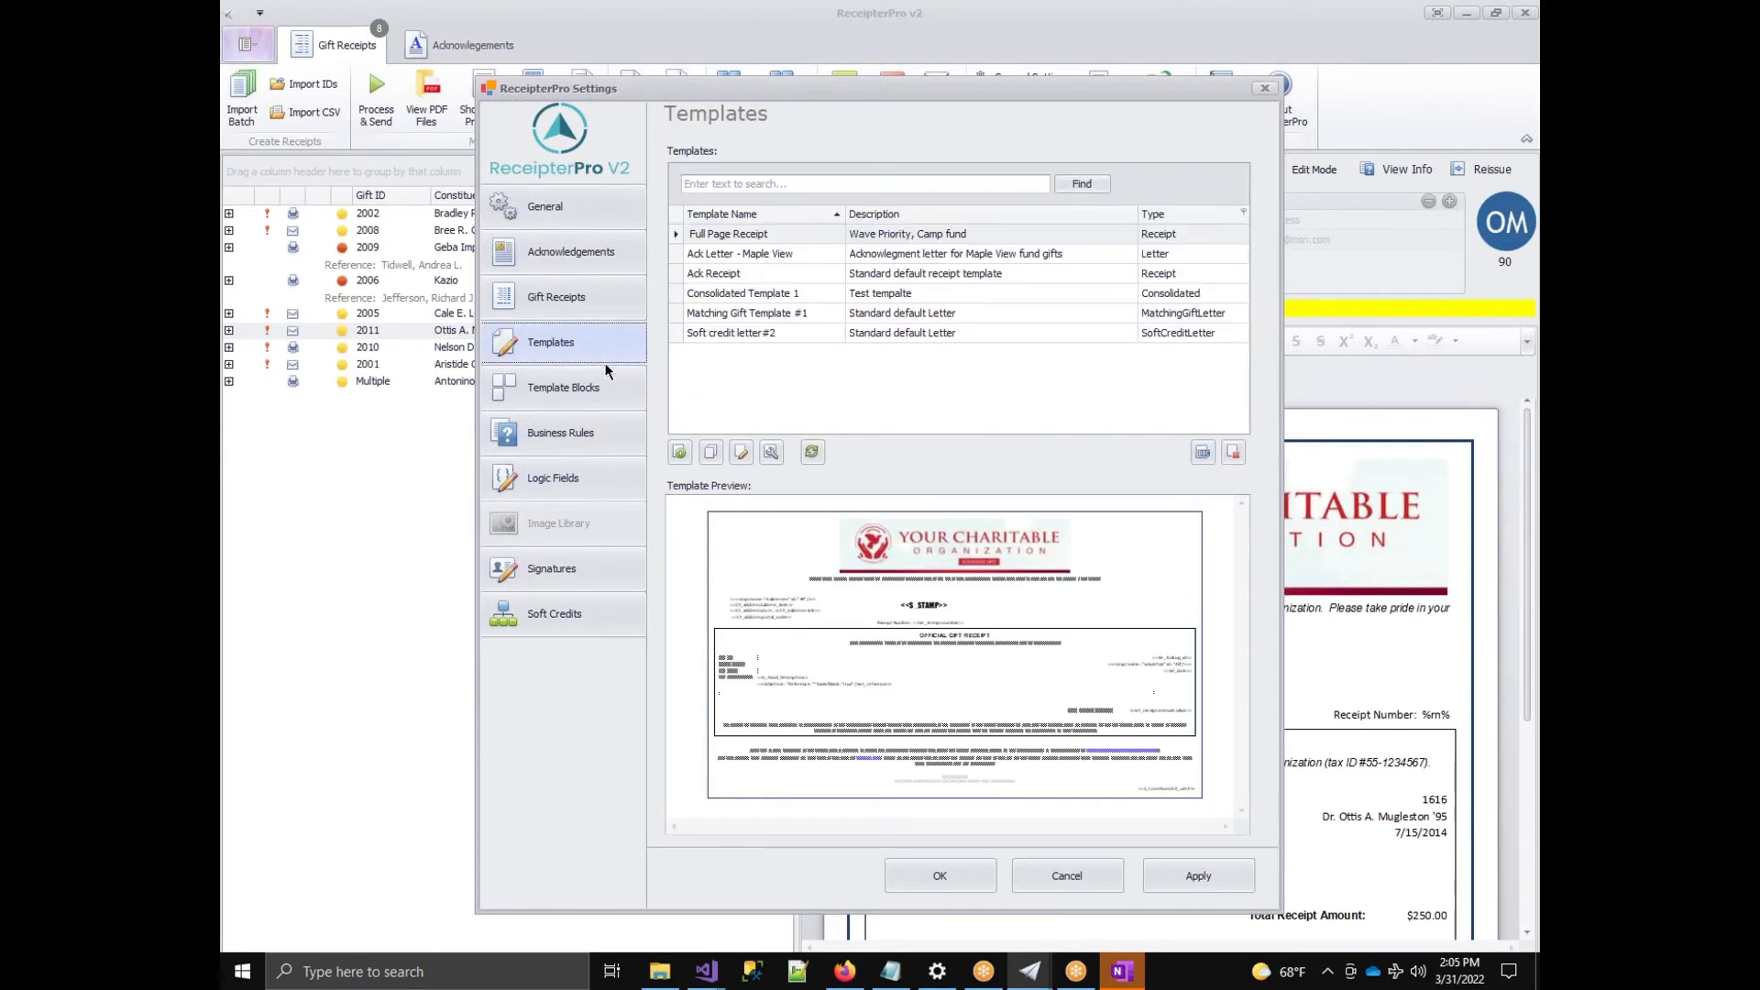
click(723, 236)
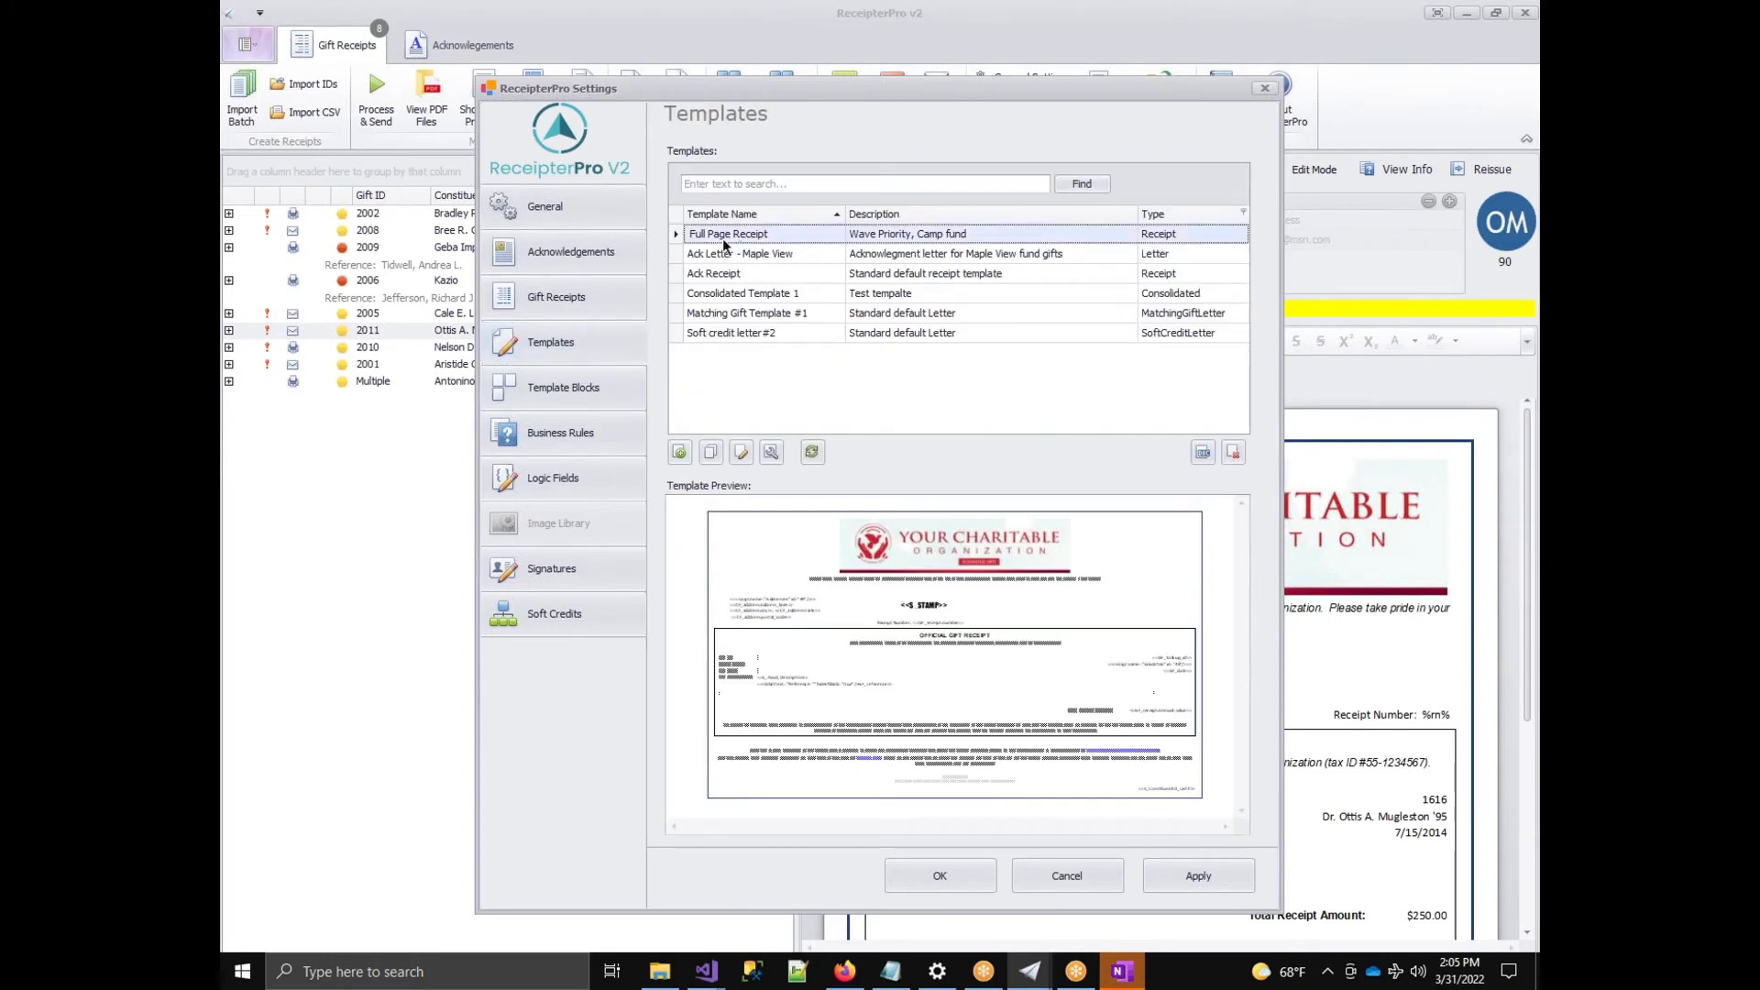
click(742, 452)
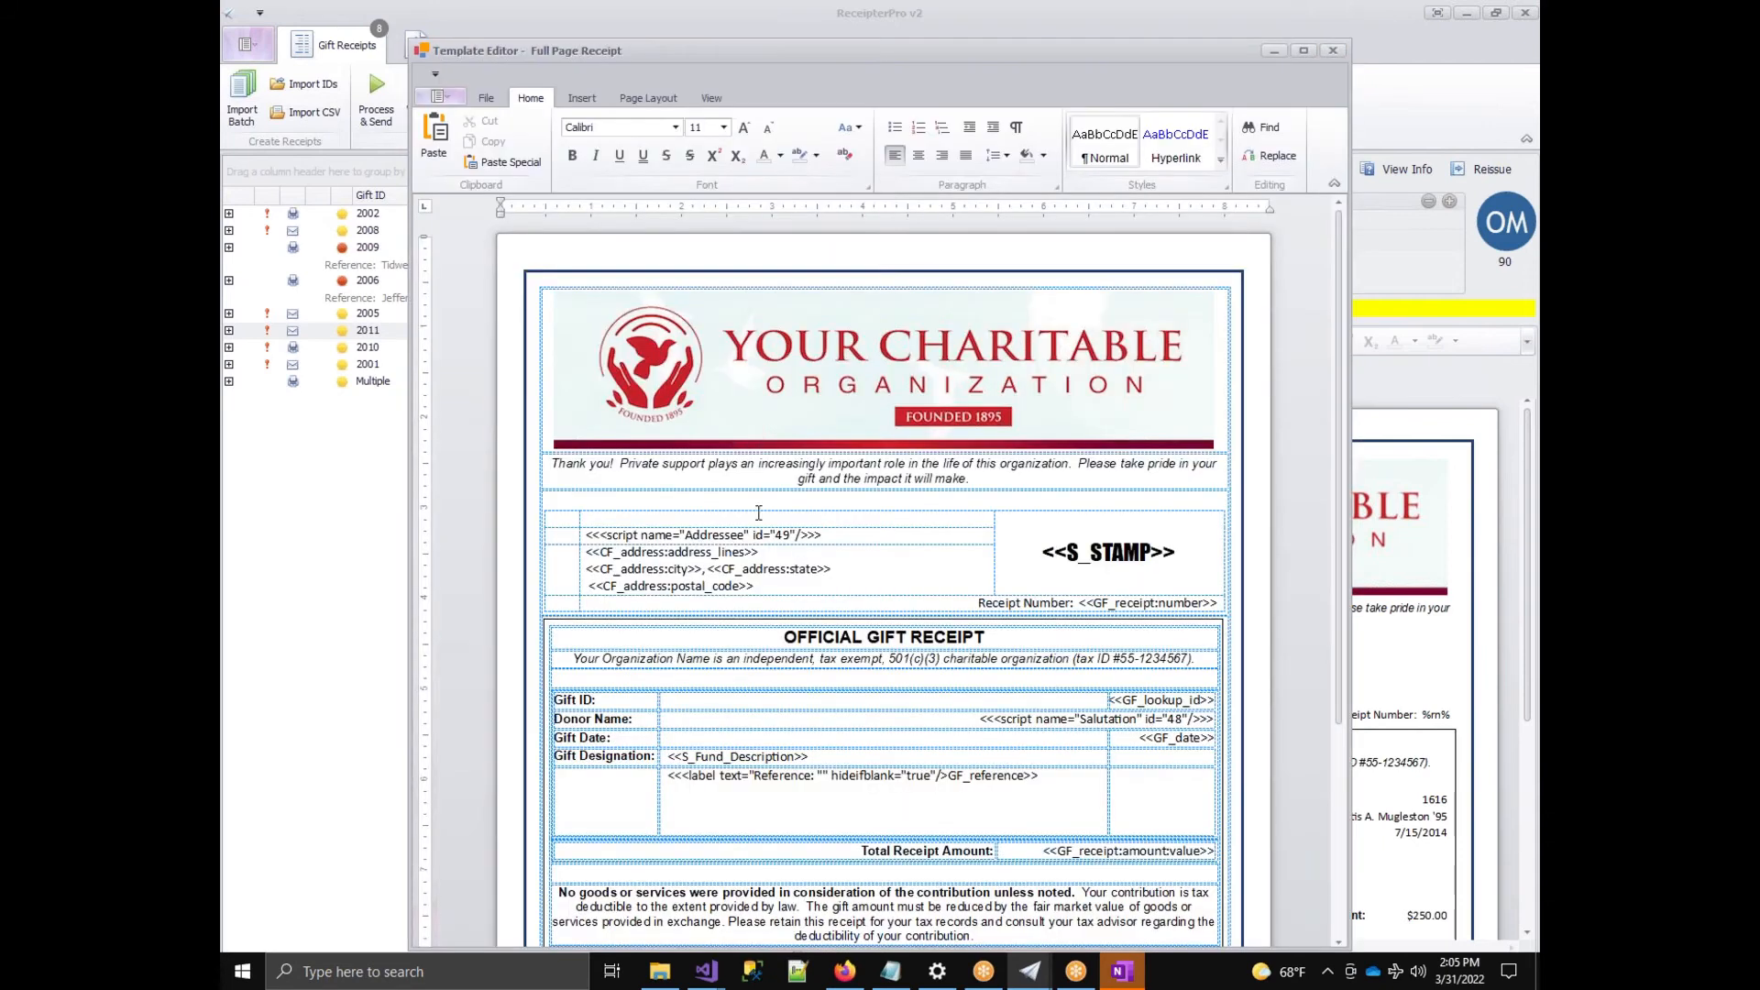
Insert the Reference Text script as a merged field below the GF_reference line in the gift receipt table.
click(811, 806)
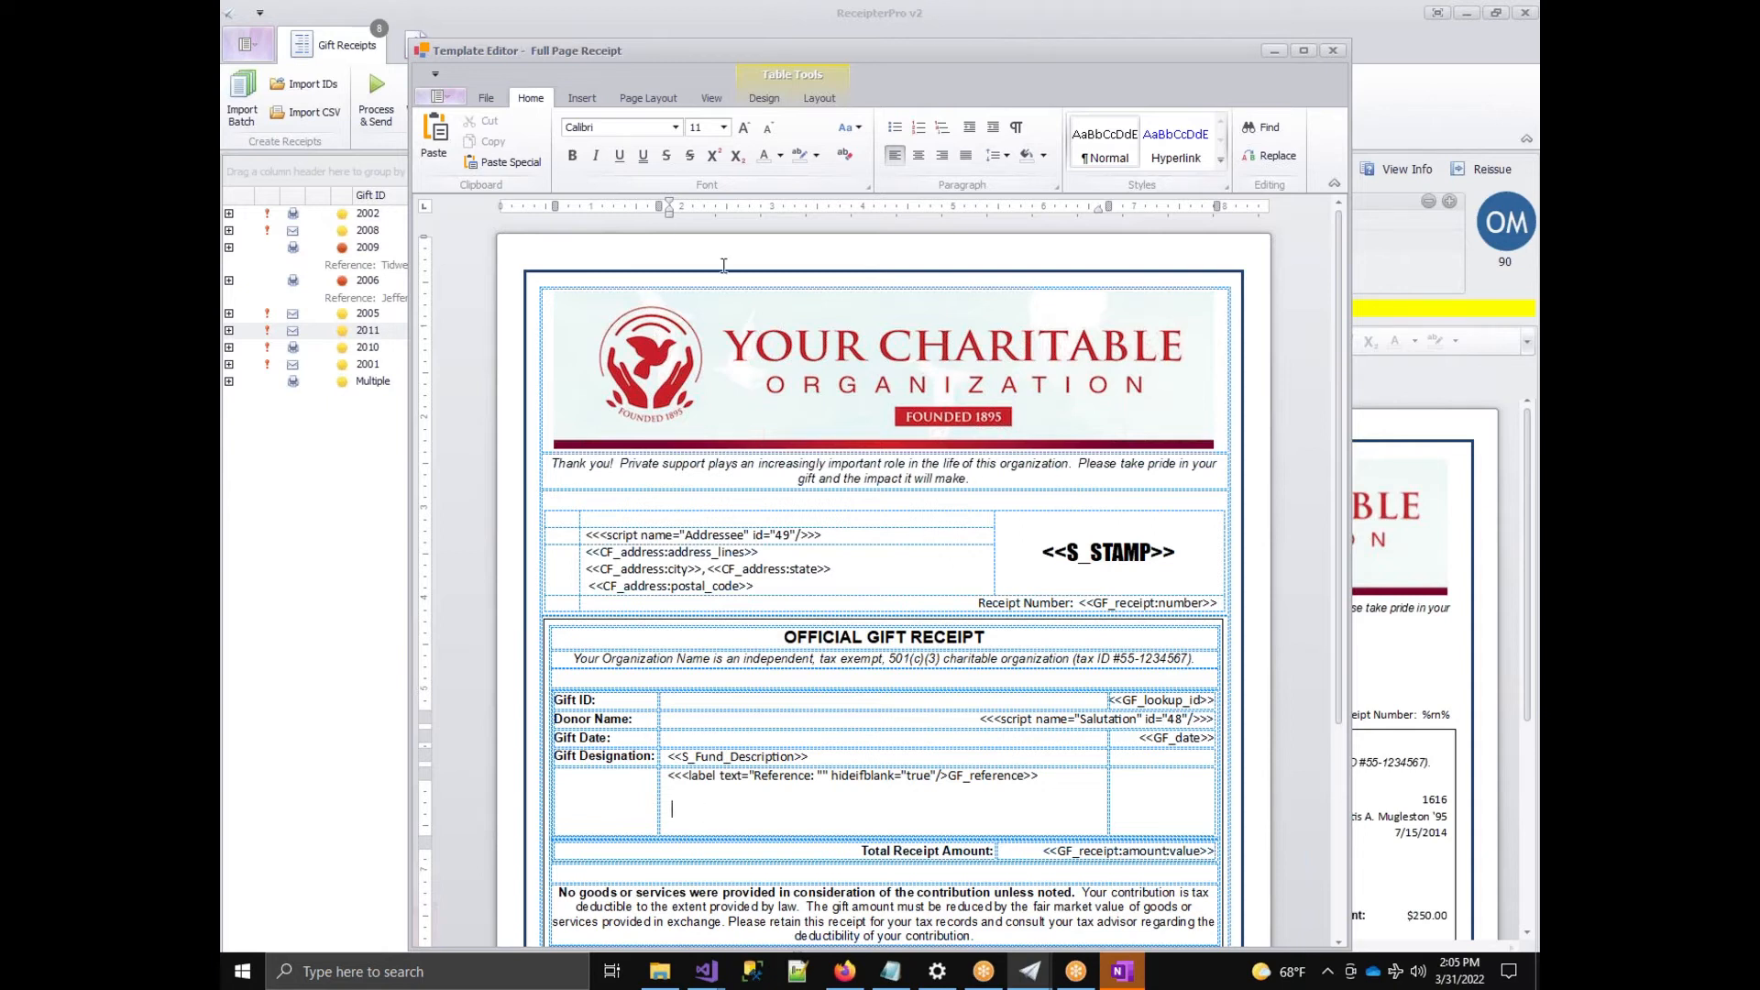
click(584, 97)
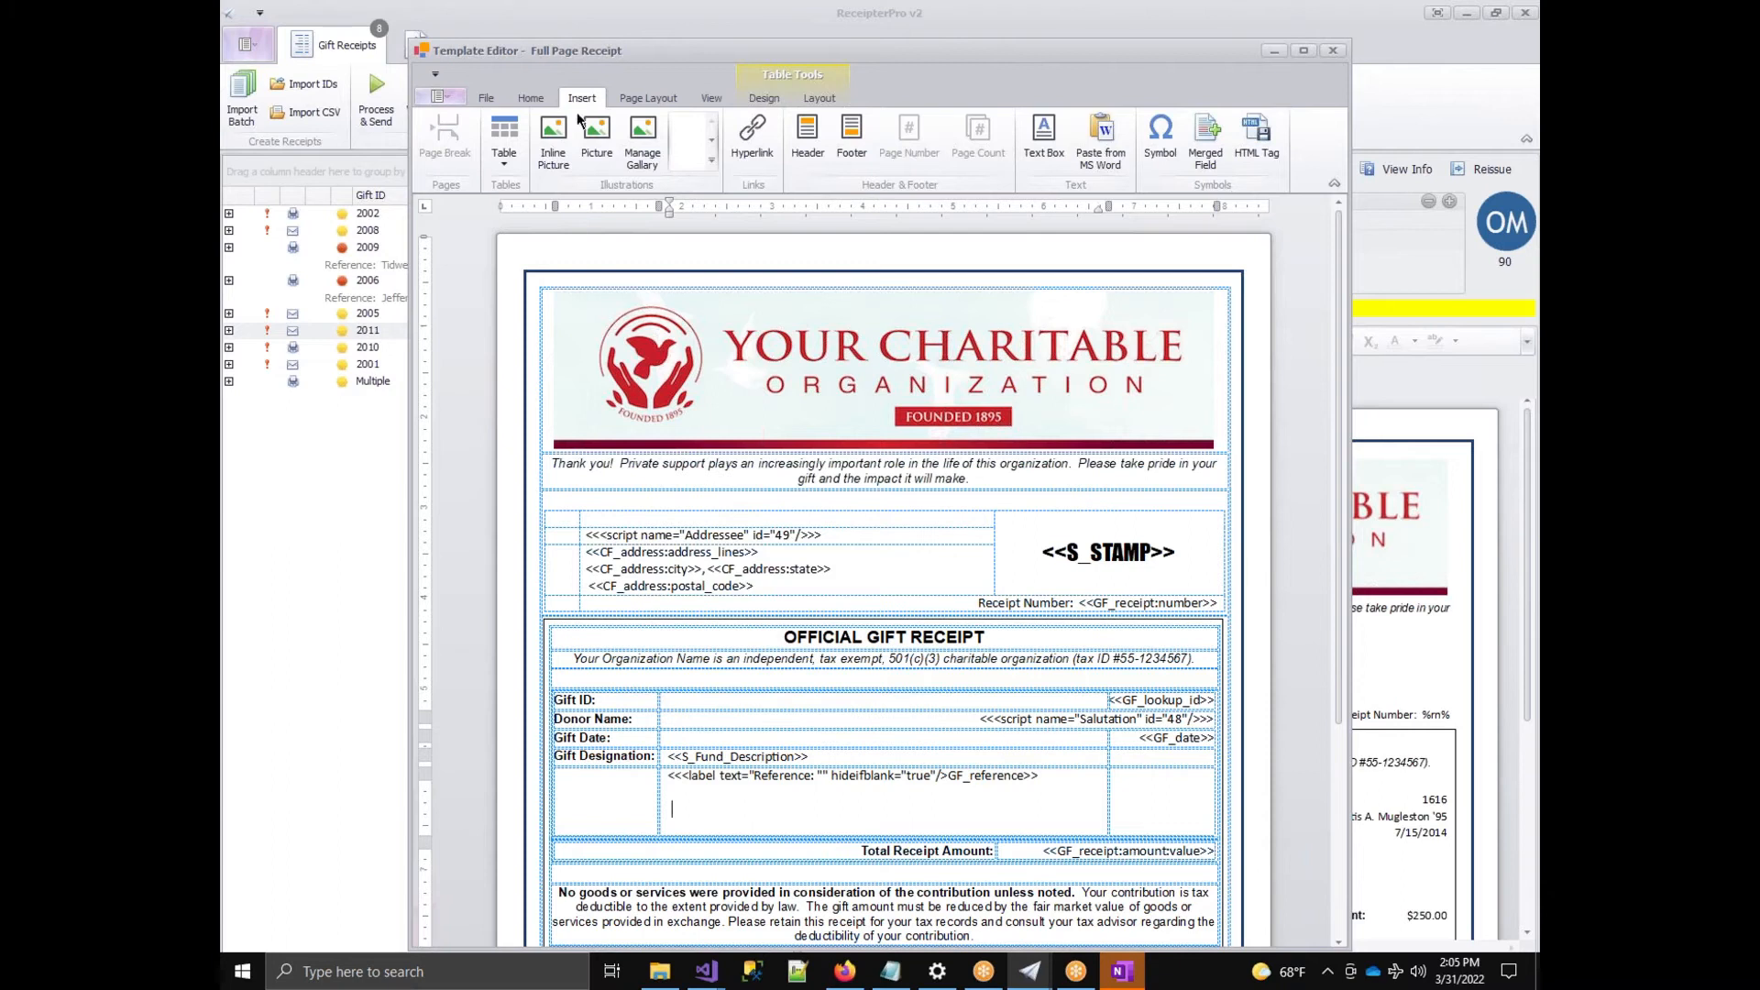
click(1210, 157)
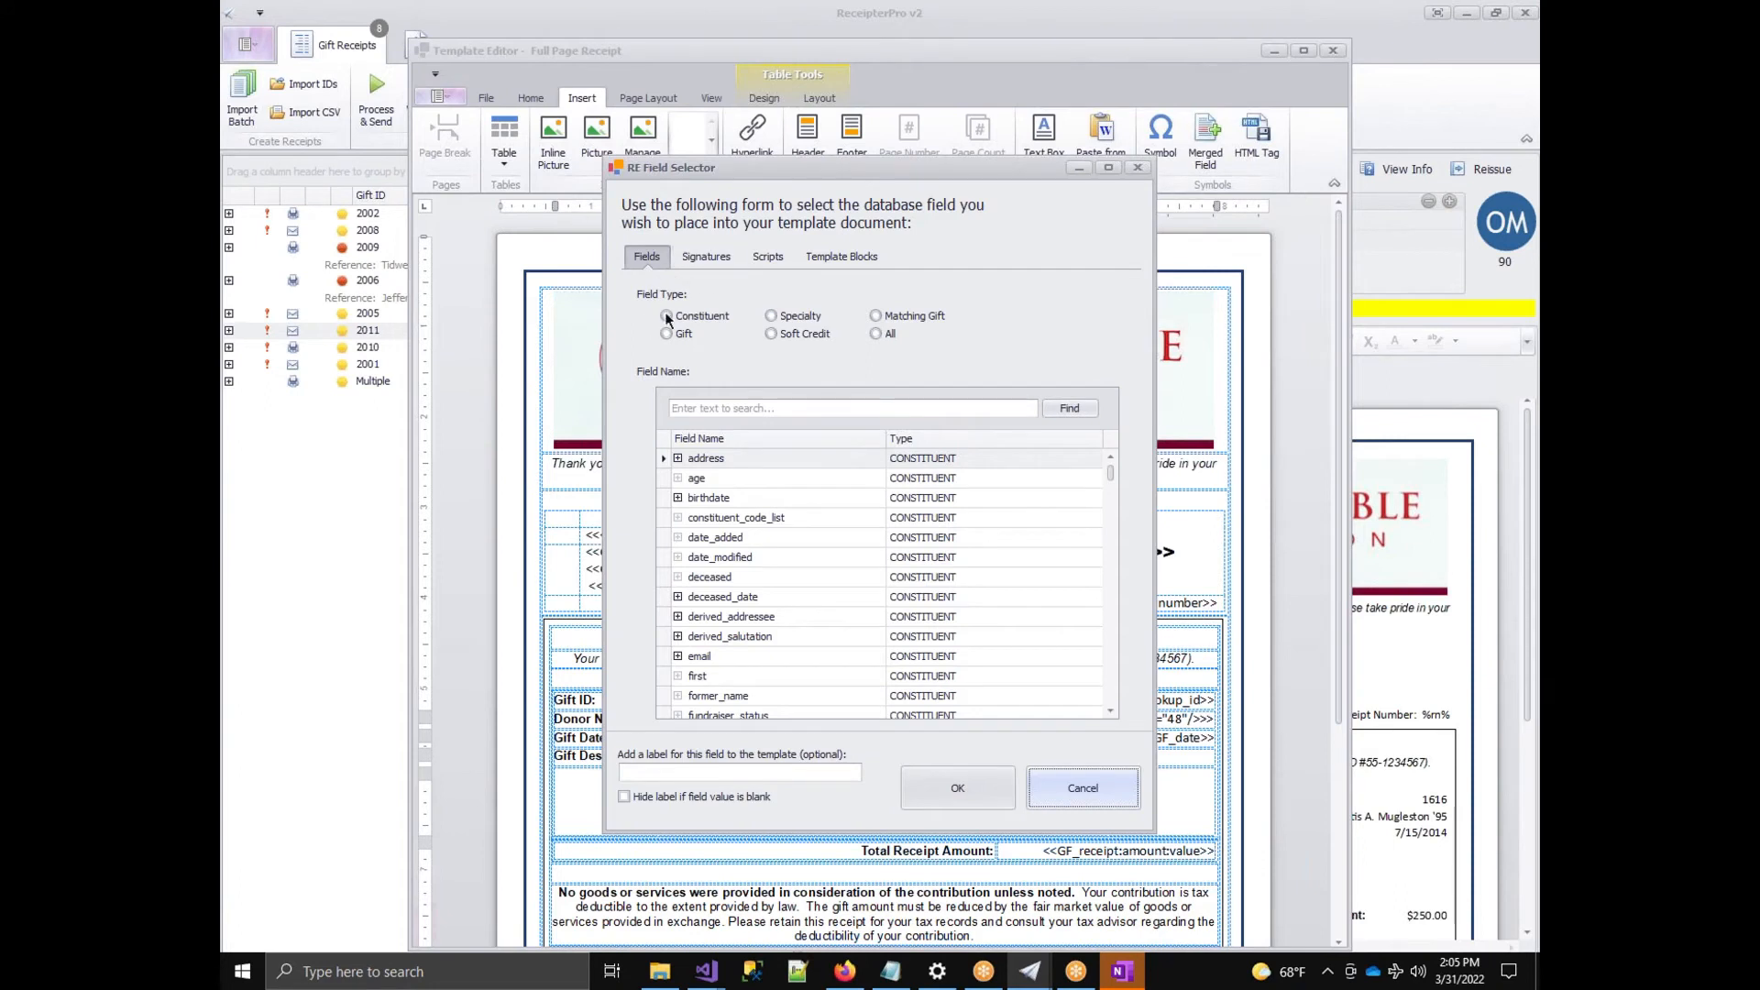
click(756, 254)
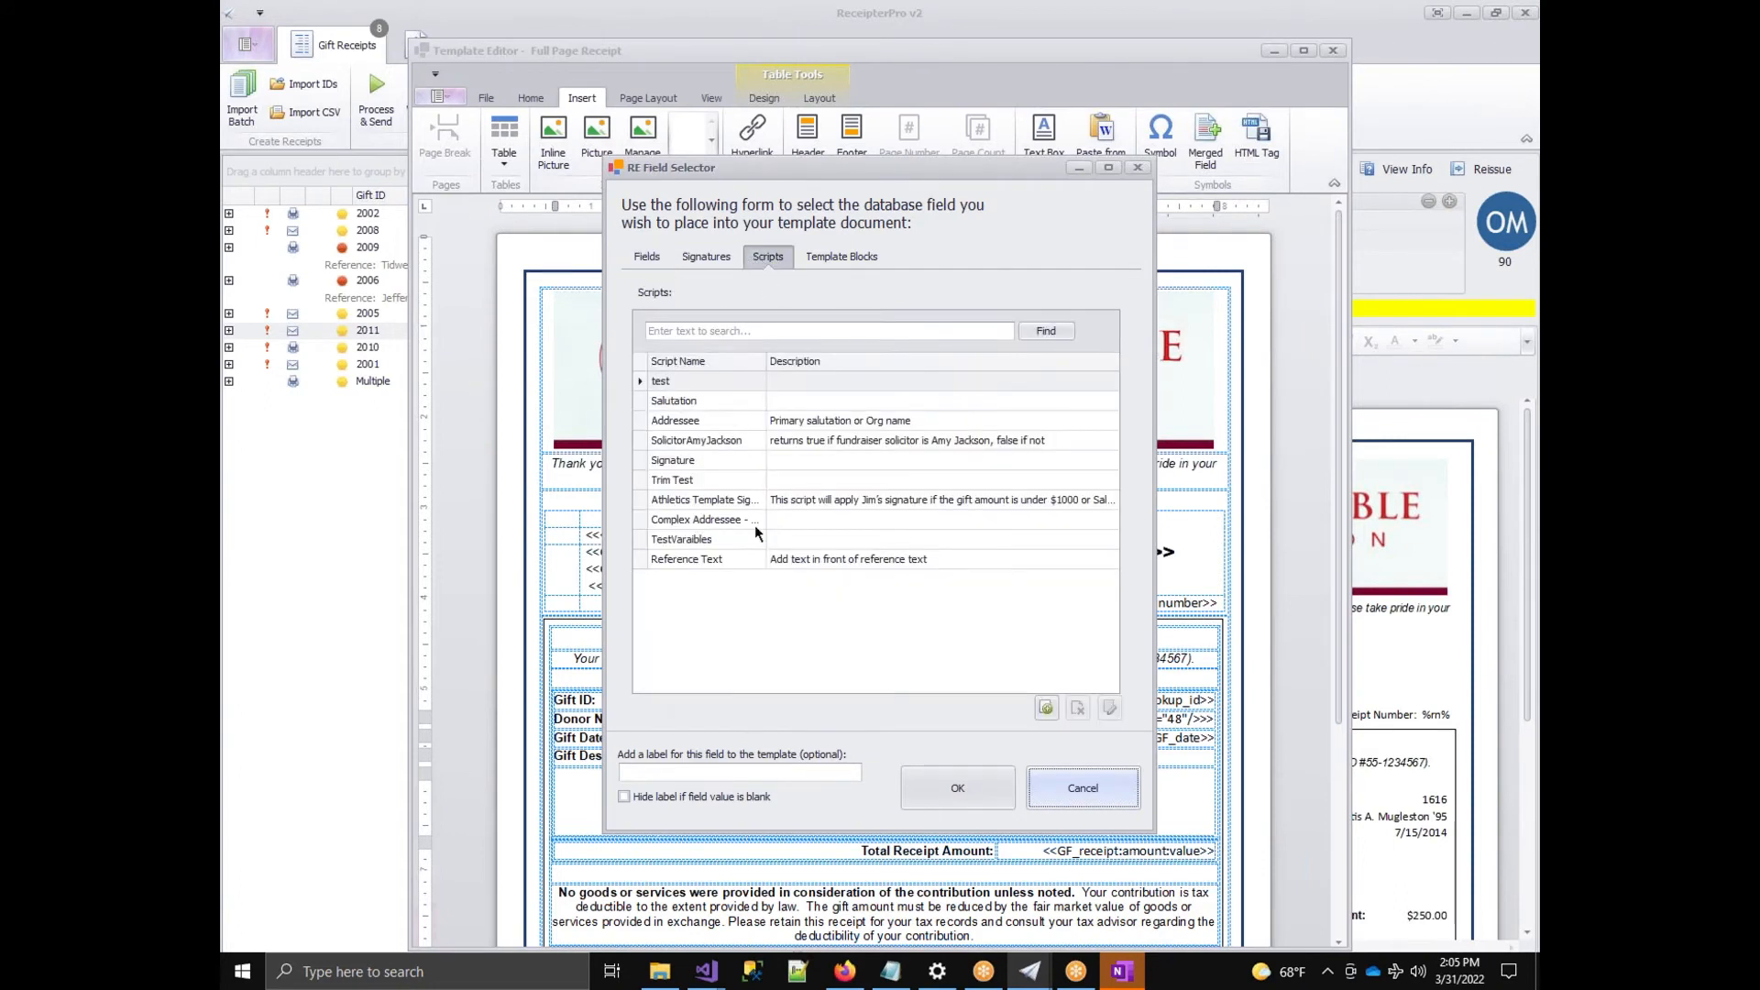
click(730, 556)
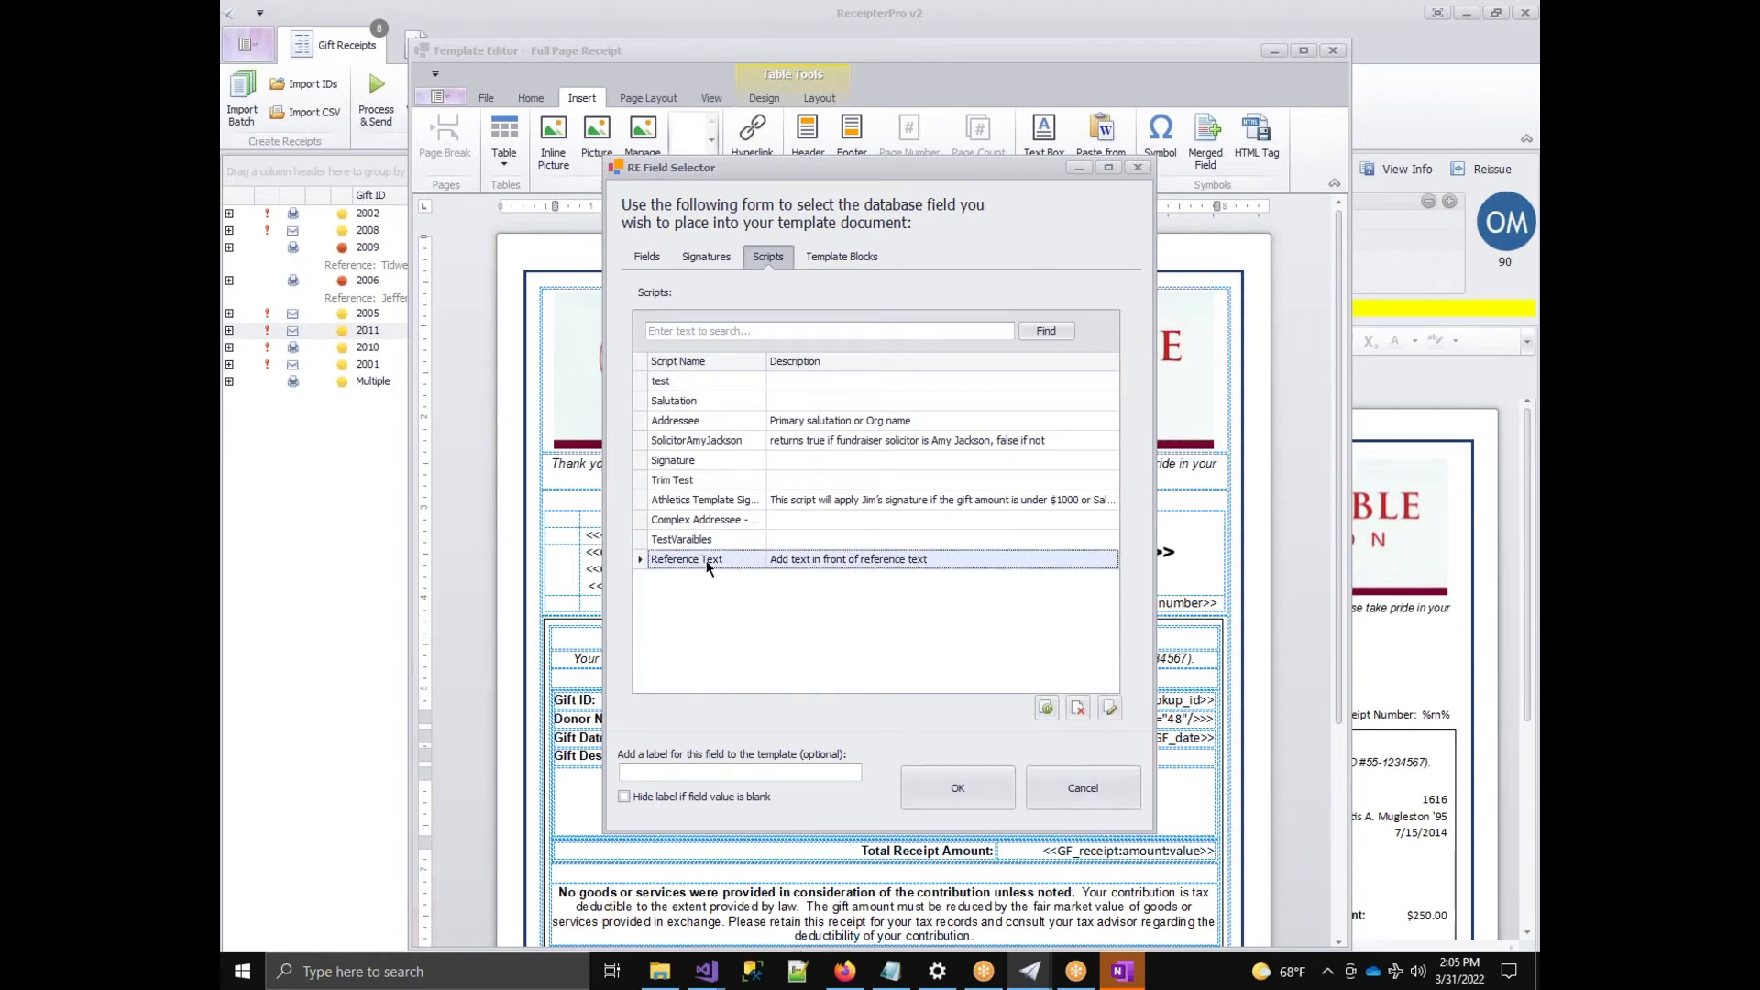
click(977, 792)
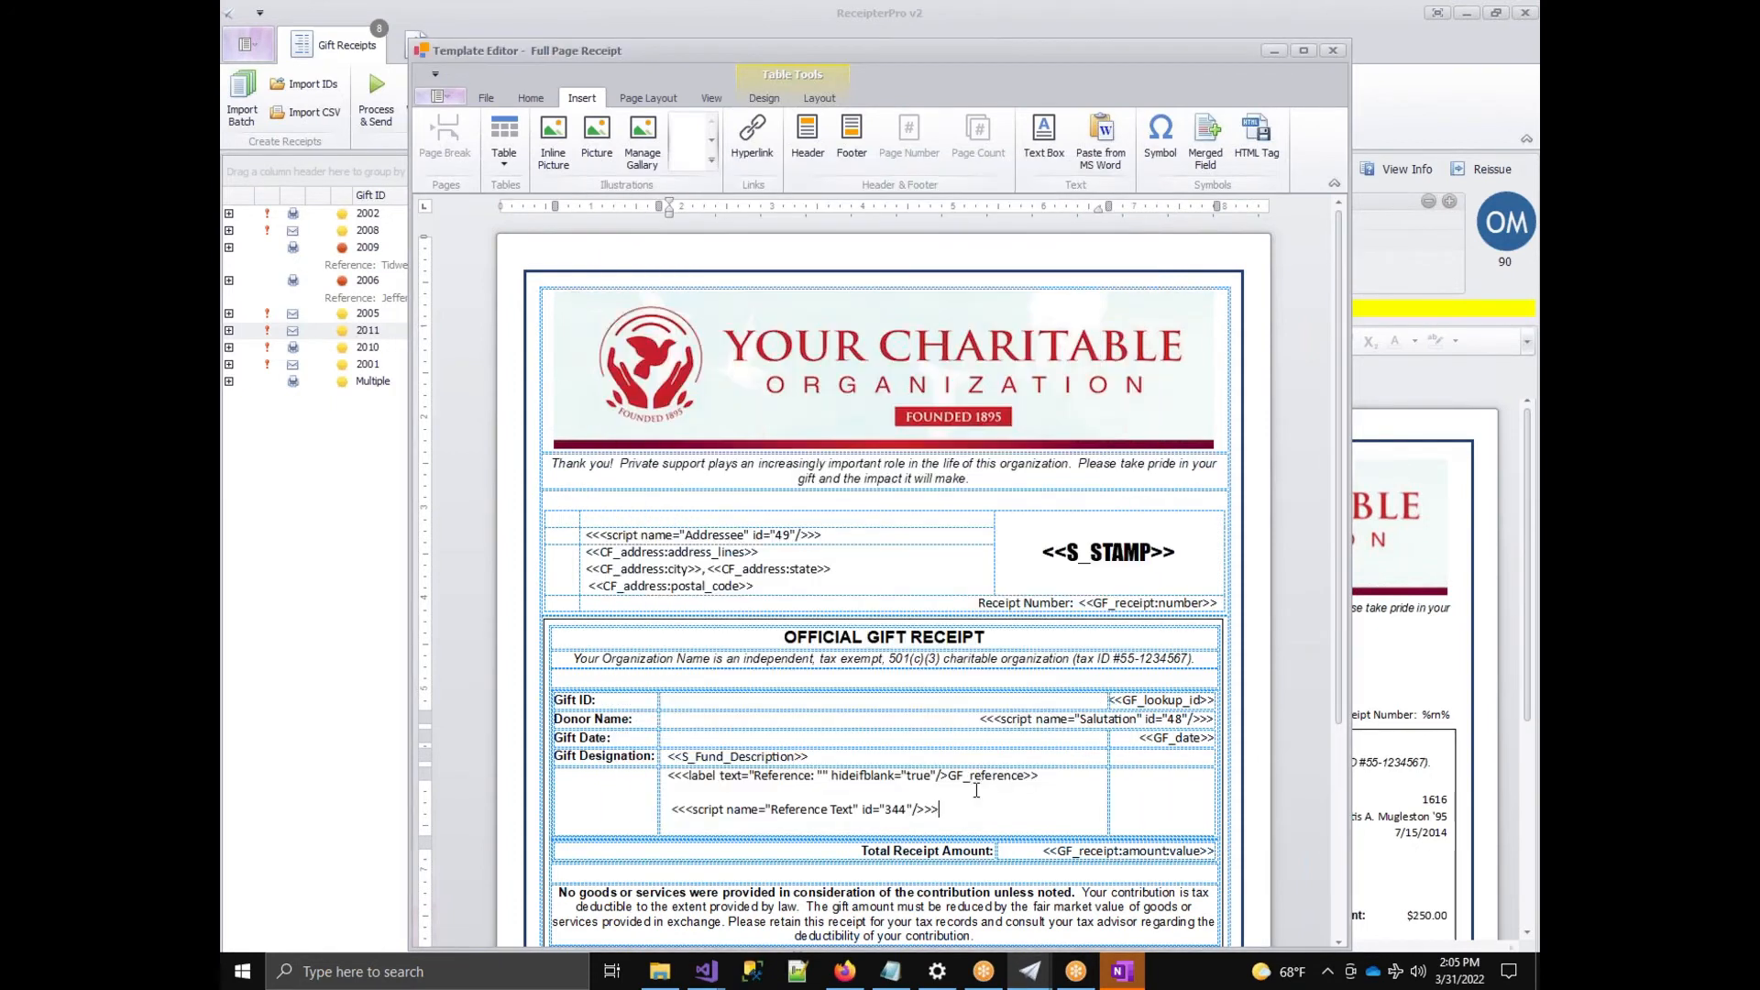
Highlight the inserted Reference Text script field, close the template editor and return to the Logic Fields settings.
drag(942, 809, 662, 811)
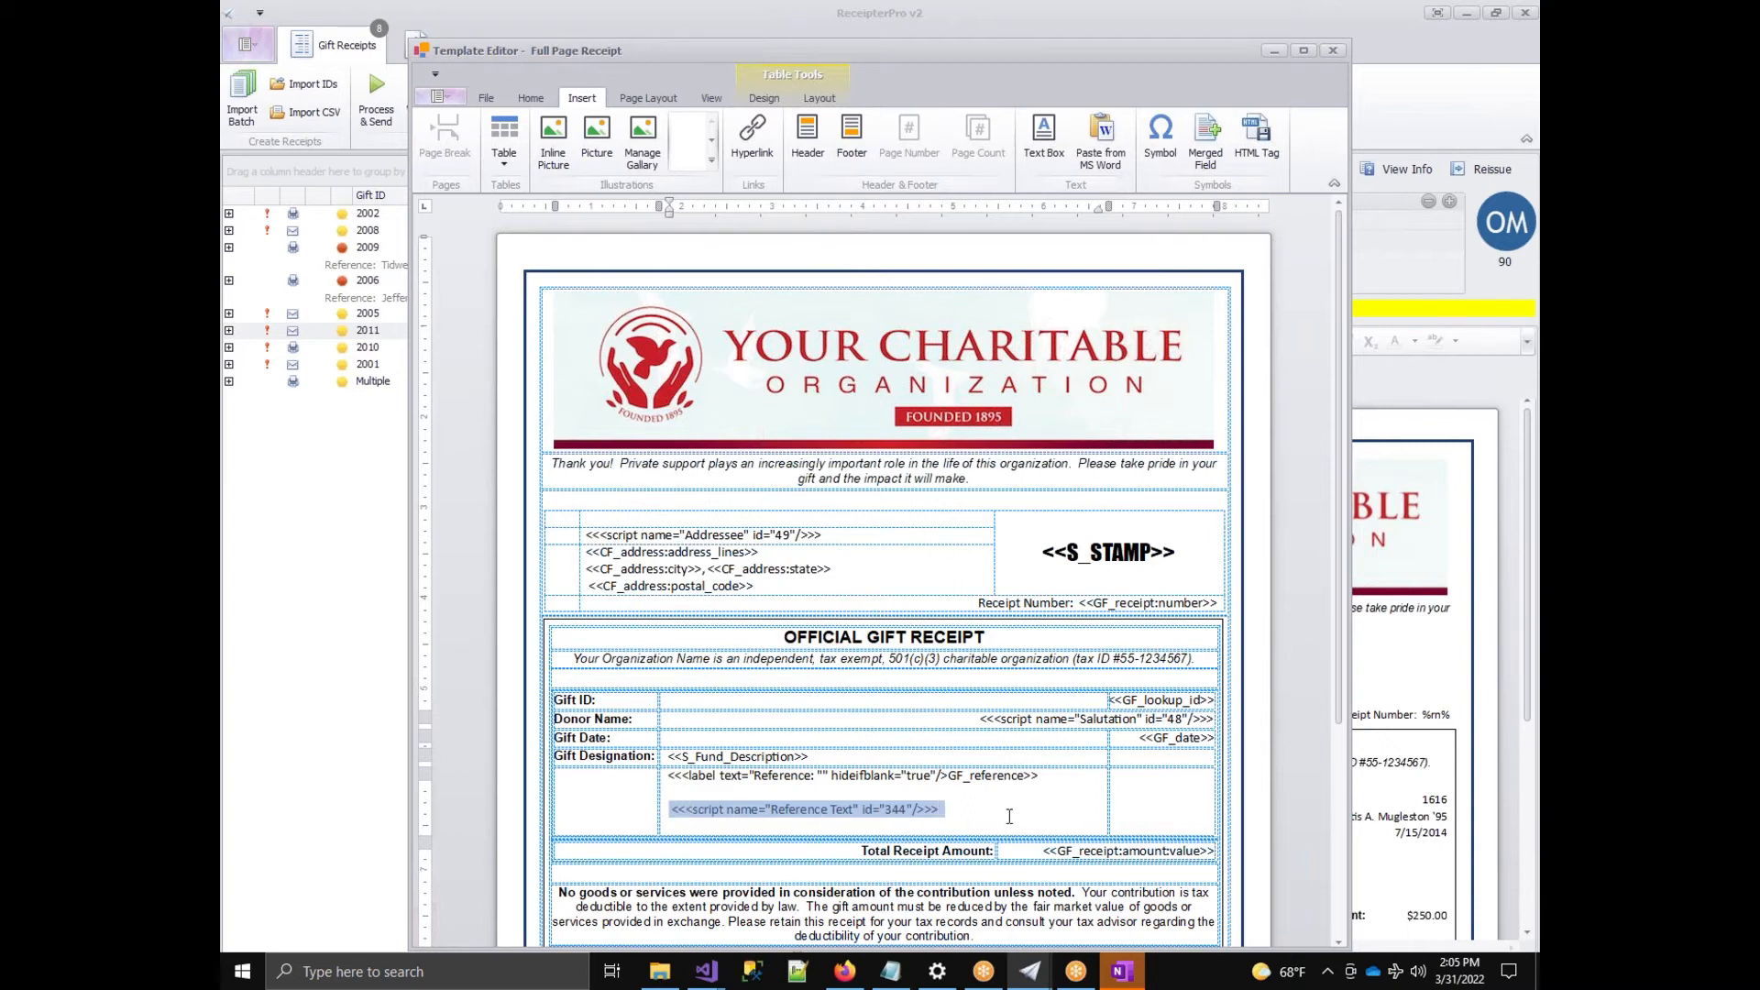
click(1009, 815)
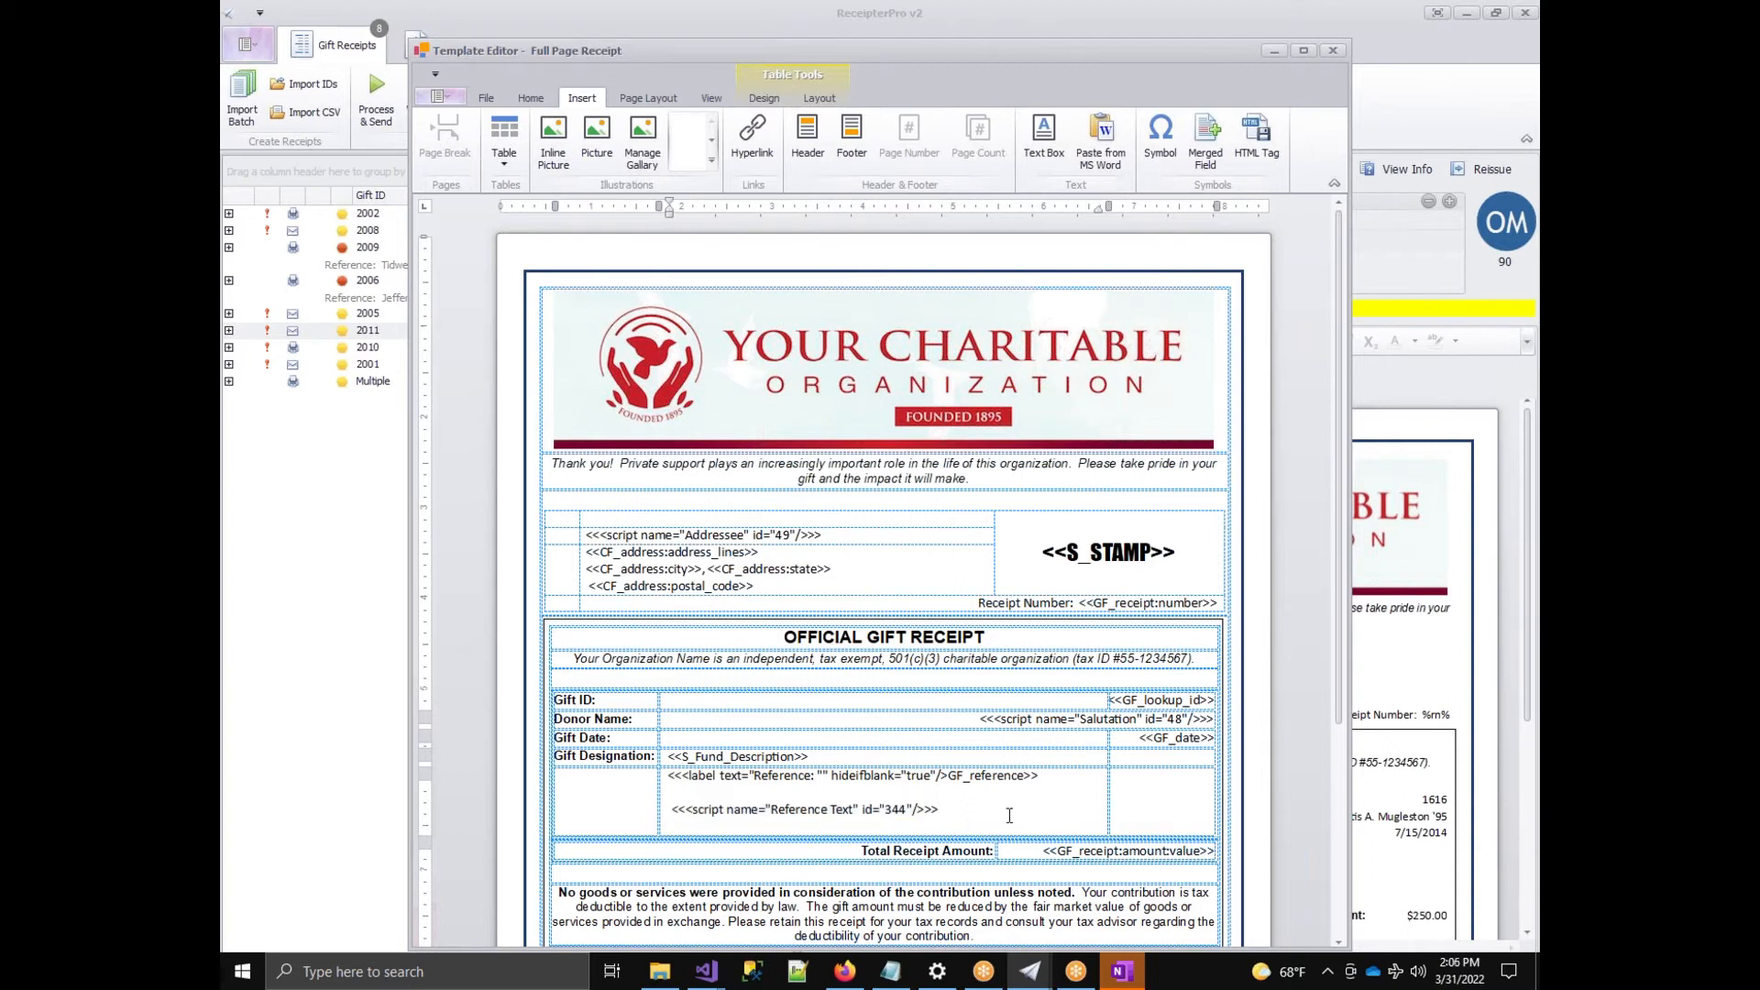
drag(958, 810, 667, 811)
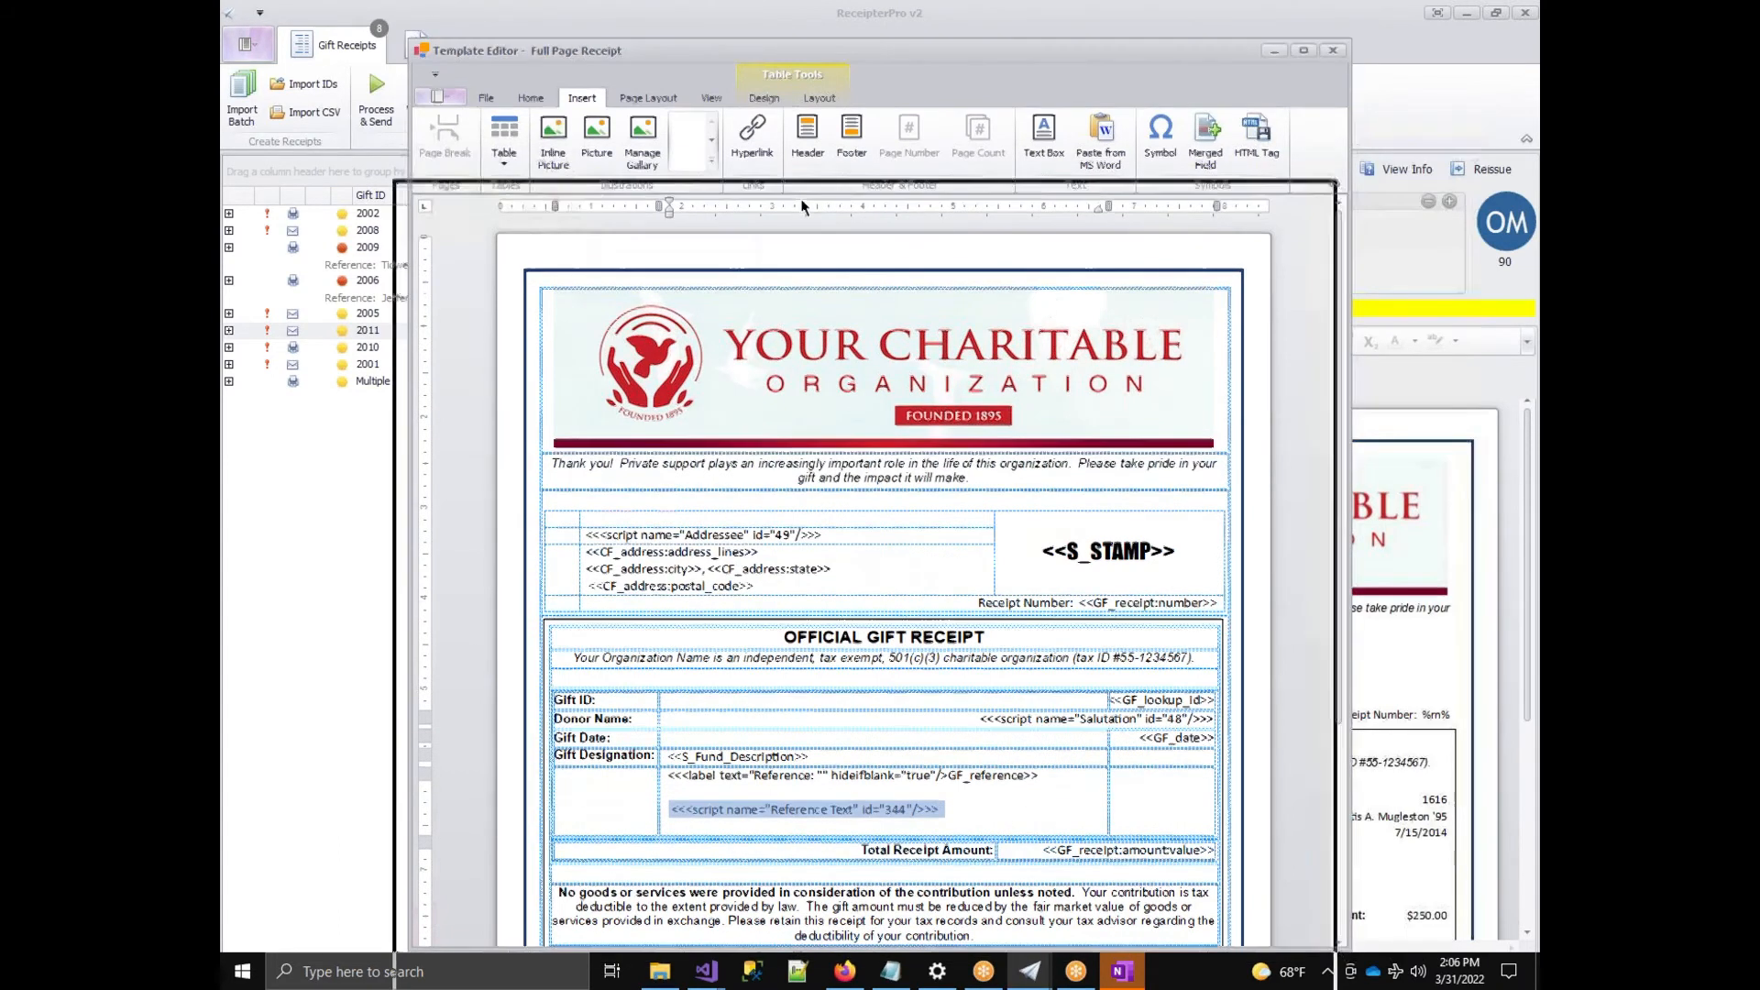
drag(816, 68, 856, 105)
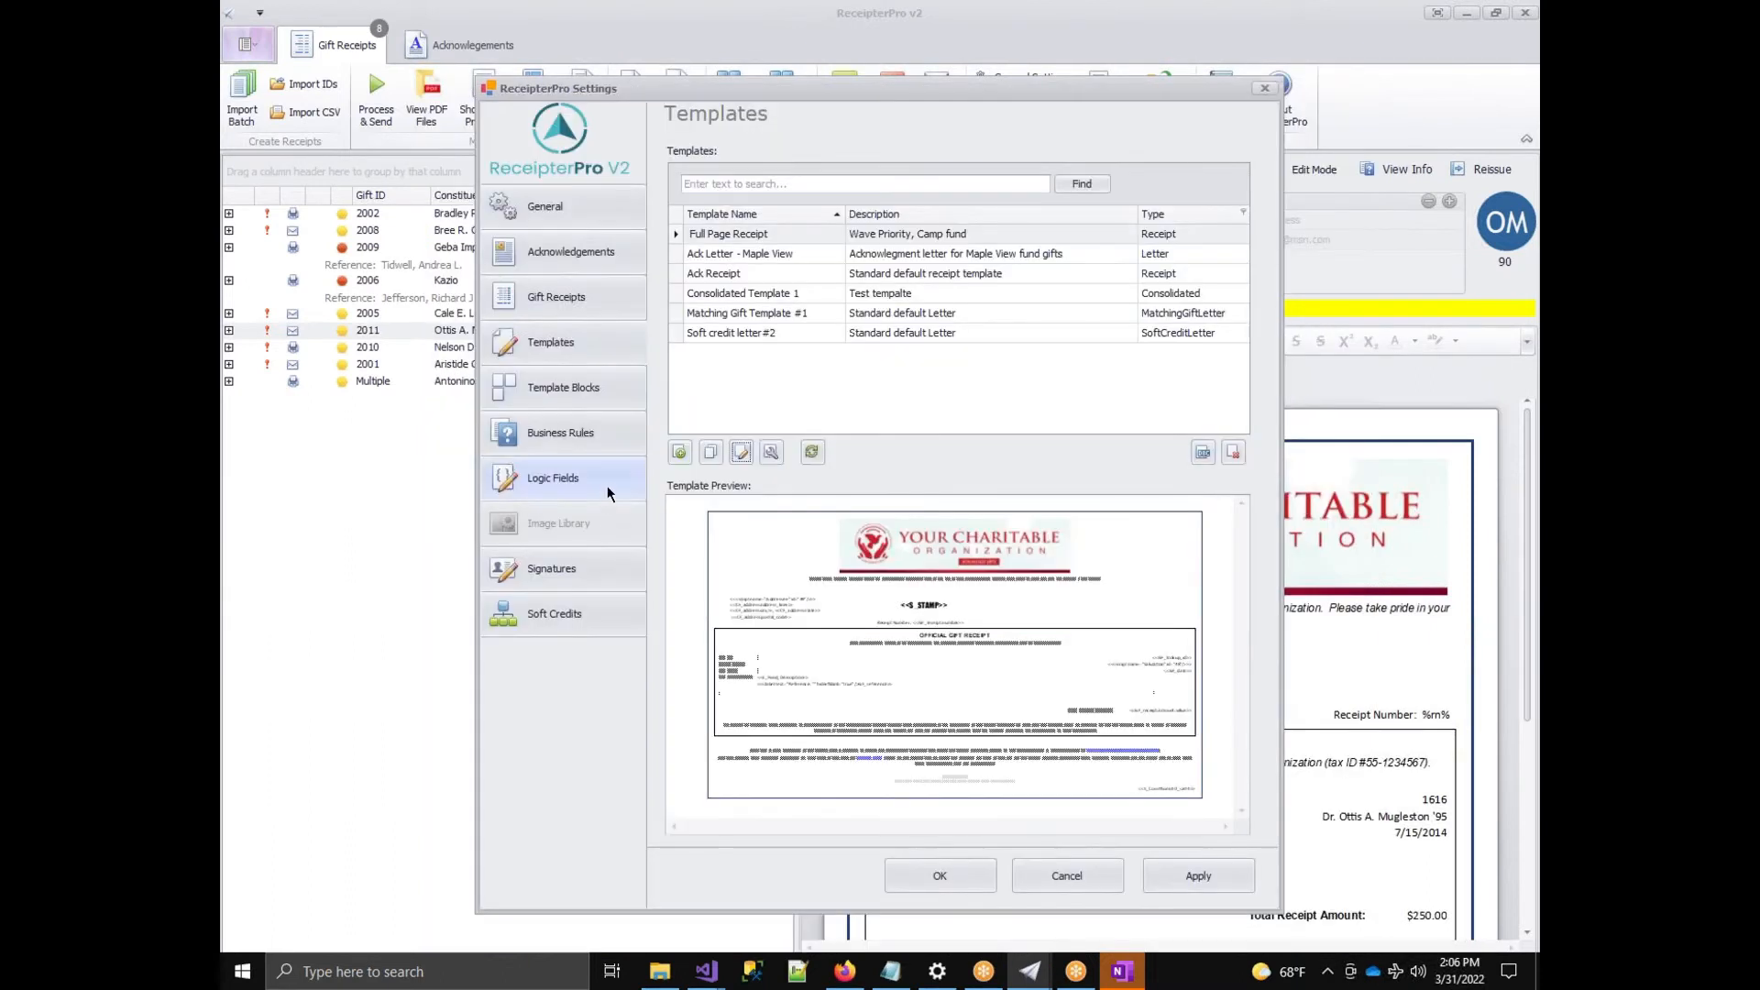
click(587, 480)
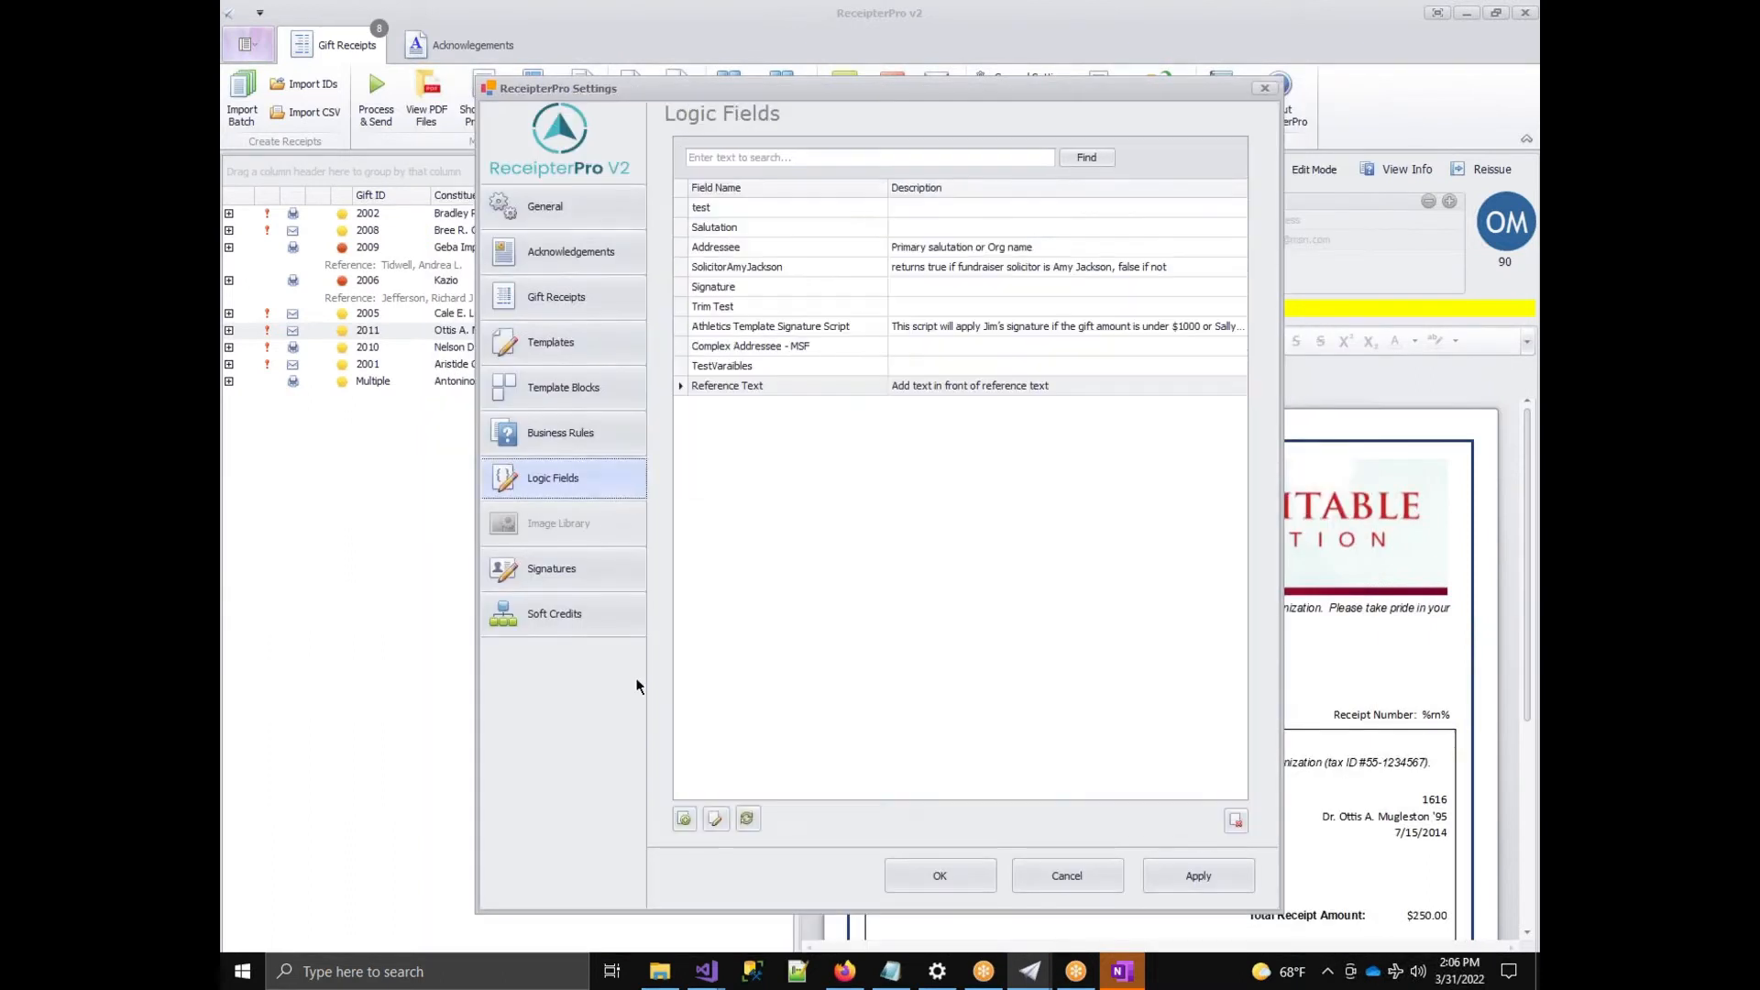
Review the script of the Reference Text logic field and close it without making changes.
click(751, 393)
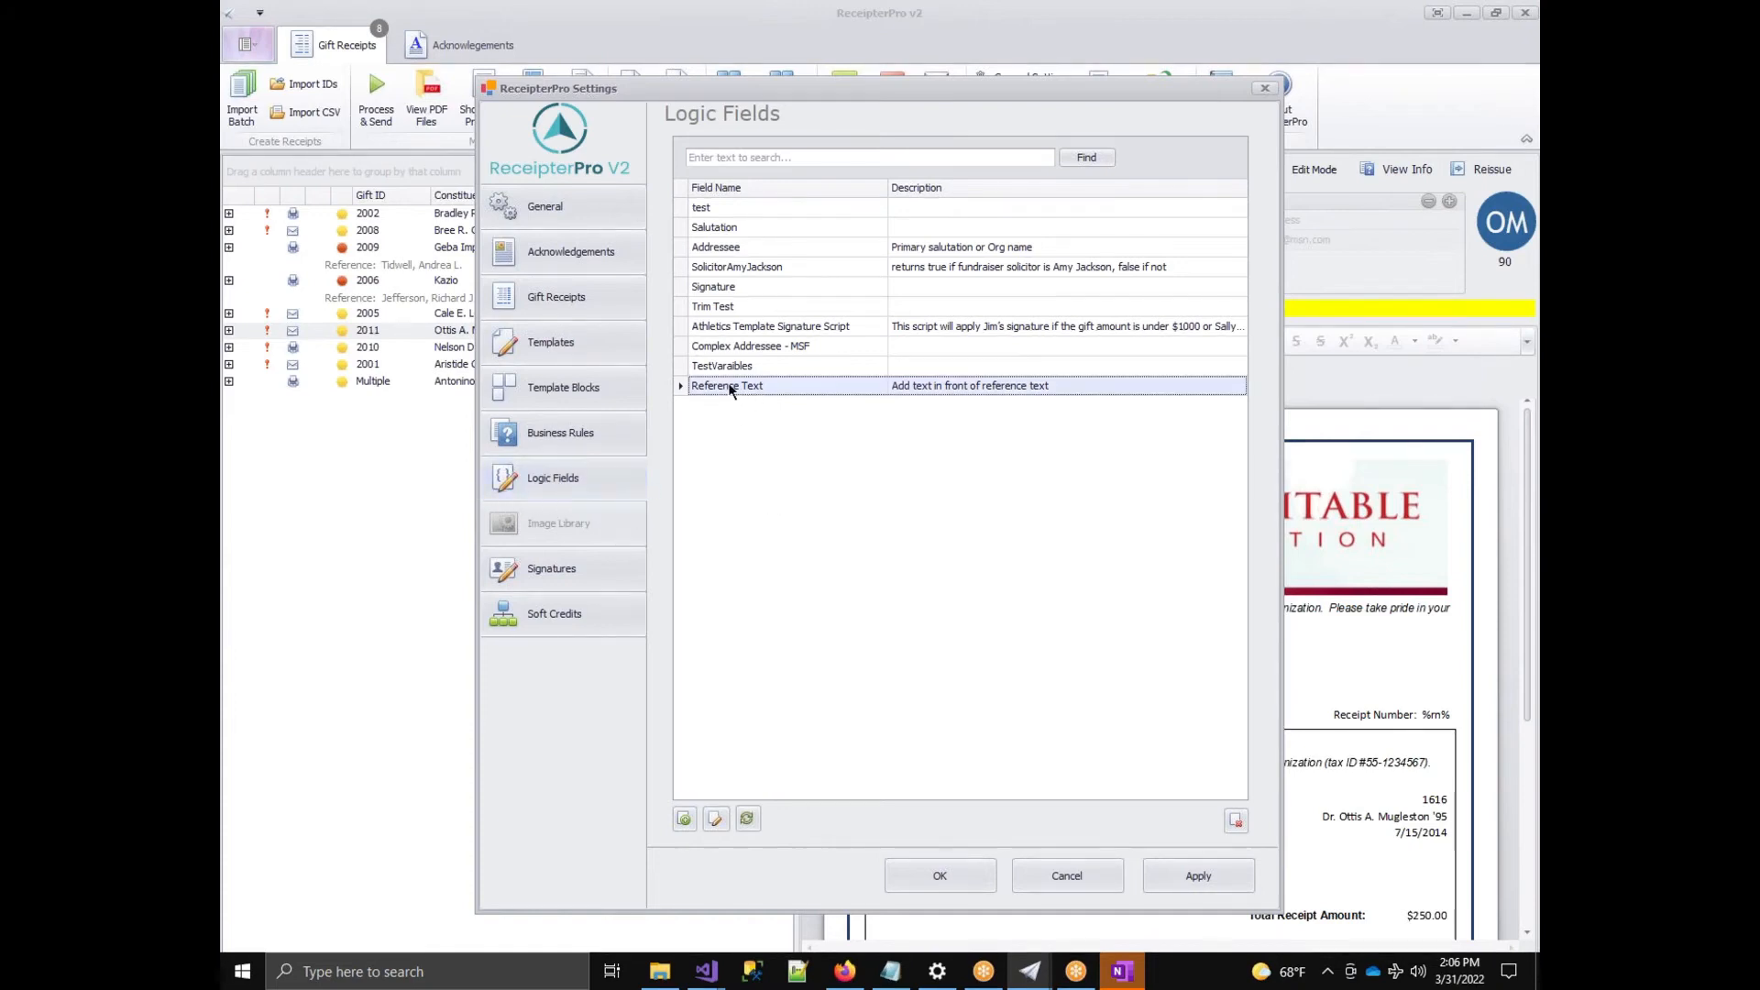
click(715, 820)
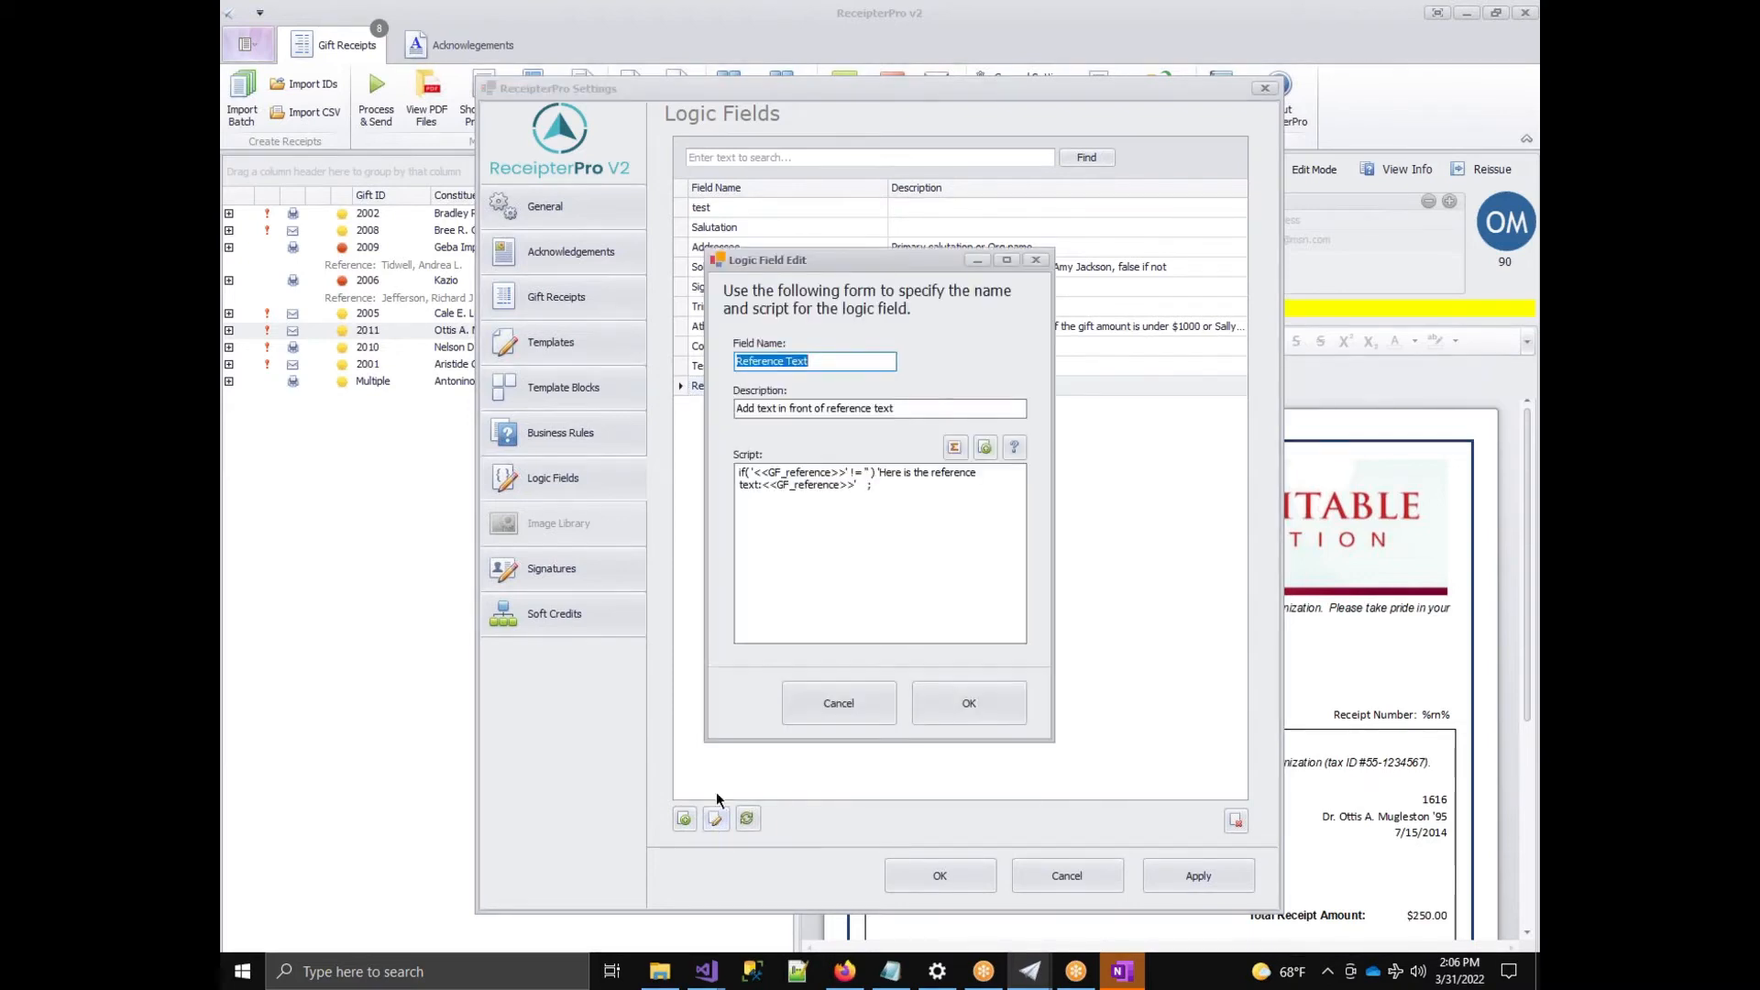
click(891, 498)
click(875, 717)
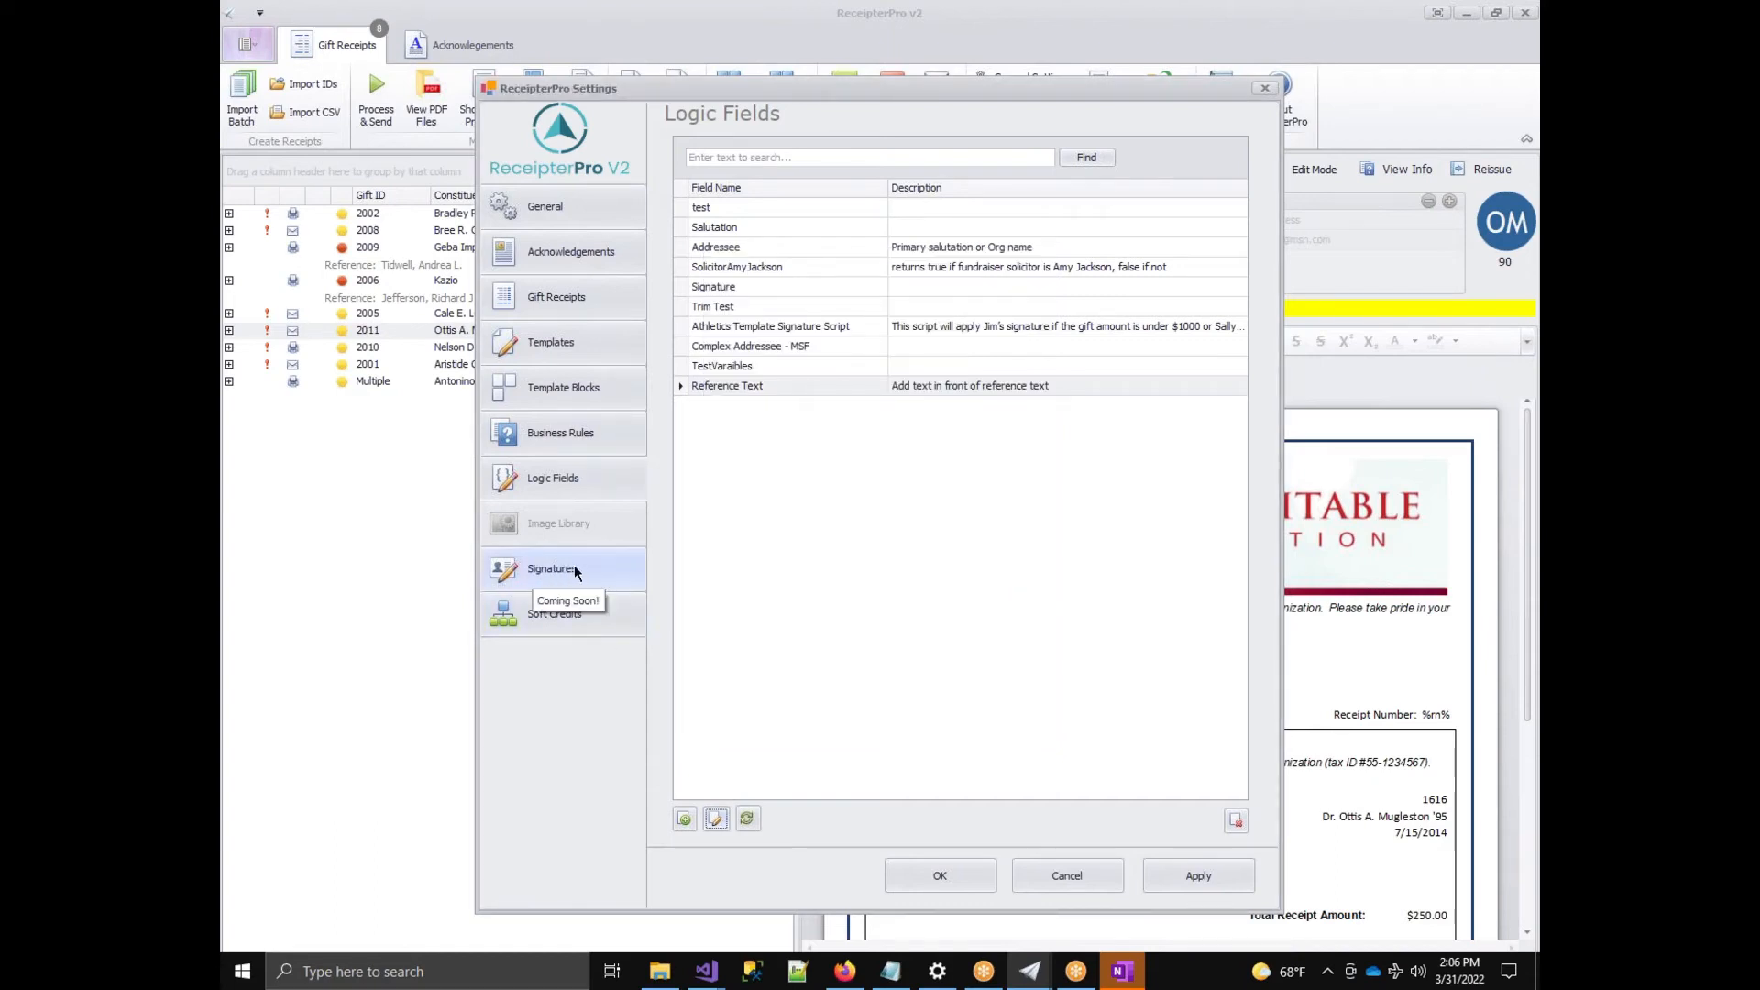
Go to the Signatures settings and open the Director of Students signature for editing.
click(596, 576)
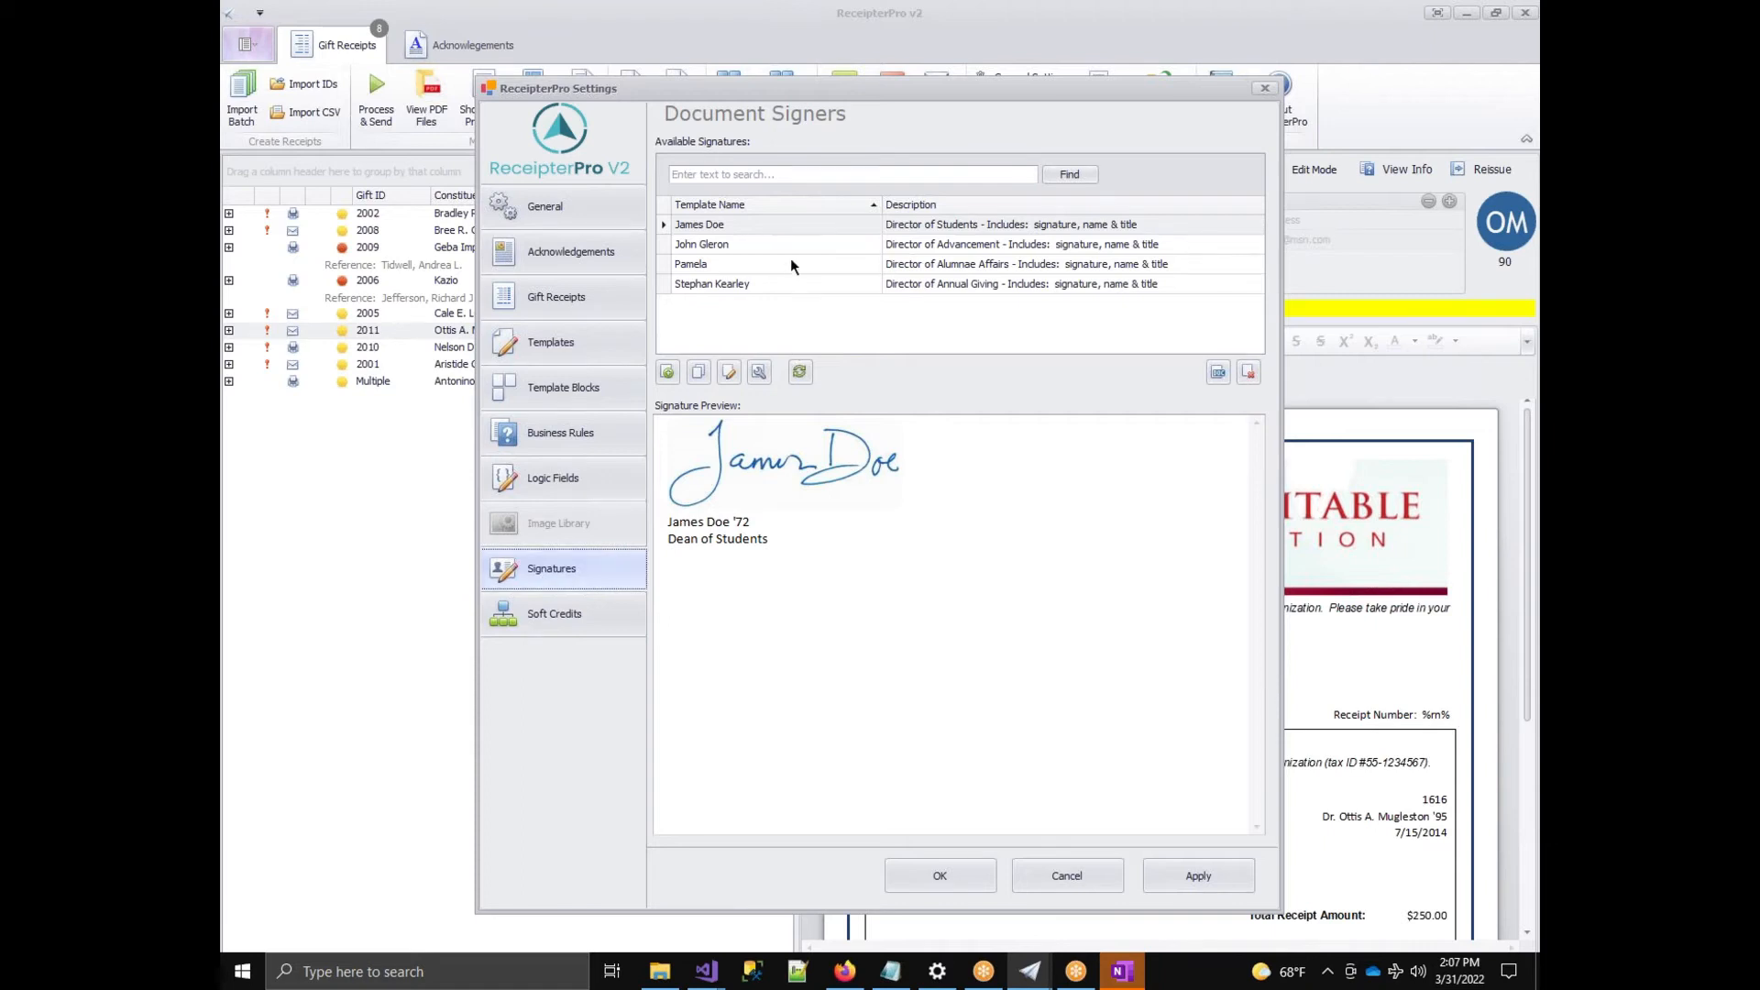
click(775, 228)
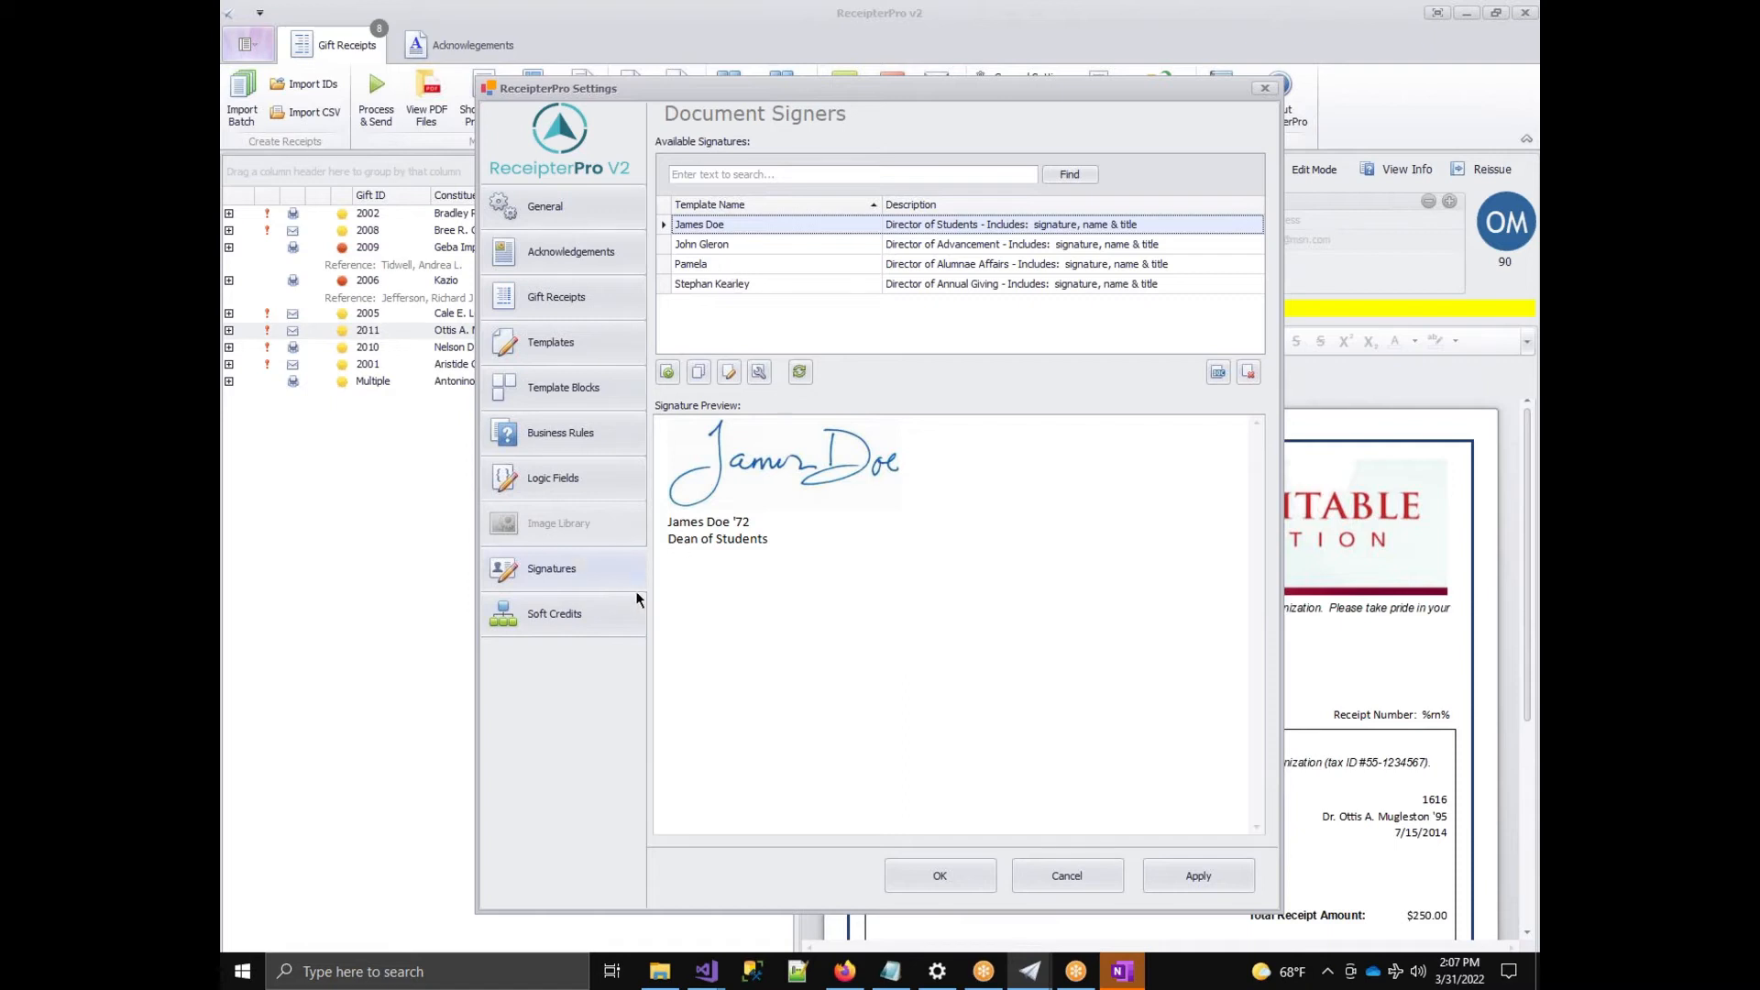
click(605, 585)
click(761, 224)
click(730, 376)
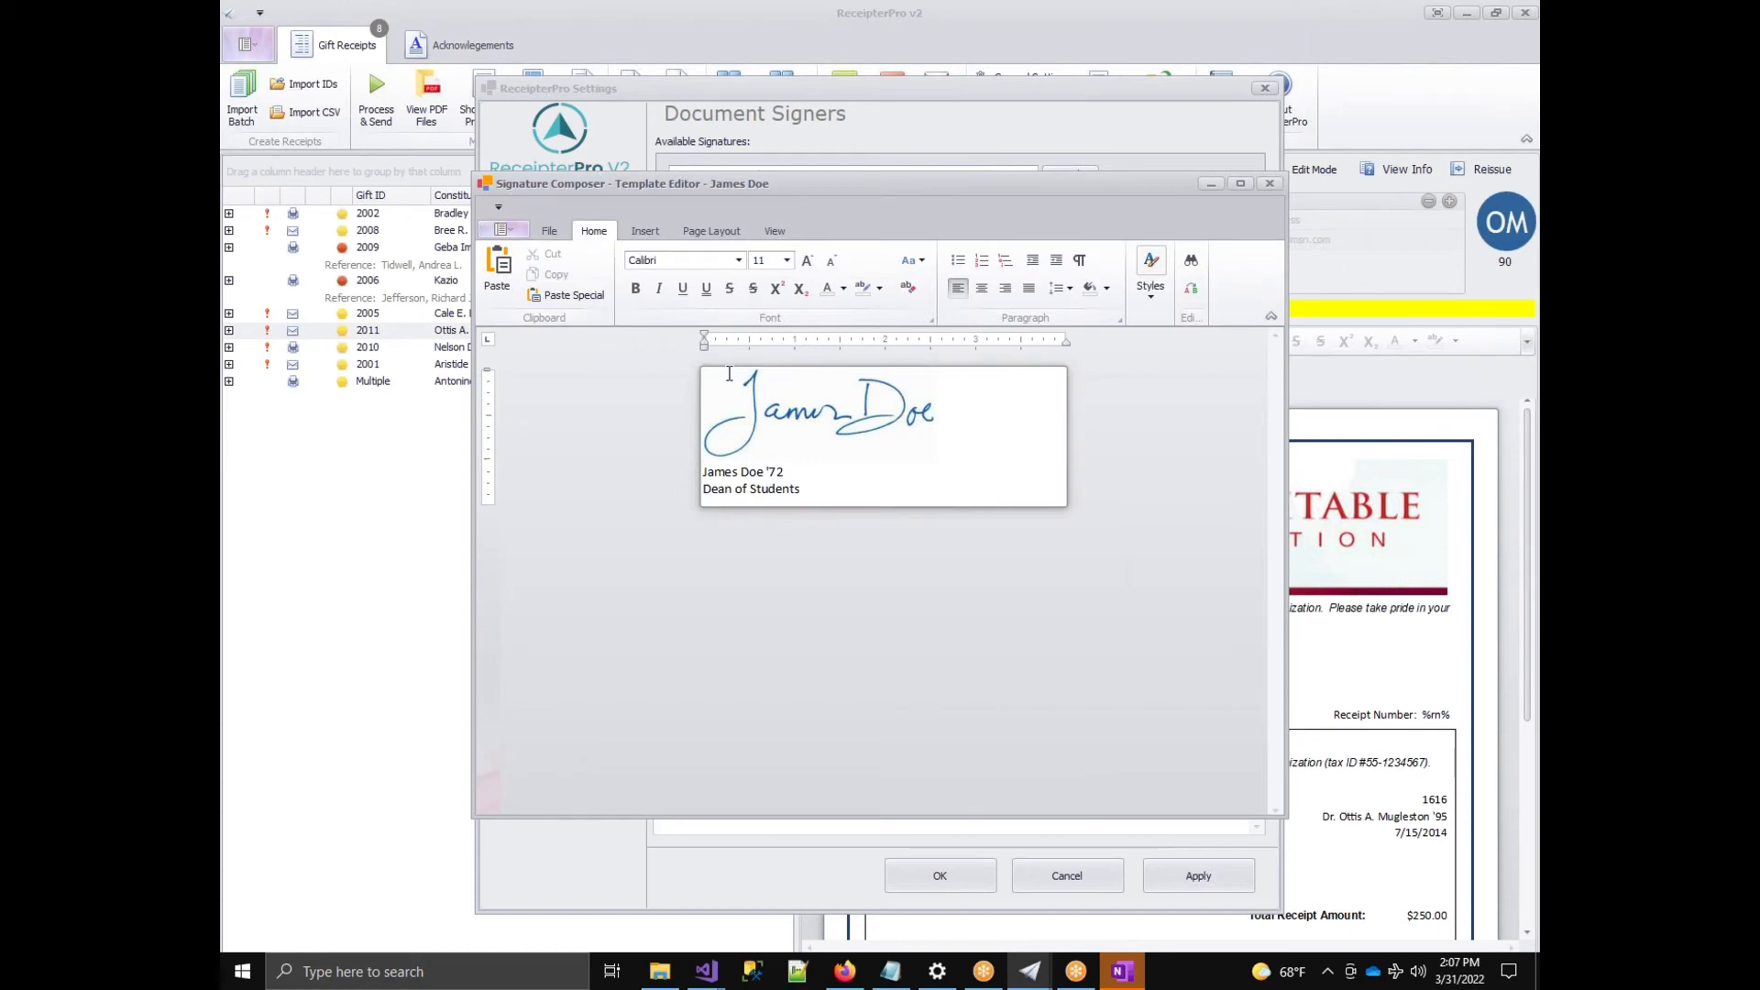
Try replacing the title line under the signature, and close the signature editor without saving.
key(BackSpace)
key(BackSpace)
key(BackSpace)
key(BackSpace)
key(BackSpace)
key(BackSpace)
key(BackSpace)
key(BackSpace)
key(BackSpace)
key(BackSpace)
key(BackSpace)
key(BackSpace)
key(BackSpace)
key(BackSpace)
text(ir Advancemnt)
key(BackSpace)
key(BackSpace)
key(BackSpace)
key(BackSpace)
key(BackSpace)
key(BackSpace)
key(BackSpace)
key(BackSpace)
key(BackSpace)
key(BackSpace)
key(BackSpace)
key(BackSpace)
key(BackSpace)
key(BackSpace)
click(1270, 184)
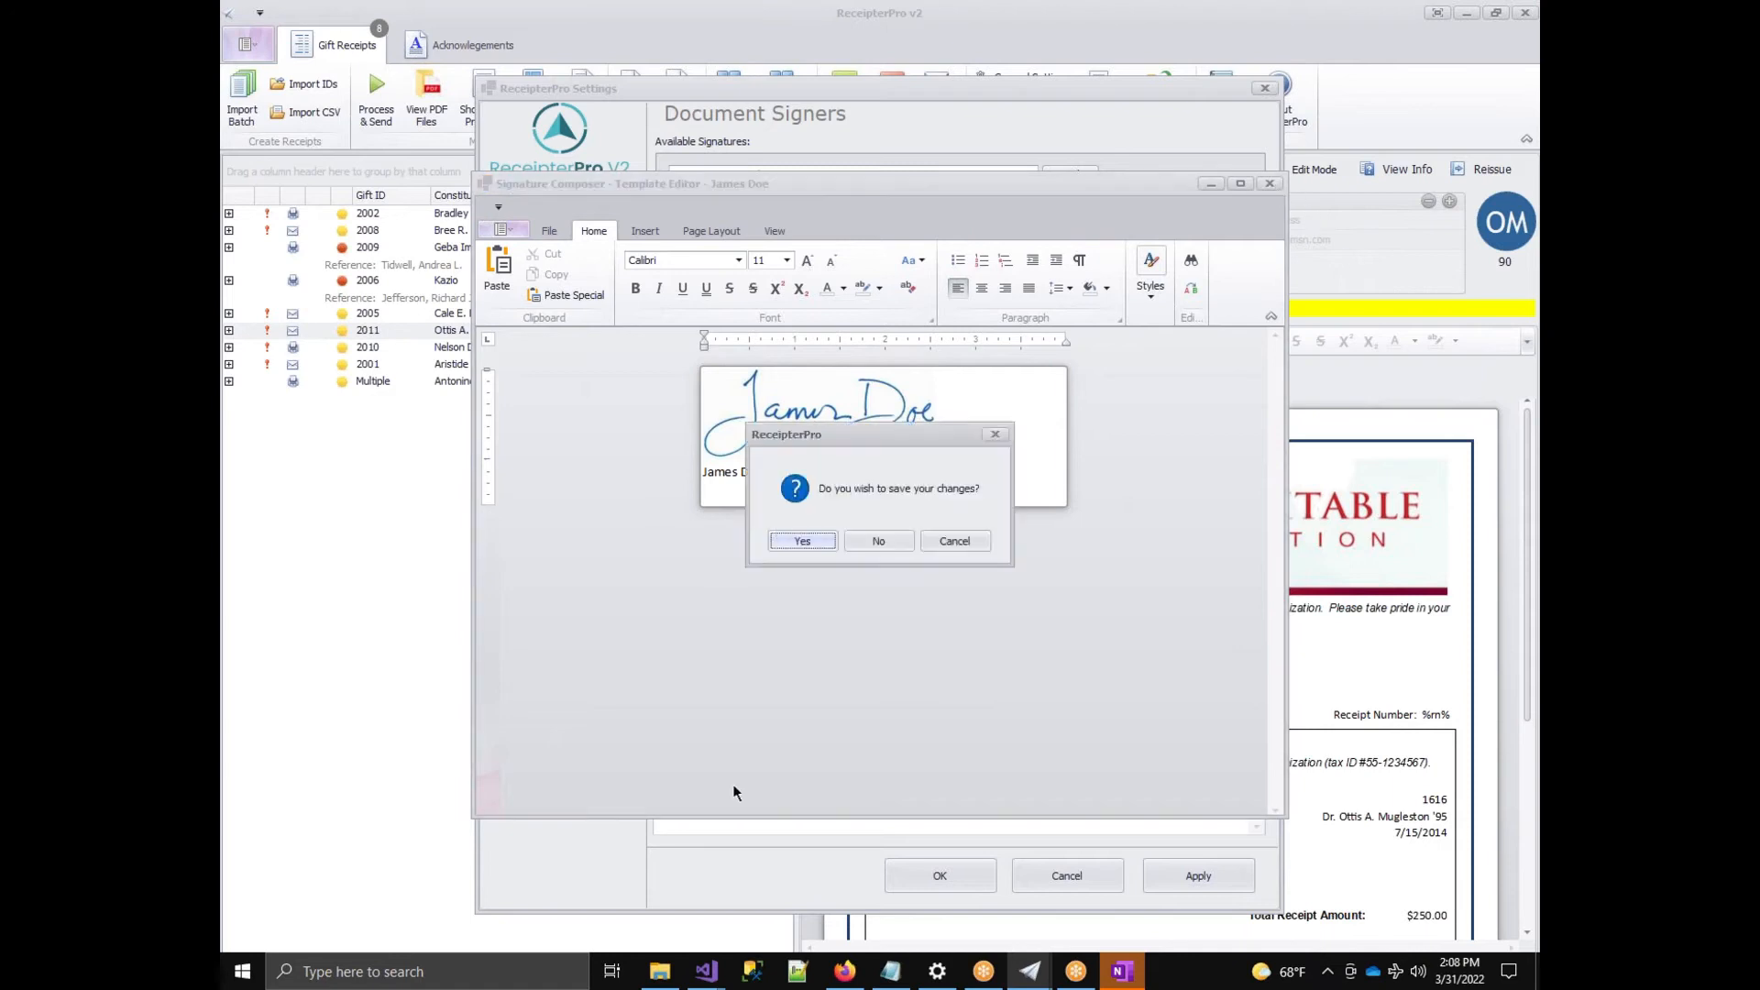
click(883, 543)
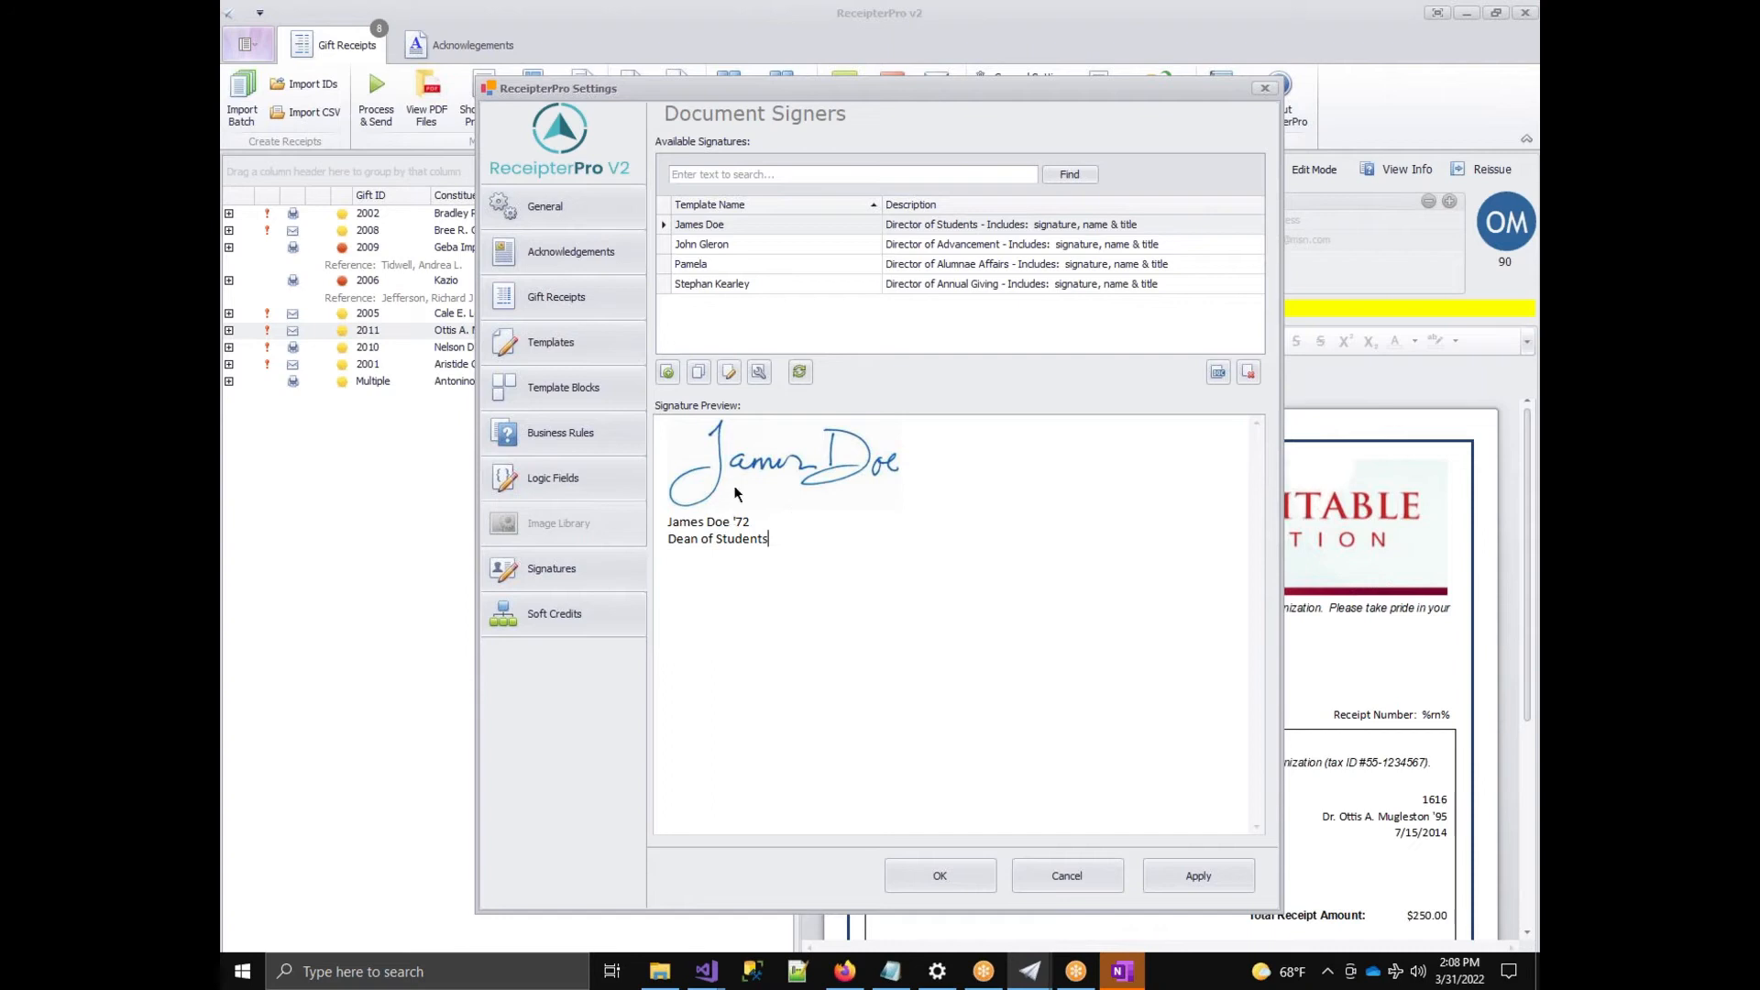
Open the Full Page Receipt template for editing and place the cursor on the empty line below the GF_reference field.
click(739, 230)
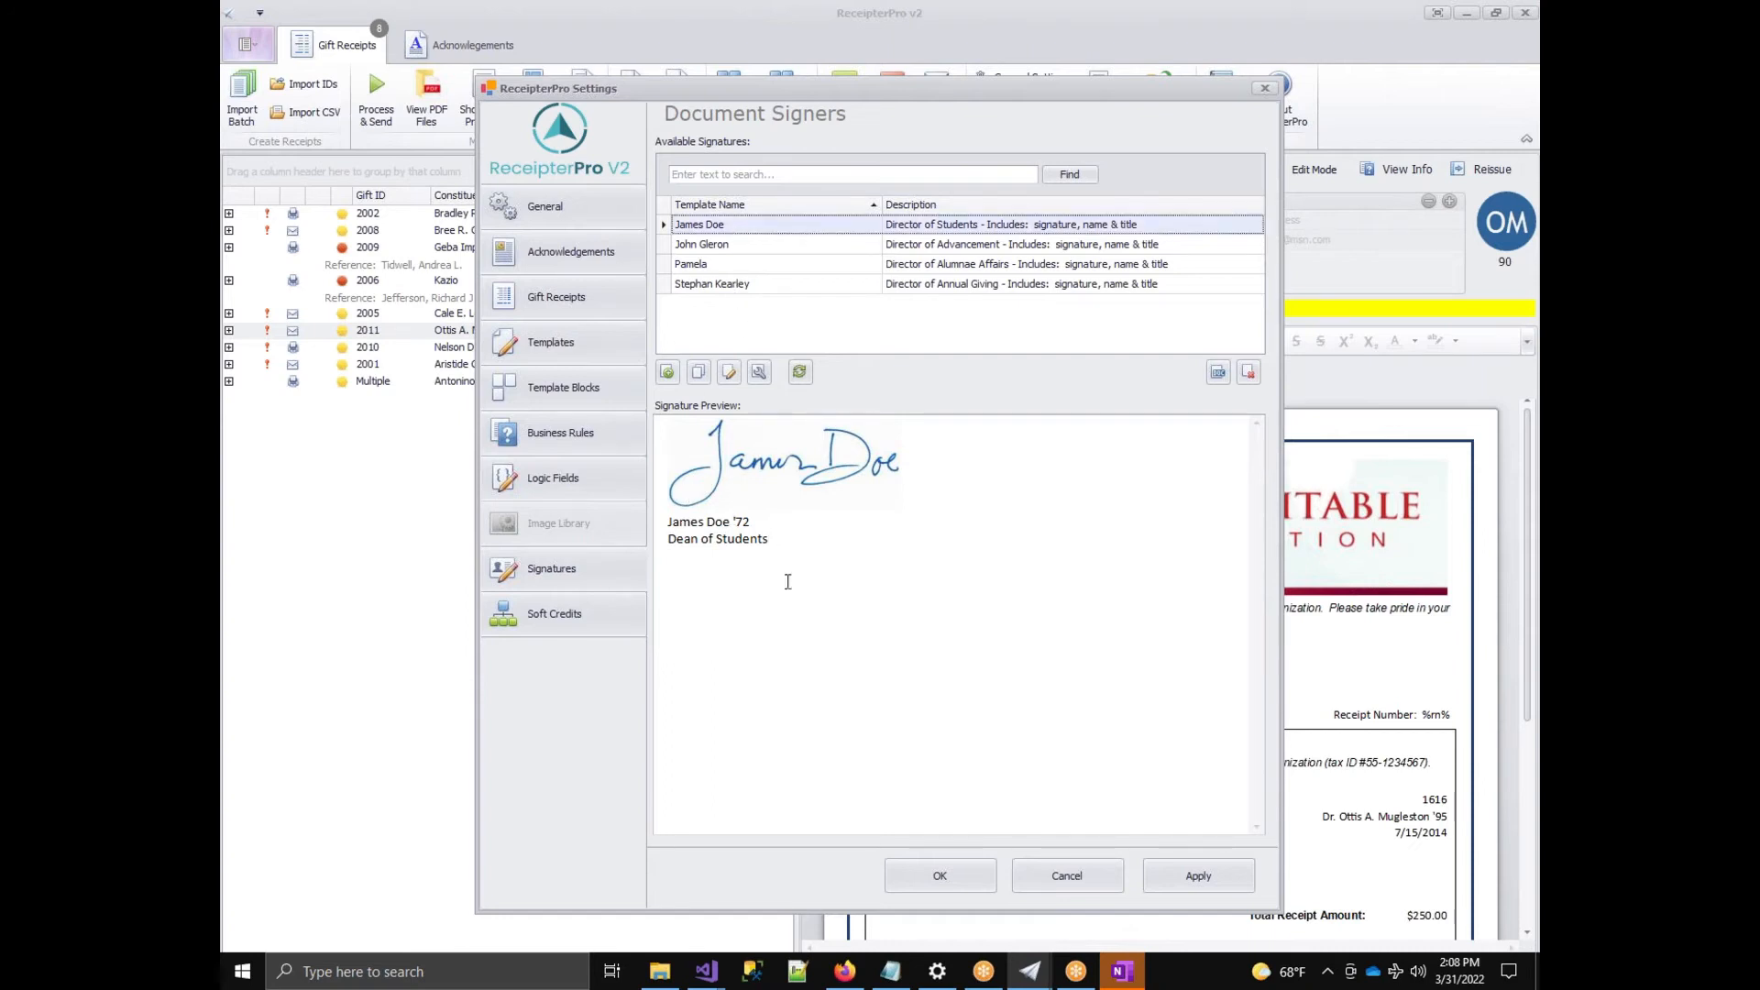
click(596, 356)
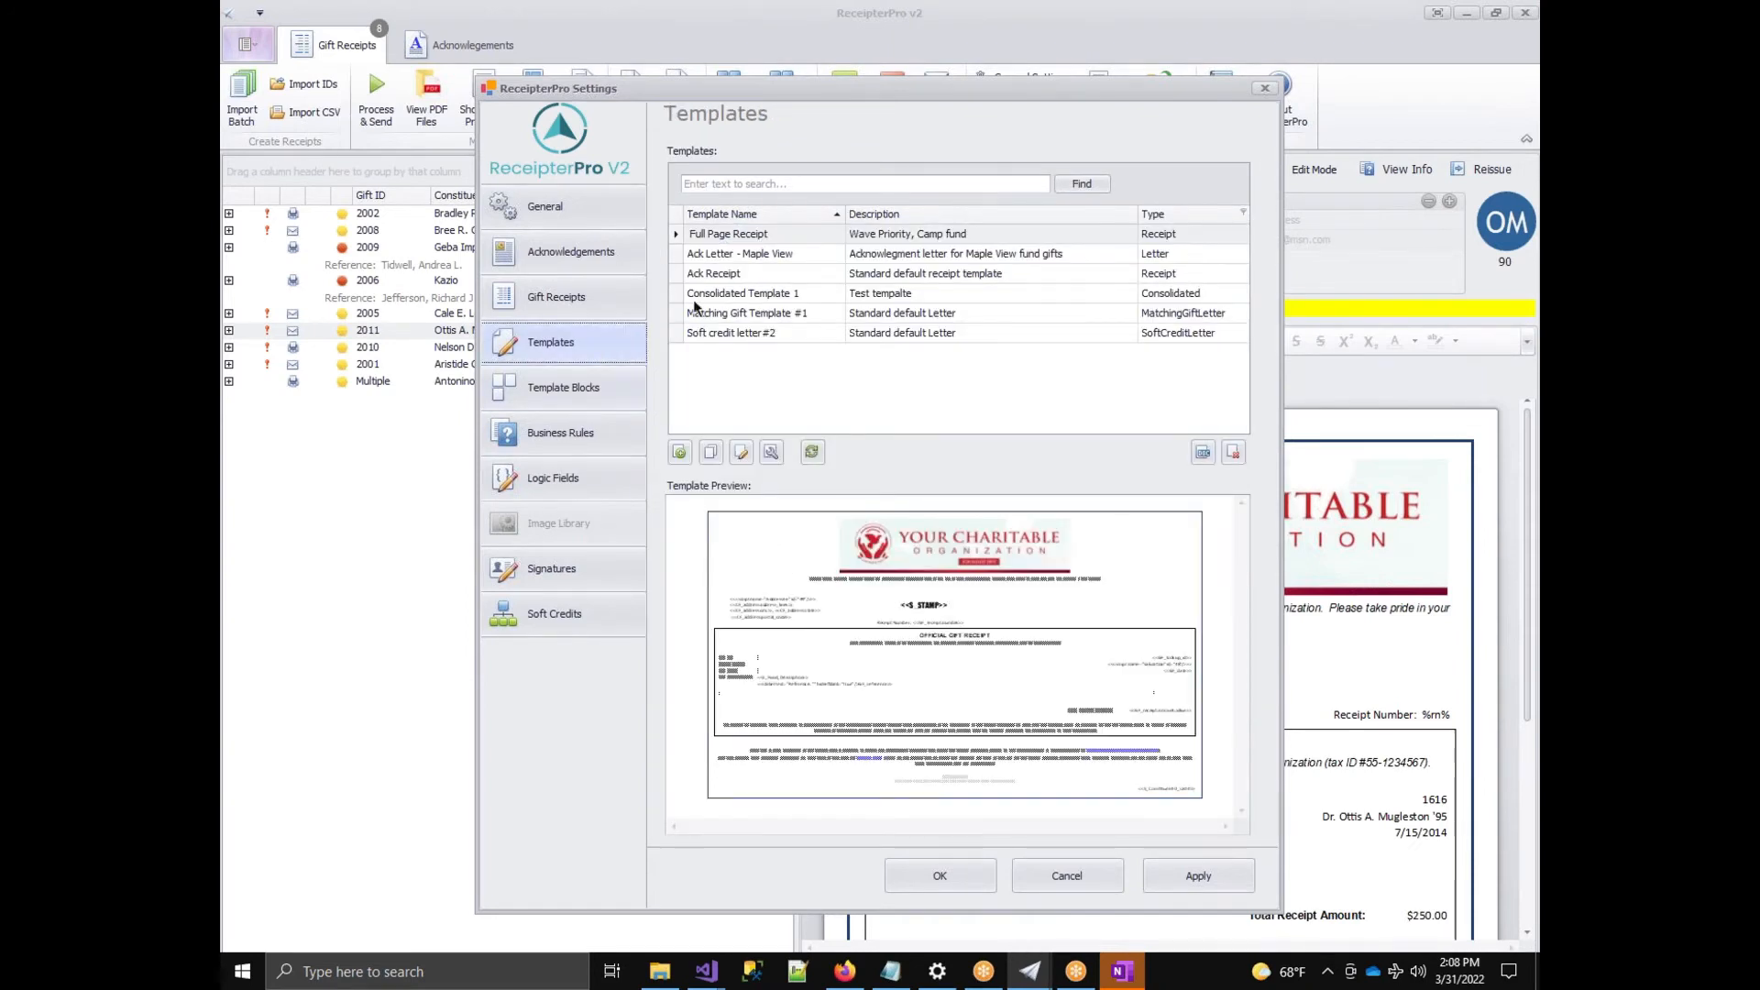
click(744, 237)
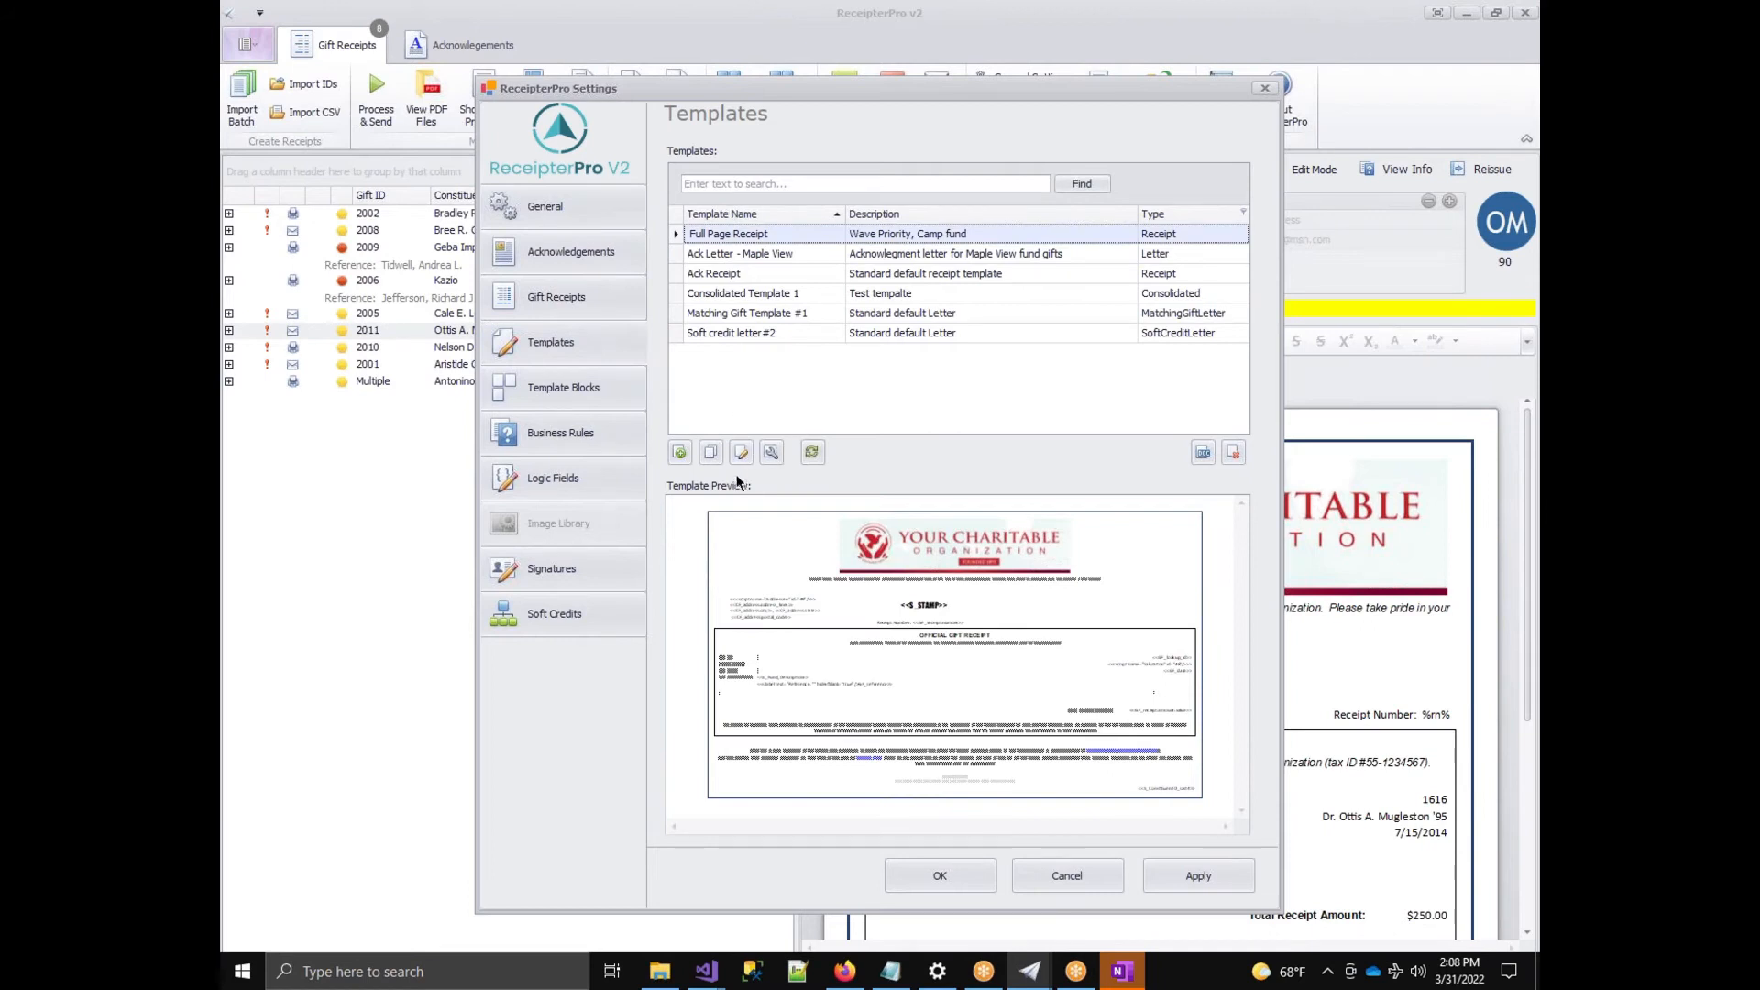
click(741, 451)
scroll(848, 581, down, 2)
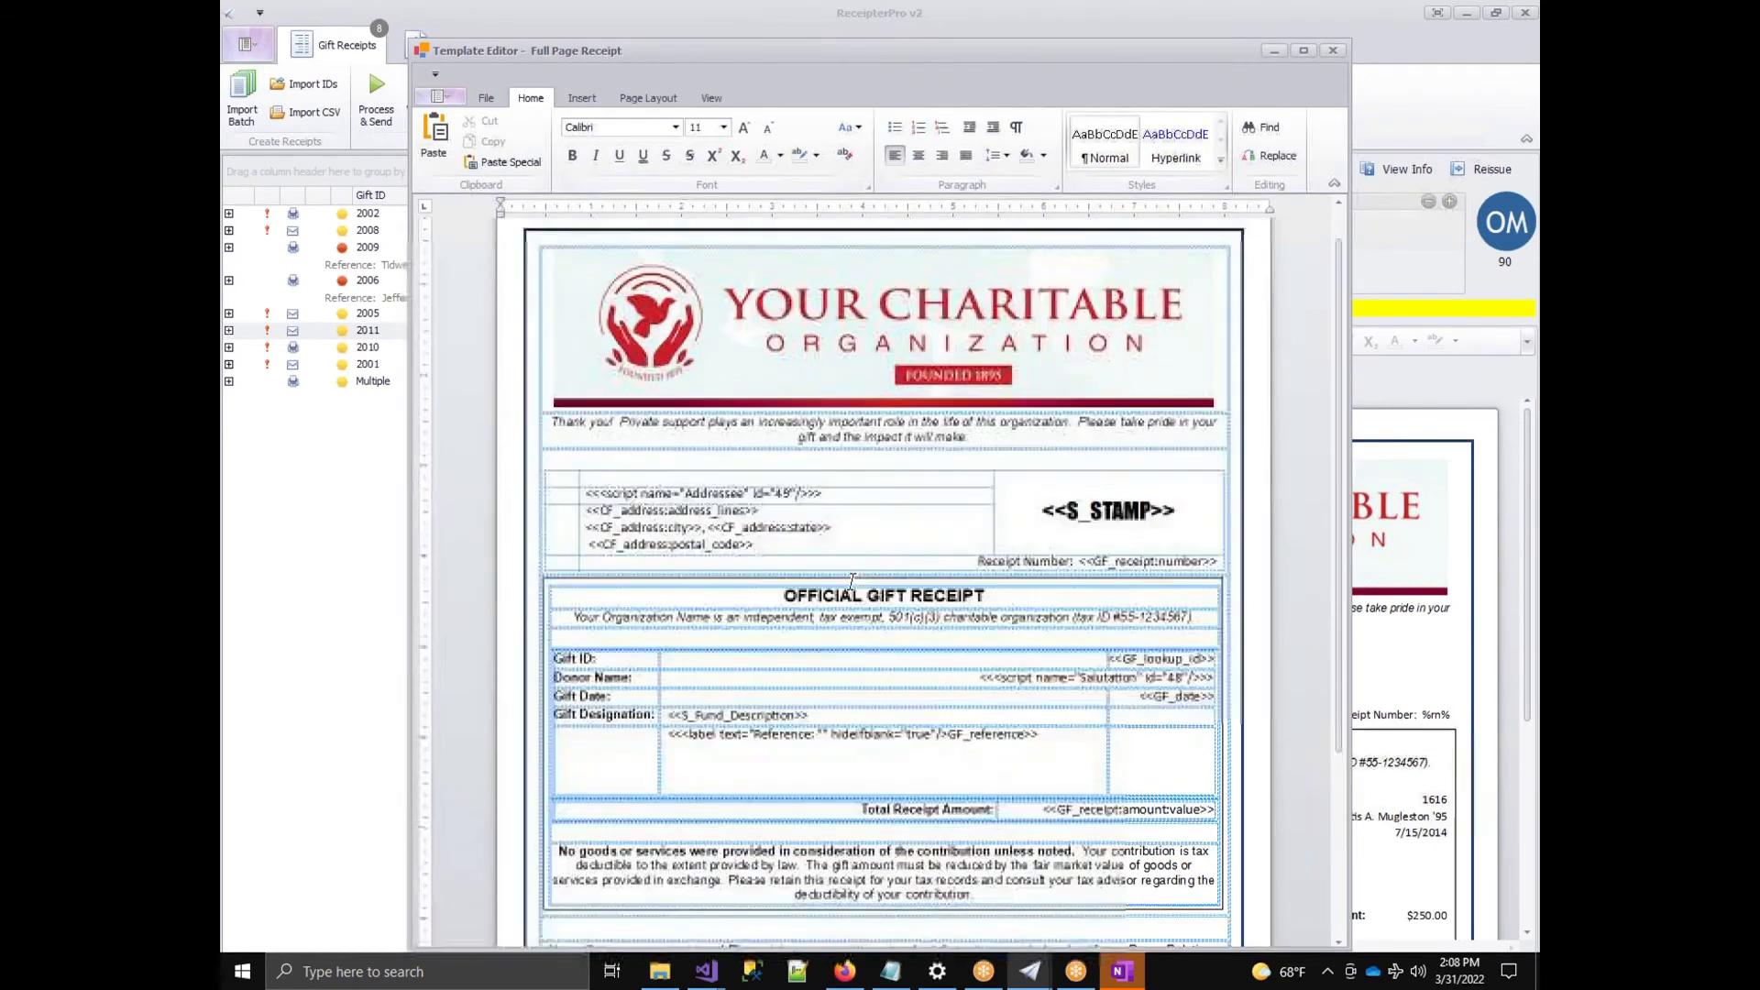
click(751, 731)
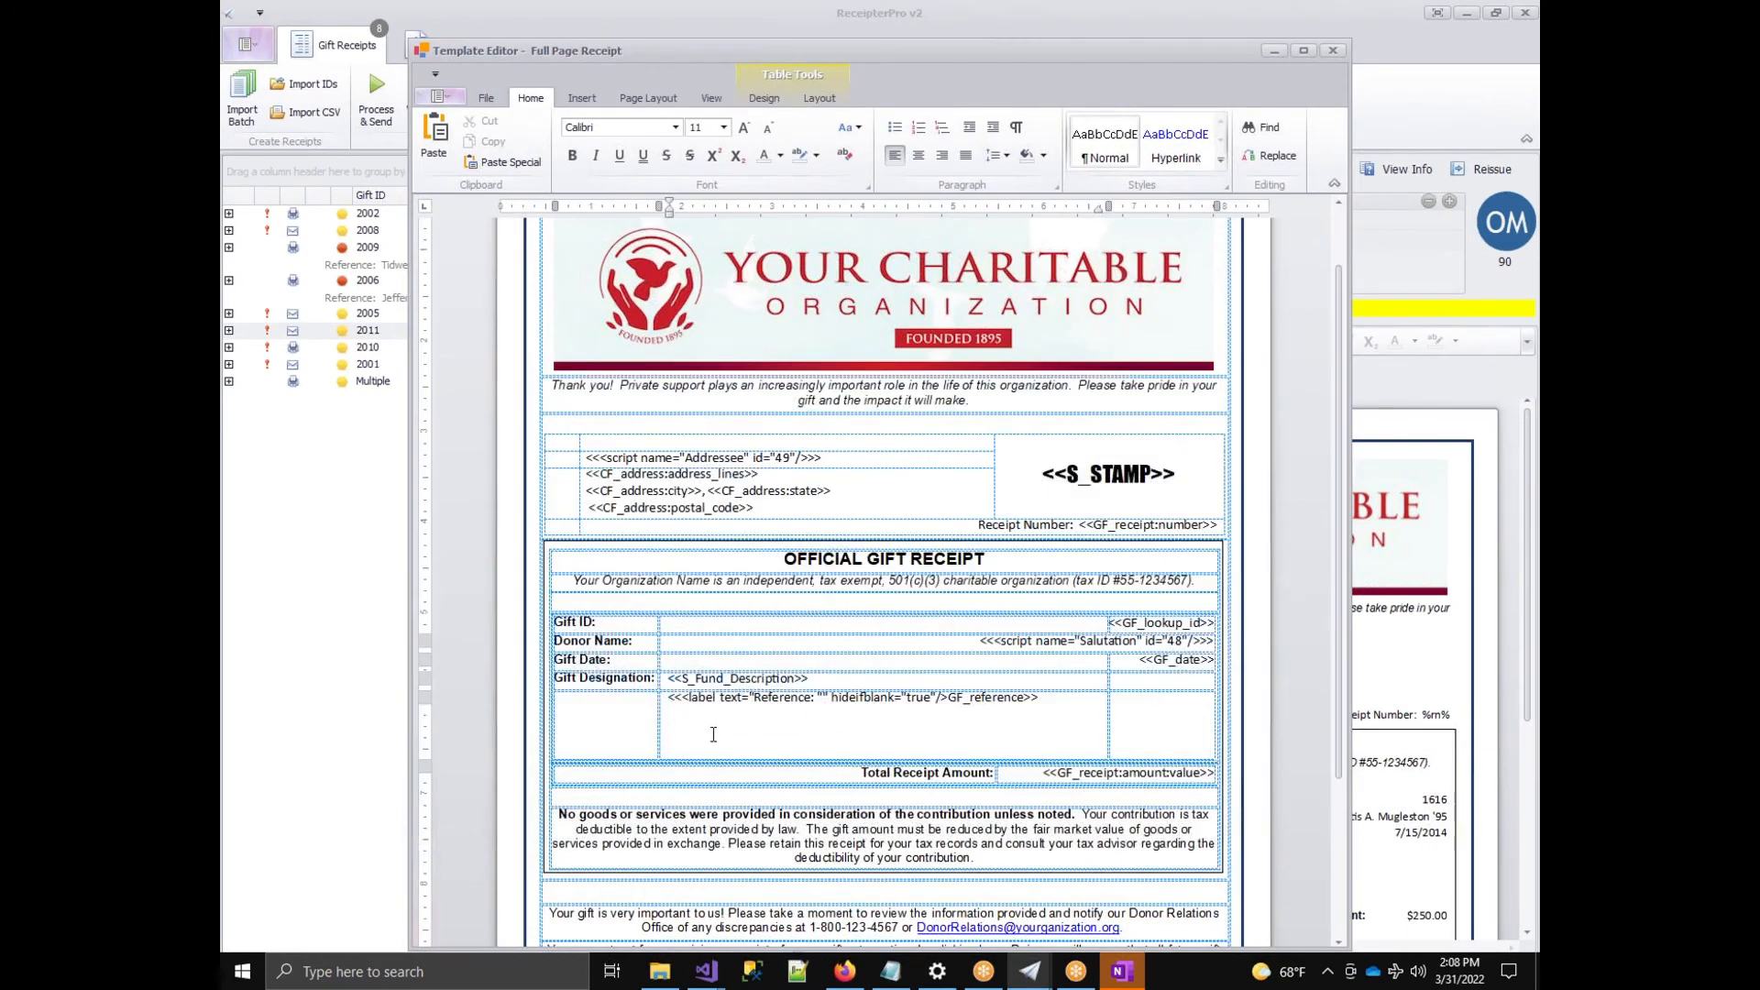
Preview the Director of Advancement and Director of Students signatures available as merged fields, and cancel without inserting one.
click(592, 103)
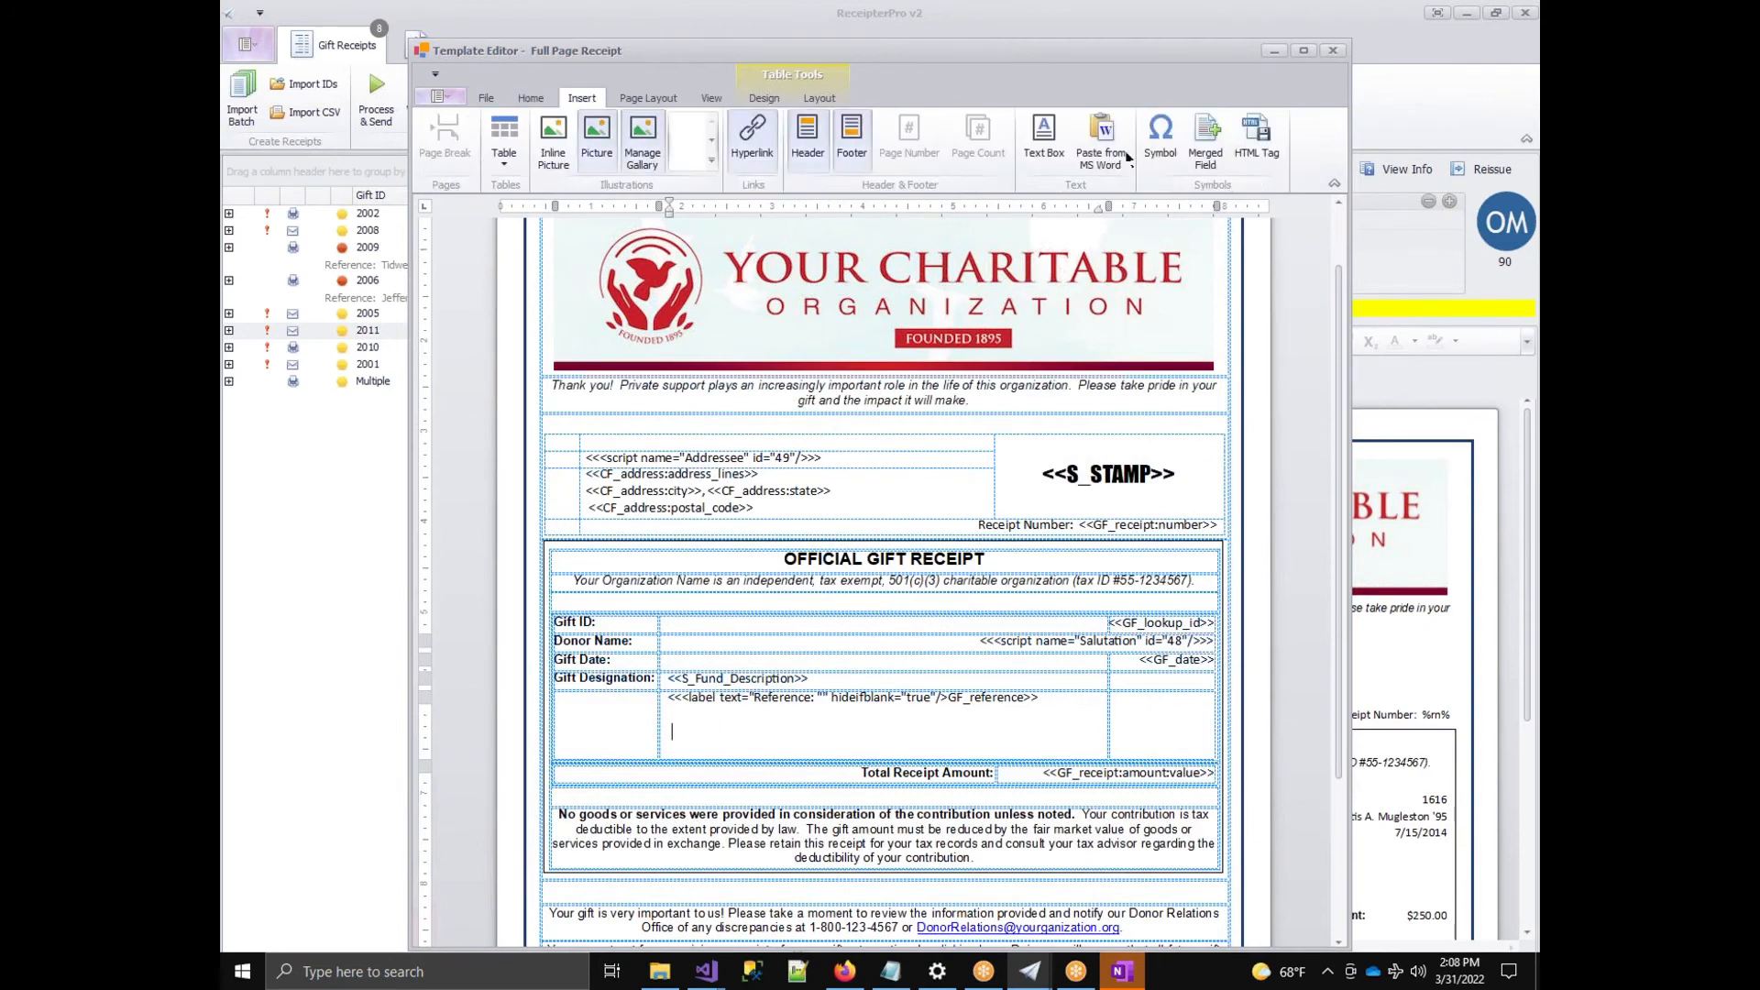
click(1205, 139)
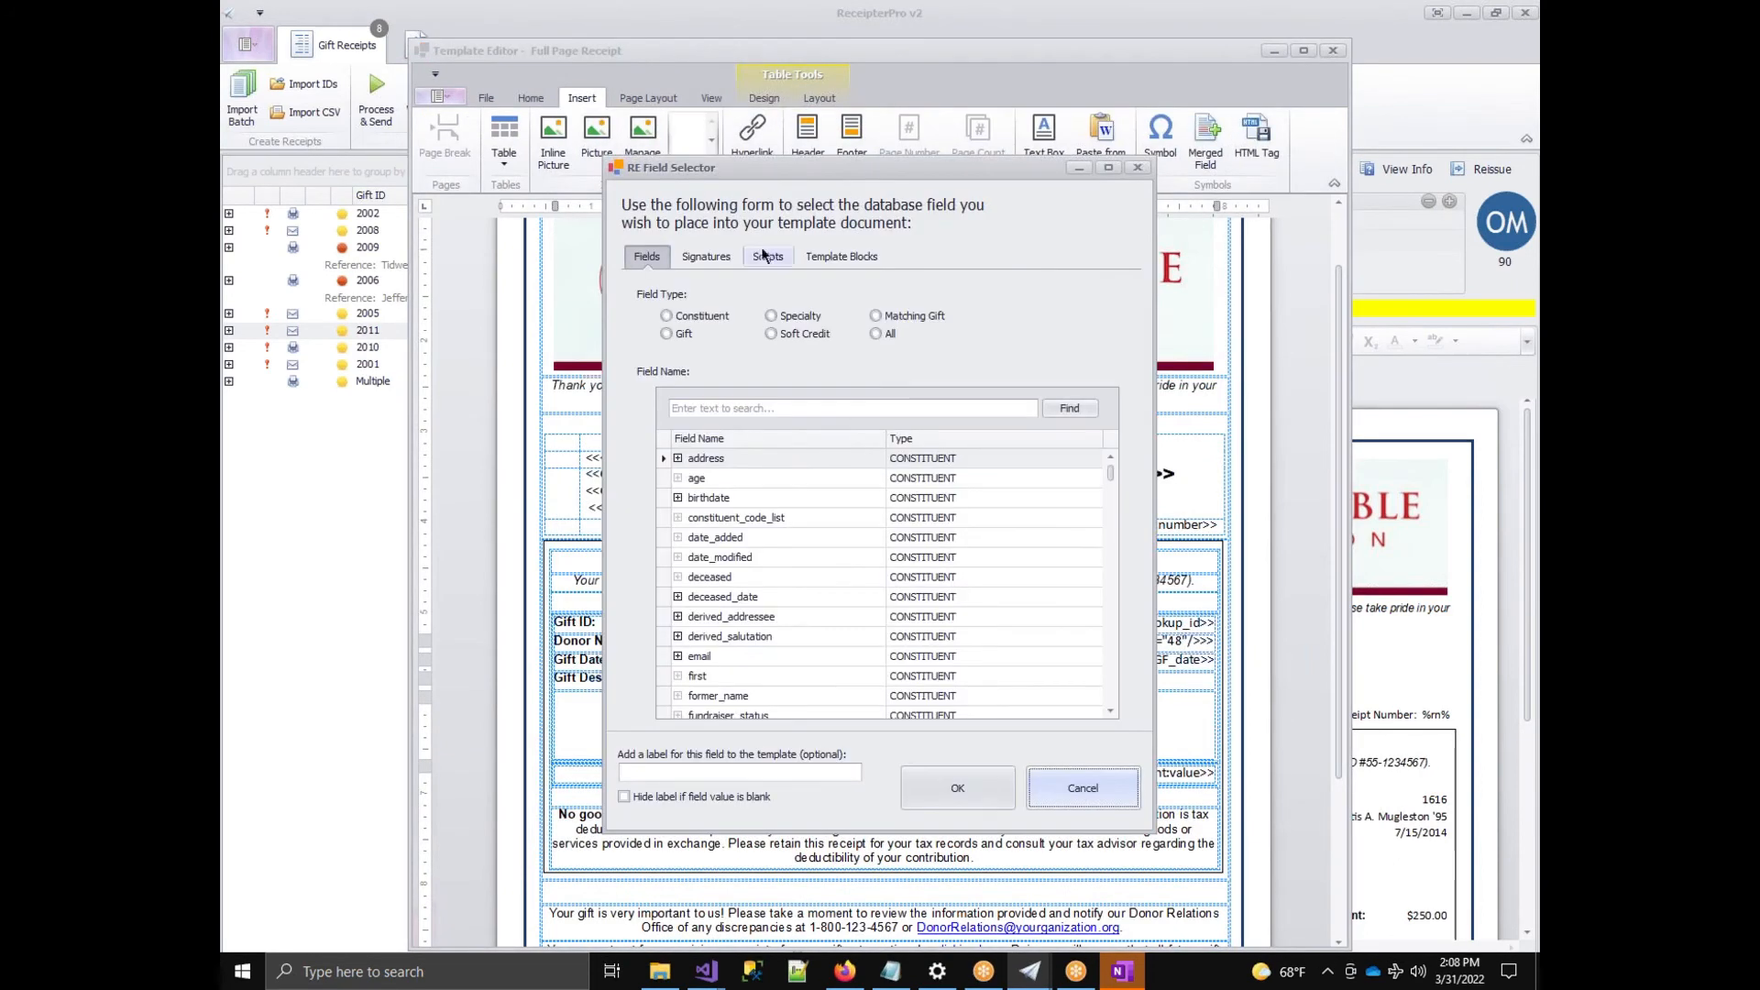
click(707, 257)
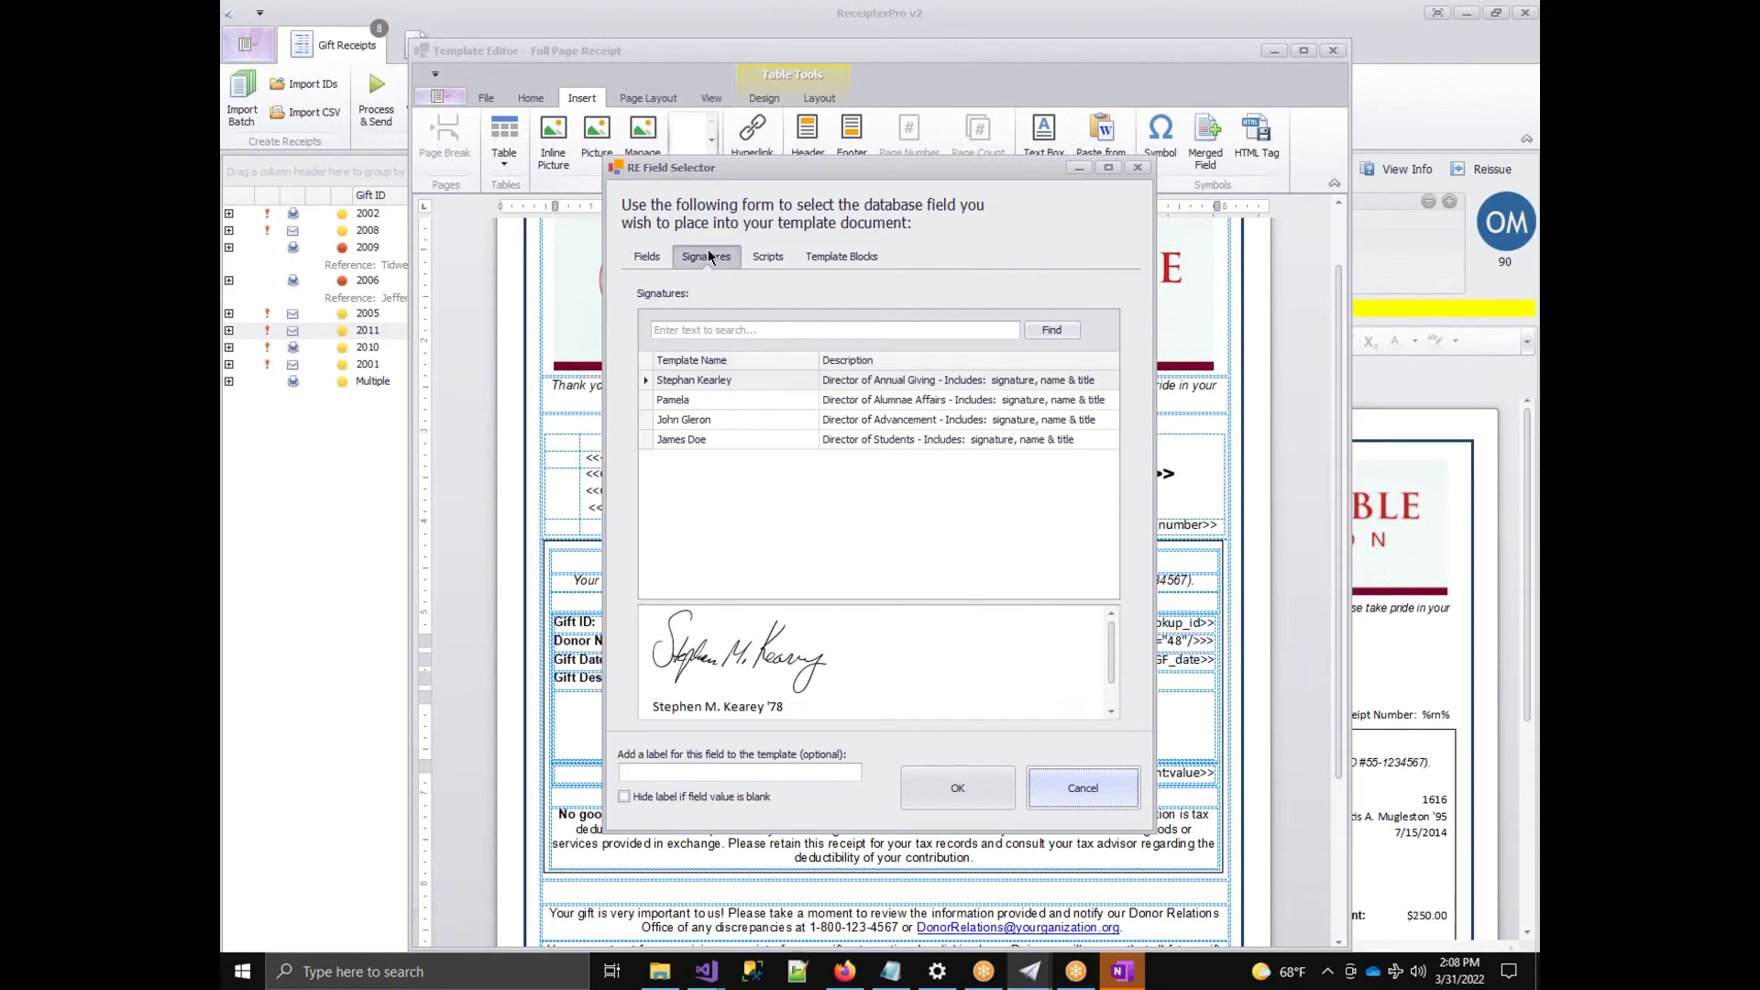
click(755, 421)
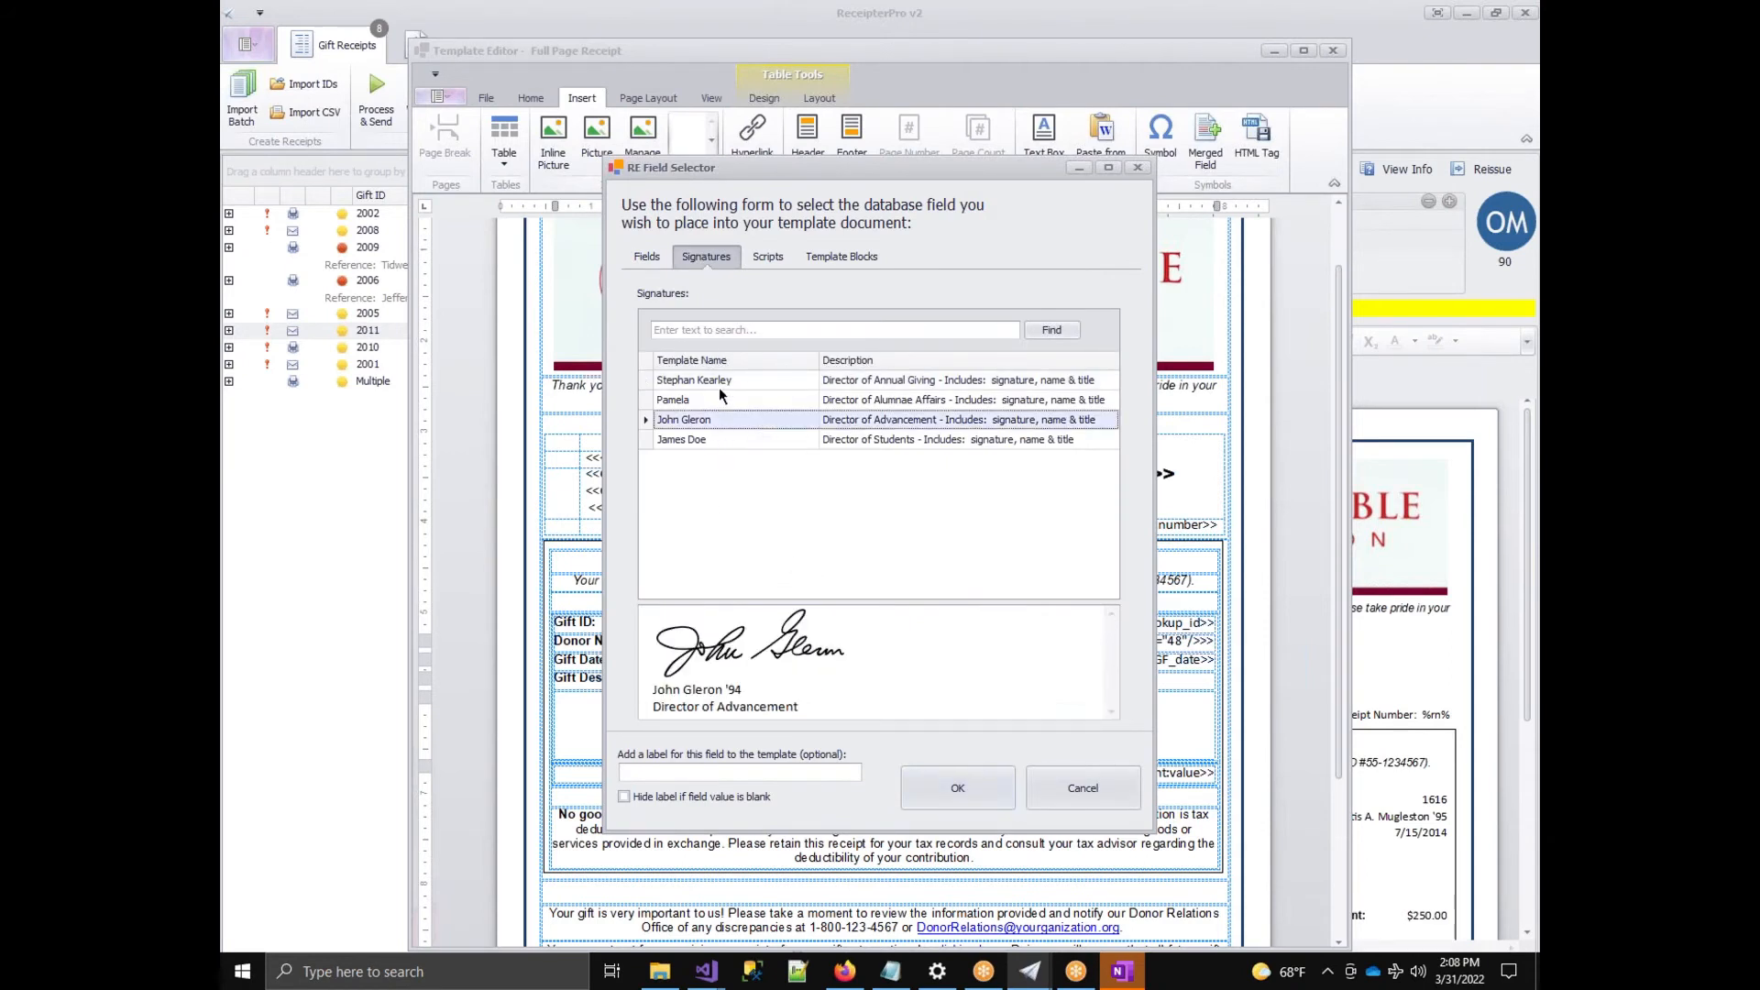
click(717, 437)
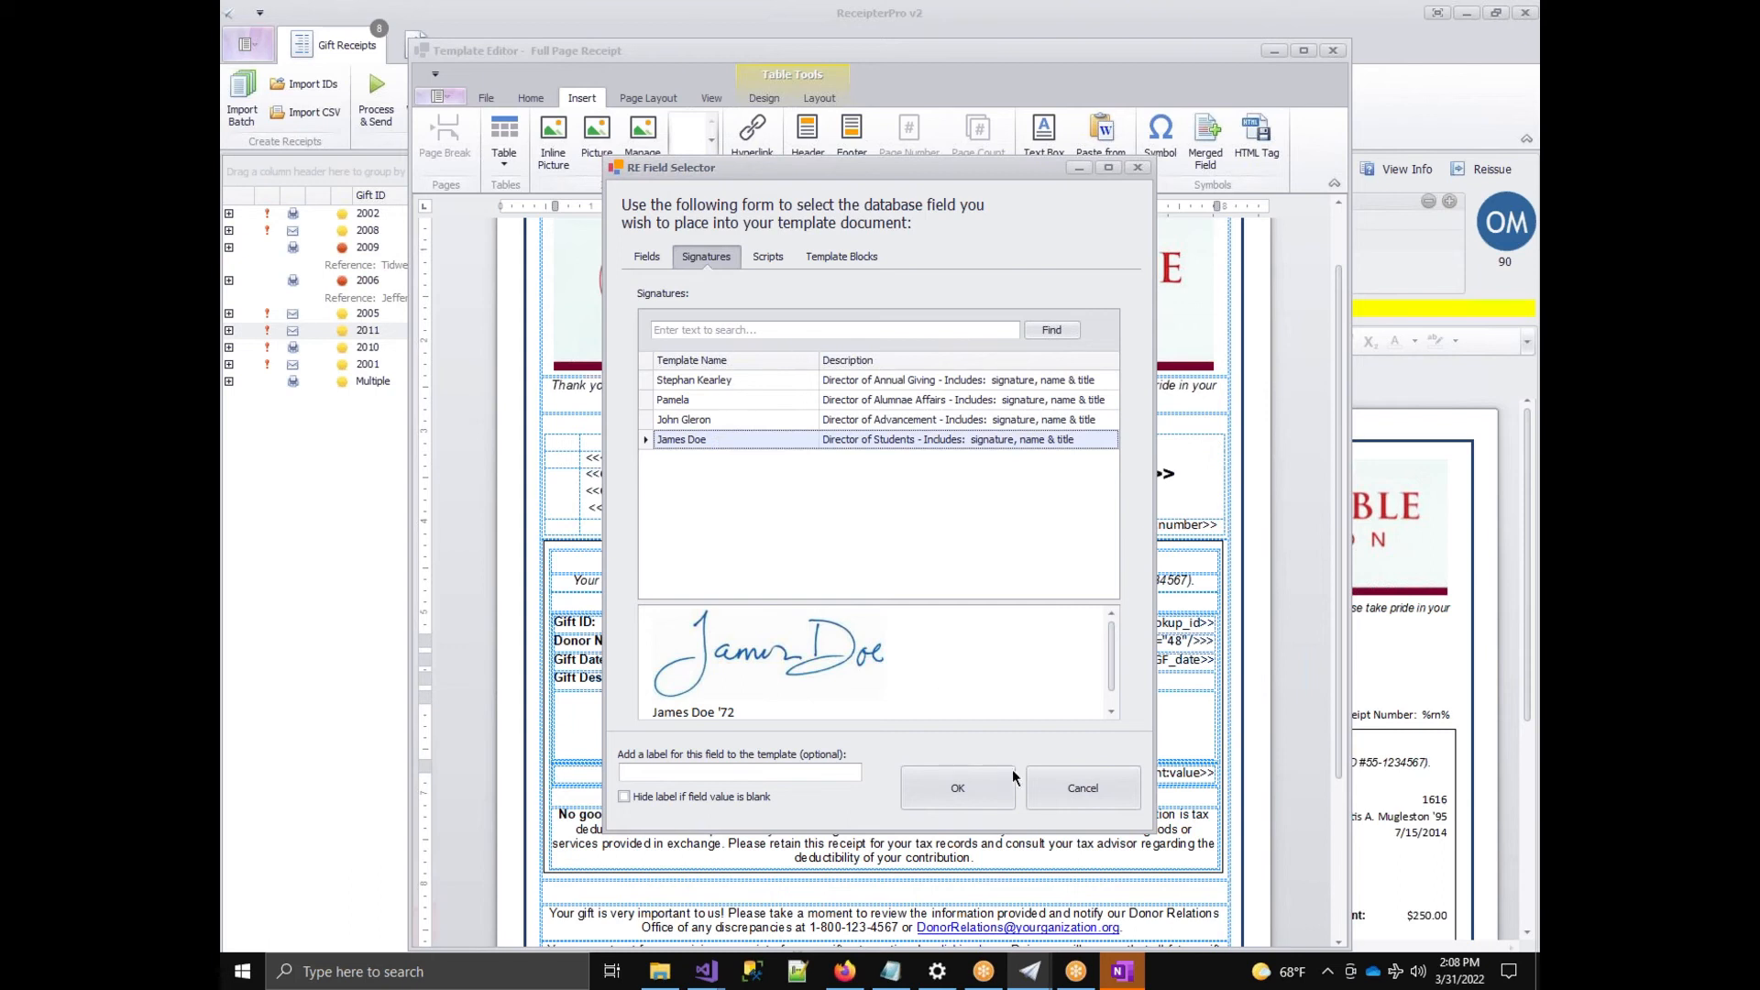
click(1072, 788)
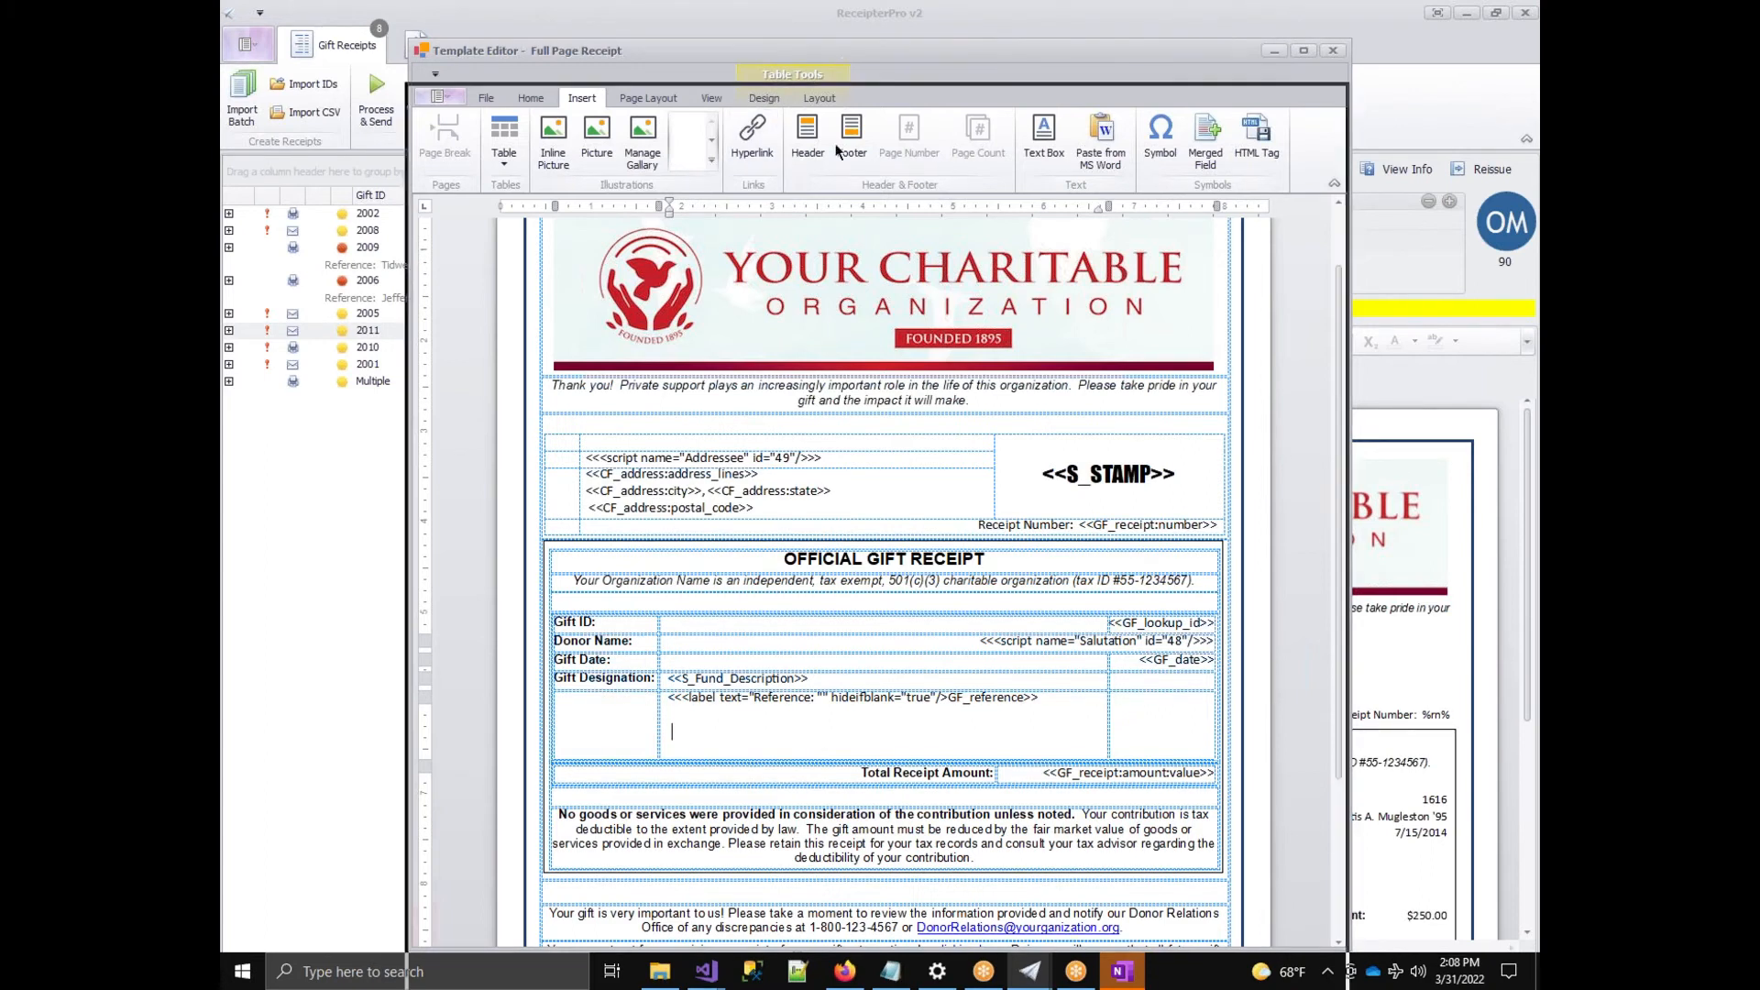
Close the template editor and preview the Director of Advancement signature in the Signatures settings.
drag(832, 53, 826, 163)
click(1326, 161)
click(516, 573)
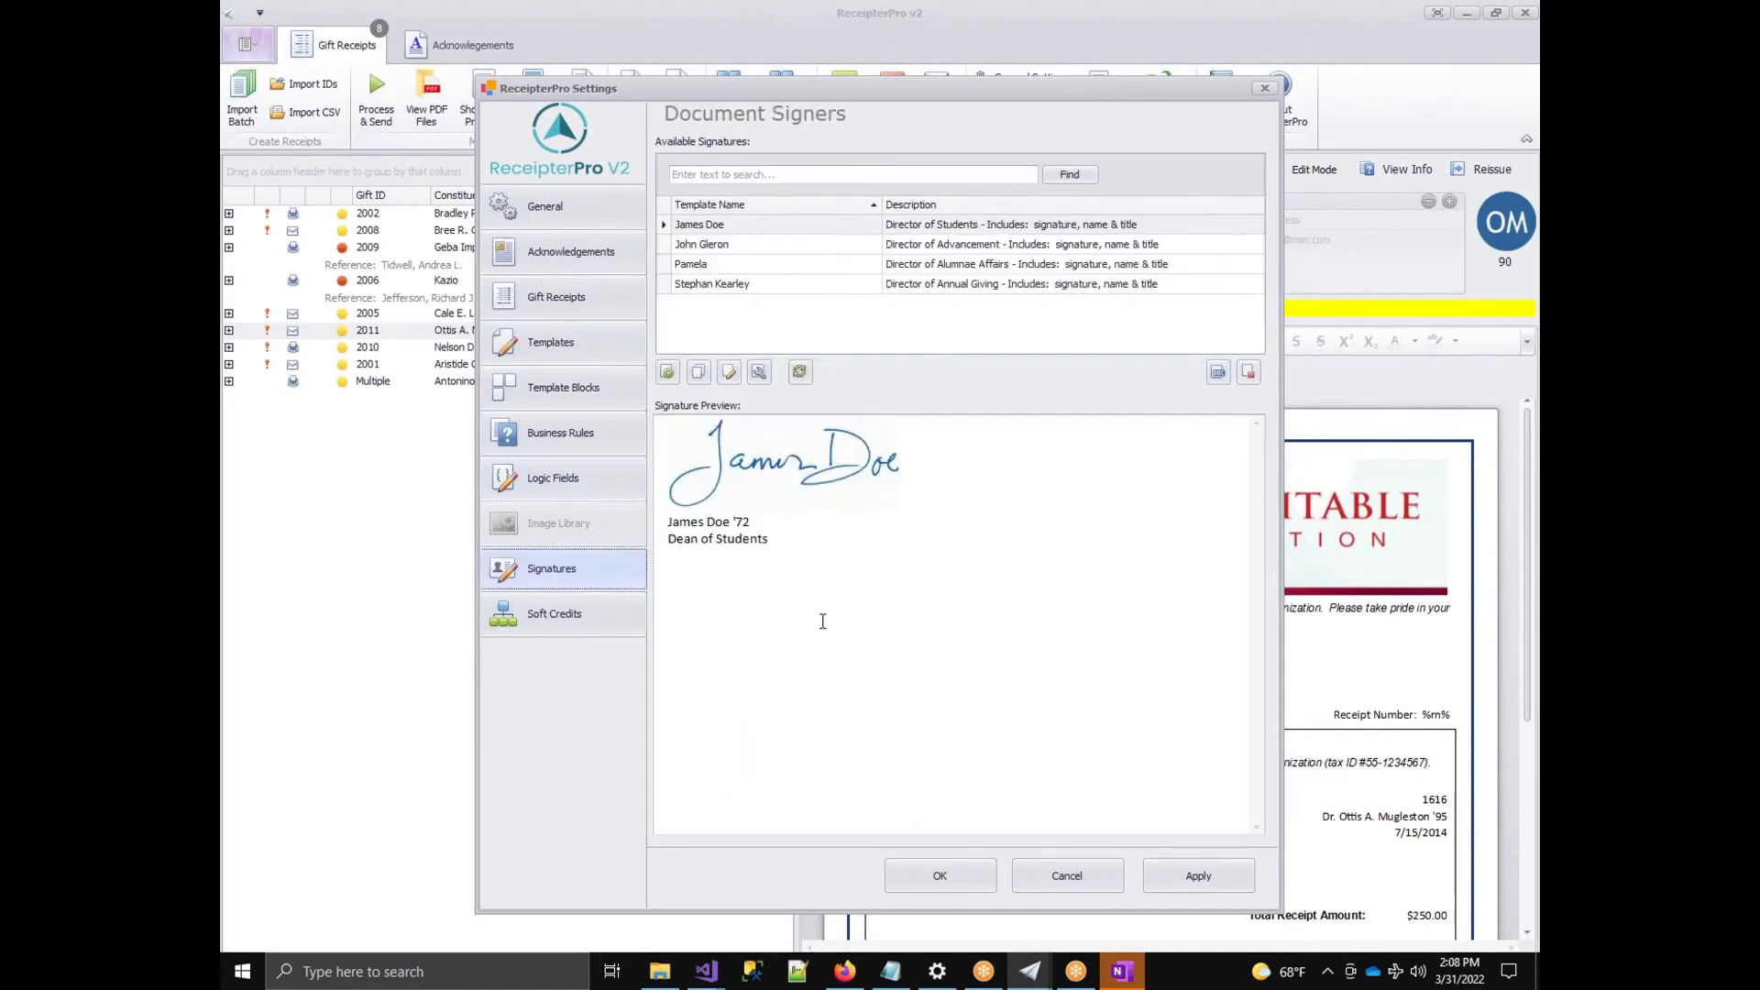
click(766, 250)
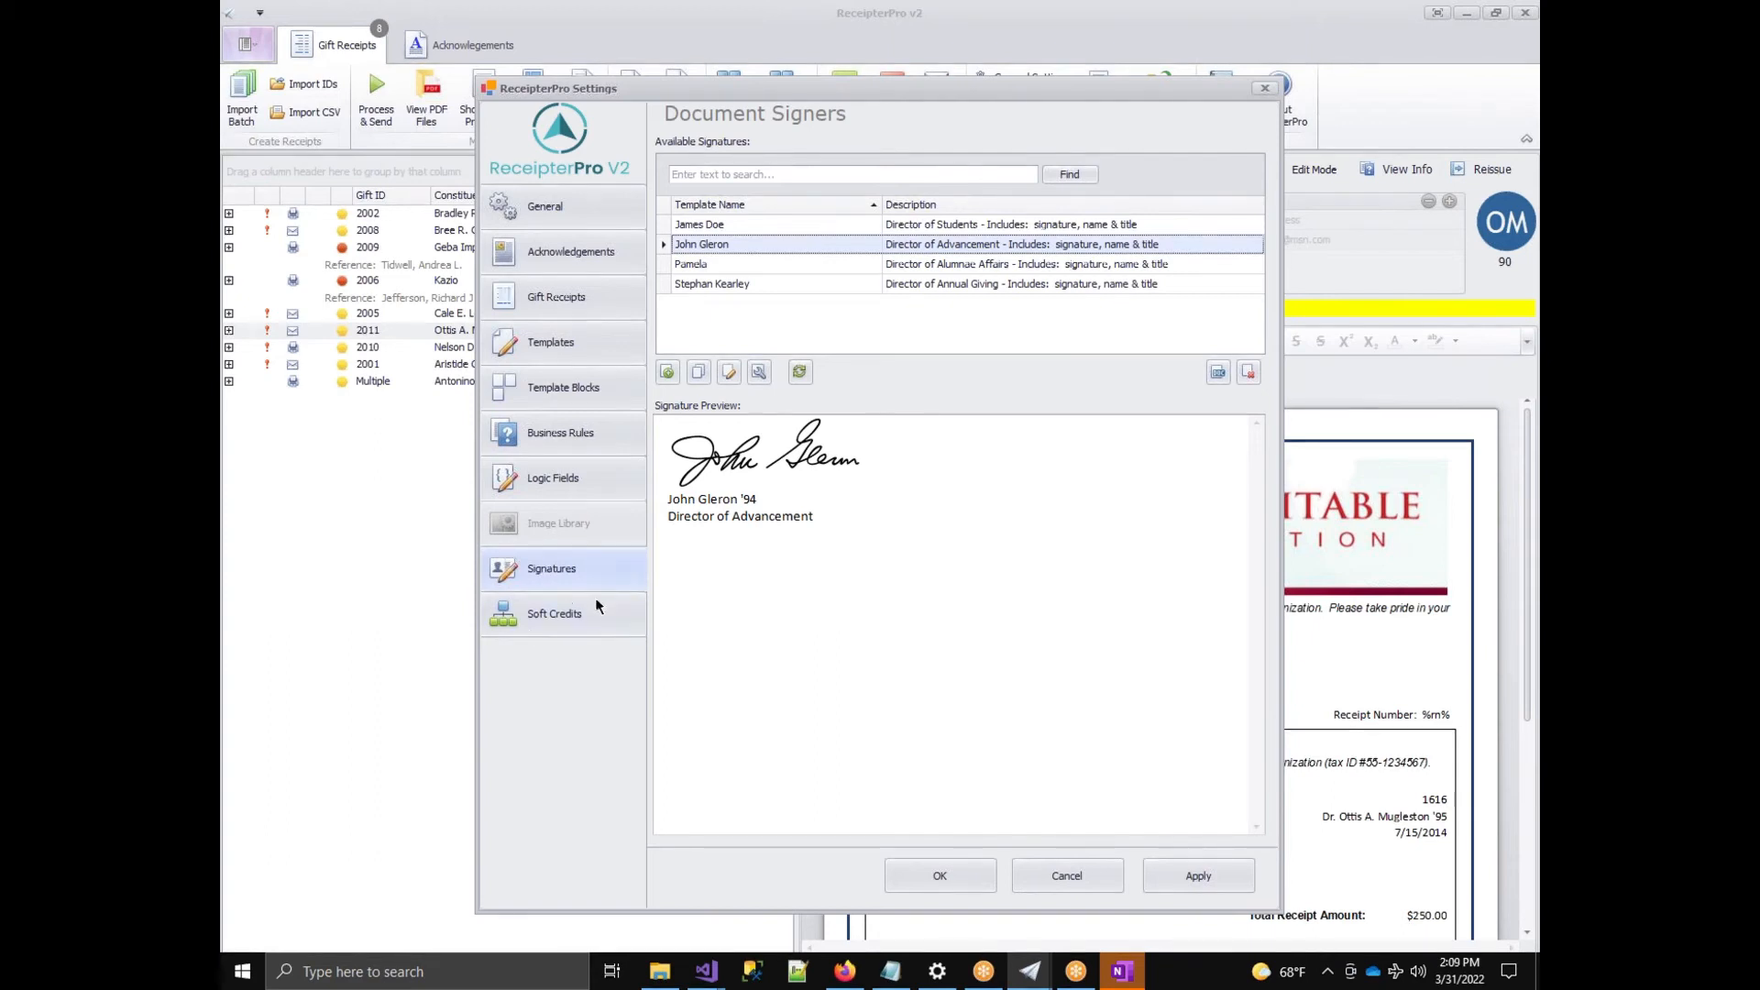
click(840, 596)
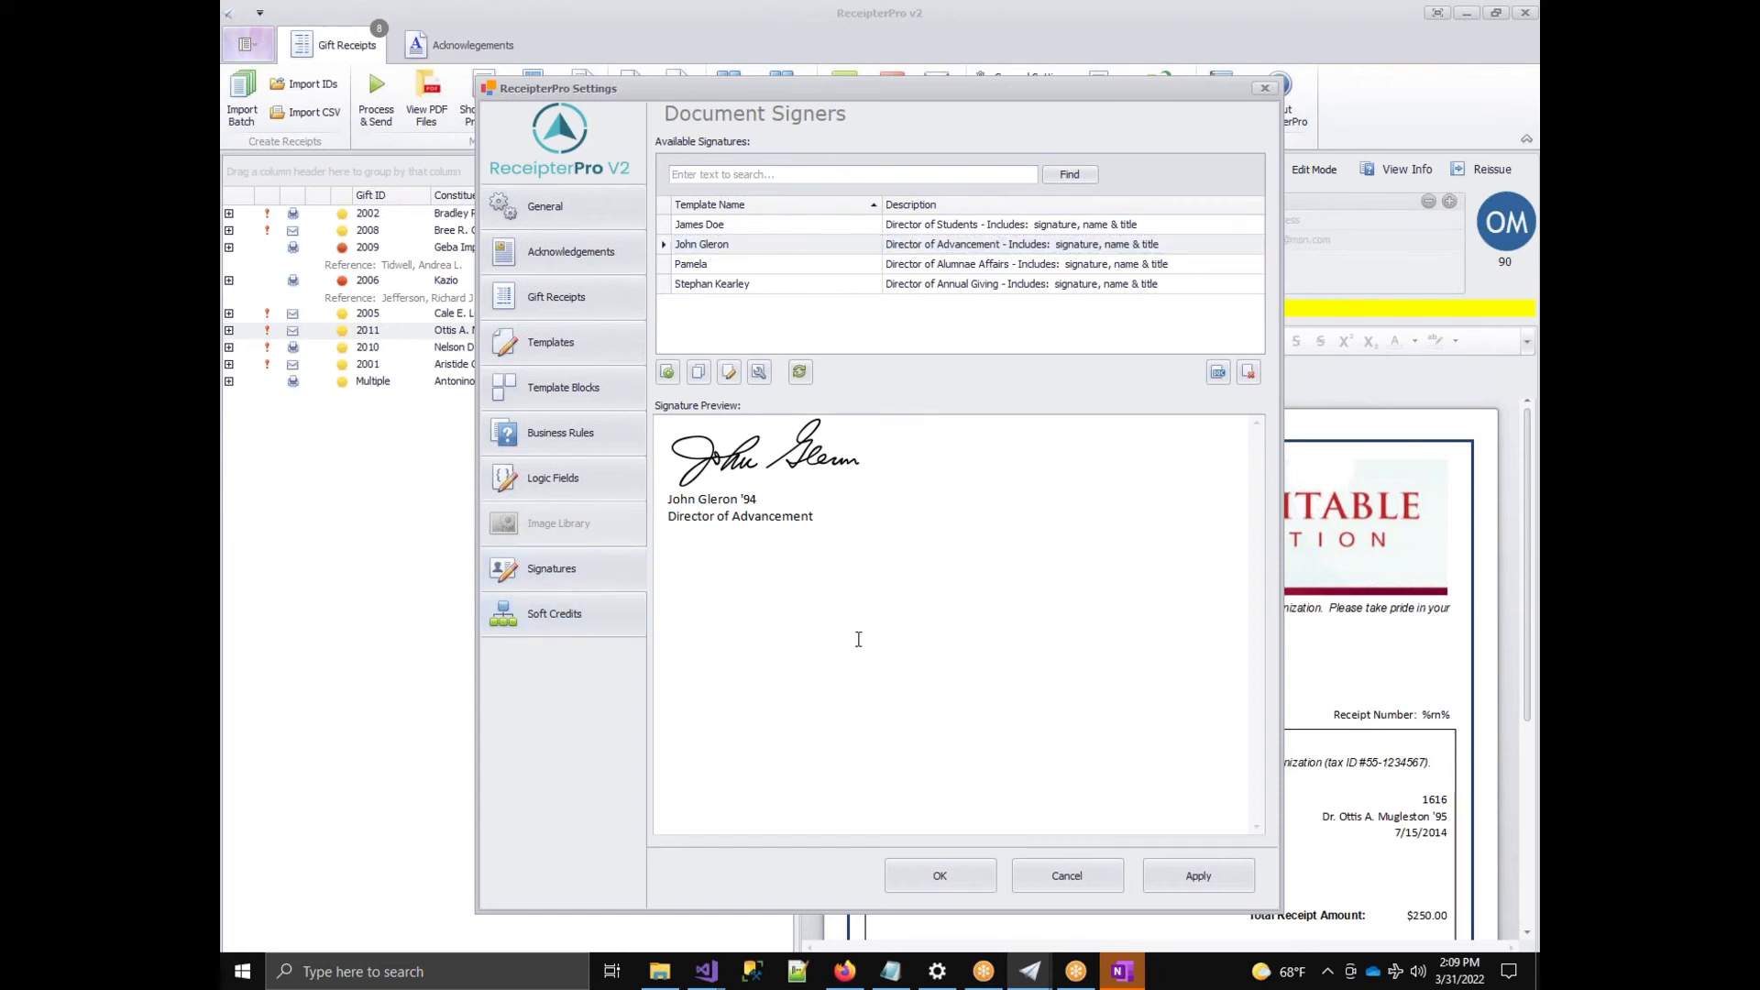
In the Soft Credits settings, turn on ignoring hard credit delivery status and using the first individual contact when the contact type does not exist.
click(626, 625)
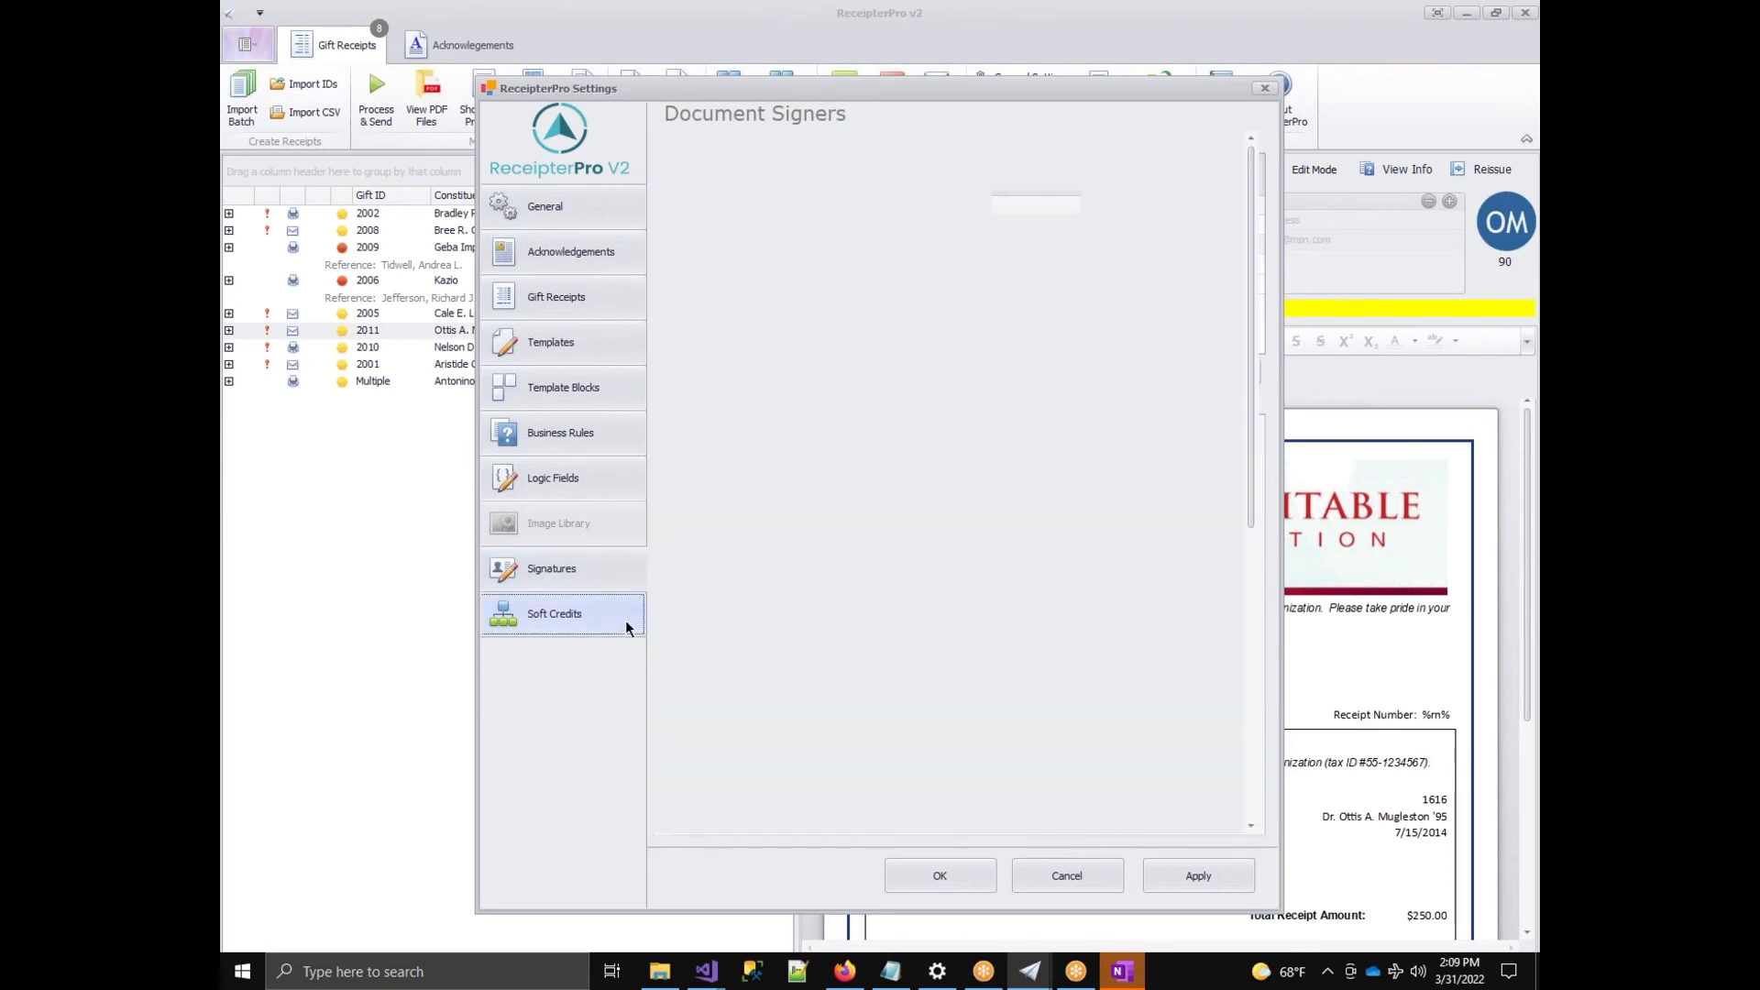
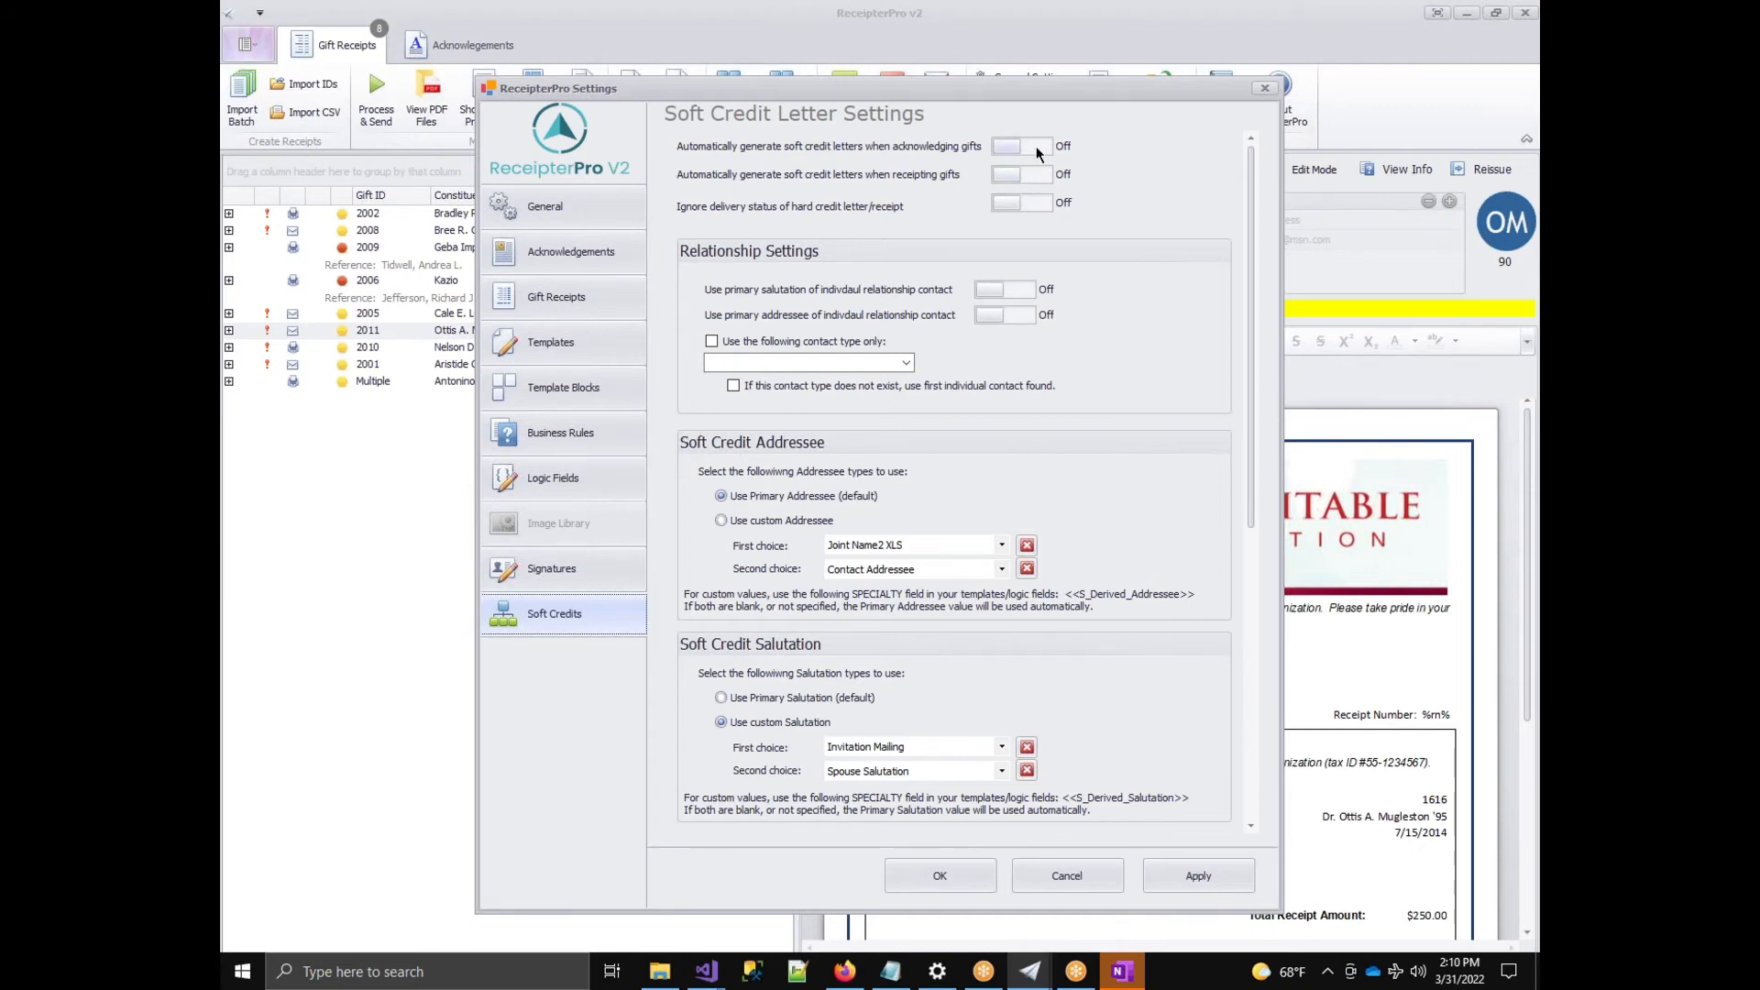
click(1035, 146)
click(1005, 175)
click(1008, 173)
click(1038, 206)
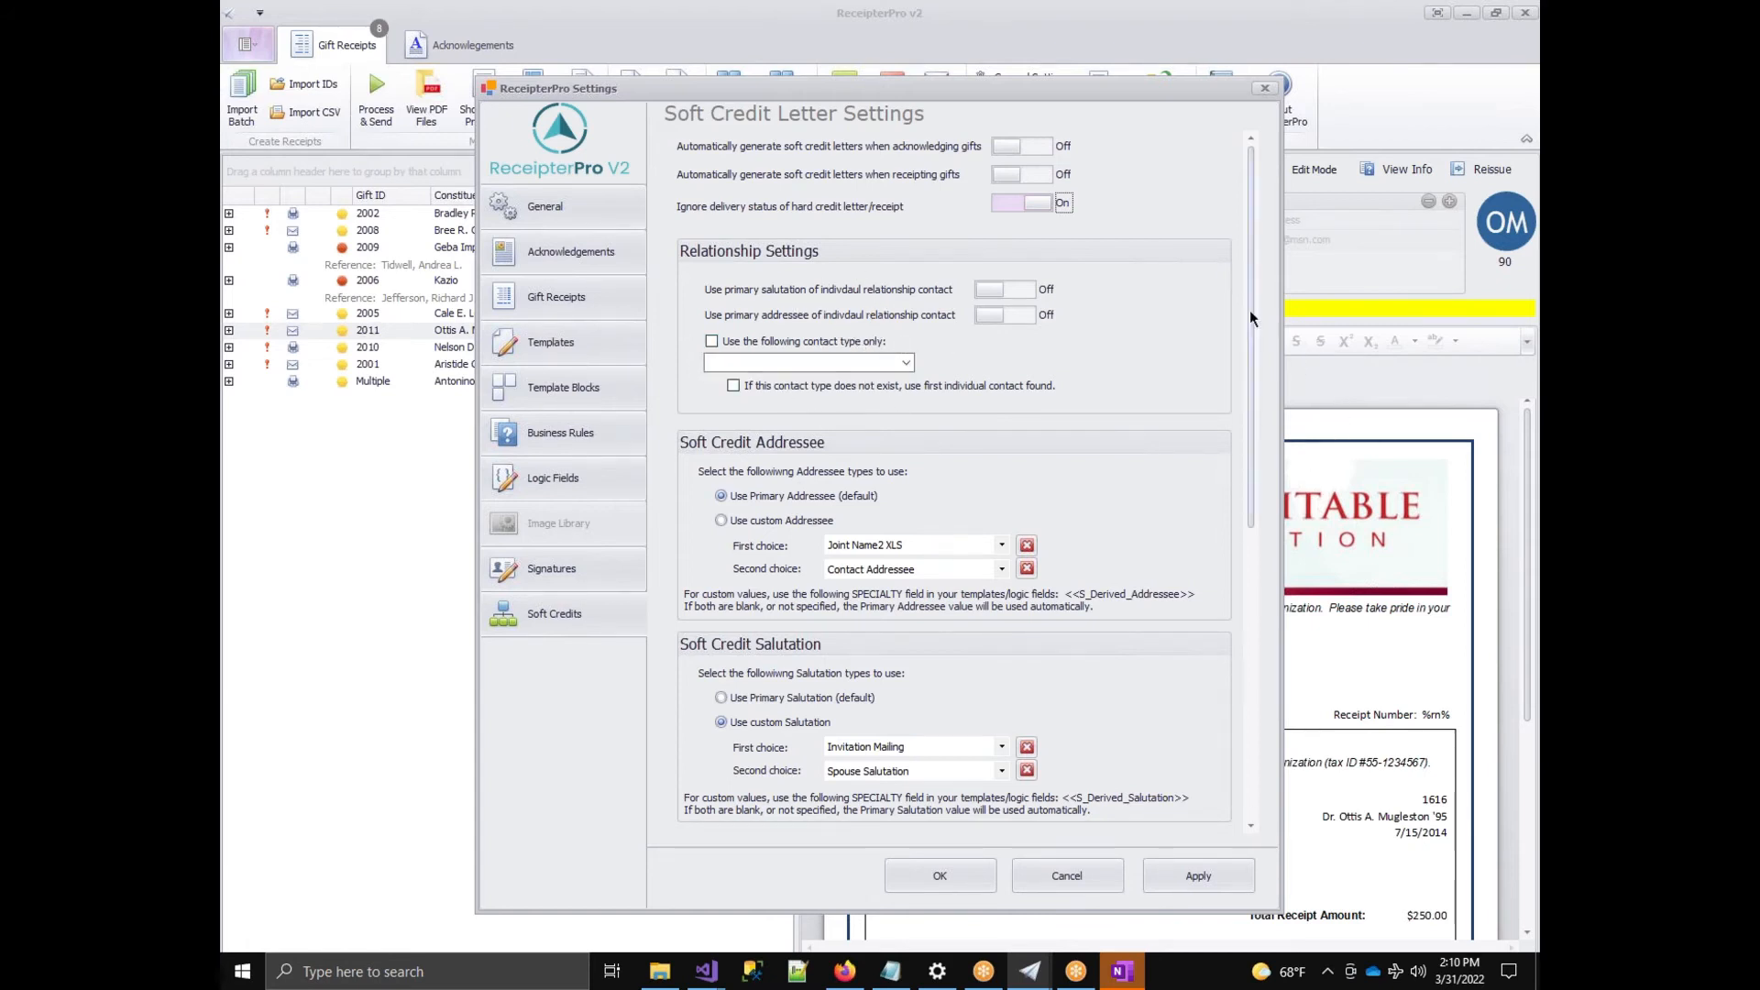
scroll(1192, 275, down, 2)
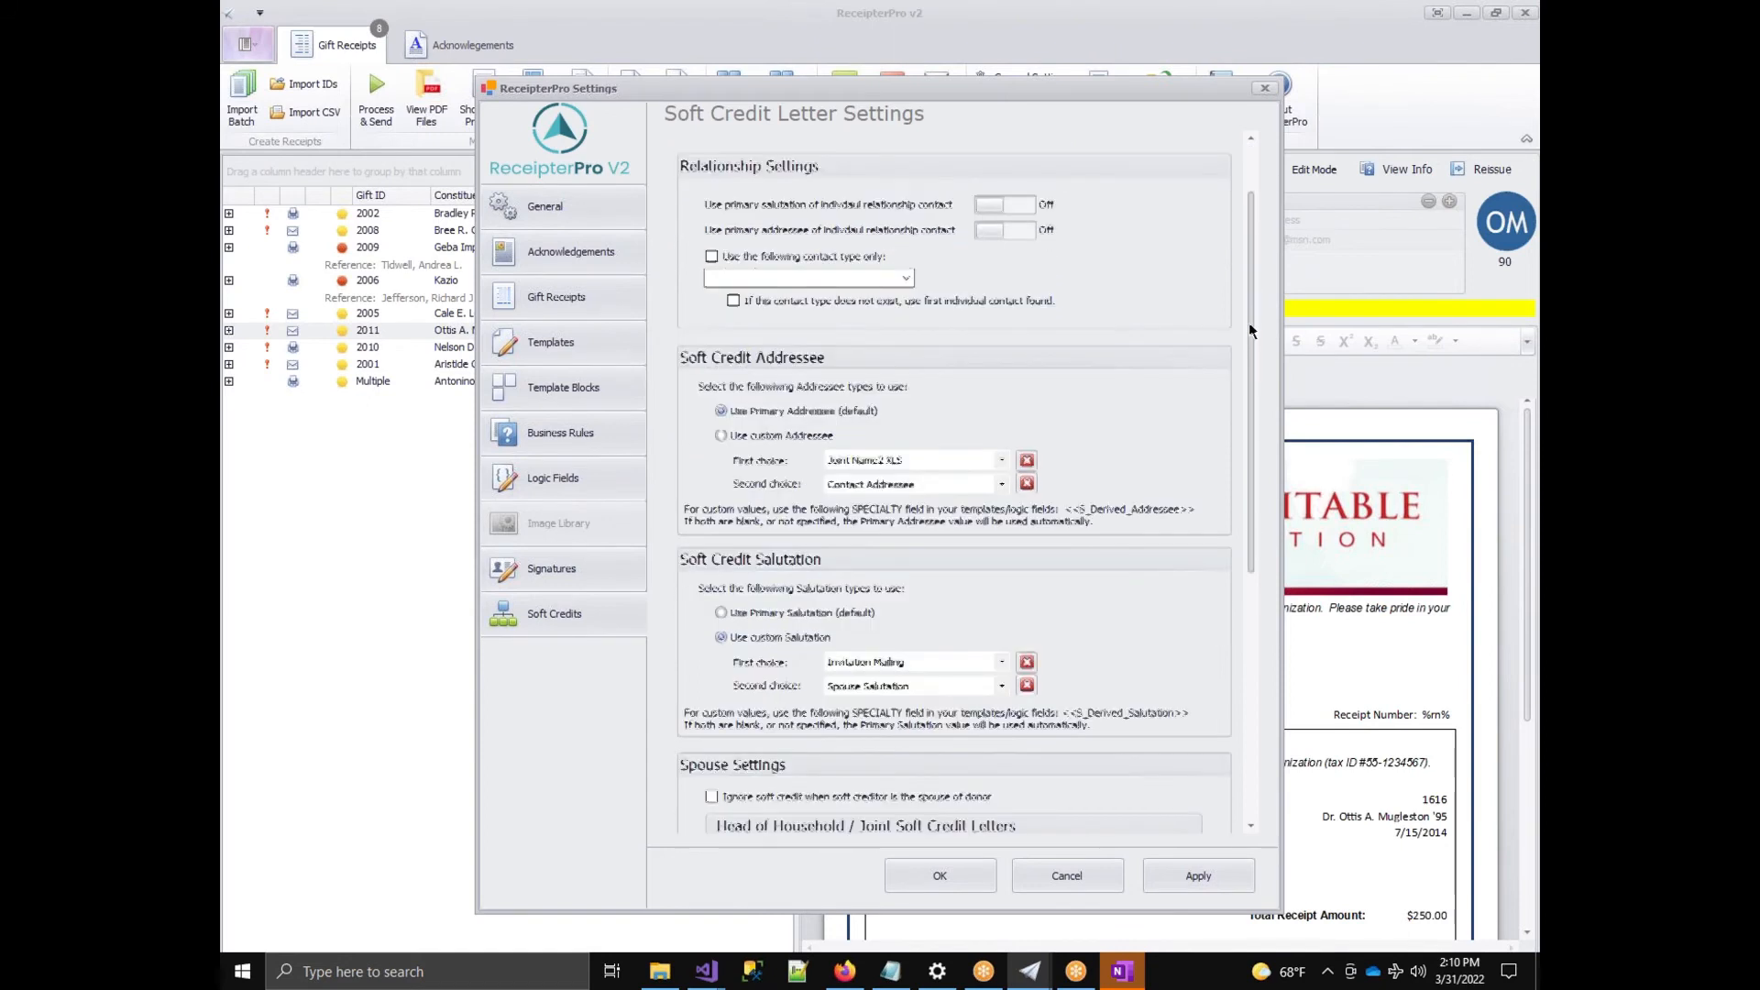
click(1035, 330)
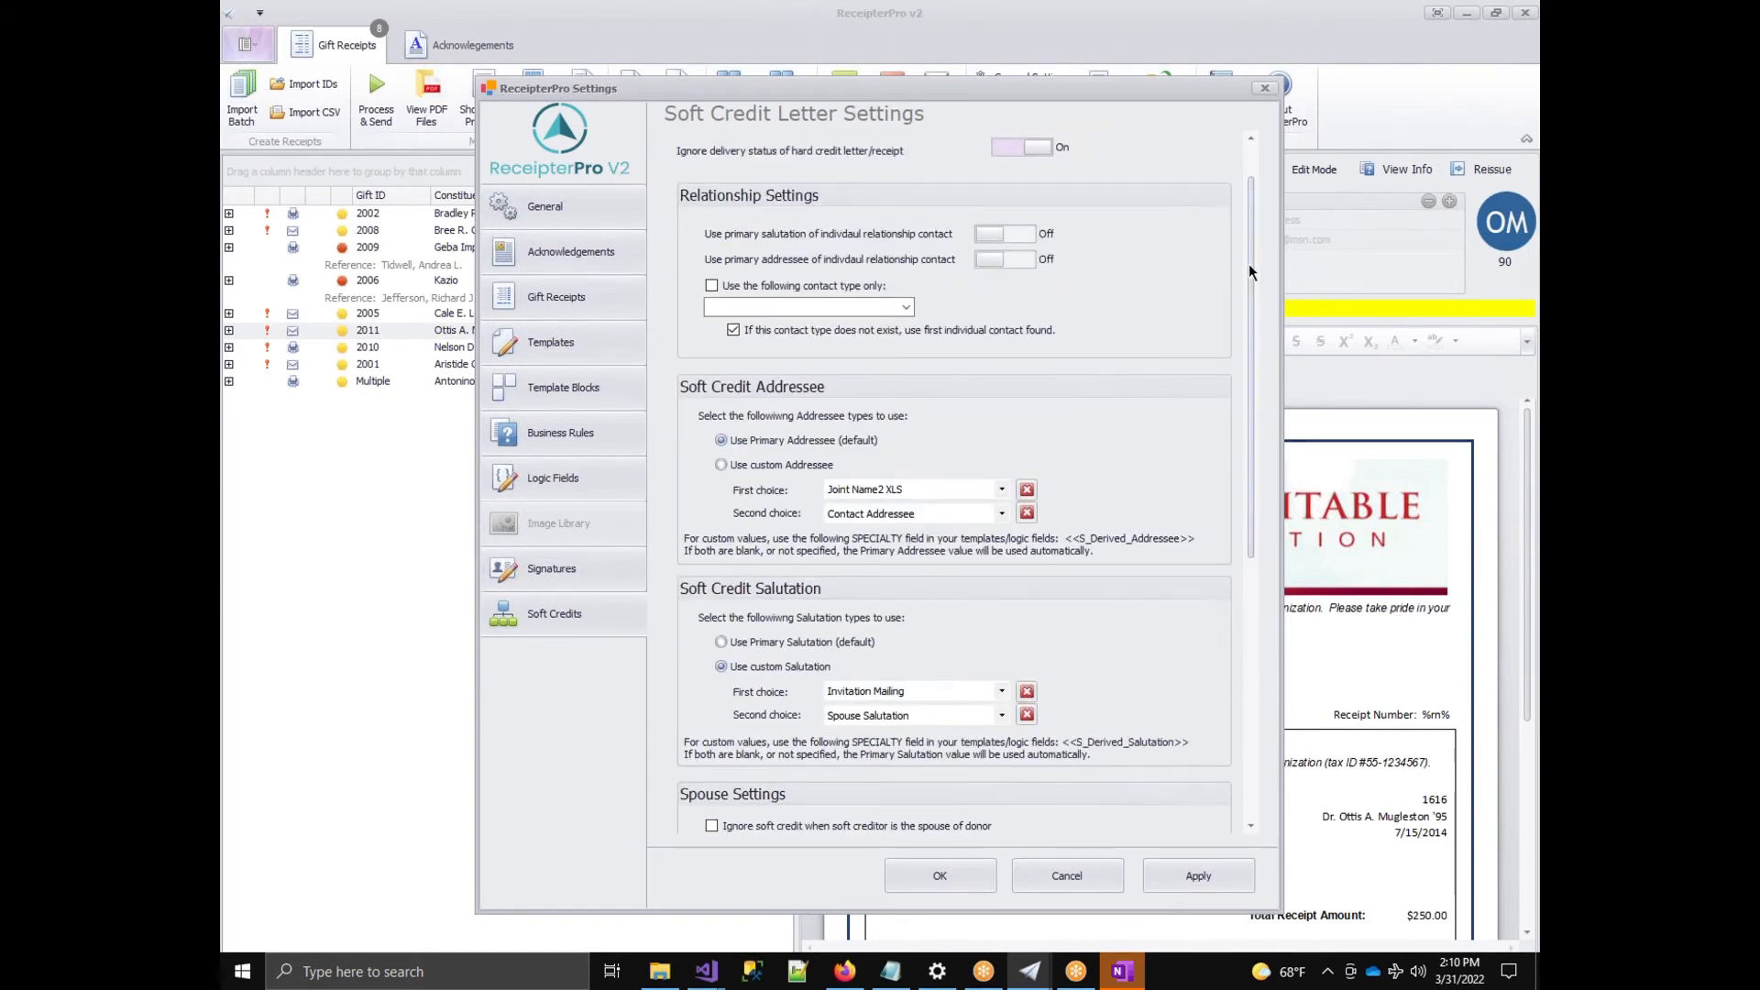
Review the addressee types offered as the first choice for the custom soft credit addressee, keeping the current selection.
drag(1249, 254, 1245, 343)
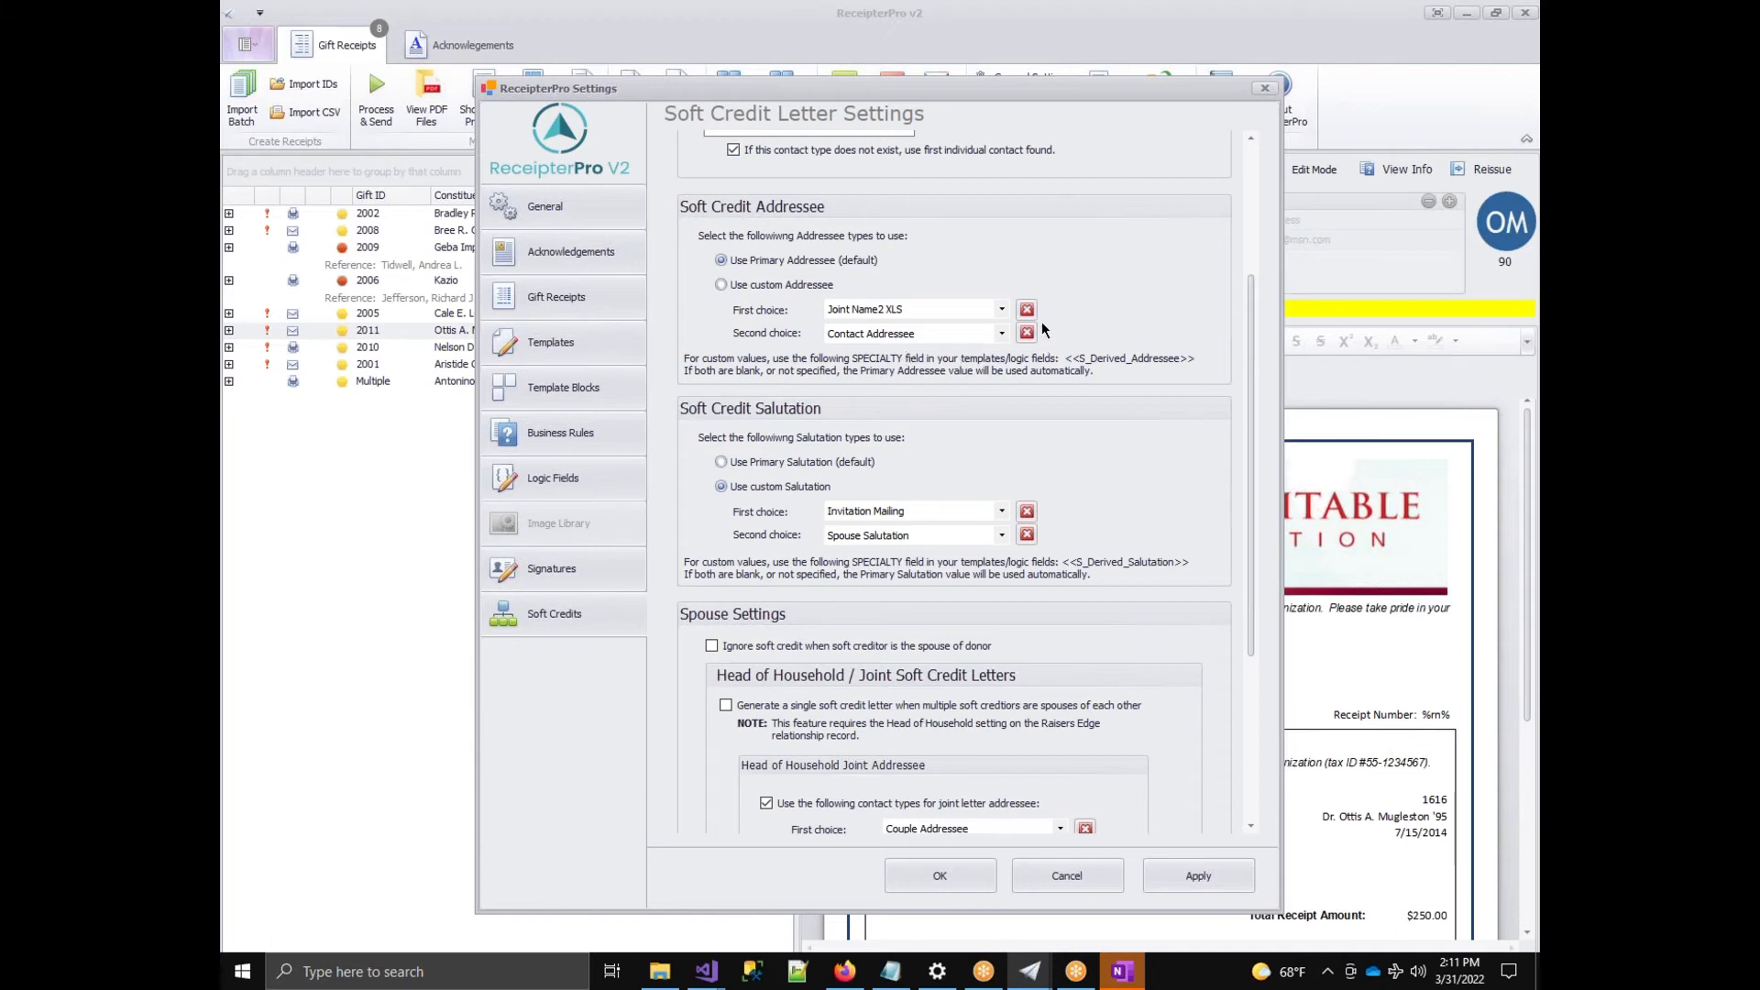
click(1001, 310)
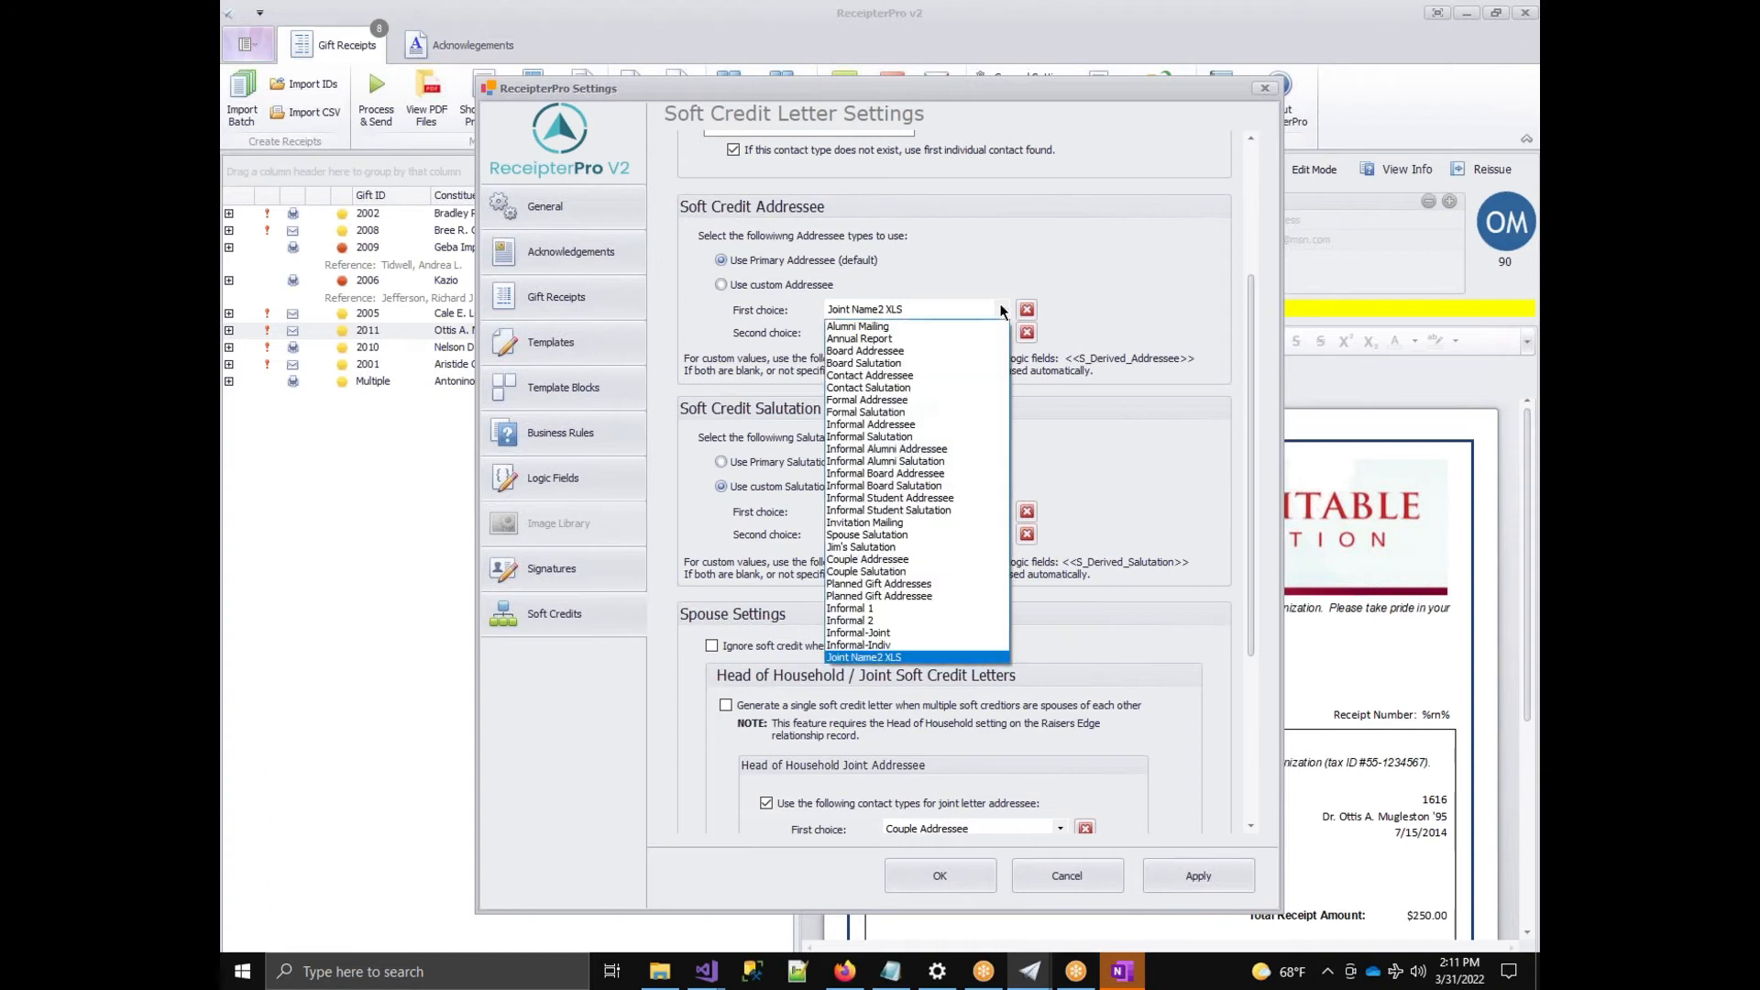
click(799, 325)
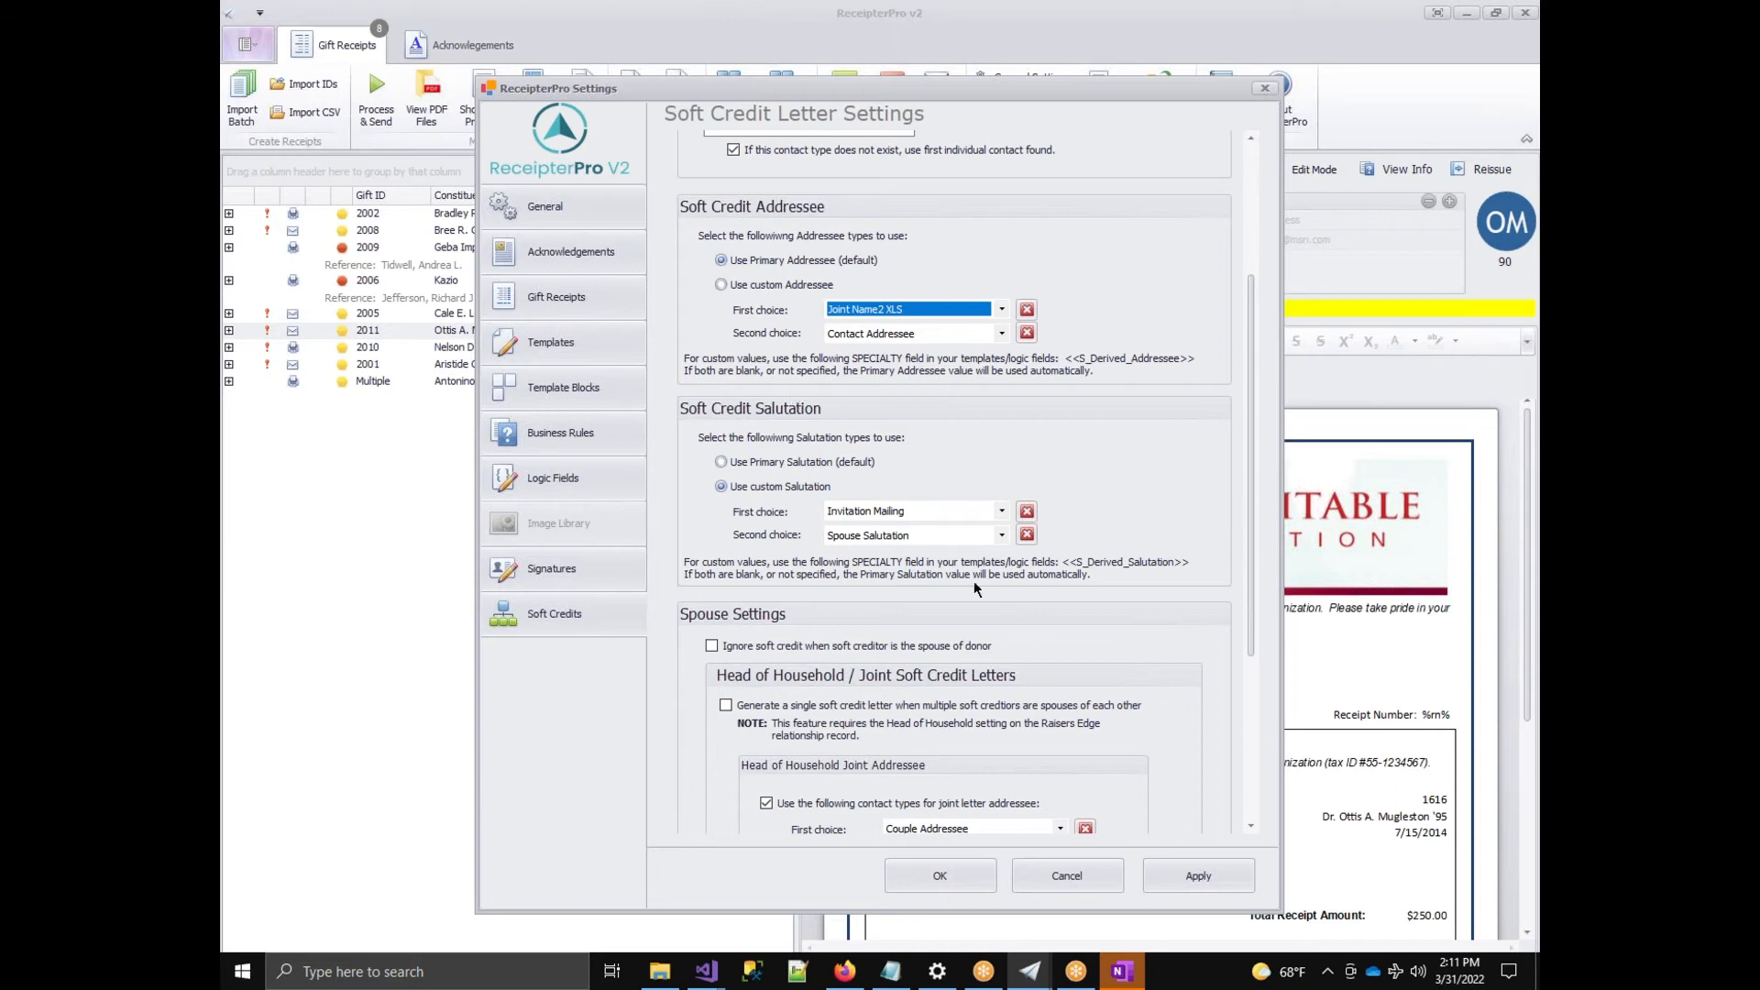
Enable a single soft credit letter when multiple soft creditors are spouses, and review the first-choice contact types for the joint addressee.
drag(1248, 377, 1240, 565)
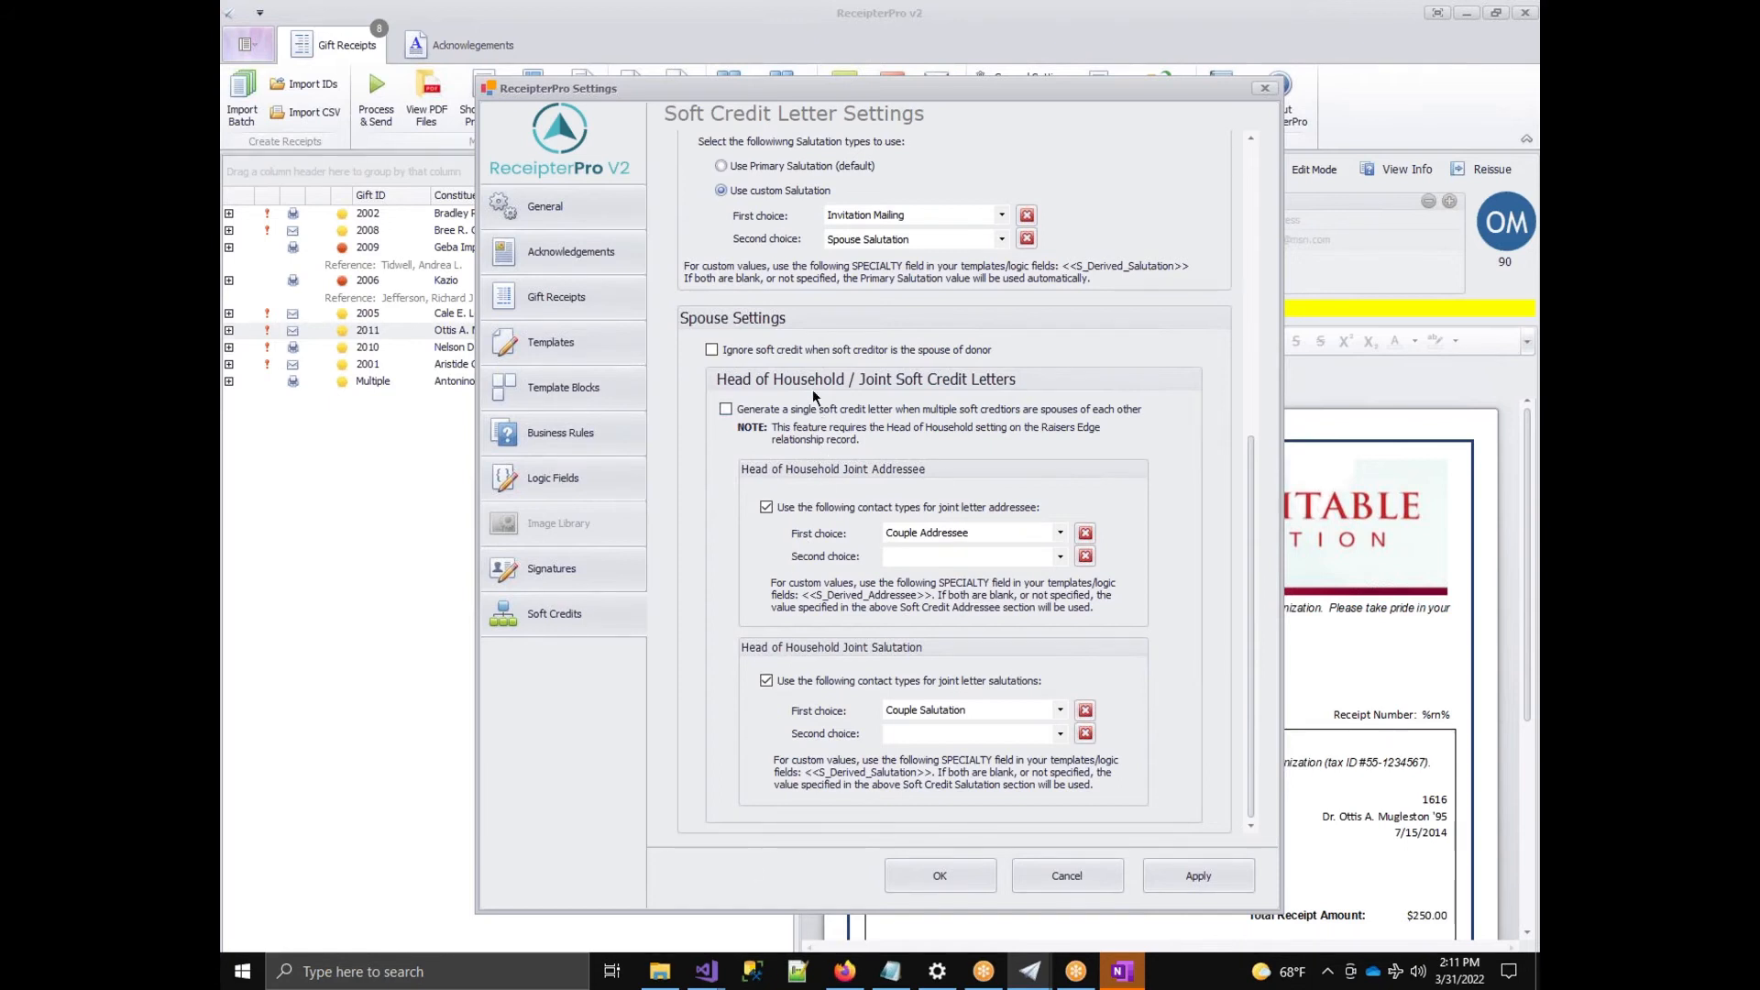
click(815, 350)
click(784, 350)
click(779, 409)
key(super)
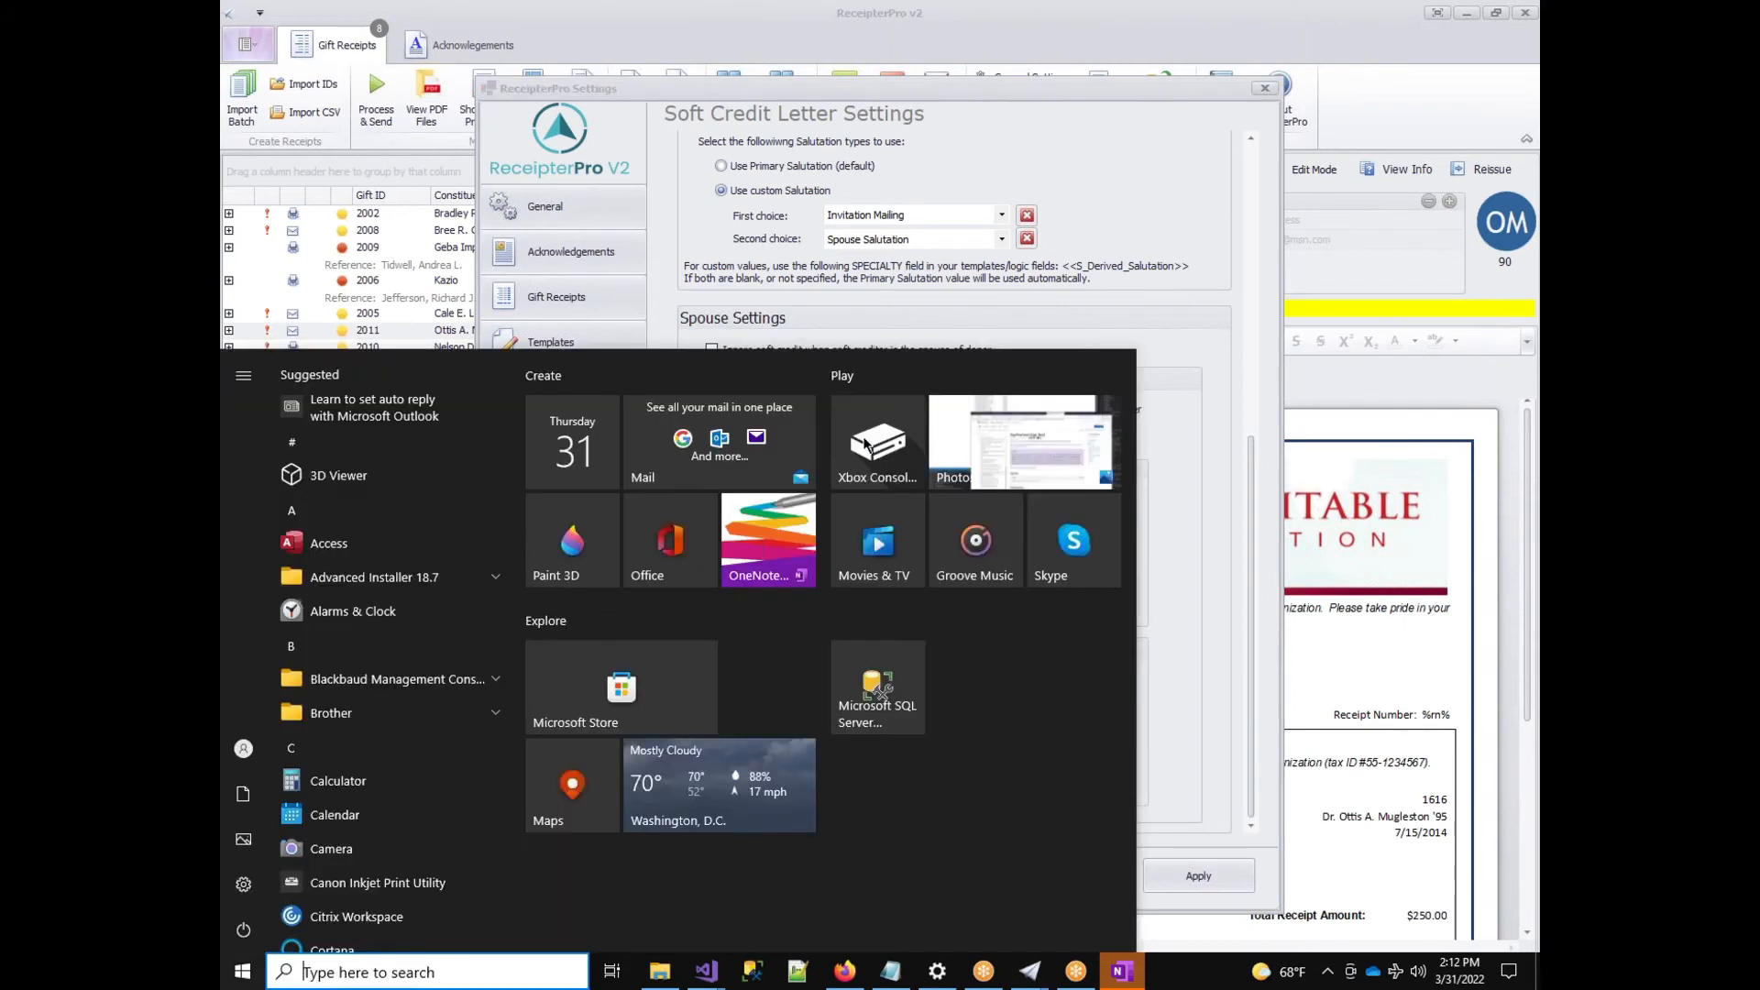
click(1174, 472)
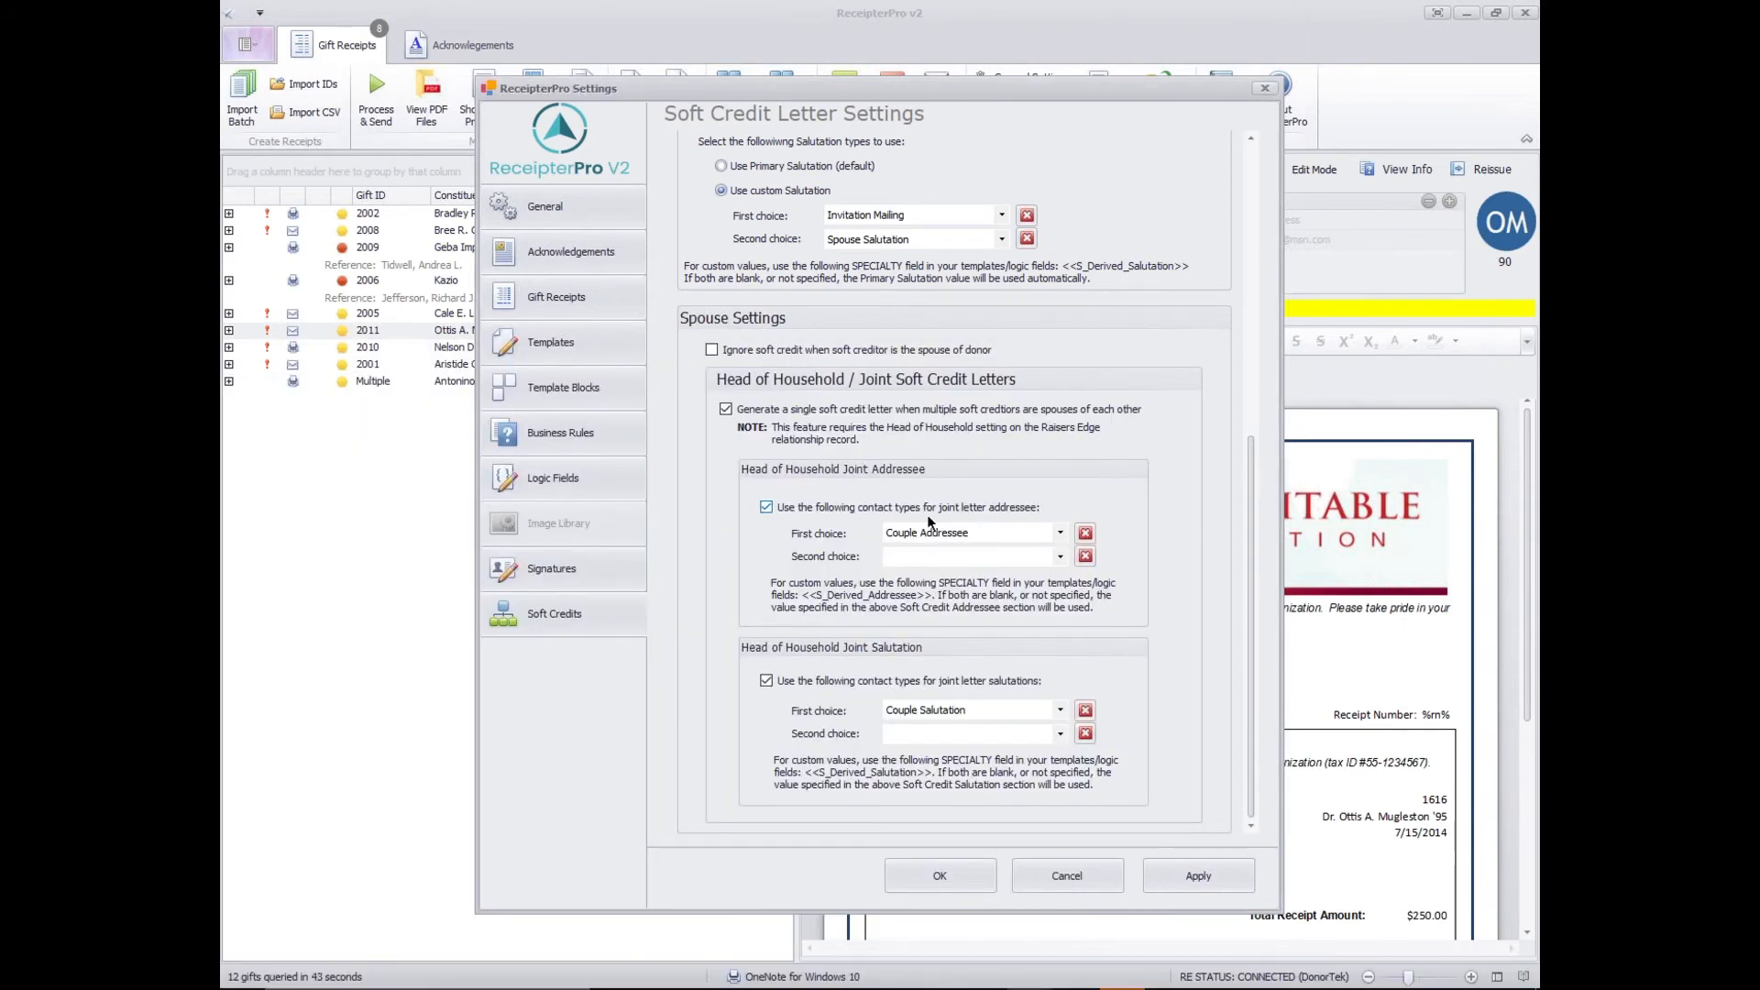
click(1018, 539)
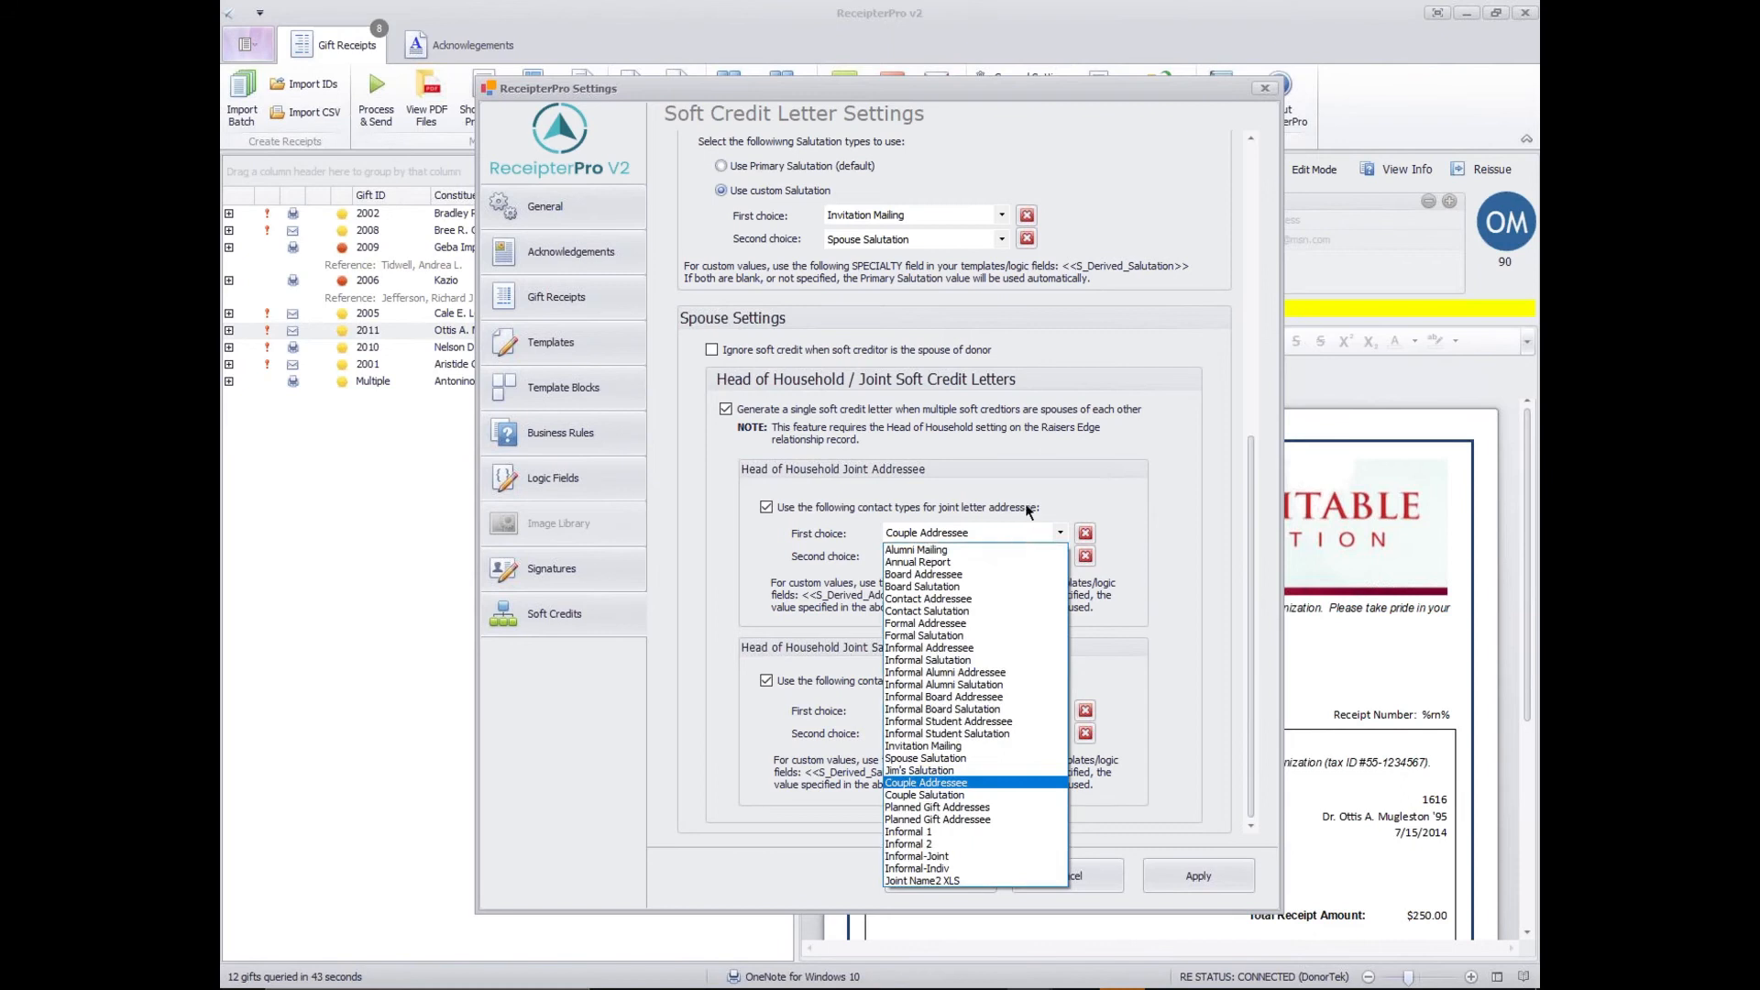
click(1028, 508)
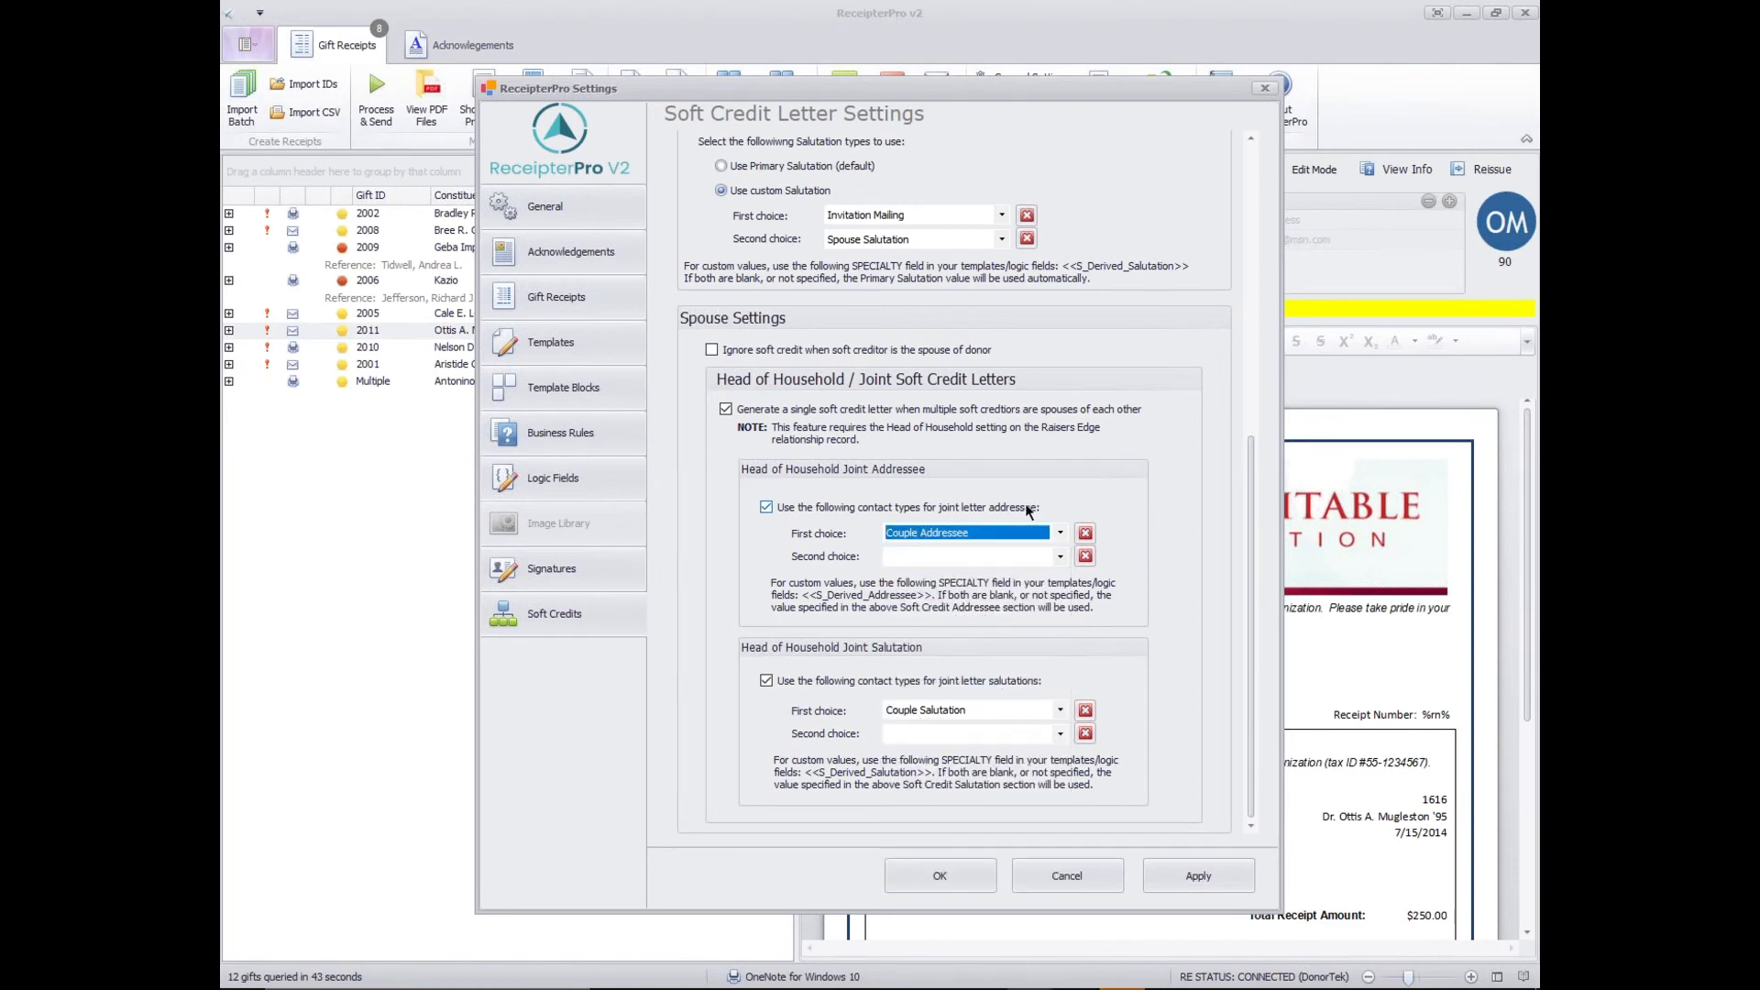
Check the first-choice contact types for the joint addressee and turn on ignoring soft credit when the soft creditor is the donor's spouse.
click(1032, 533)
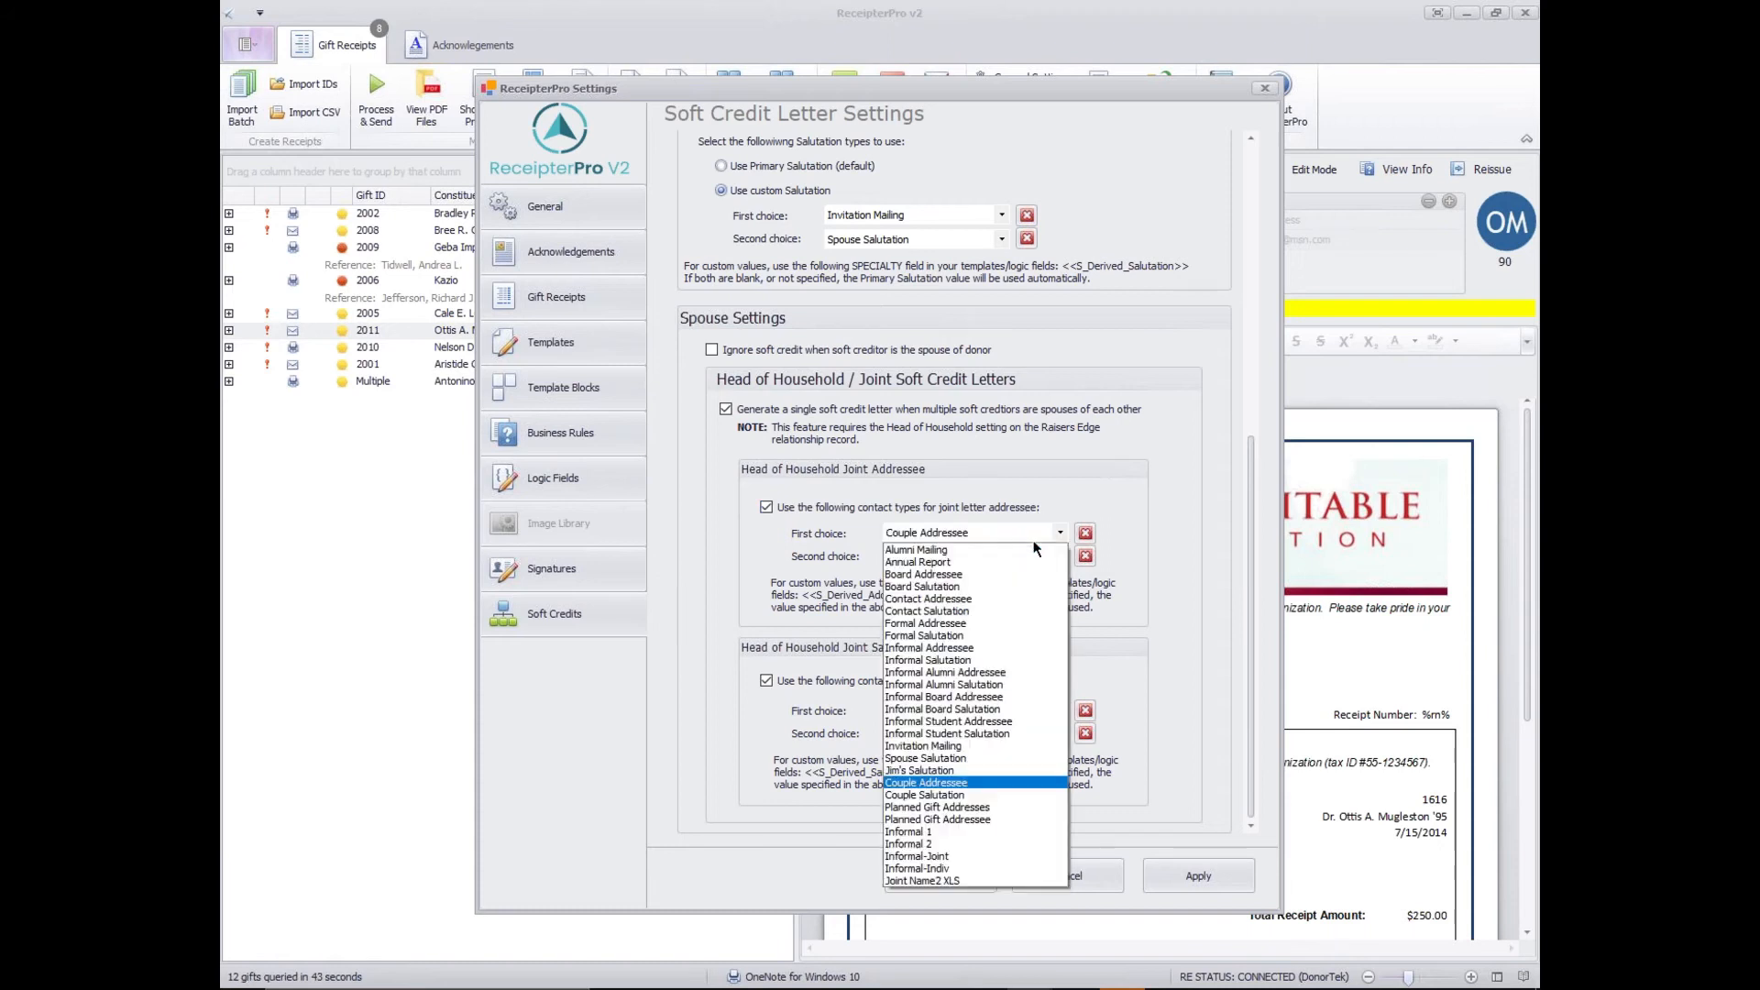
click(1034, 547)
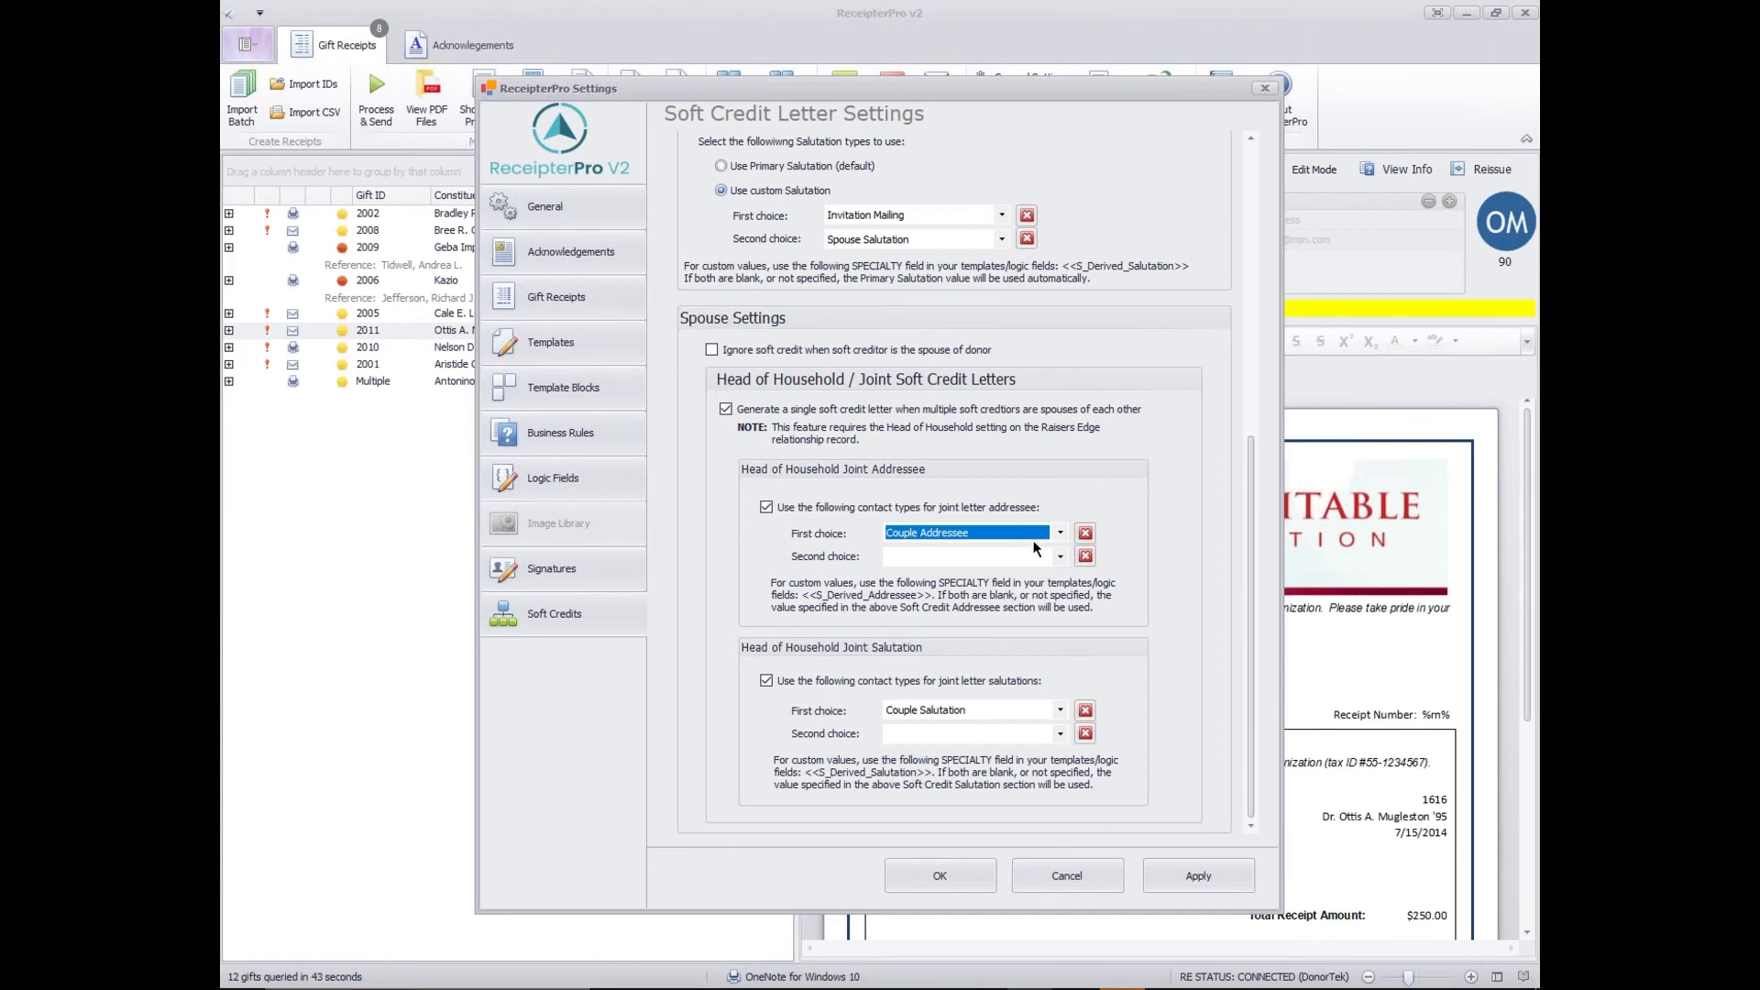
click(780, 351)
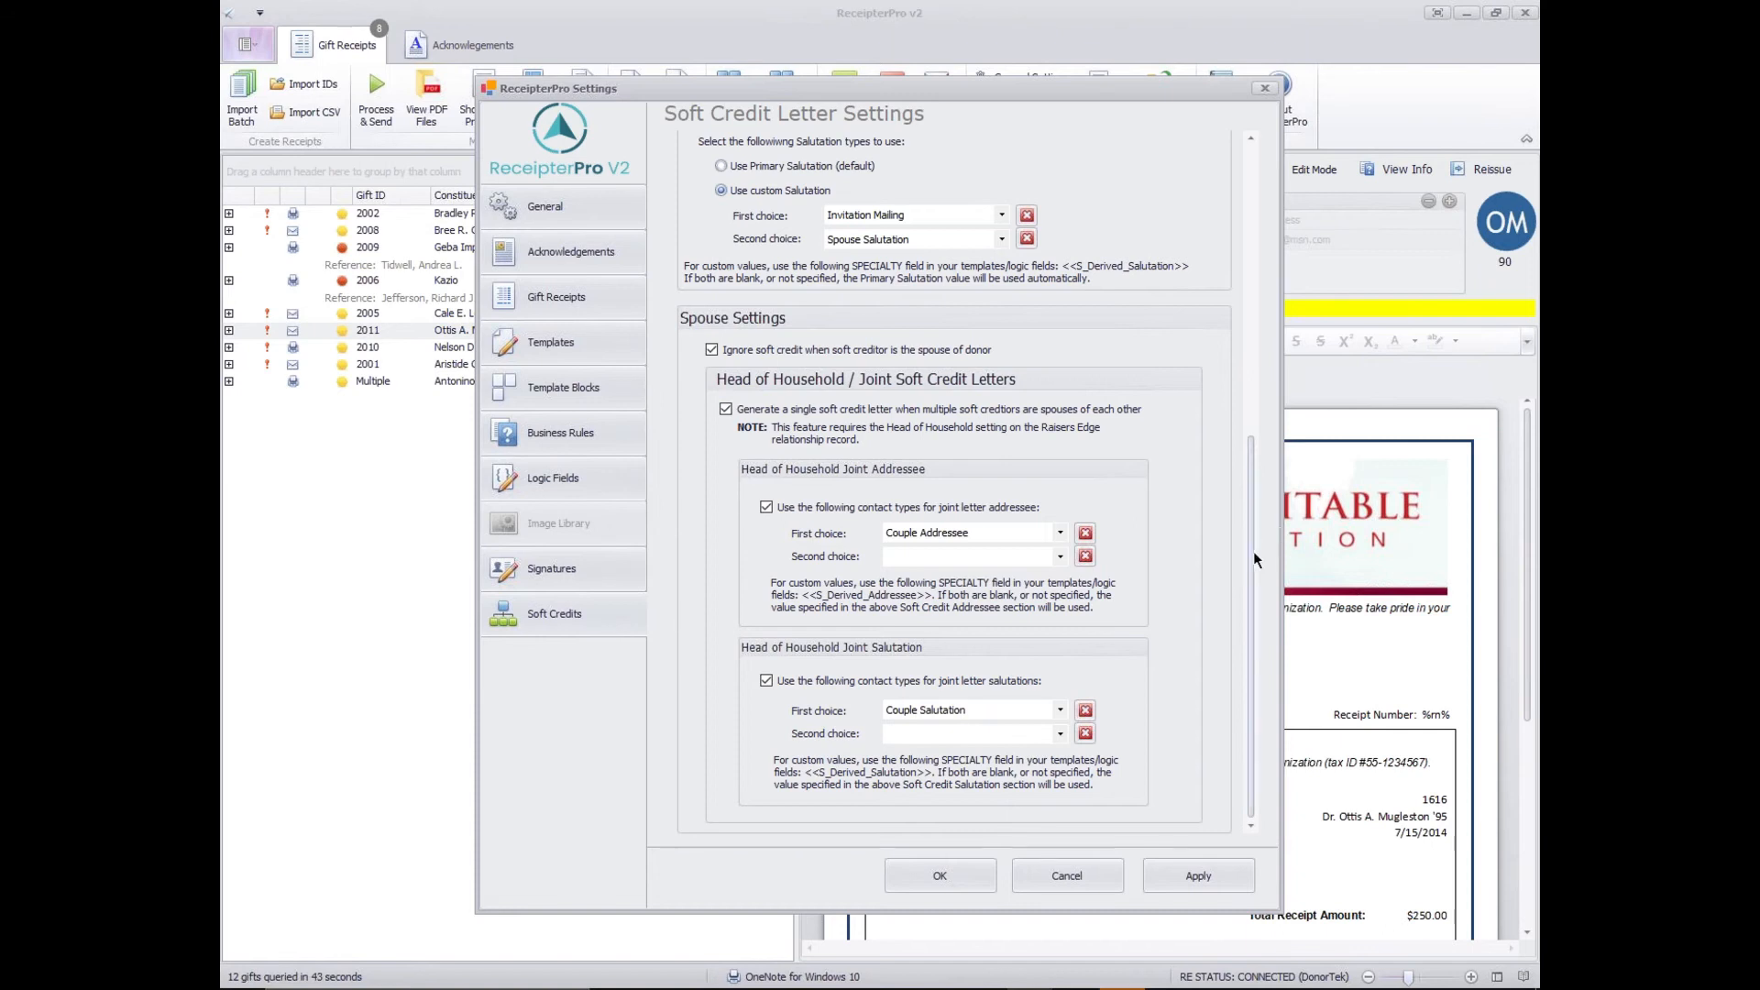
scroll(1252, 552, up, 5)
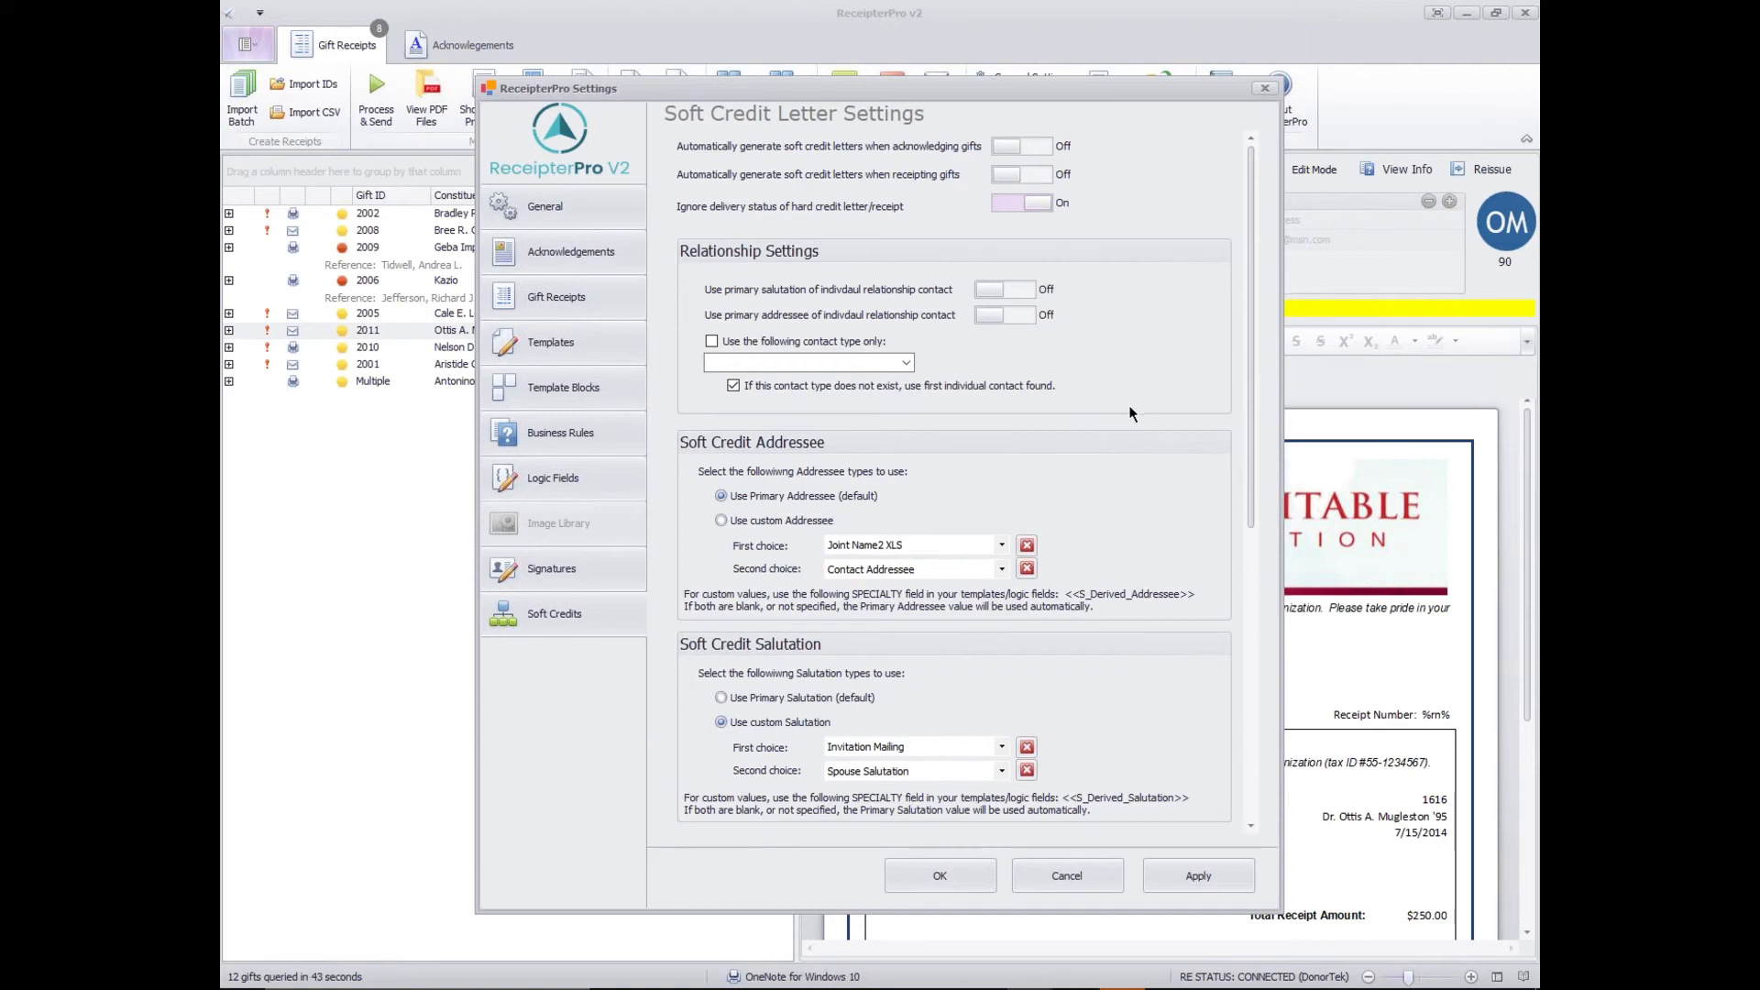
In the Raiser's Edge options of the Gift Receipt Settings, turn on always searching for matching gifts.
click(613, 266)
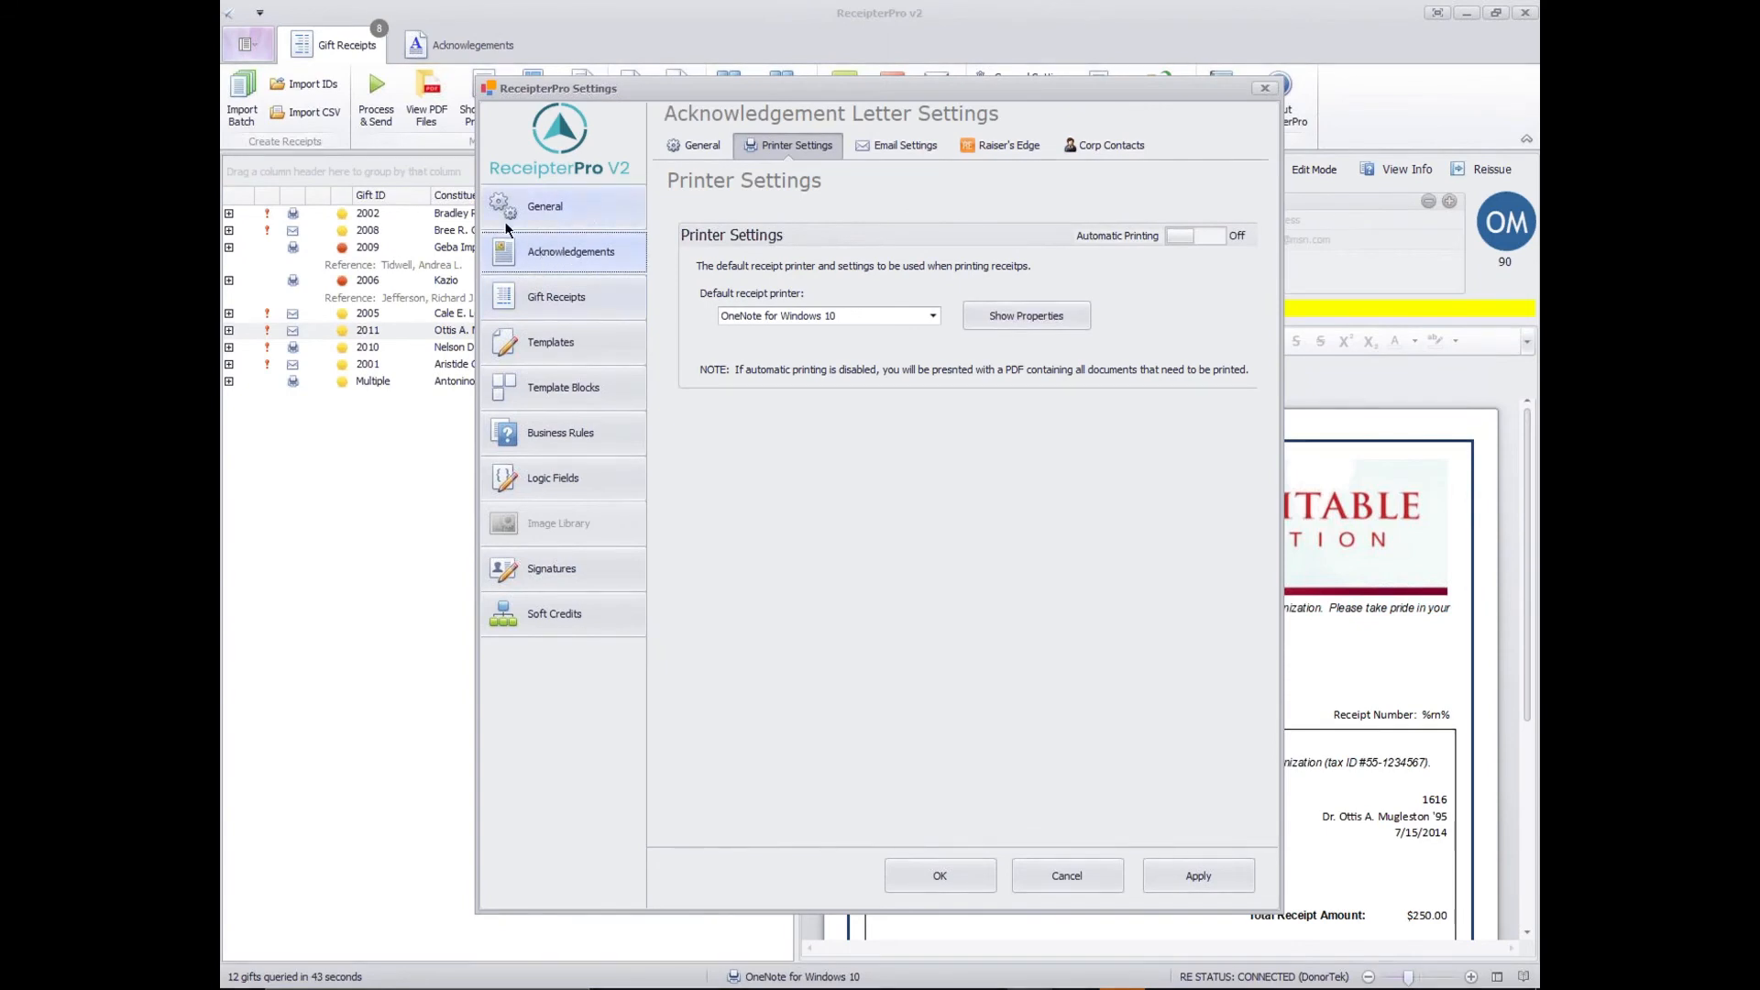
click(558, 310)
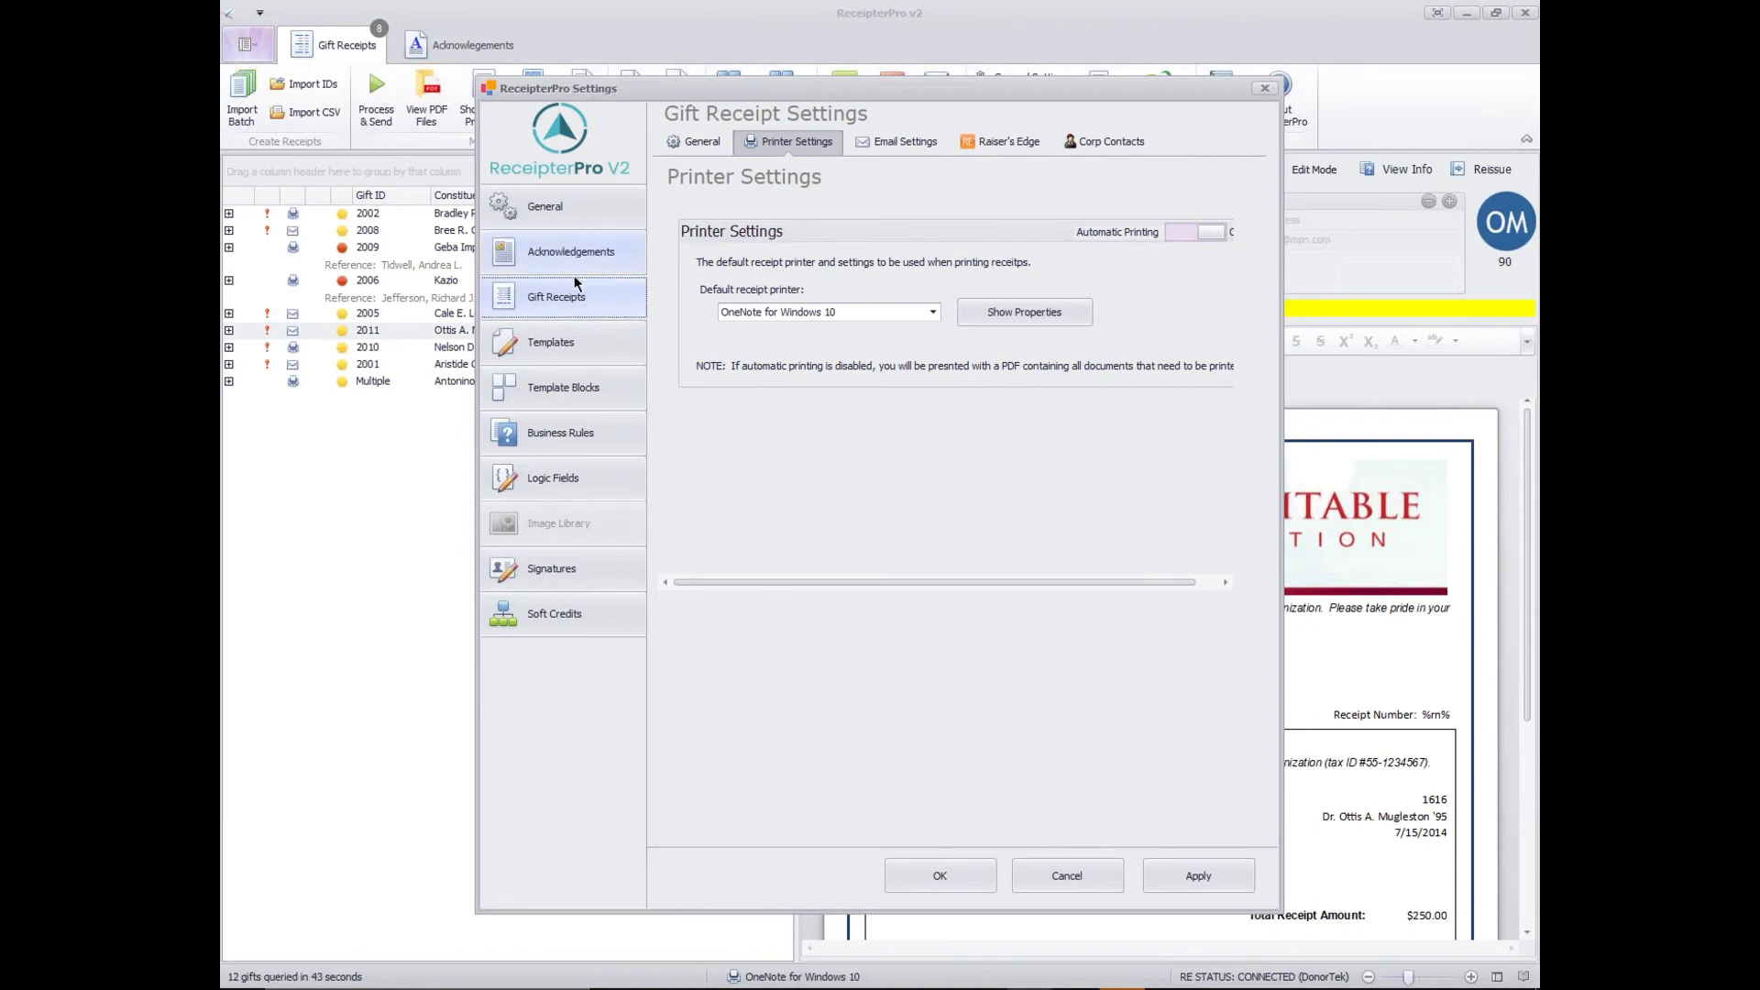
click(563, 255)
click(576, 296)
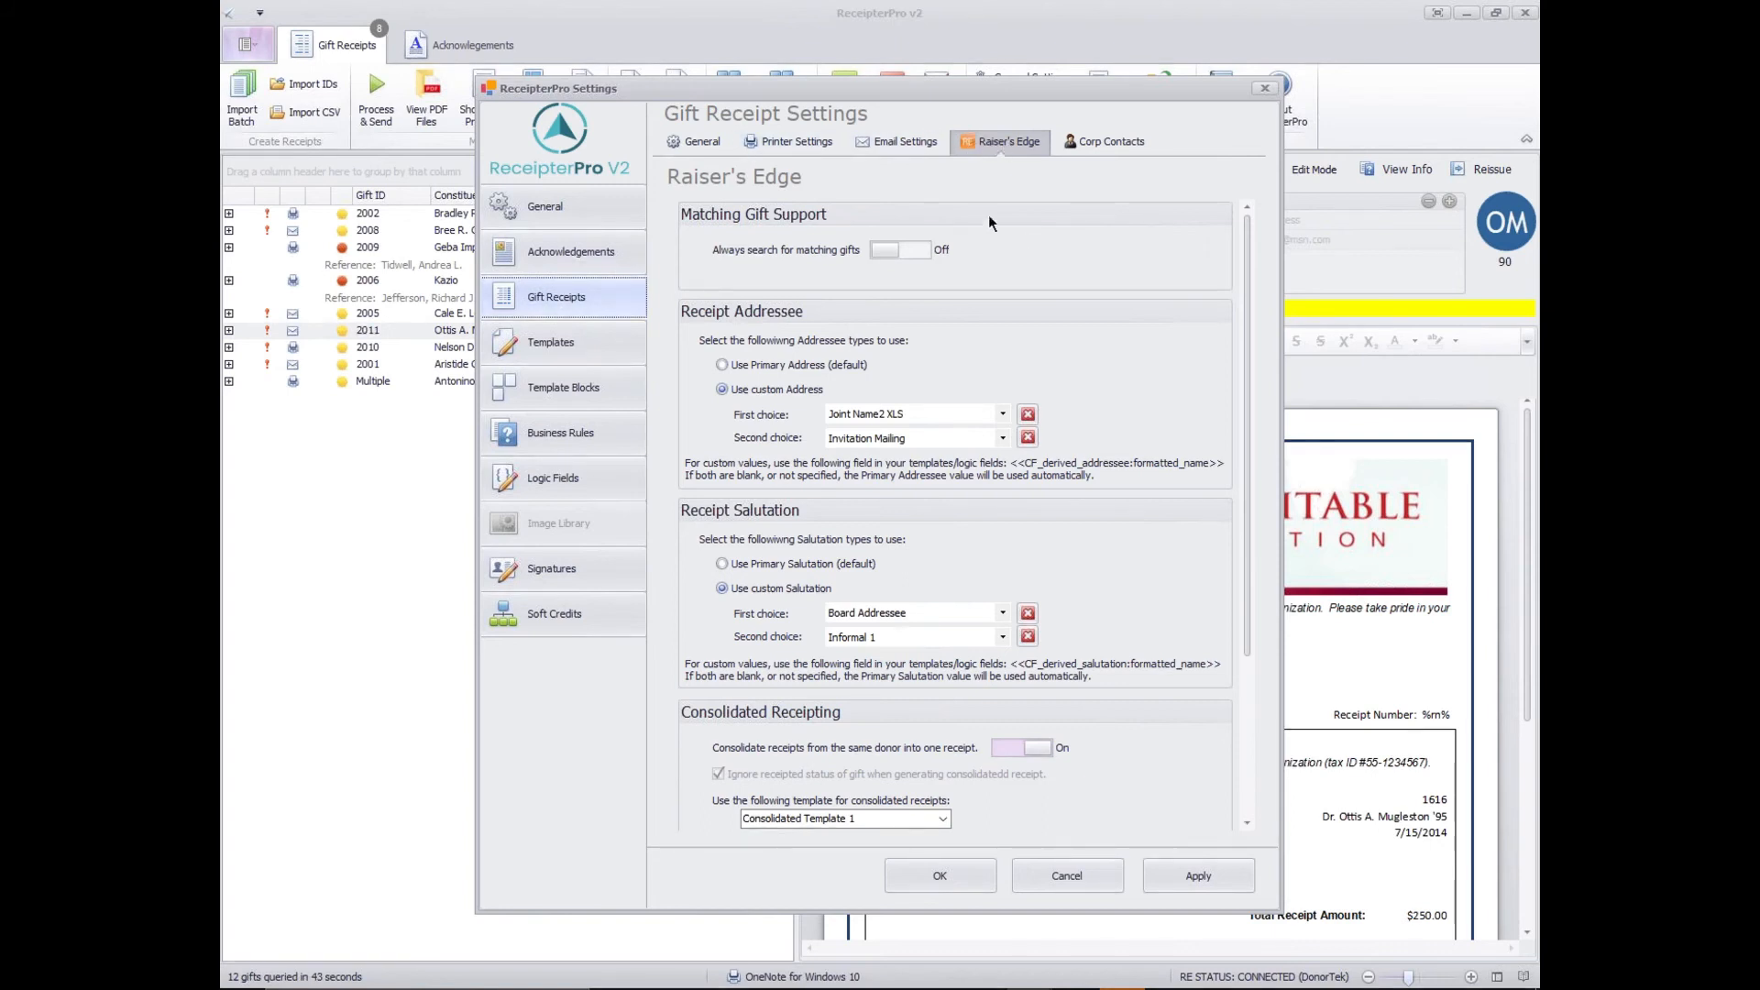
click(912, 250)
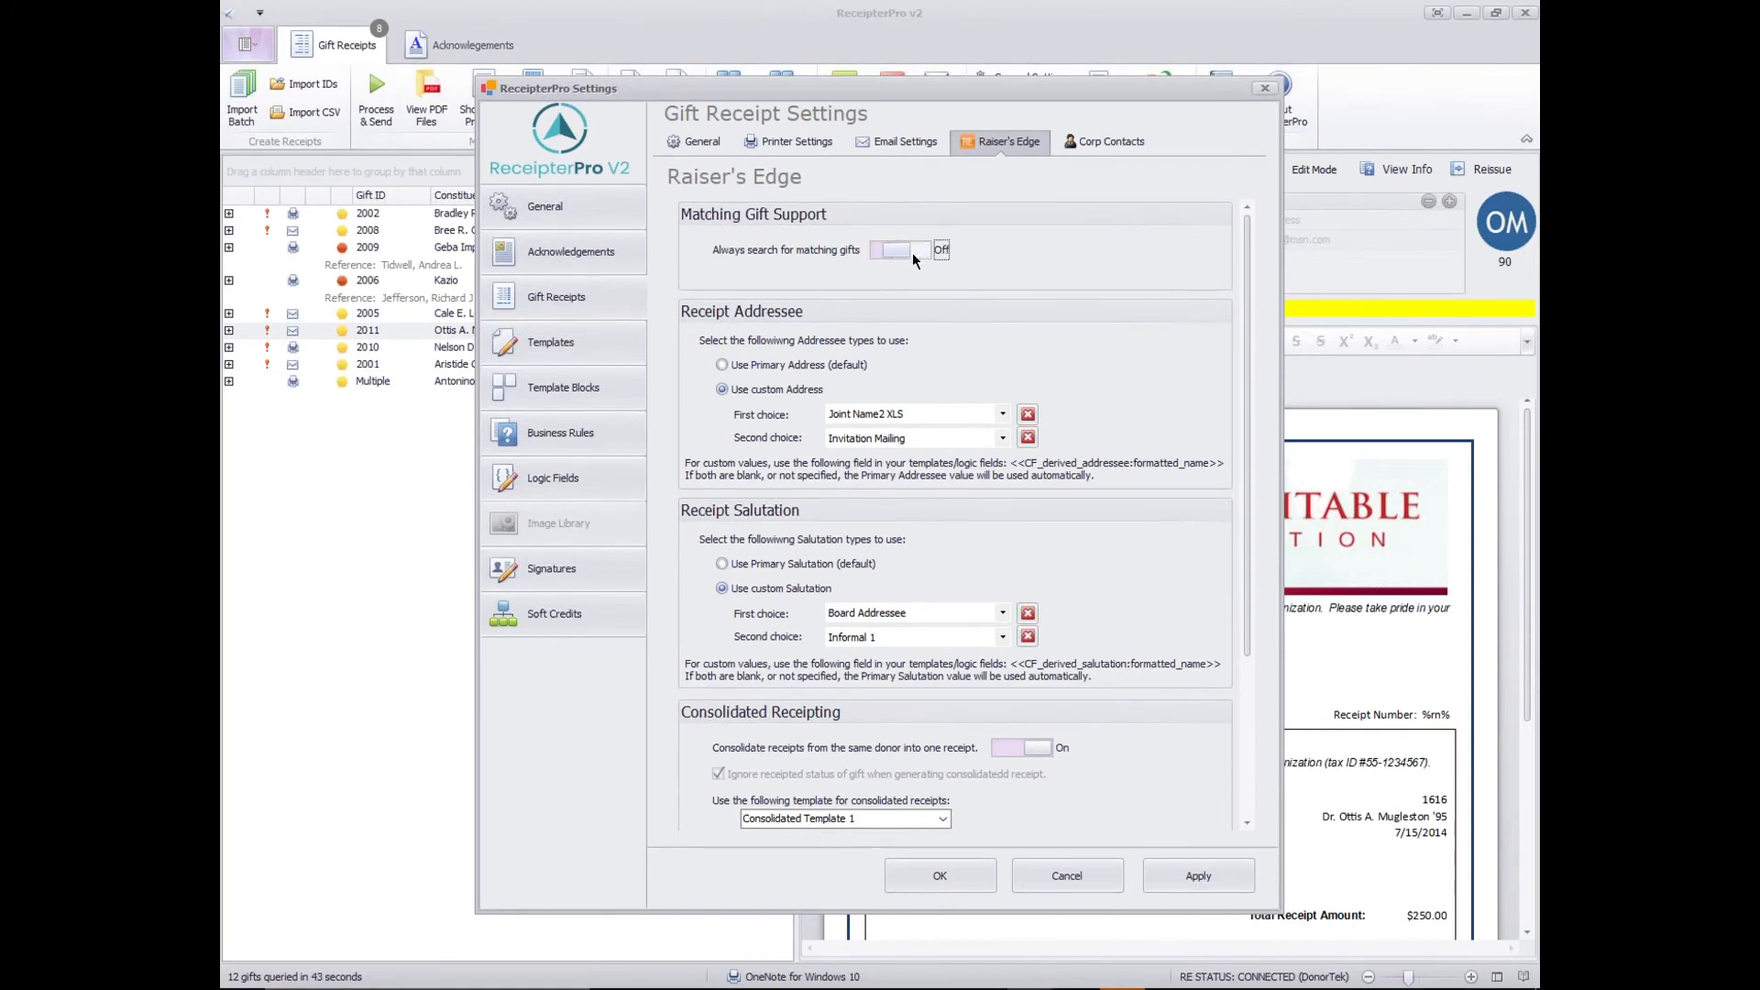
click(911, 251)
scroll(1252, 371, down, 3)
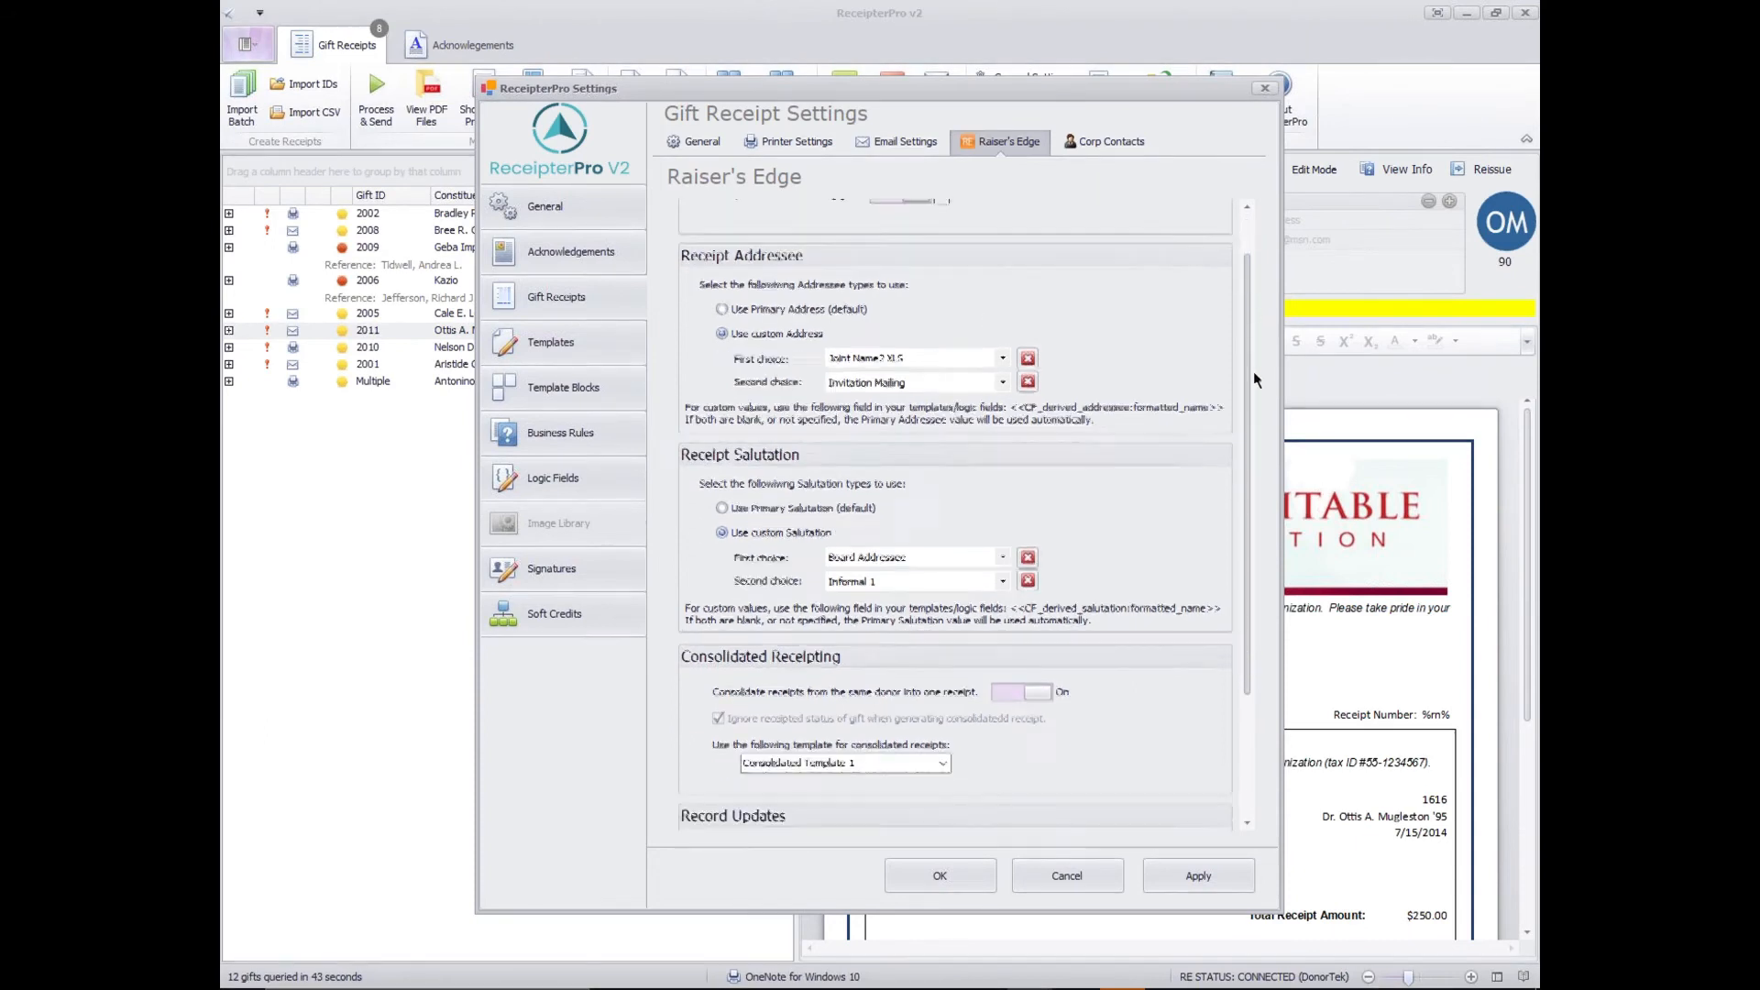
drag(1254, 360, 1253, 299)
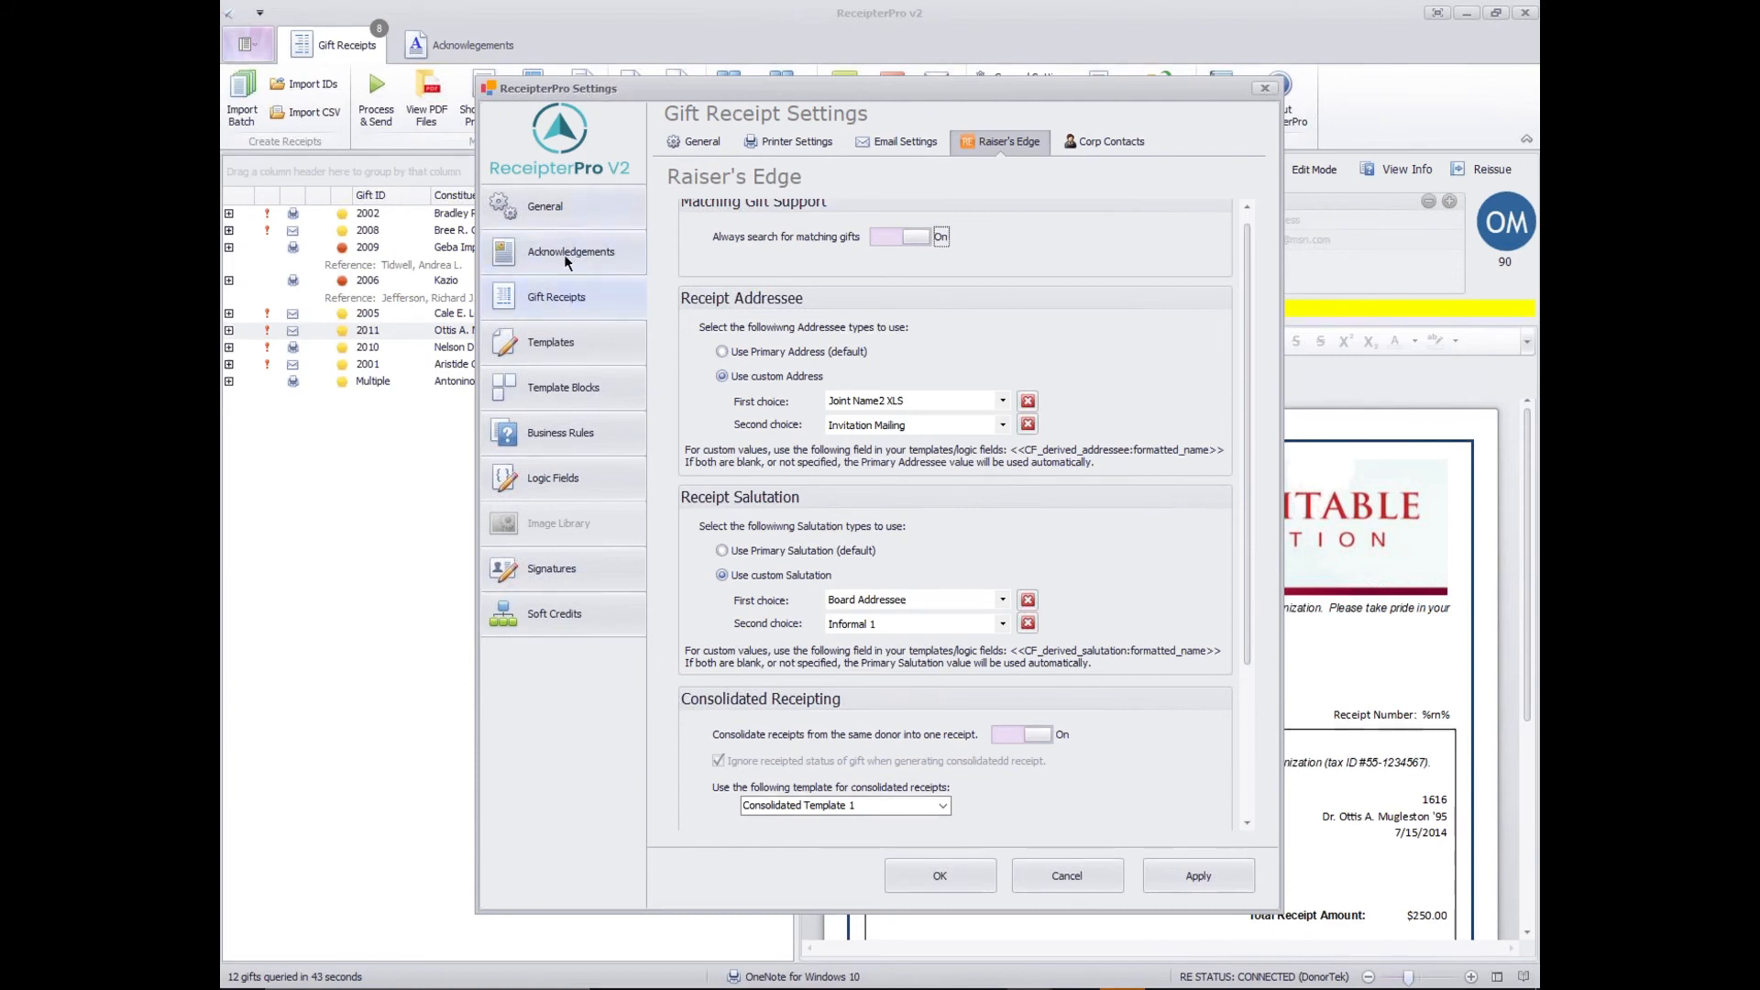
Review the Raiser's Edge options for acknowledgement letters, switching automatic marking of gifts as Acknowledged off and back on.
click(612, 258)
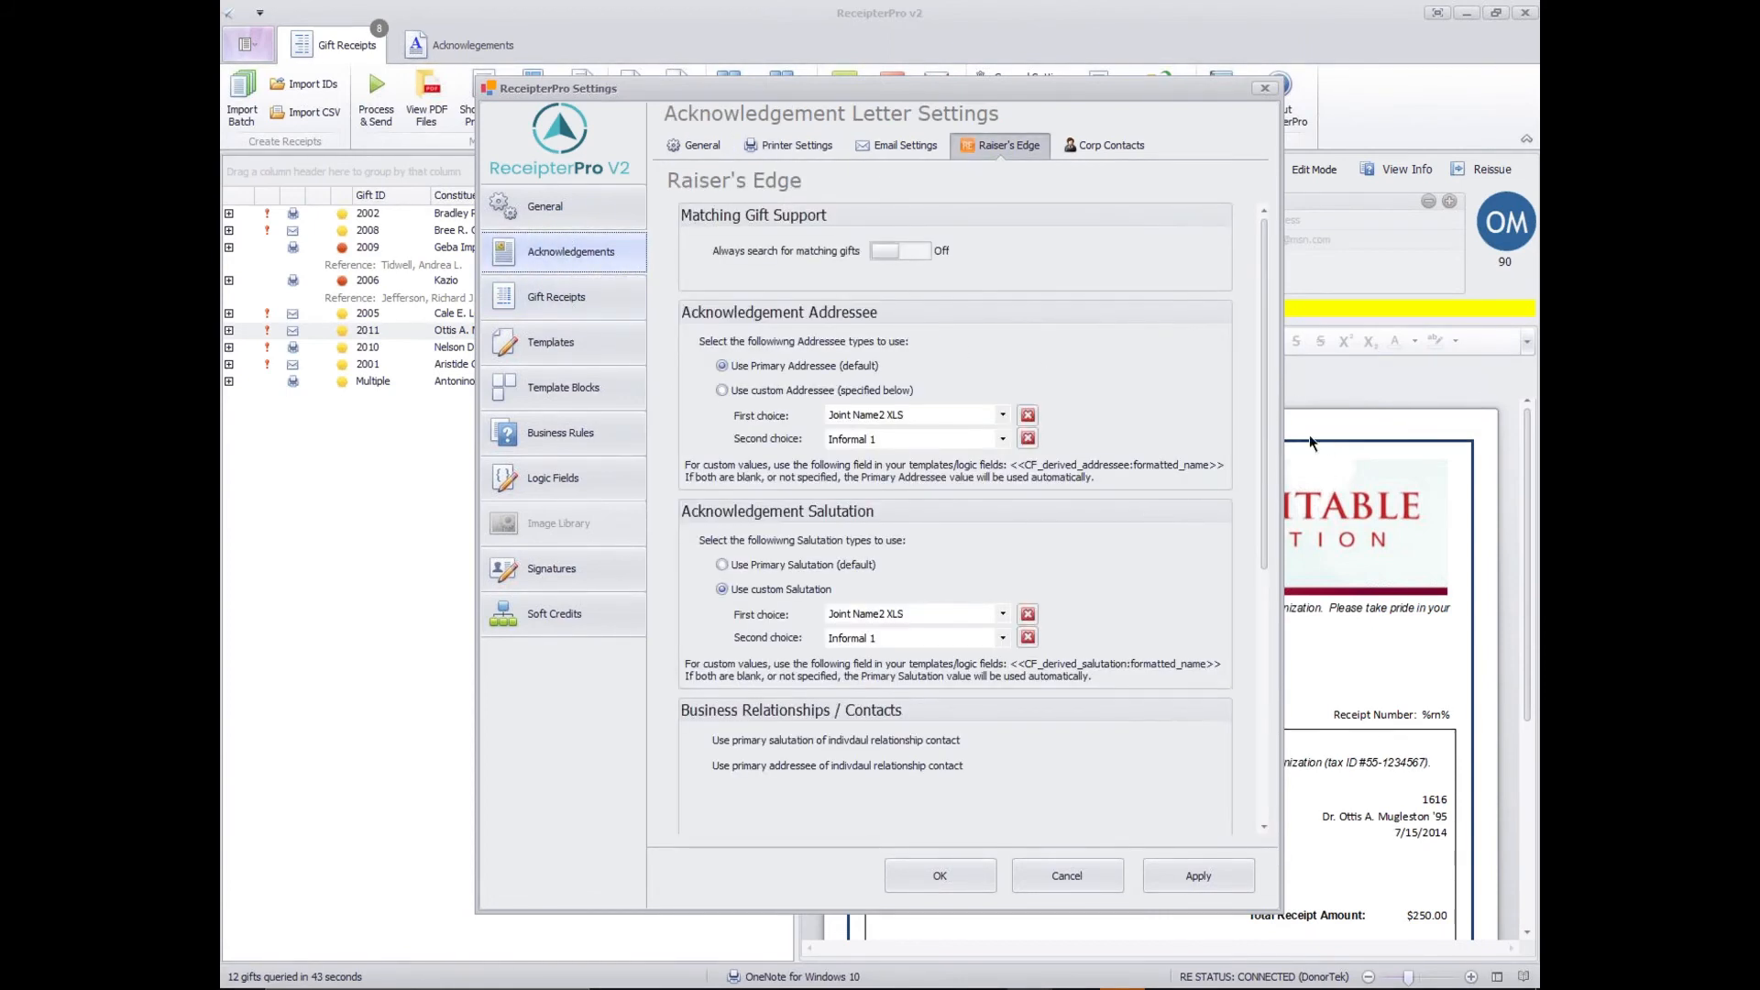
scroll(1267, 310, down, 1)
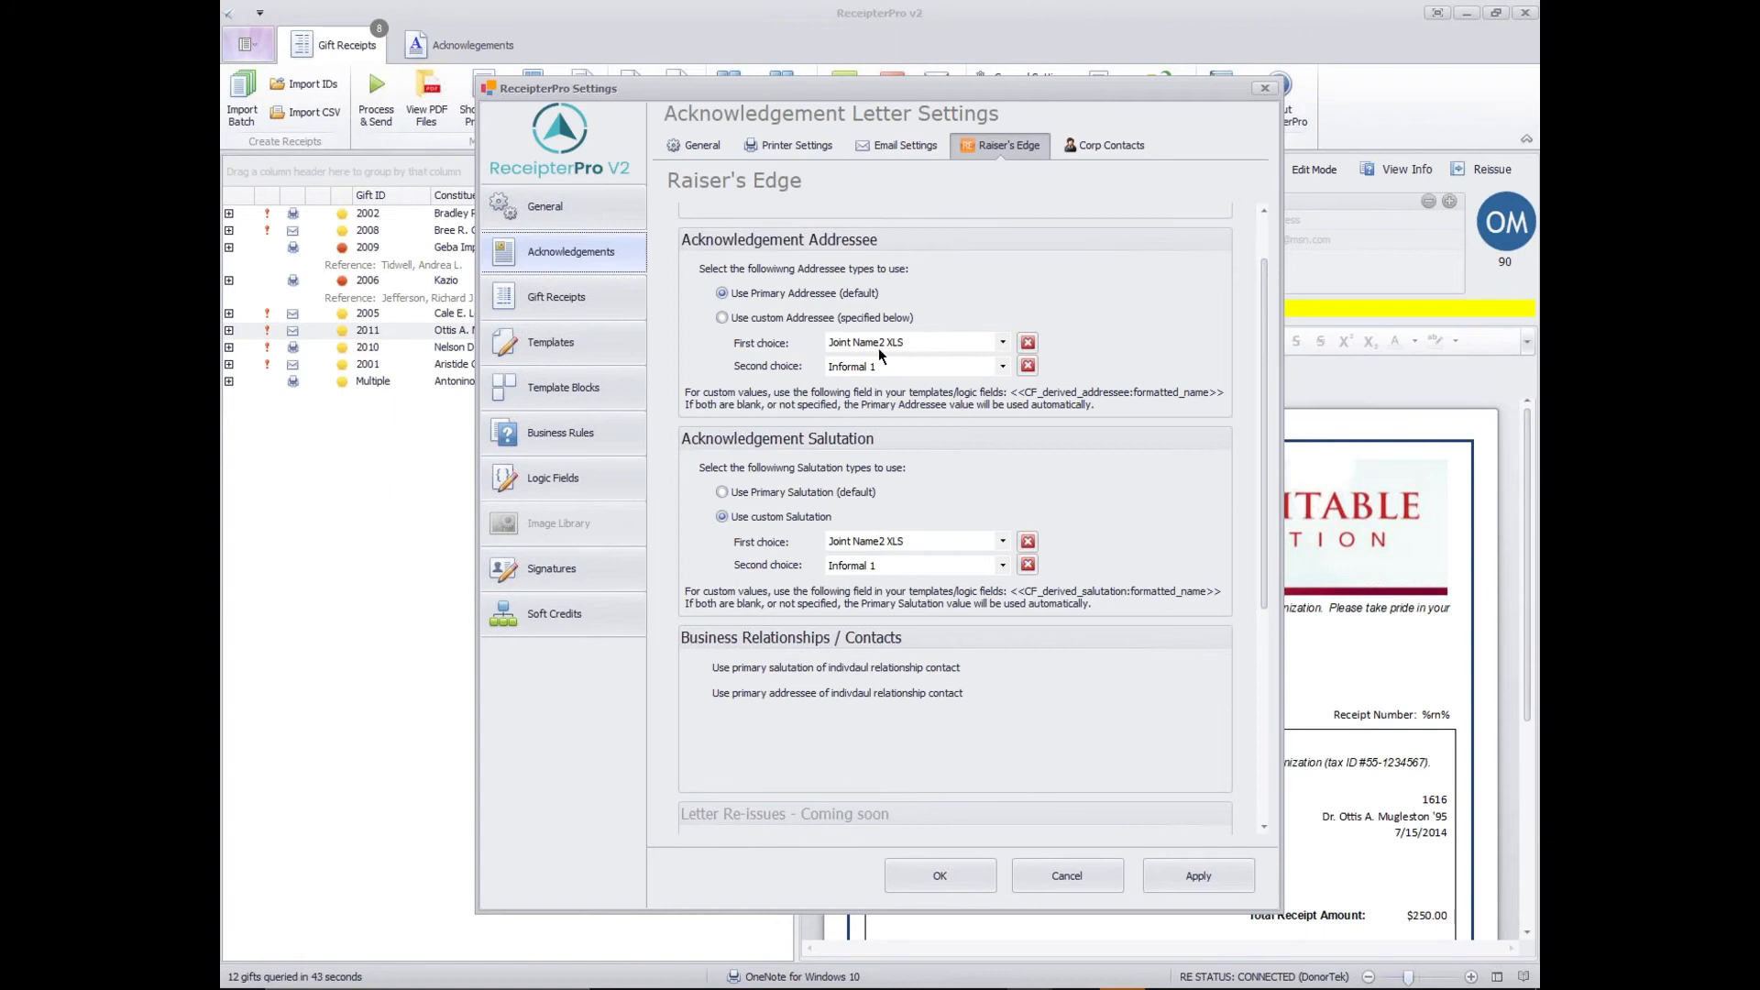
drag(1267, 372, 1264, 698)
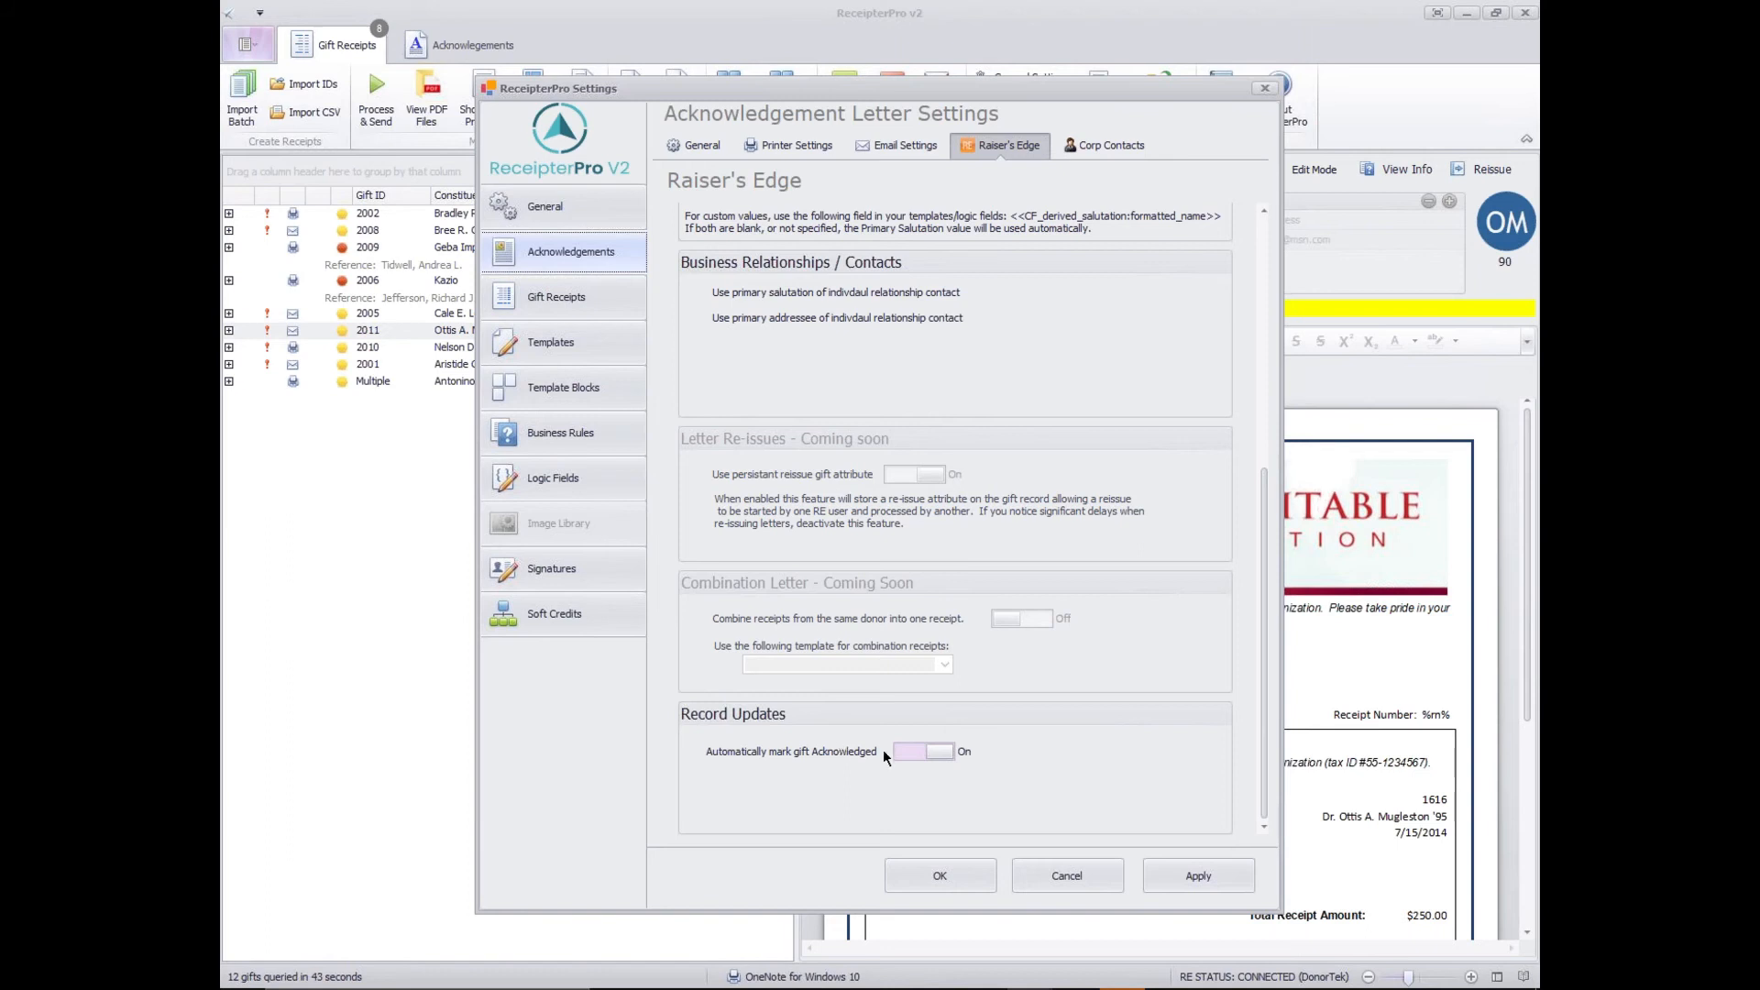
click(935, 757)
click(953, 749)
Set the acknowledgement business contact addressee and salutation to the primary types and recheck the Raiser's Edge options.
click(1105, 145)
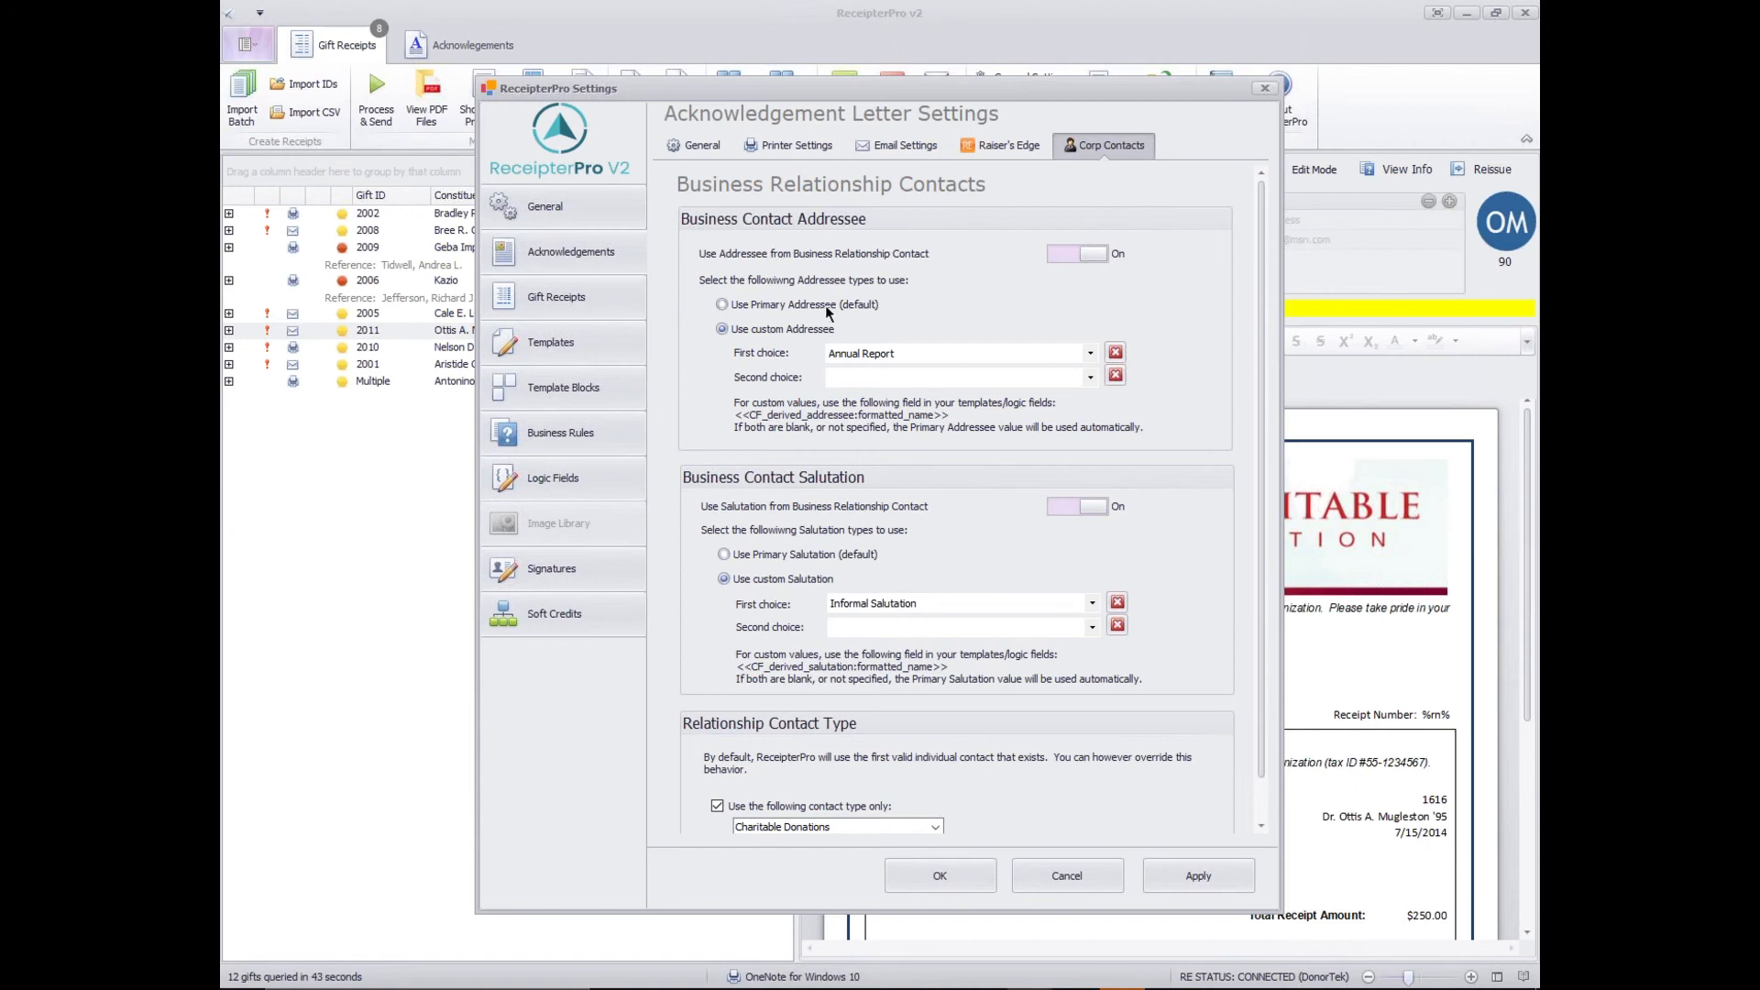
click(830, 306)
click(811, 554)
click(1004, 152)
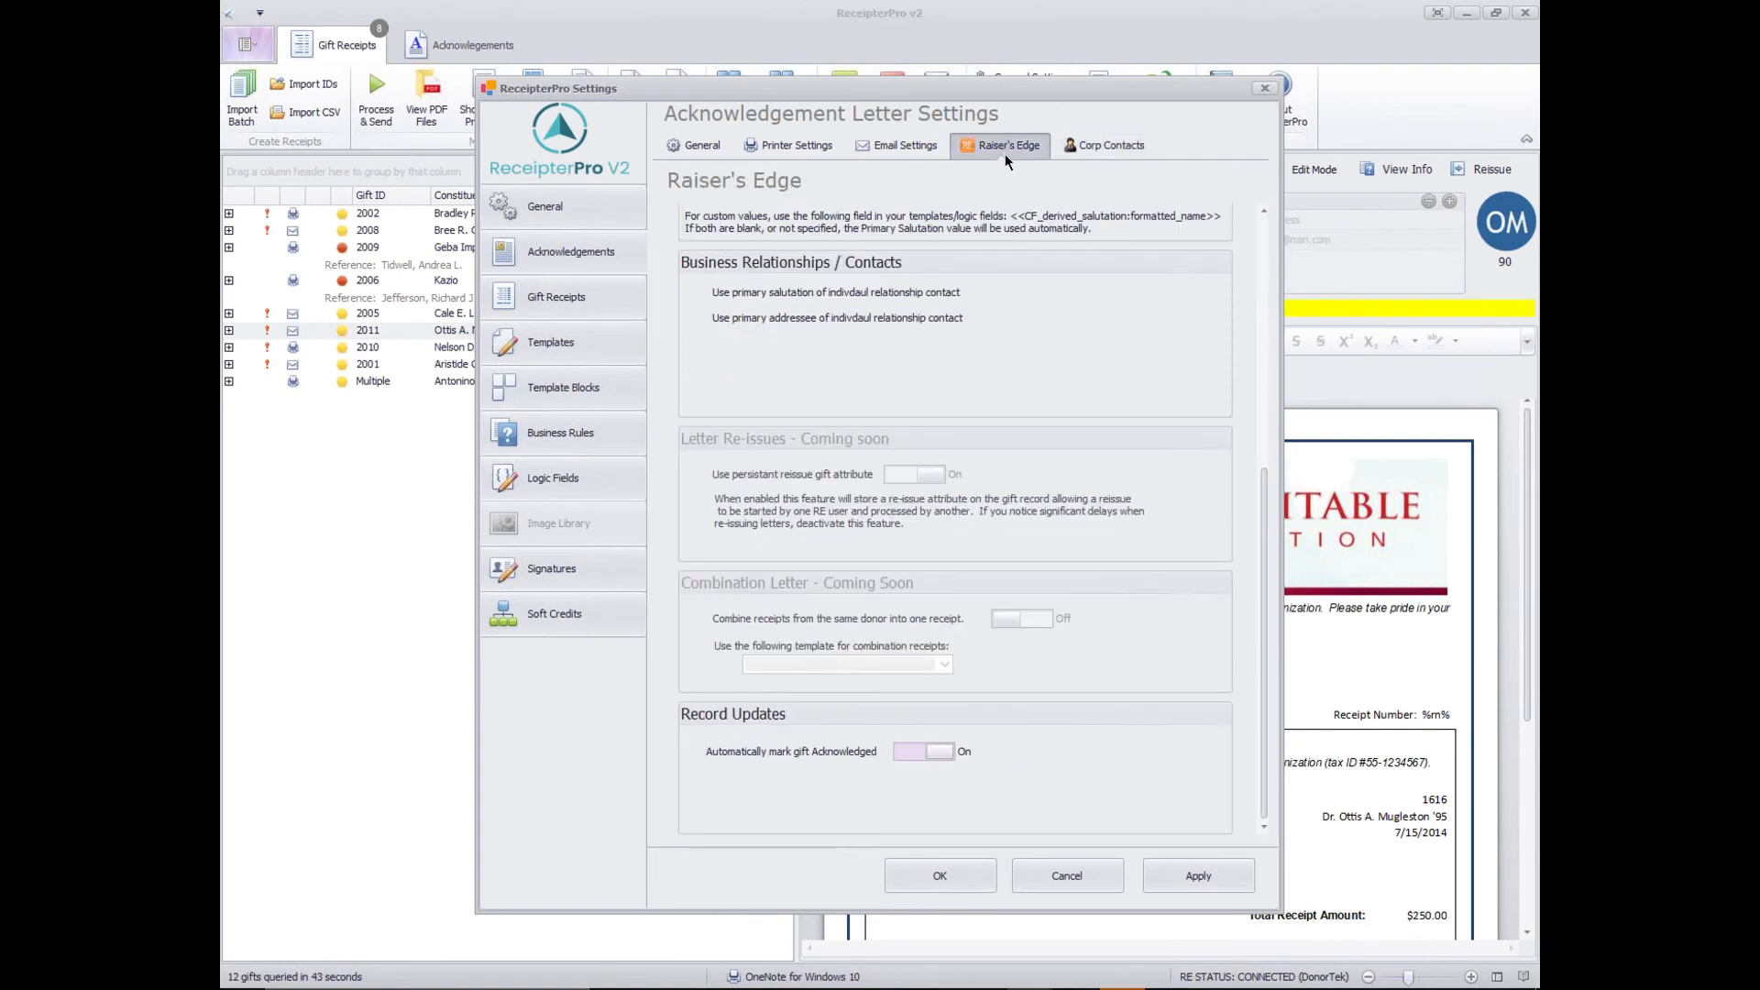
click(1082, 145)
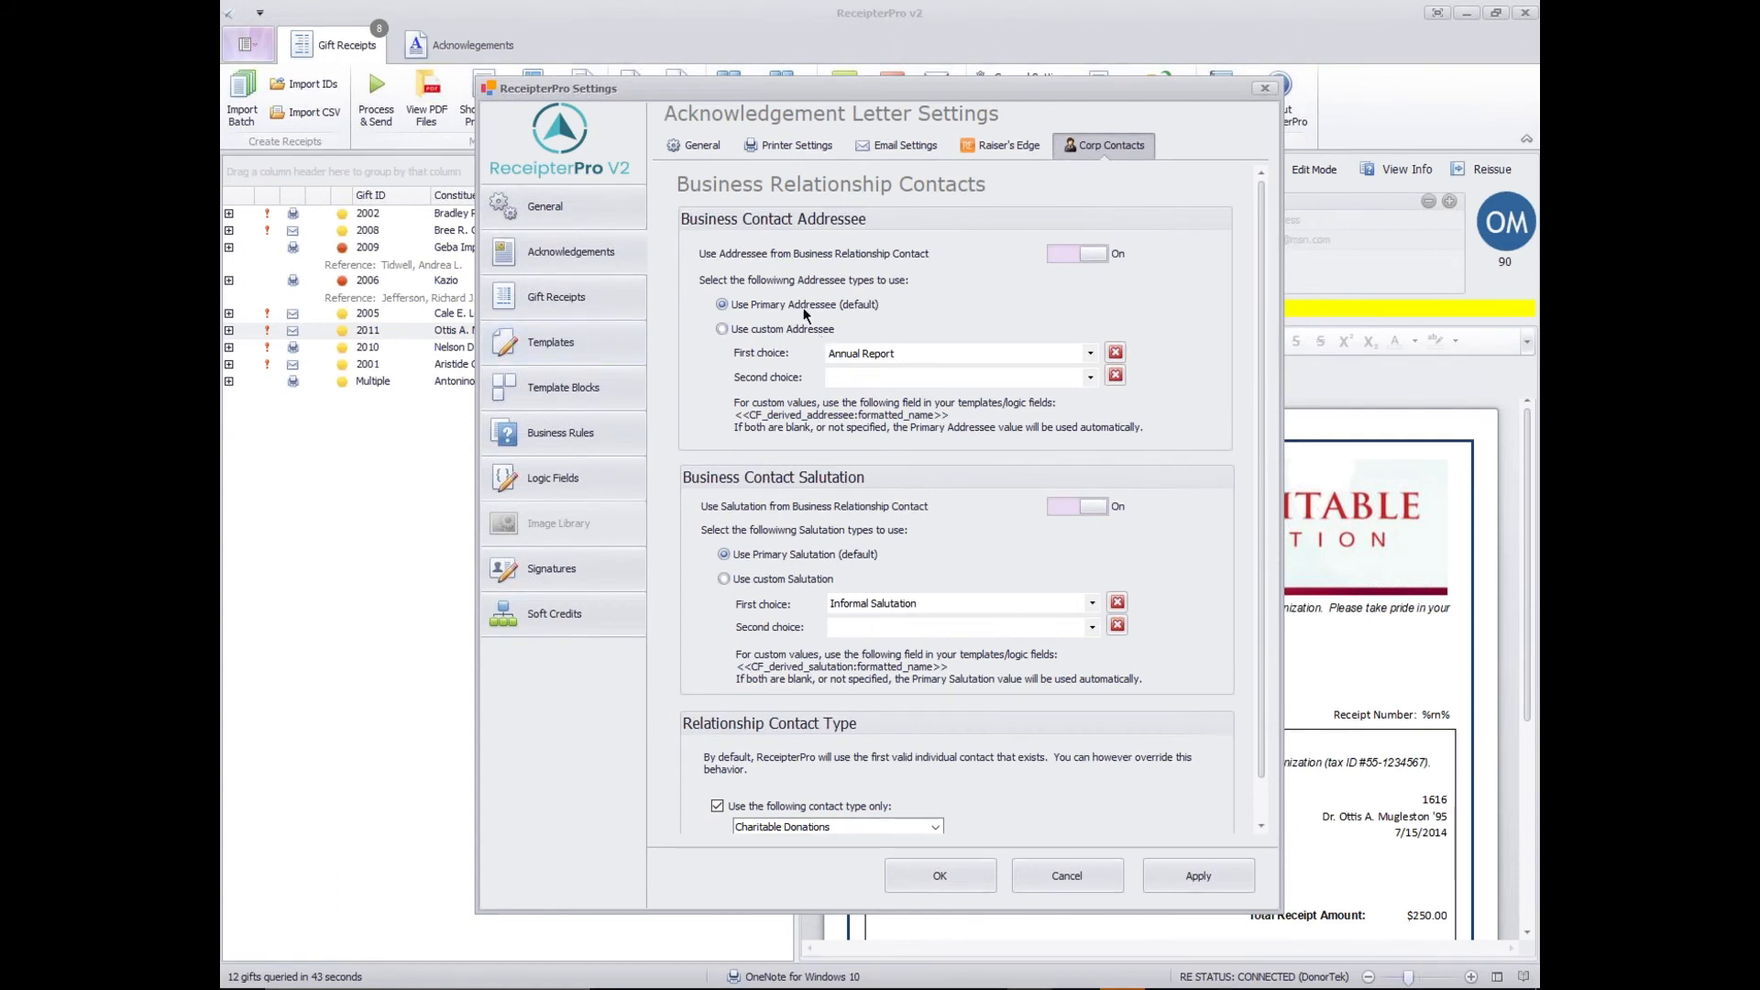
Return the acknowledgement business contact addressee and salutation to the custom types.
click(775, 328)
click(796, 578)
click(811, 331)
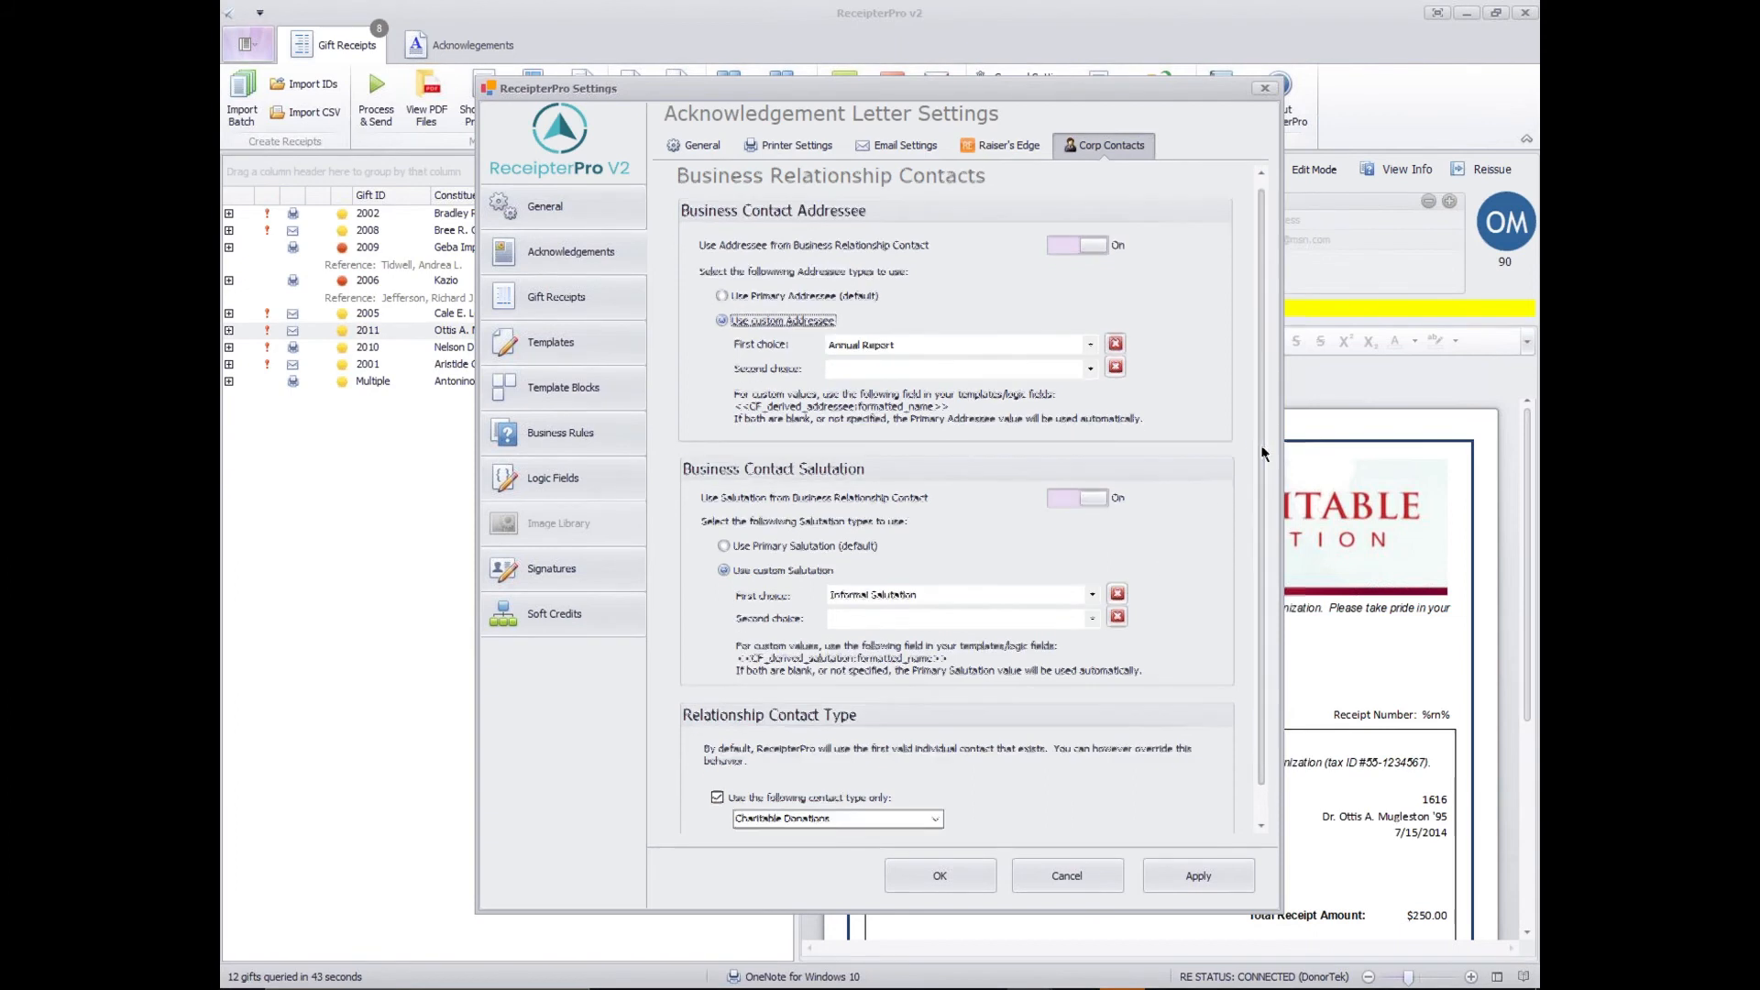
Review the relationship contact types offered for acknowledgement letters, keeping Charitable Donations selected.
scroll(1252, 447, down, 1)
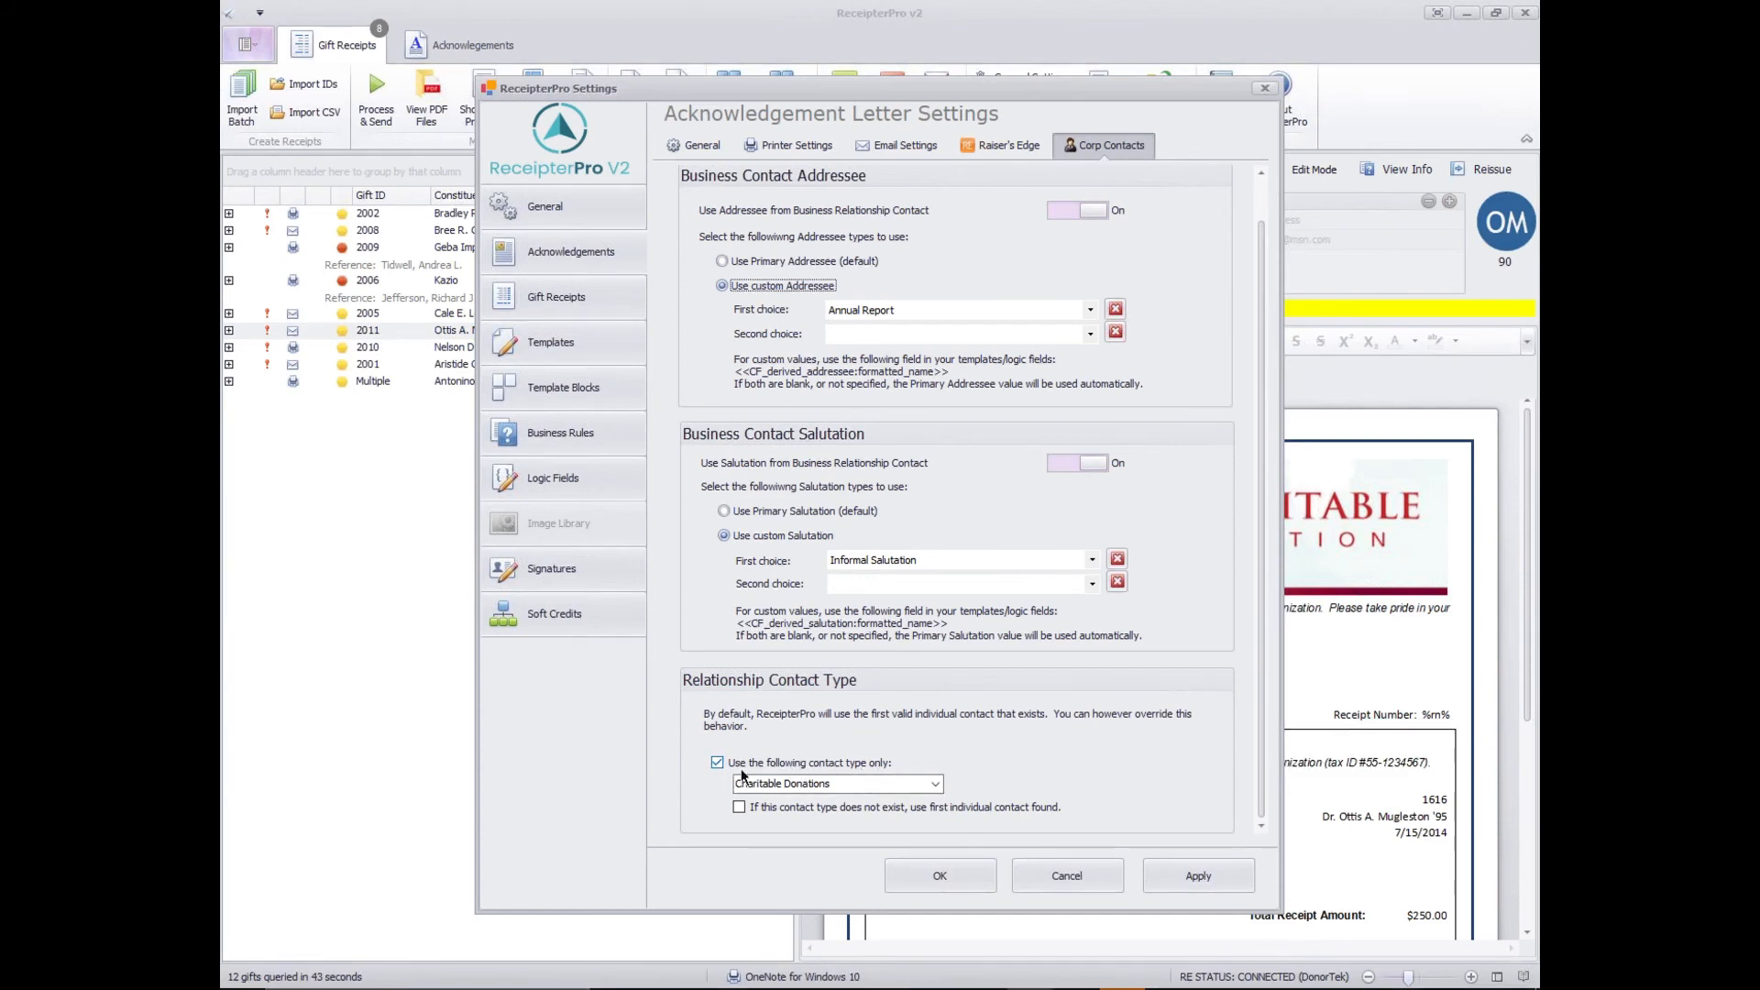
click(935, 783)
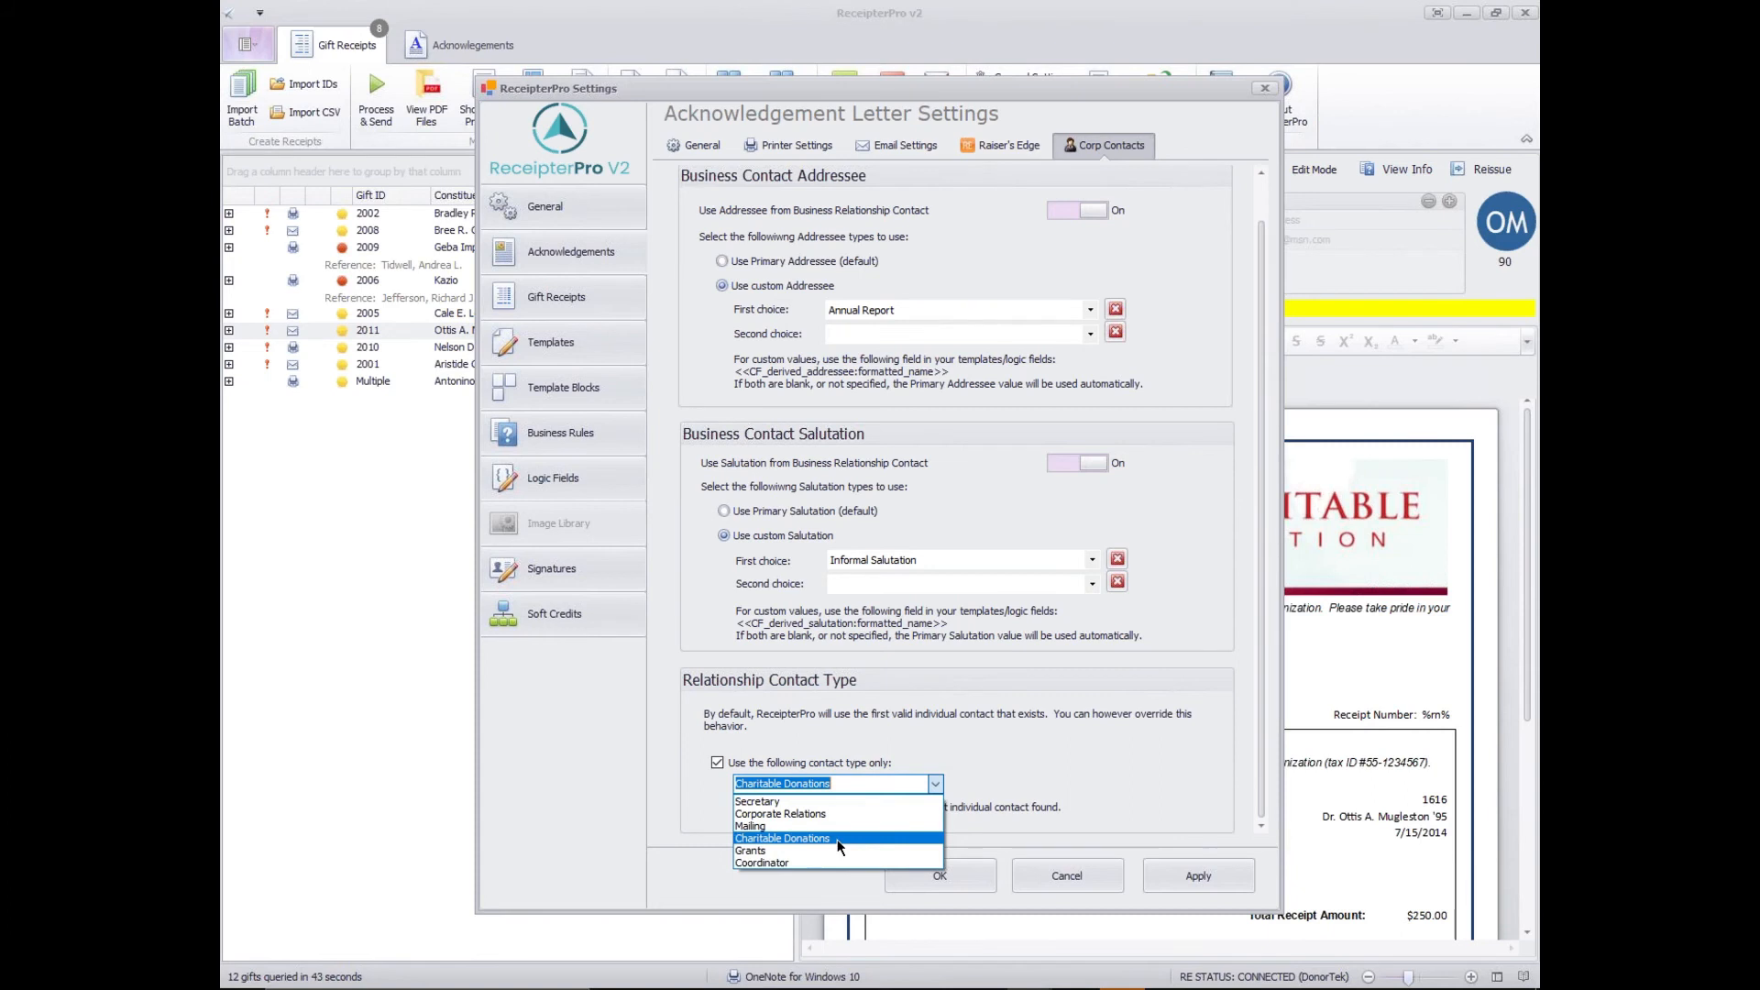
click(936, 784)
click(936, 785)
click(782, 837)
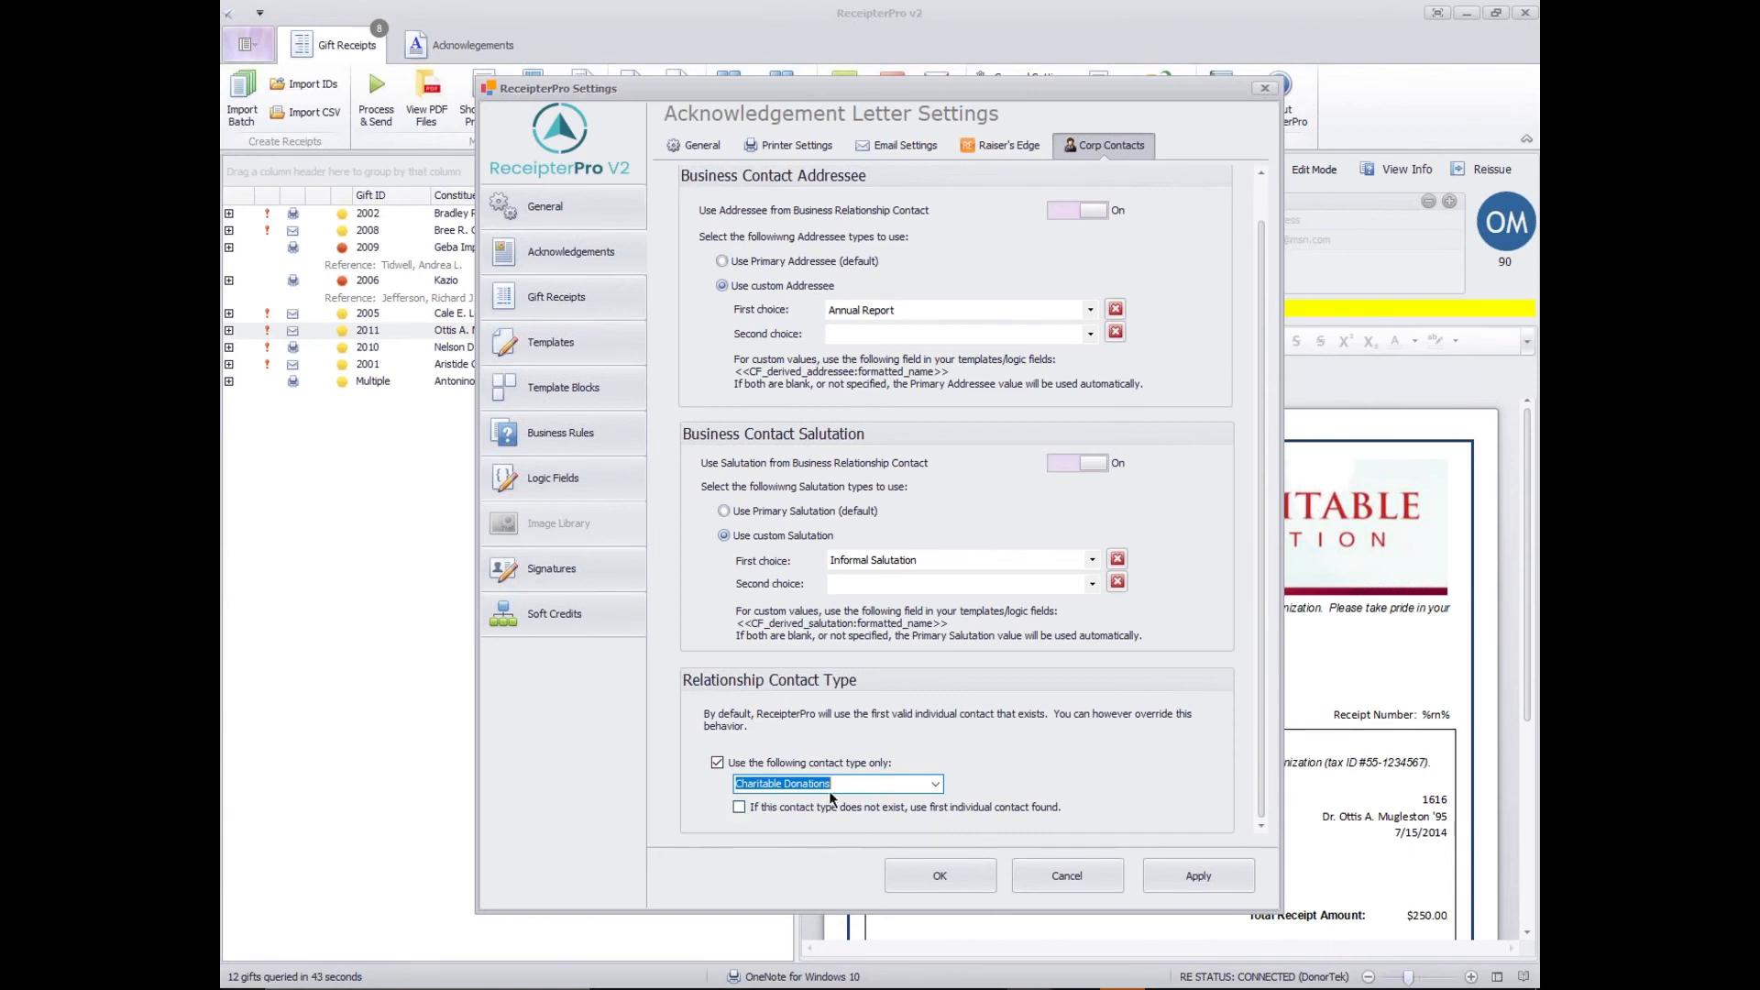
click(739, 807)
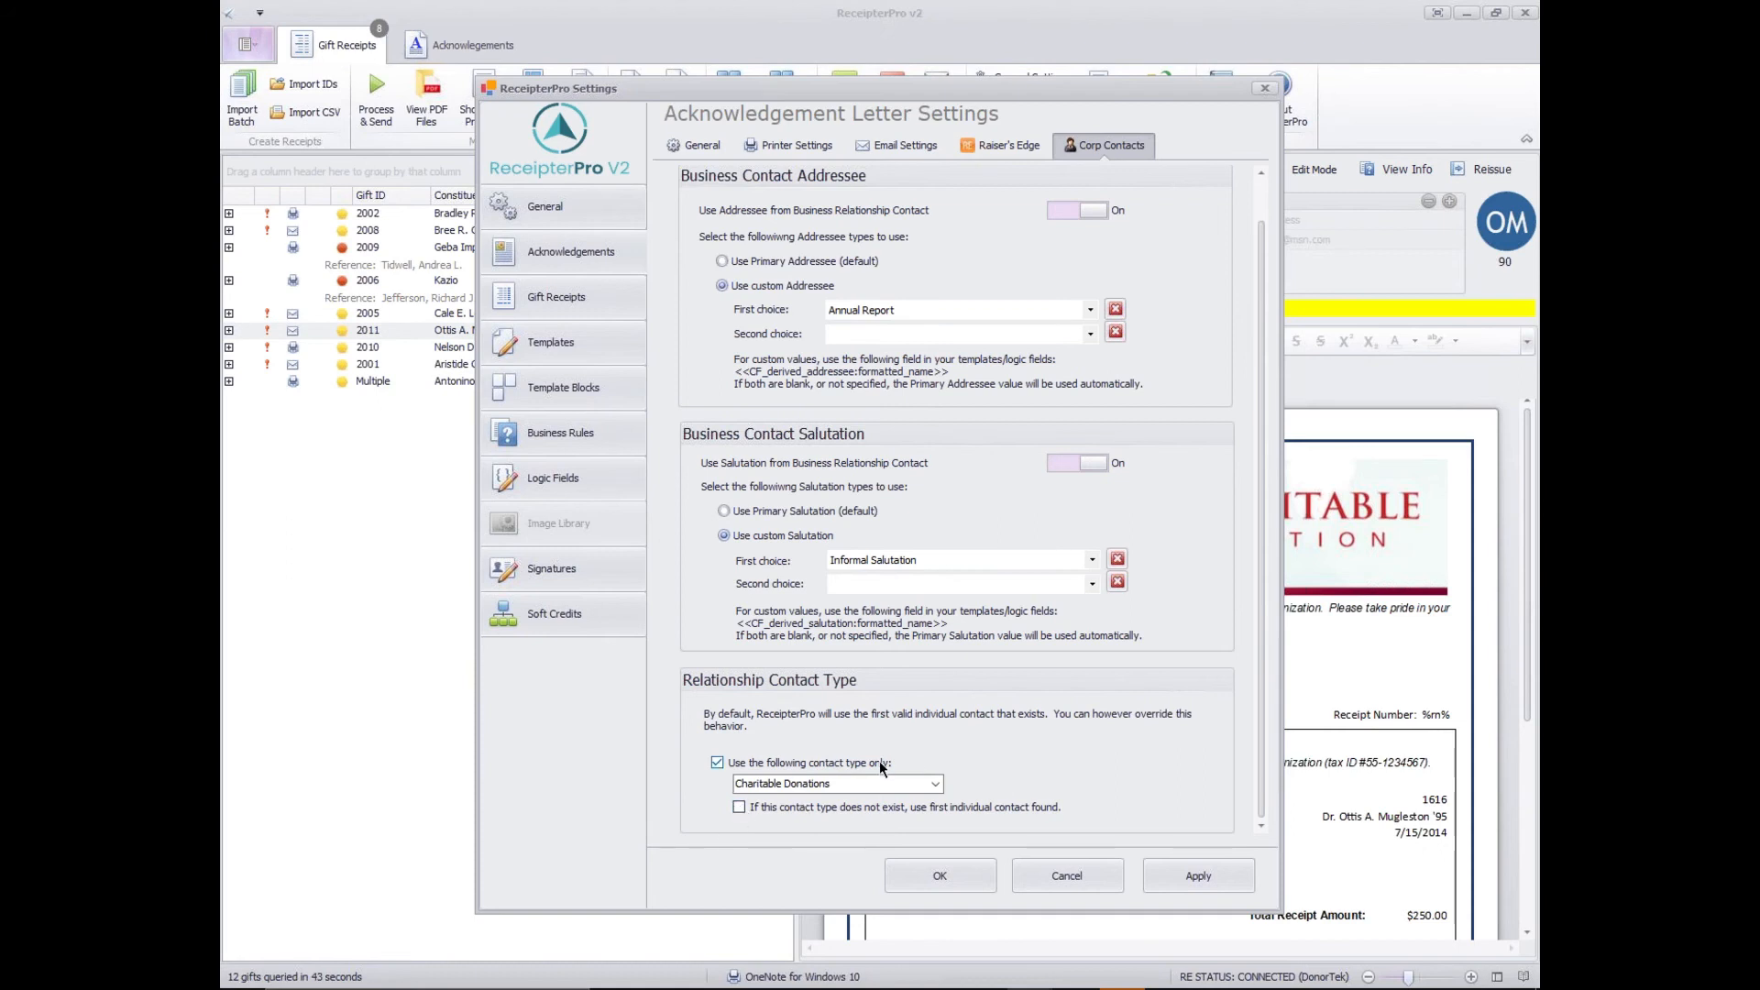
click(859, 785)
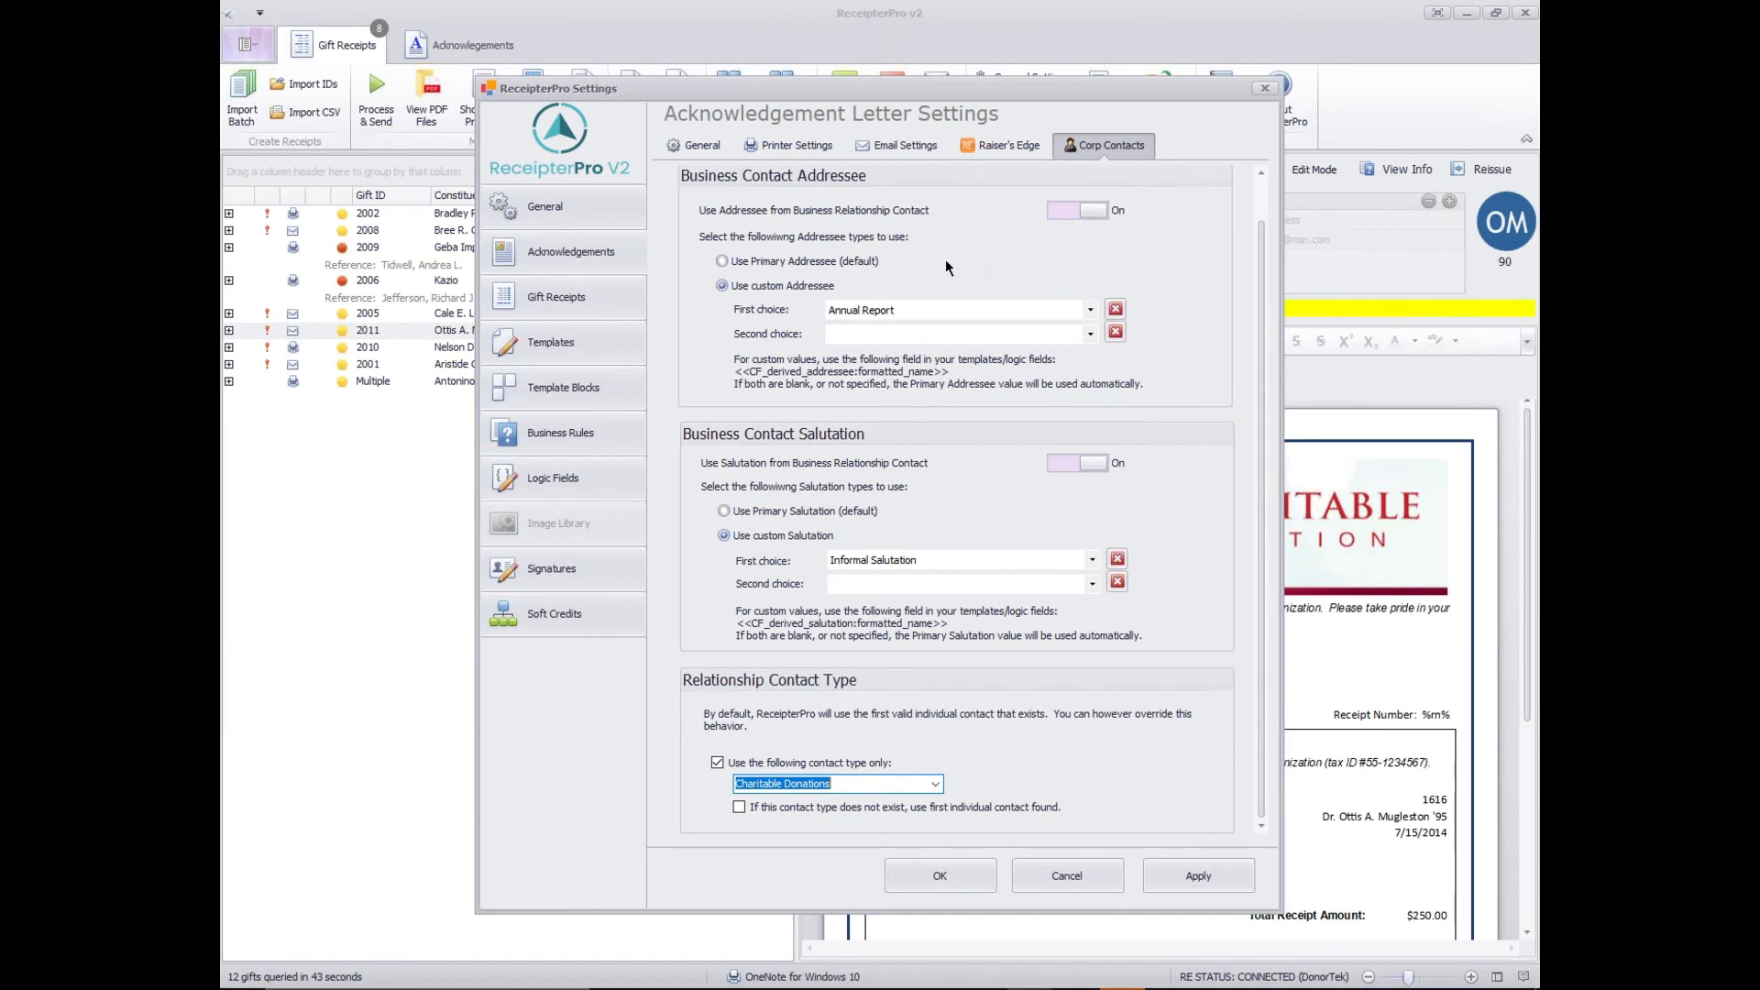
Review the sender and reply-to names and email addresses in the acknowledgement letters' email settings.
click(913, 148)
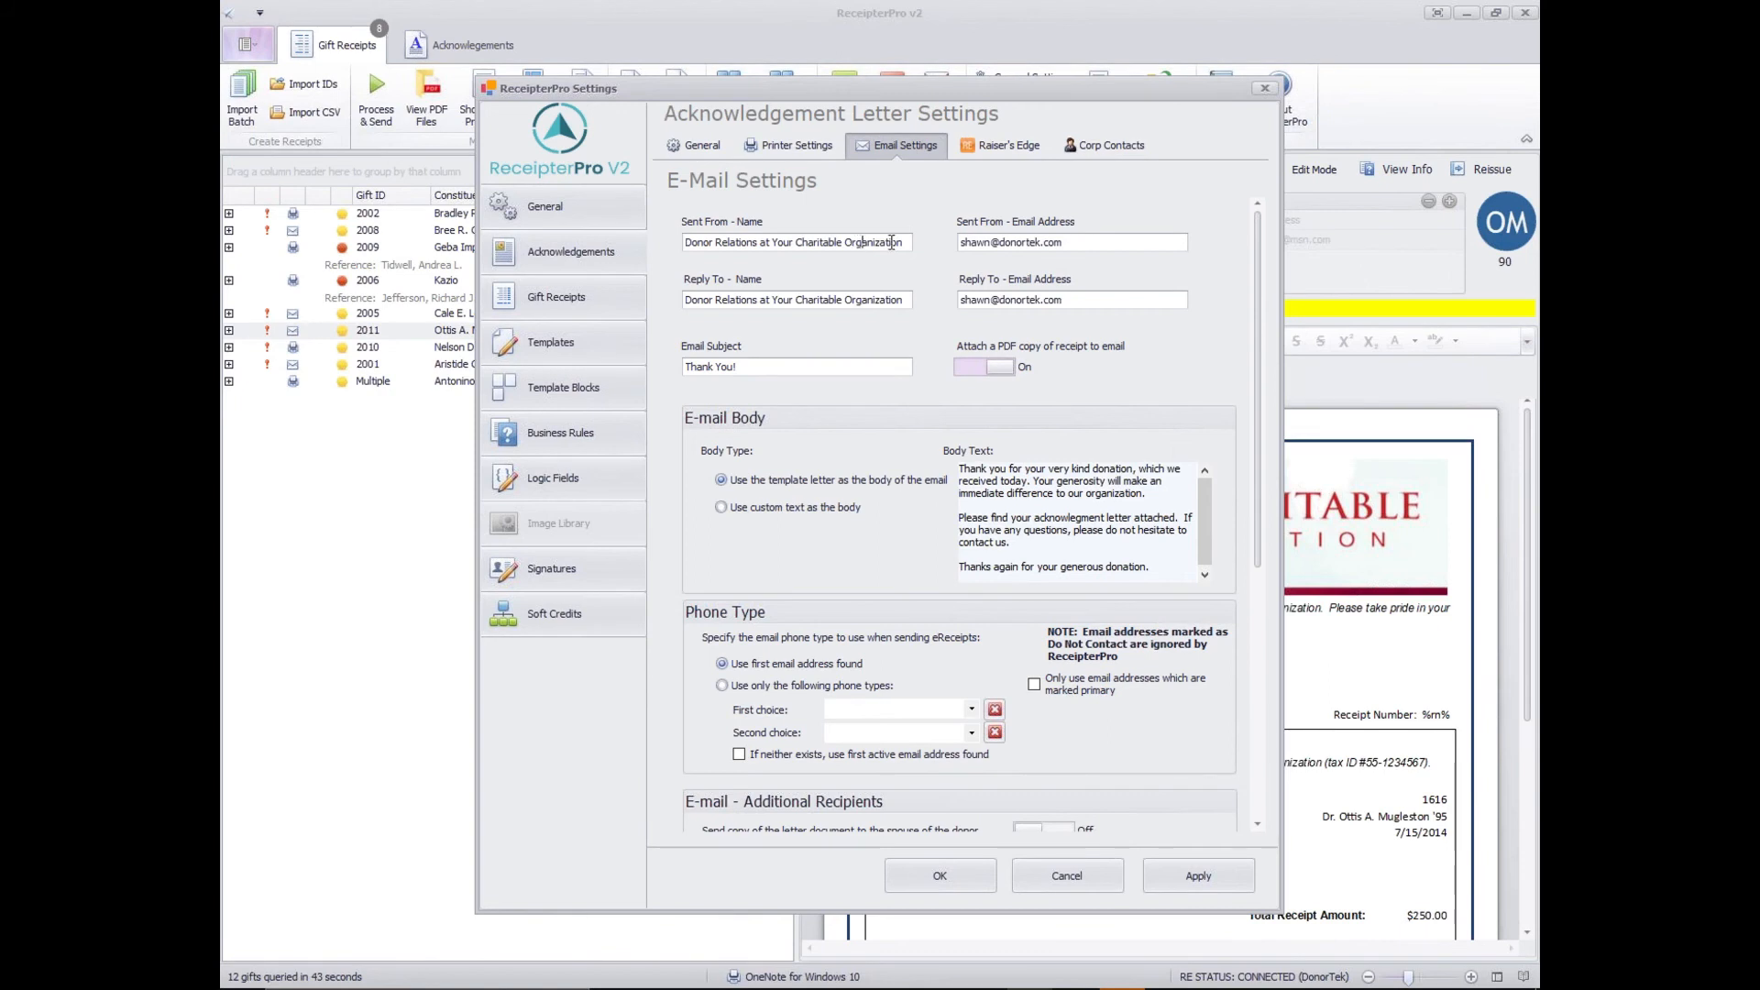
drag(905, 242, 679, 243)
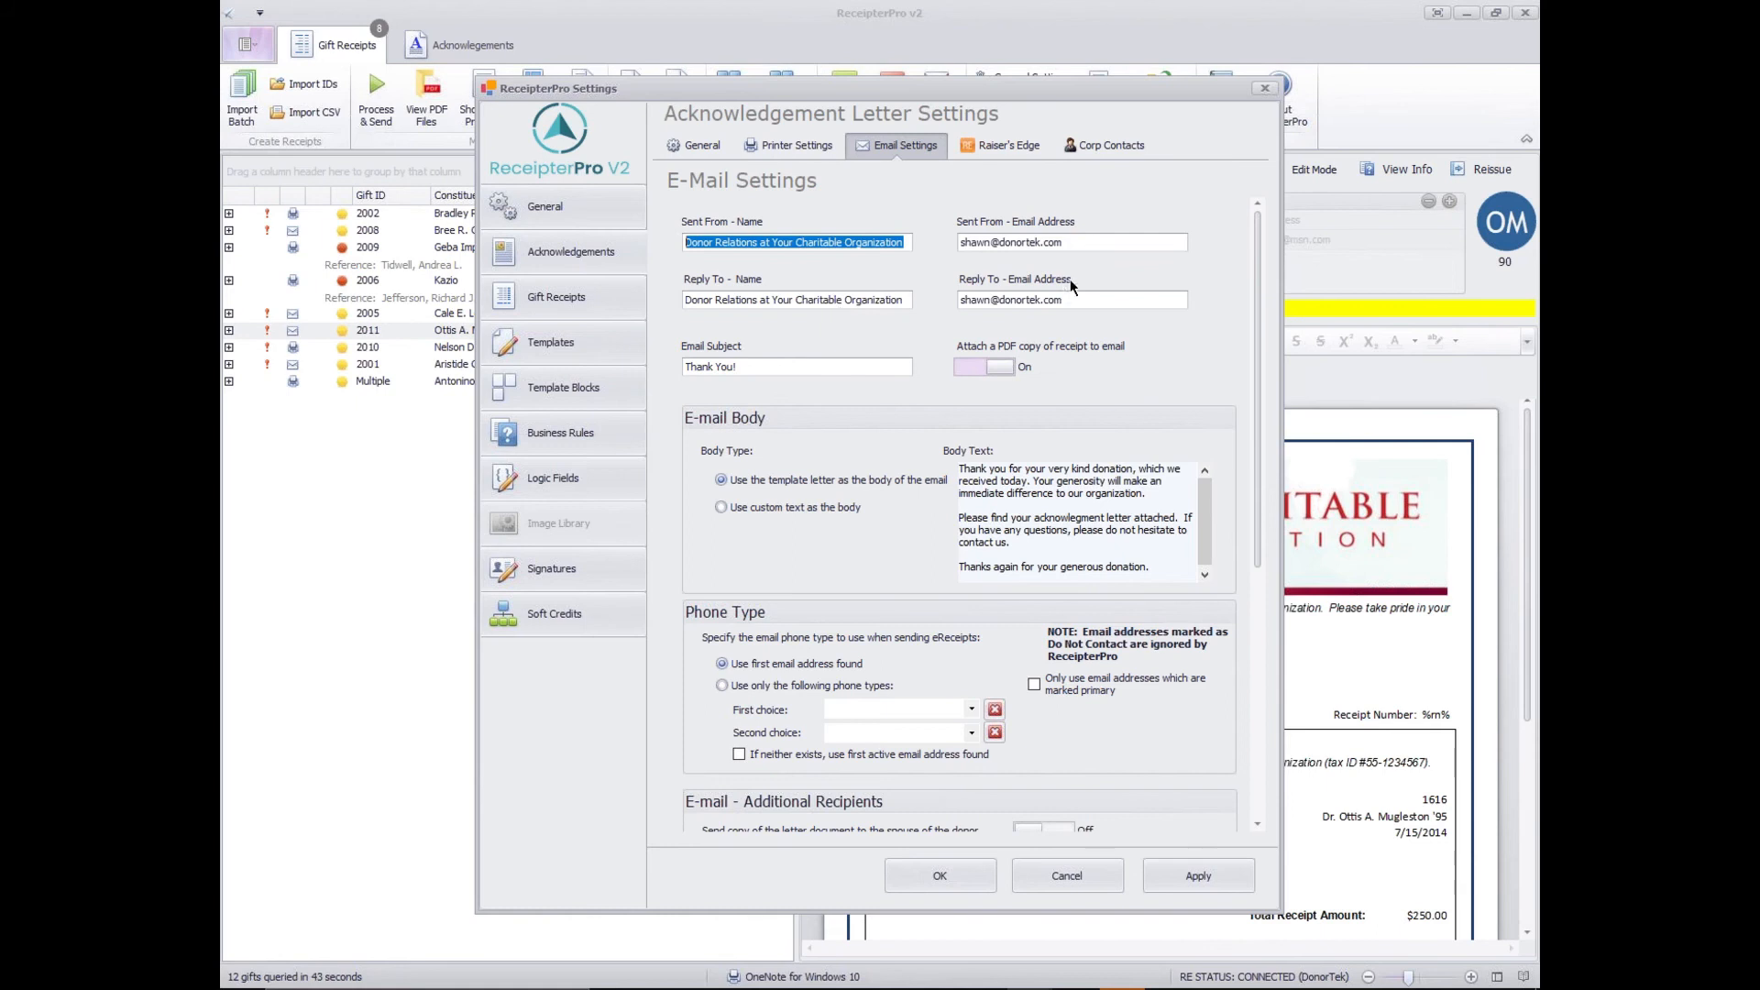
click(1090, 242)
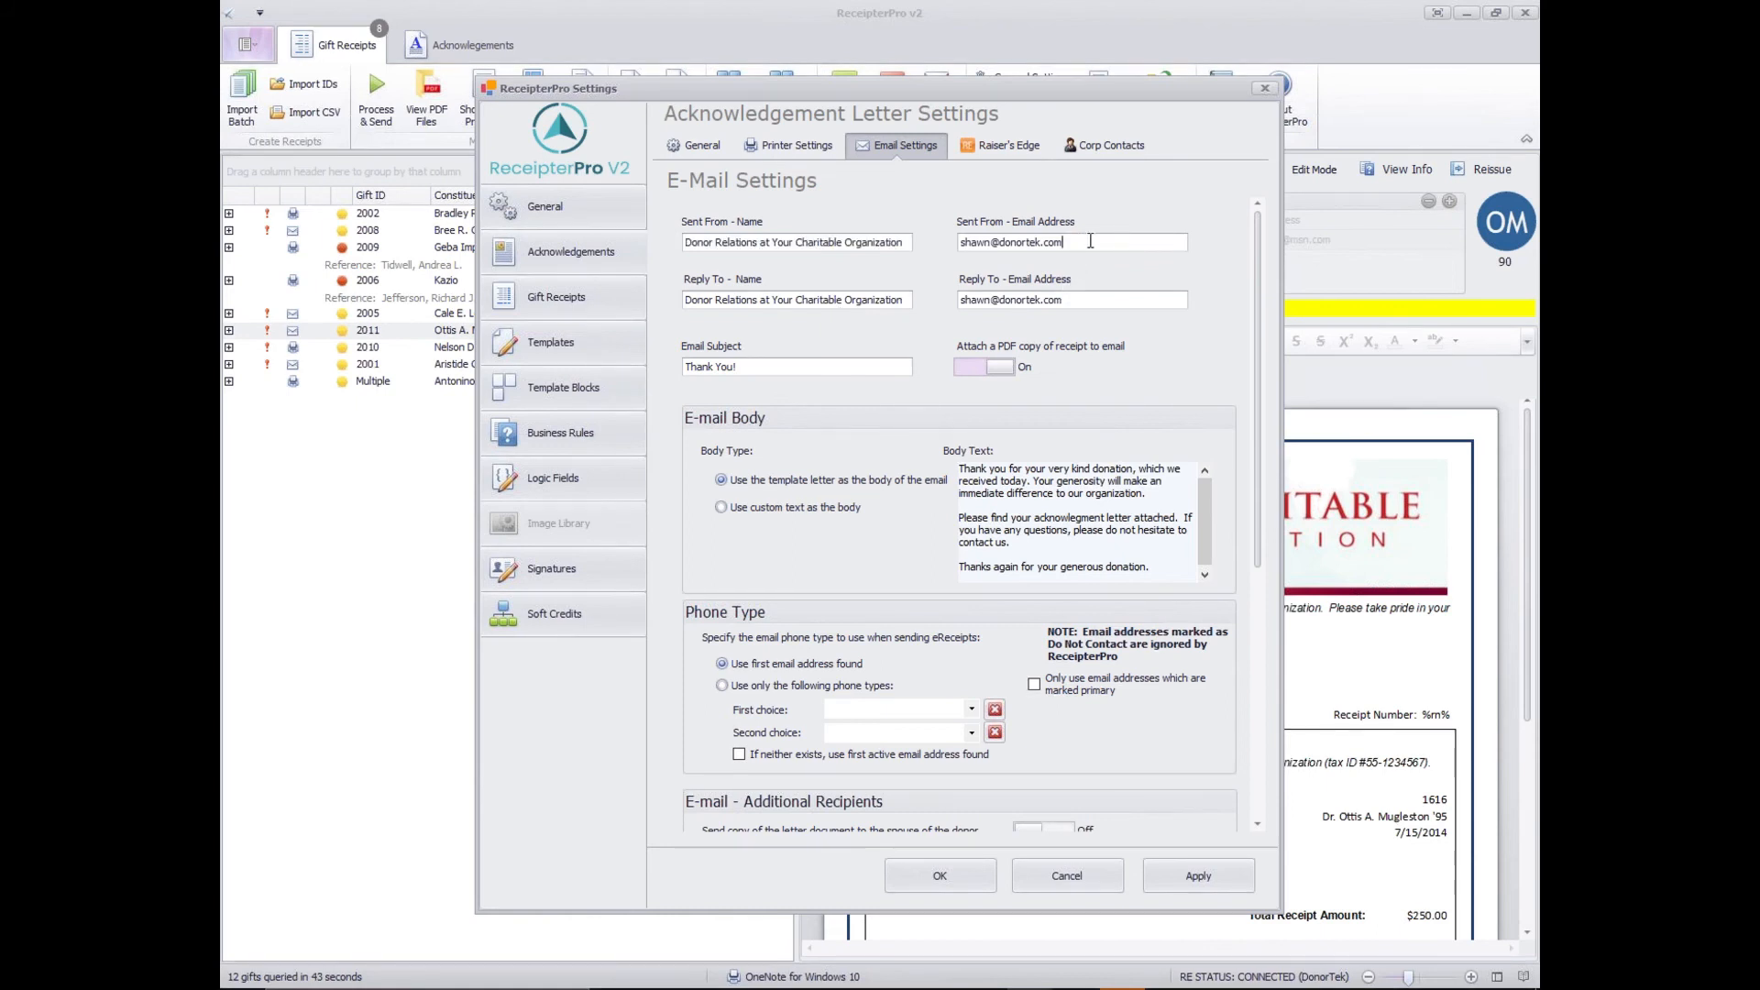
drag(1090, 241, 941, 247)
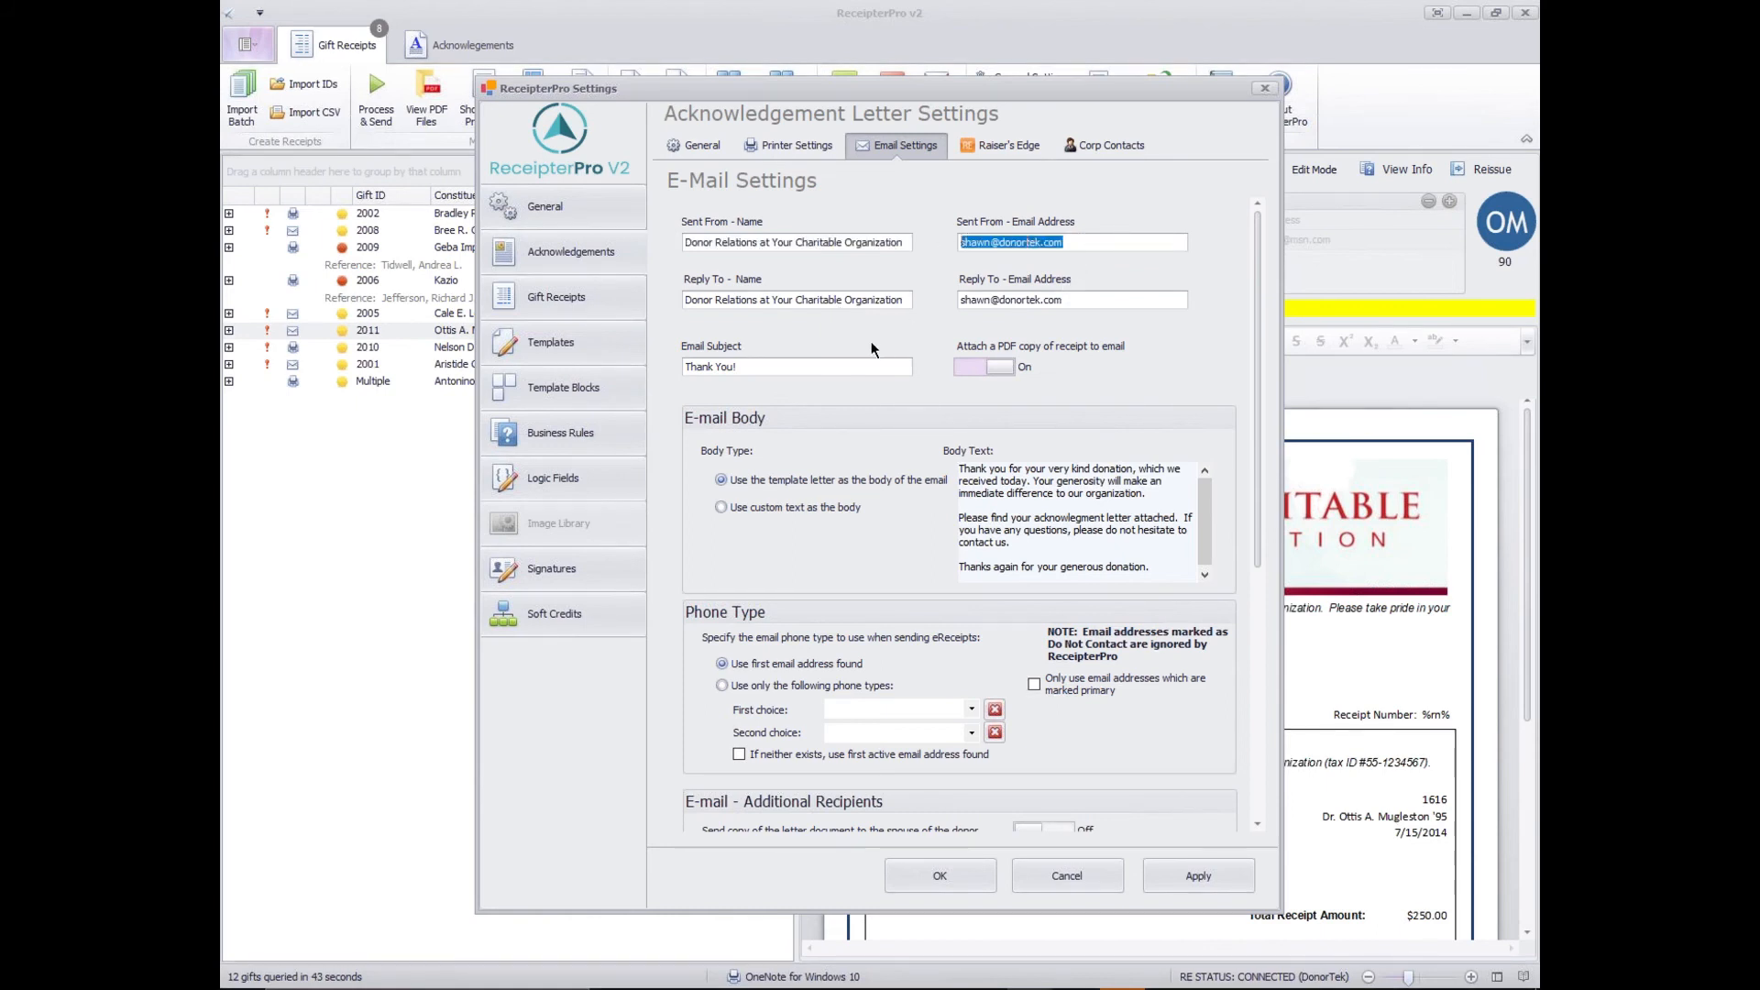
key(Tab)
drag(904, 300, 606, 298)
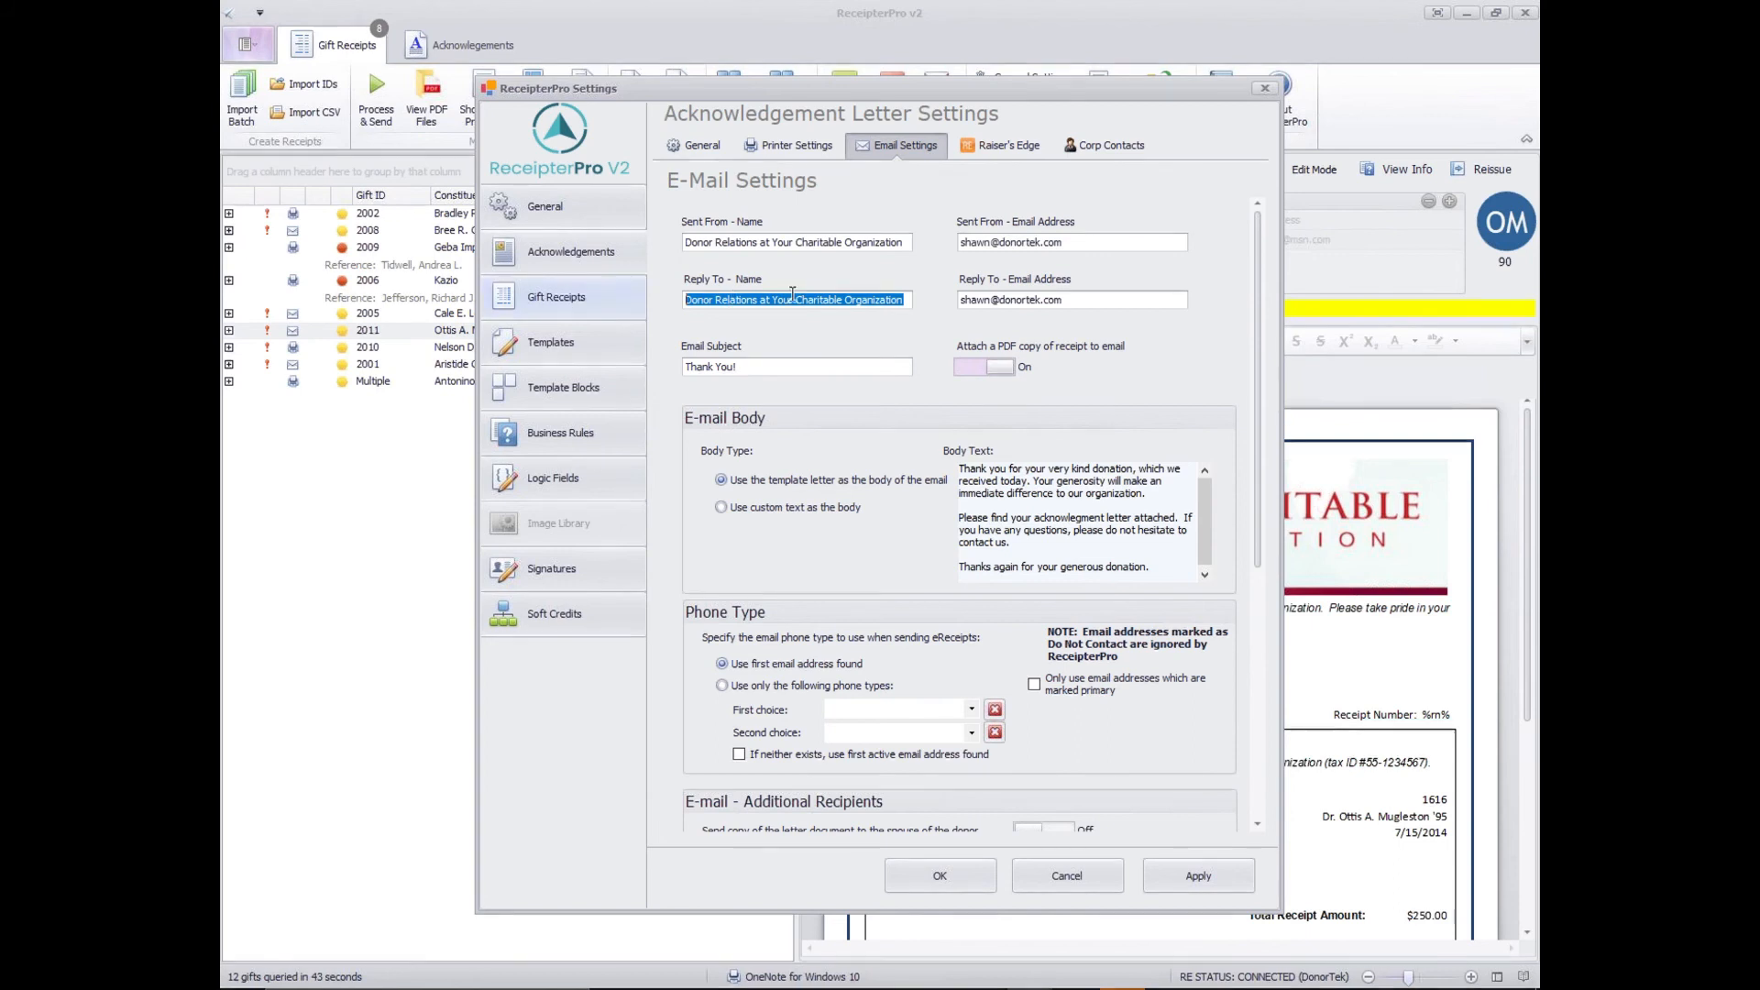
click(1067, 298)
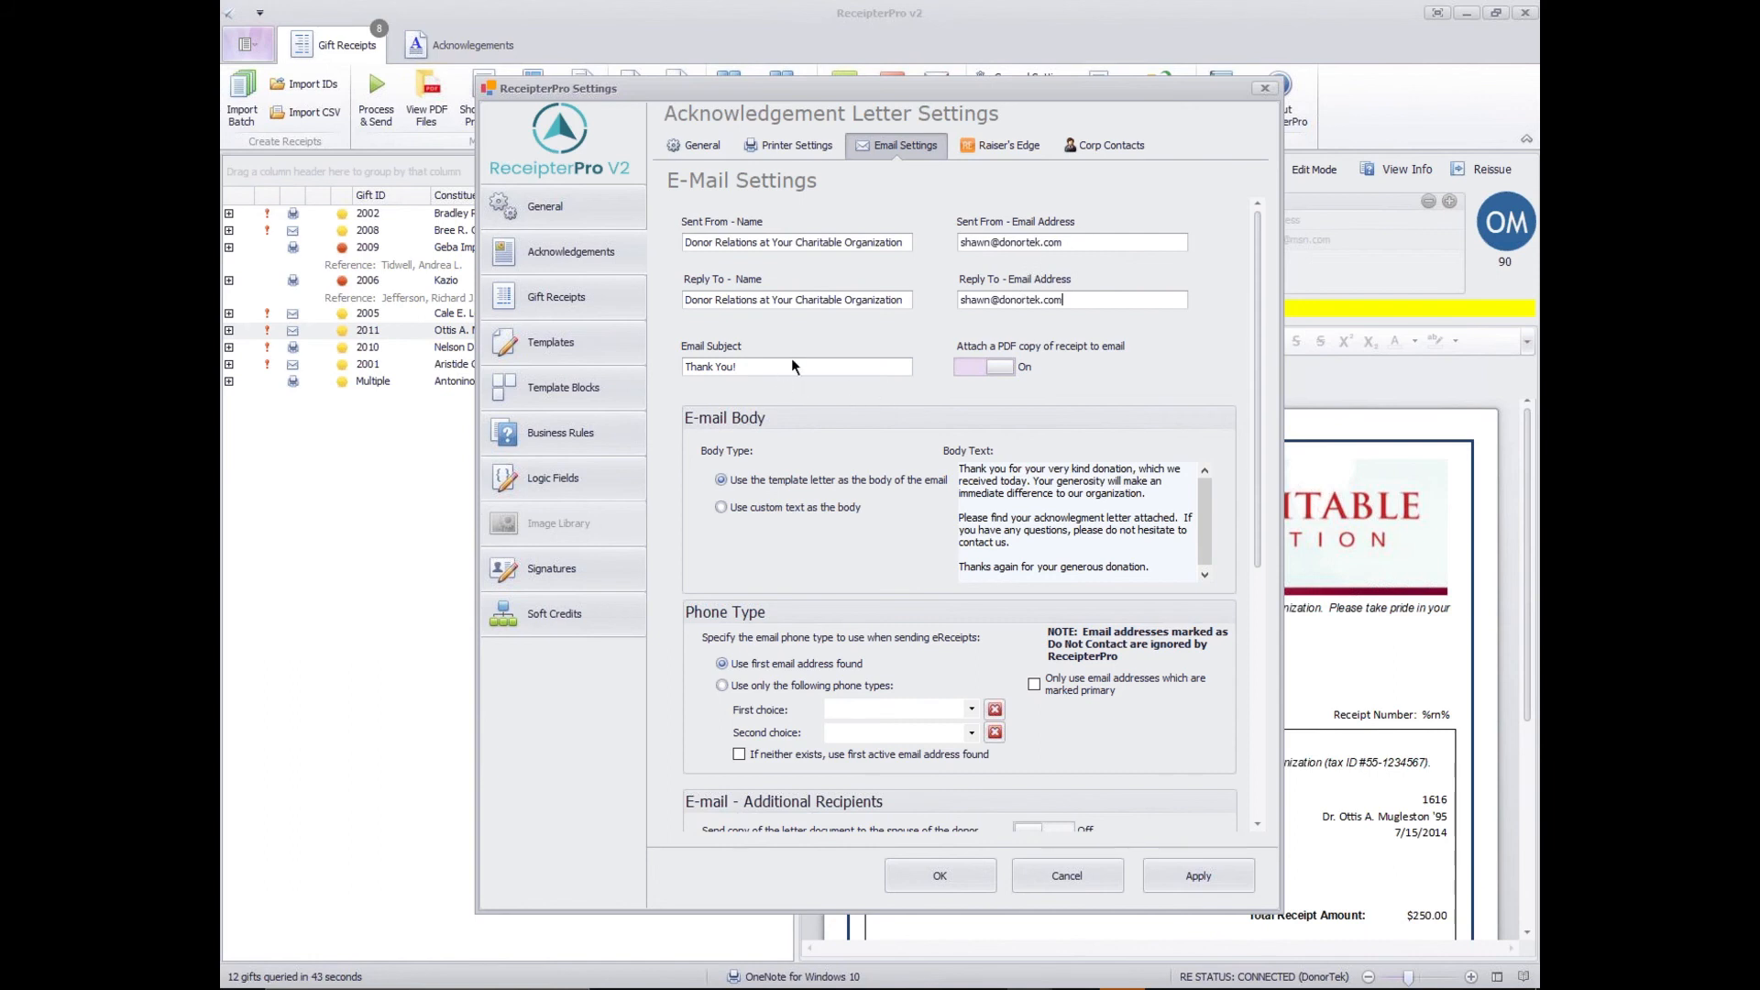
Check the acknowledgement email's subject and the option to attach a PDF copy of the receipt.
drag(793, 364, 660, 359)
click(810, 368)
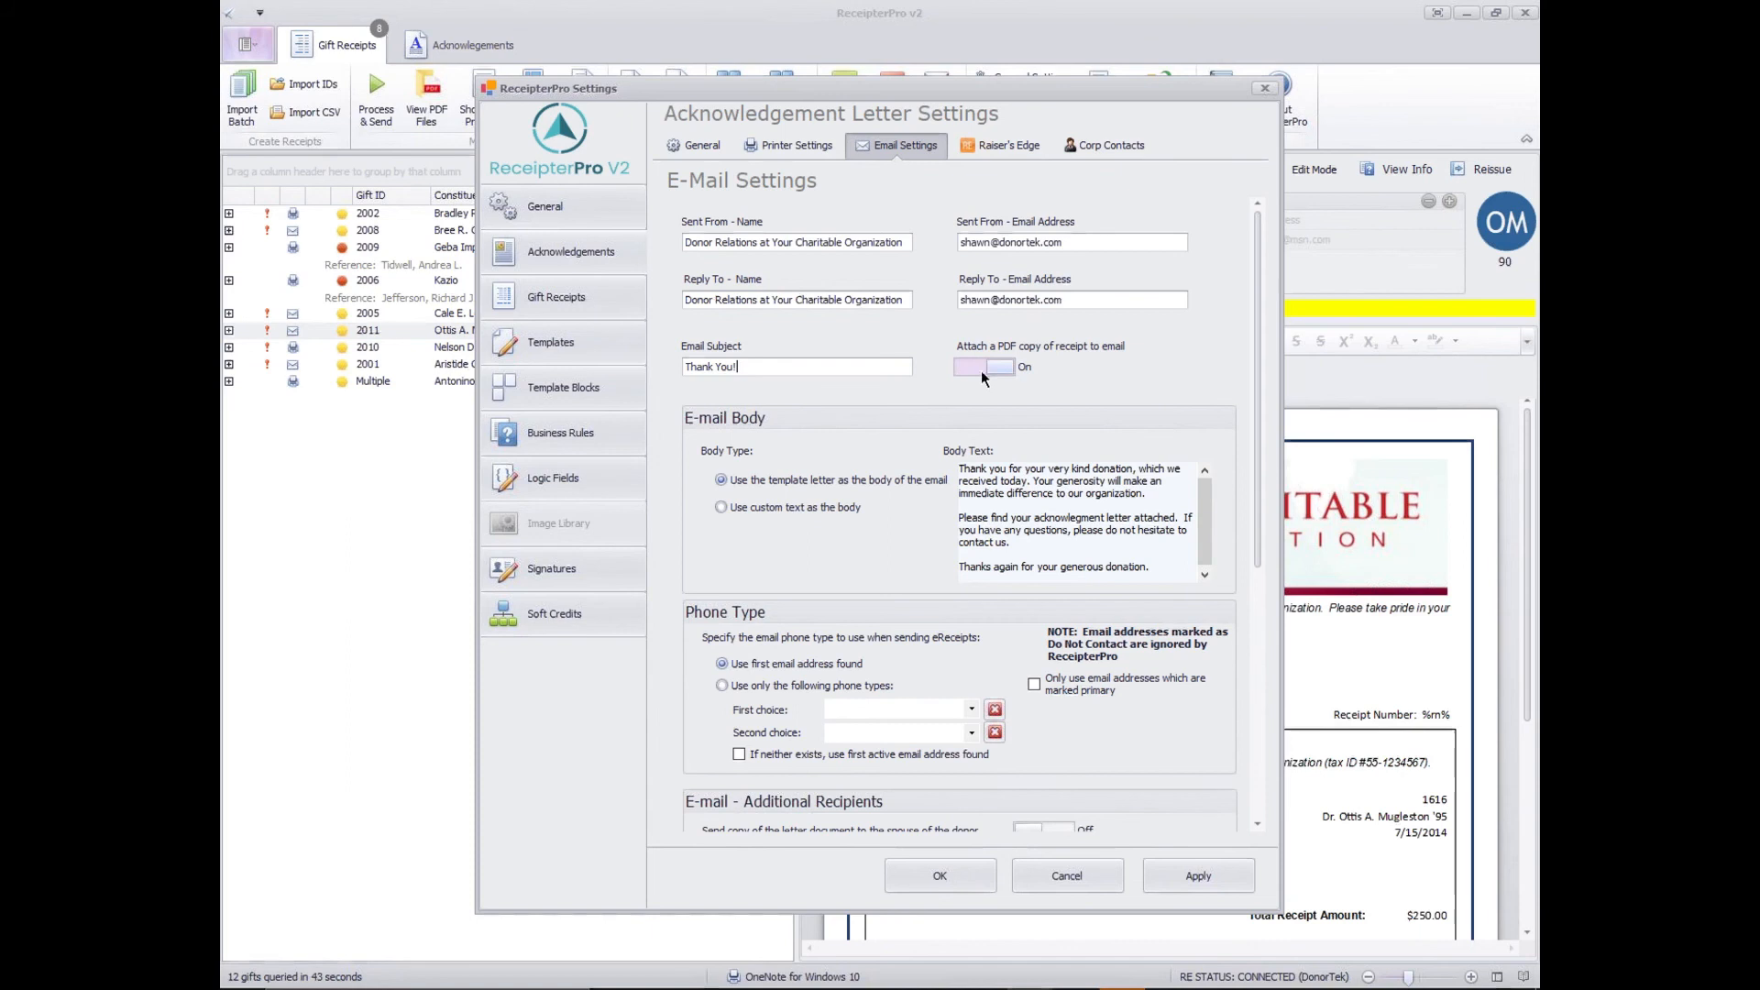
key(Tab)
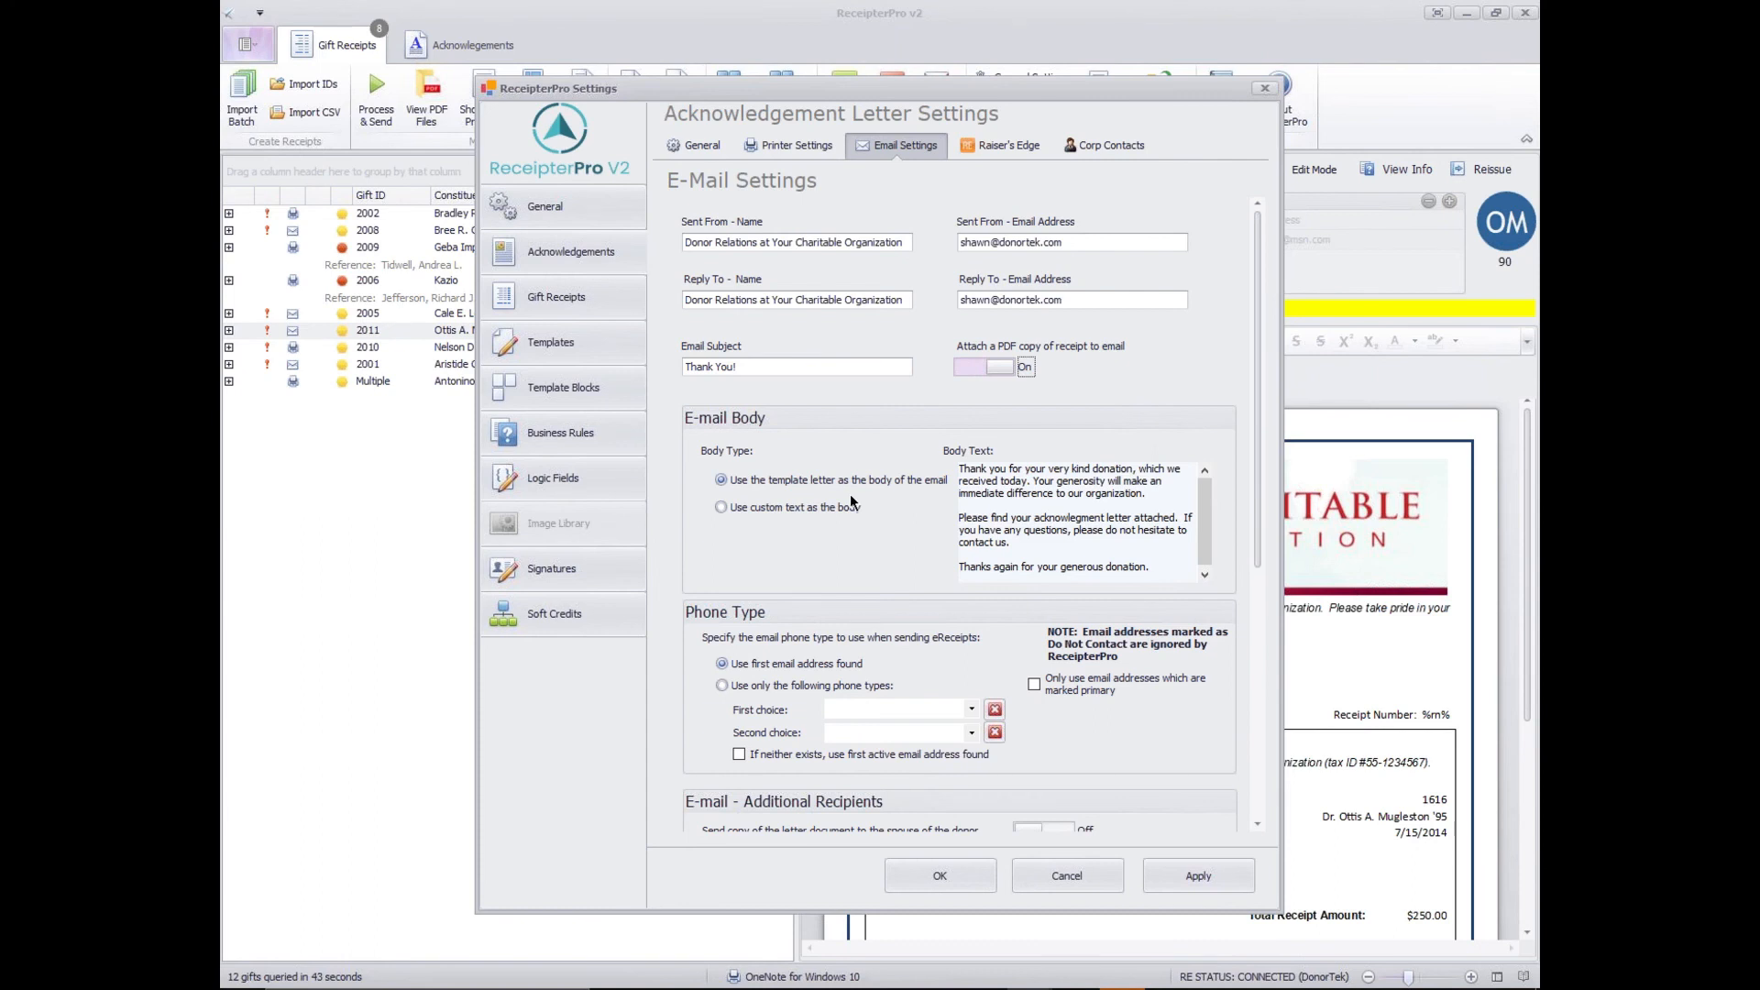
Use custom text as the acknowledgement email body and review the body text.
key(Tab)
click(760, 510)
drag(965, 473, 1173, 563)
click(1137, 547)
drag(1162, 570, 961, 472)
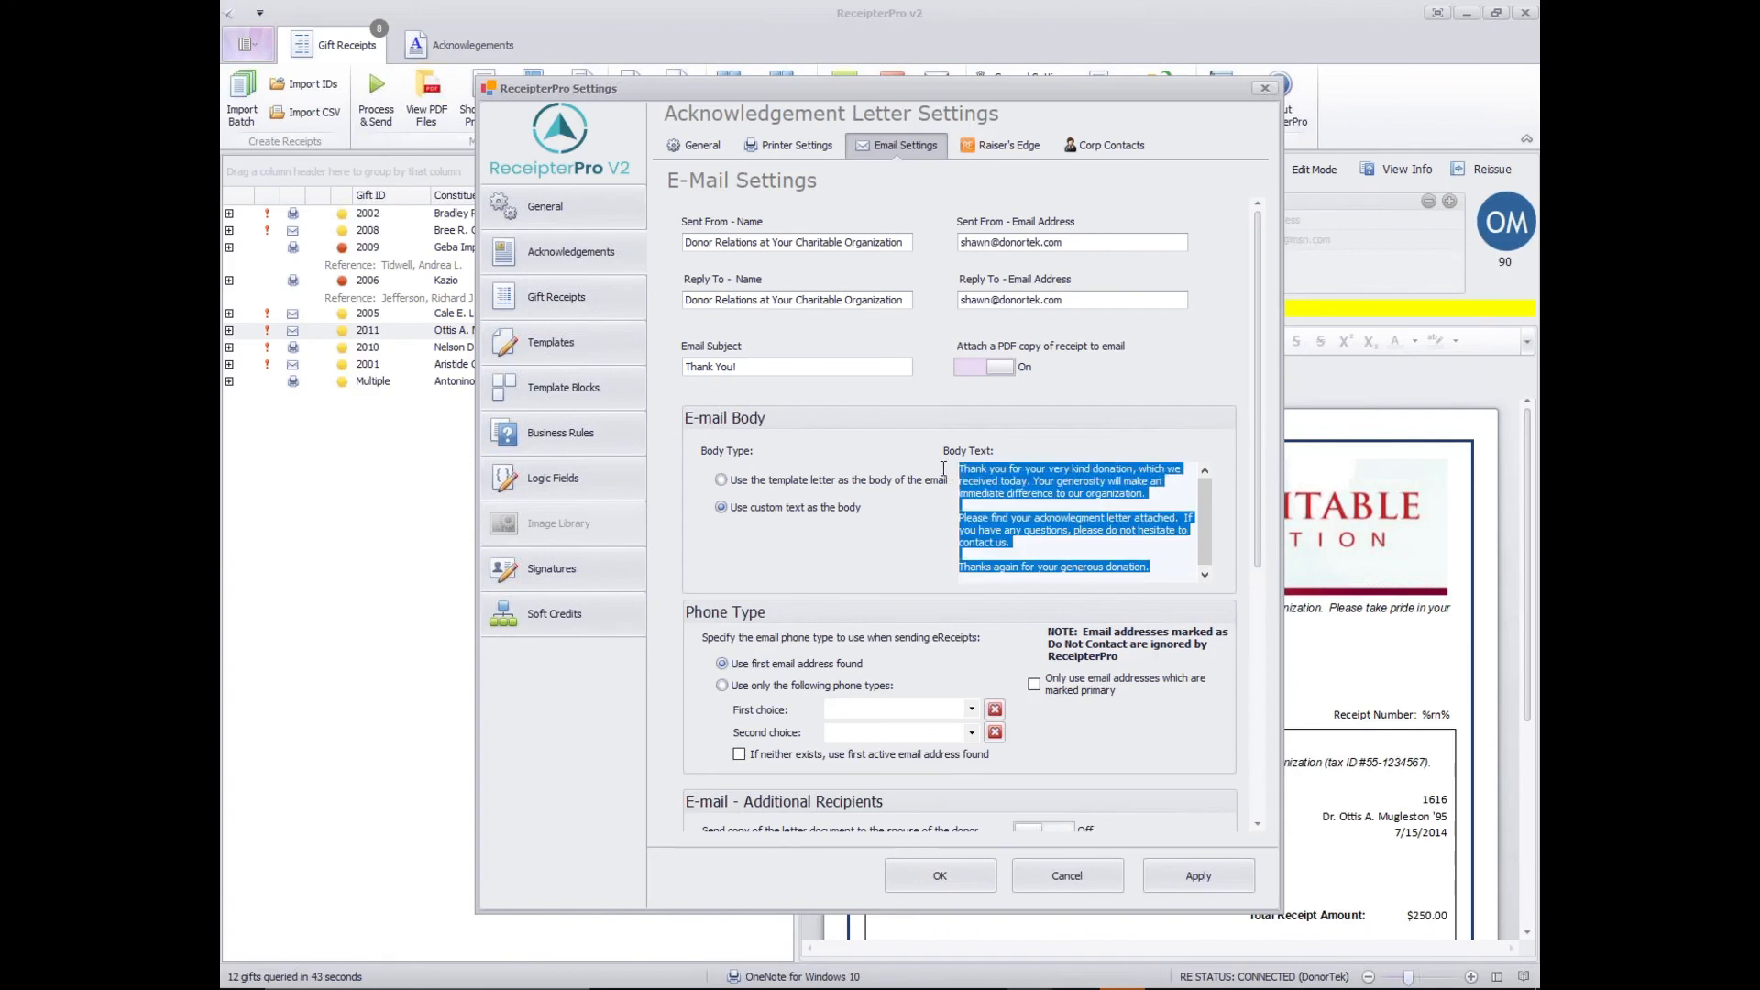
click(1030, 496)
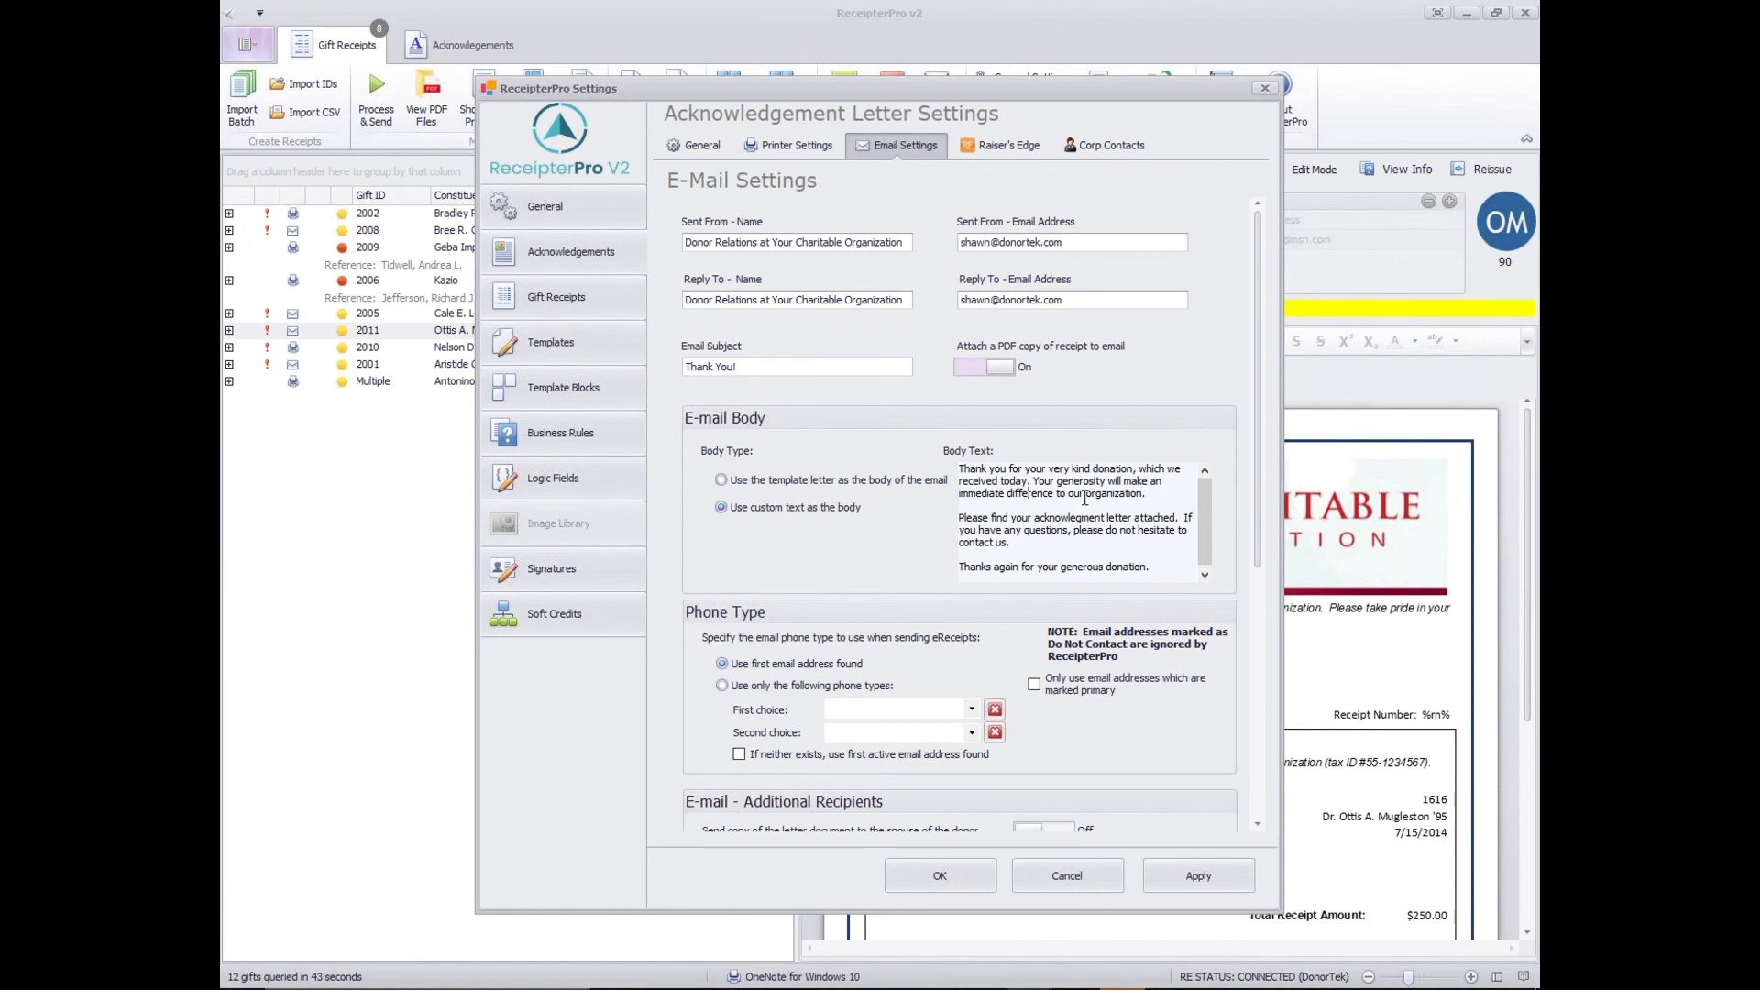
drag(959, 469, 1009, 548)
click(959, 554)
Set the first-choice phone type for sending eReceipts to Email.
drag(1256, 484, 1253, 641)
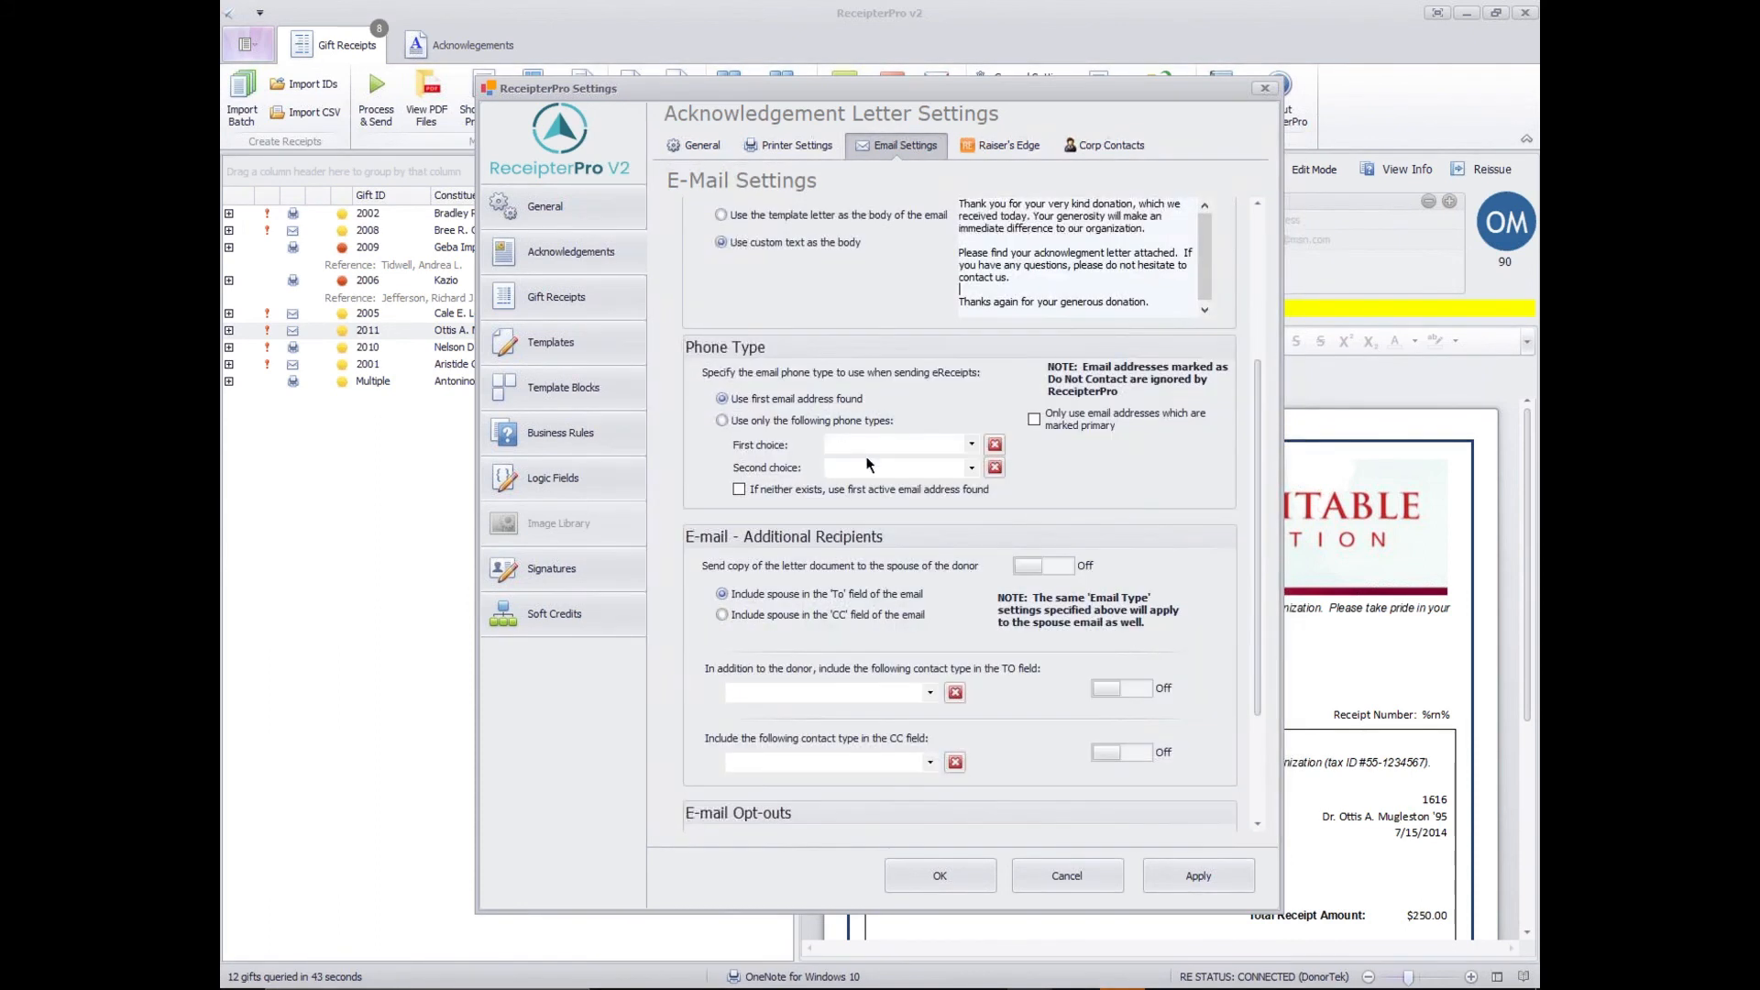
click(968, 446)
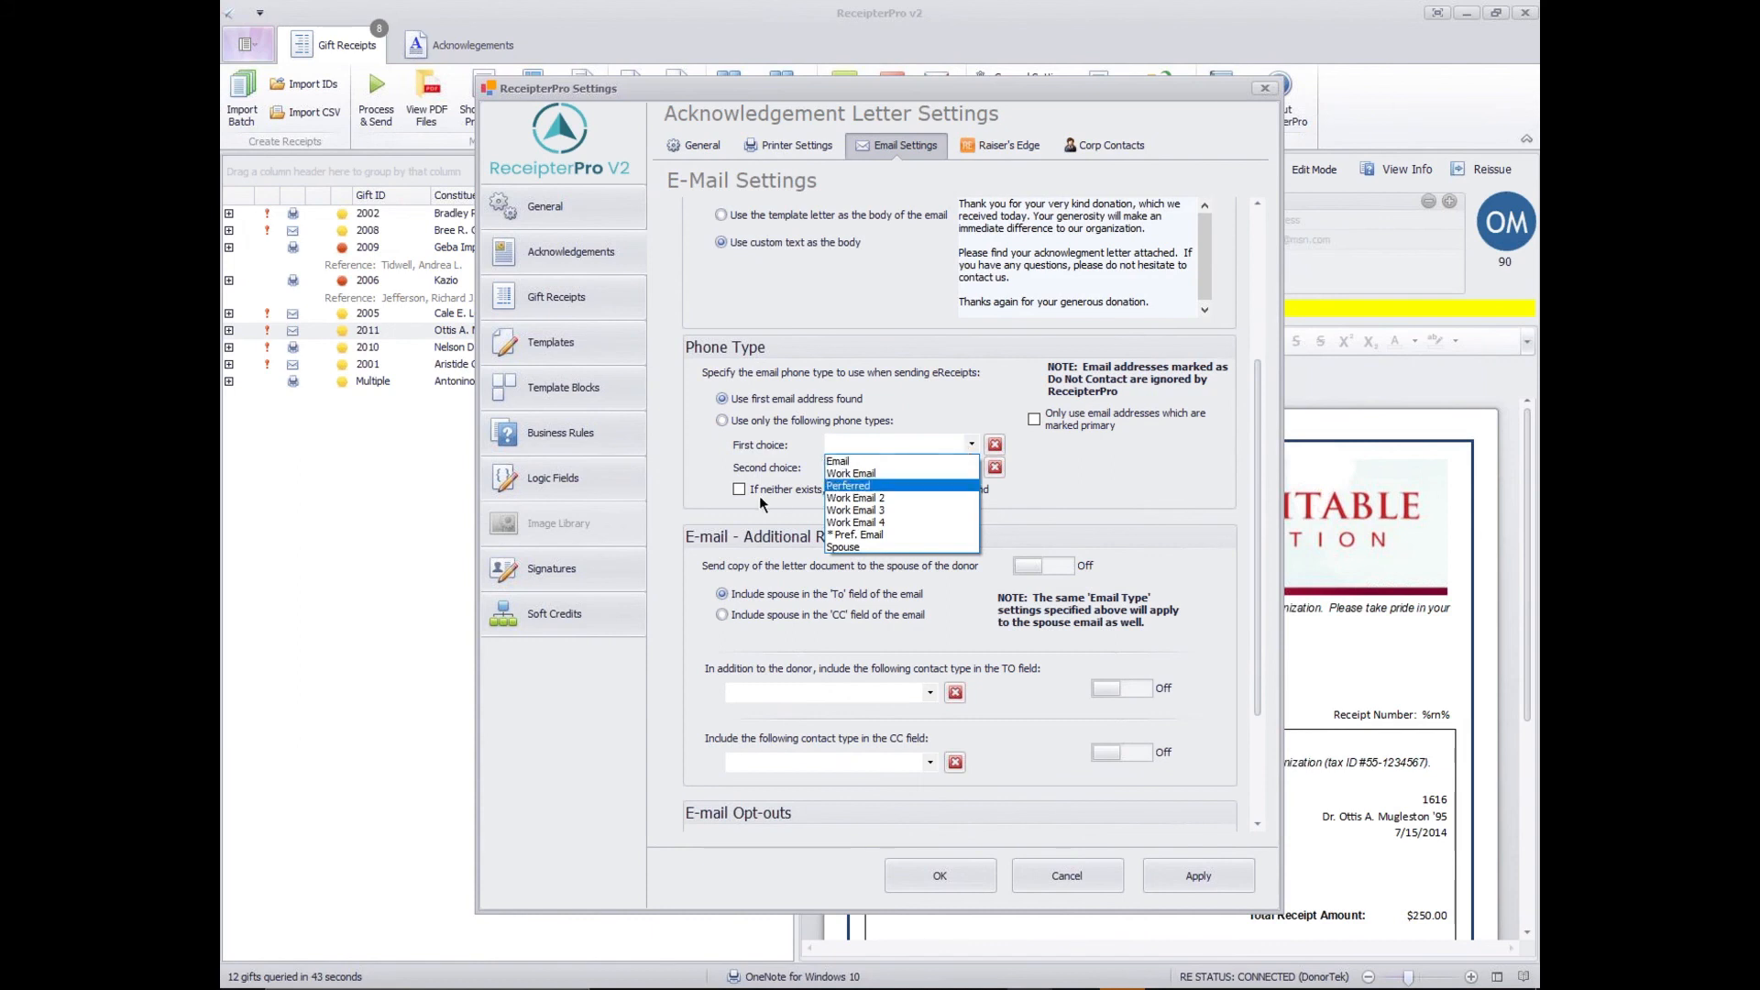
click(843, 461)
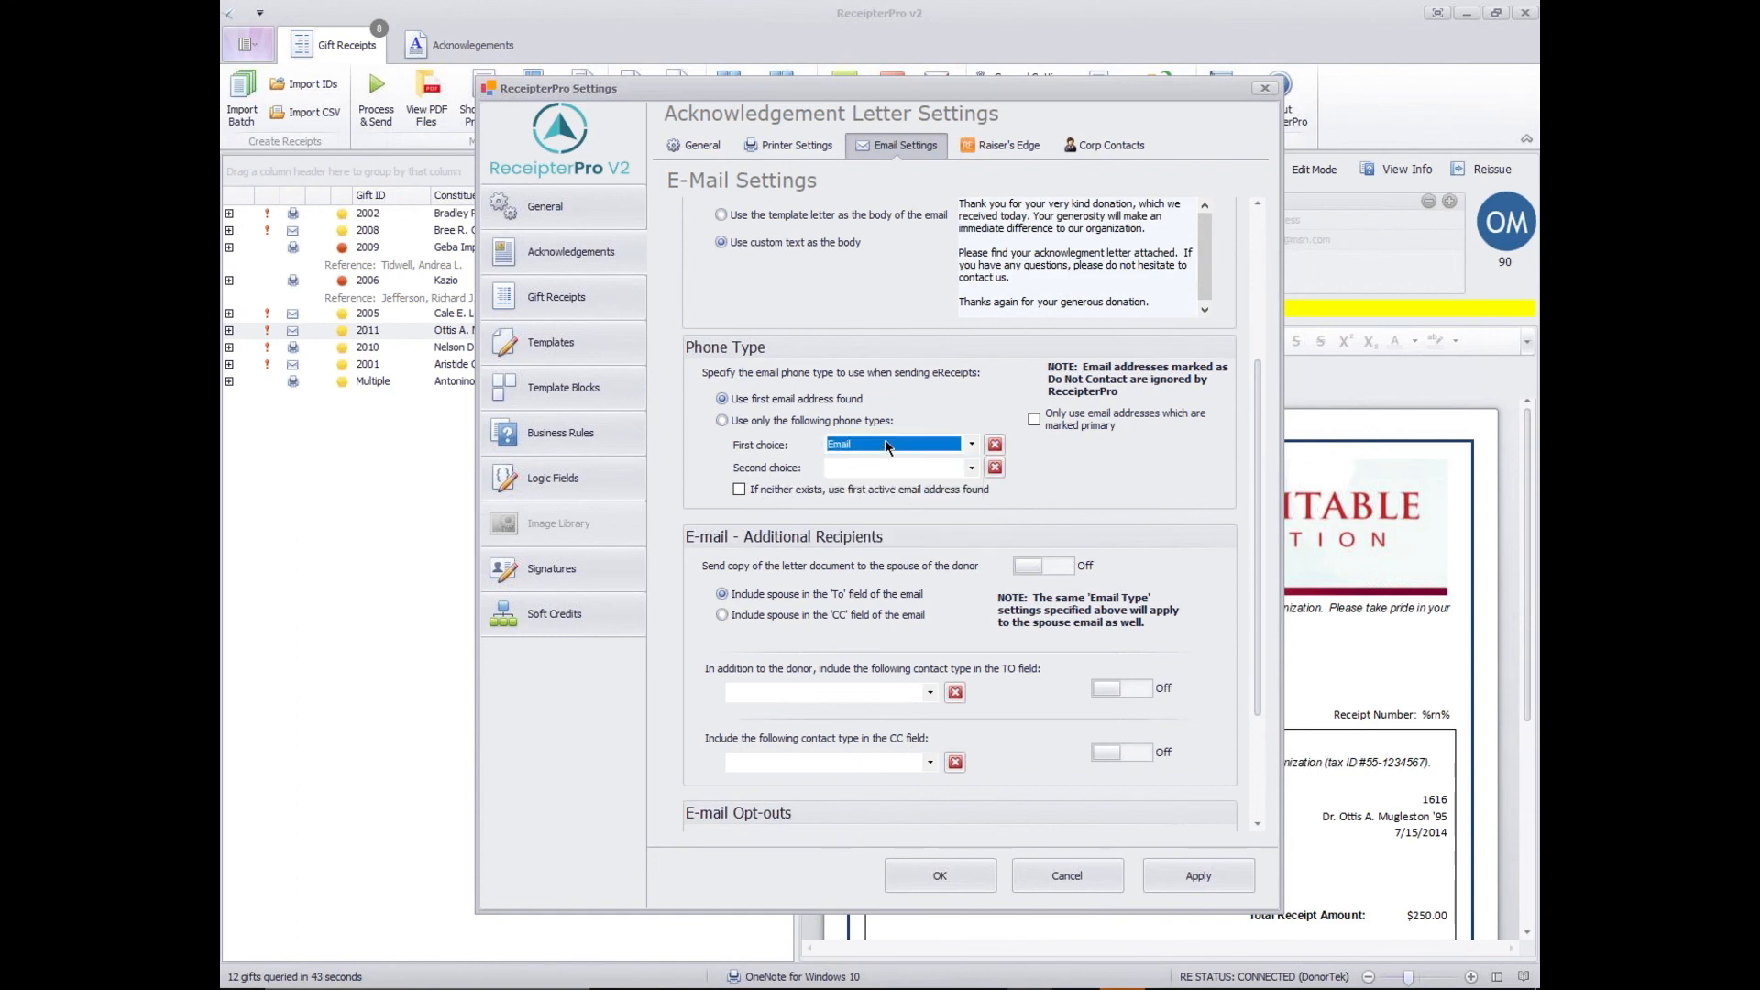
Set the first-choice email phone type to Perferred and the second choice to Work Email.
click(883, 441)
click(882, 486)
click(893, 469)
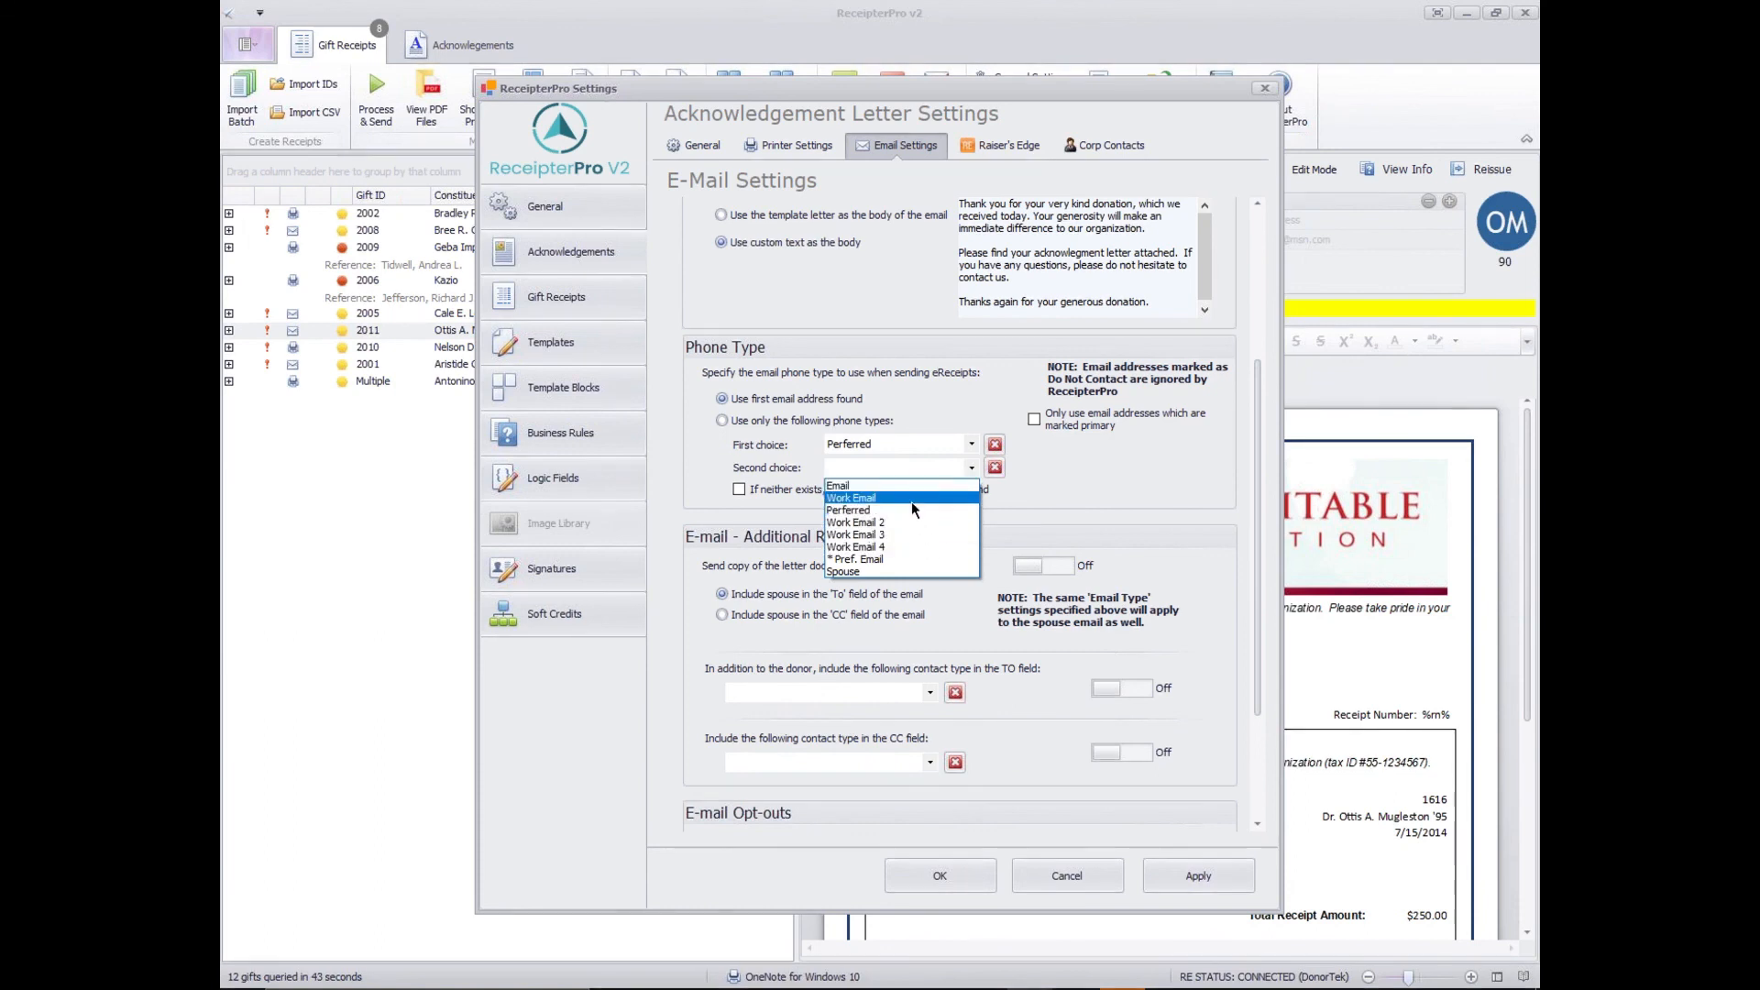
click(911, 500)
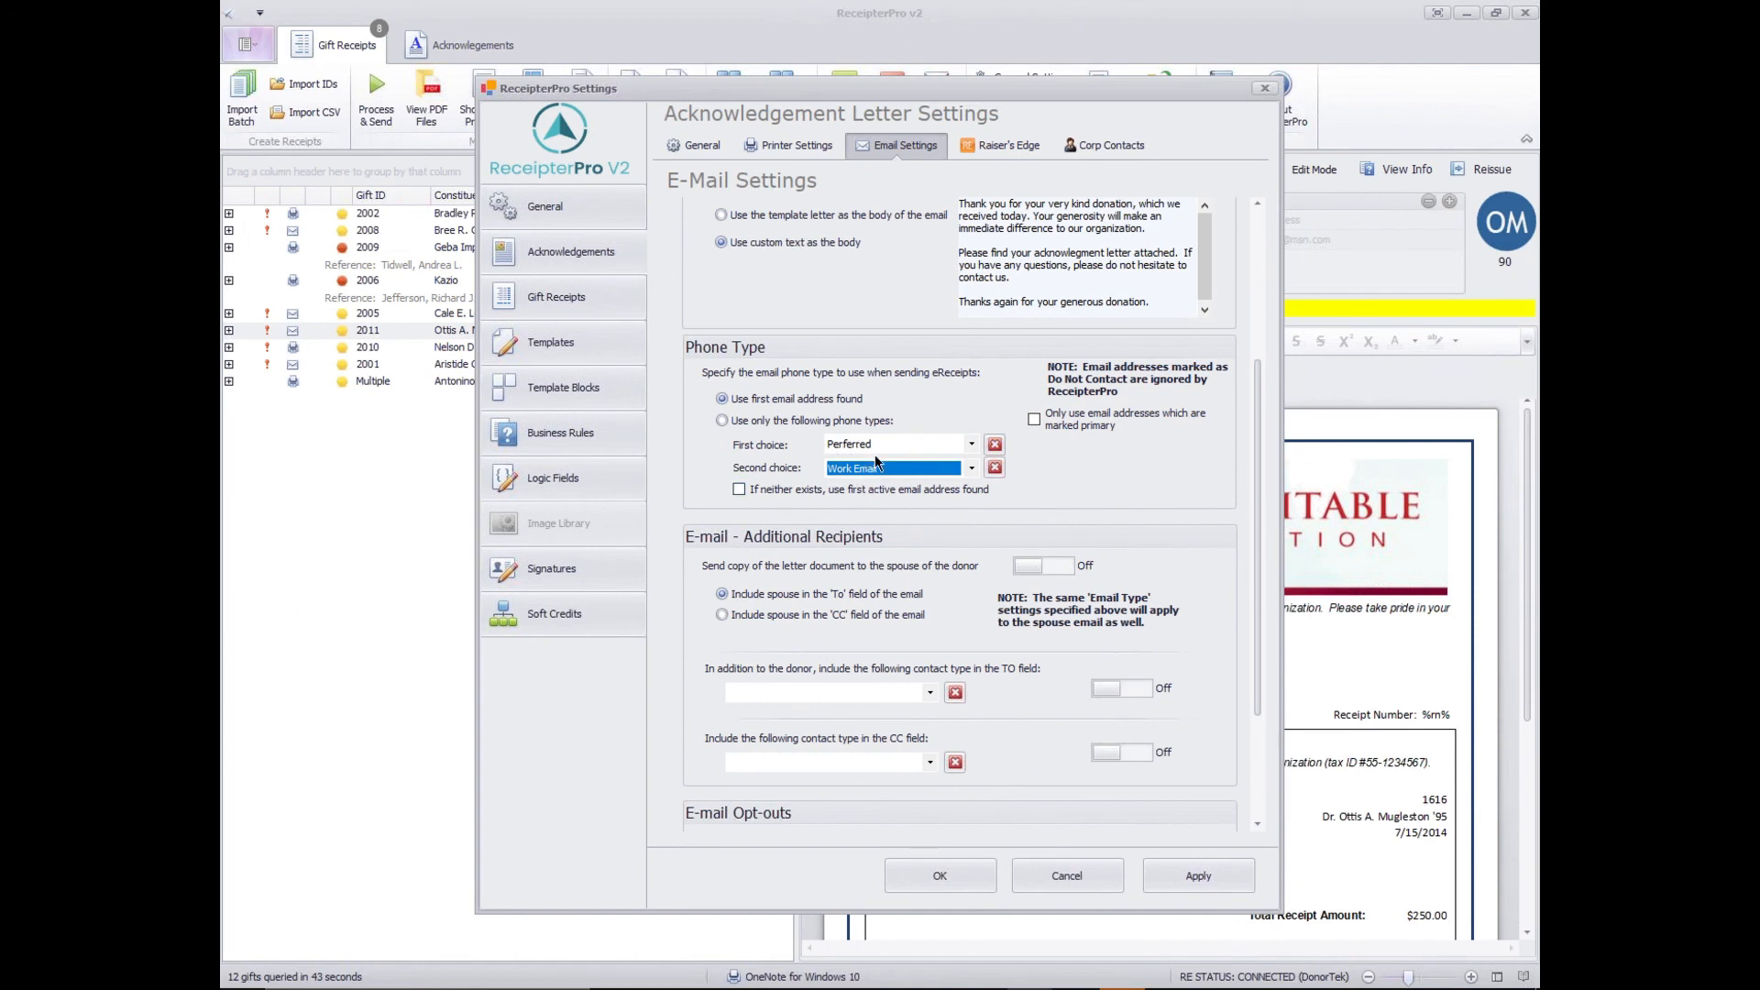
Enable using the first active email address if neither phone type exists, and try the option restricting eReceipts to primary email addresses.
click(742, 497)
click(1032, 419)
click(1033, 419)
click(1033, 419)
For additional email recipients, choose to include the spouse in the 'CC' field of the email.
scroll(1252, 532, down, 1)
scroll(1253, 532, down, 3)
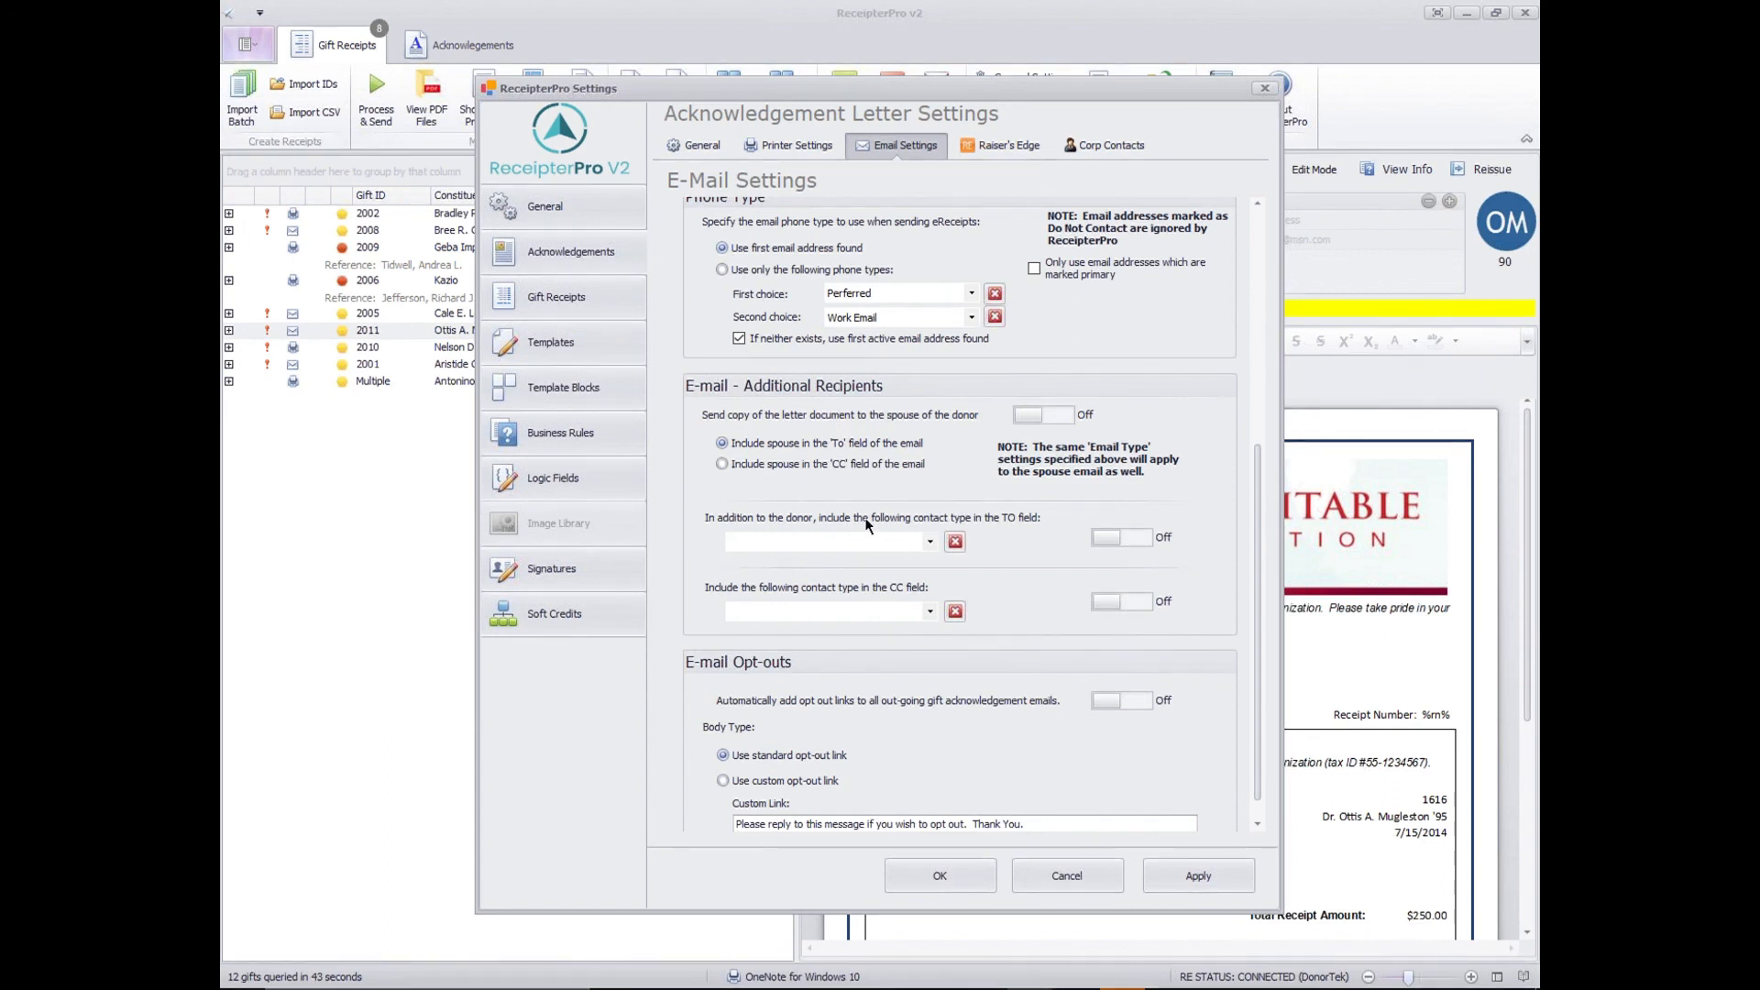
click(793, 464)
click(791, 444)
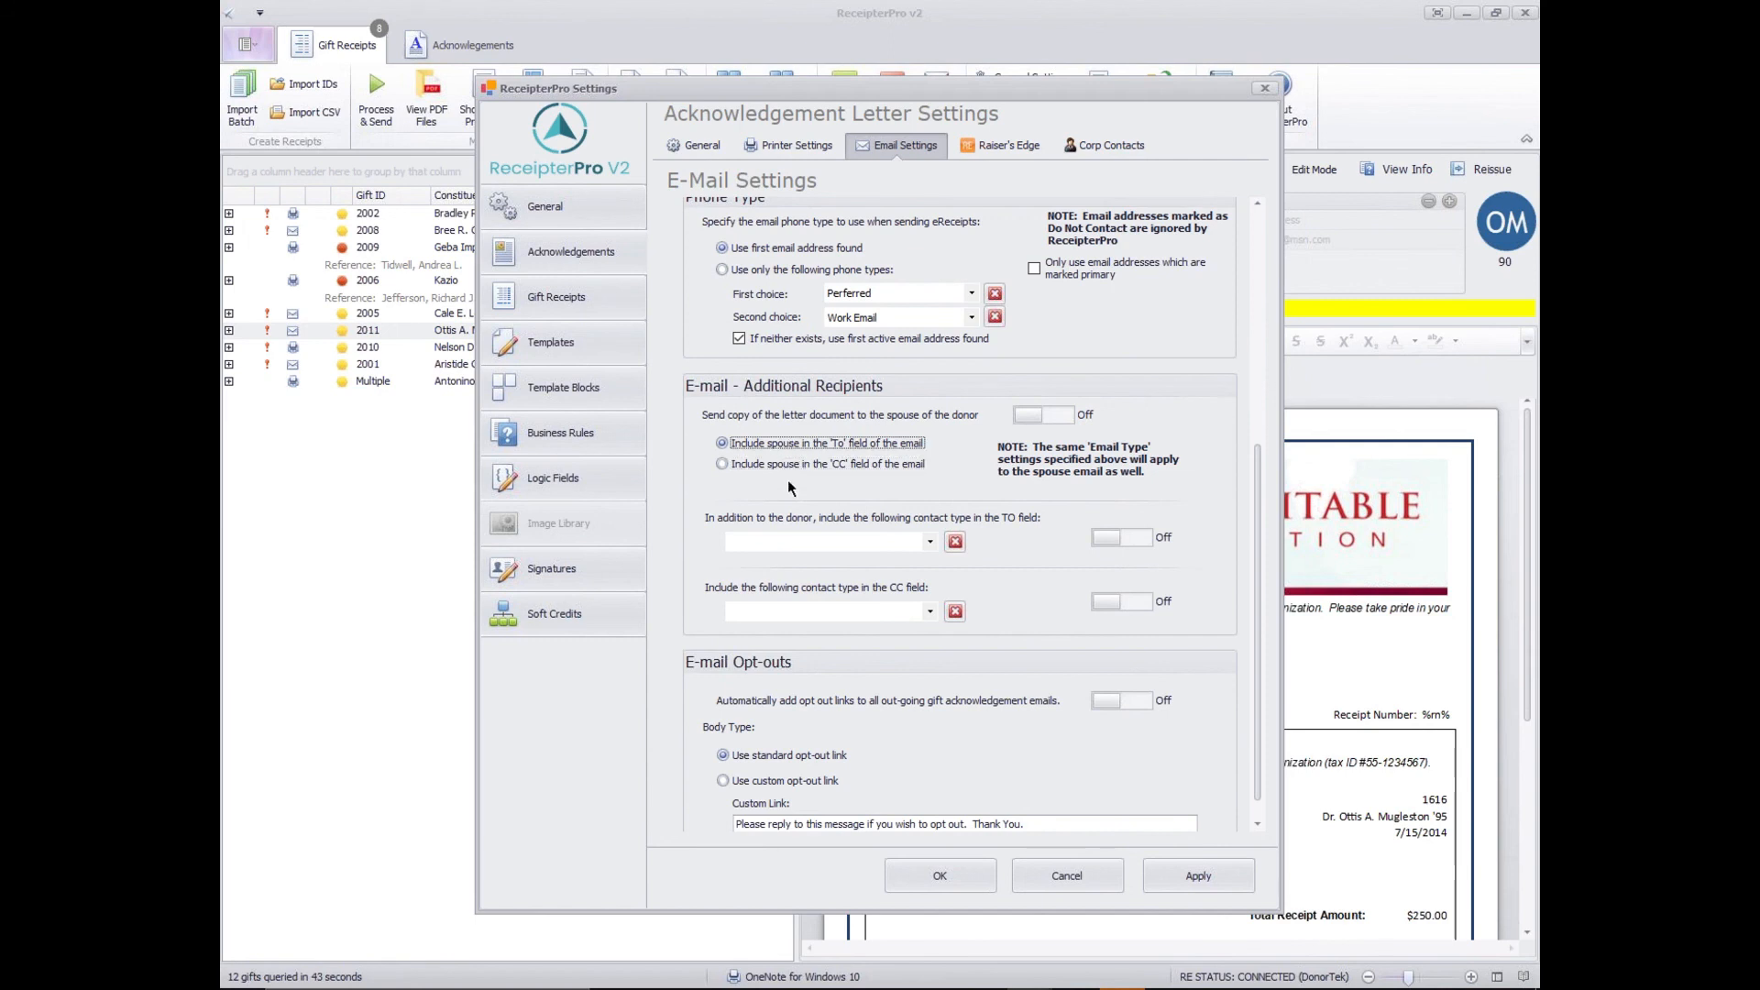
click(785, 462)
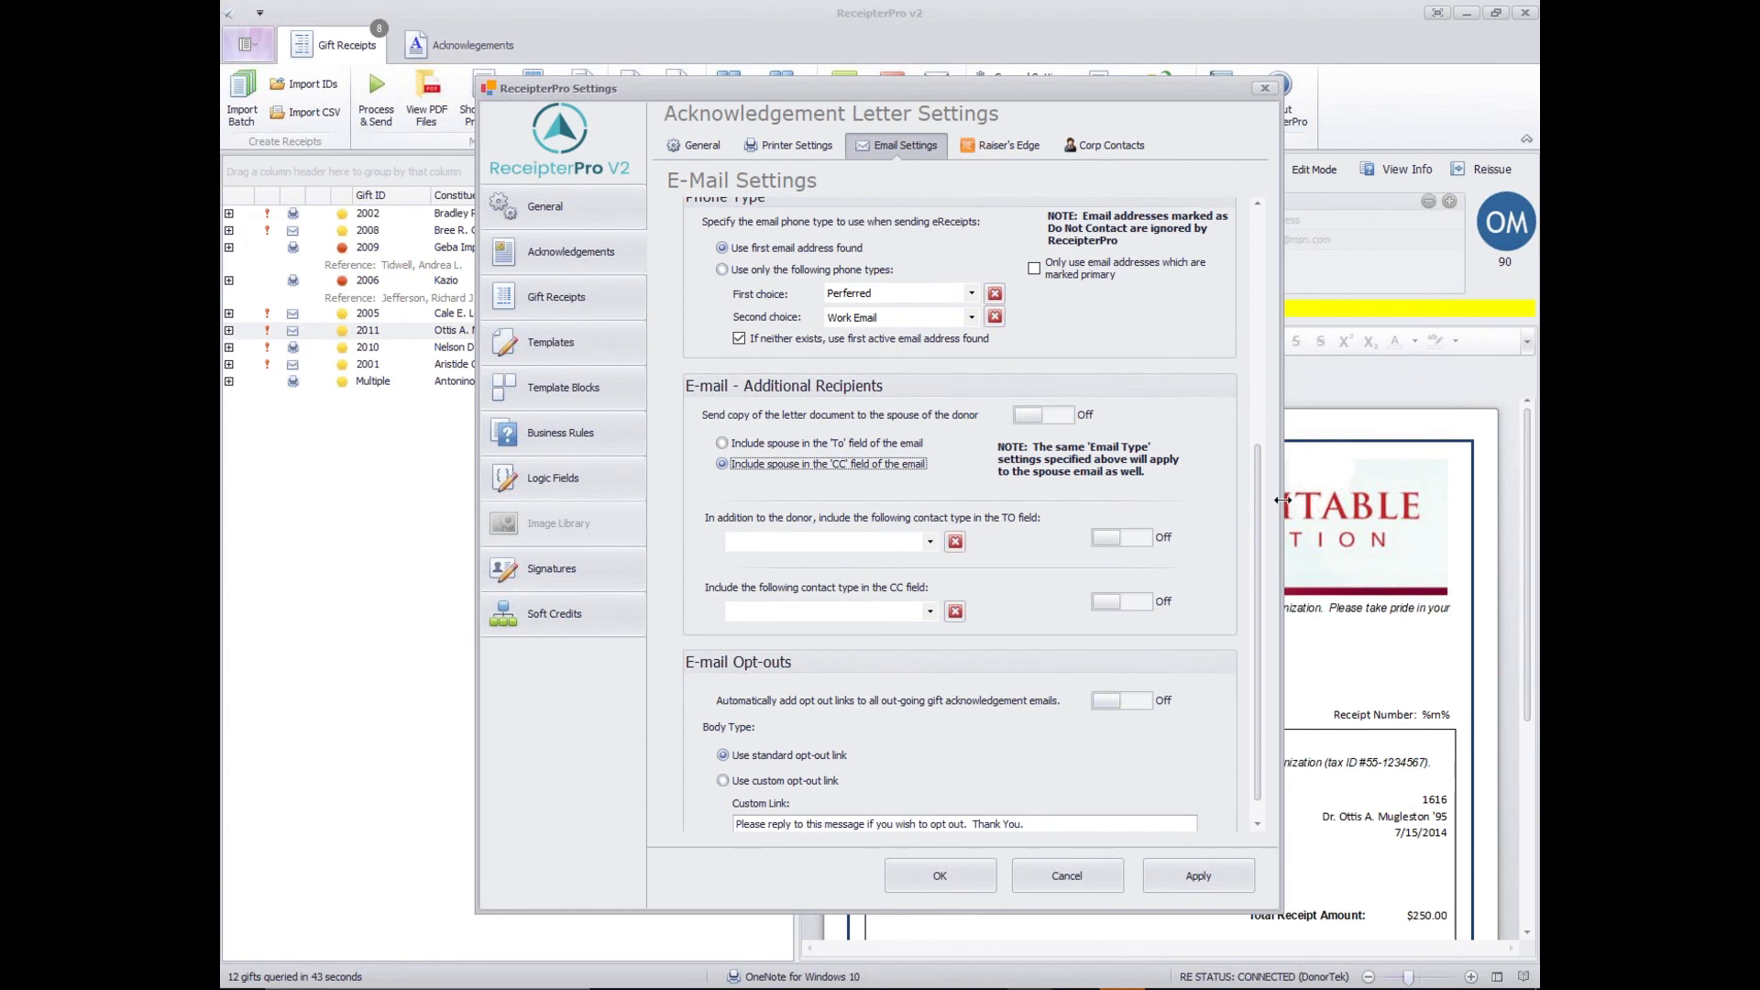
Review the email opt-out options and the custom link text.
scroll(1253, 558, down, 1)
scroll(1253, 557, down, 1)
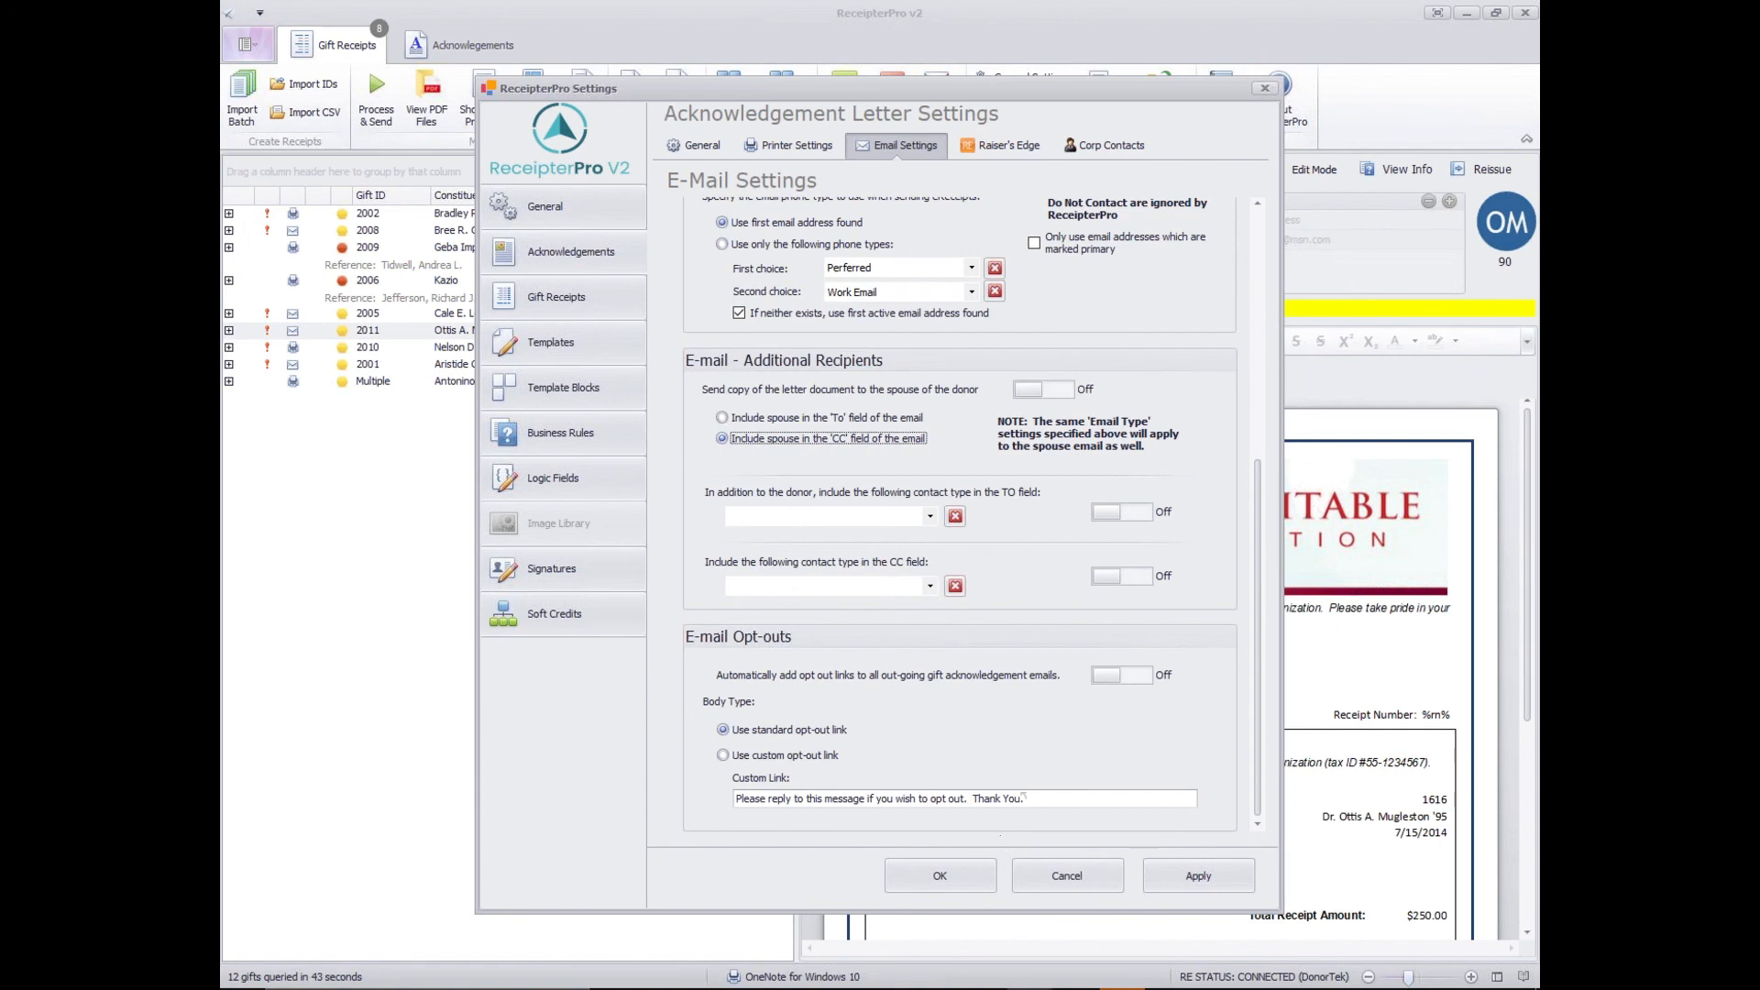
drag(1023, 798, 736, 799)
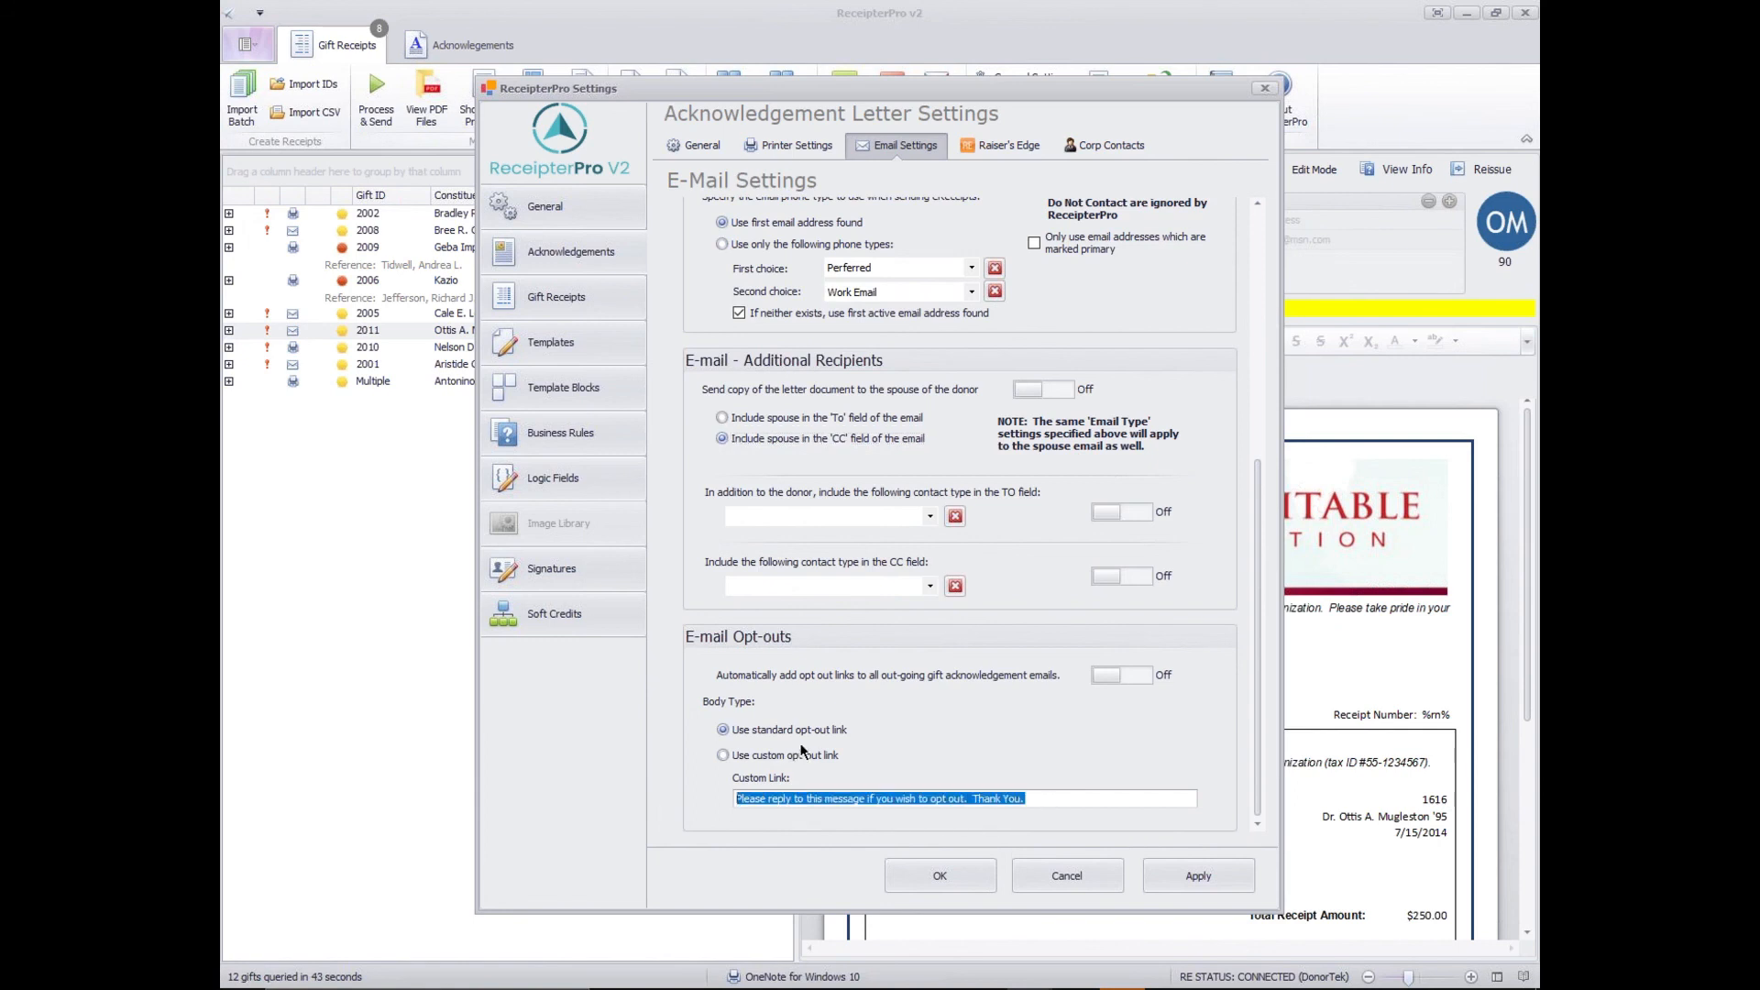
key(shift+Tab)
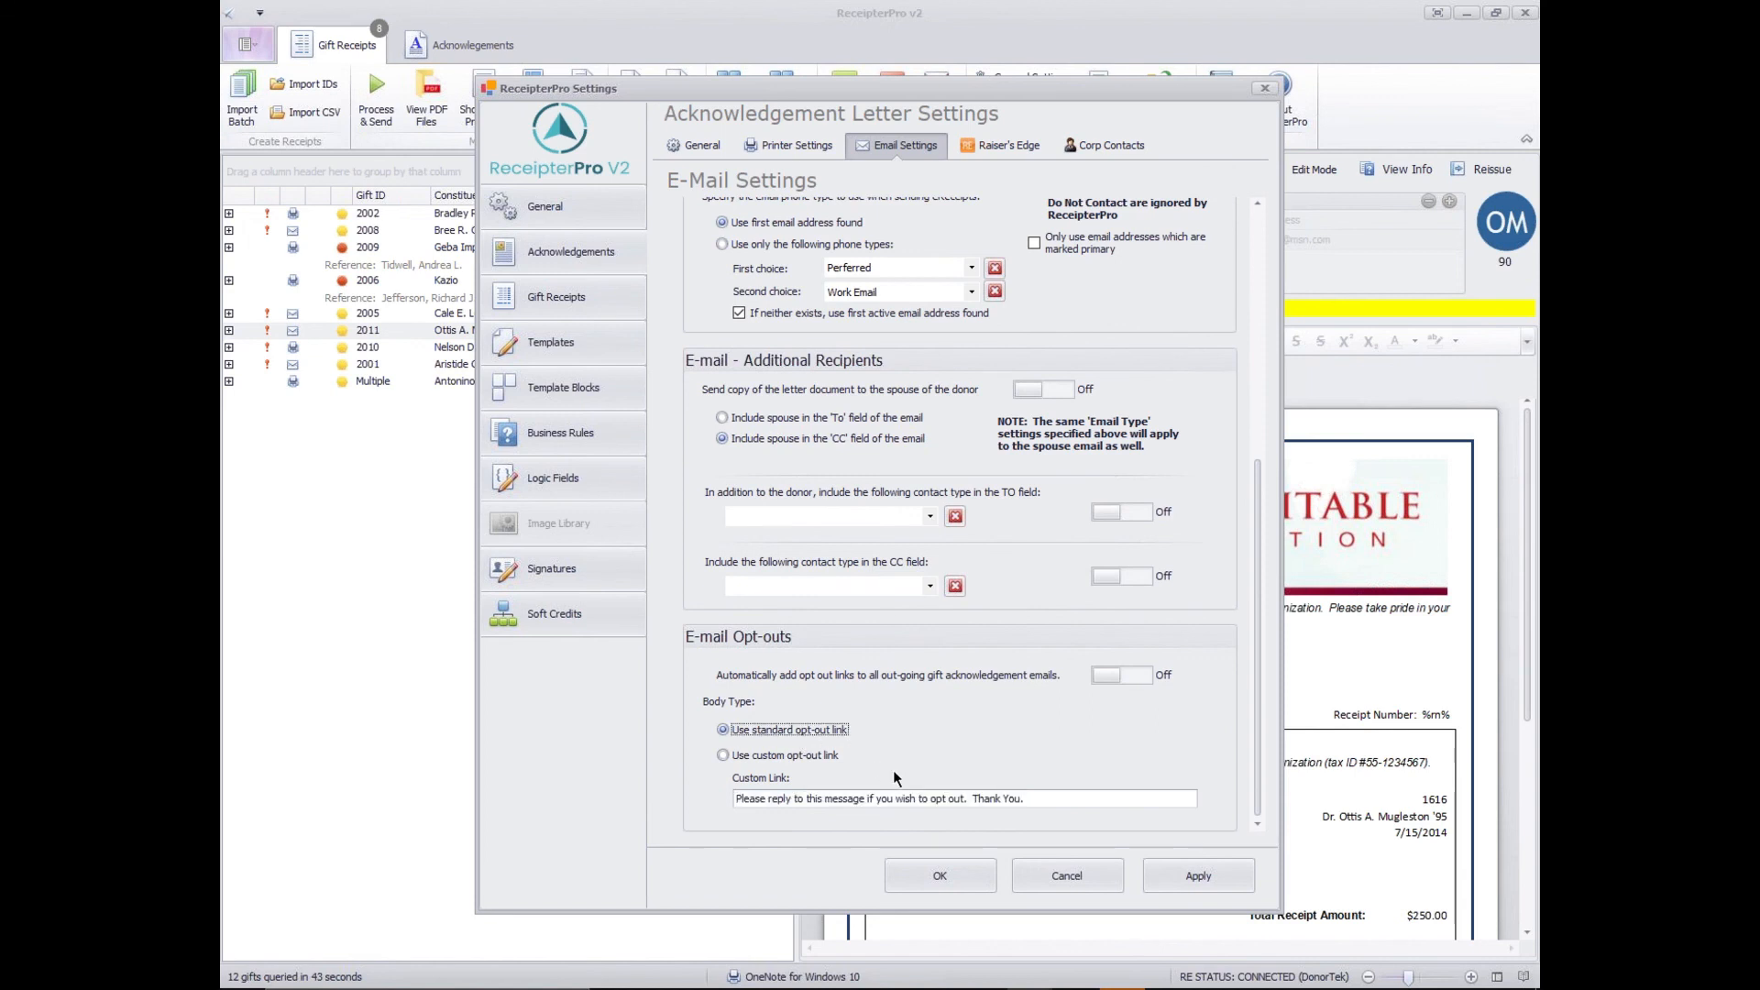
drag(1027, 798, 722, 798)
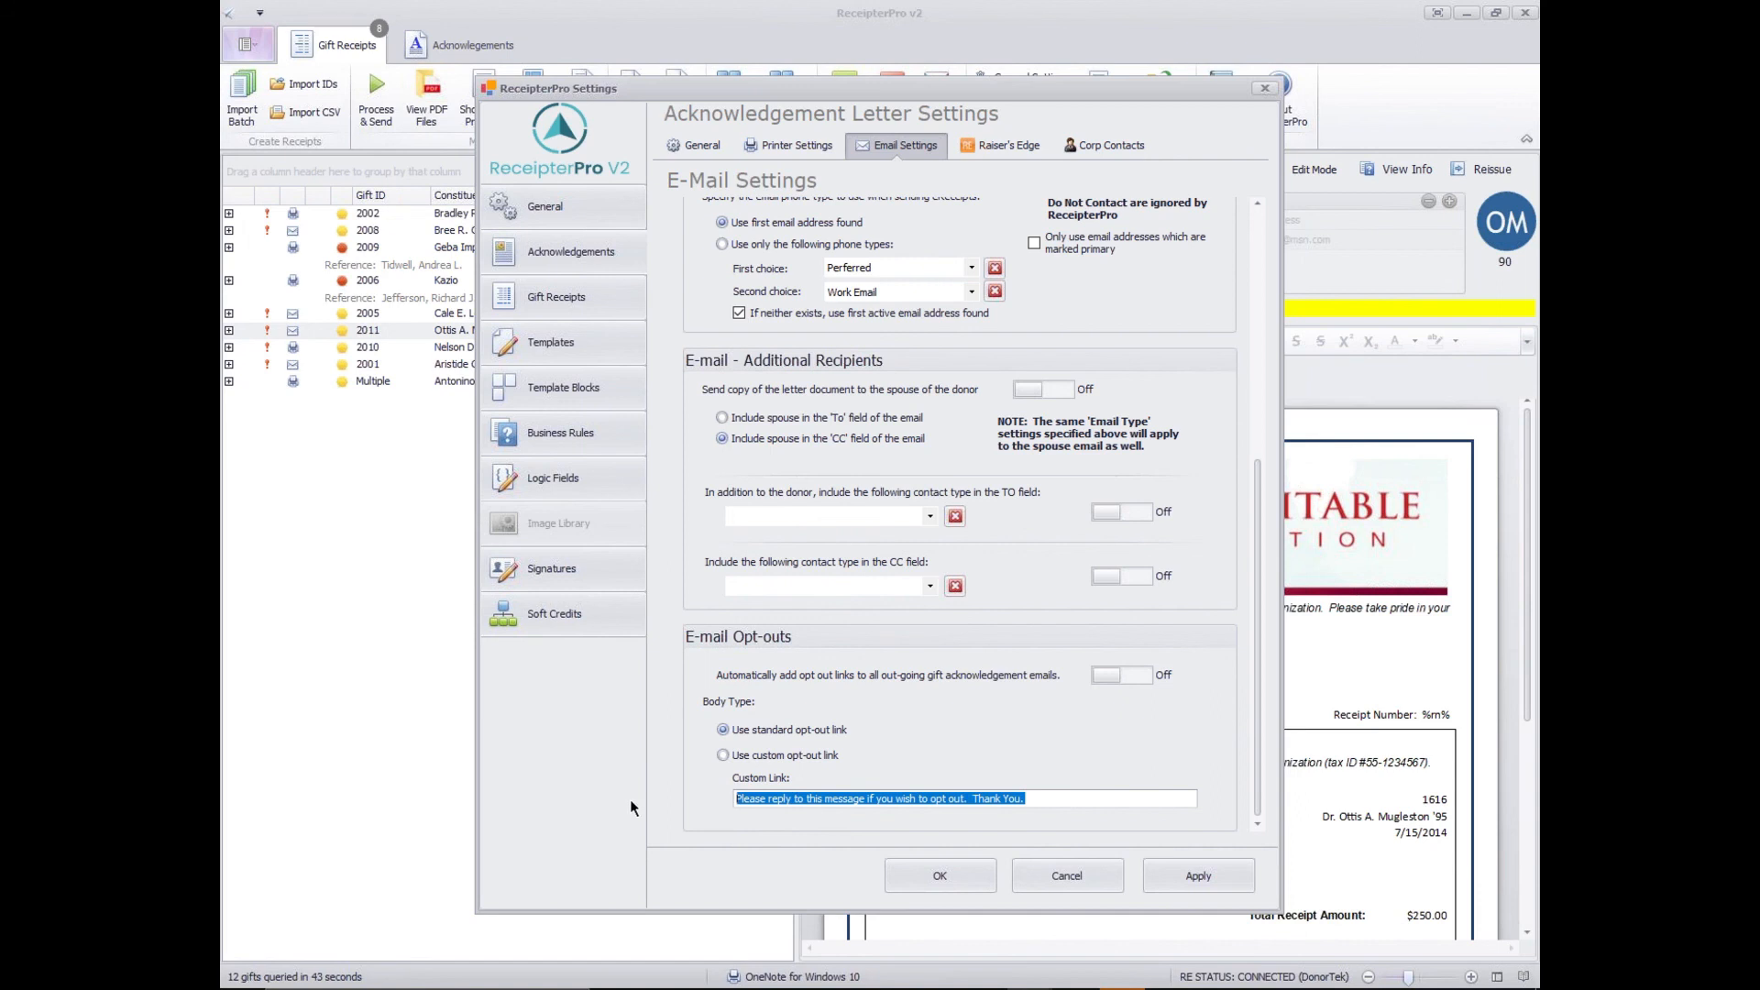
key(shift+Tab)
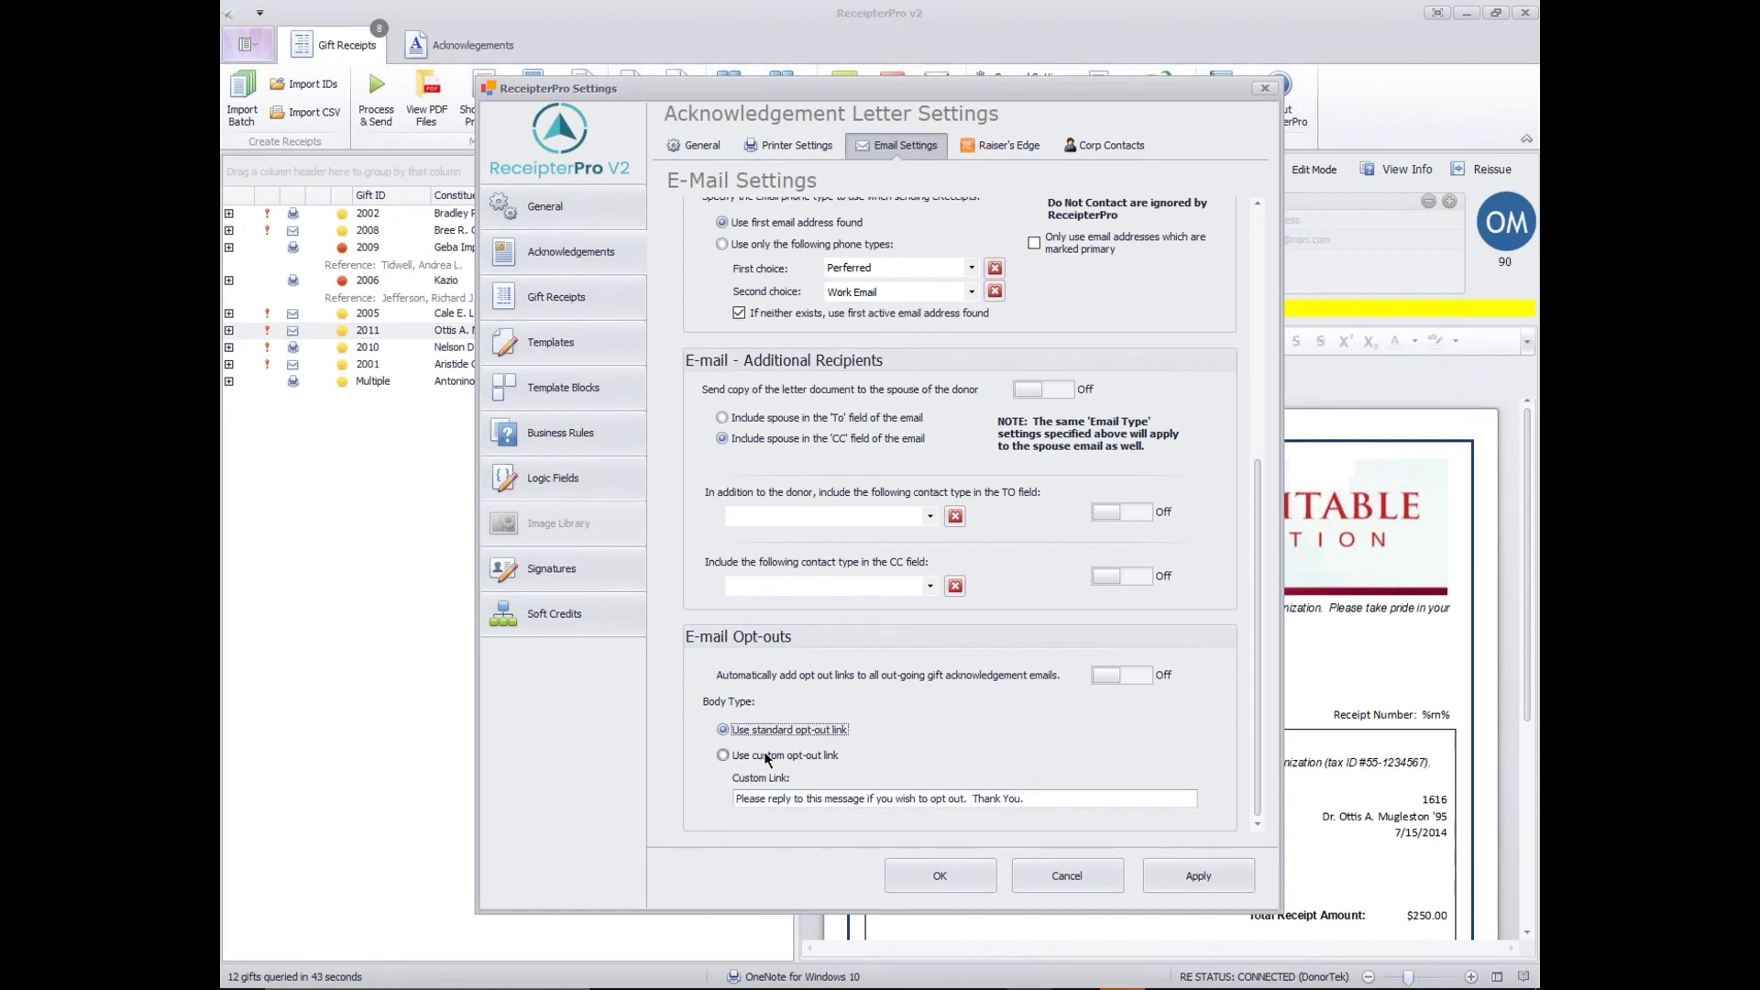
Switch the email opt-out body type to the custom opt-out link and clear the custom link text.
click(765, 757)
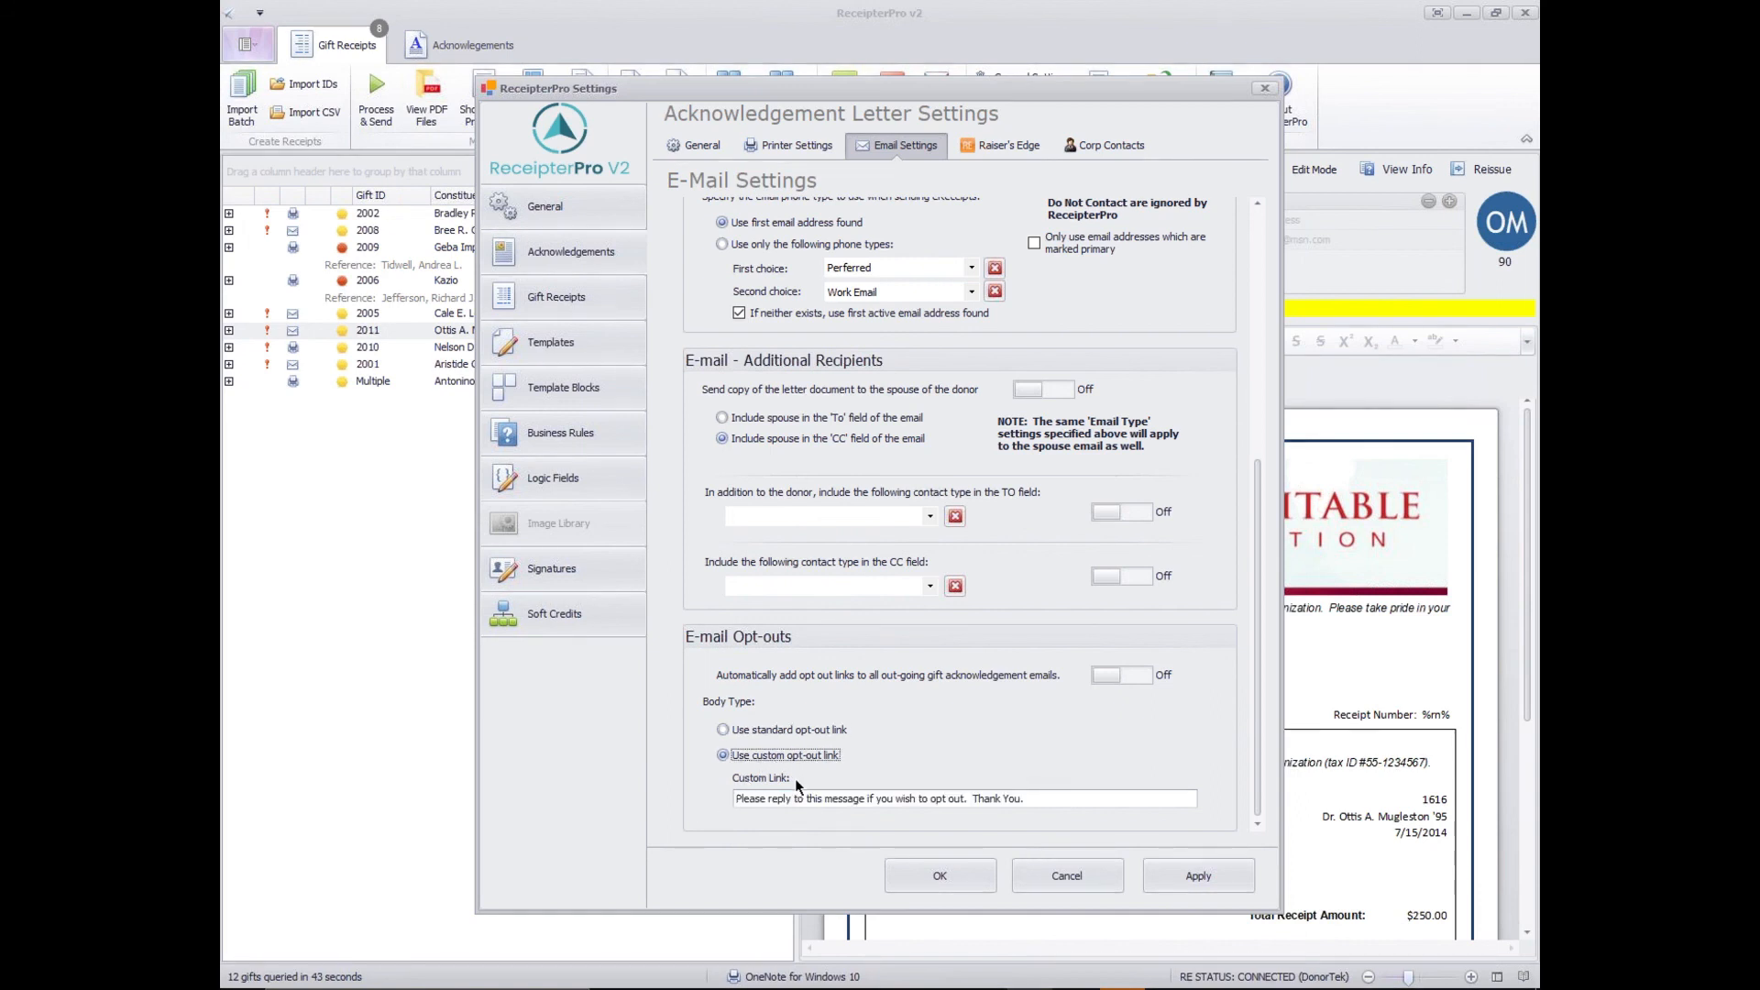
click(1044, 792)
drag(1045, 794, 726, 799)
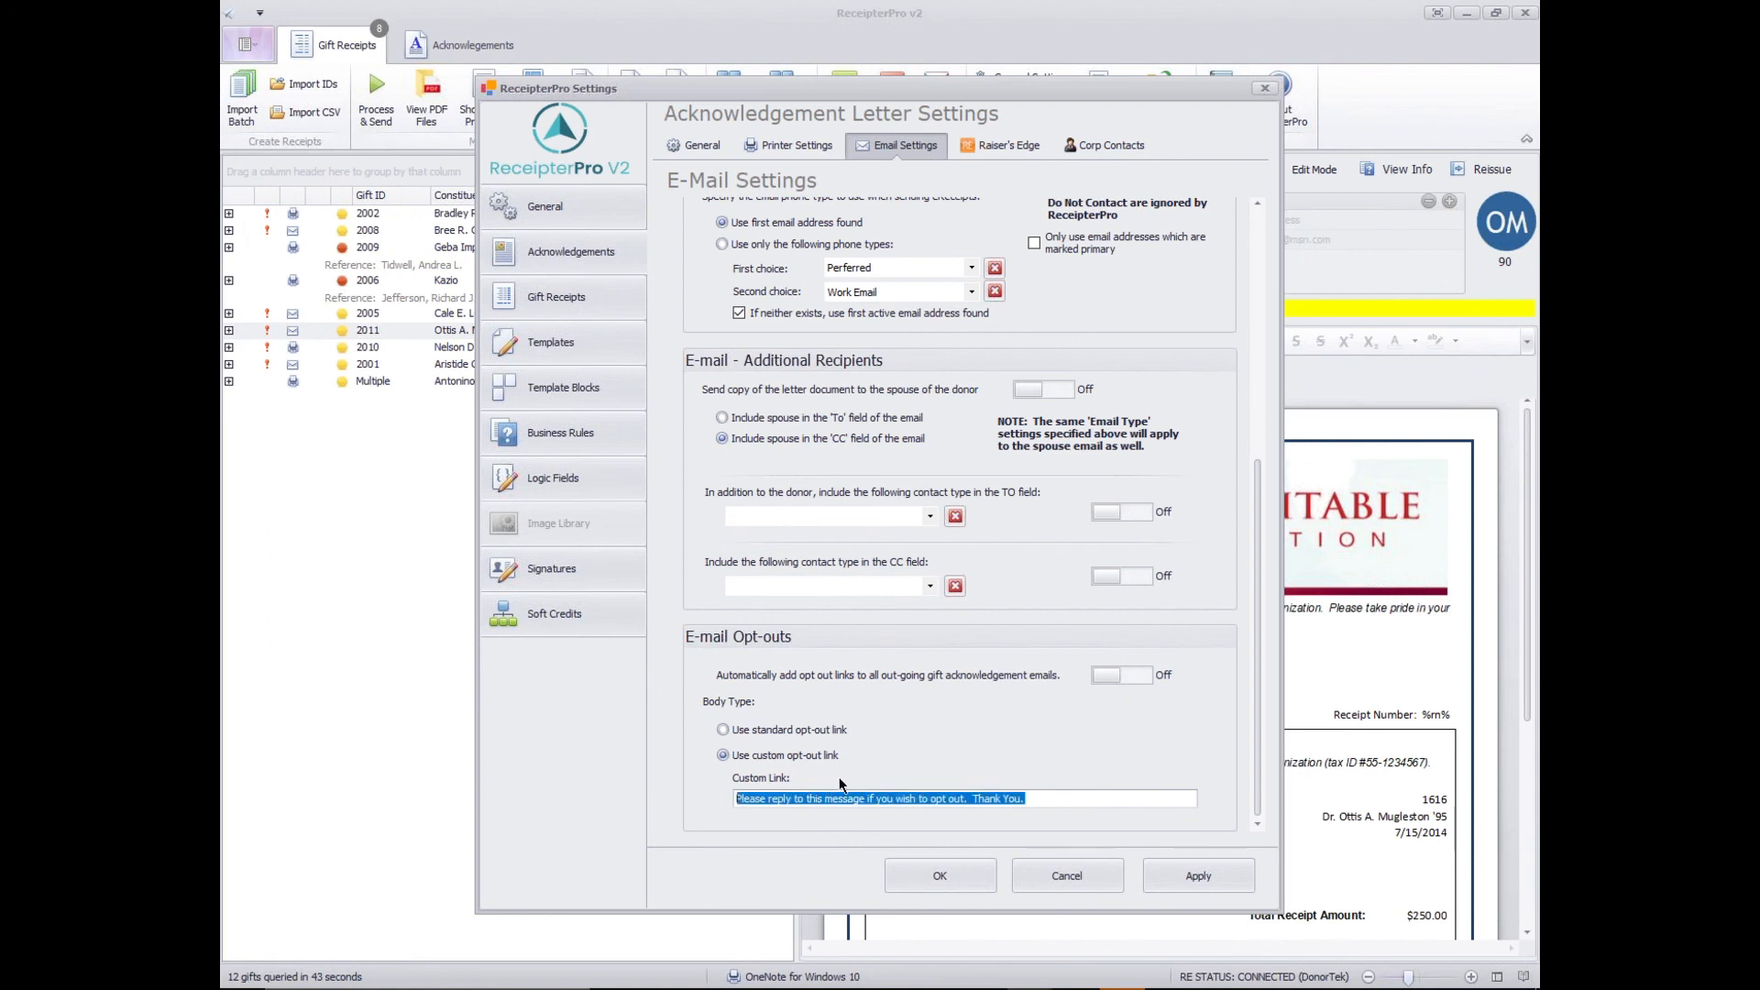
key(BackSpace)
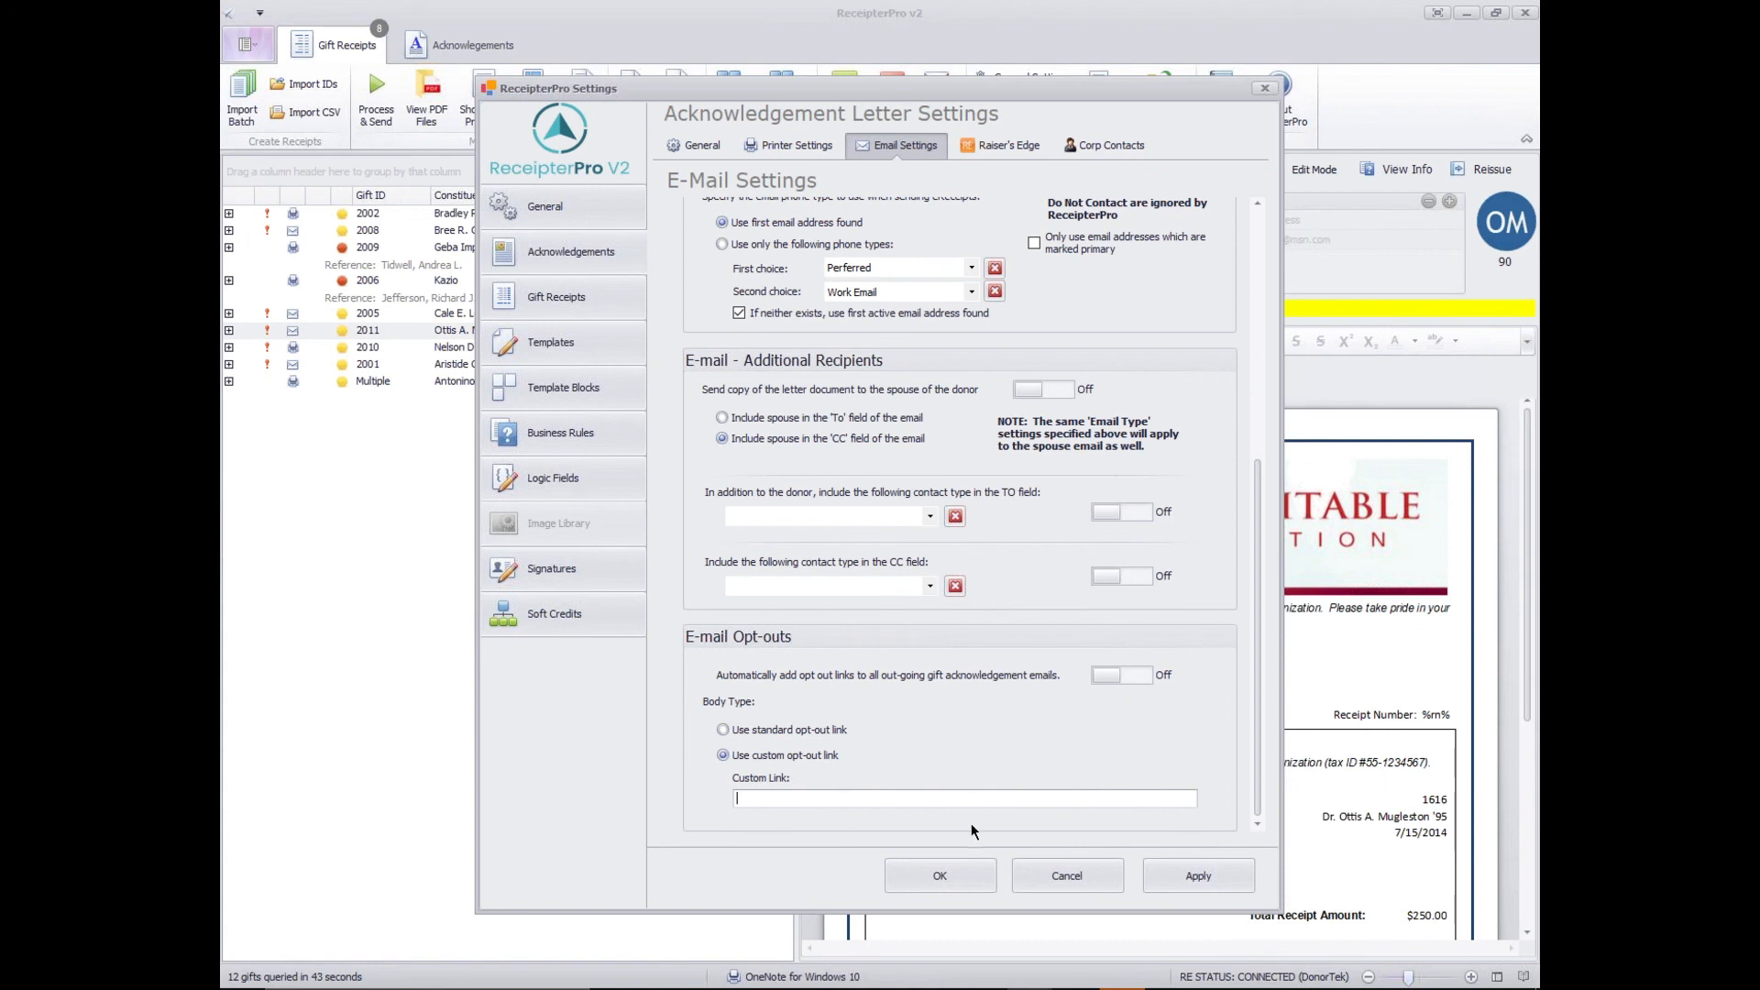
Set the default receipt printer for acknowledgement letters to Brother MFC-L3750CDW series Printer.
click(782, 152)
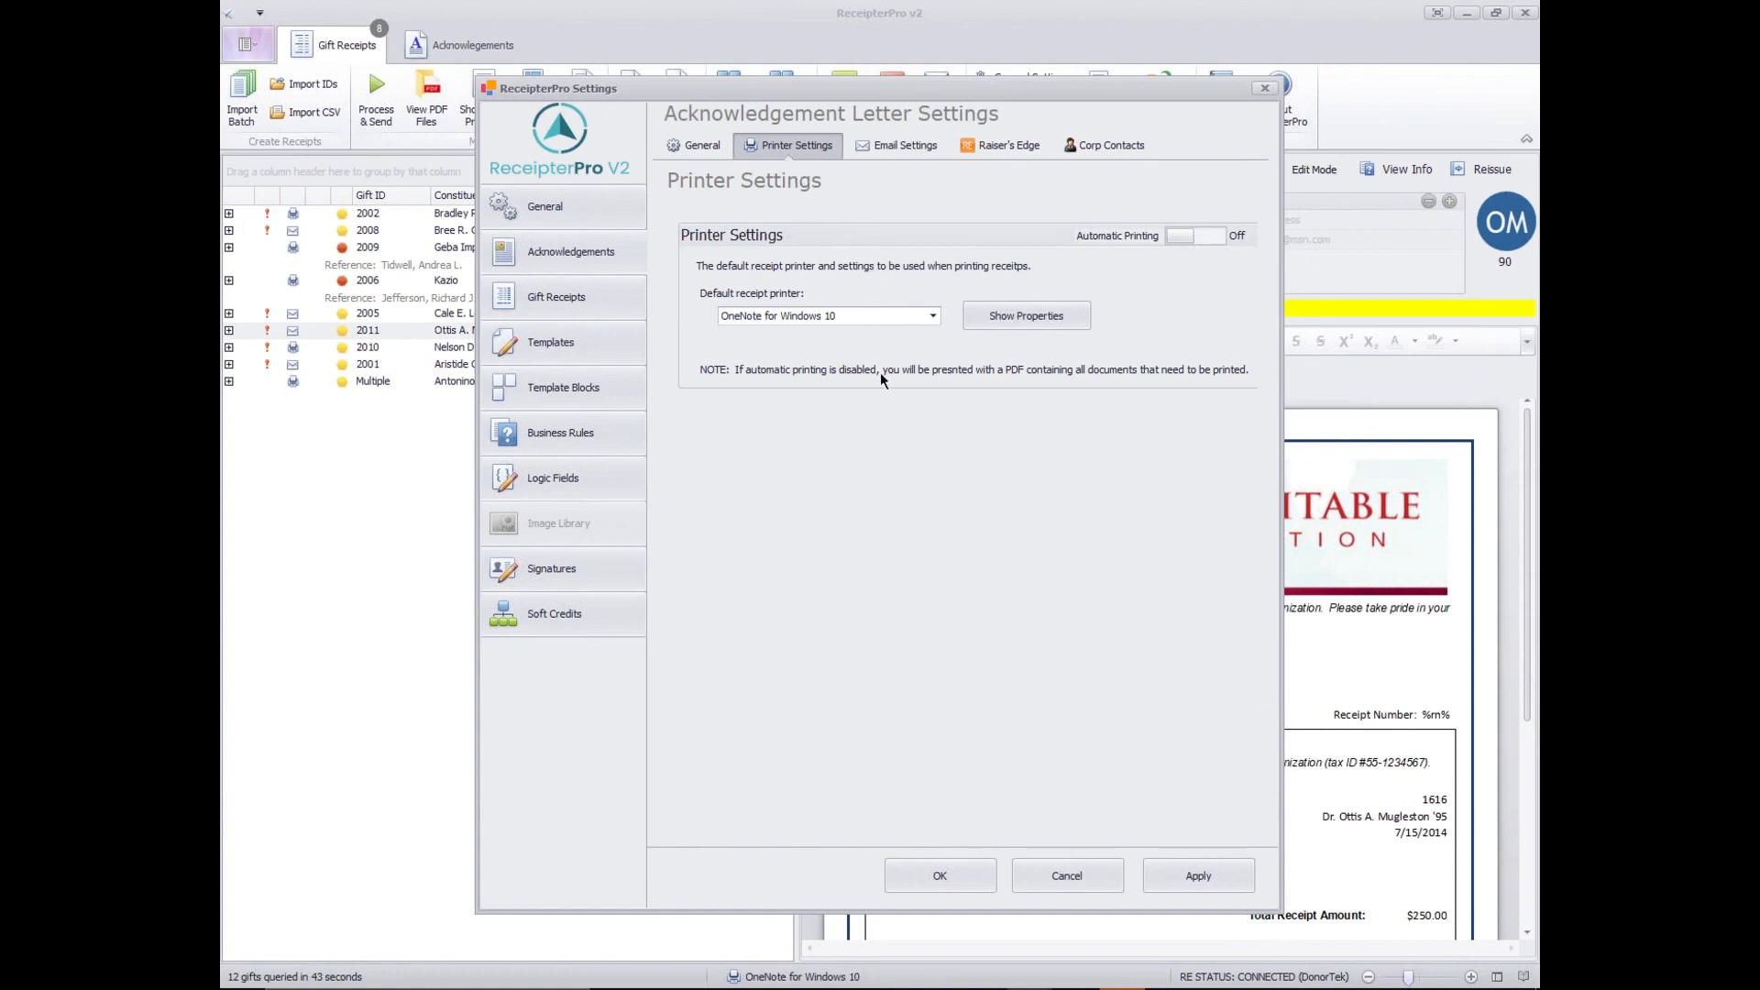
click(933, 315)
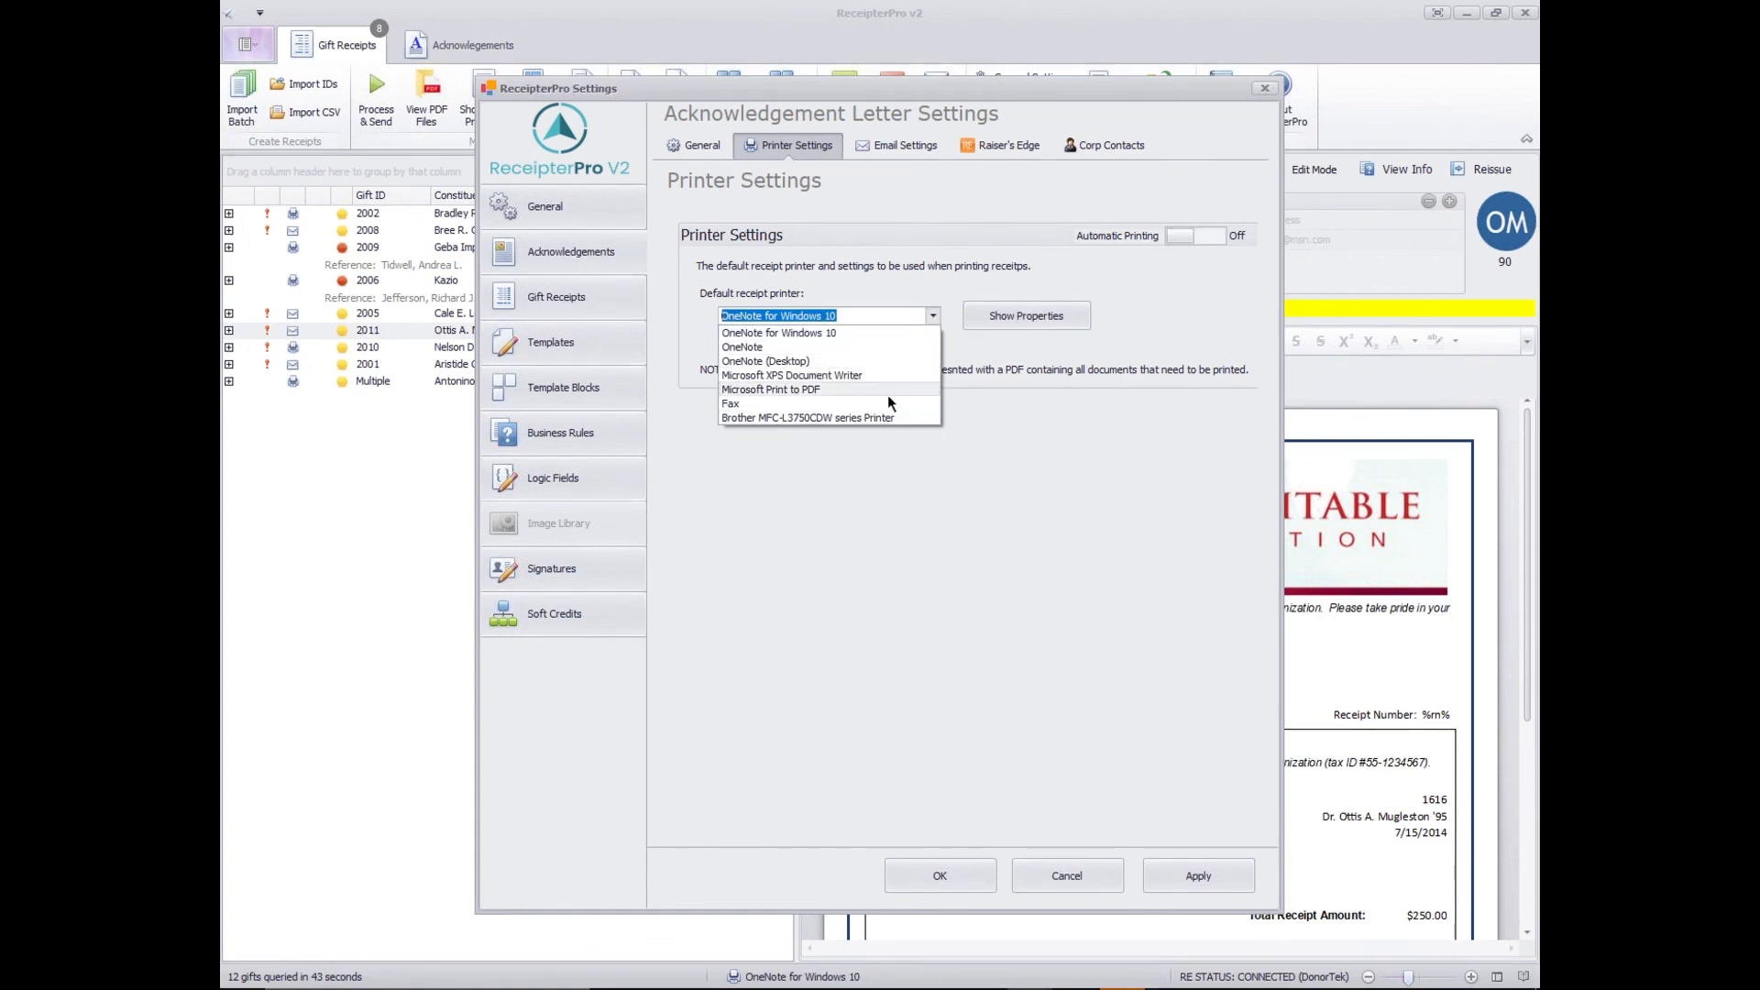
click(855, 418)
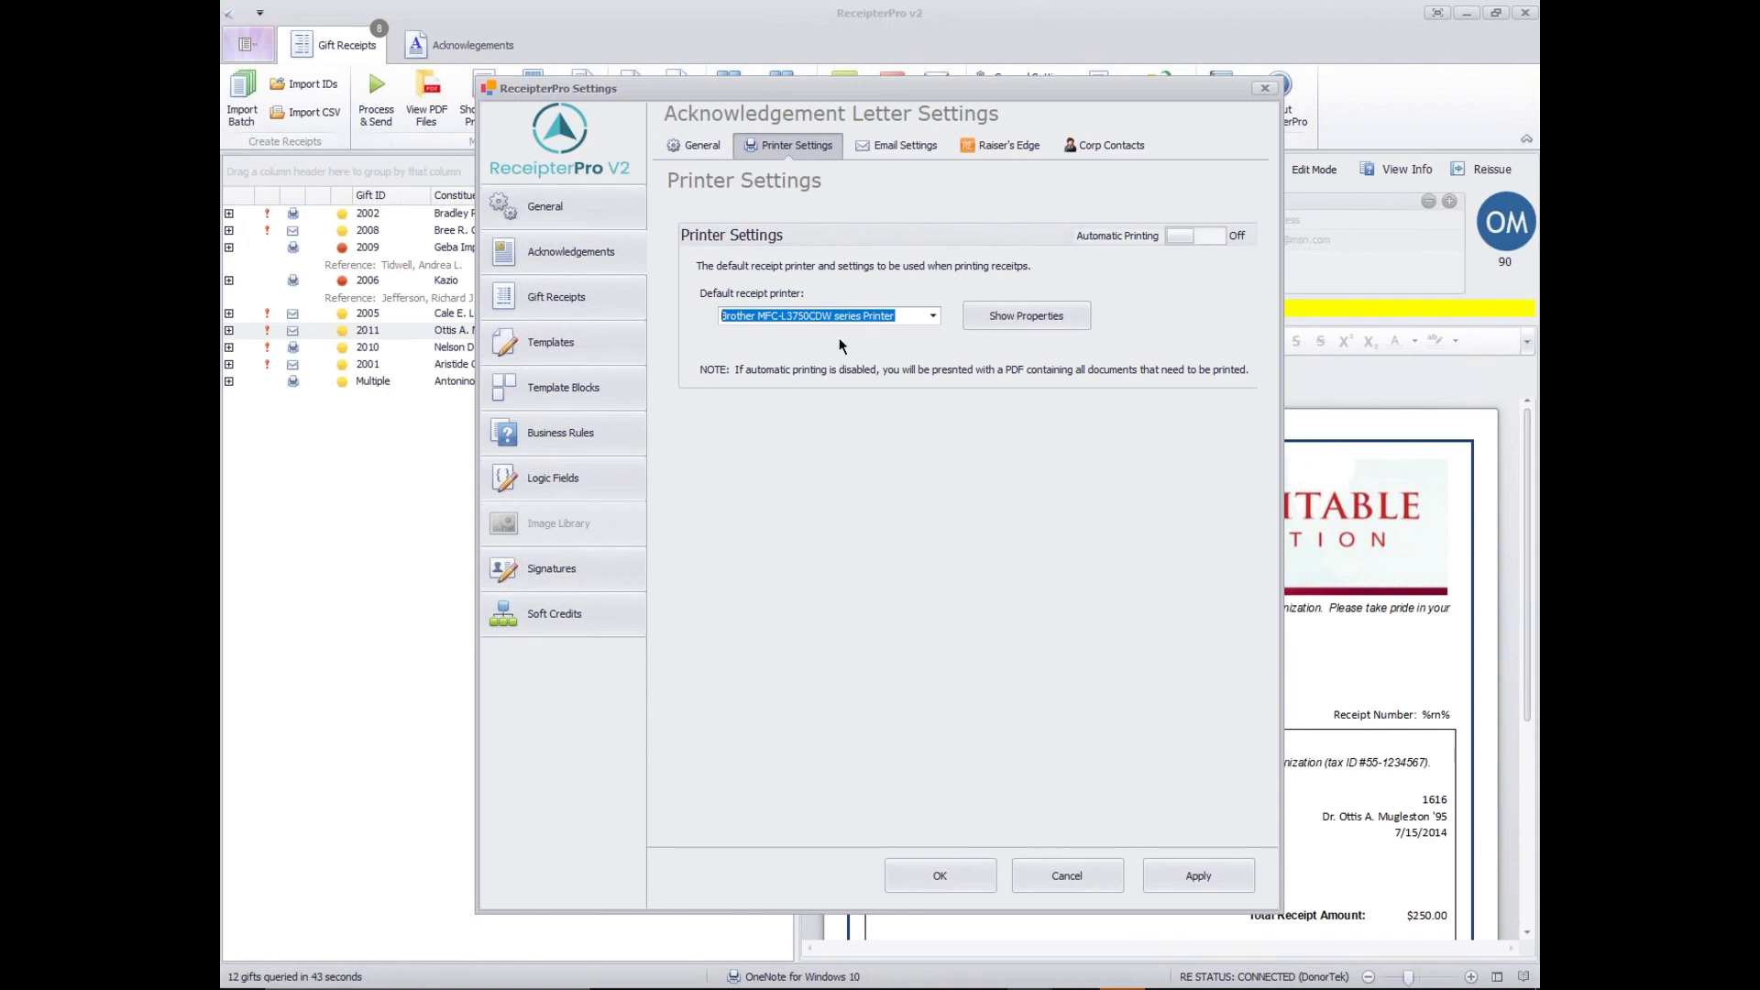
Inspect the Brother printer's properties, then close them without changes.
click(1027, 318)
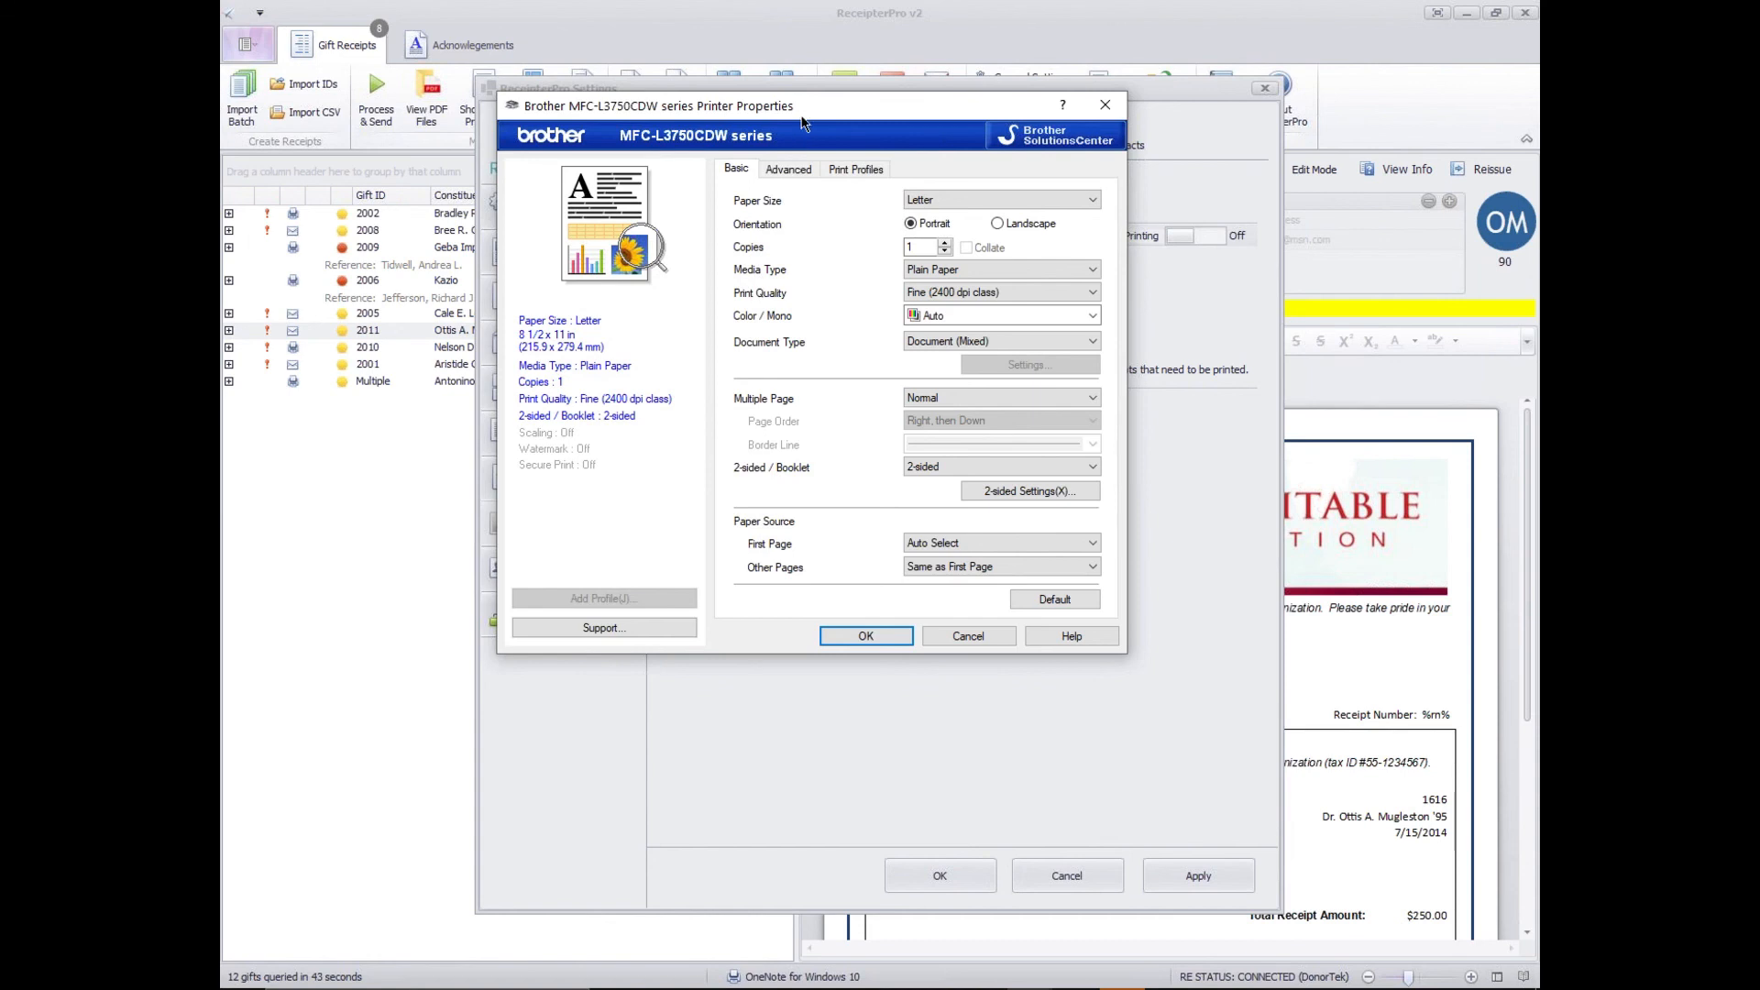
drag(806, 102, 690, 219)
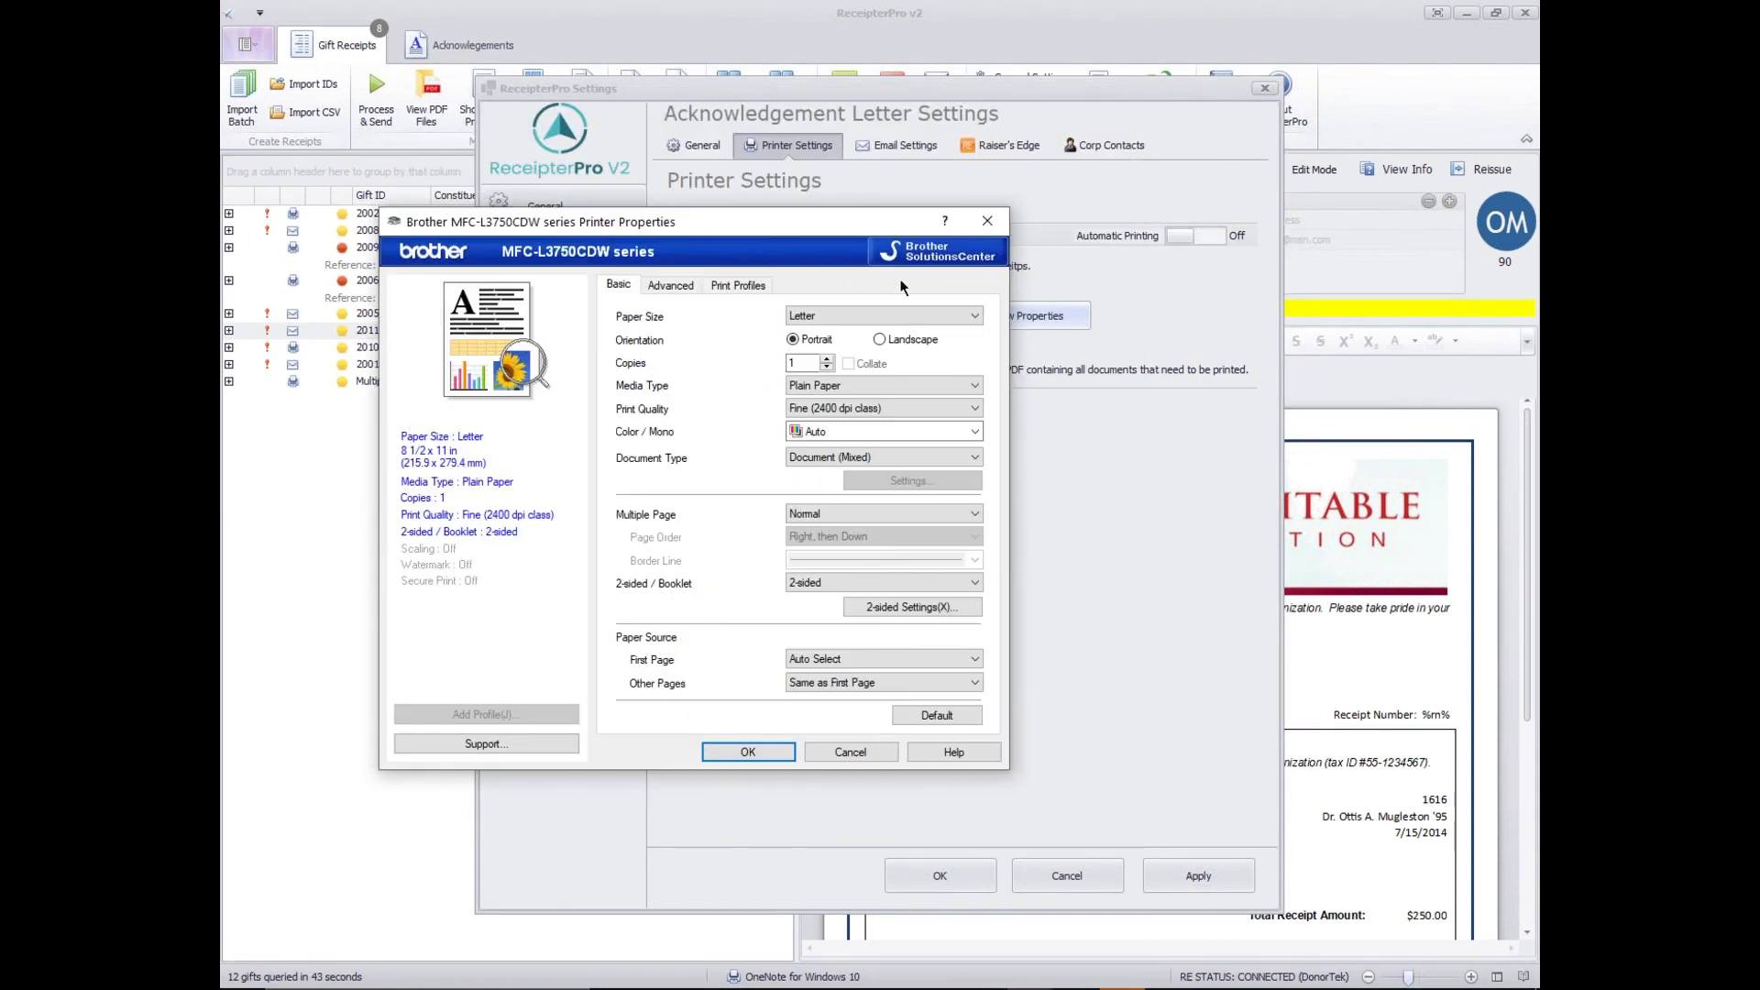
click(987, 221)
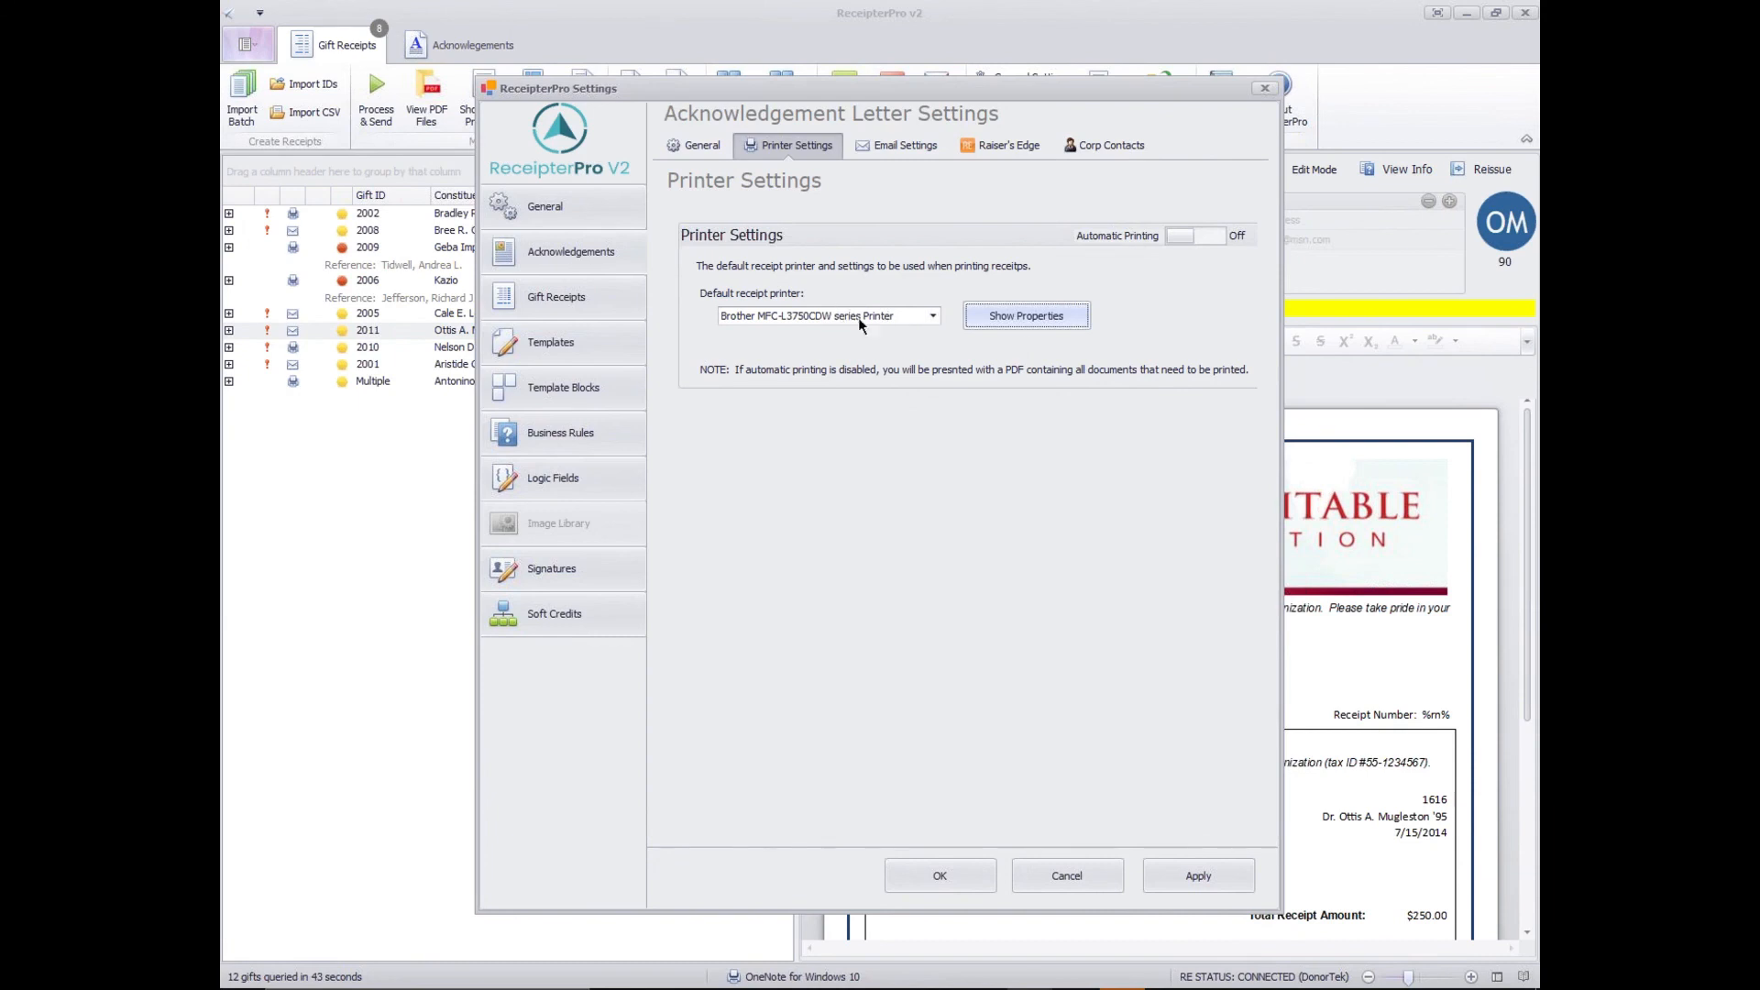
Set the Brother printer's 2-sided / Booklet property to None and try the automatic printing switch.
click(1026, 317)
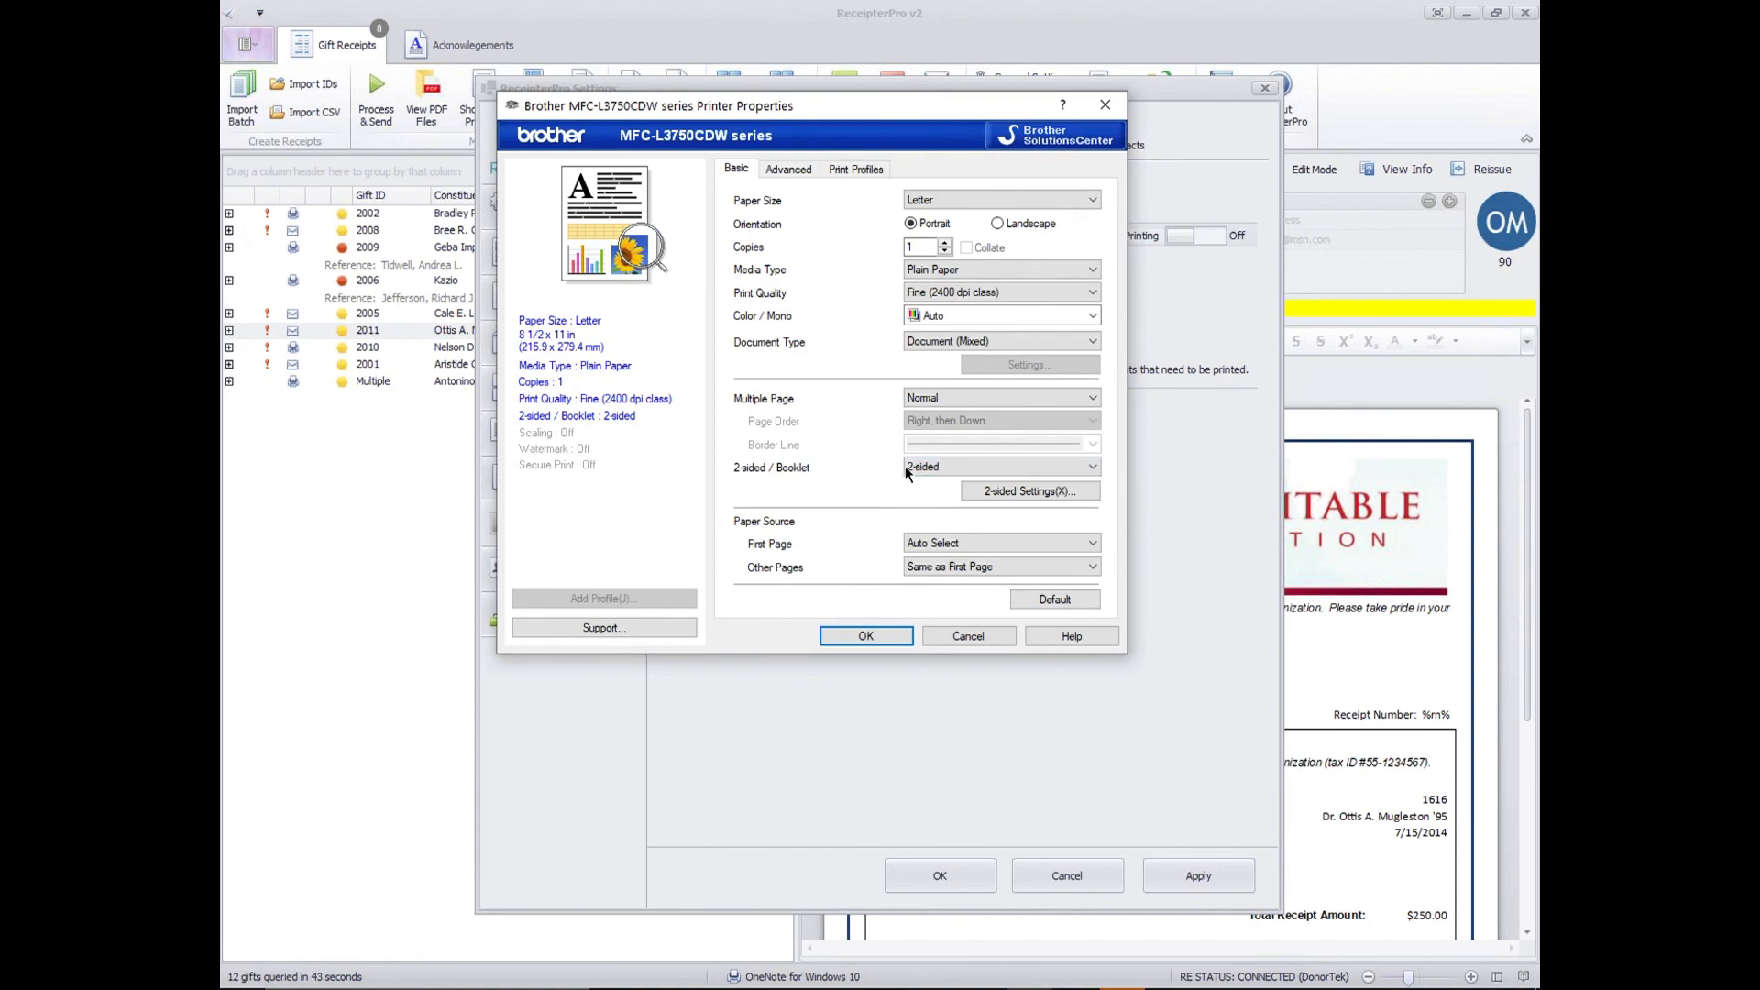
click(950, 466)
click(954, 486)
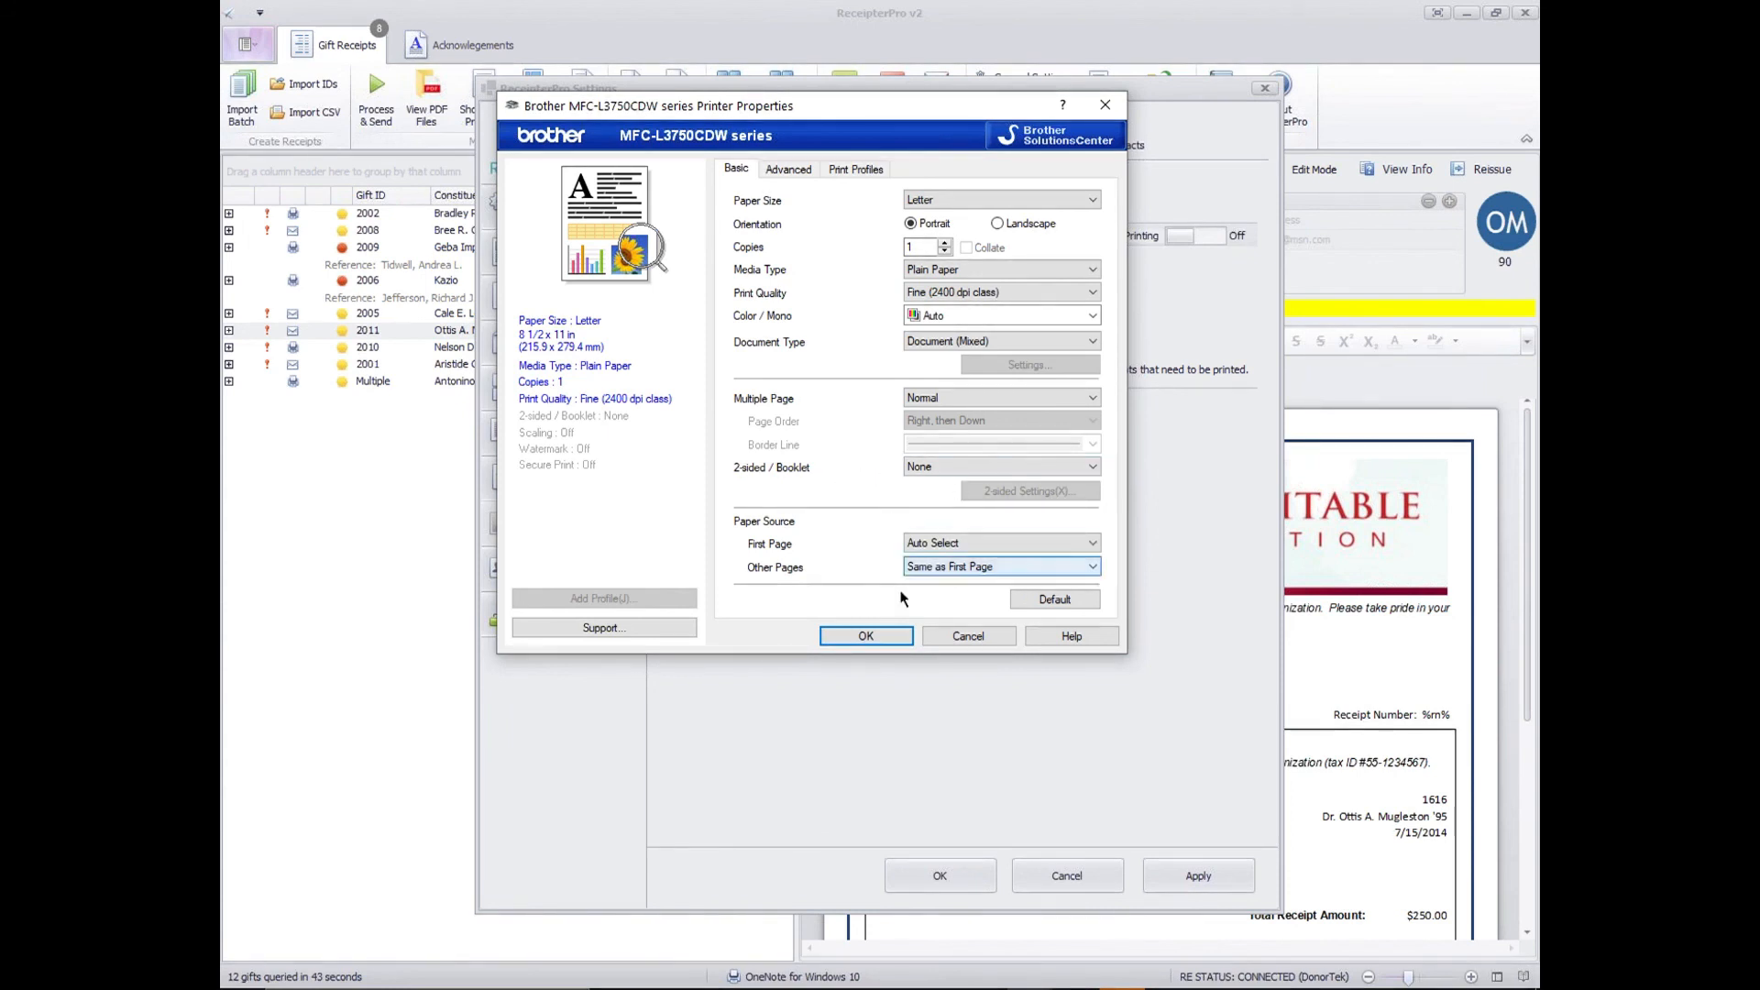
click(862, 635)
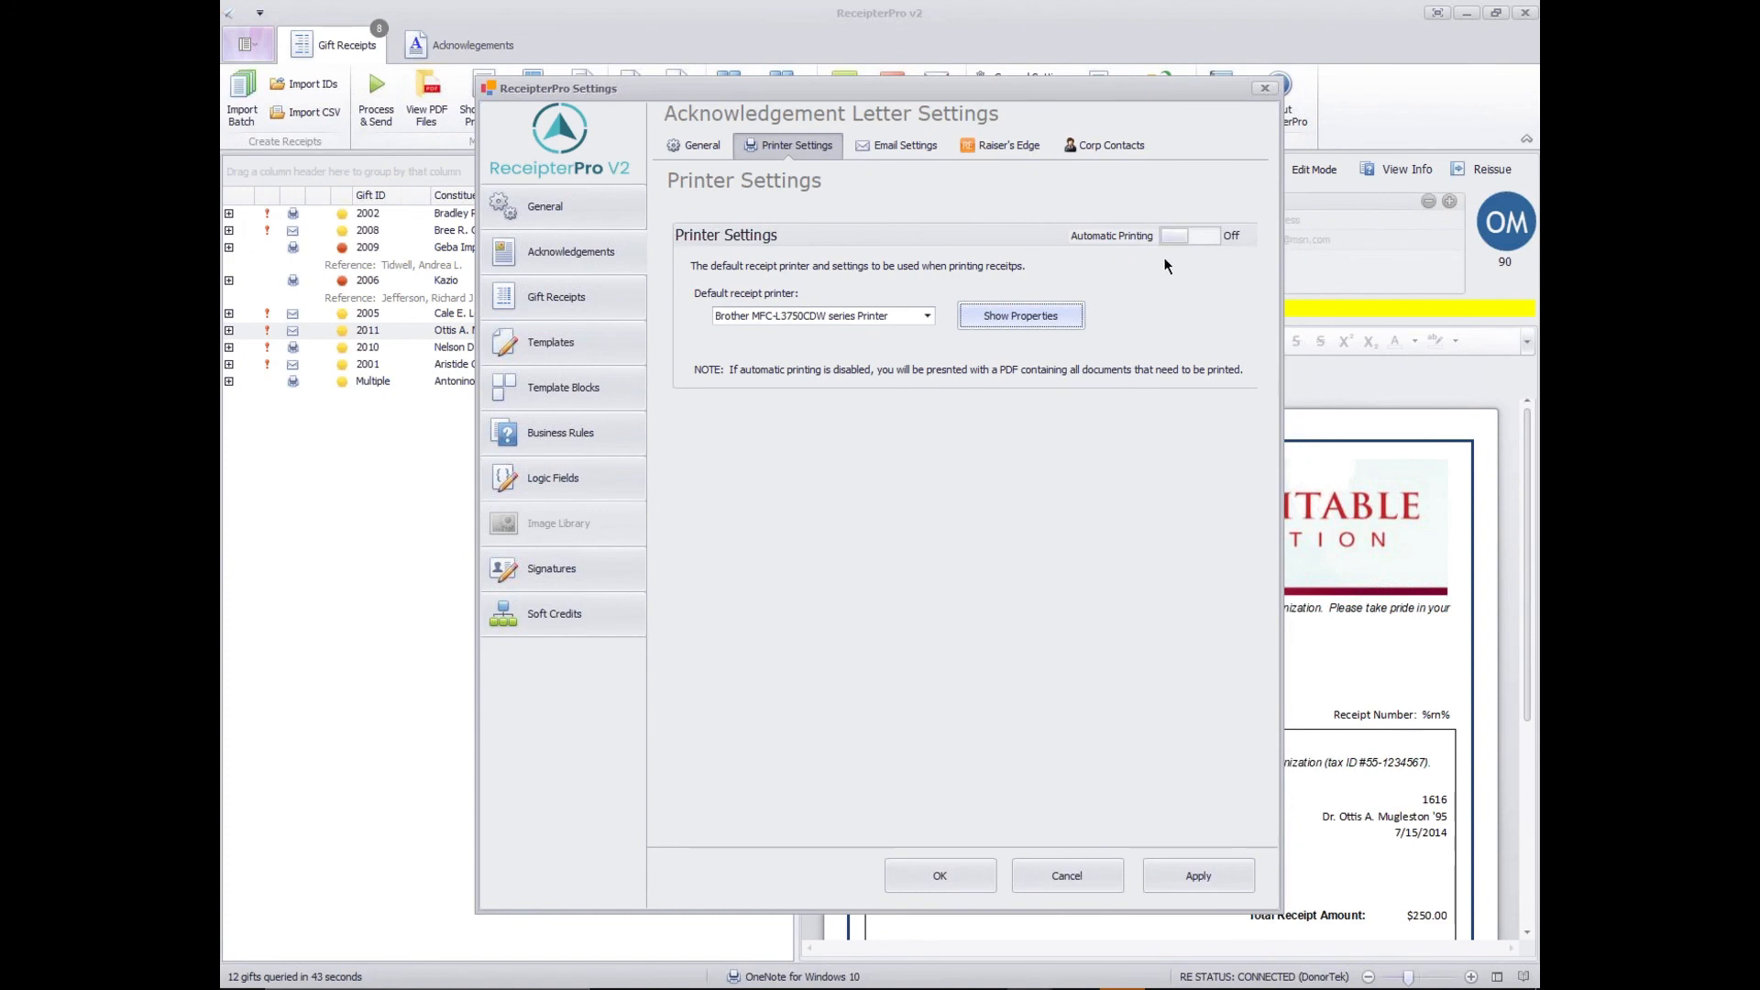
click(1206, 235)
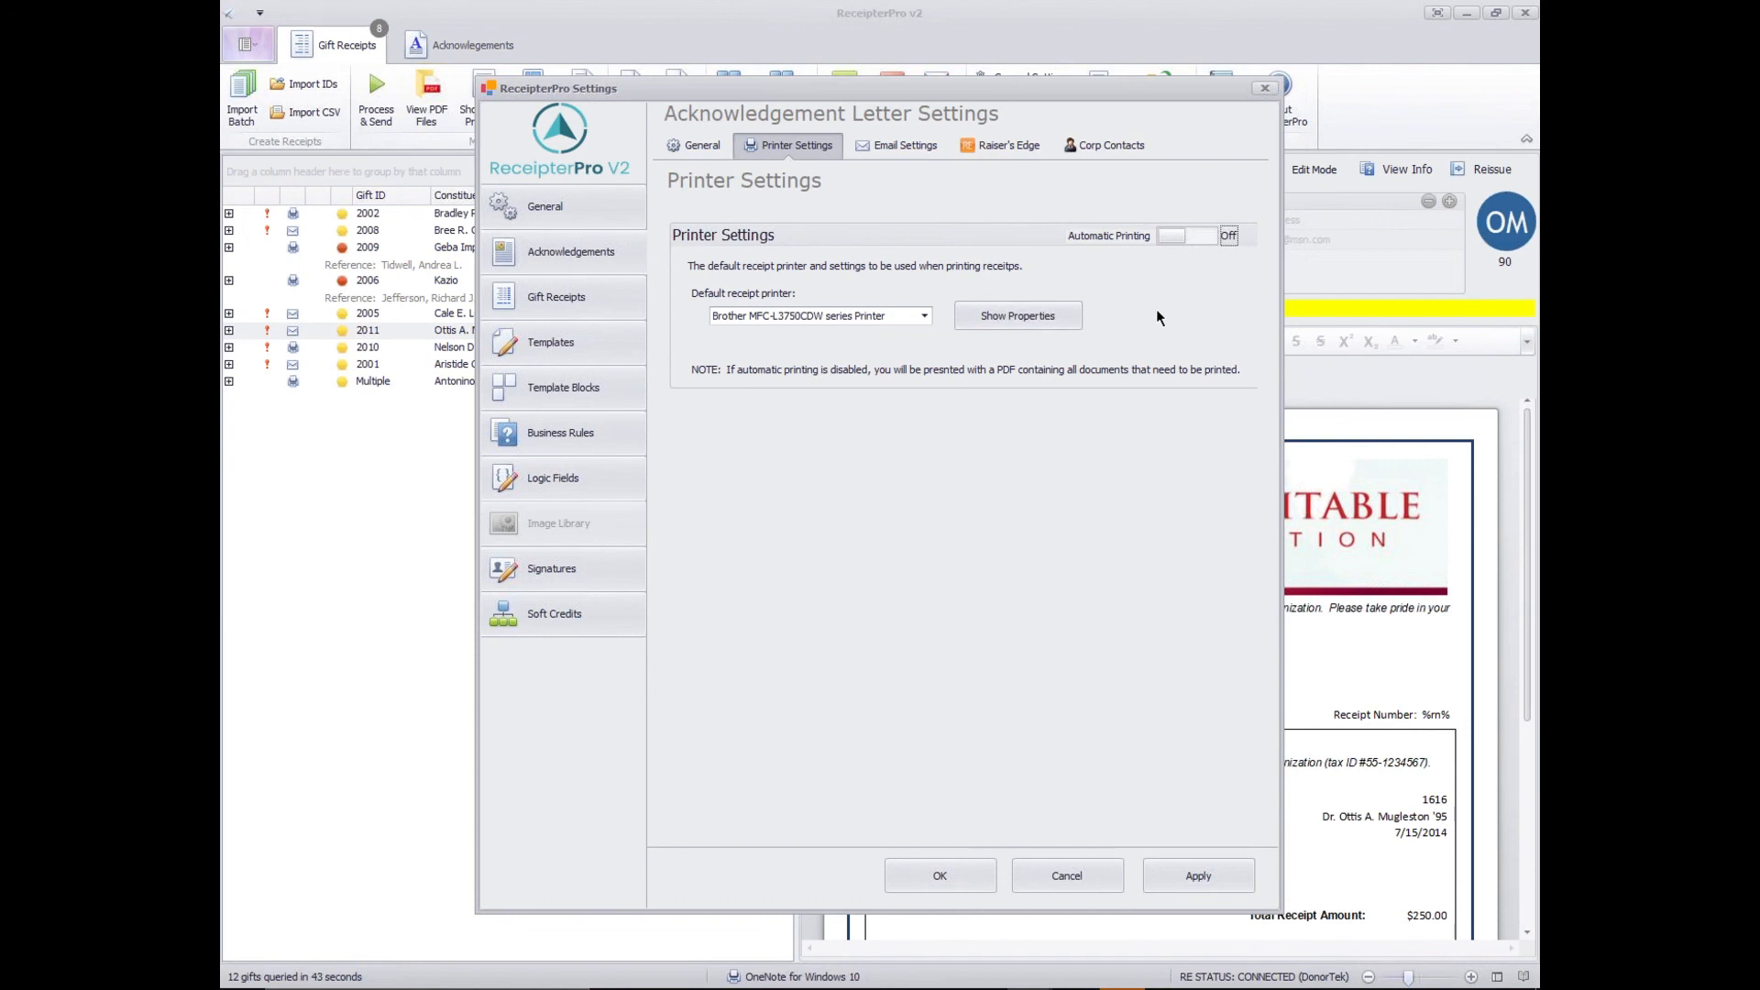
Check the general acknowledgement setting for storing a PDF copy of each letter and its destination folder path.
key(ctrl+shift+Tab)
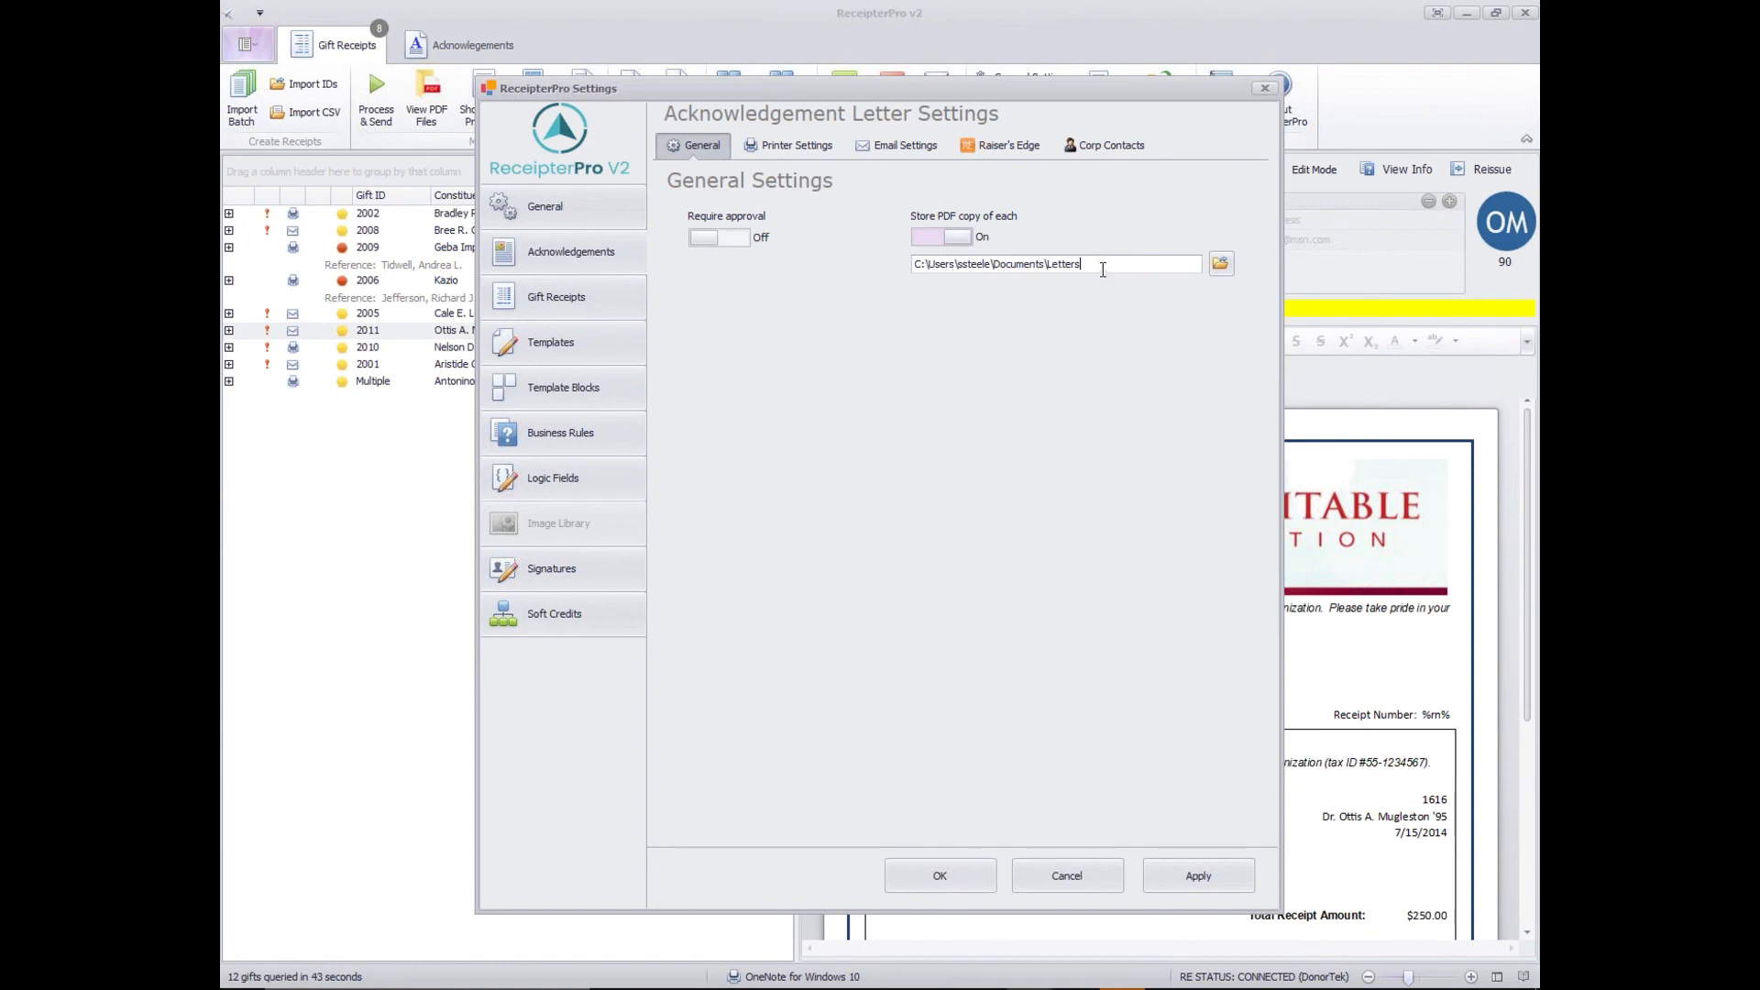
click(951, 235)
click(951, 235)
click(1109, 259)
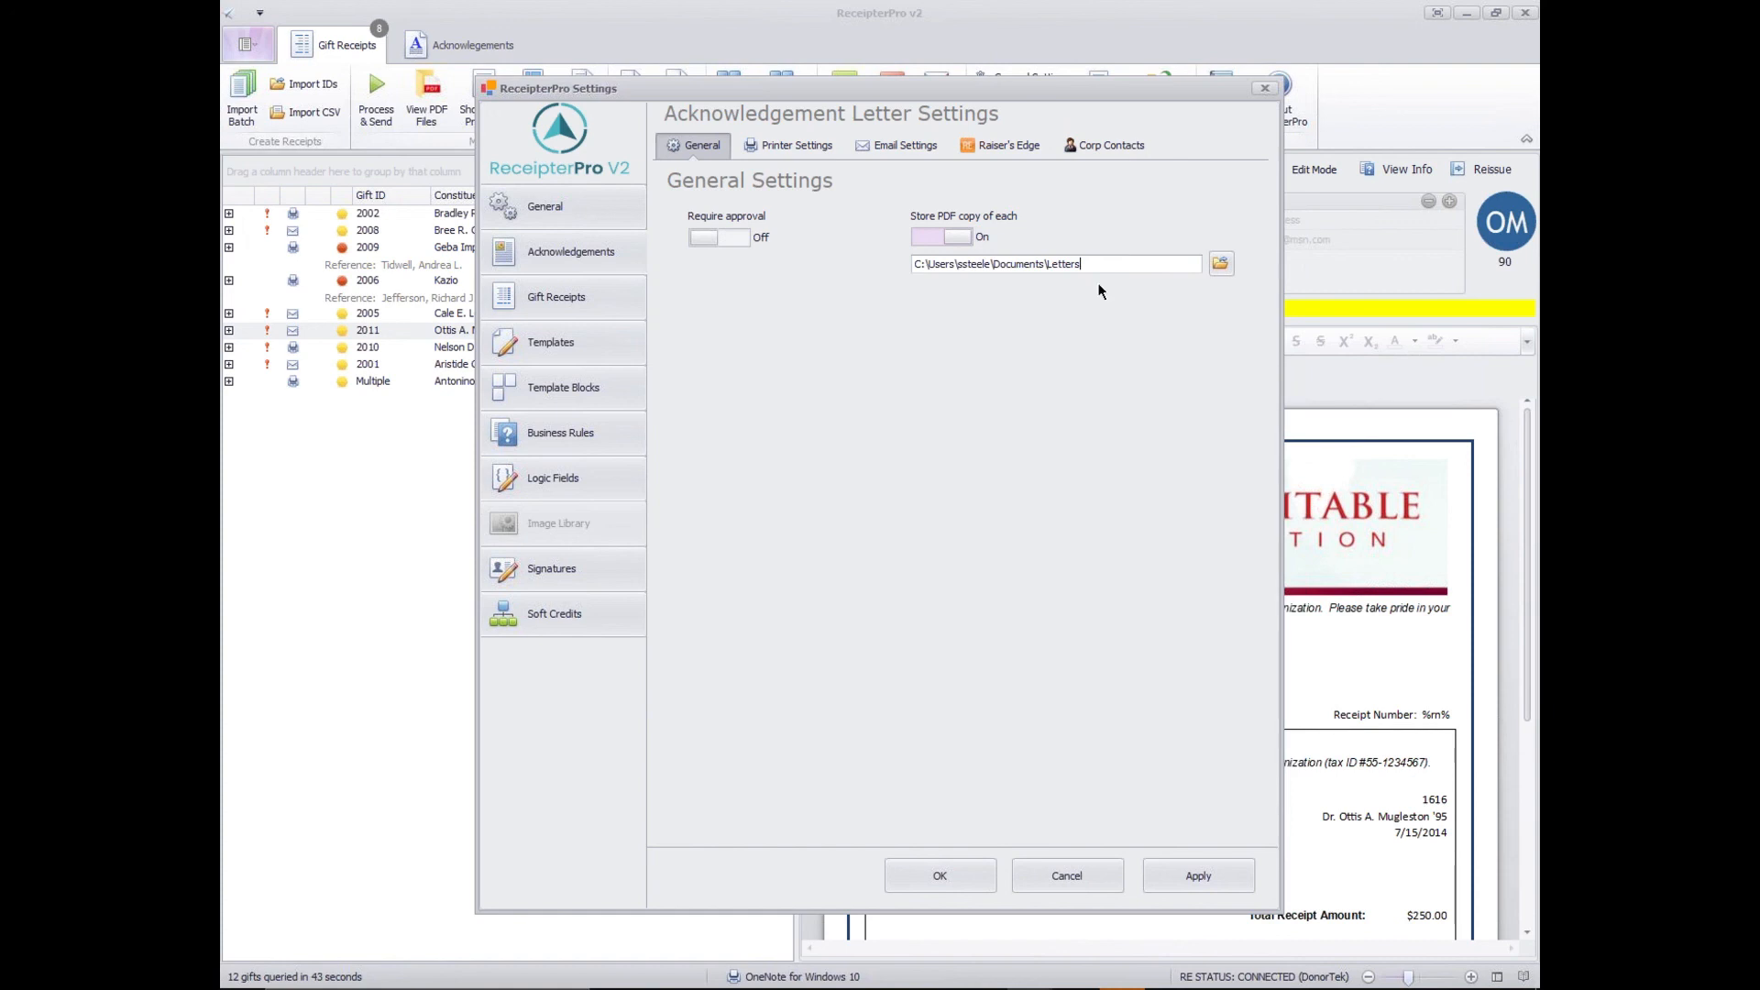